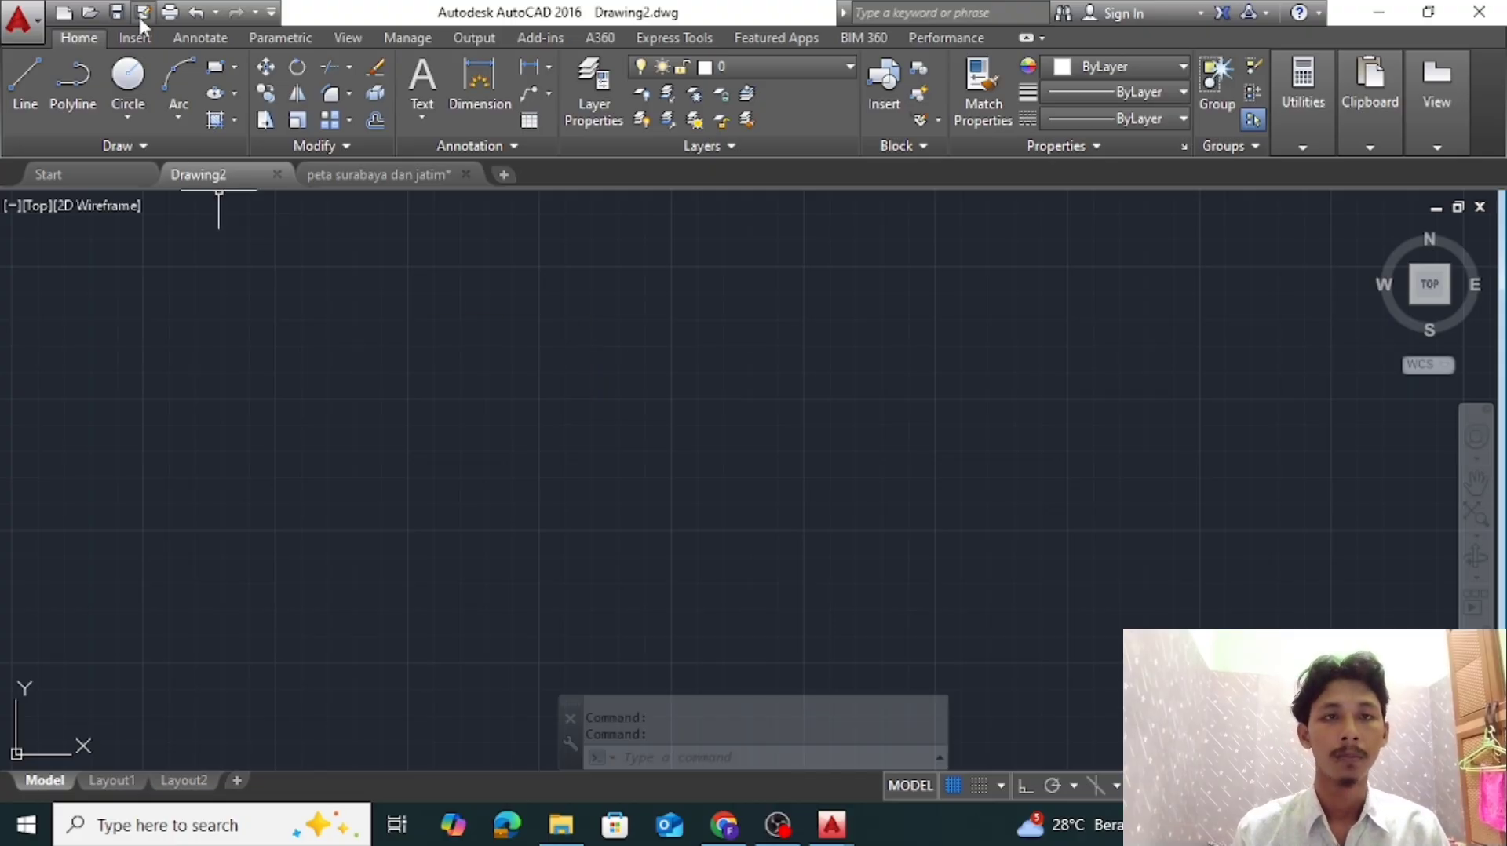
Open the layer properties and add three new layers to the drawing
{"action": "left_click", "coordinate": [594, 93]}
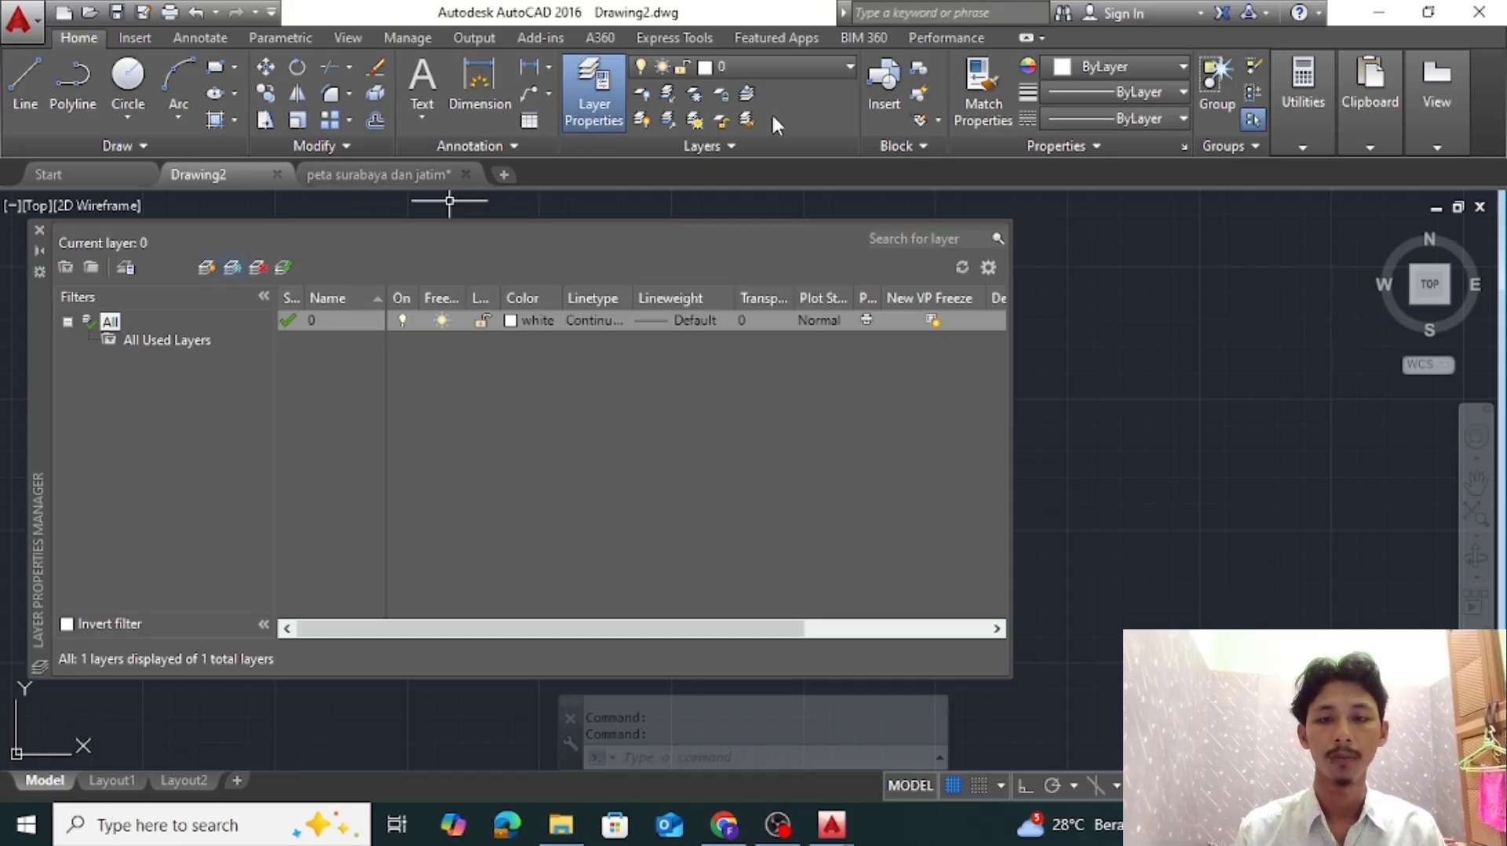
{"action": "left_click", "coordinate": [207, 268]}
{"action": "left_click", "coordinate": [209, 268]}
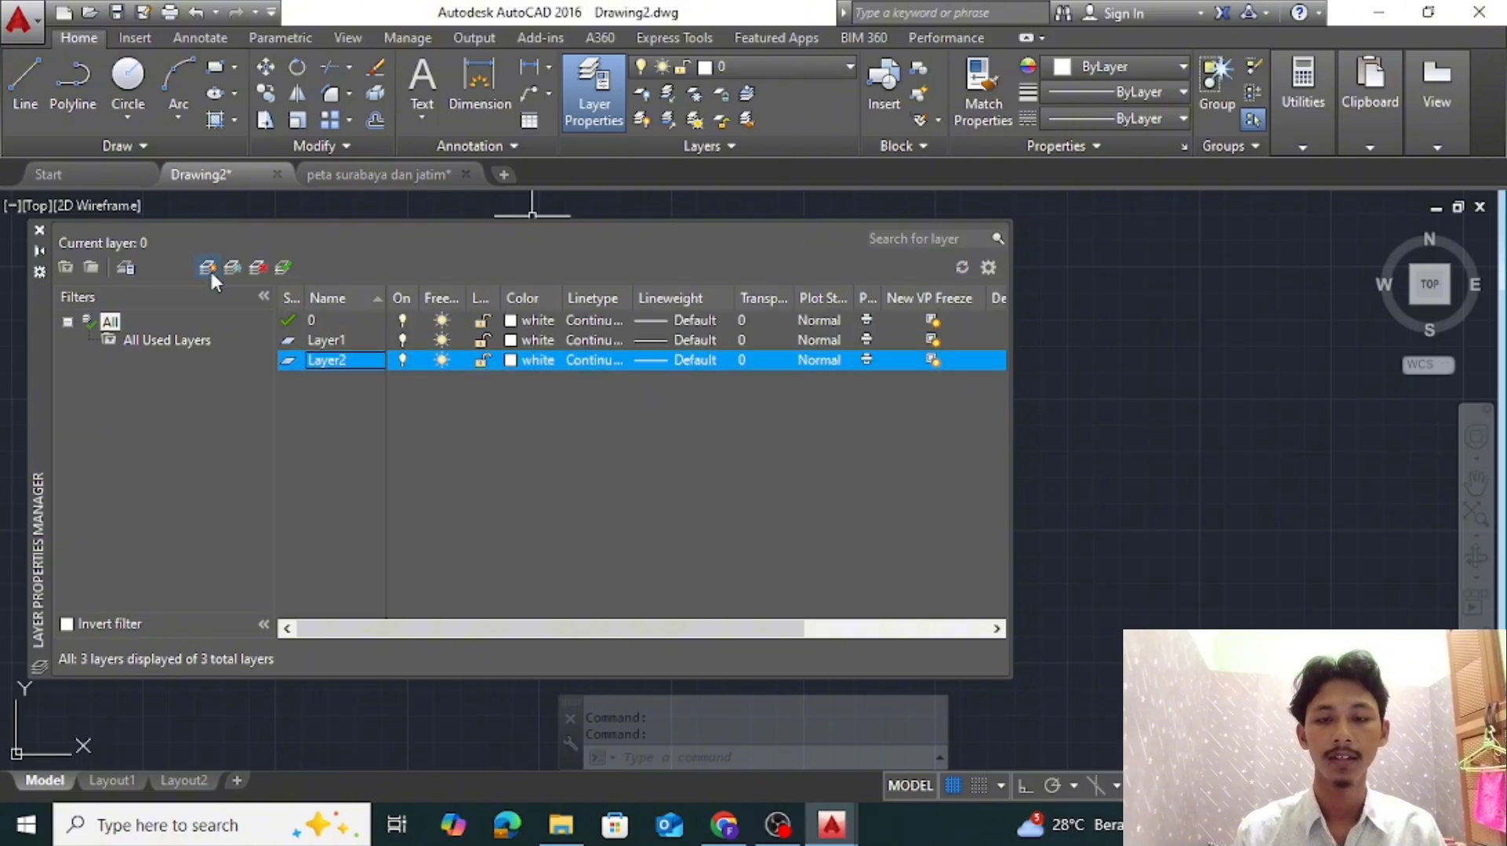
{"action": "left_click", "coordinate": [209, 268]}
Rename the three new layers as garis, arah mata angin and kop gambar
{"action": "left_click", "coordinate": [348, 337]}
{"action": "left_click", "coordinate": [350, 339]}
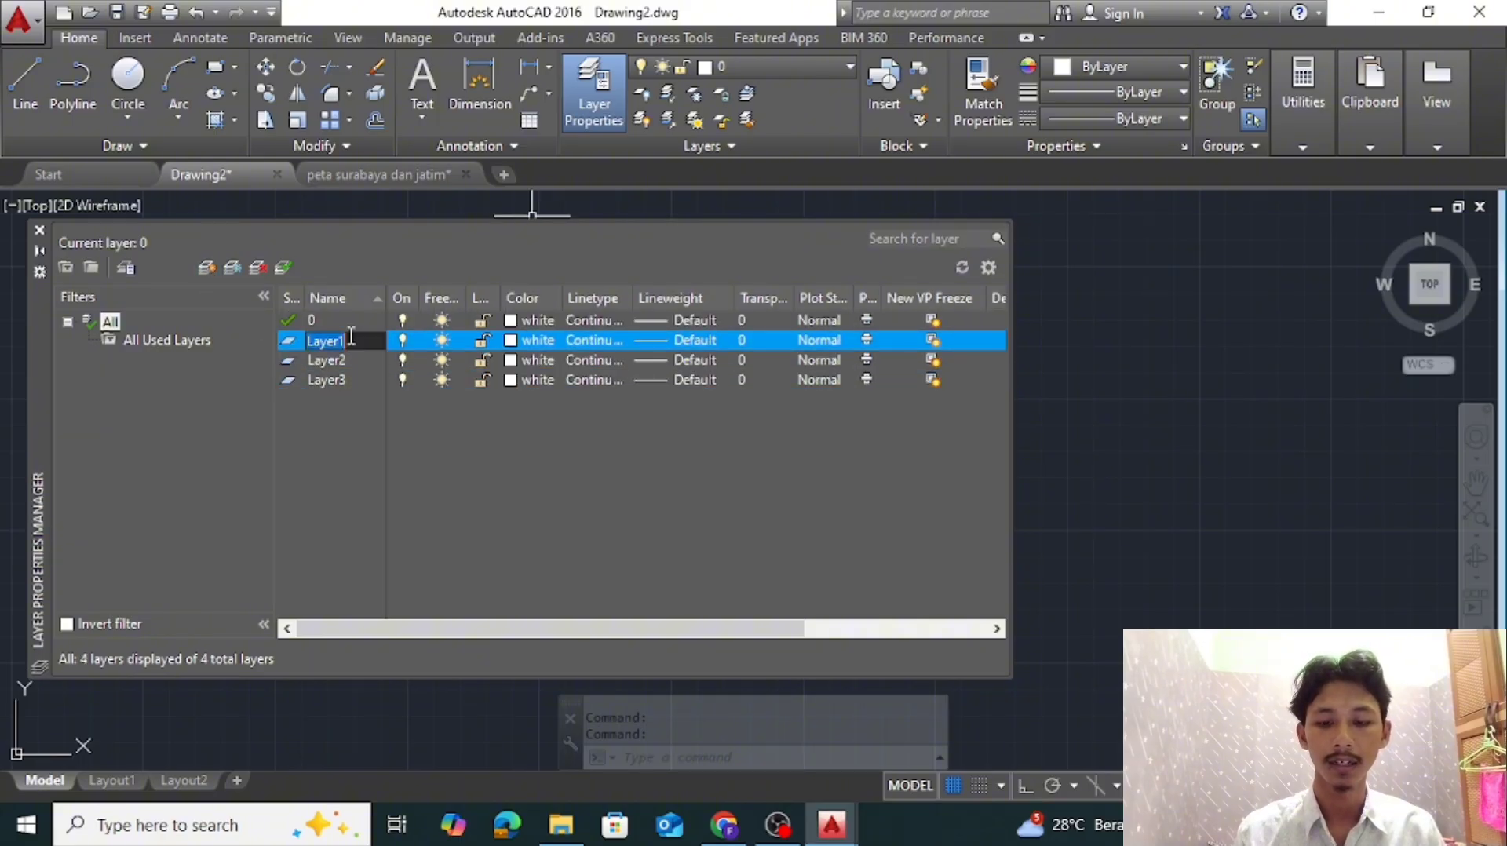
{"action": "left_click", "coordinate": [351, 360]}
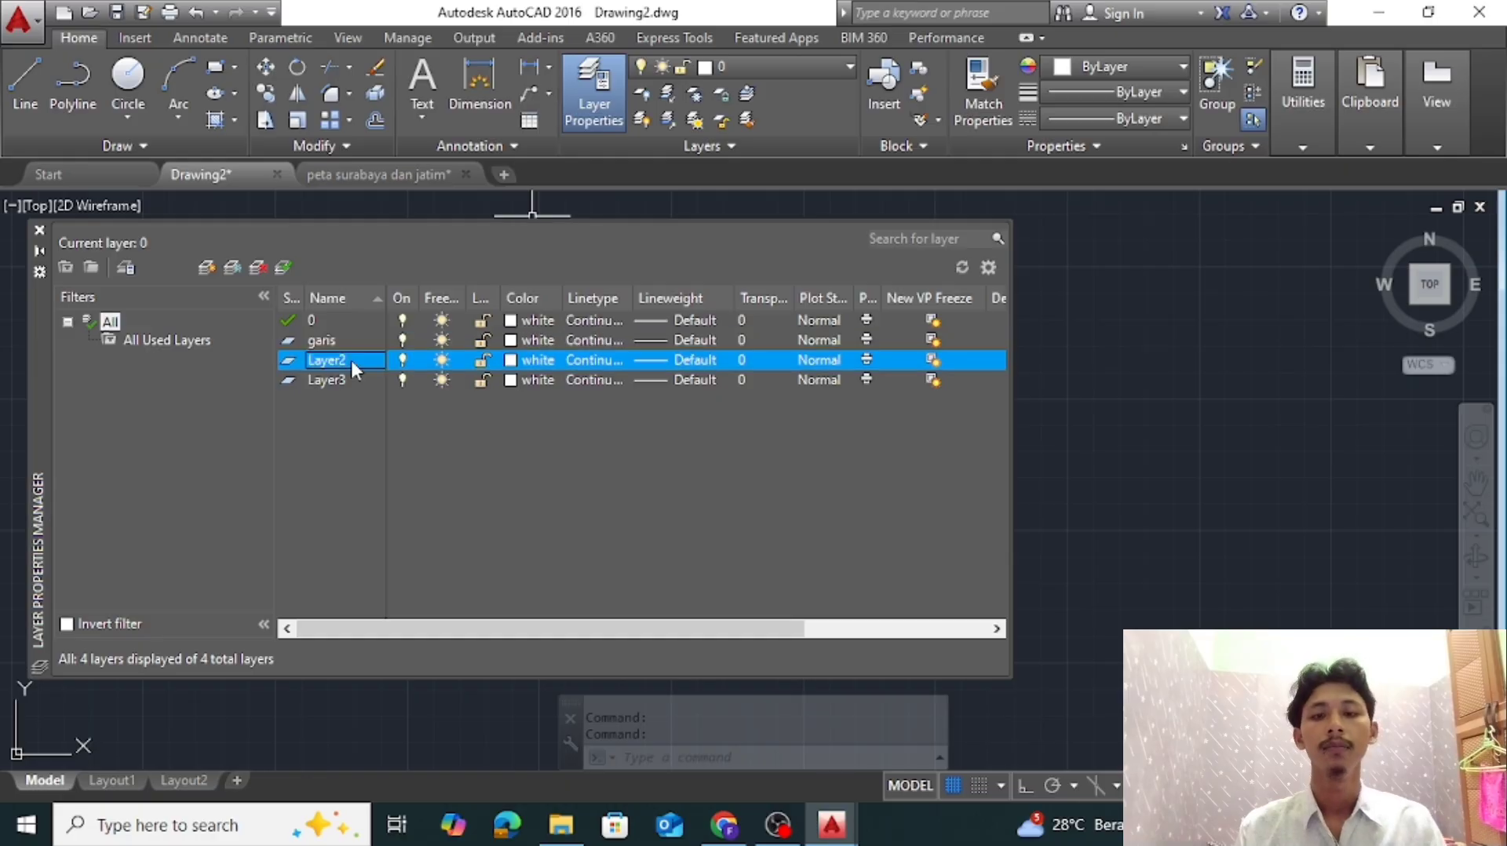
{"action": "left_click", "coordinate": [354, 361]}
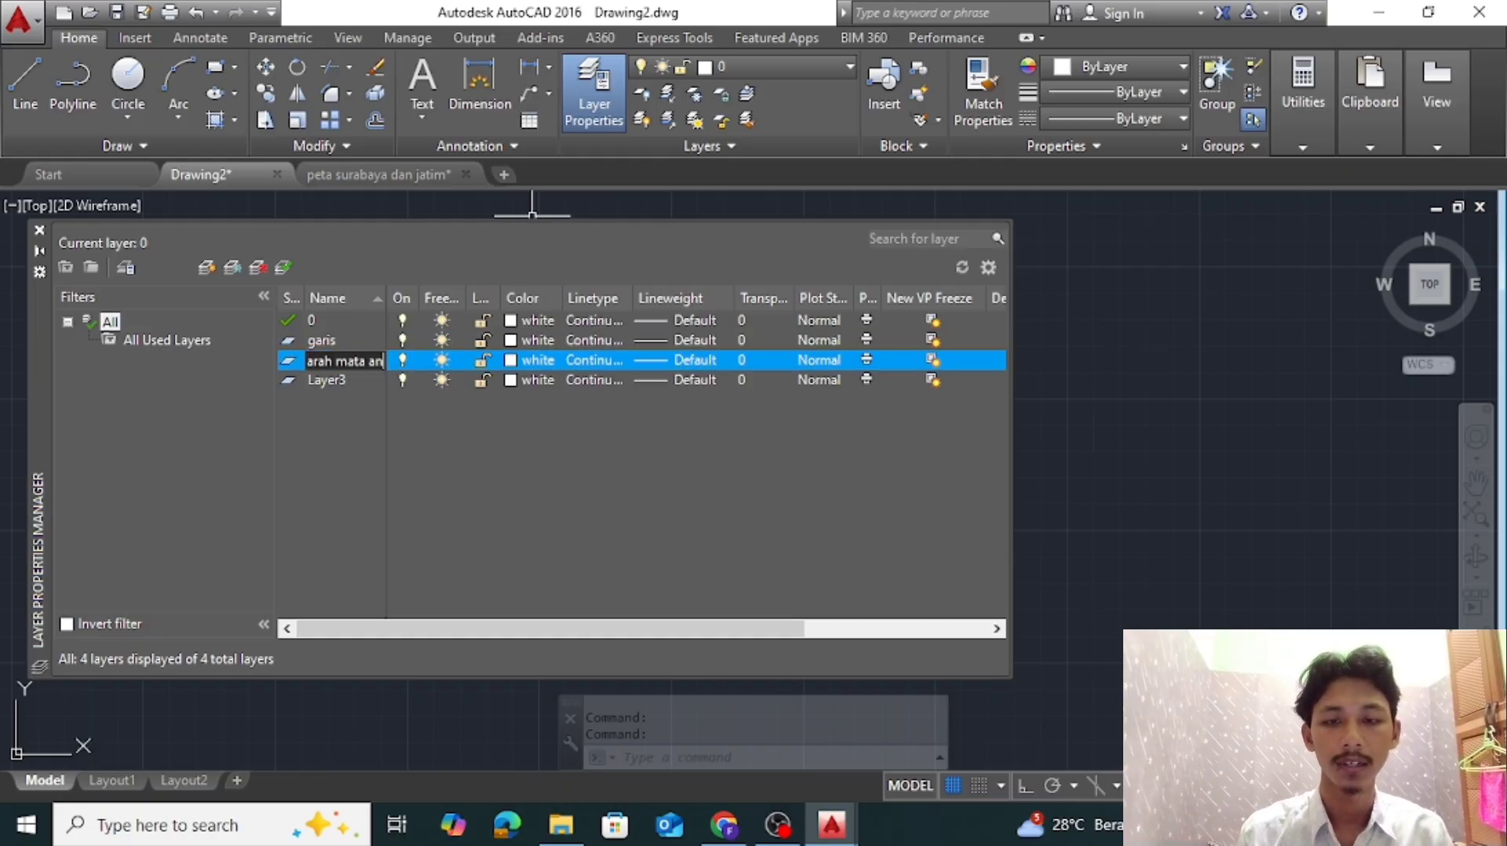
{"action": "double_click", "coordinate": [343, 380]}
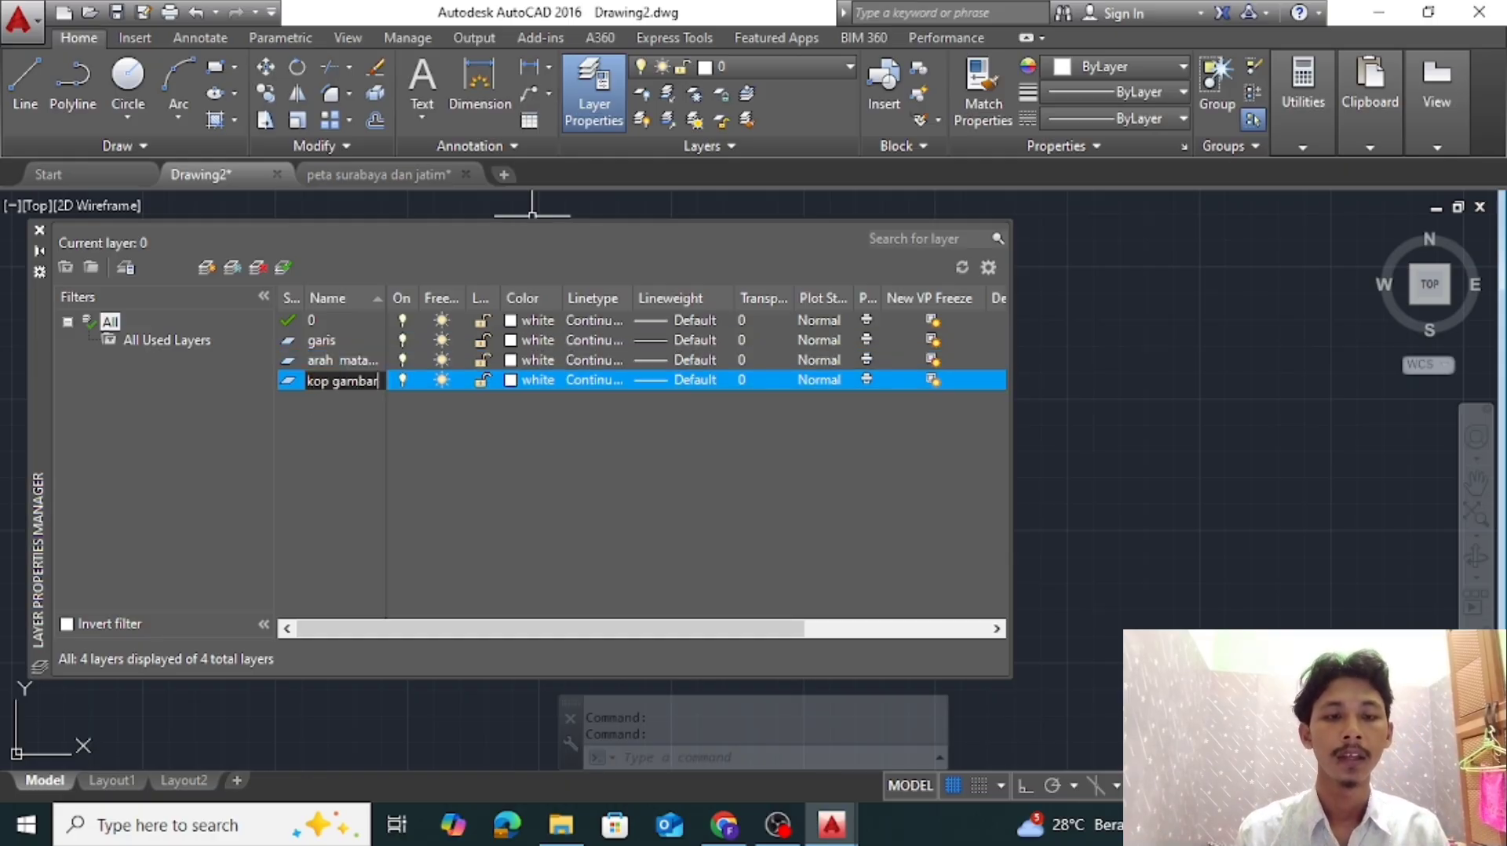
{"action": "key", "text": "Return"}
Set the garis layer's colour to red and keep white for the arah mata angin layer
{"action": "left_click", "coordinate": [511, 340]}
{"action": "left_click", "coordinate": [579, 458]}
{"action": "left_click", "coordinate": [718, 582]}
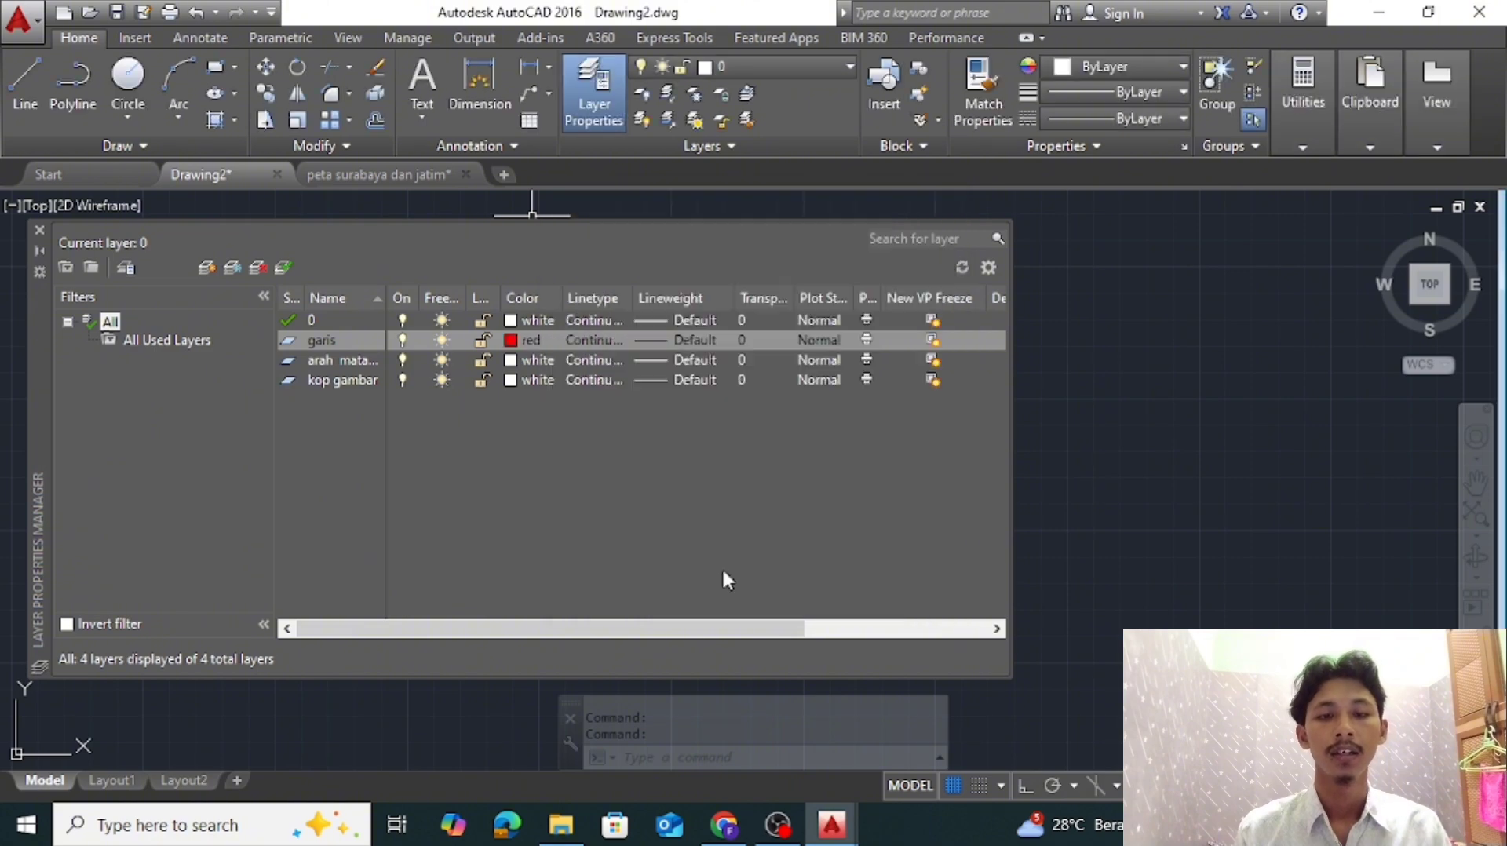
{"action": "left_click", "coordinate": [511, 360]}
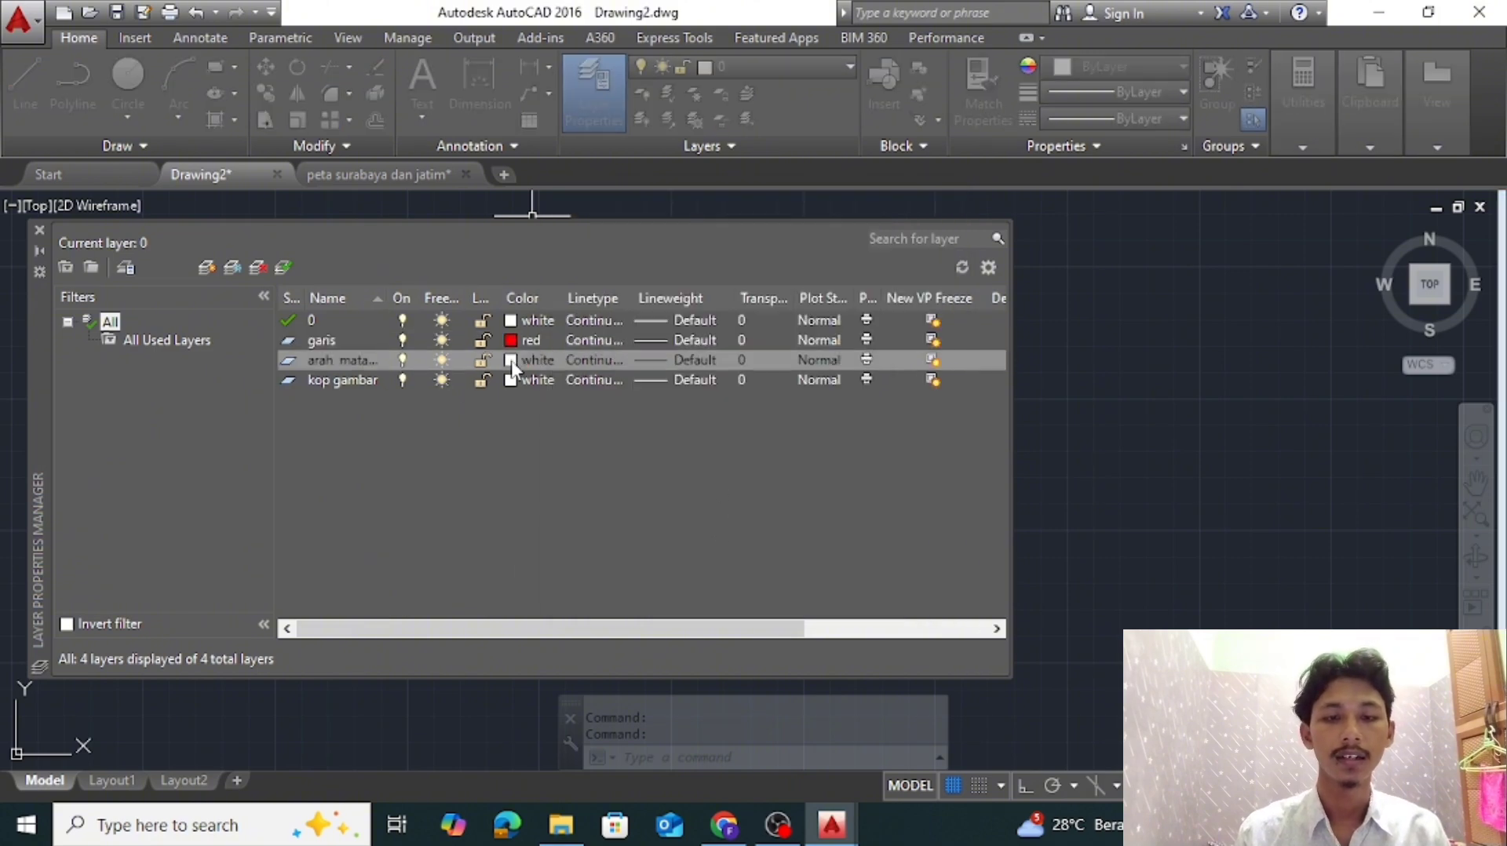
{"action": "left_click", "coordinate": [718, 584]}
Set the garis layer's lineweight to 0.20 mm
{"action": "left_click", "coordinate": [661, 341]}
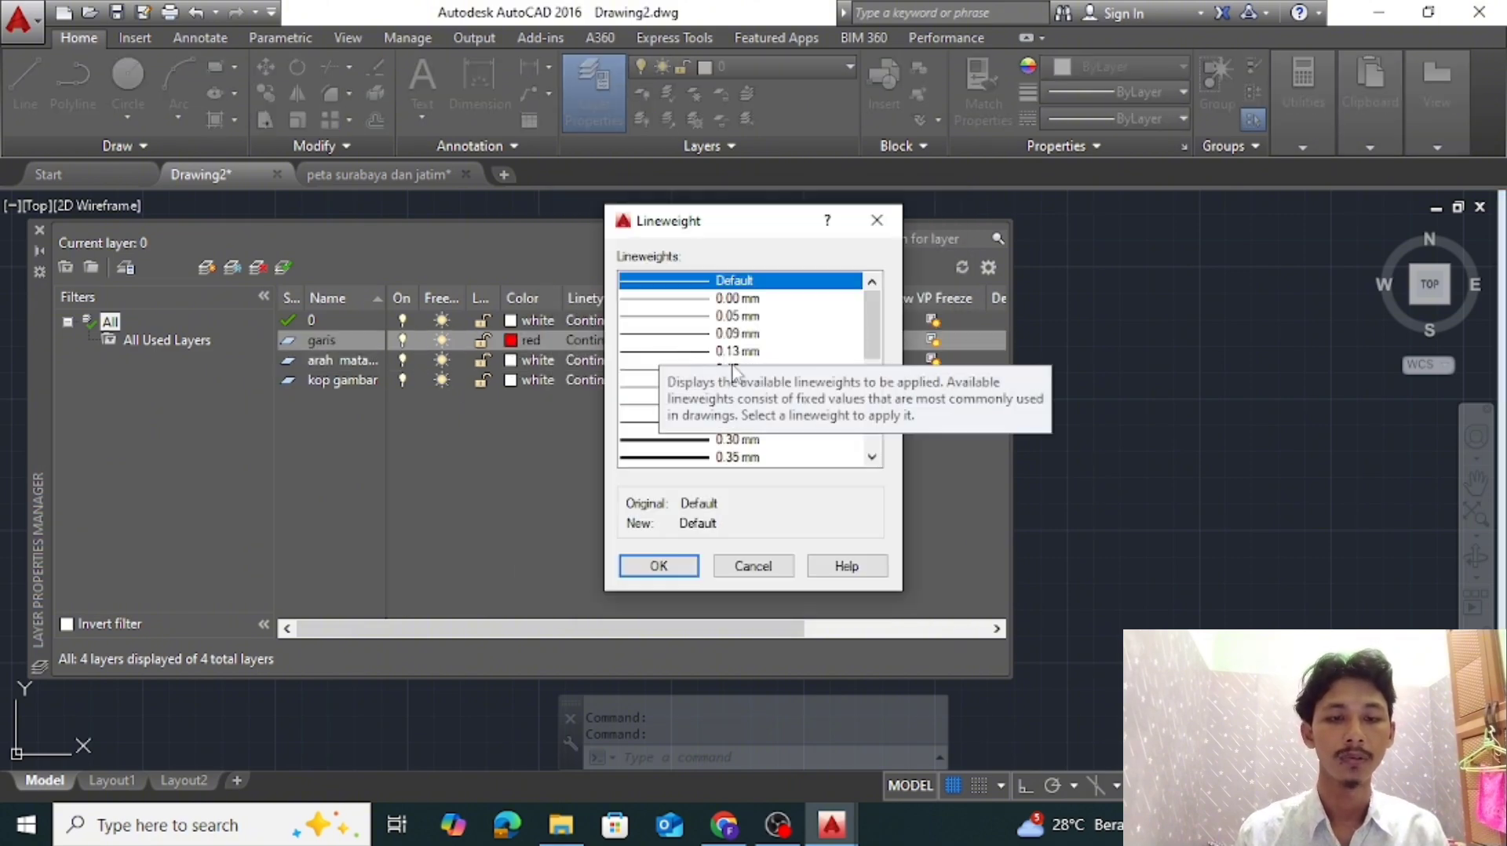
{"action": "left_click", "coordinate": [737, 333]}
{"action": "left_click", "coordinate": [759, 404]}
{"action": "left_click", "coordinate": [682, 567]}
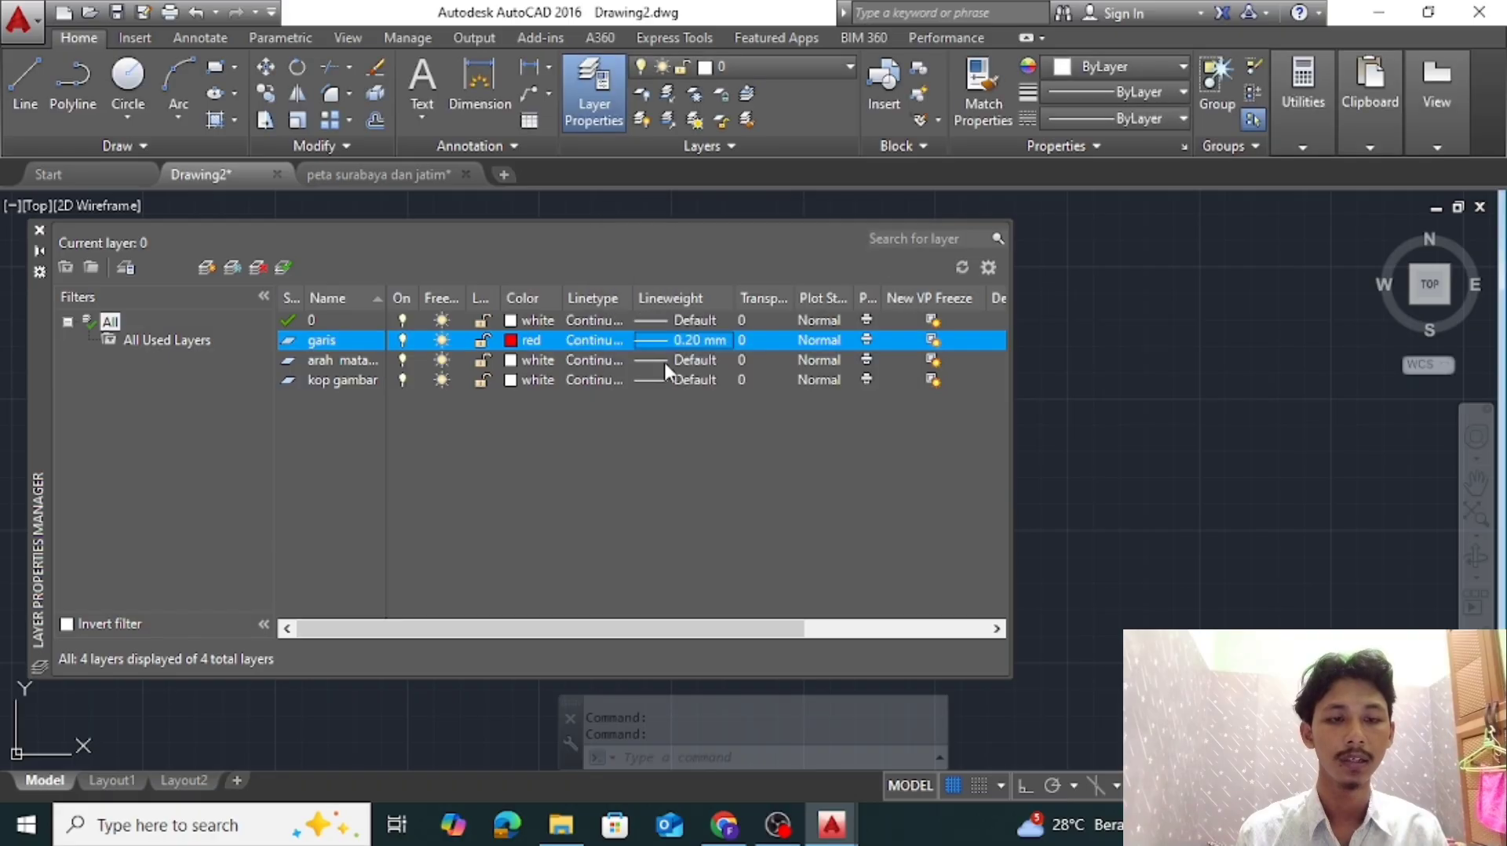
Set the lineweight to 0.20 mm for arah mata angin and 0.25 mm for kop gambar, and close the layer manager
{"action": "left_click", "coordinate": [661, 363]}
{"action": "left_click", "coordinate": [767, 387]}
{"action": "left_click", "coordinate": [763, 402]}
{"action": "left_click", "coordinate": [664, 565]}
{"action": "left_click", "coordinate": [661, 379]}
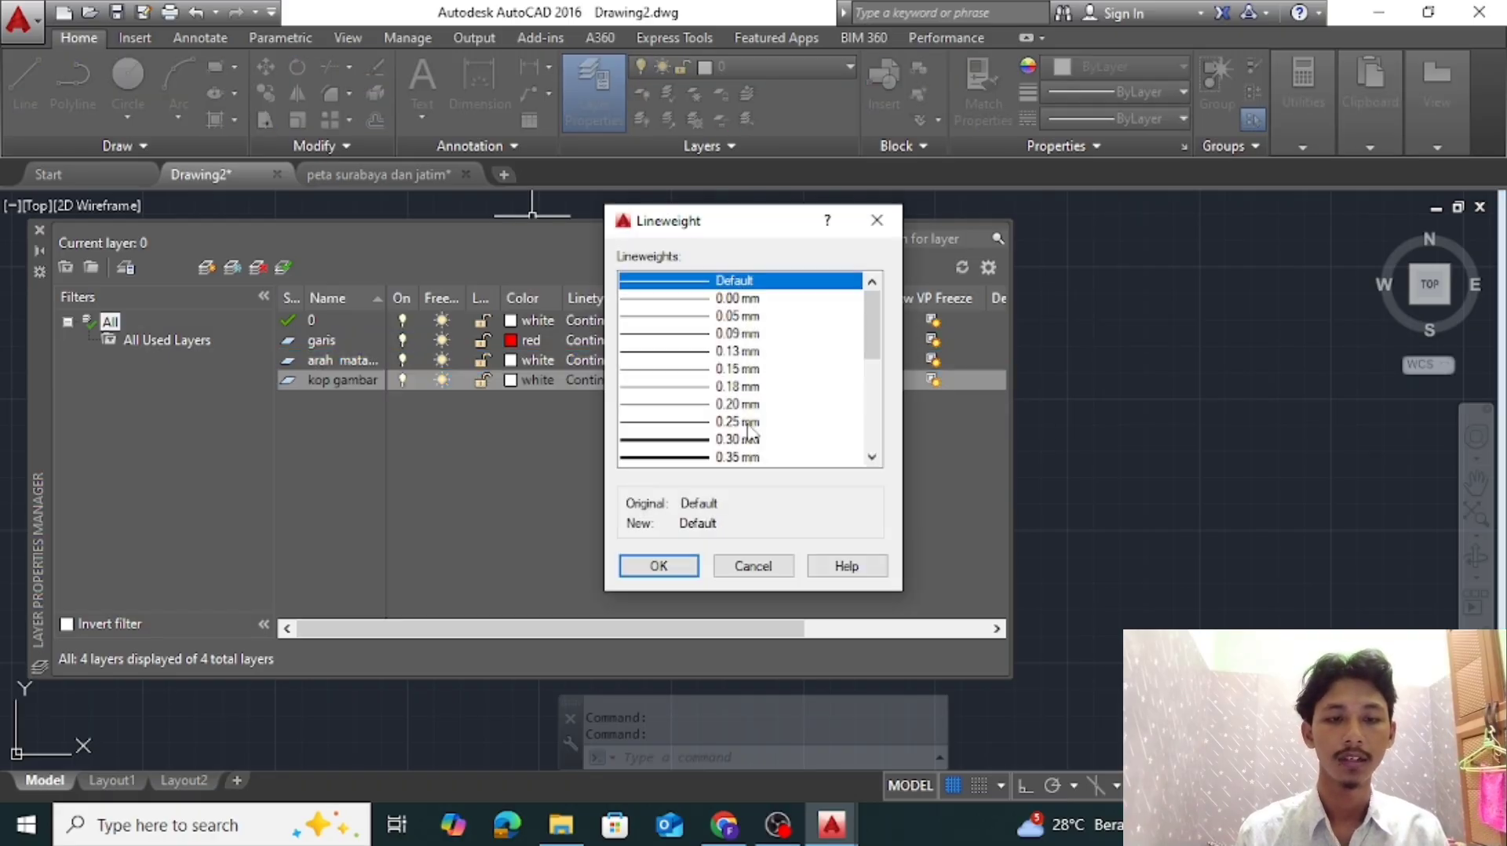
{"action": "left_click", "coordinate": [761, 418]}
{"action": "left_click", "coordinate": [665, 565]}
{"action": "left_click", "coordinate": [40, 230]}
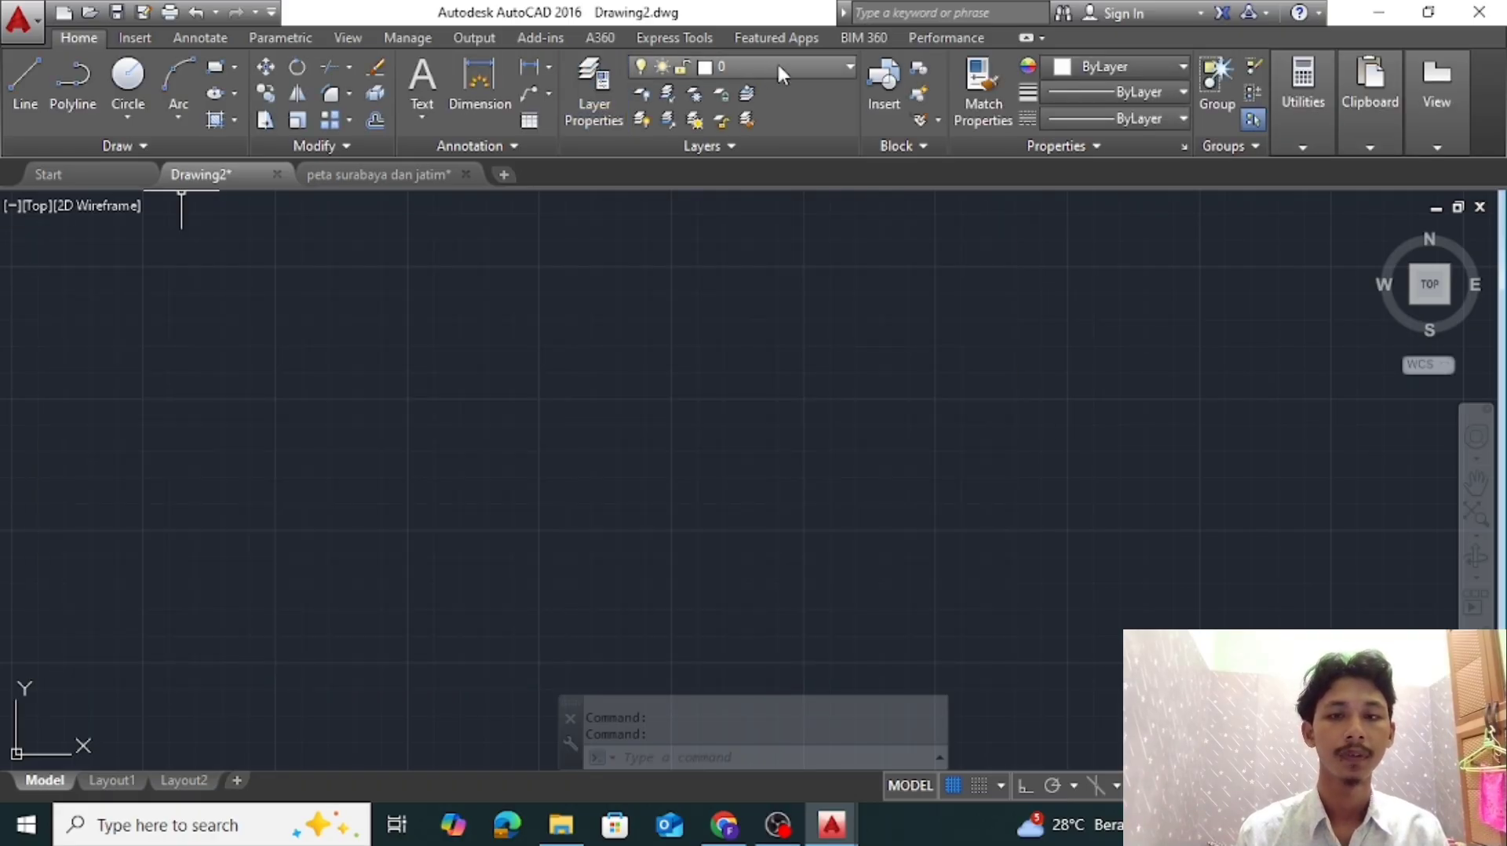
Attach the surabaya-city-map illustration from the tugas kuliah folder as an image reference
{"action": "left_click", "coordinate": [778, 66]}
{"action": "left_click", "coordinate": [797, 65]}
{"action": "left_click", "coordinate": [135, 38]}
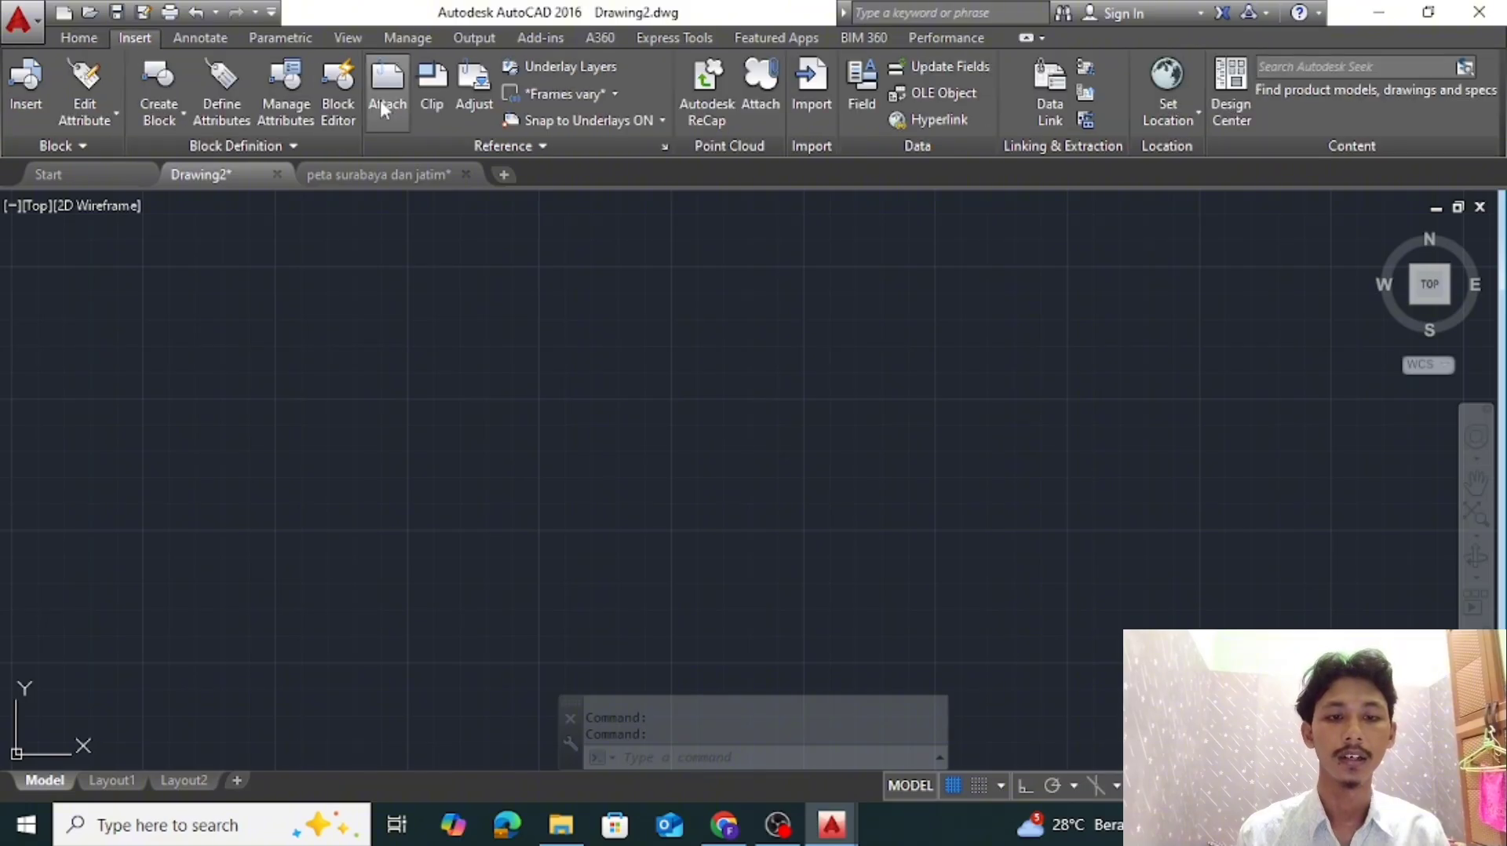
{"action": "left_click", "coordinate": [381, 92]}
{"action": "left_click", "coordinate": [620, 419]}
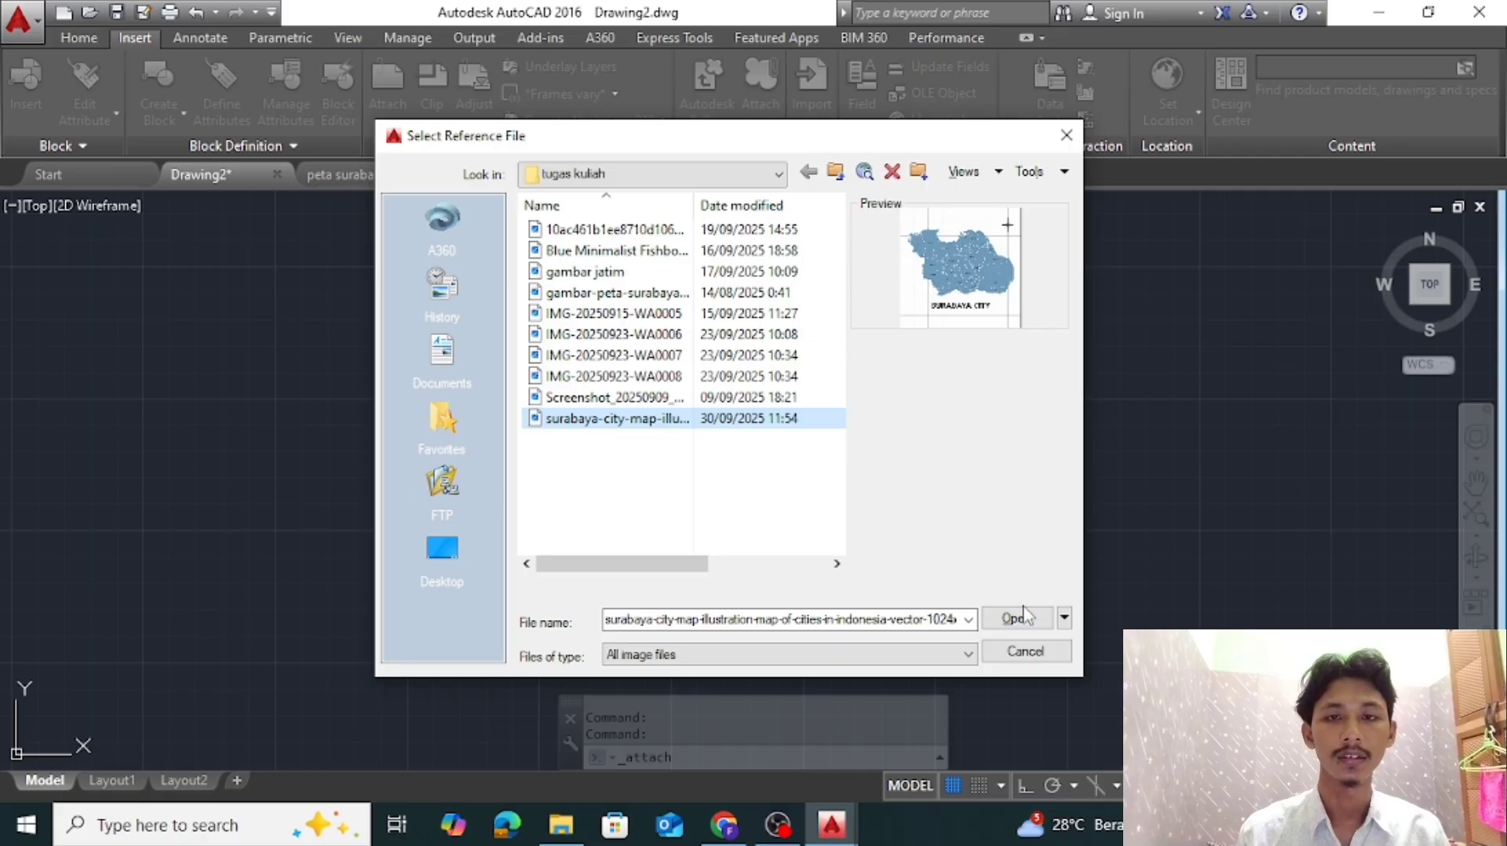
{"action": "left_click", "coordinate": [757, 173]}
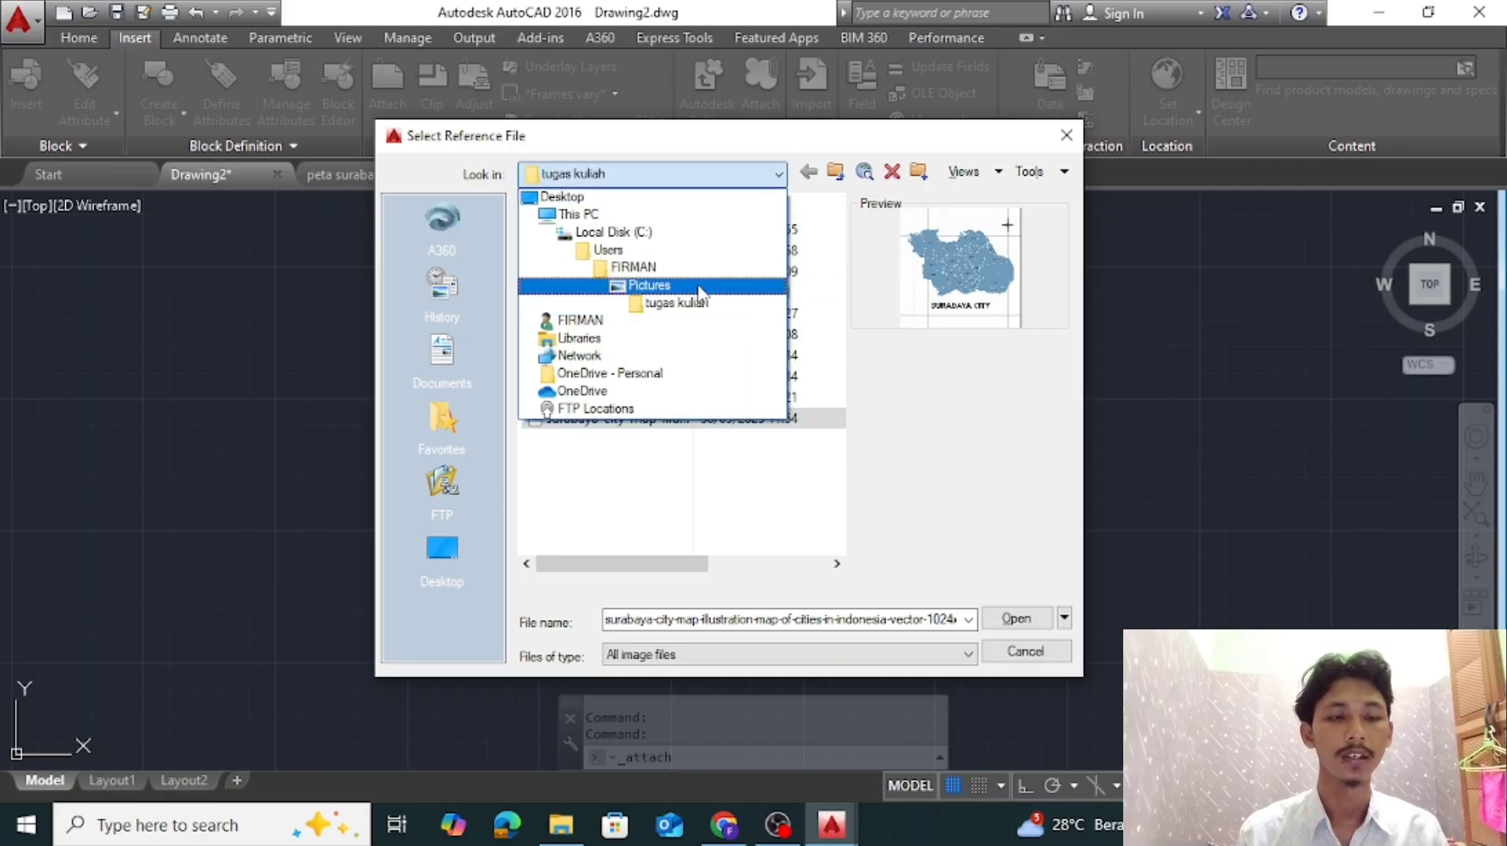
{"action": "left_click", "coordinate": [762, 174]}
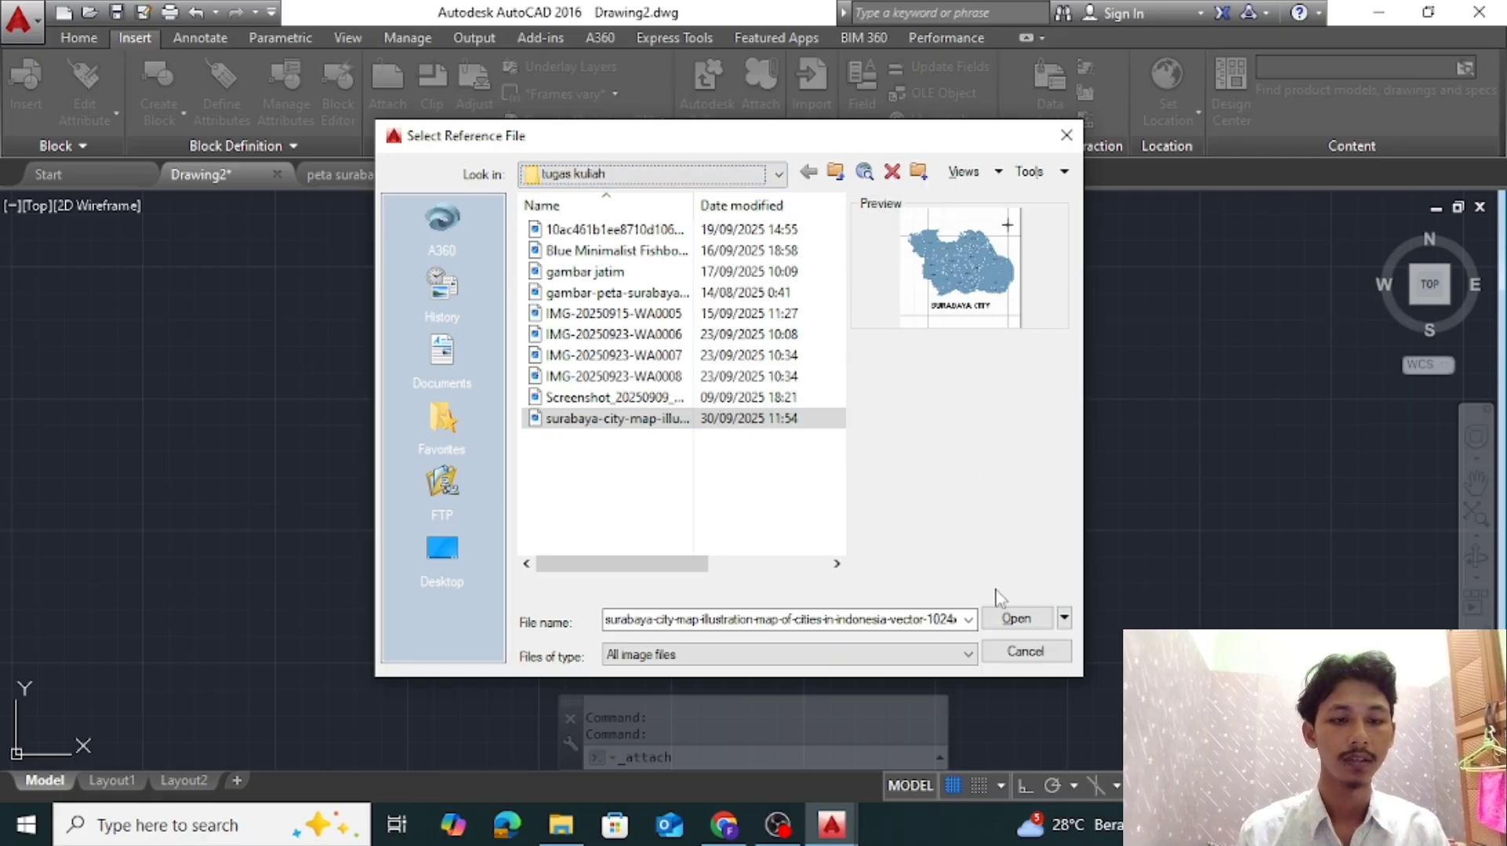
{"action": "left_click", "coordinate": [1015, 617]}
{"action": "left_click", "coordinate": [780, 572]}
Place the map image in the empty drawing area with Ortho on and a scale factor of 0.1
{"action": "left_click", "coordinate": [451, 540]}
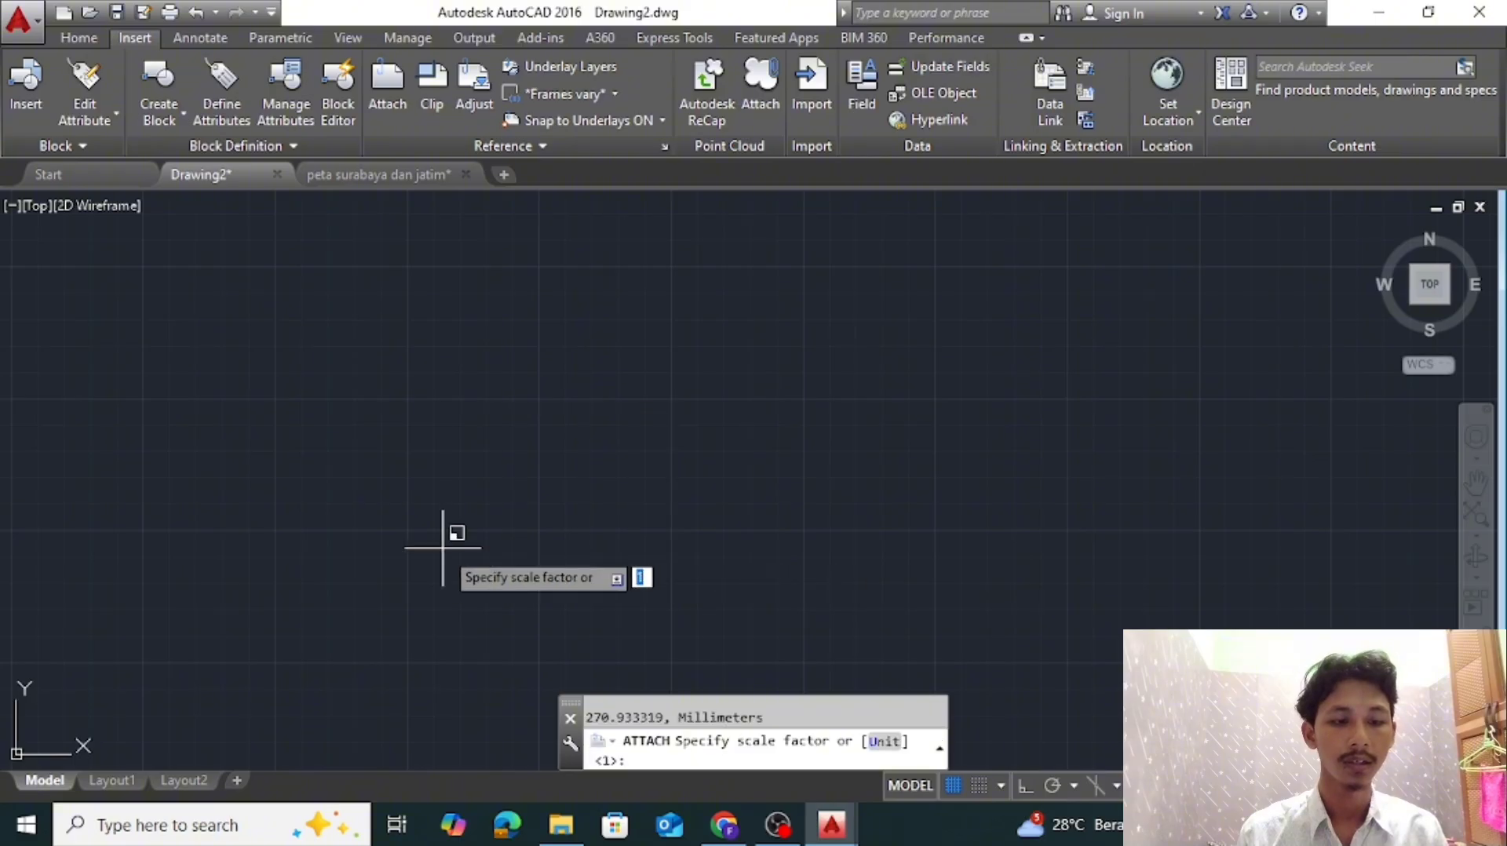
{"action": "key", "text": "F8"}
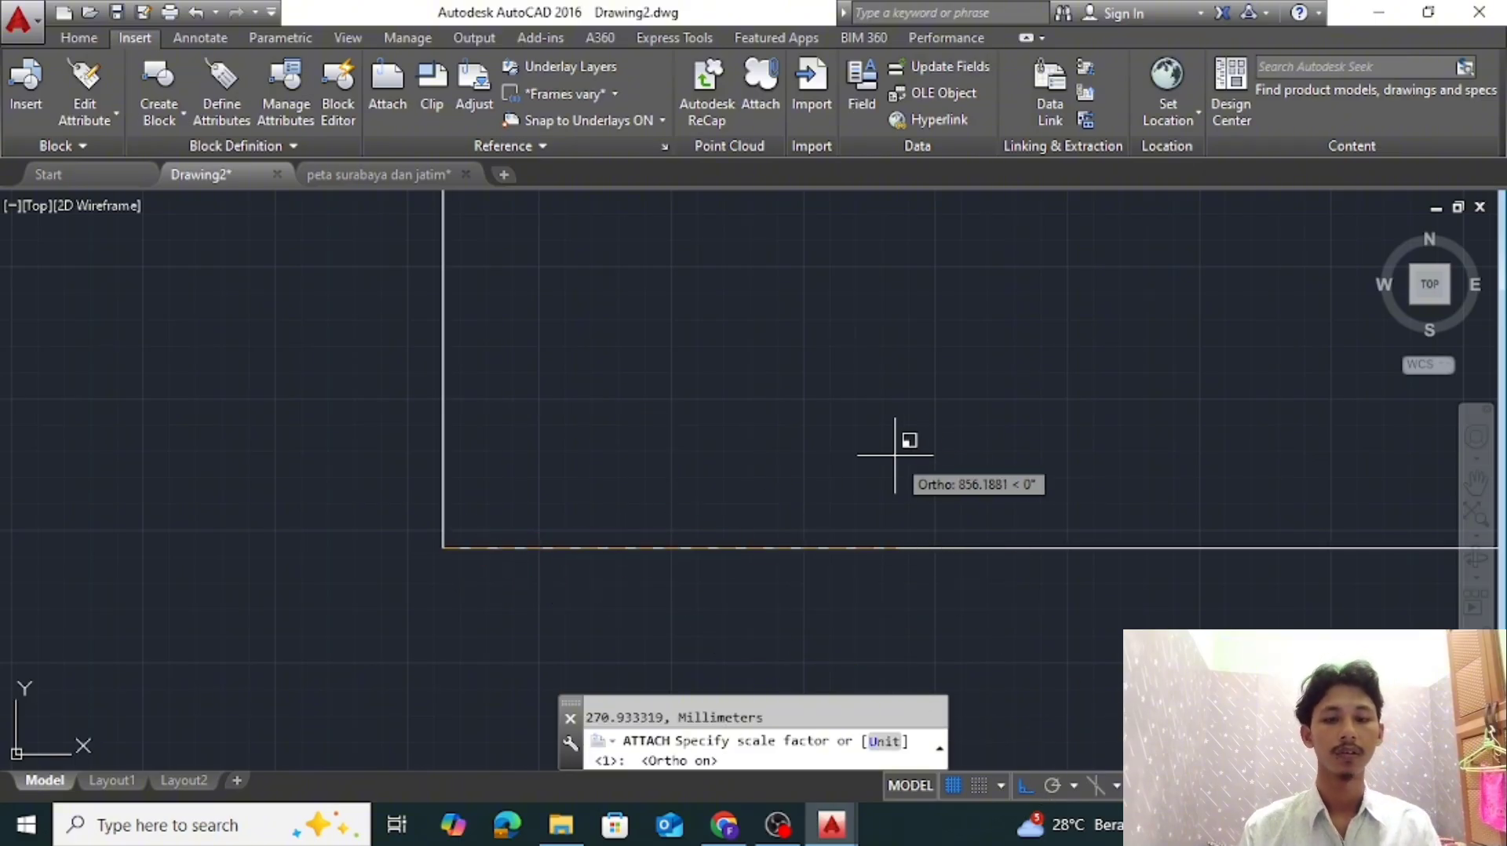
{"action": "type", "text": "0.1"}
{"action": "key", "text": "Return"}
{"action": "scroll", "coordinate": [372, 572], "scroll_direction": "down", "scroll_amount": 4}
{"action": "middle_click_drag", "start_coordinate": [375, 573], "coordinate": [545, 534]}
{"action": "scroll", "coordinate": [545, 533], "scroll_direction": "up", "scroll_amount": 5}
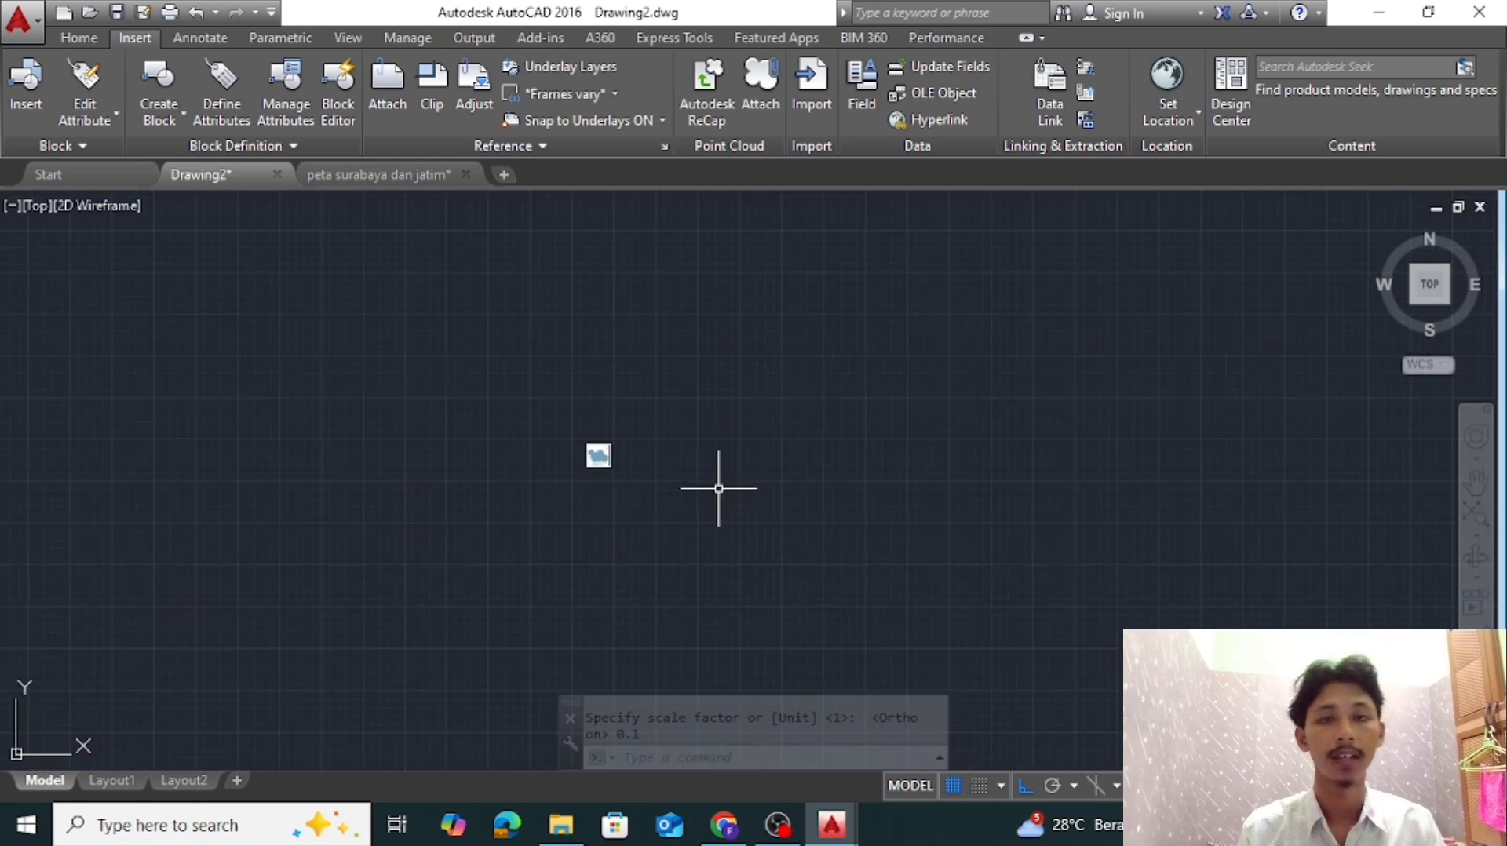
{"action": "scroll", "coordinate": [673, 409], "scroll_direction": "up", "scroll_amount": 4}
Make kop gambar the current layer
{"action": "left_click", "coordinate": [79, 37]}
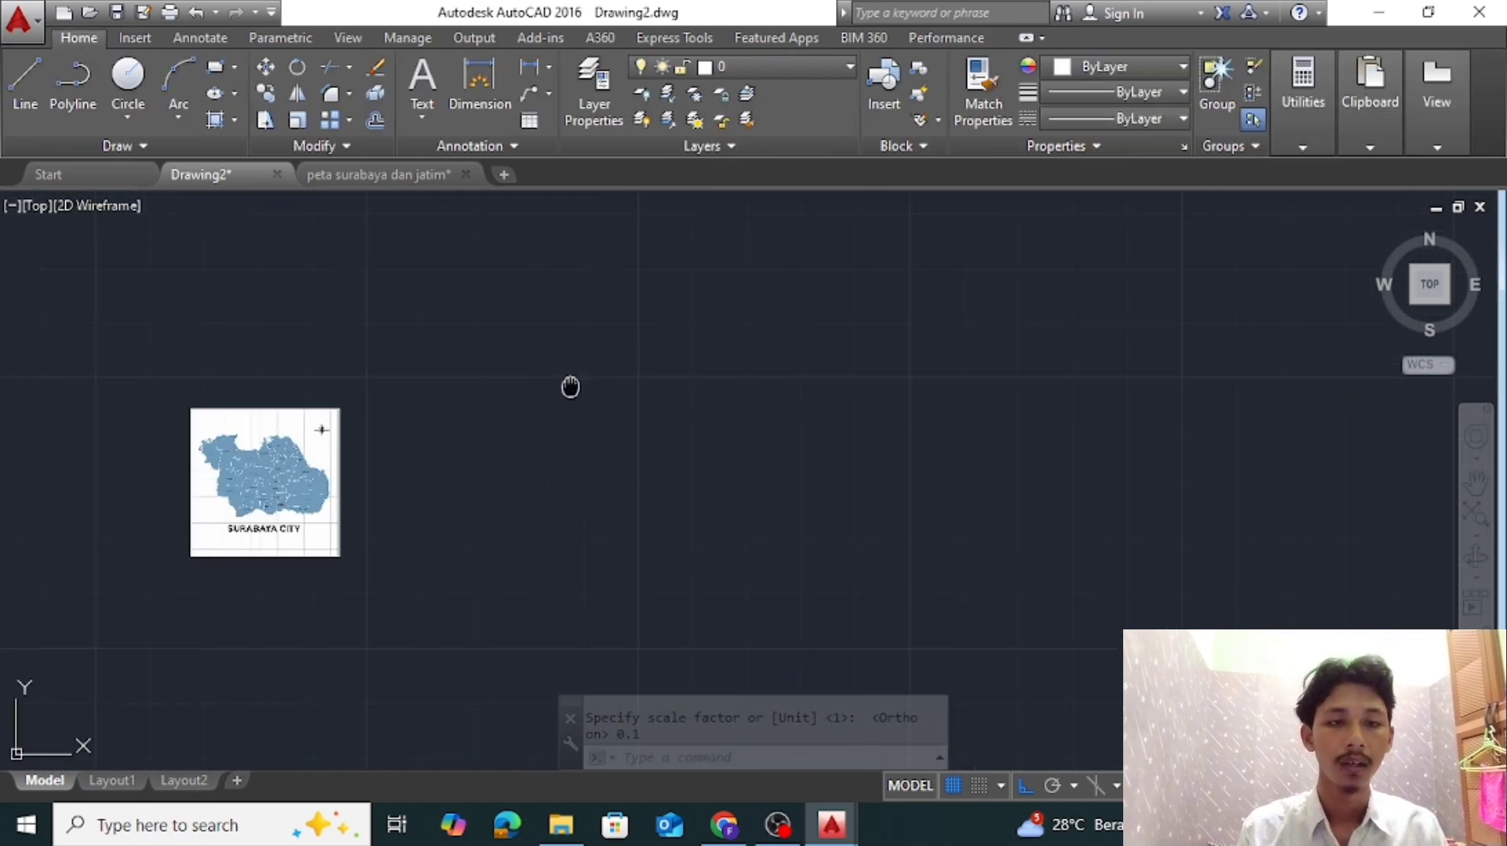
{"action": "middle_click_drag", "start_coordinate": [571, 387], "coordinate": [577, 327]}
{"action": "left_click", "coordinate": [777, 67]}
{"action": "left_click", "coordinate": [784, 157]}
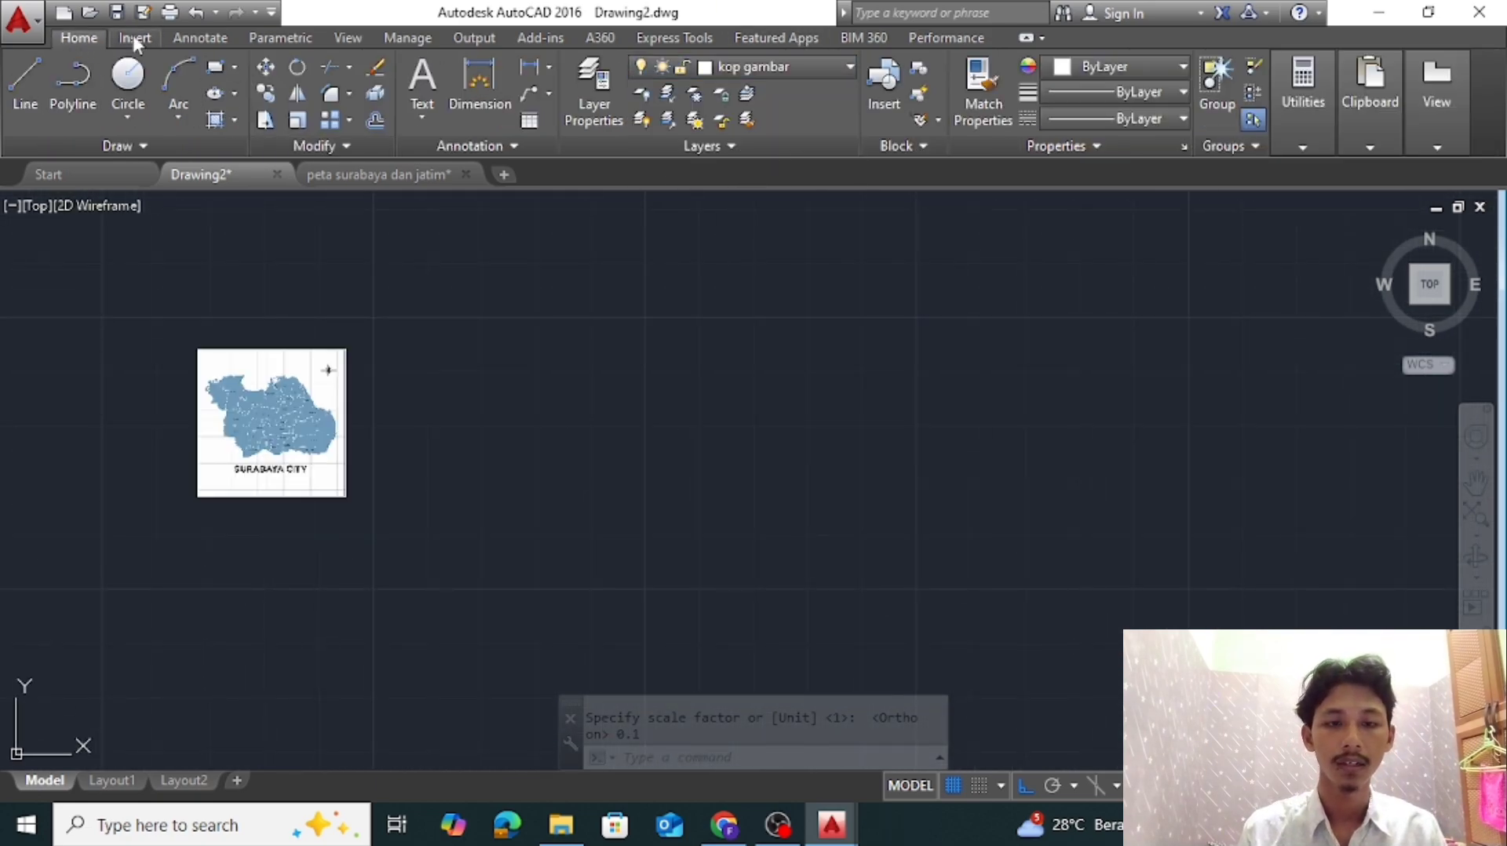
{"action": "left_click", "coordinate": [215, 66]}
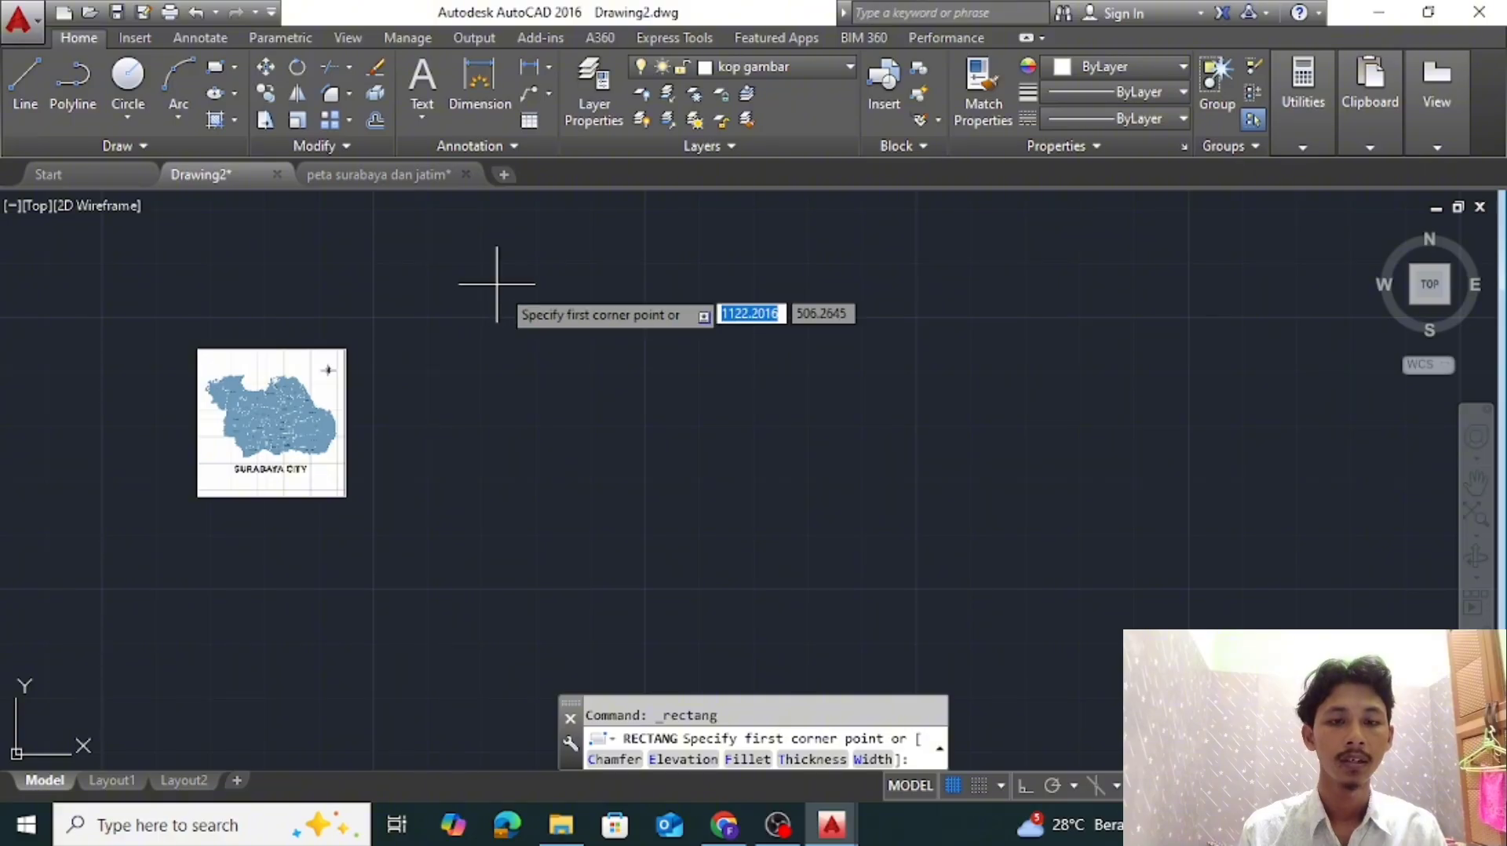
{"action": "key", "text": "Escape"}
{"action": "key", "text": "Escape"}
{"action": "type", "text": "REG"}
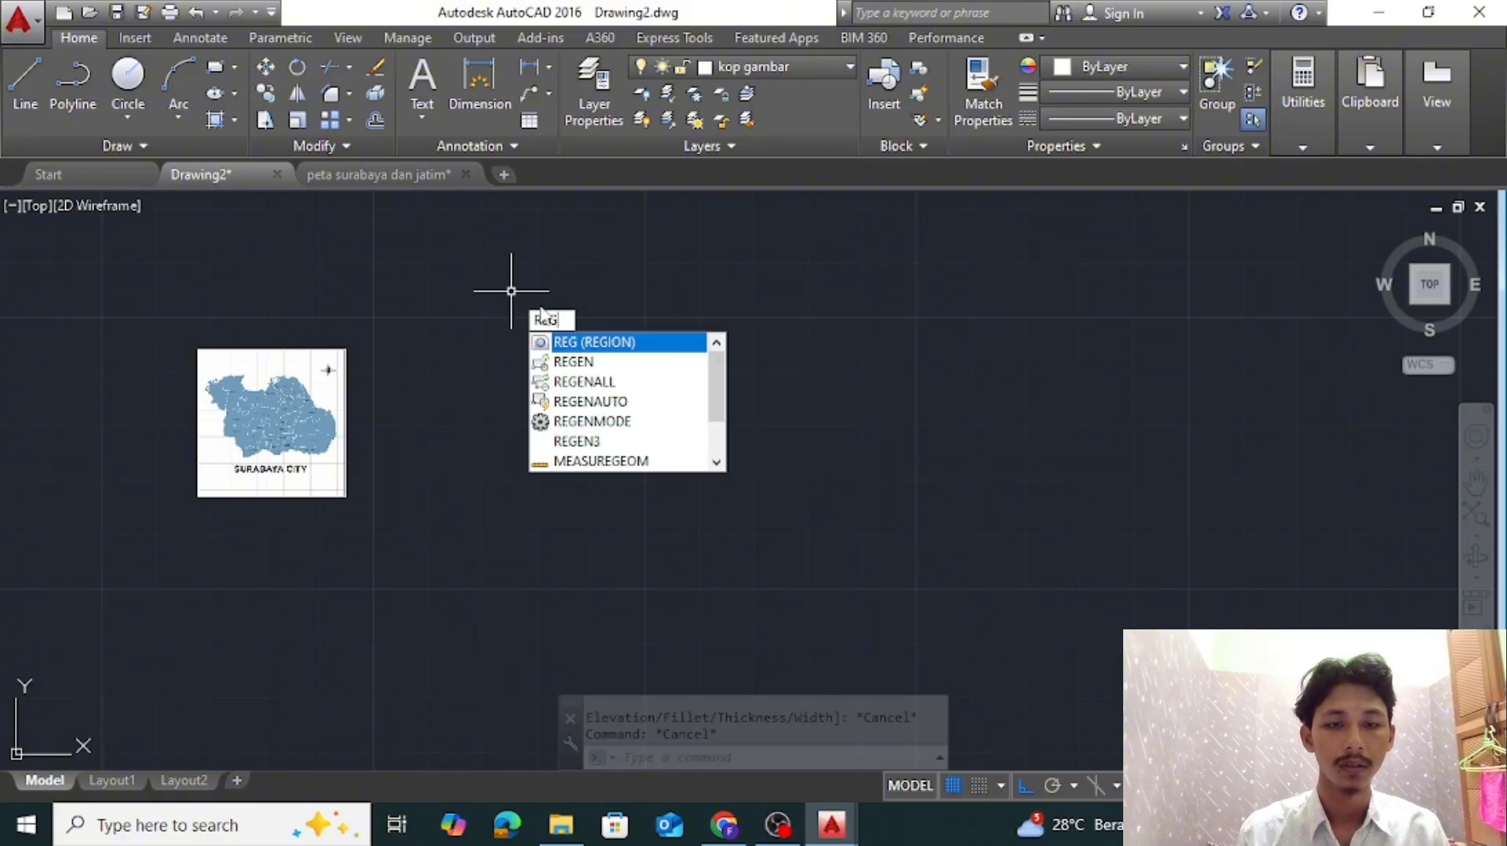
{"action": "key", "text": "BackSpace"}
{"action": "type", "text": "C"}
{"action": "key", "text": "Return"}
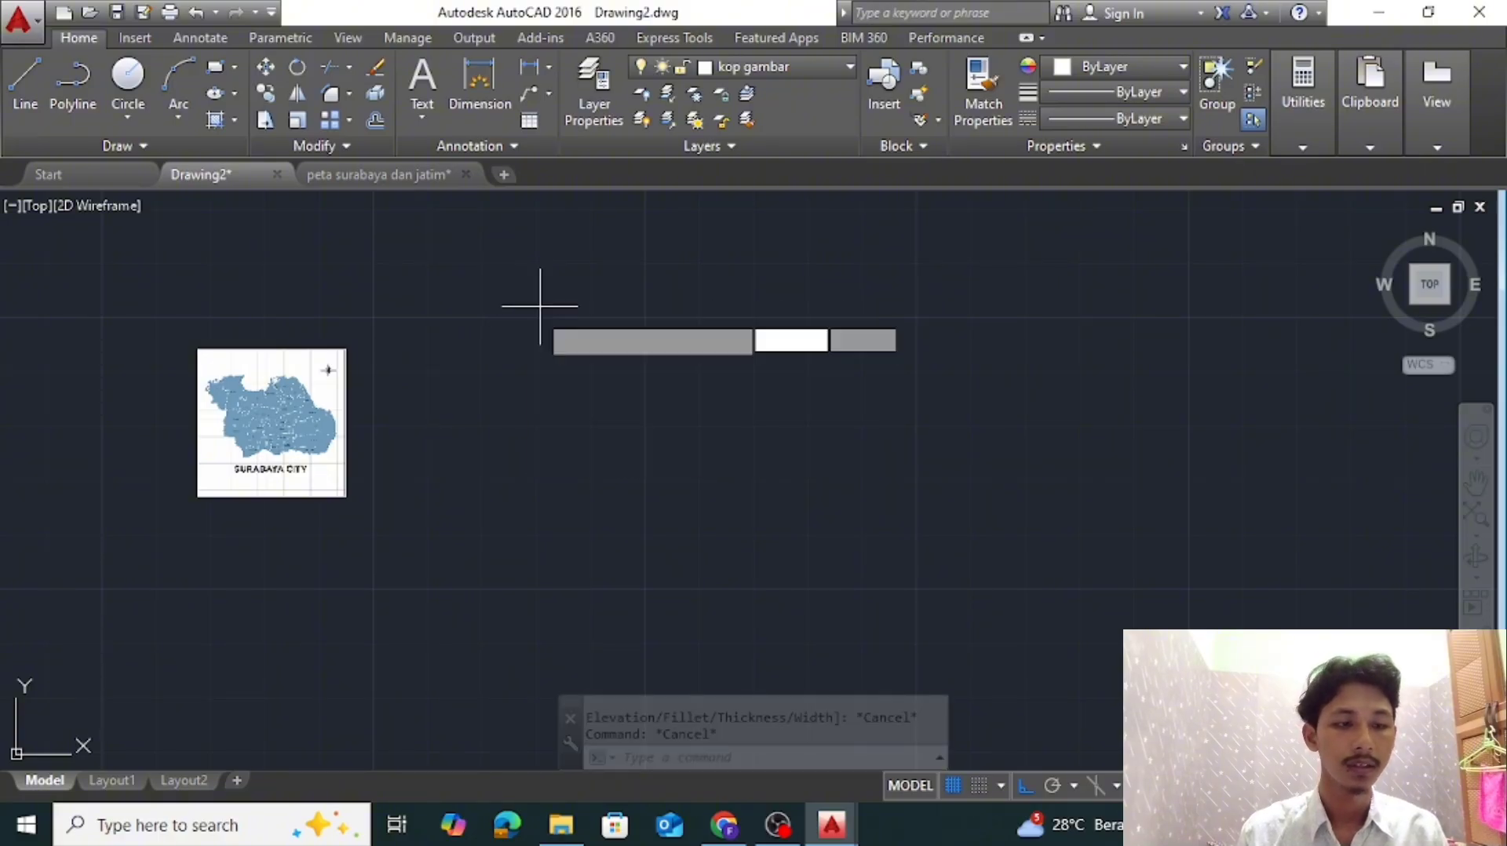
{"action": "left_click", "coordinate": [510, 303]}
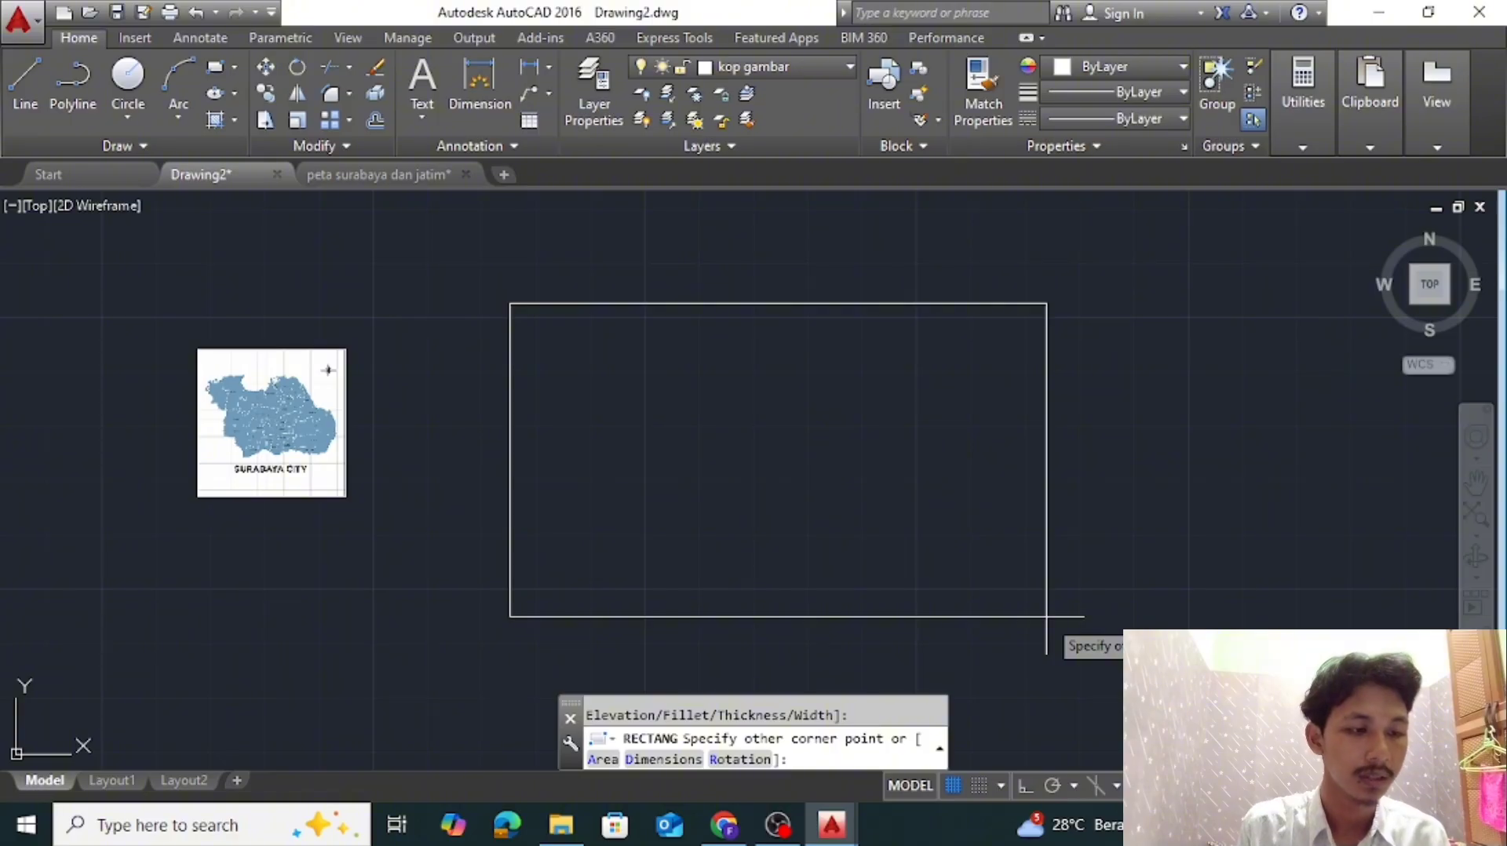
{"action": "type", "text": "@297,210"}
{"action": "key", "text": "Return"}
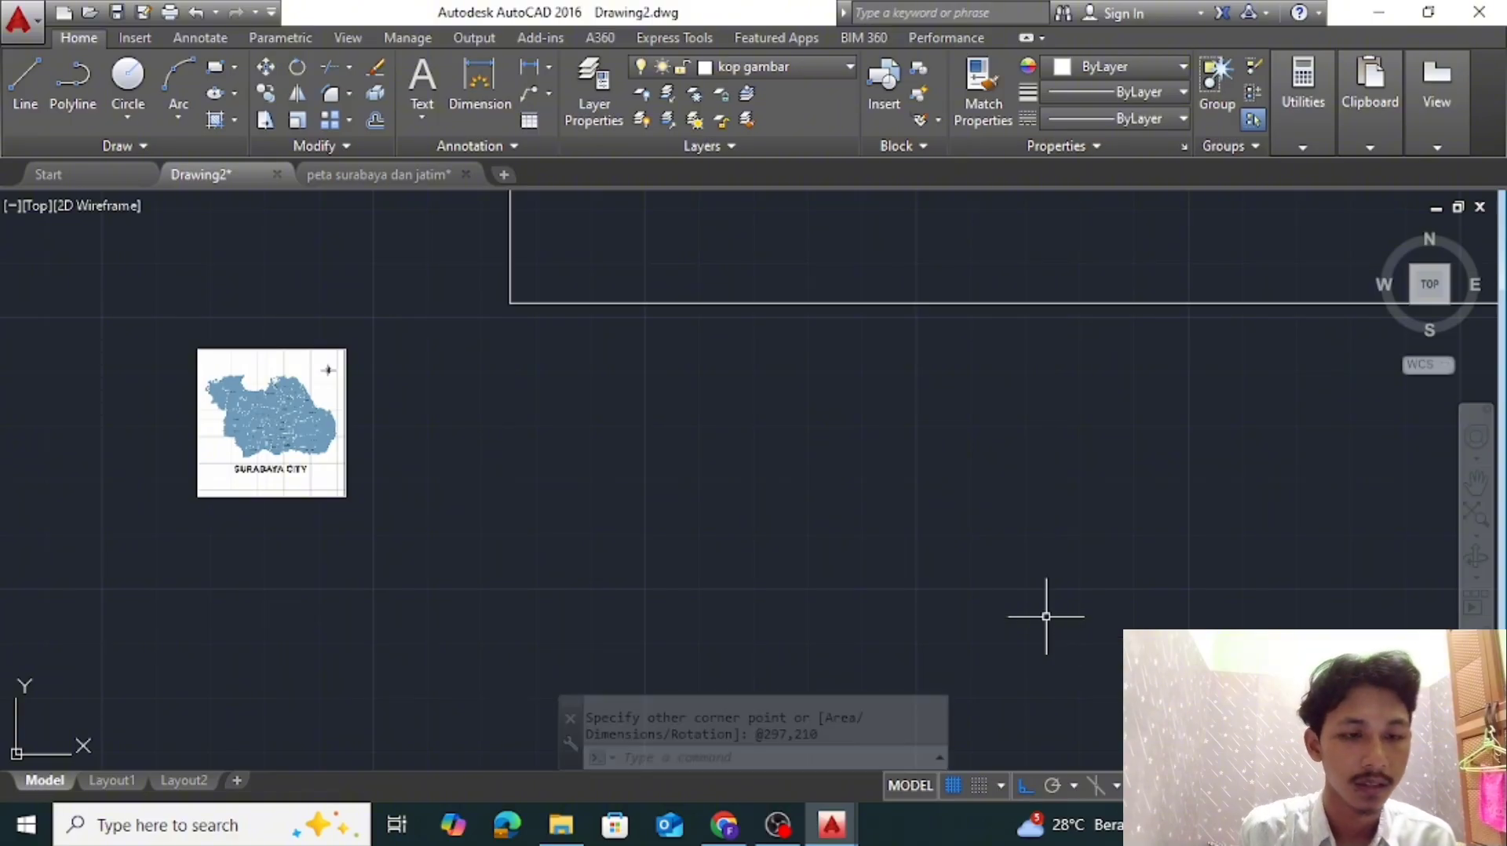
Offset the sheet rectangle 10 units inward to create the inner frame
{"action": "scroll", "coordinate": [929, 531], "scroll_direction": "down", "scroll_amount": 6}
{"action": "scroll", "coordinate": [942, 530], "scroll_direction": "up", "scroll_amount": 2}
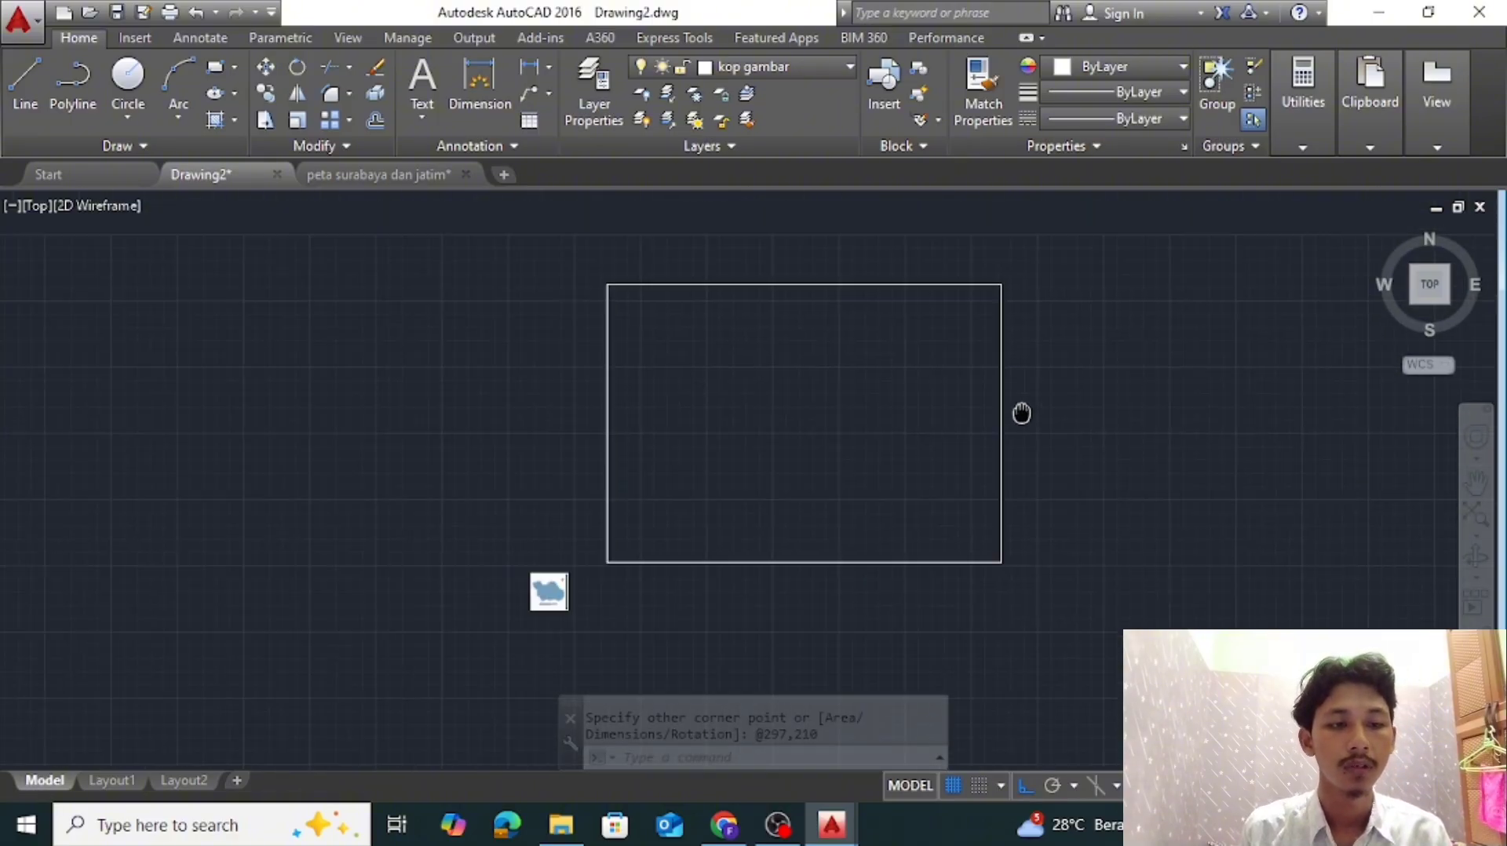
{"action": "scroll", "coordinate": [1028, 432], "scroll_direction": "up", "scroll_amount": 2}
{"action": "type", "text": "o"}
{"action": "key", "text": "Return"}
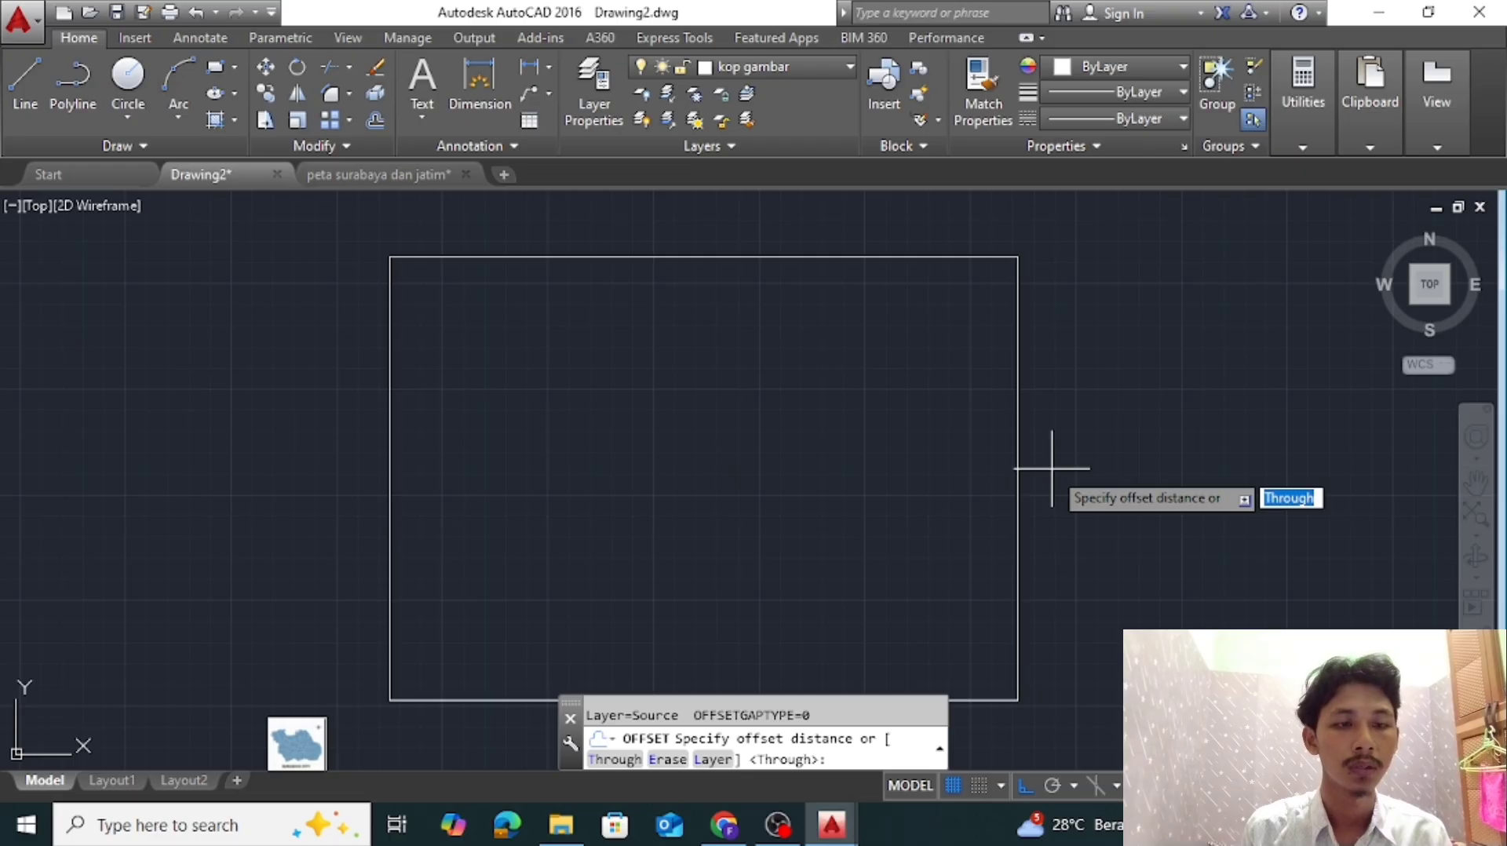
{"action": "type", "text": "10"}
{"action": "key", "text": "Return"}
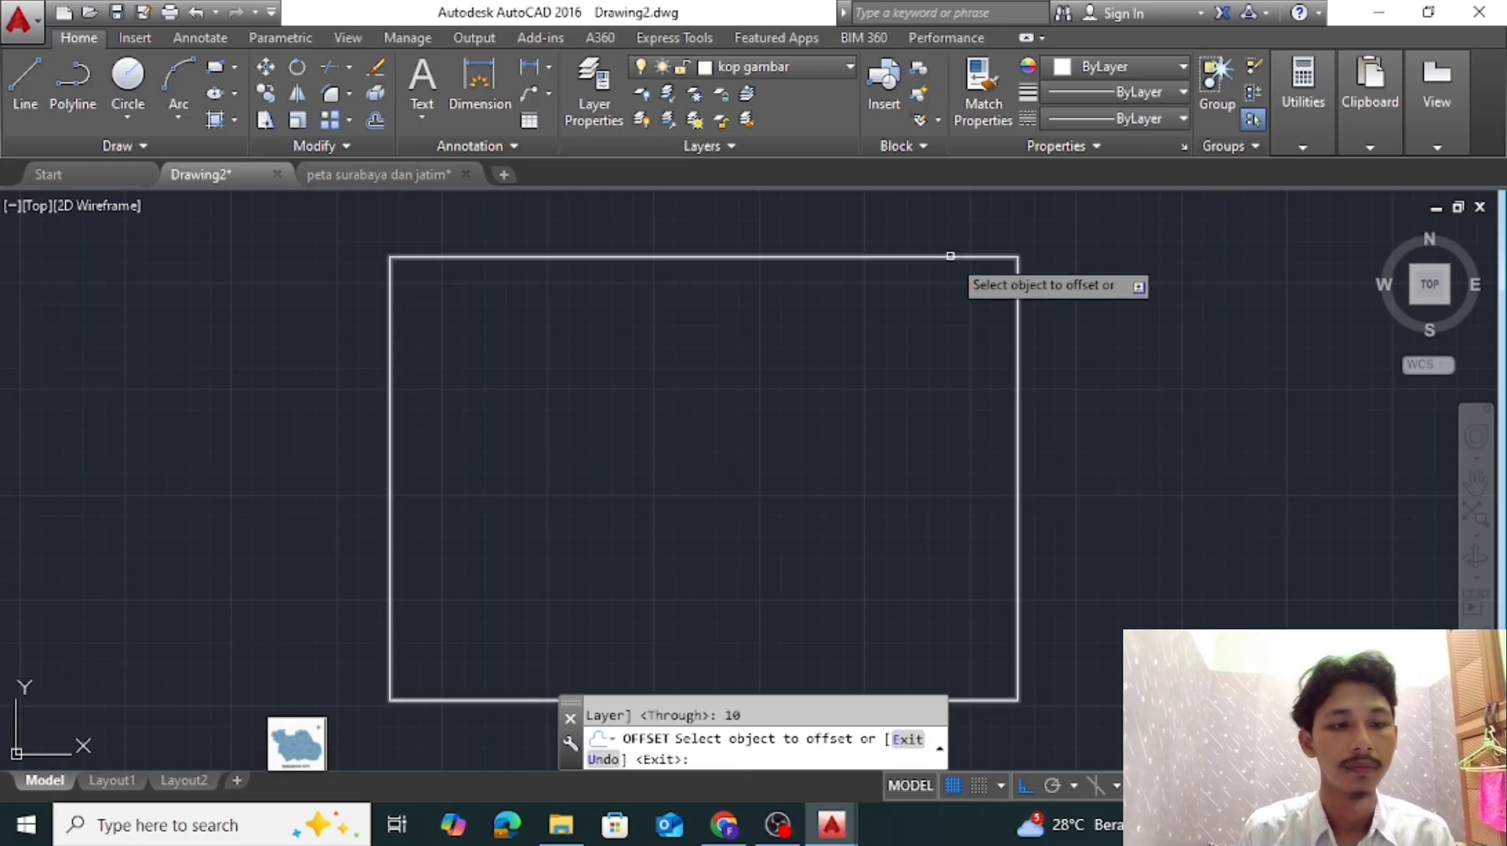
{"action": "left_click", "coordinate": [950, 256]}
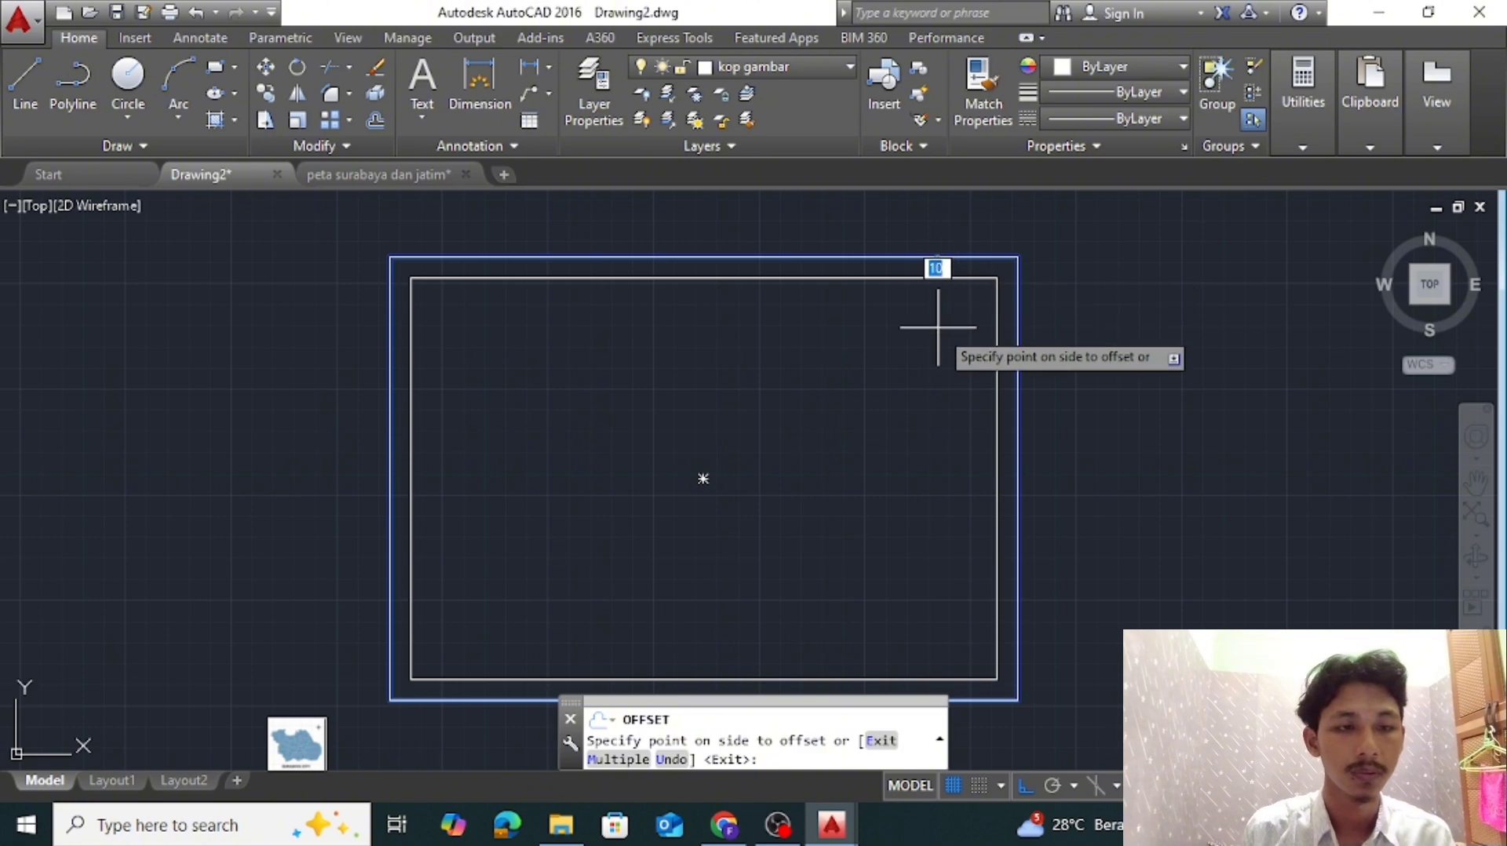
{"action": "left_click", "coordinate": [930, 357]}
{"action": "key", "text": "Escape"}
Draw a vertical polyline along the inner frame's right edge, from its top corner to its bottom corner
{"action": "left_click", "coordinate": [72, 86]}
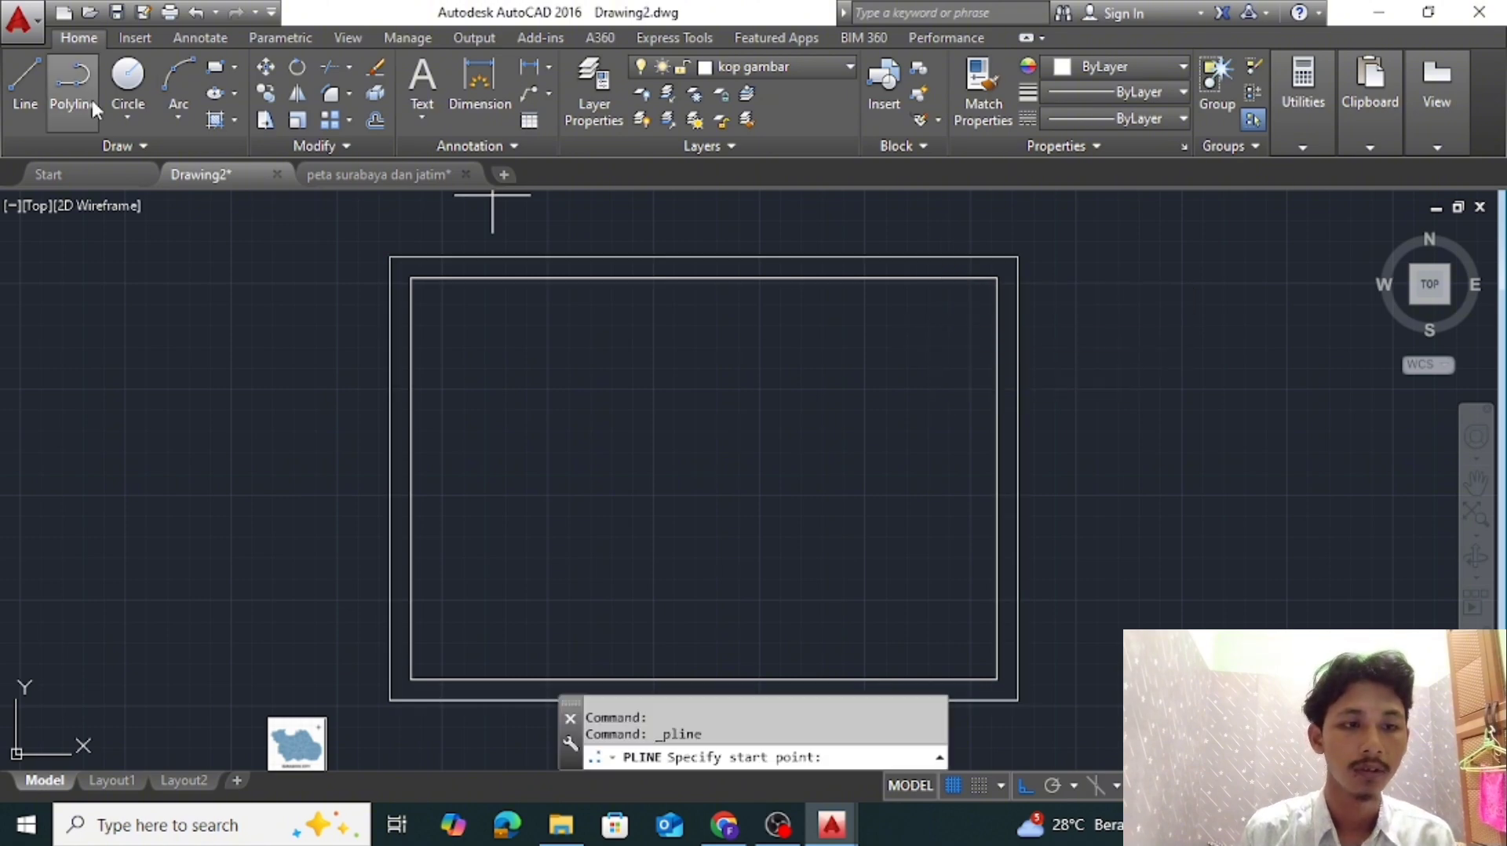
{"action": "left_click", "coordinate": [996, 277]}
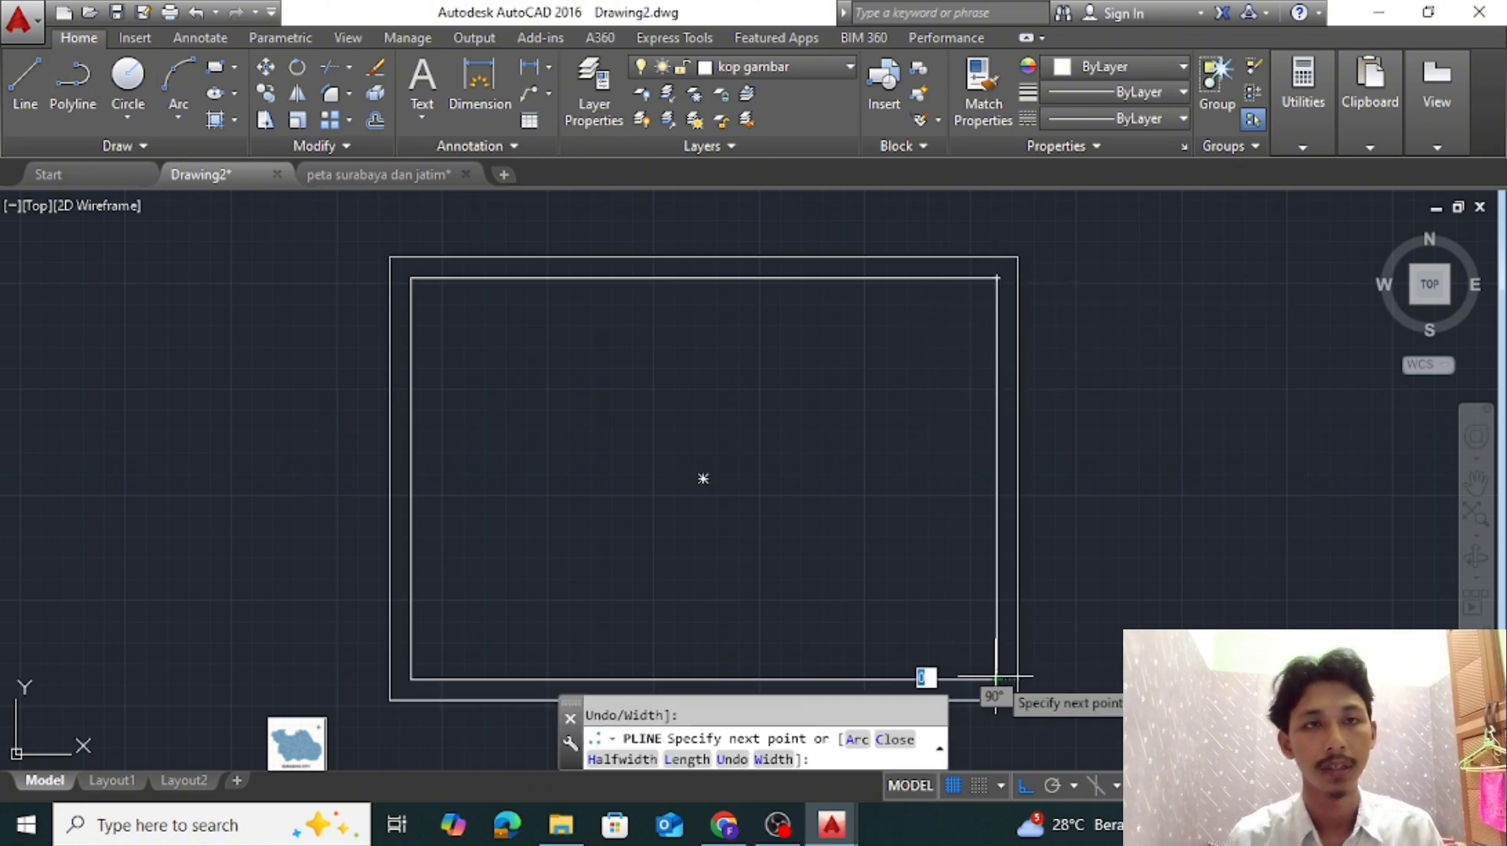
{"action": "key", "text": "Return"}
Move the vertical polyline 50 units left from the inner frame's right edge
{"action": "left_click", "coordinate": [997, 571]}
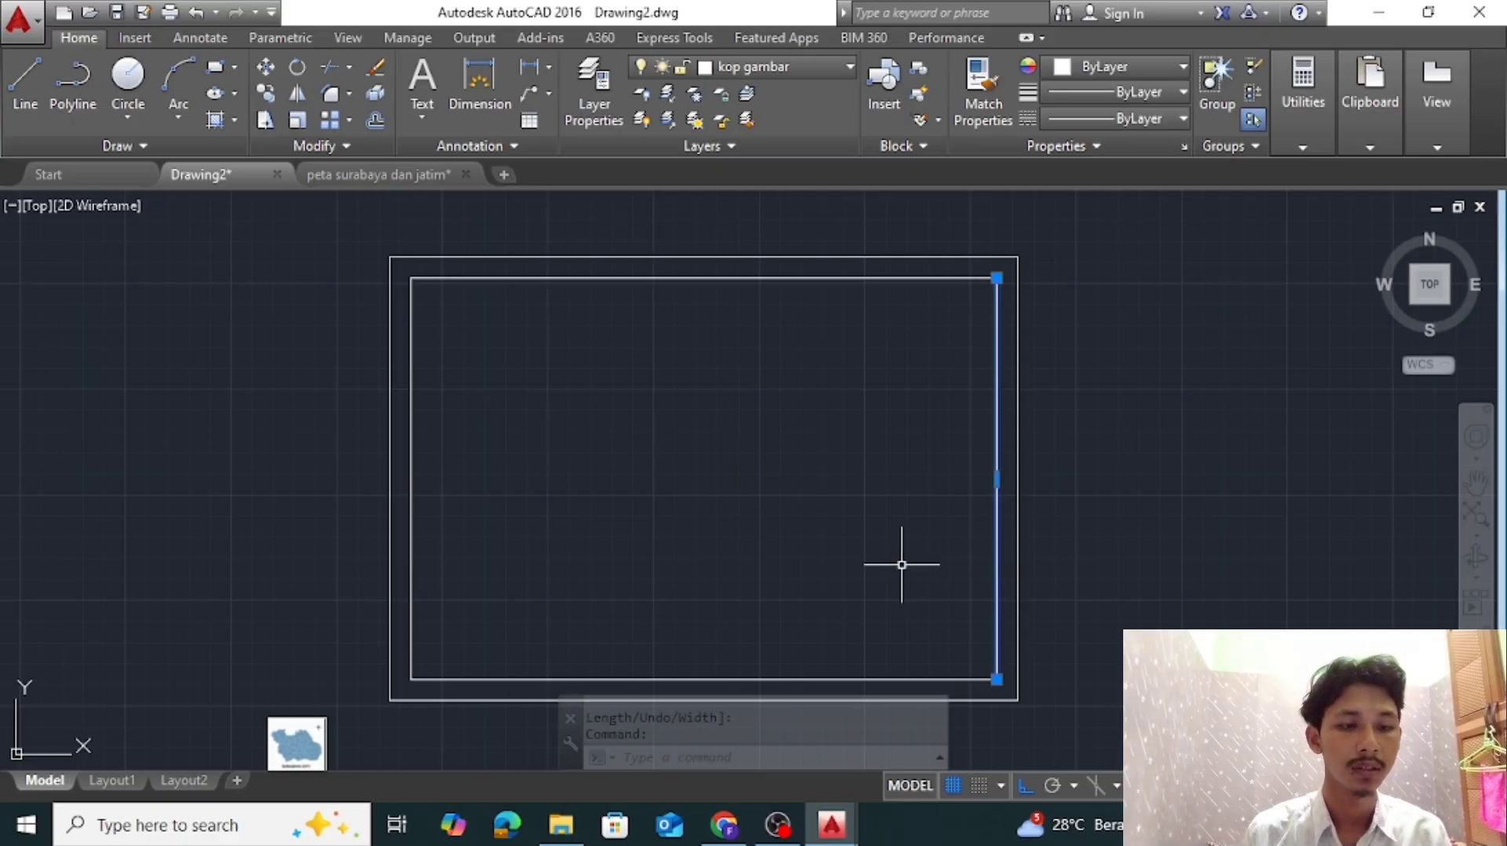
{"action": "type", "text": "m"}
{"action": "key", "text": "Return"}
{"action": "left_click", "coordinate": [967, 520]}
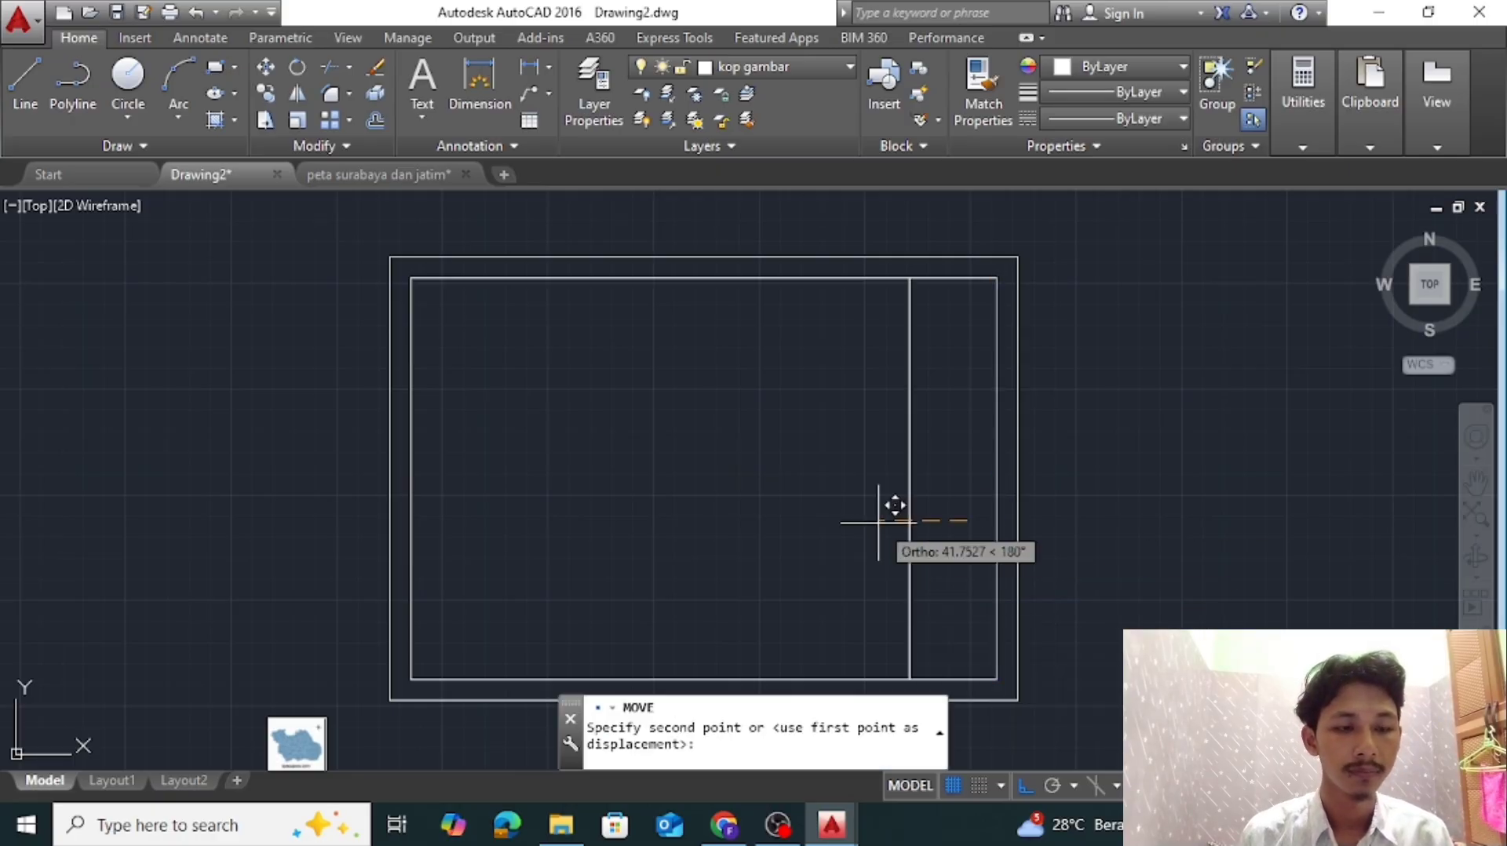
{"action": "type", "text": "50"}
{"action": "key", "text": "Return"}
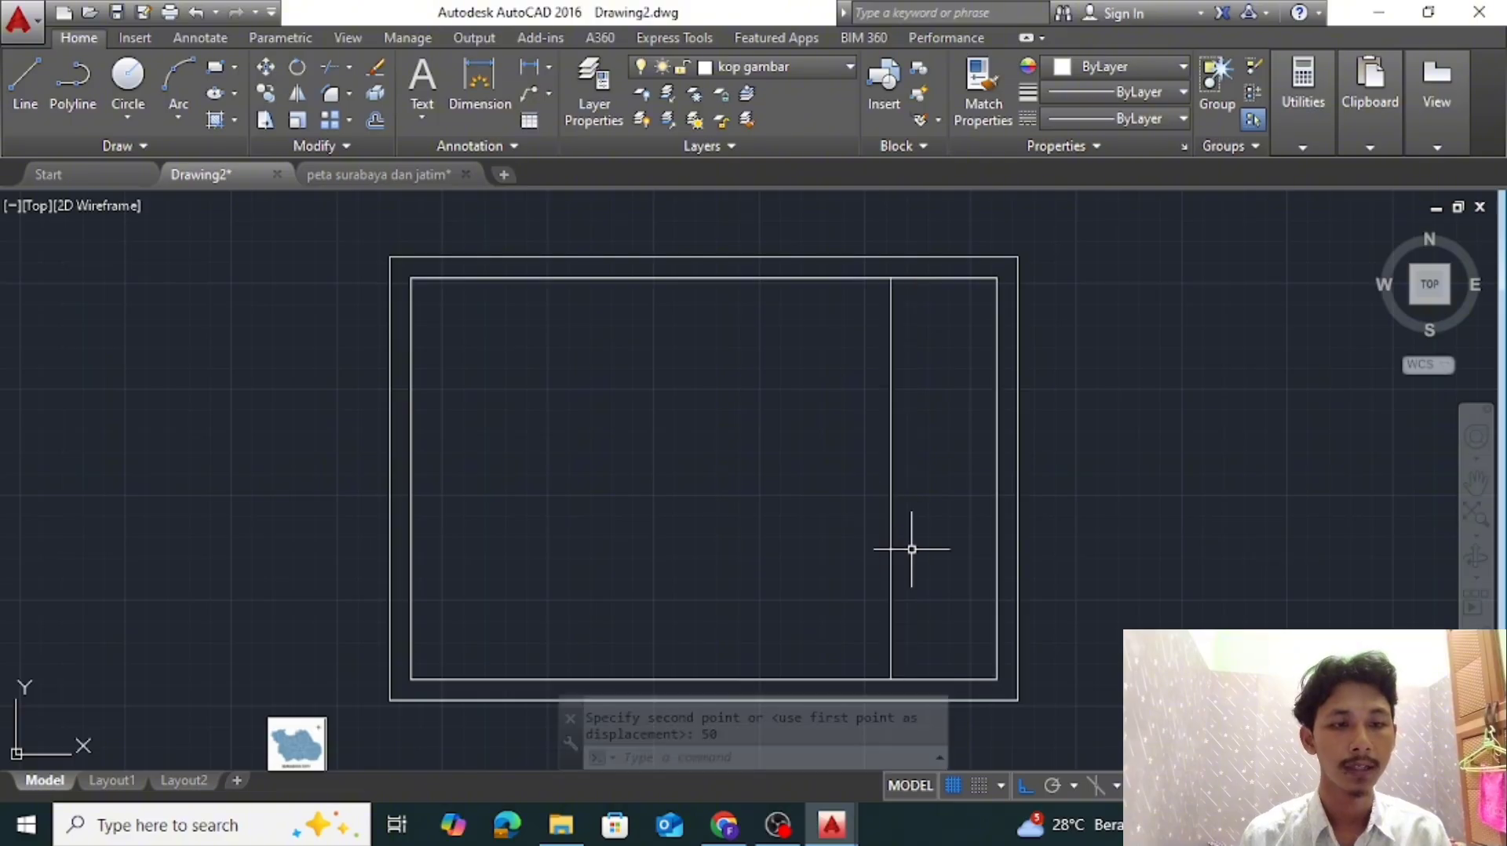
Examine the title block layout in the "peta surabaya dan jatim" drawing, from the logo down to CATATAN, and return to Drawing2
{"action": "scroll", "coordinate": [908, 548], "scroll_direction": "down", "scroll_amount": 2}
{"action": "scroll", "coordinate": [958, 504], "scroll_direction": "up", "scroll_amount": 2}
{"action": "middle_click_drag", "start_coordinate": [918, 370], "coordinate": [885, 417]}
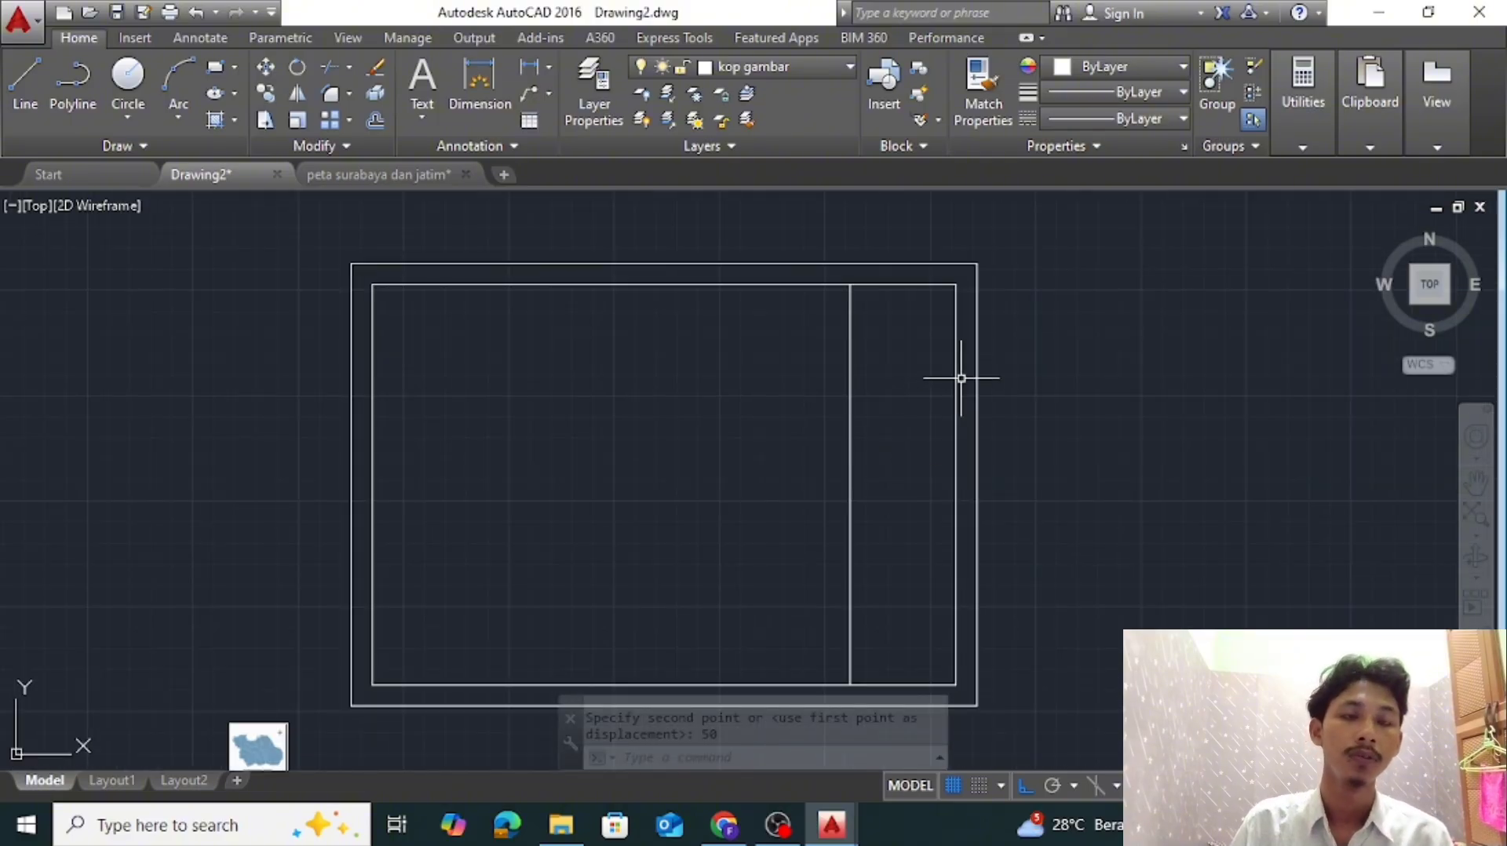
{"action": "left_click", "coordinate": [339, 178]}
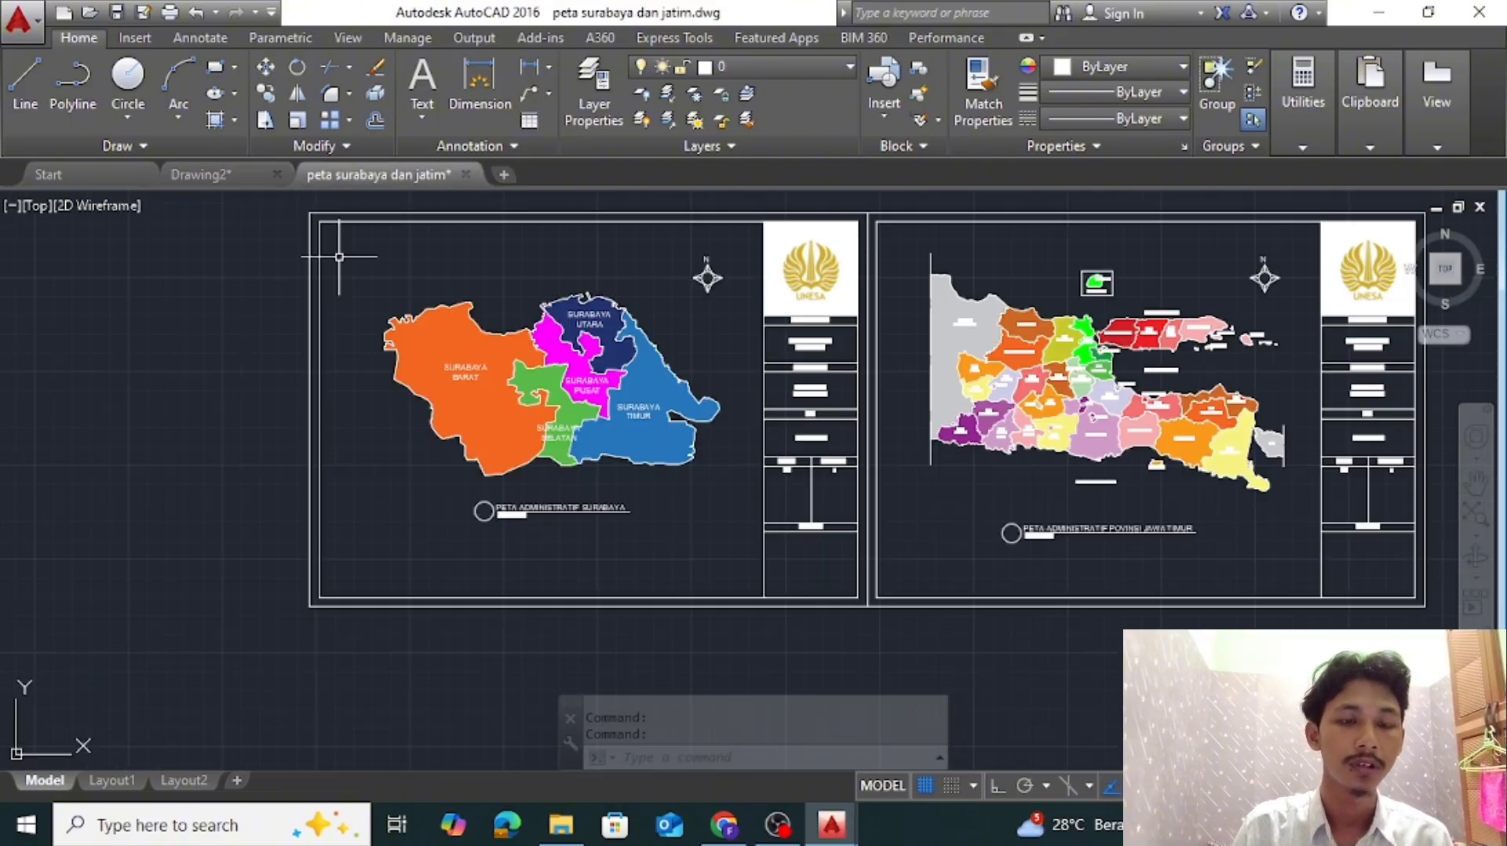
{"action": "scroll", "coordinate": [978, 235], "scroll_direction": "up", "scroll_amount": 1}
{"action": "scroll", "coordinate": [813, 263], "scroll_direction": "up", "scroll_amount": 2}
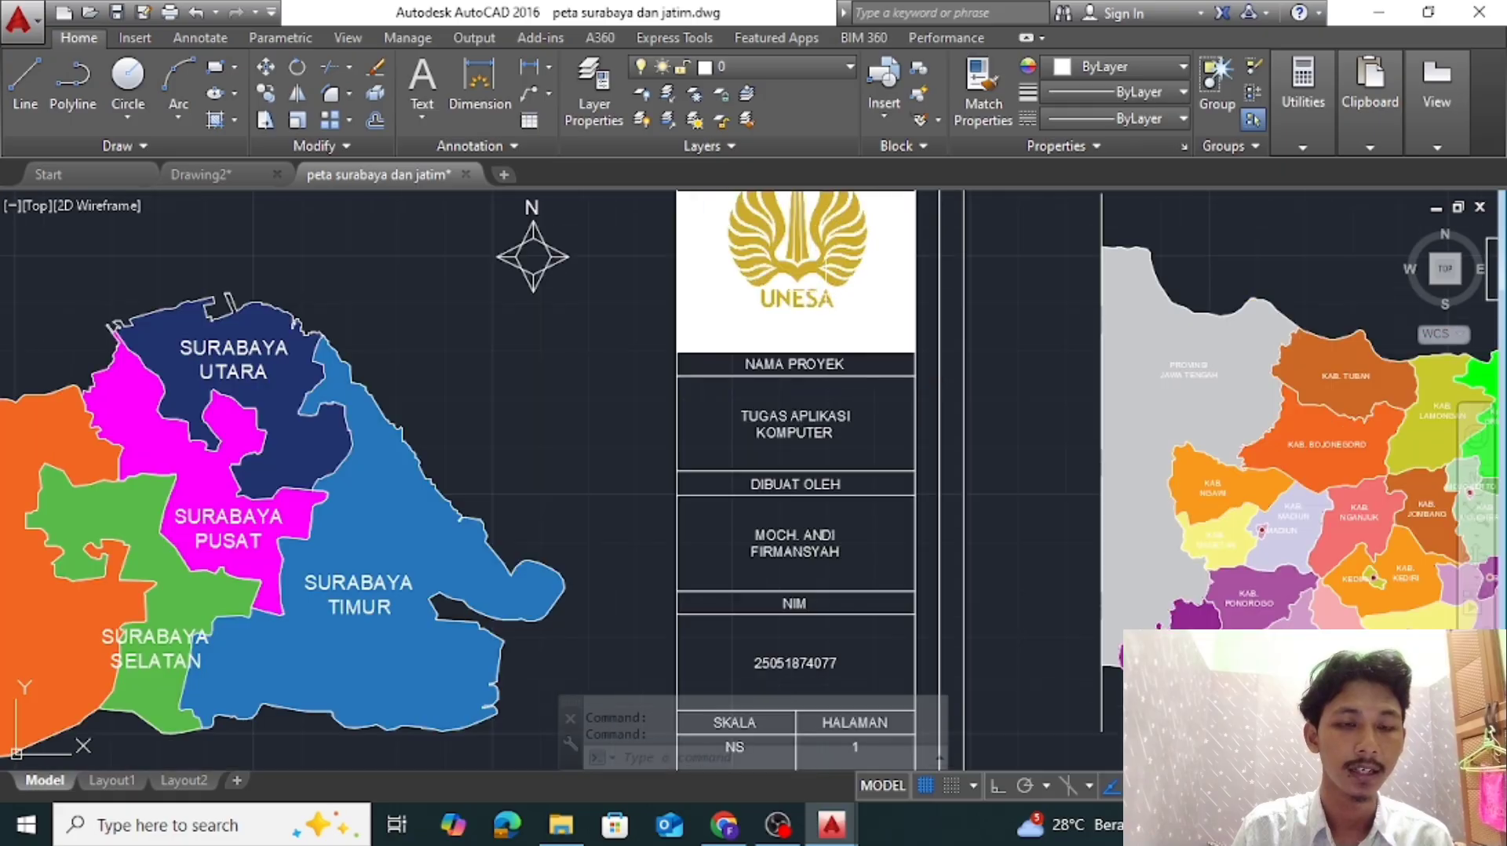
{"action": "middle_click_drag", "start_coordinate": [841, 431], "coordinate": [837, 304]}
{"action": "middle_click_drag", "start_coordinate": [830, 401], "coordinate": [826, 259]}
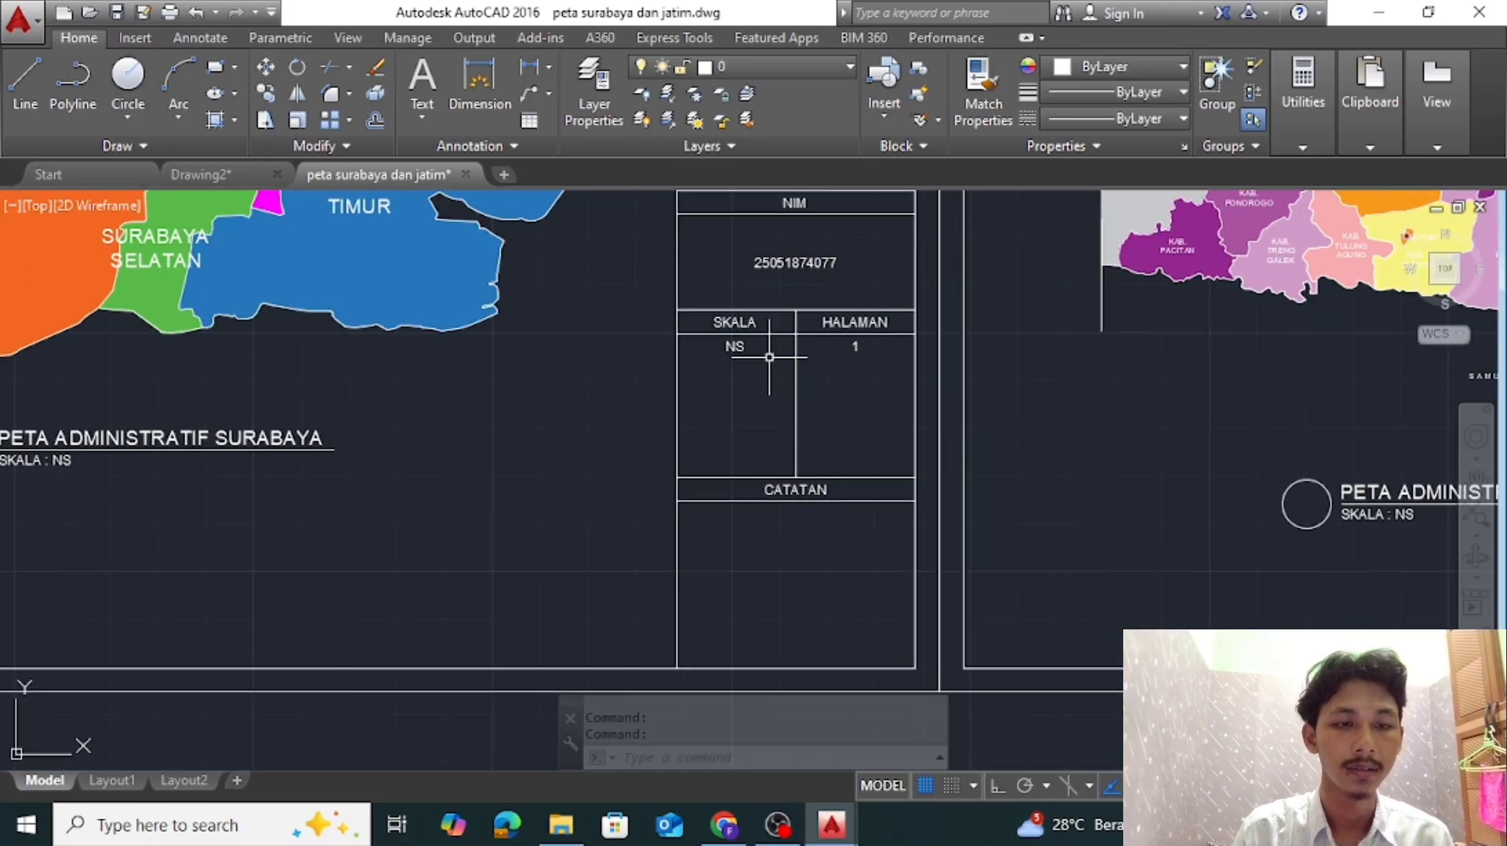
{"action": "scroll", "coordinate": [830, 563], "scroll_direction": "down", "scroll_amount": 4}
{"action": "scroll", "coordinate": [831, 361], "scroll_direction": "up", "scroll_amount": 4}
{"action": "middle_click_drag", "start_coordinate": [831, 361], "coordinate": [830, 526]}
{"action": "scroll", "coordinate": [830, 526], "scroll_direction": "down", "scroll_amount": 2}
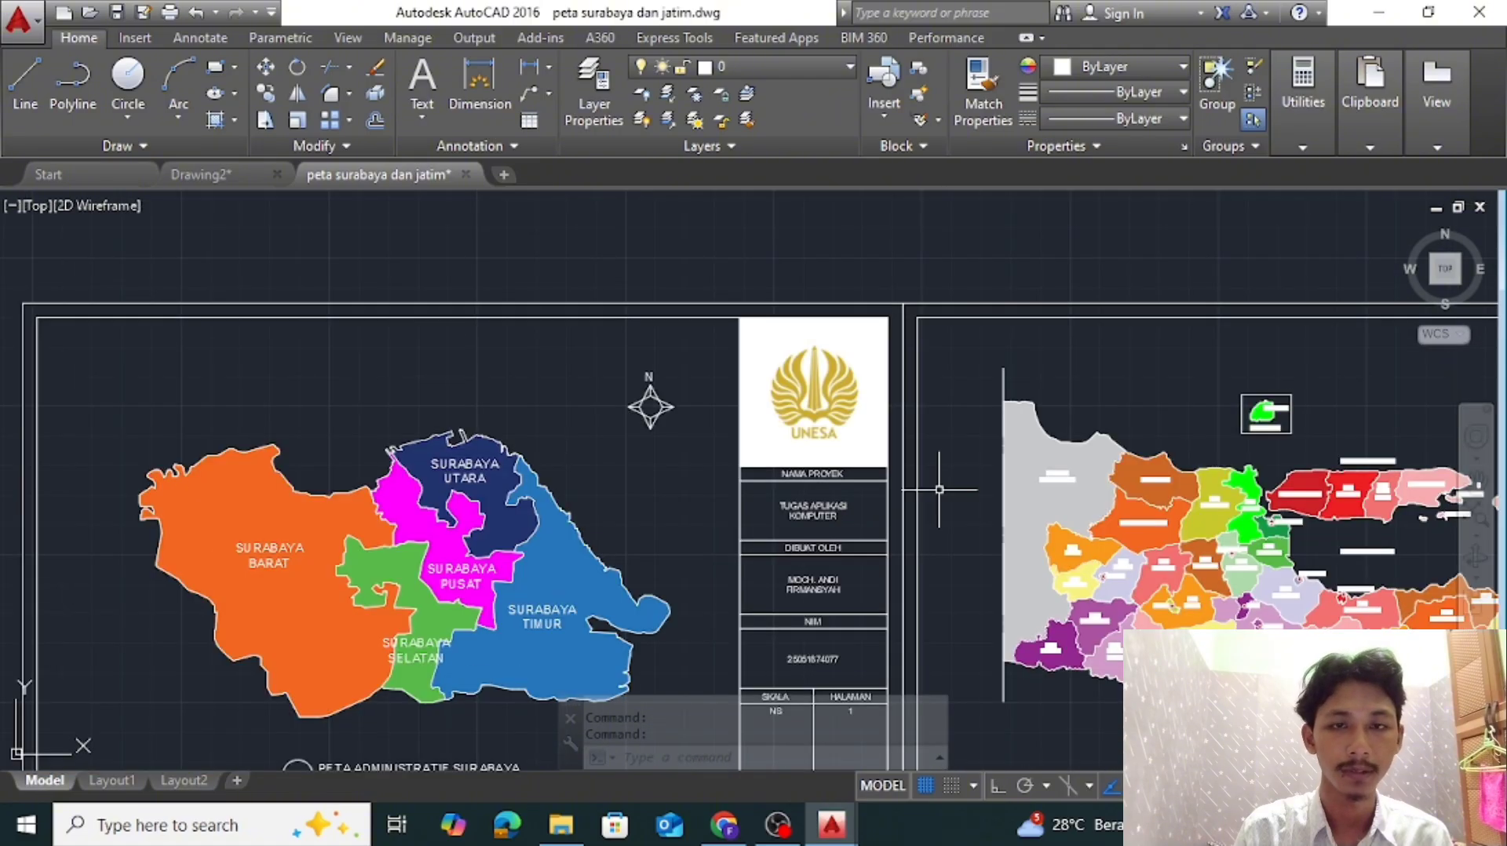
{"action": "middle_click_drag", "start_coordinate": [939, 488], "coordinate": [906, 406]}
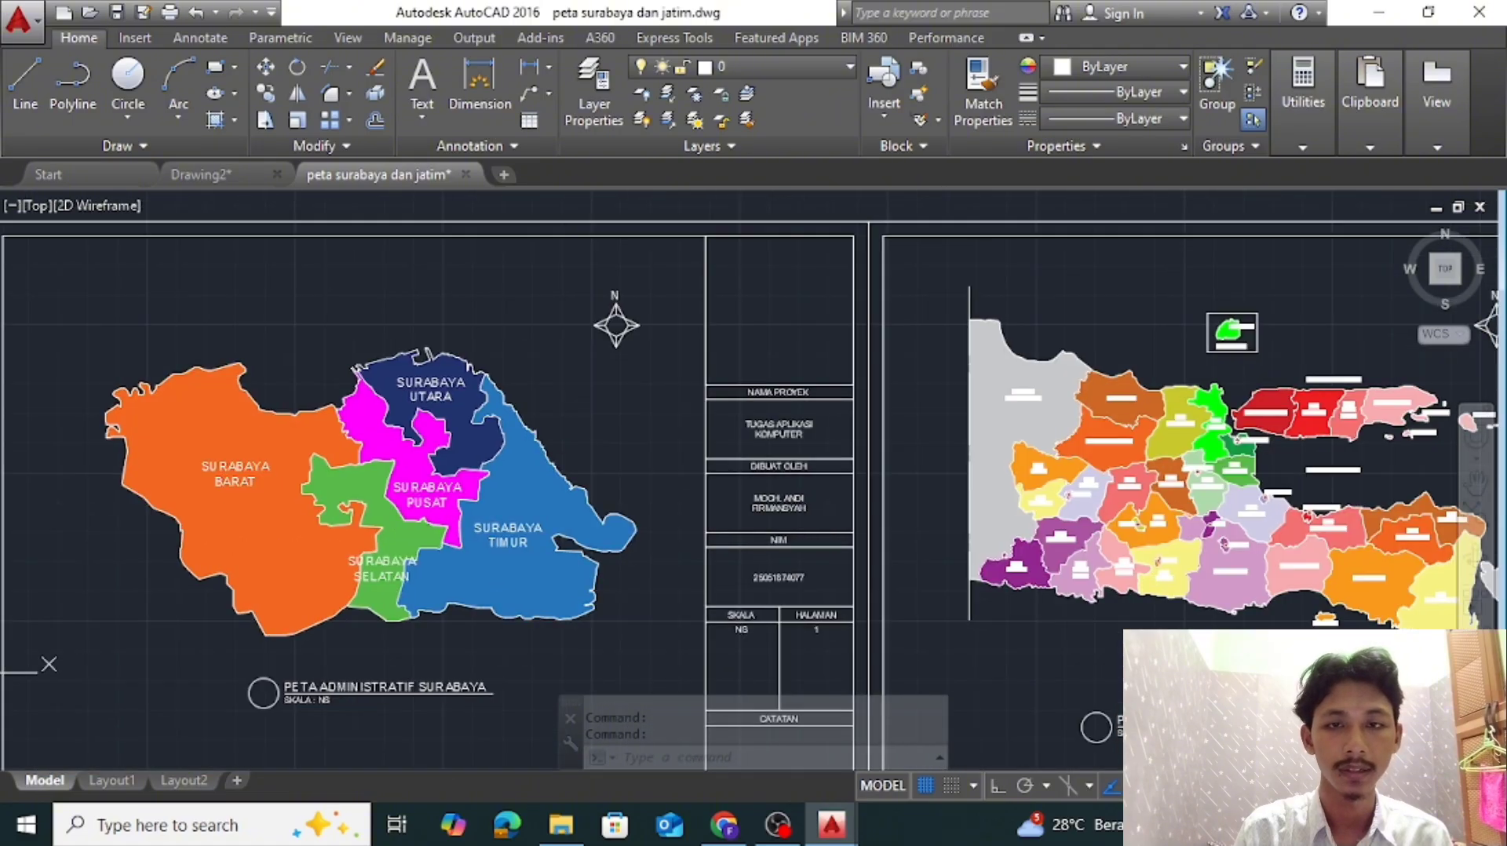
{"action": "left_click", "coordinate": [201, 174]}
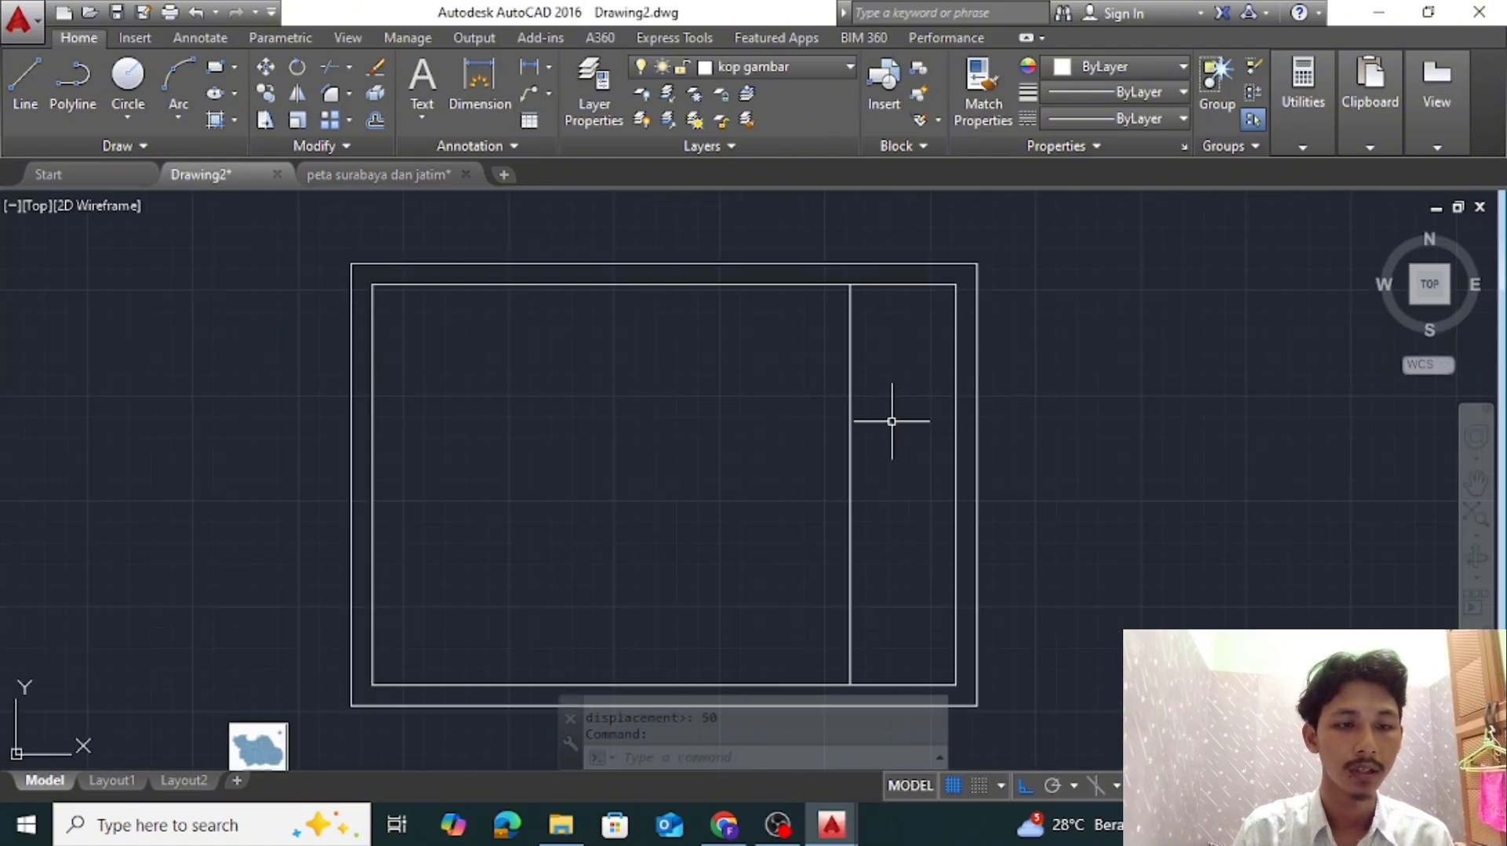
Draw a horizontal polyline along the inner frame's top edge, from the vertical divider to the frame's upper-right corner
{"action": "type", "text": "pl"}
{"action": "key", "text": "Return"}
{"action": "left_click", "coordinate": [850, 284]}
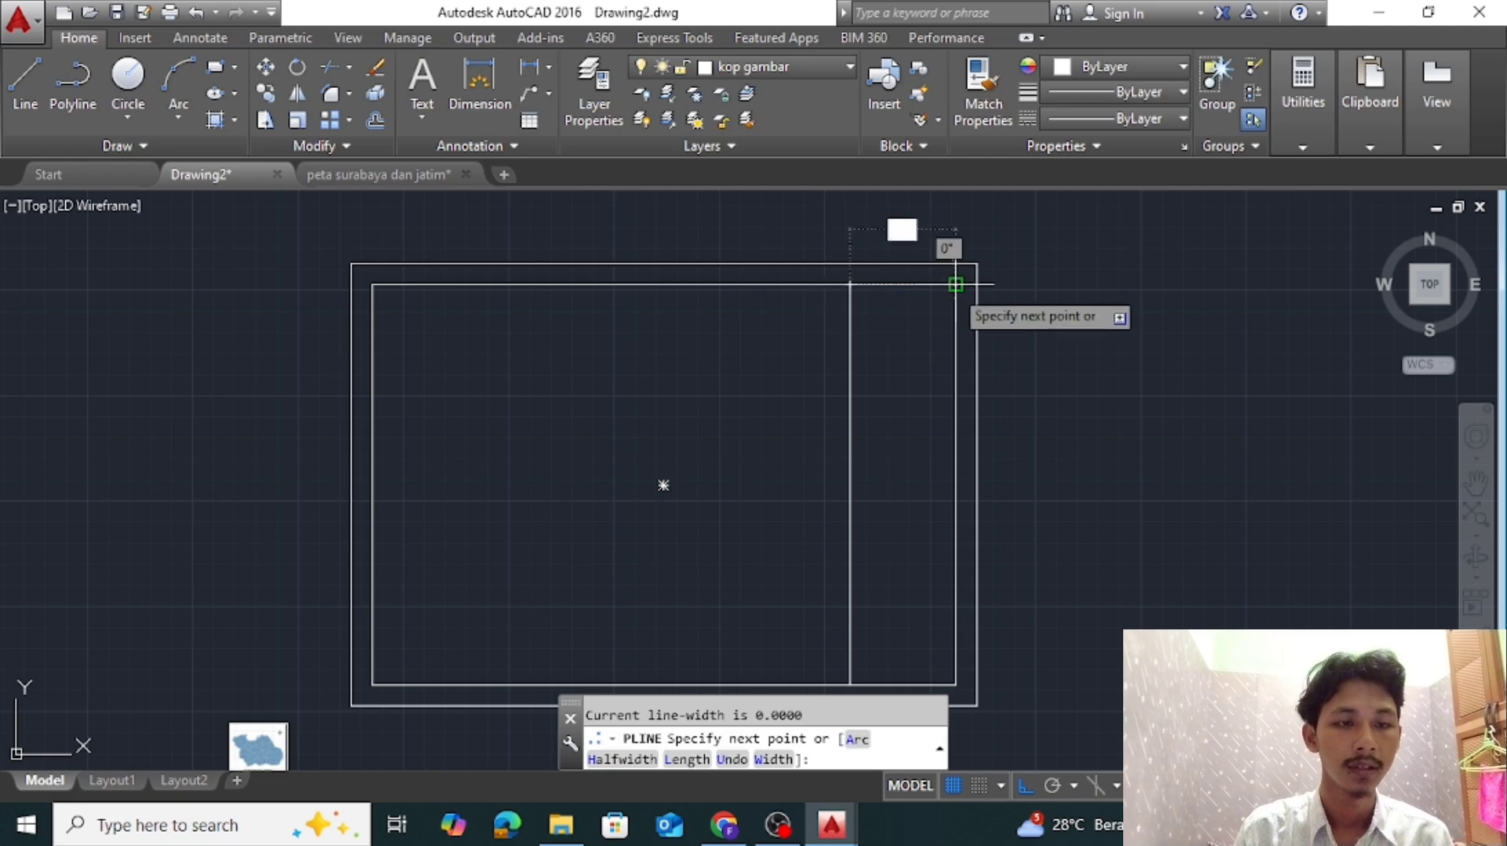
{"action": "left_click", "coordinate": [955, 285]}
{"action": "key", "text": "Return"}
Move the short horizontal polyline 50 units down to close off the logo cell of the title block
{"action": "left_click", "coordinate": [904, 284]}
{"action": "type", "text": "m"}
{"action": "key", "text": "Return"}
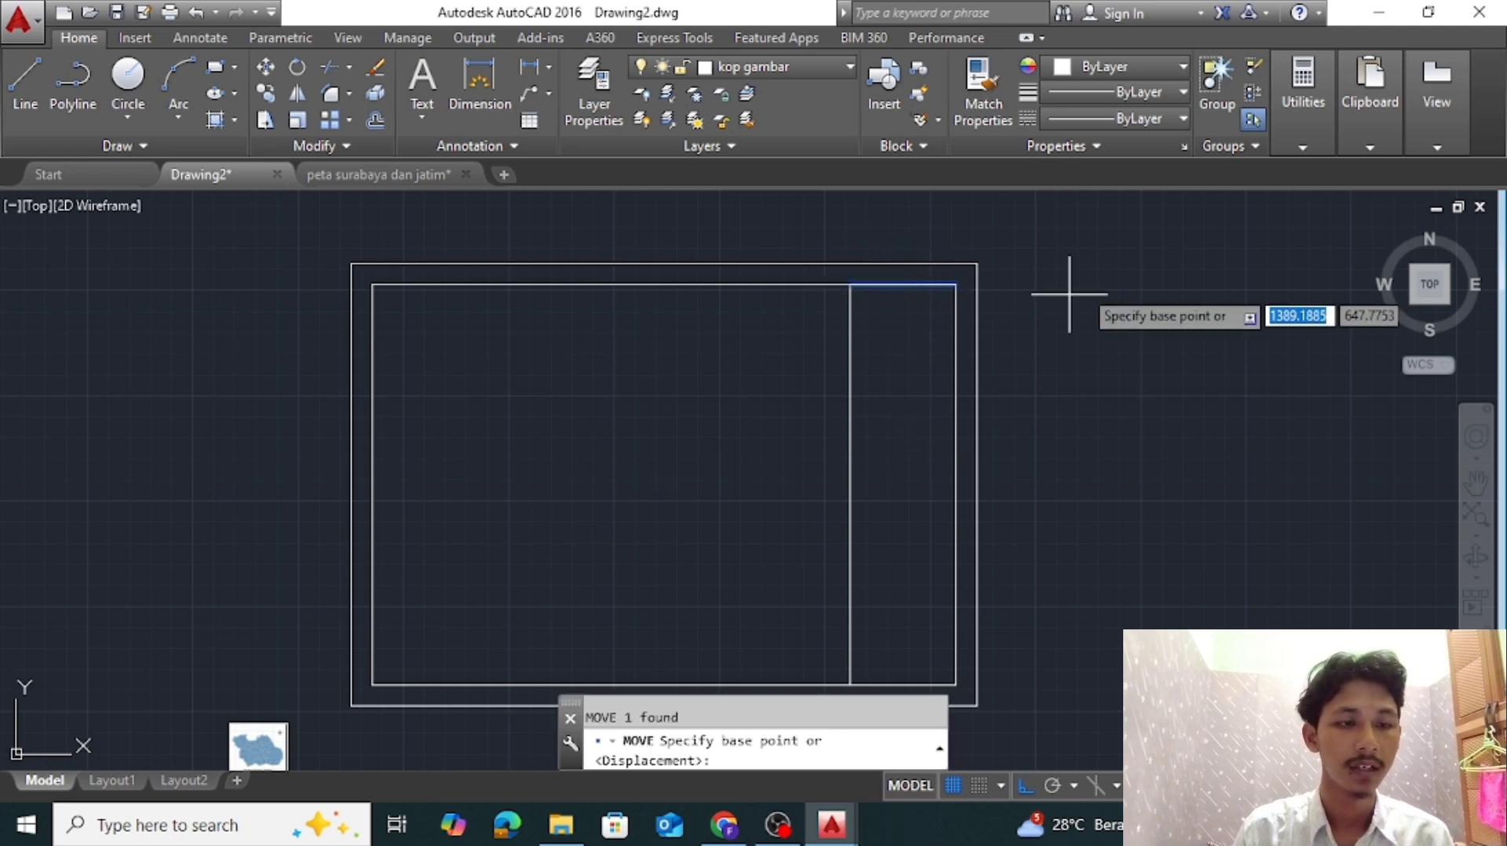
{"action": "left_click", "coordinate": [1099, 273]}
{"action": "type", "text": "50"}
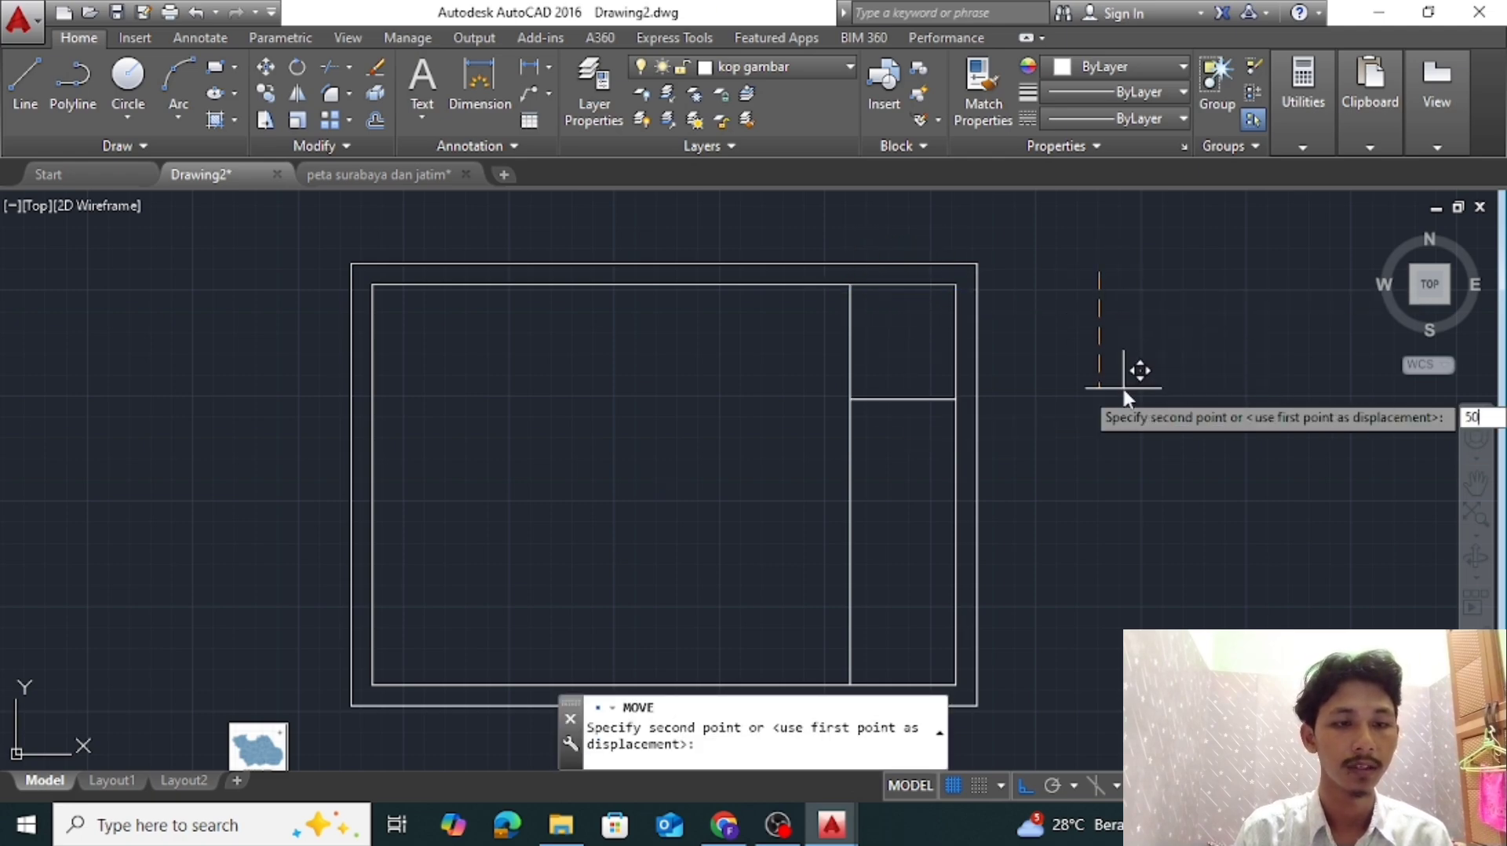
{"action": "key", "text": "Return"}
{"action": "scroll", "coordinate": [934, 384], "scroll_direction": "up", "scroll_amount": 2}
{"action": "scroll", "coordinate": [872, 421], "scroll_direction": "down", "scroll_amount": 4}
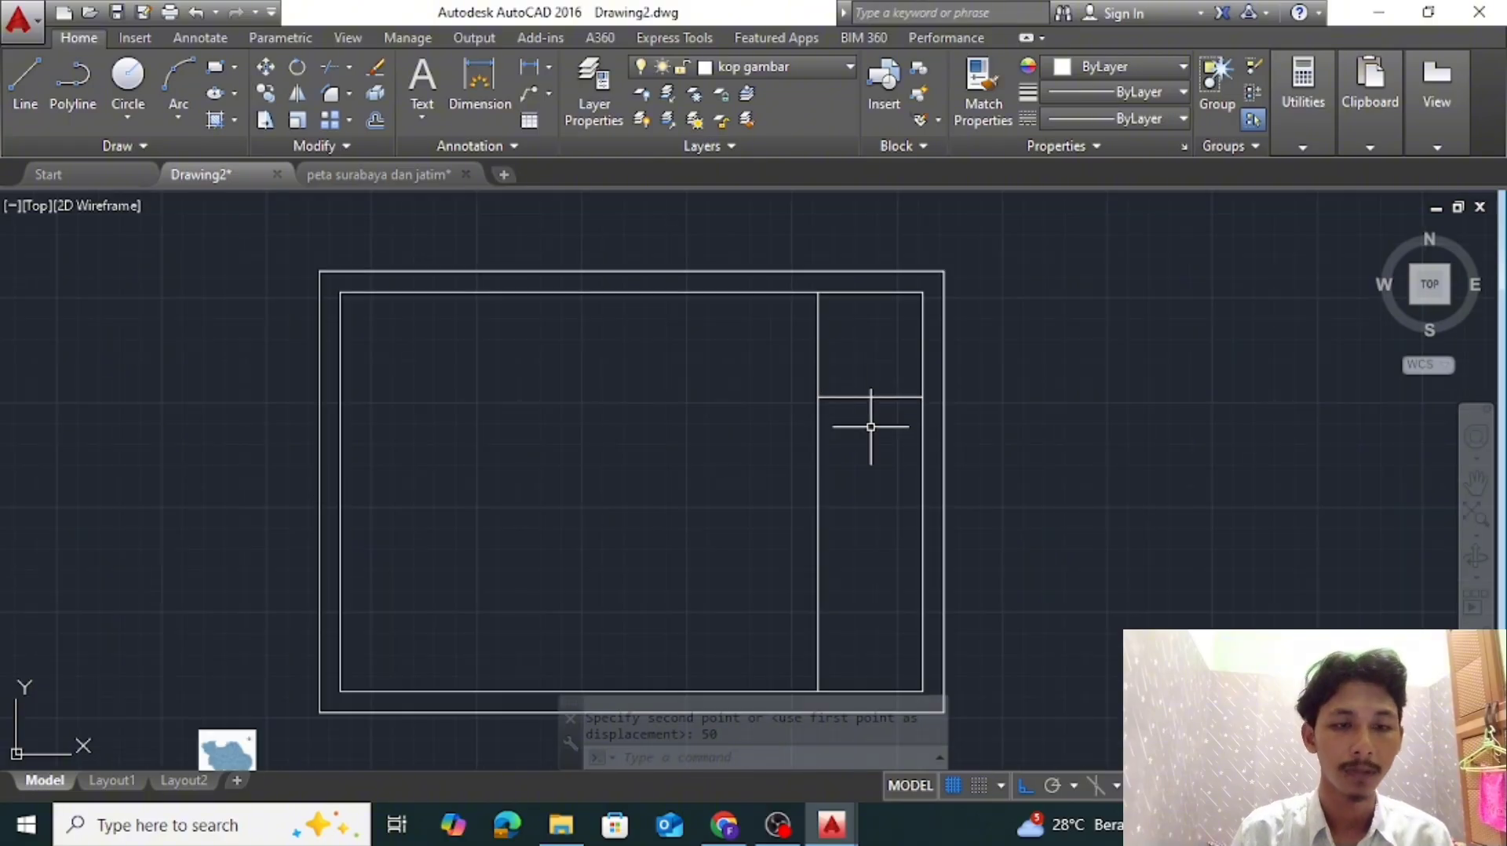
Offset the line under the logo cell 5 units downward to form the first label strip
{"action": "scroll", "coordinate": [873, 438], "scroll_direction": "up", "scroll_amount": 2}
{"action": "scroll", "coordinate": [872, 401], "scroll_direction": "up", "scroll_amount": 2}
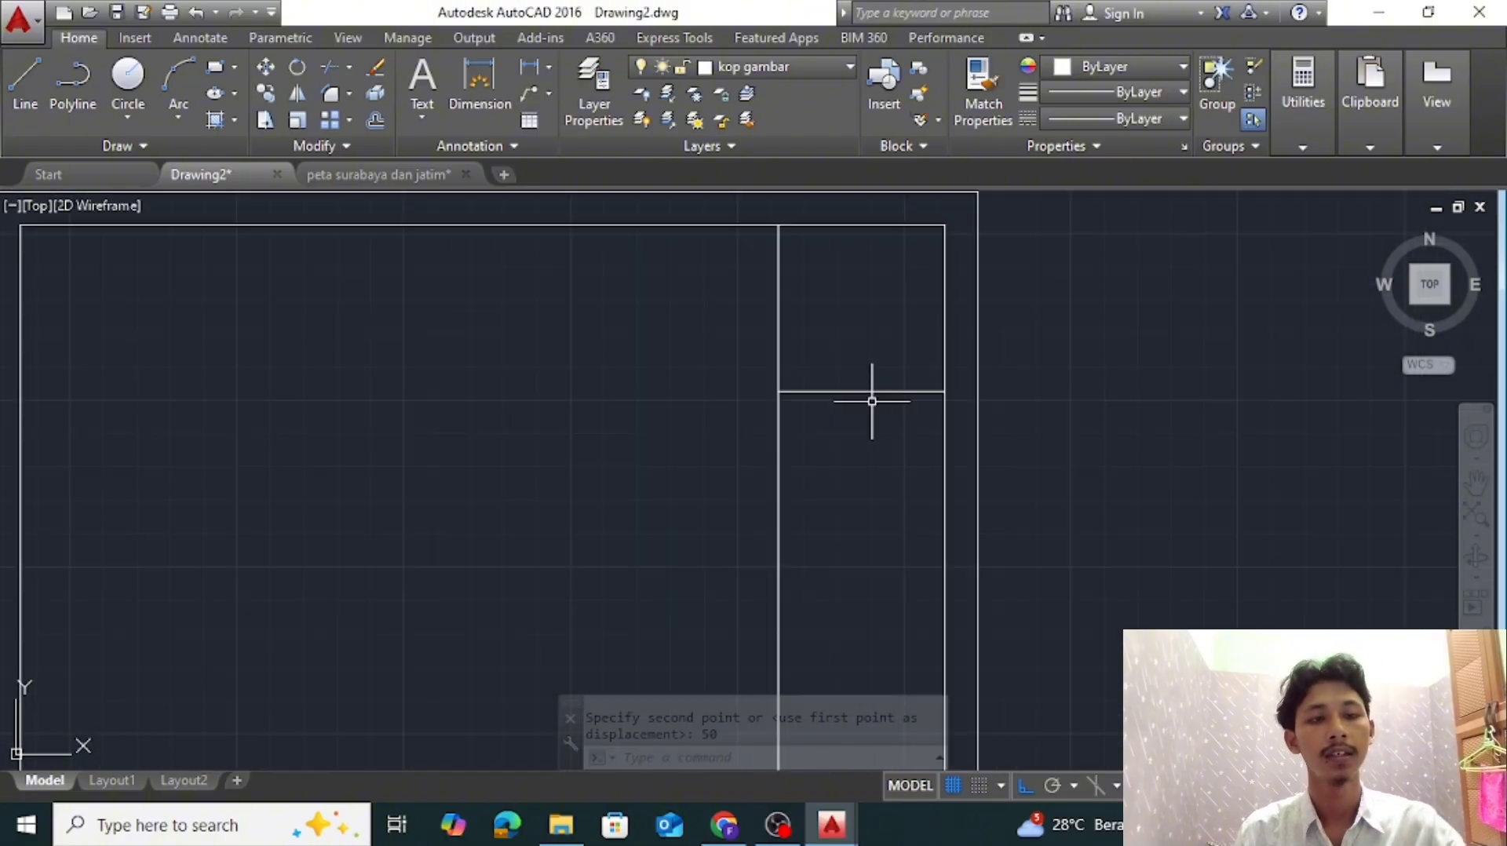
{"action": "scroll", "coordinate": [879, 395], "scroll_direction": "down", "scroll_amount": 2}
{"action": "middle_click_drag", "start_coordinate": [882, 407], "coordinate": [885, 430]}
{"action": "scroll", "coordinate": [885, 430], "scroll_direction": "up", "scroll_amount": 2}
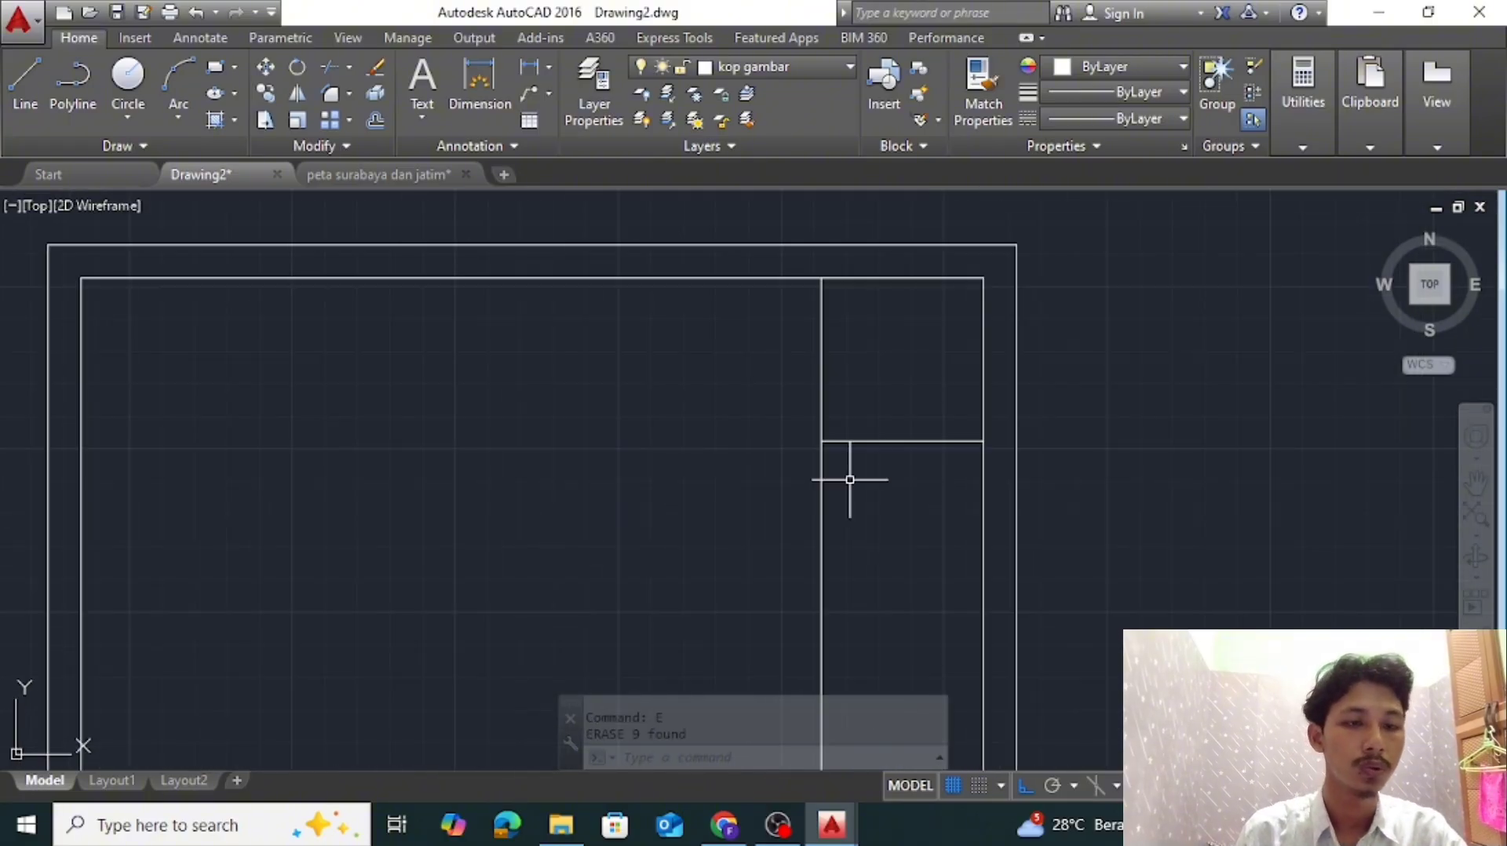
{"action": "type", "text": "o"}
{"action": "key", "text": "Return"}
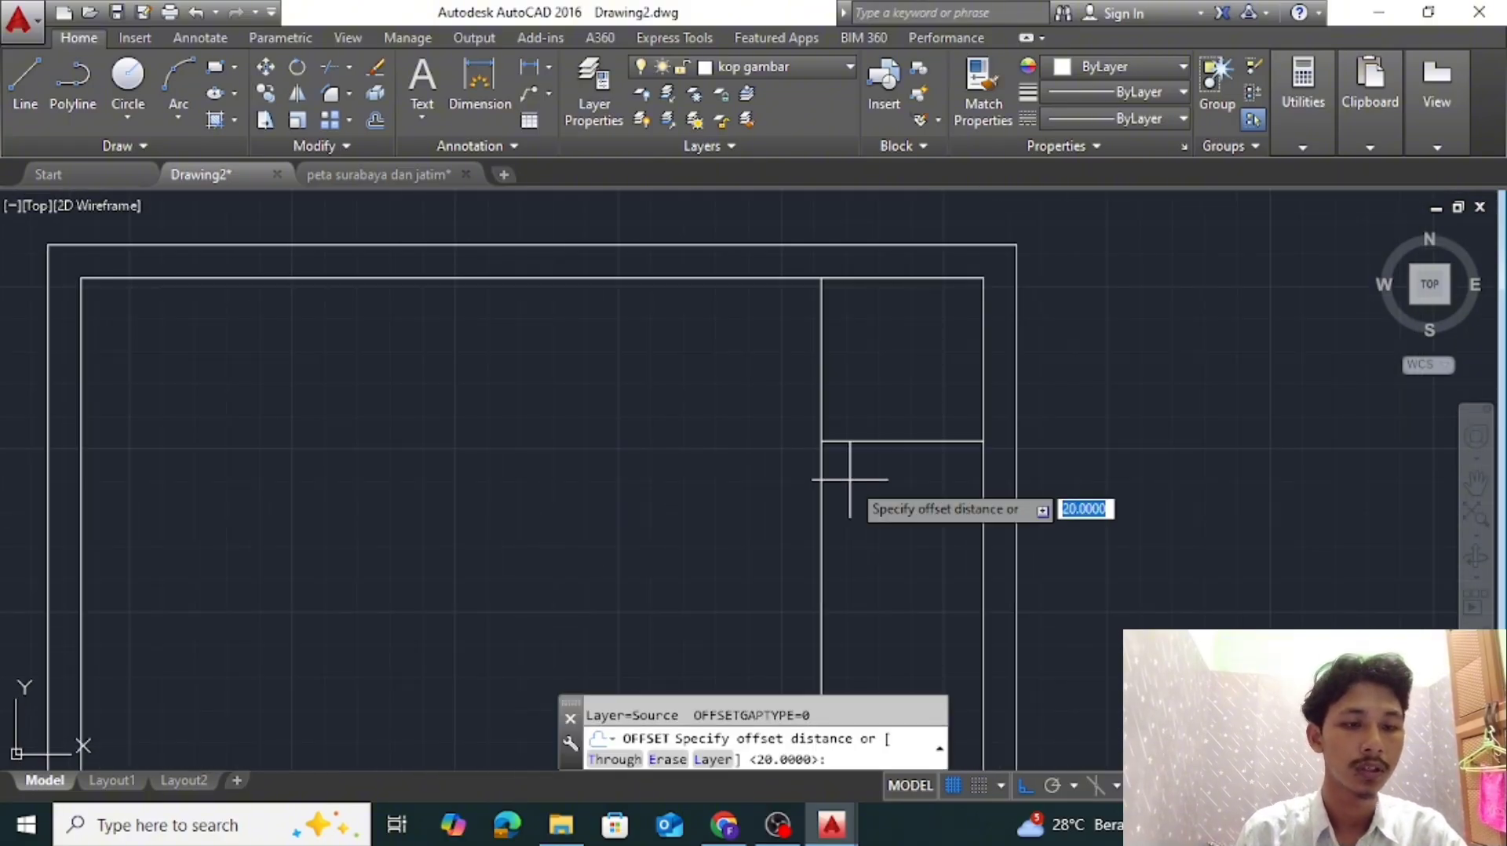
{"action": "key", "text": "Return"}
{"action": "left_click", "coordinate": [946, 440]}
{"action": "left_click", "coordinate": [946, 489]}
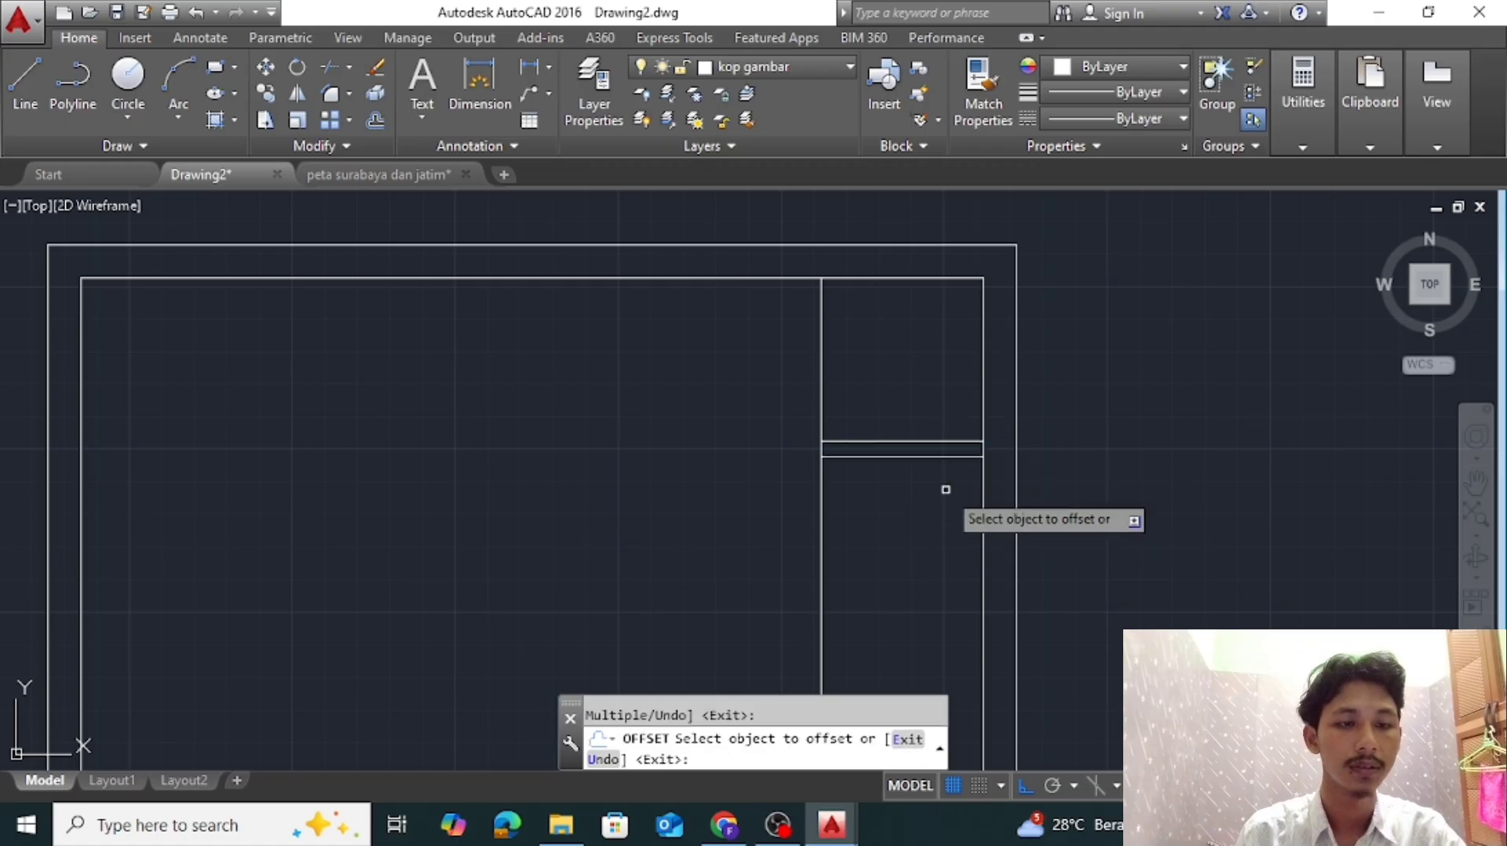
{"action": "scroll", "coordinate": [945, 502], "scroll_direction": "down", "scroll_amount": 4}
{"action": "scroll", "coordinate": [945, 401], "scroll_direction": "up", "scroll_amount": 4}
{"action": "left_click", "coordinate": [945, 408]}
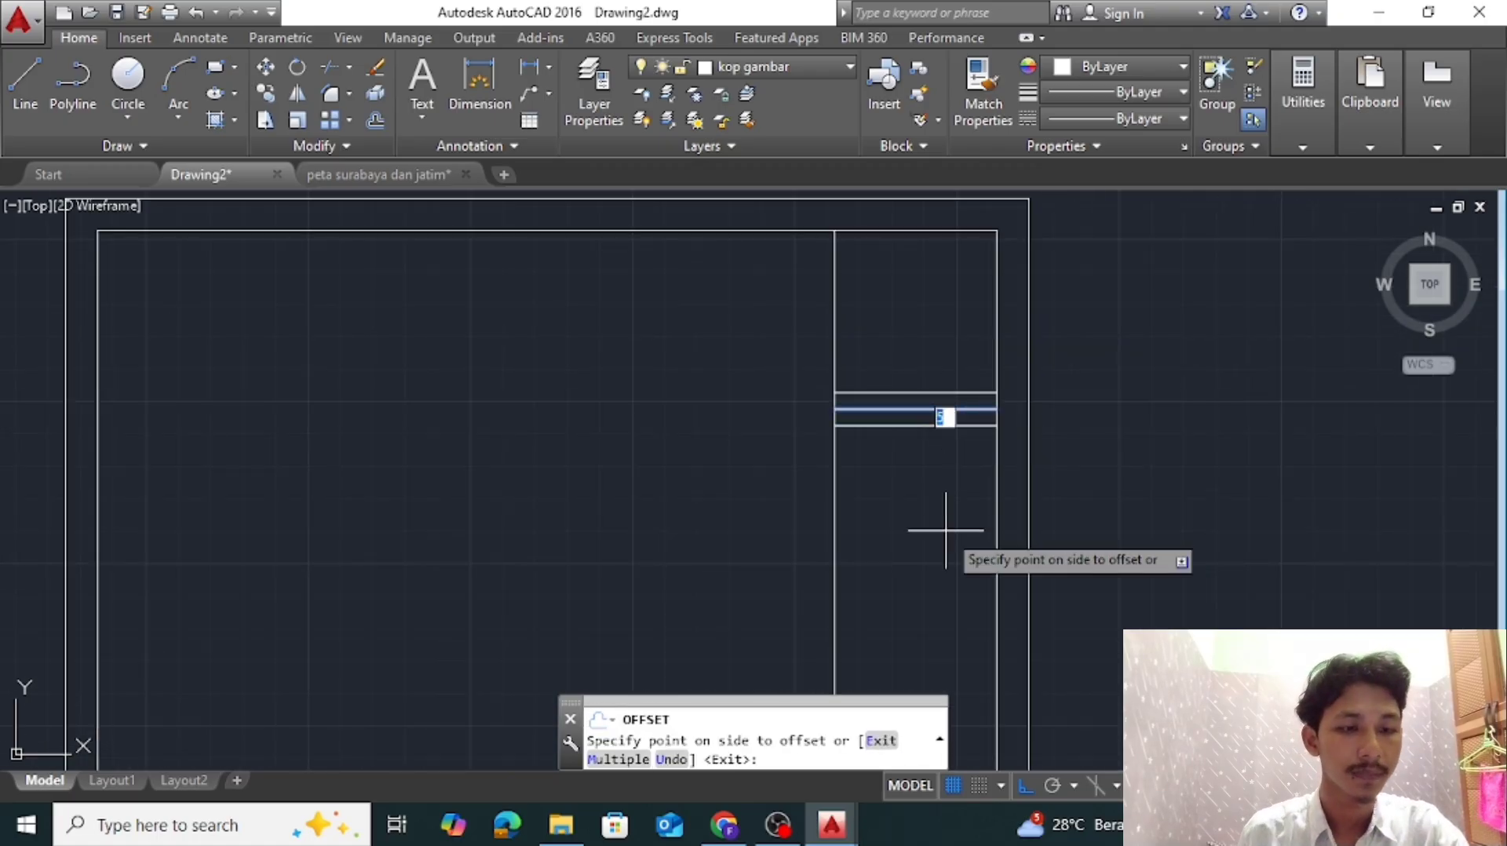
{"action": "key", "text": "Return"}
{"action": "scroll", "coordinate": [945, 531], "scroll_direction": "down", "scroll_amount": 4}
{"action": "scroll", "coordinate": [942, 535], "scroll_direction": "up", "scroll_amount": 4}
{"action": "key", "text": "ctrl+z"}
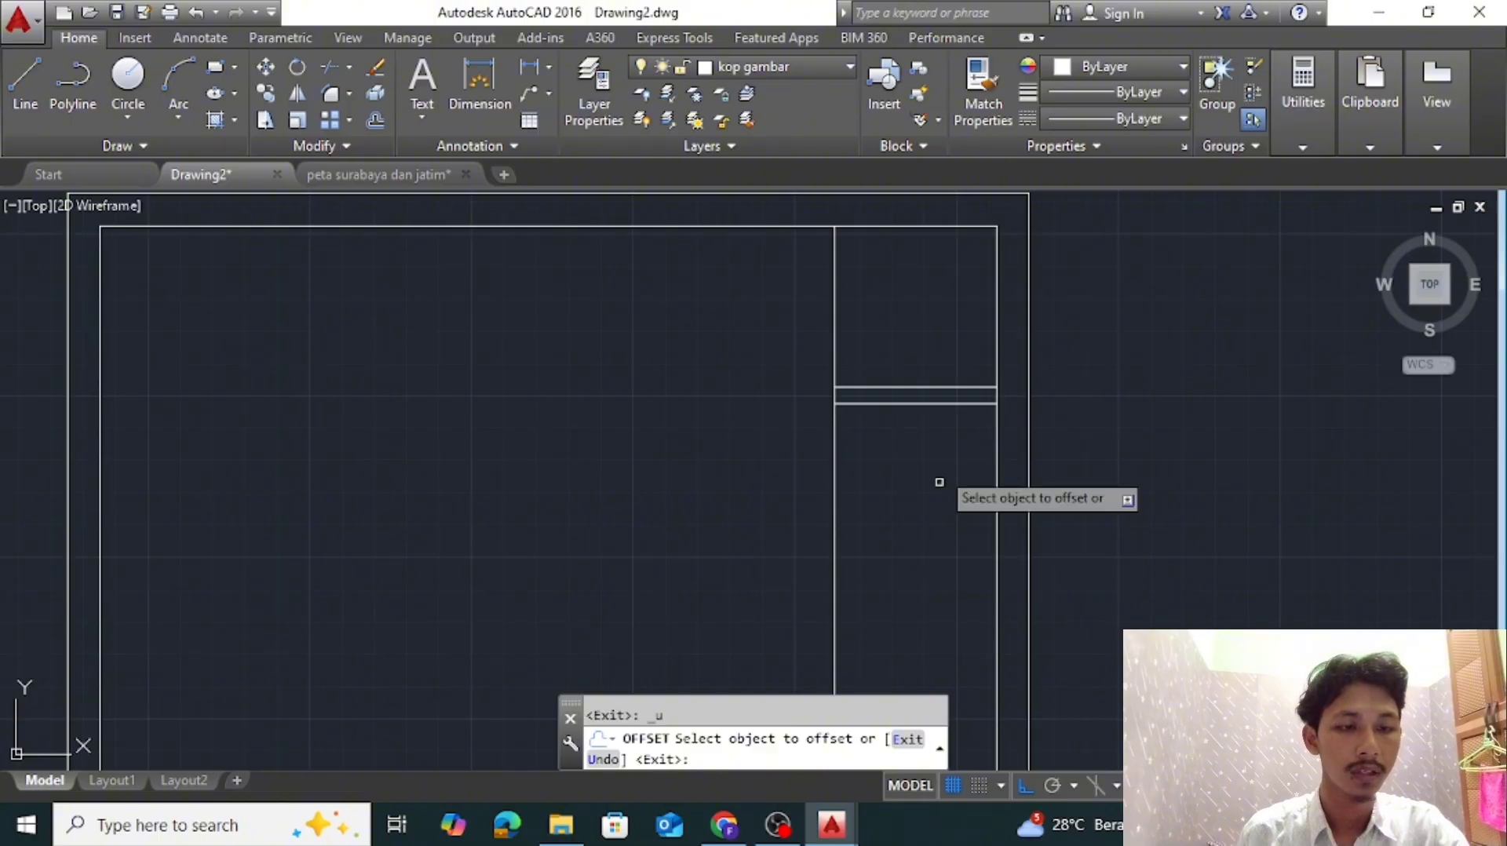
Offset the title block lines downward by alternating distances of 20 and 5 units to form the second and third label strips
{"action": "left_click", "coordinate": [945, 405]}
{"action": "left_click", "coordinate": [955, 511]}
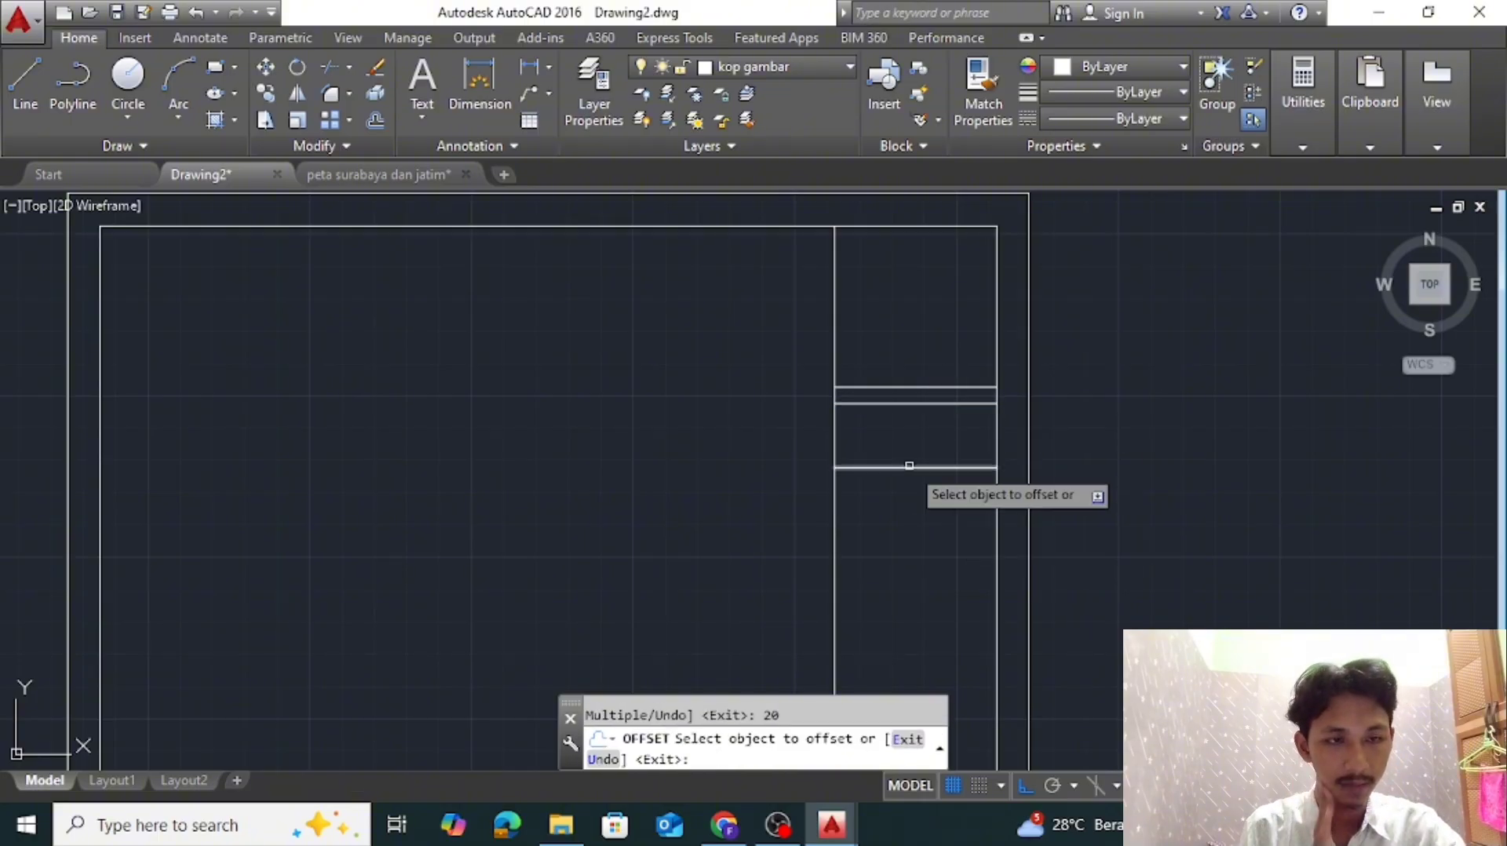
{"action": "middle_click_drag", "start_coordinate": [932, 505], "coordinate": [964, 417]}
{"action": "left_click", "coordinate": [966, 396]}
{"action": "type", "text": "20"}
{"action": "key", "text": "Return"}
{"action": "left_click", "coordinate": [979, 460]}
{"action": "left_click", "coordinate": [975, 535]}
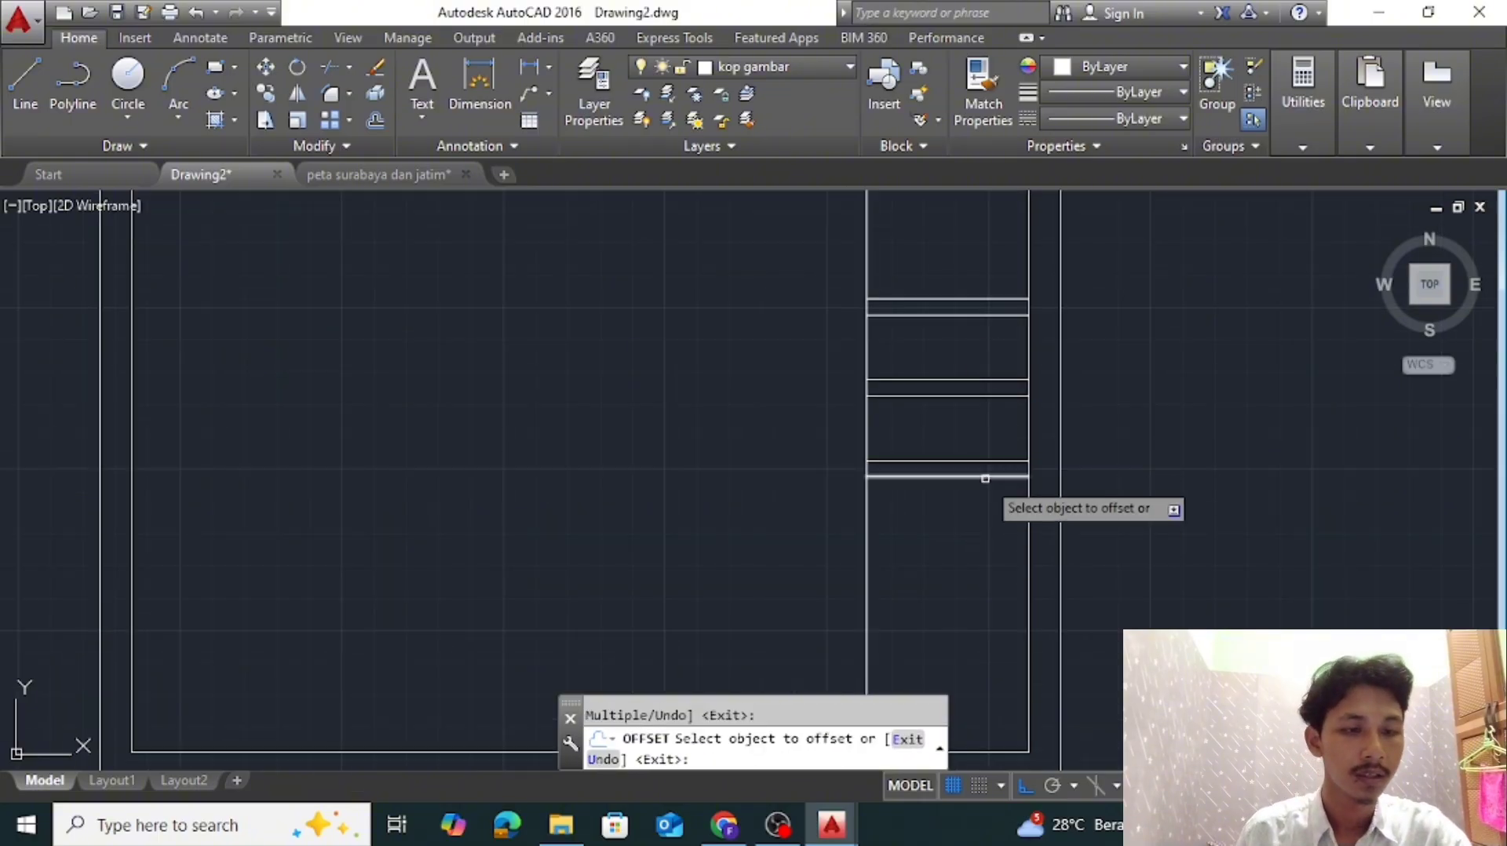
Continue offsetting the lowest title block line downward by 20, 5 and 20 units, then end the Offset command
{"action": "left_click", "coordinate": [986, 477]}
{"action": "type", "text": "20"}
{"action": "key", "text": "Return"}
{"action": "scroll", "coordinate": [949, 498], "scroll_direction": "down", "scroll_amount": 4}
{"action": "scroll", "coordinate": [964, 586], "scroll_direction": "up", "scroll_amount": 4}
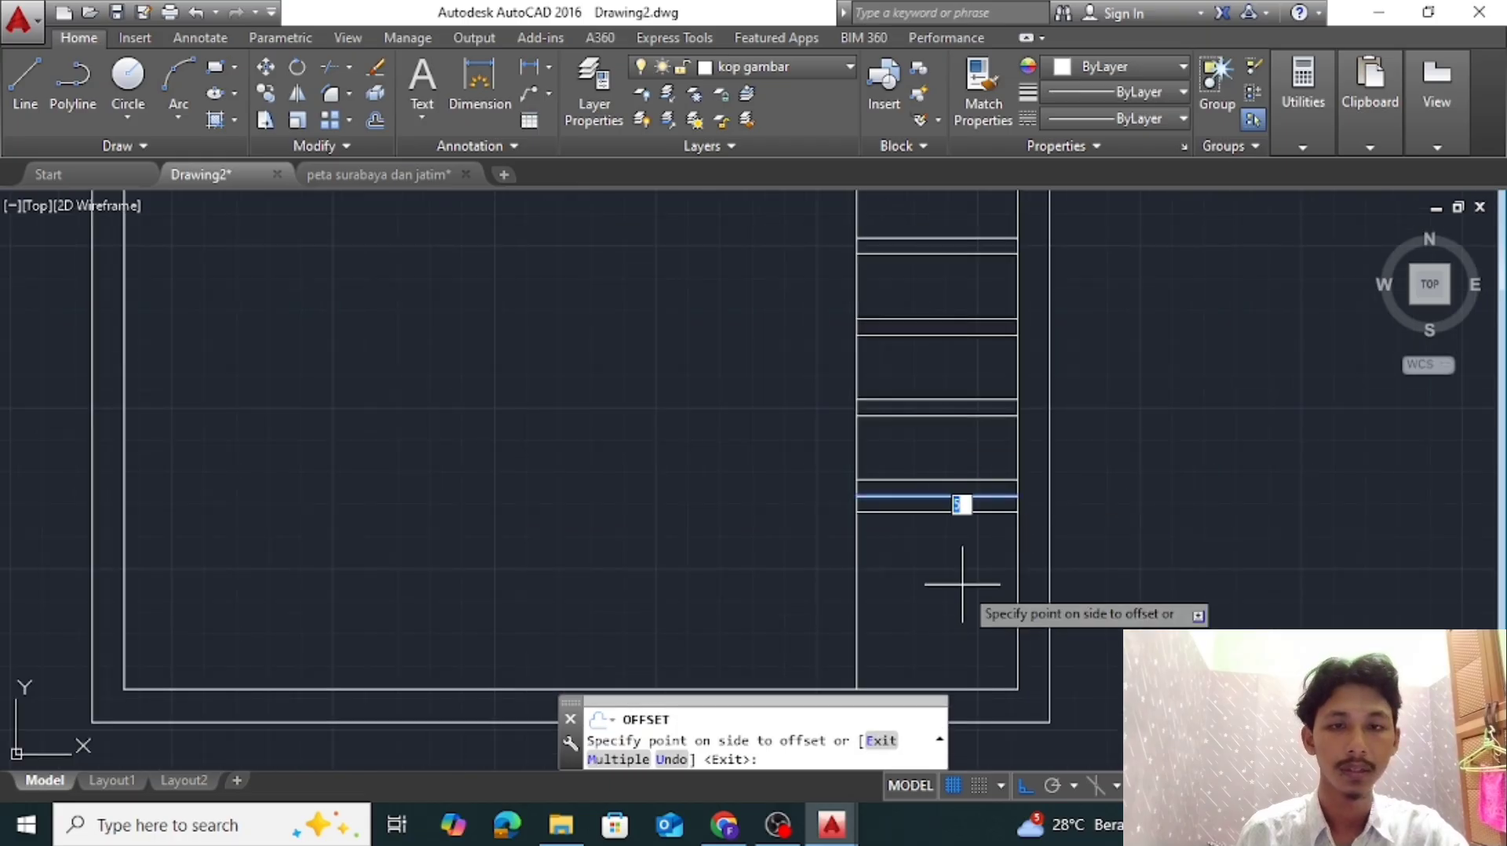
{"action": "key", "text": "Escape"}
{"action": "key", "text": "Escape"}
{"action": "key", "text": "Escape"}
{"action": "scroll", "coordinate": [948, 502], "scroll_direction": "down", "scroll_amount": 3}
Check the title block in the "peta surabaya dan jatim" drawing and offset Drawing2's lowest title block line 5 units downward
{"action": "left_click", "coordinate": [370, 174]}
{"action": "middle_click_drag", "start_coordinate": [848, 377], "coordinate": [846, 506]}
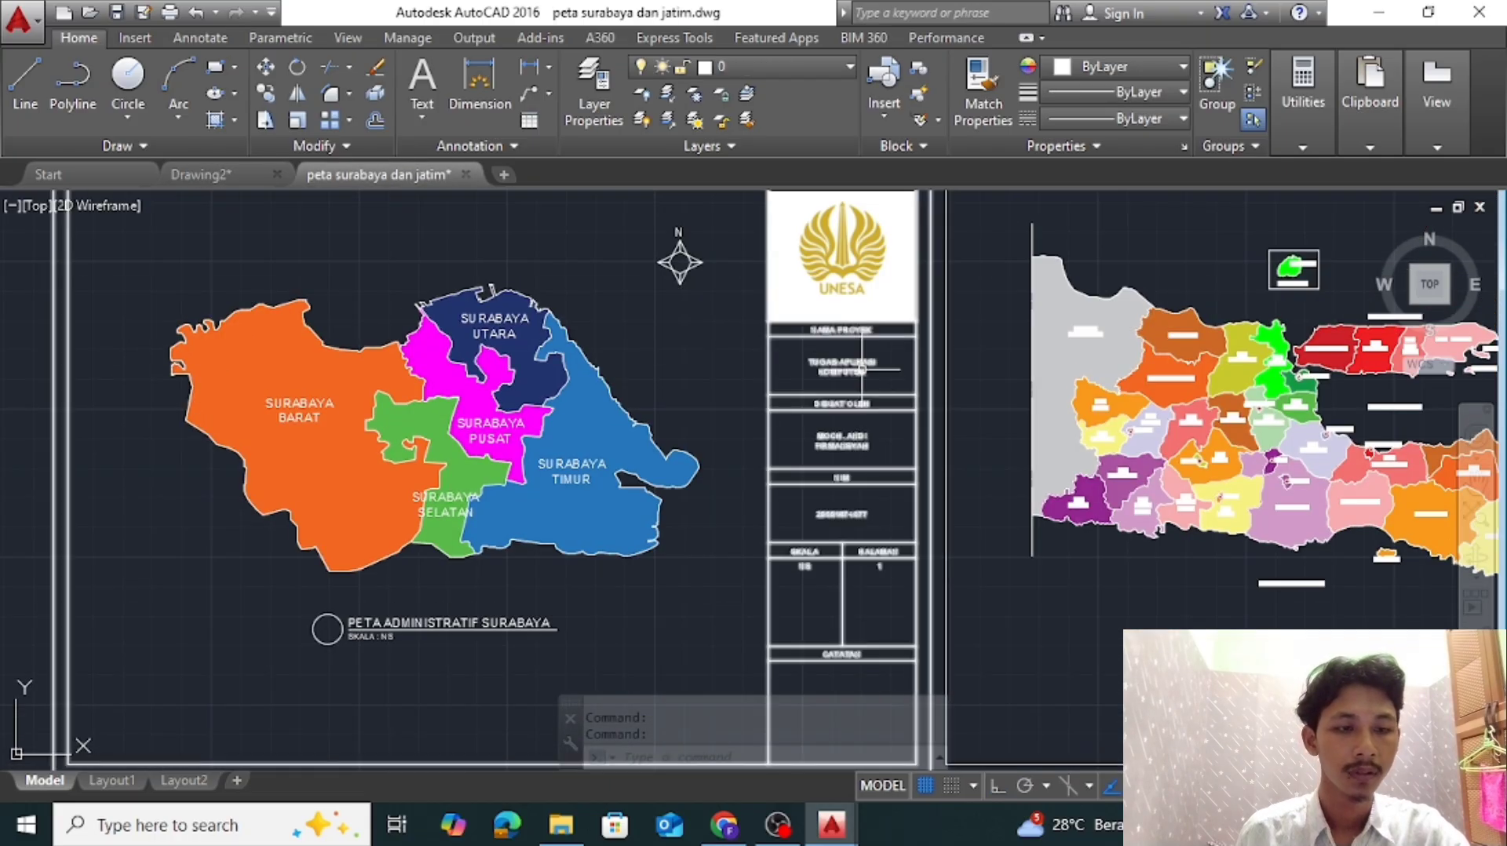
{"action": "left_click", "coordinate": [256, 171]}
{"action": "scroll", "coordinate": [952, 514], "scroll_direction": "up", "scroll_amount": 2}
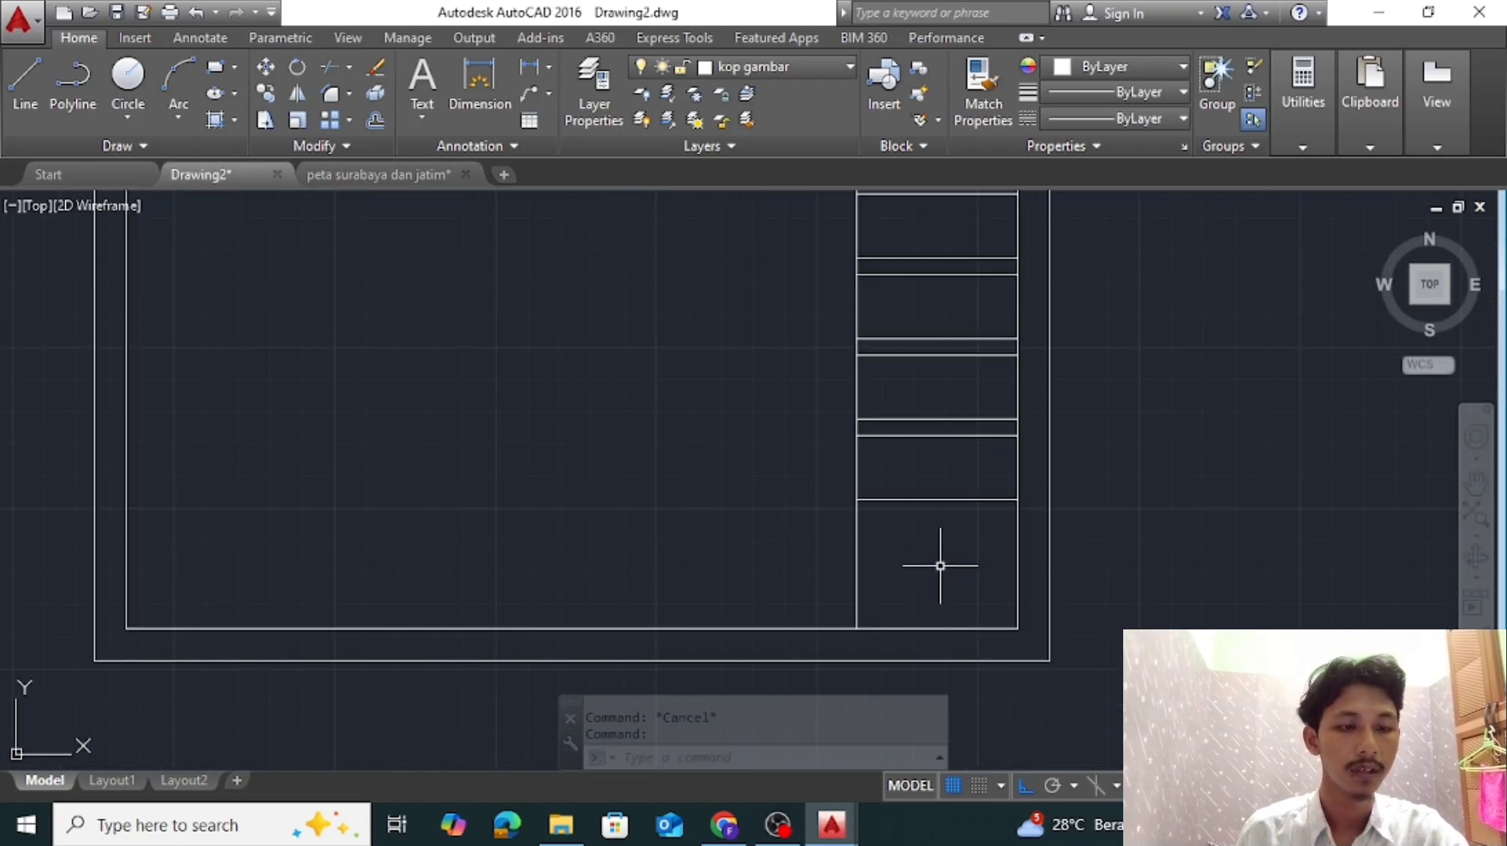
{"action": "type", "text": "o"}
{"action": "key", "text": "Return"}
{"action": "key", "text": "Return"}
{"action": "key", "text": "Escape"}
{"action": "scroll", "coordinate": [973, 471], "scroll_direction": "down", "scroll_amount": 2}
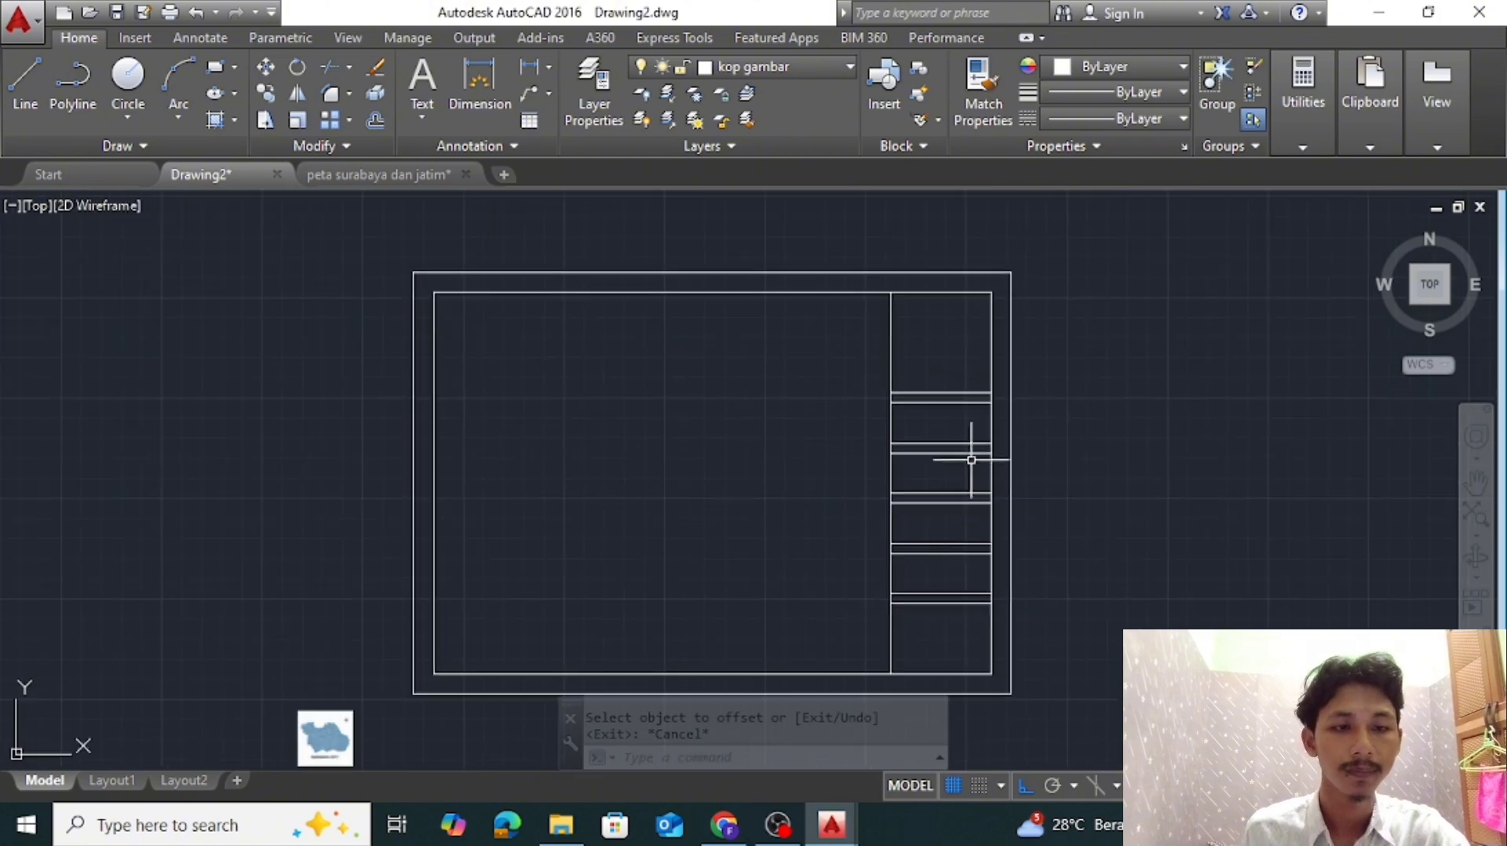
{"action": "scroll", "coordinate": [971, 403], "scroll_direction": "up", "scroll_amount": 2}
{"action": "scroll", "coordinate": [985, 396], "scroll_direction": "down", "scroll_amount": 2}
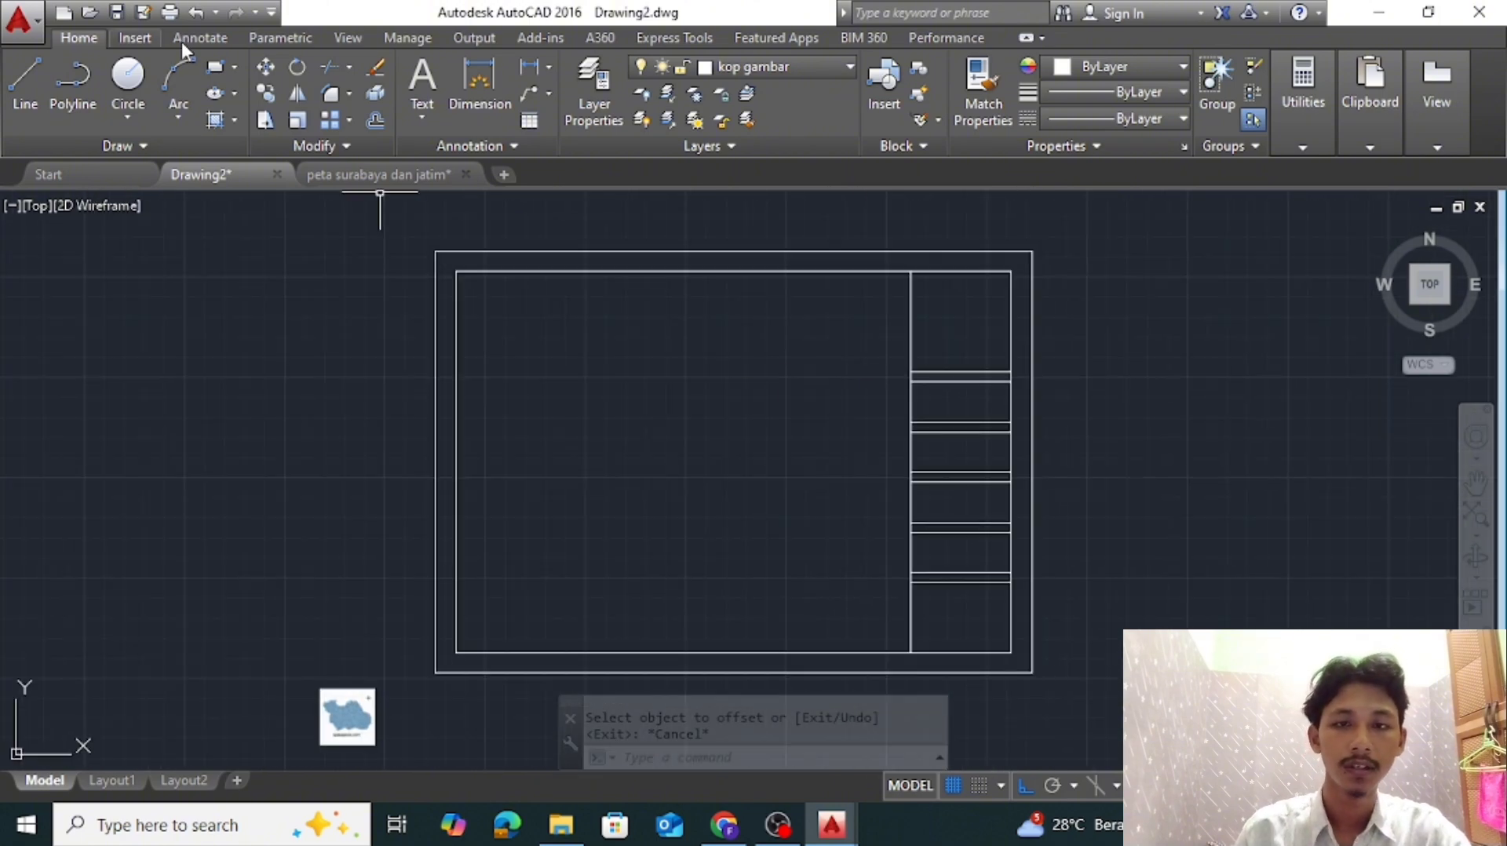
Attach the UNESA logo image from the tugas kuliah folder and fit it to the title block's top cell, from its lower-left corner
{"action": "left_click", "coordinate": [140, 38]}
{"action": "left_click", "coordinate": [386, 87]}
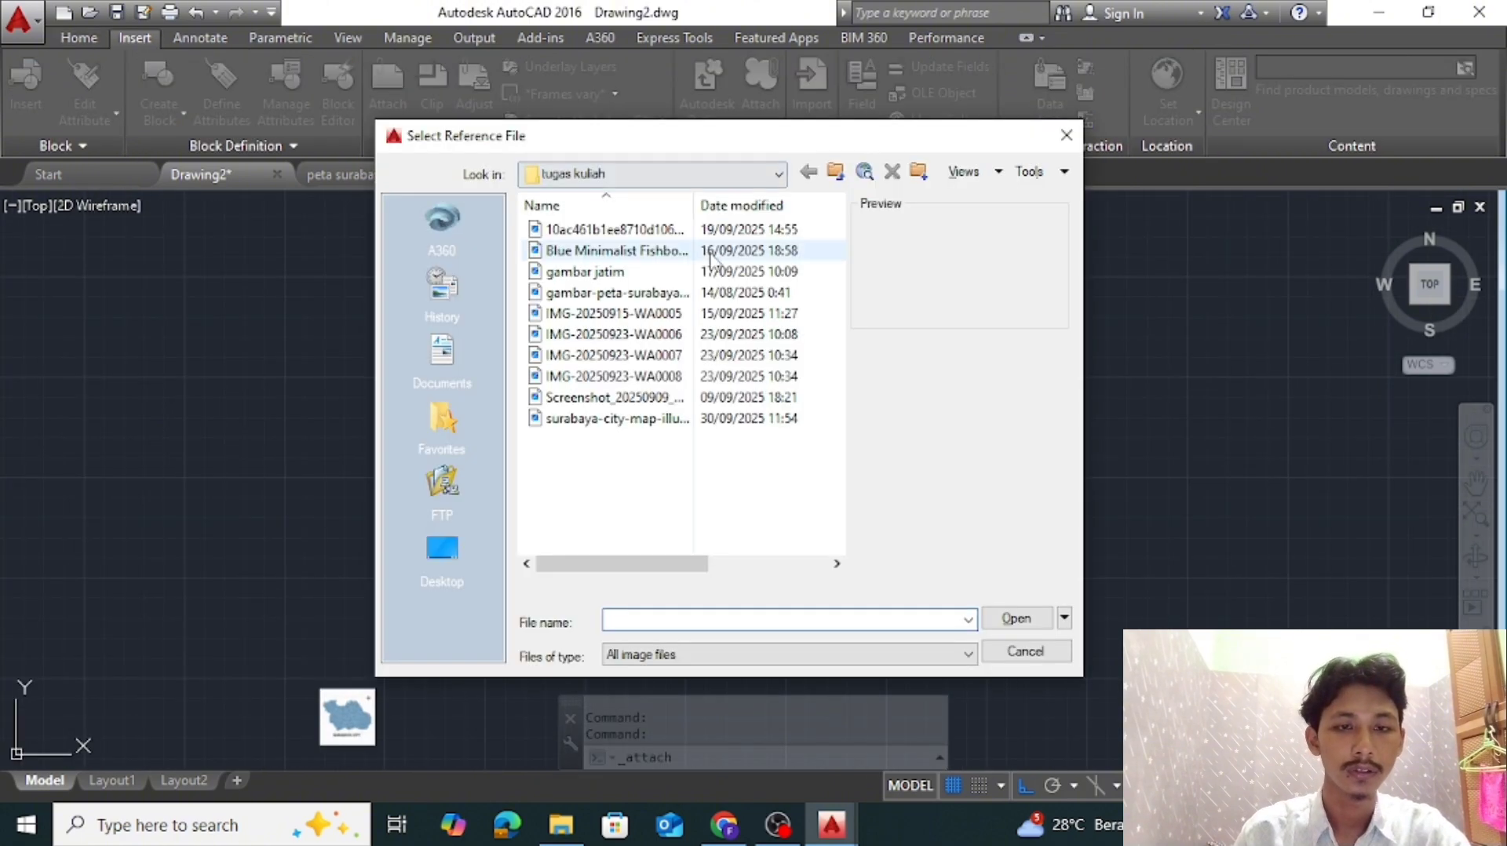
{"action": "left_click", "coordinate": [632, 229]}
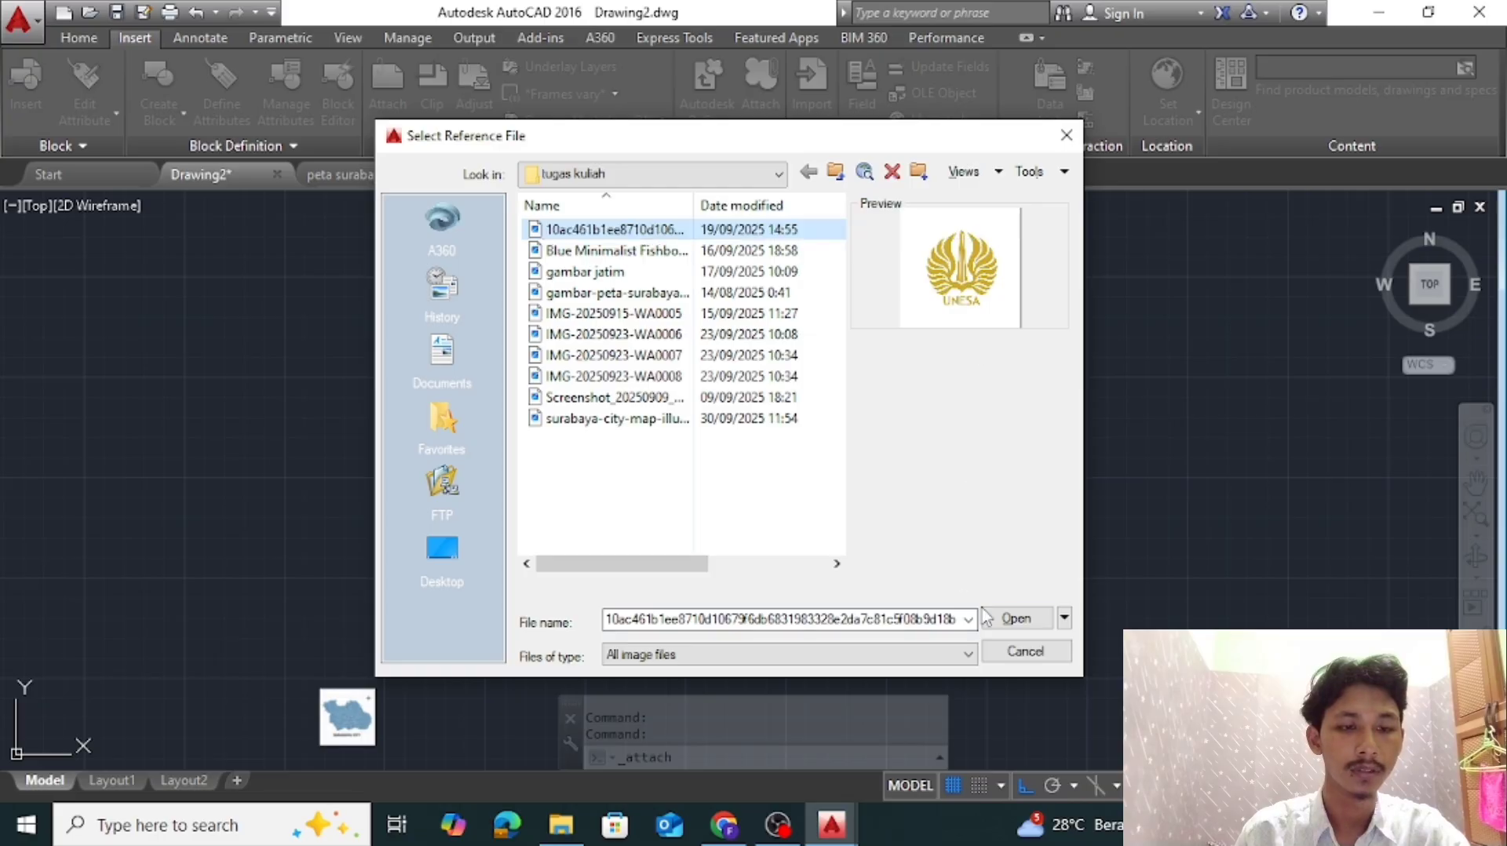
{"action": "left_click", "coordinate": [1010, 620]}
{"action": "left_click", "coordinate": [773, 572]}
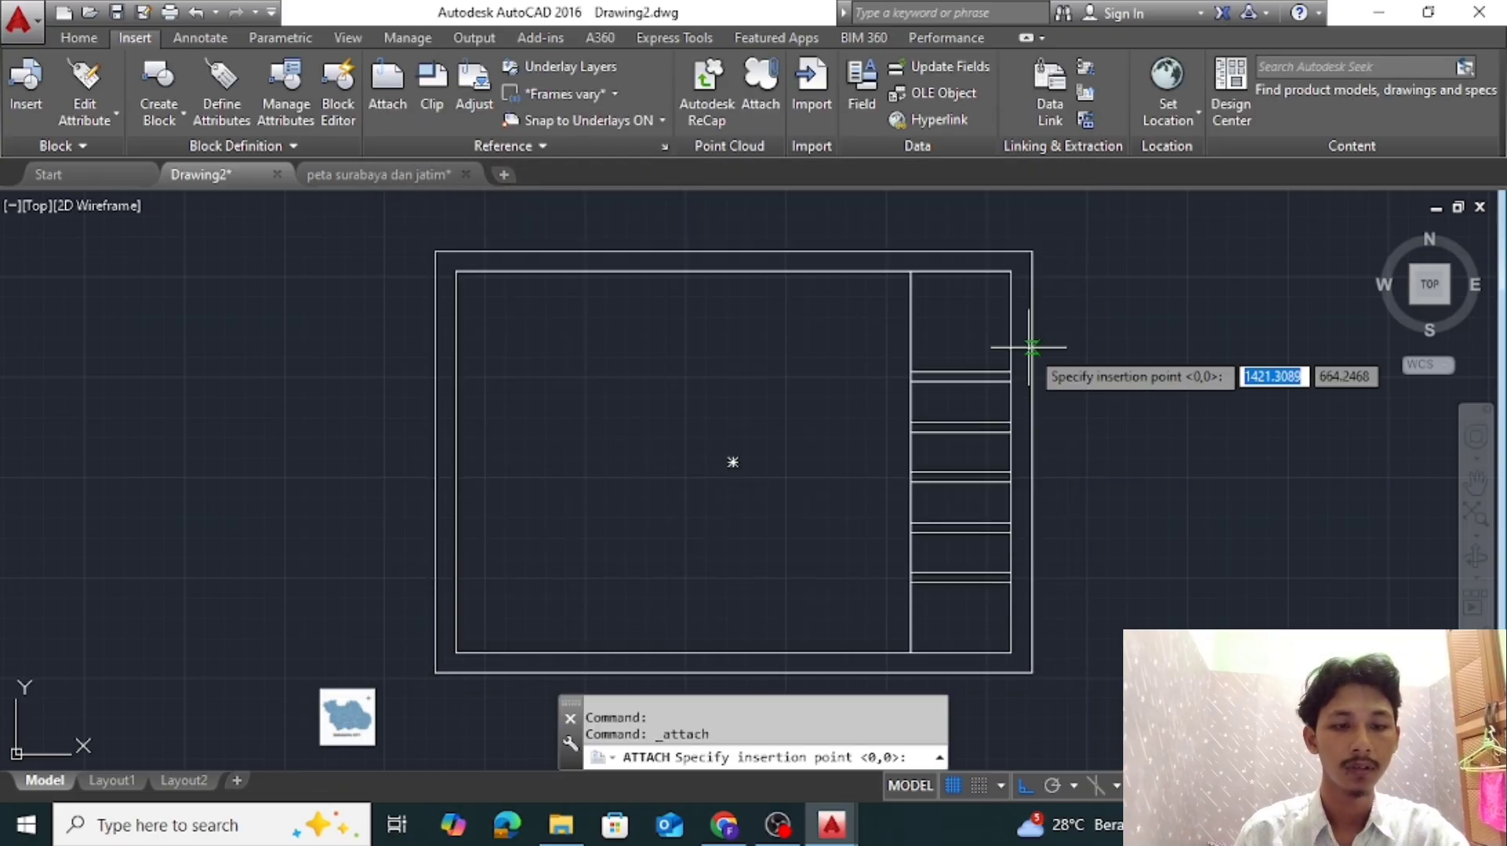
{"action": "scroll", "coordinate": [1043, 337], "scroll_direction": "up", "scroll_amount": 3}
{"action": "left_click", "coordinate": [701, 512]}
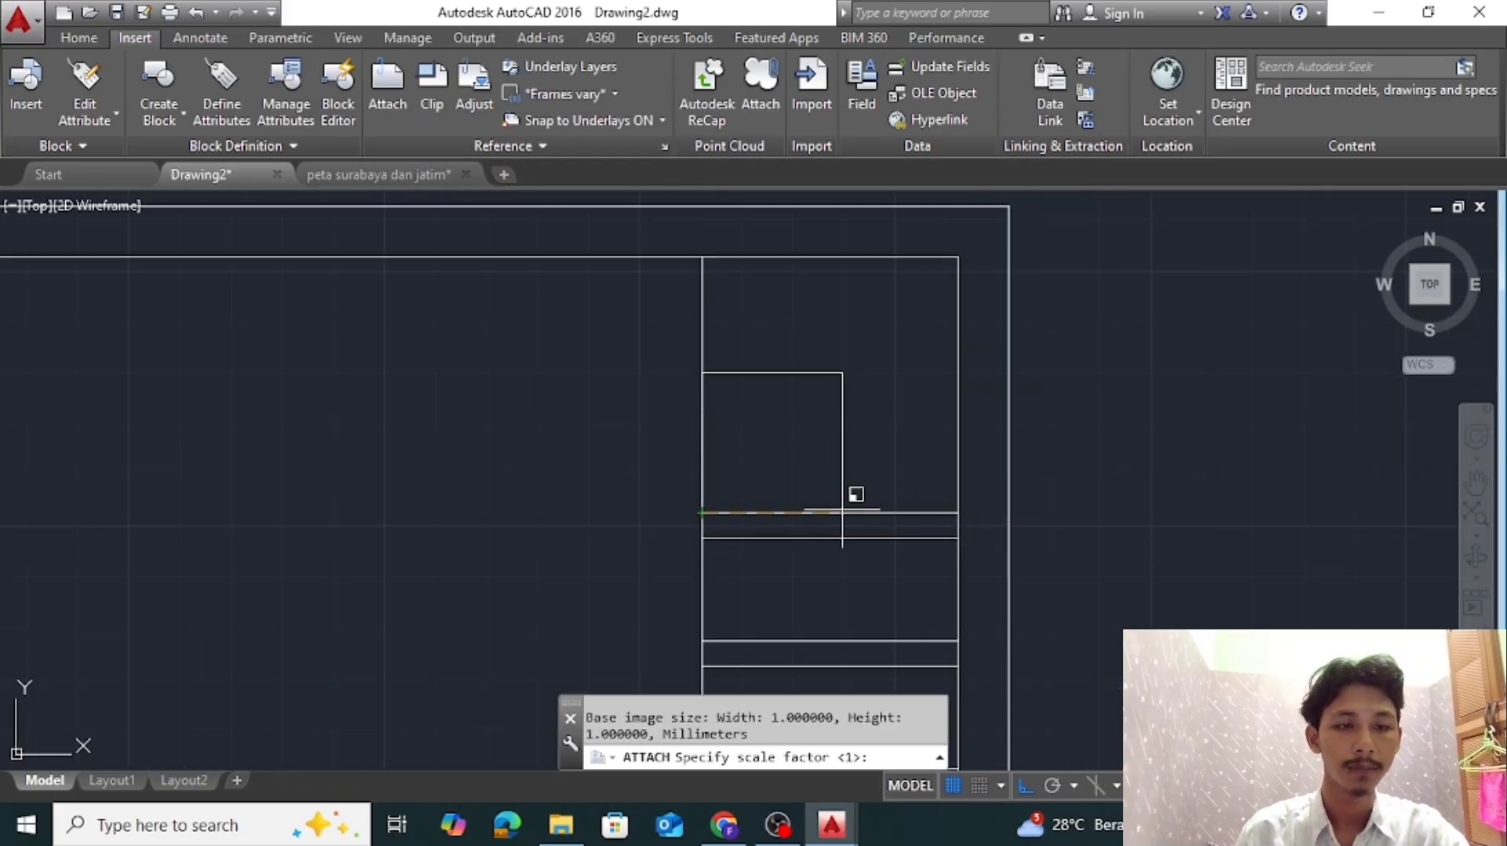
{"action": "left_click", "coordinate": [958, 510]}
{"action": "scroll", "coordinate": [1083, 461], "scroll_direction": "down", "scroll_amount": 3}
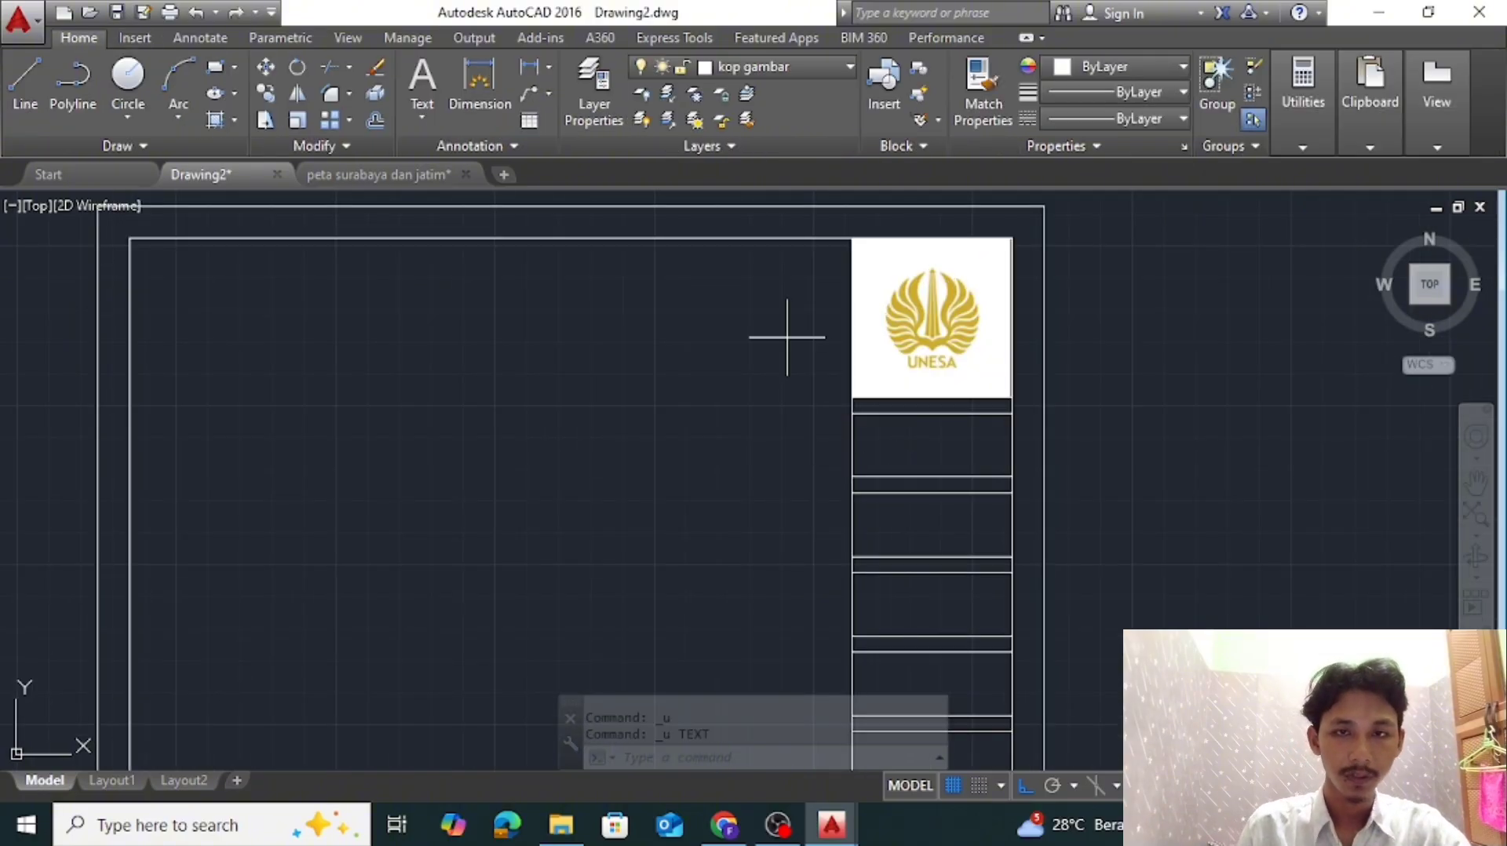
{"action": "left_click", "coordinate": [785, 336]}
{"action": "key", "text": "Escape"}
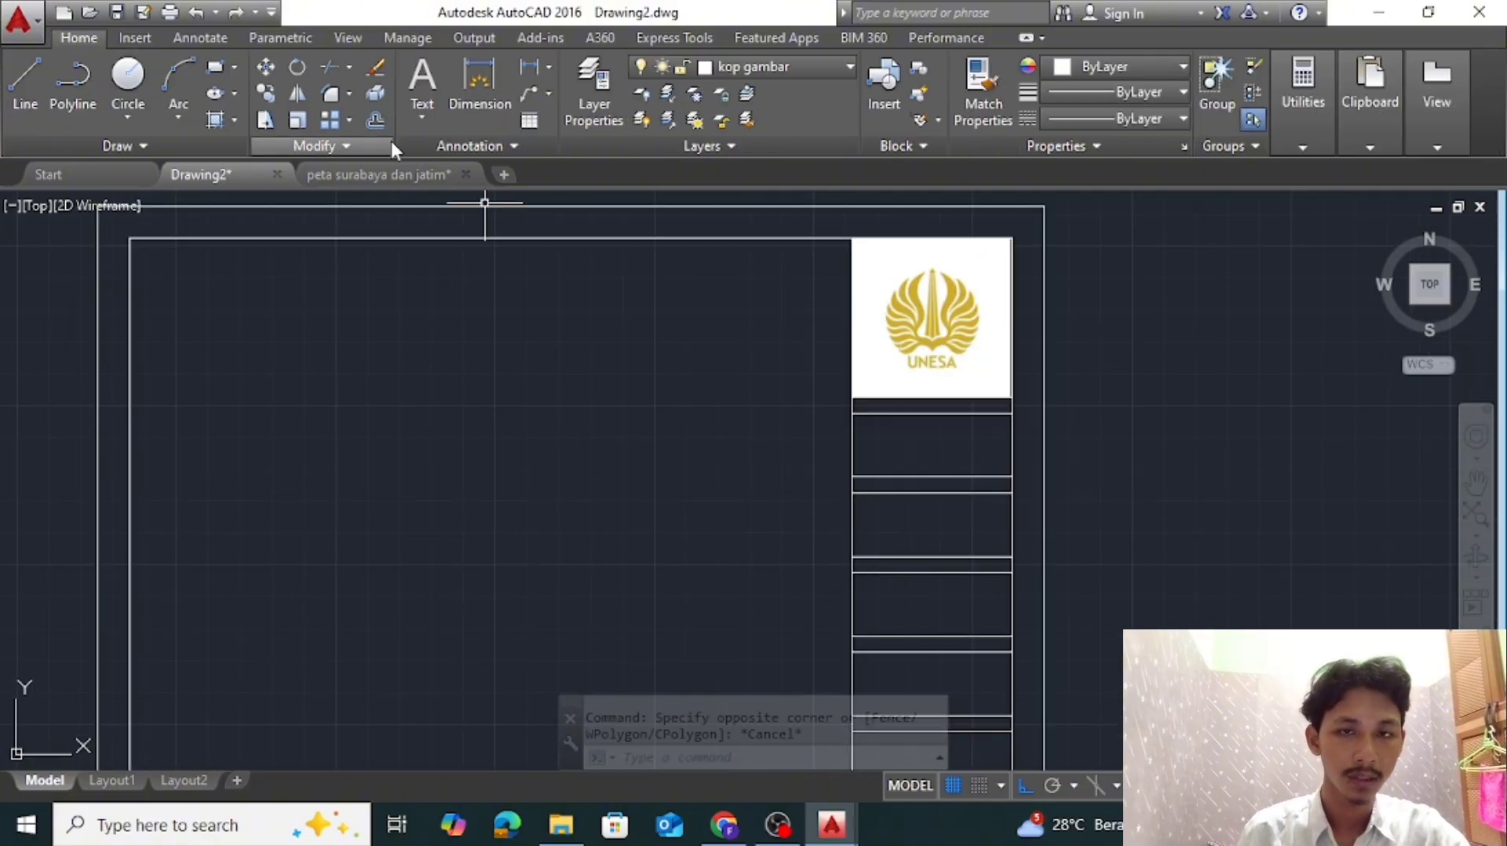
Add the multiline text "NAMA PROYEK" across the first label strip below the logo
{"action": "scroll", "coordinate": [938, 402], "scroll_direction": "up", "scroll_amount": 3}
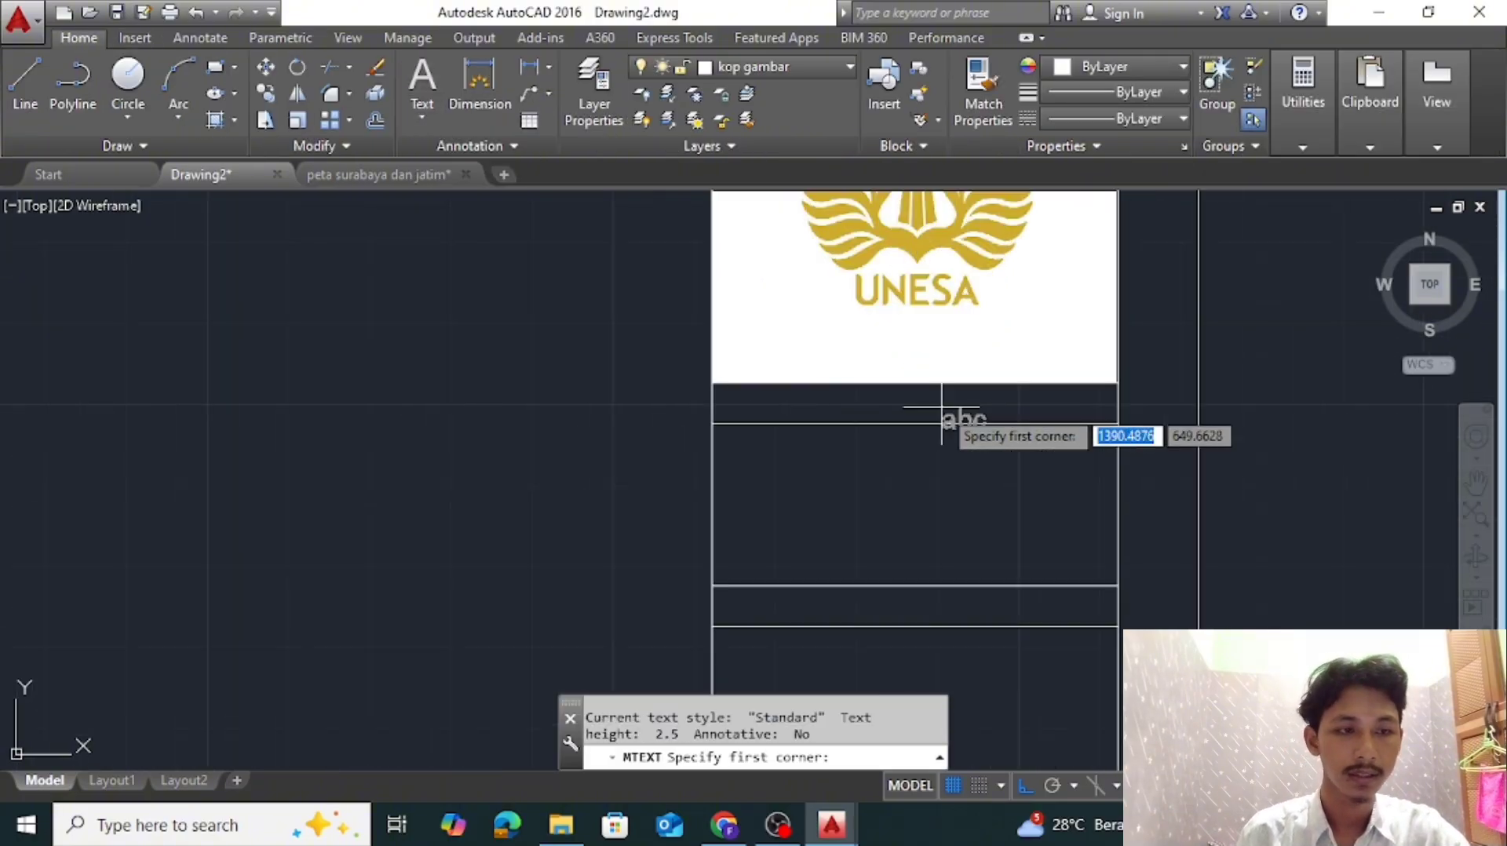
{"action": "left_click", "coordinate": [713, 384]}
{"action": "left_click", "coordinate": [1118, 423]}
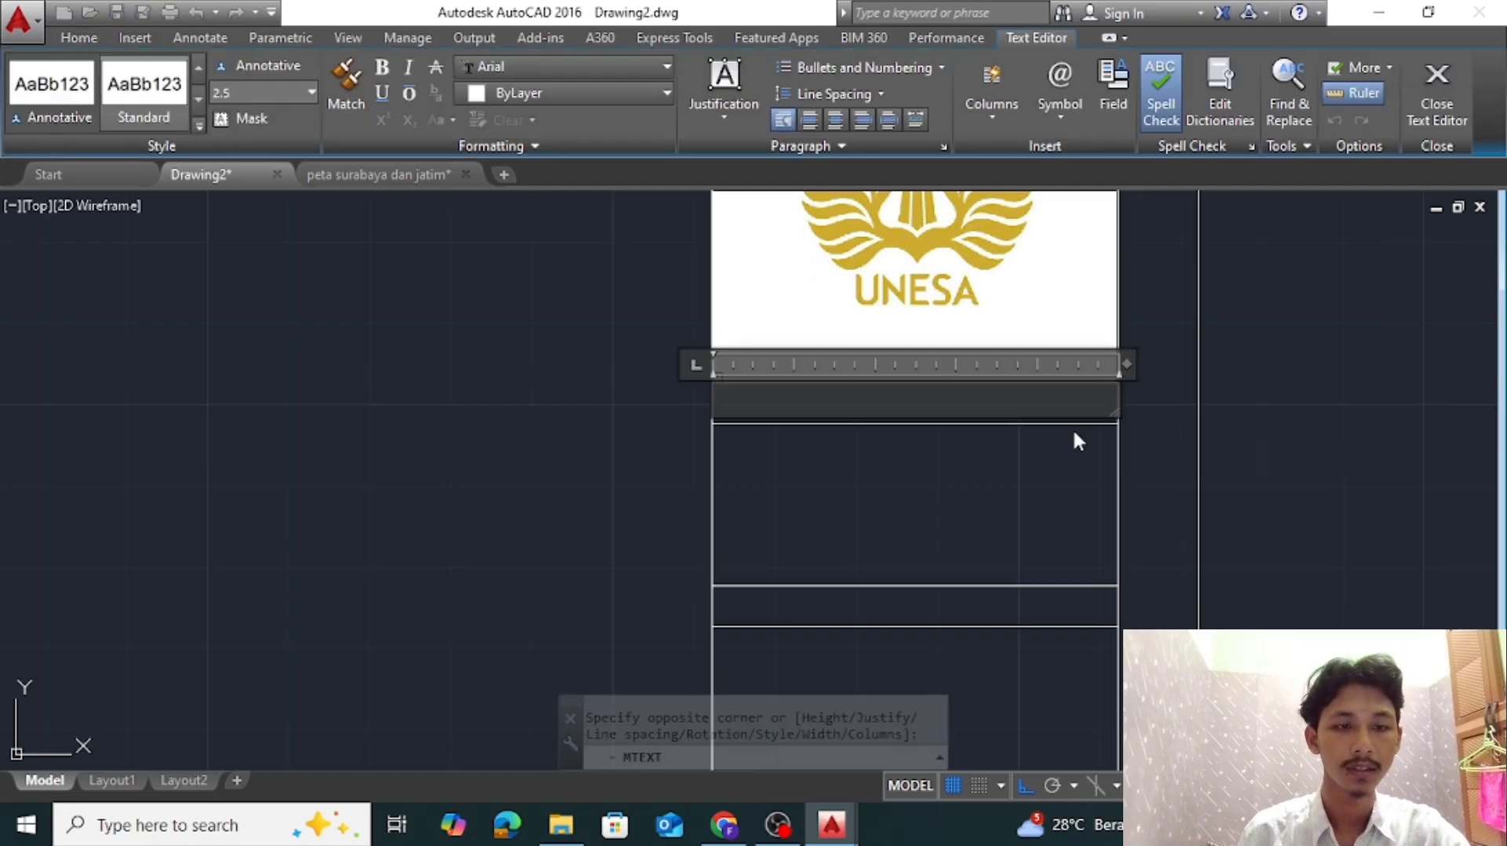
{"action": "type", "text": "NAMA PROYEK"}
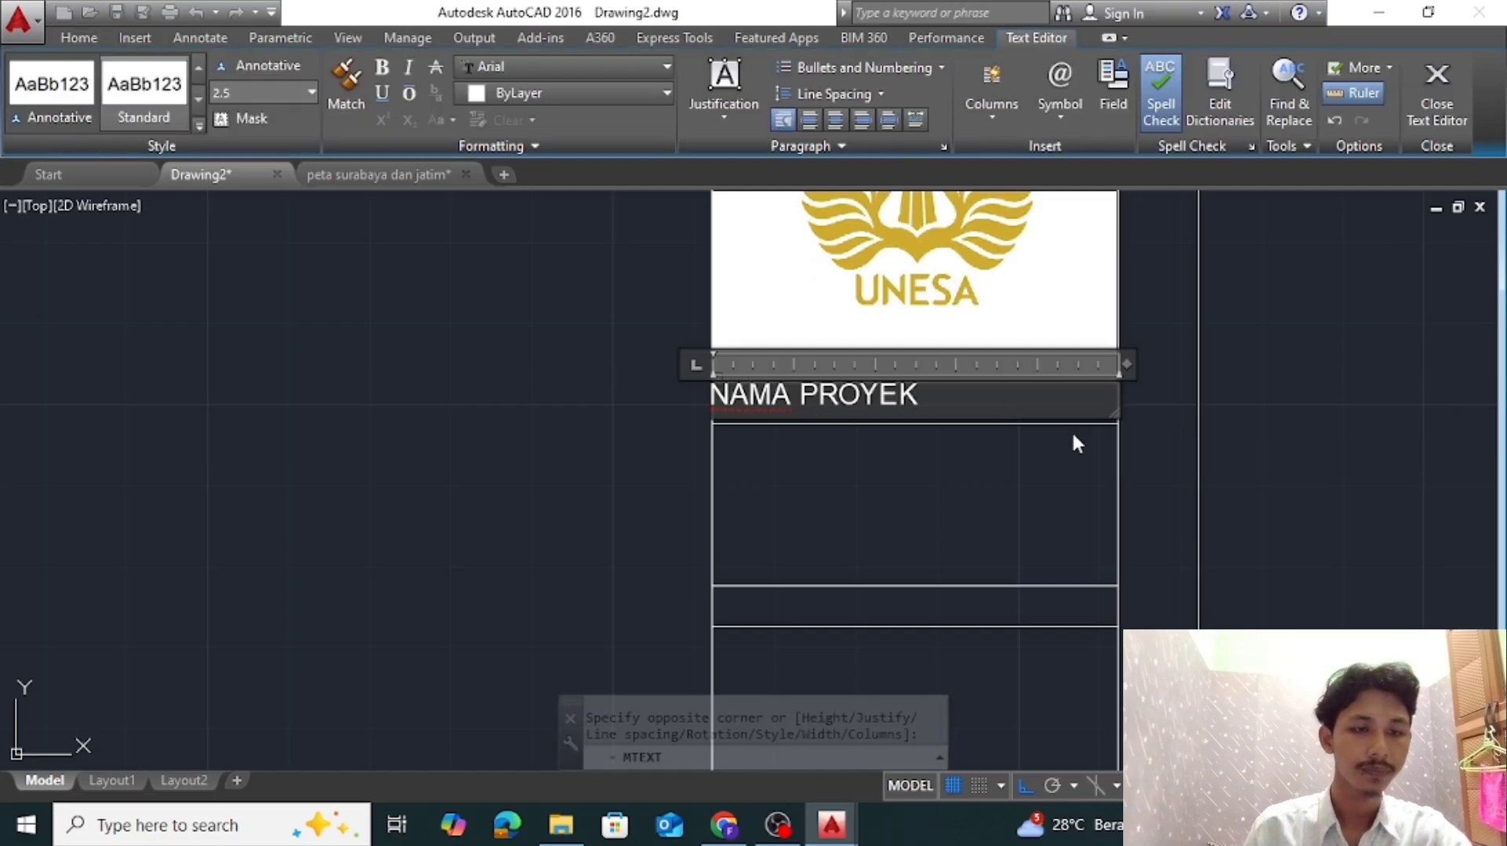
{"action": "left_click", "coordinate": [1031, 489]}
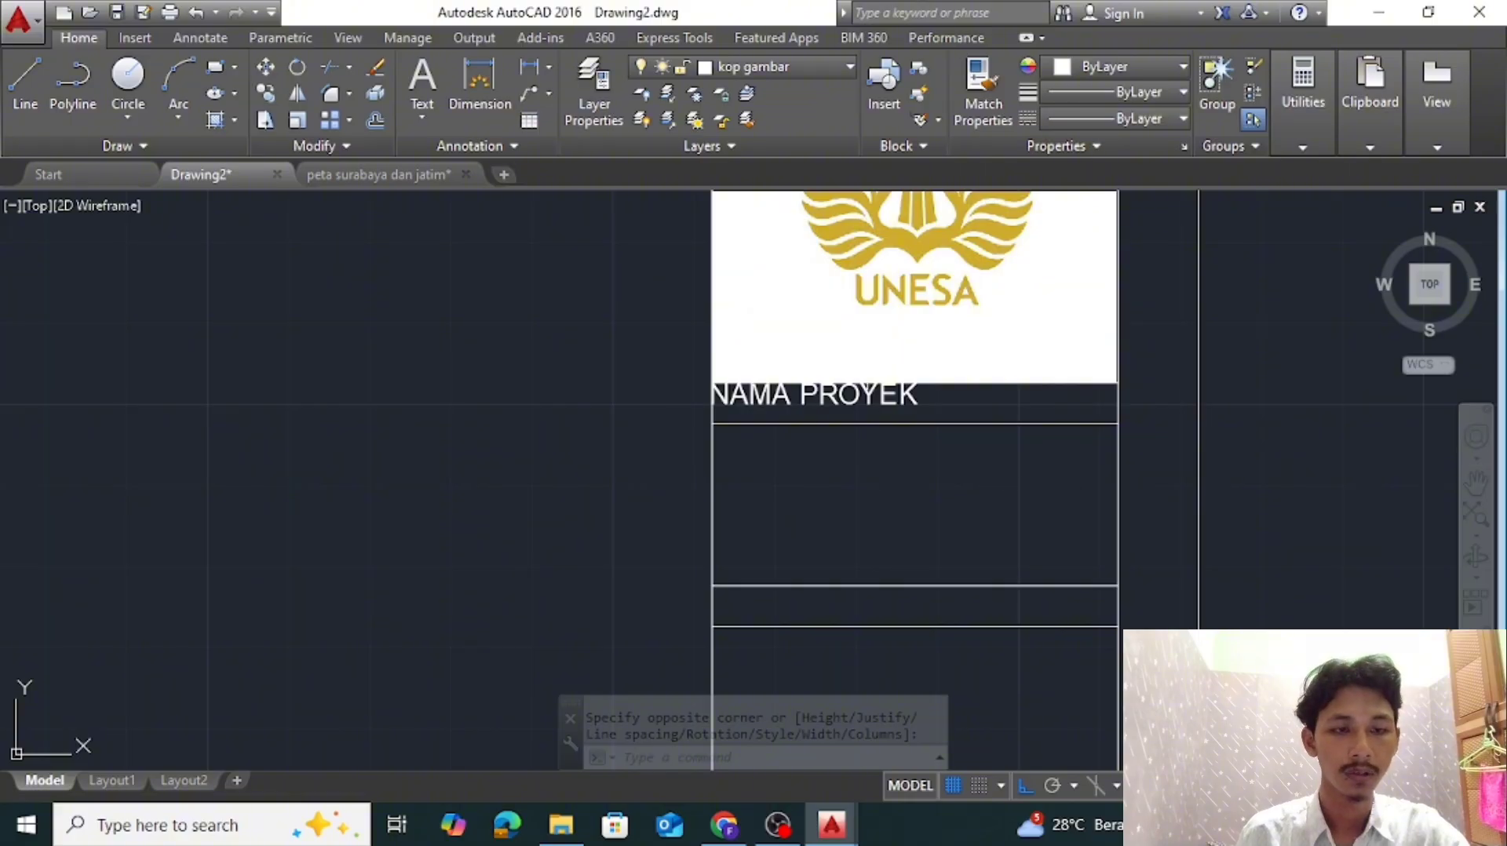
Set the justification of the NAMA PROYEK text to Middle center in its properties
{"action": "left_click", "coordinate": [900, 401]}
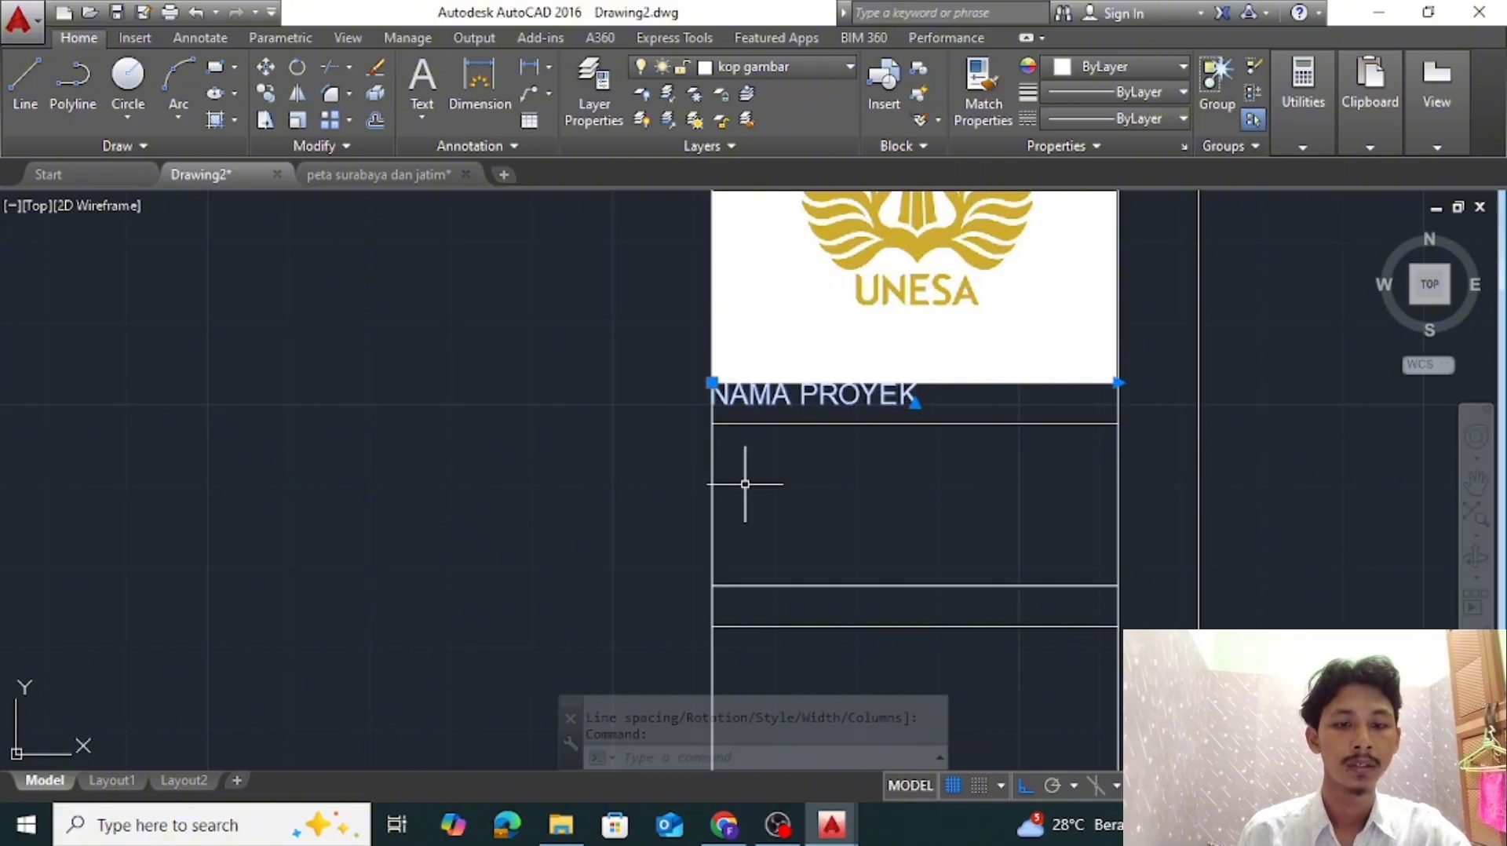
{"action": "right_click", "coordinate": [480, 402]}
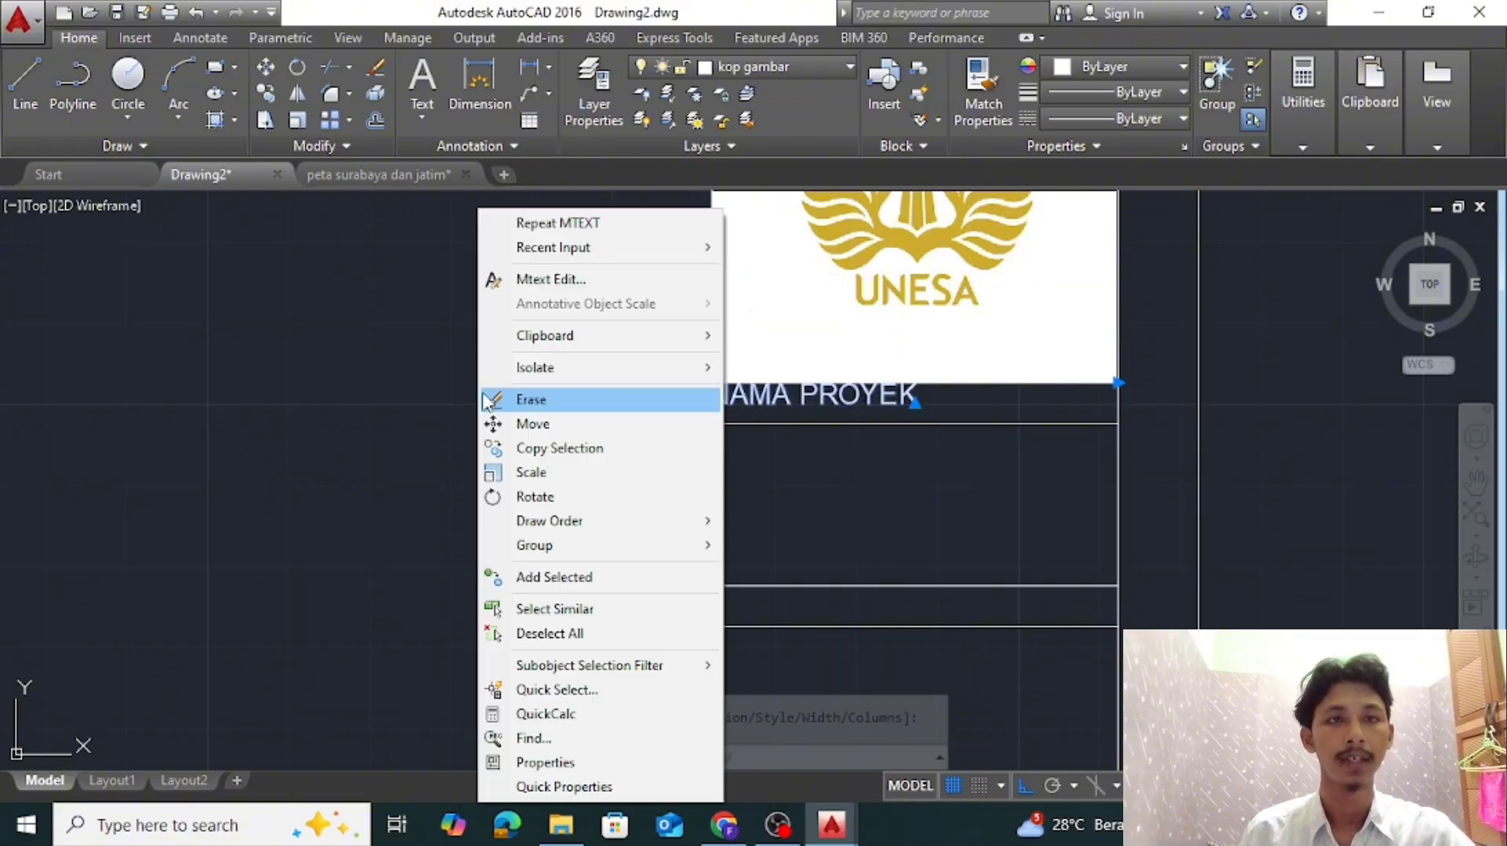
{"action": "left_click", "coordinate": [546, 762]}
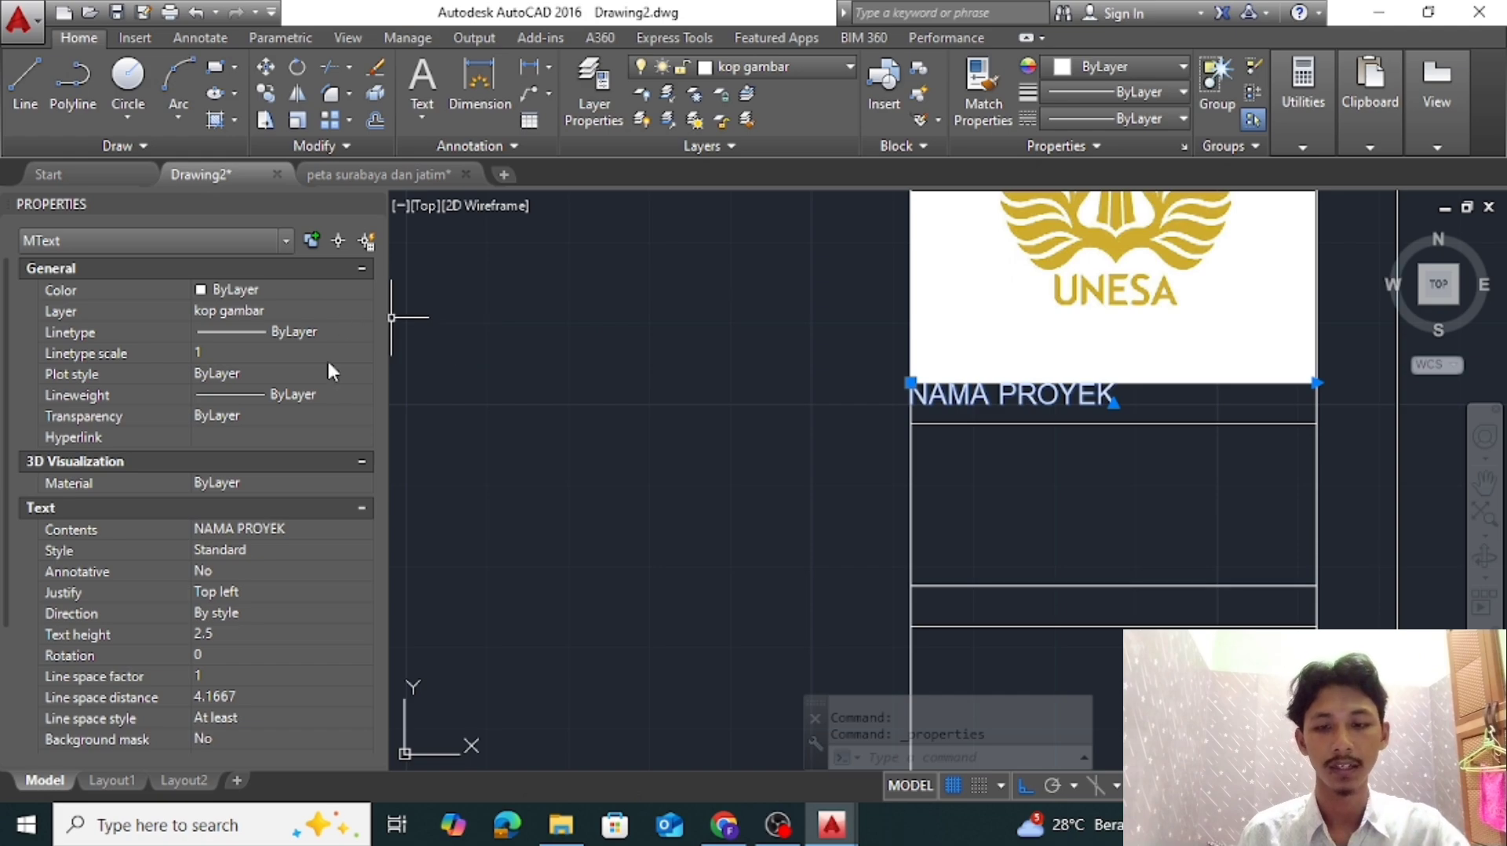
{"action": "left_click", "coordinate": [252, 591]}
{"action": "left_click", "coordinate": [276, 693]}
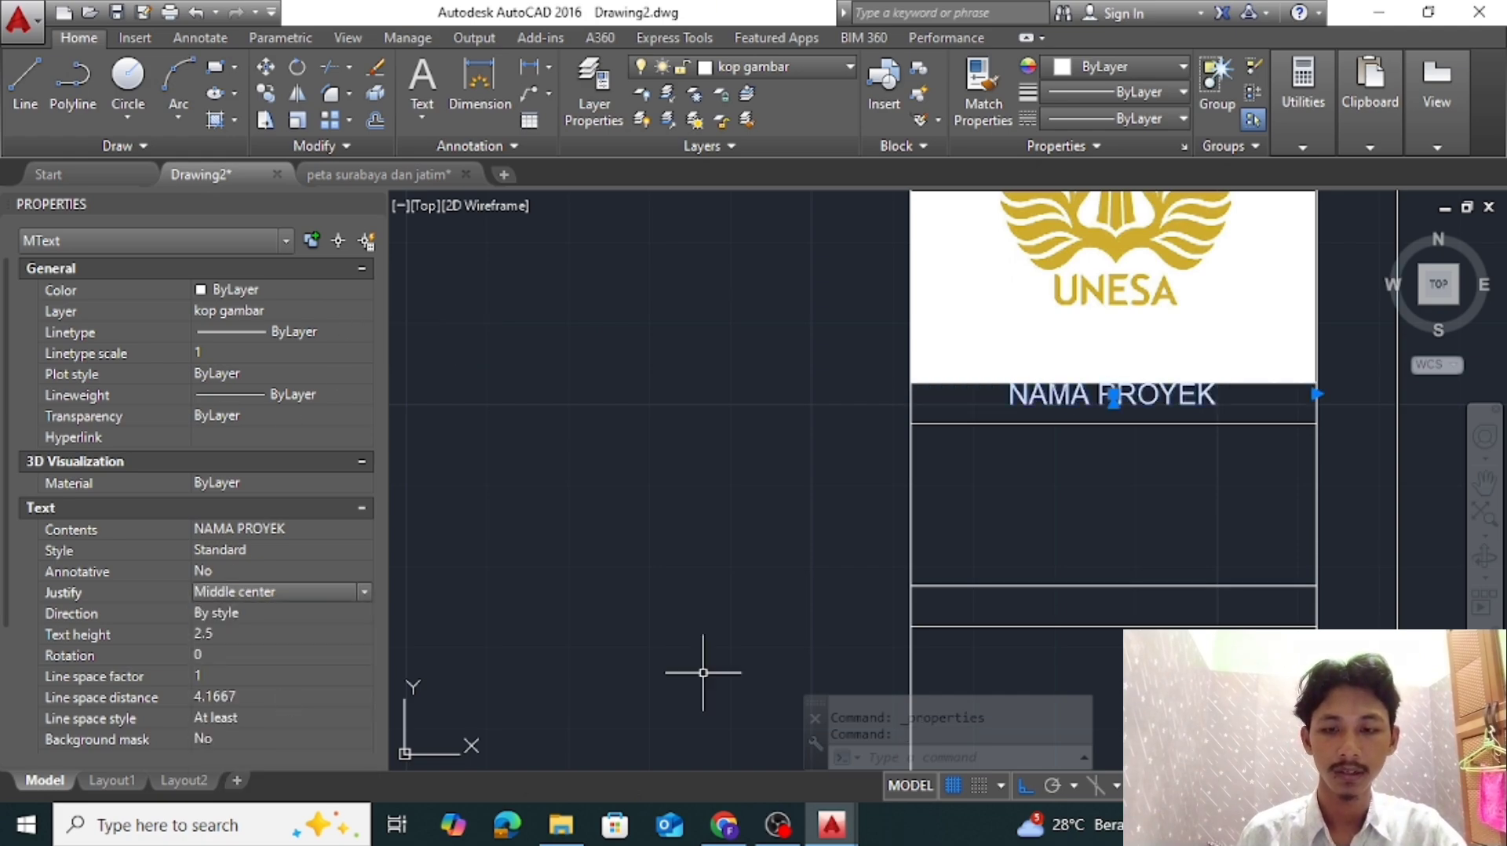
Try text heights of 4 and 3 for the NAMA PROYEK label and close its properties
{"action": "left_click", "coordinate": [273, 633]}
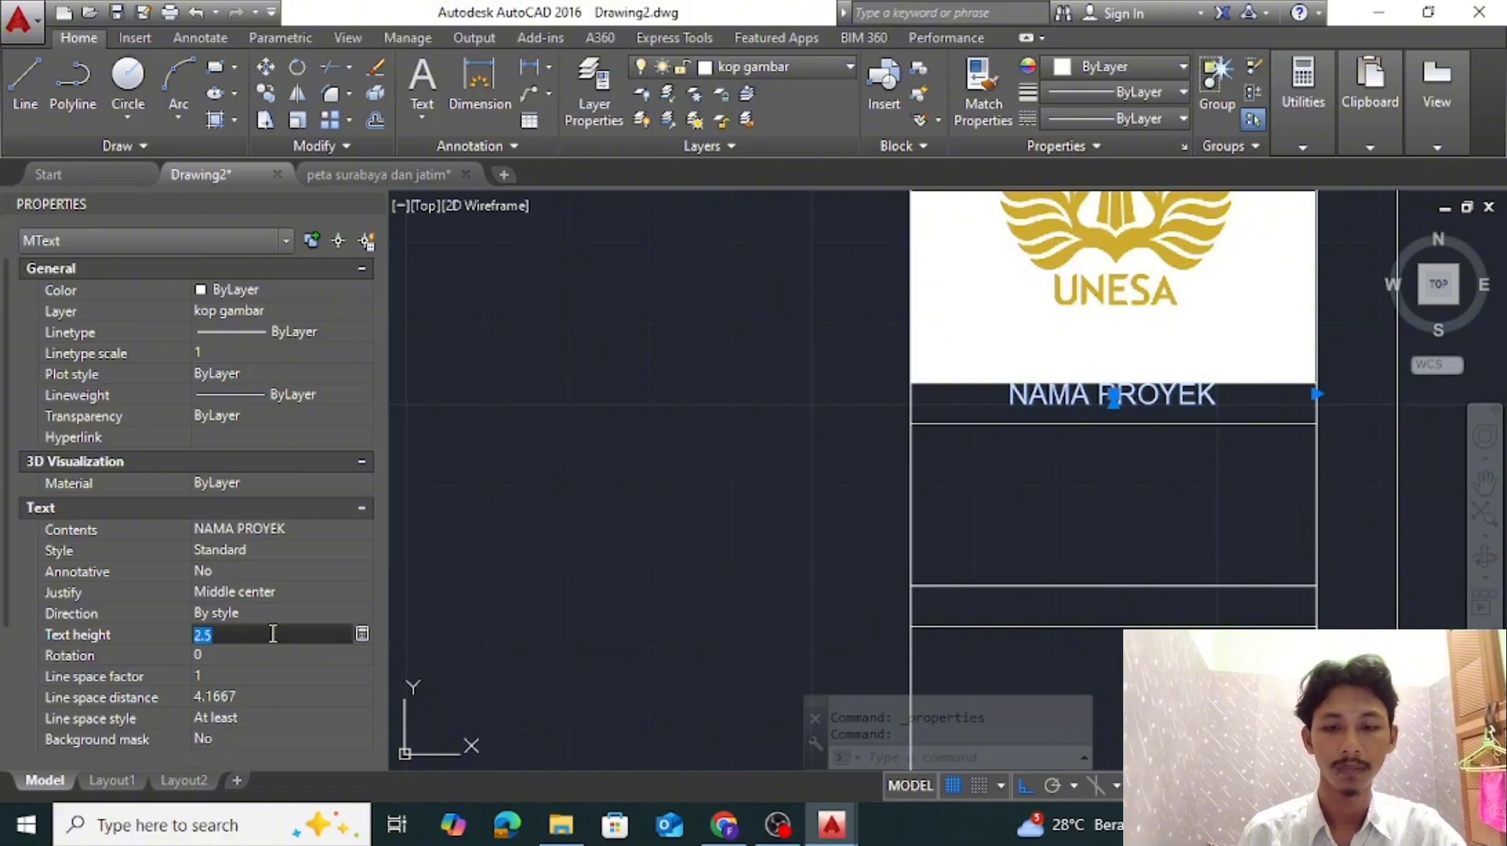
{"action": "type", "text": "4"}
{"action": "key", "text": "Return"}
{"action": "left_click", "coordinate": [271, 634]}
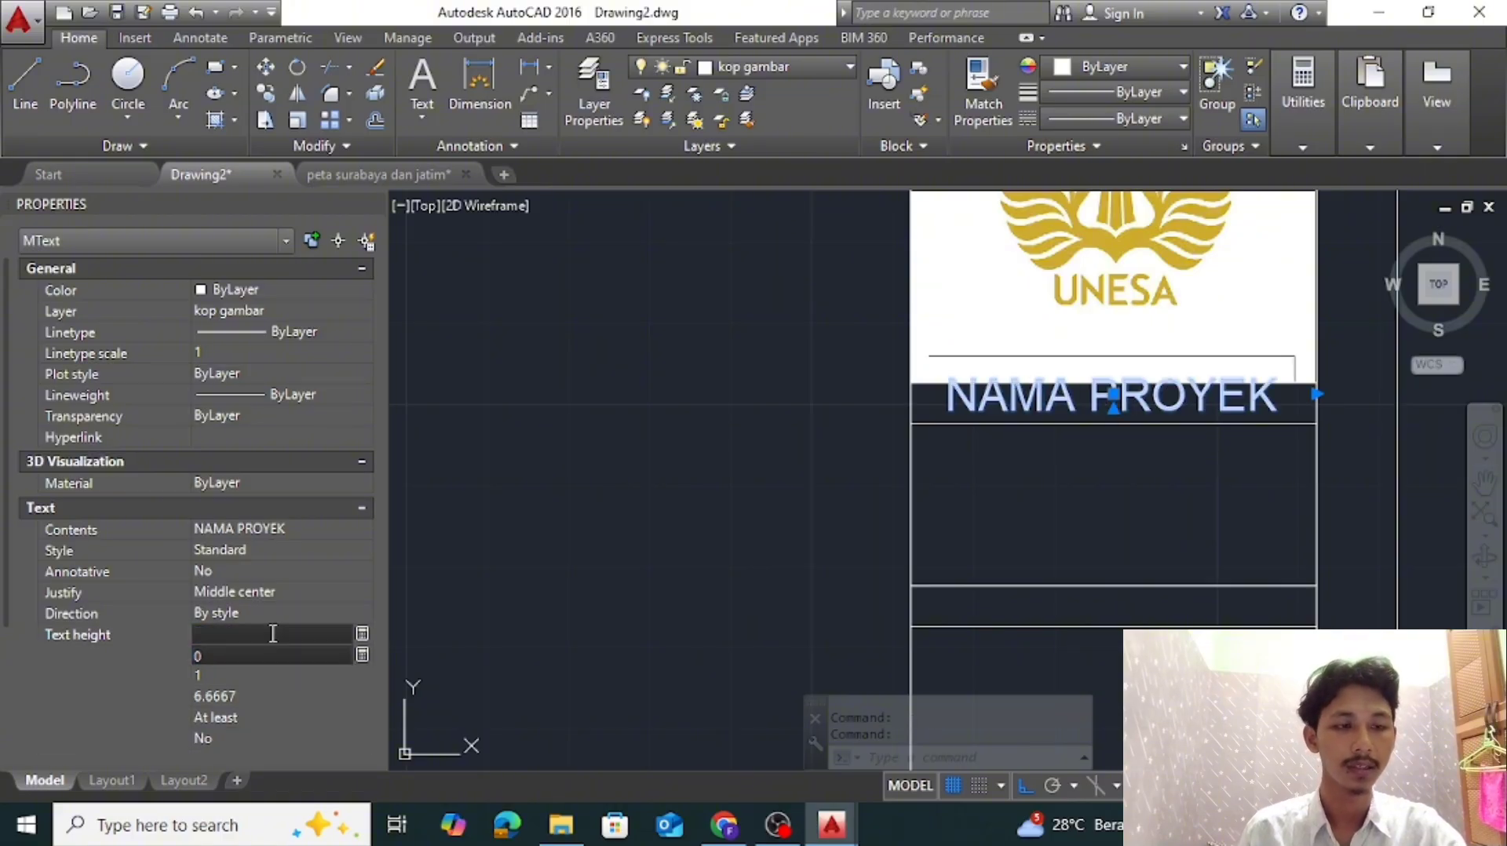
{"action": "type", "text": "3"}
{"action": "key", "text": "Return"}
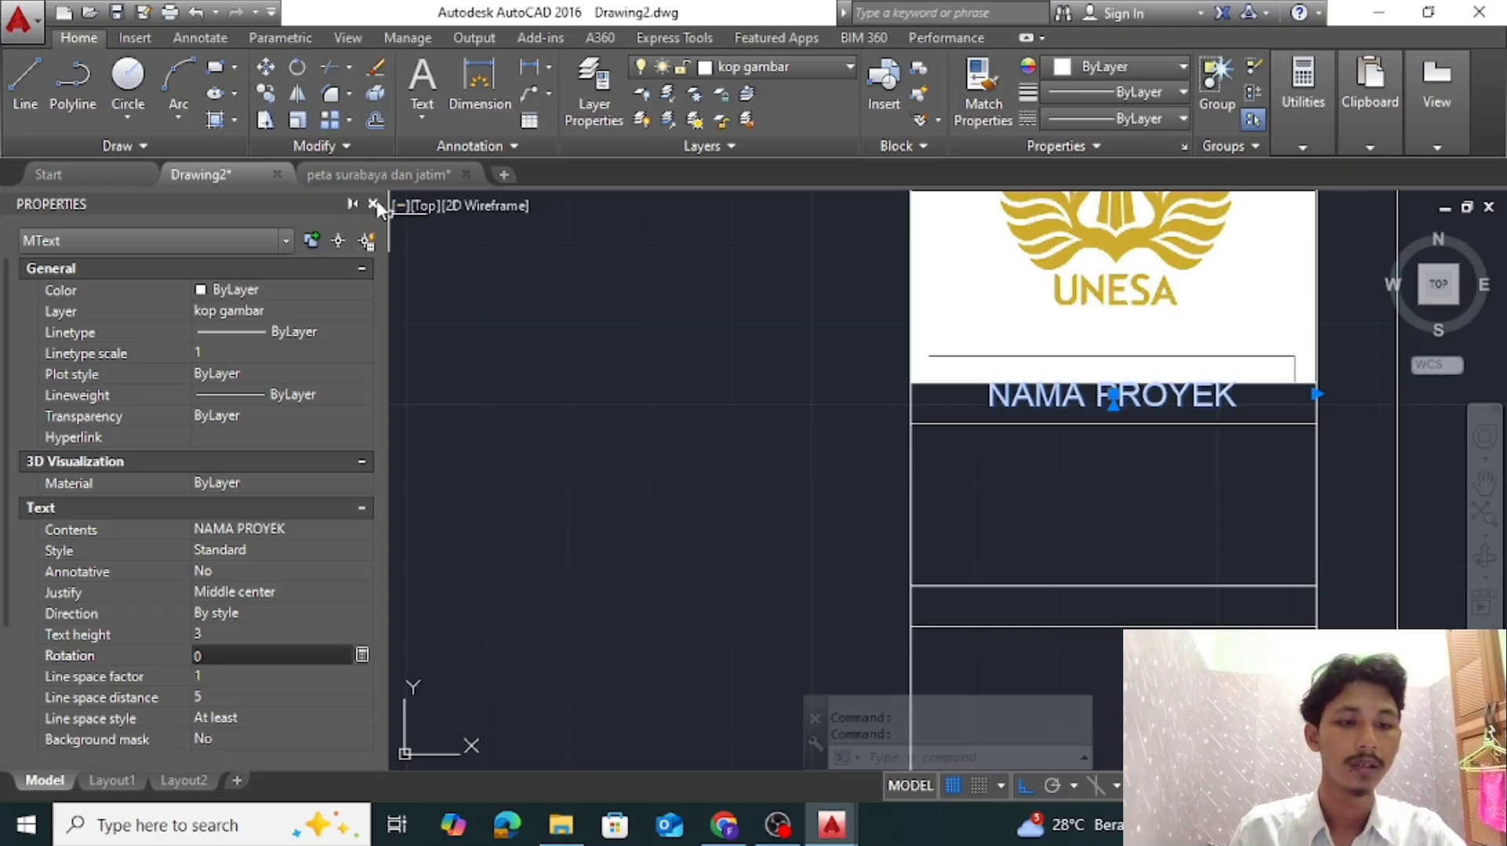
{"action": "left_click", "coordinate": [374, 204]}
{"action": "scroll", "coordinate": [1010, 532], "scroll_direction": "up", "scroll_amount": 2}
{"action": "key", "text": "Escape"}
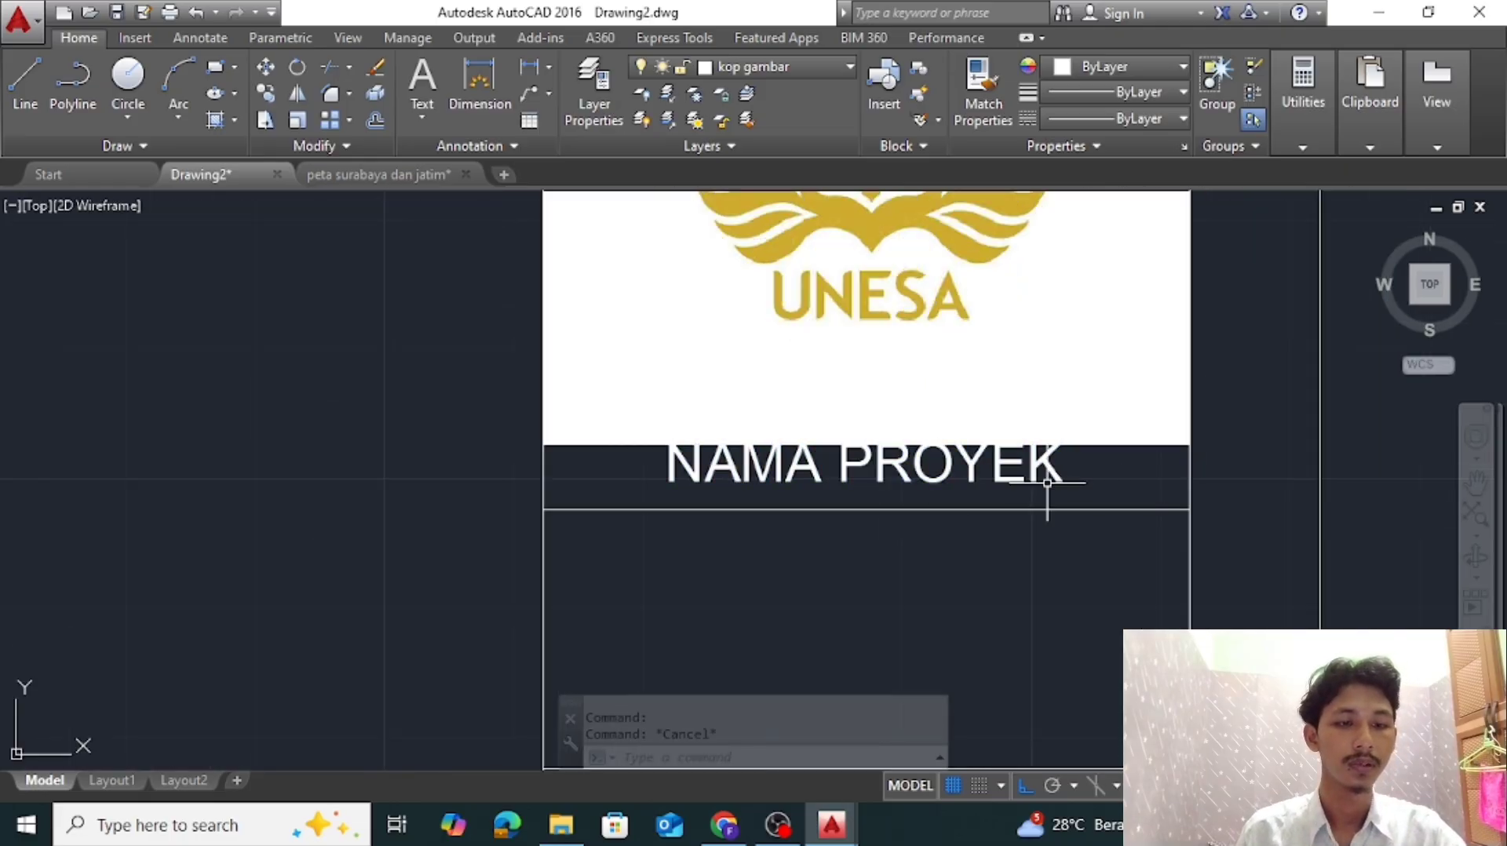
Draw a helper rectangle over the first label strip below the logo and move the NAMA PROYEK text to its center
{"action": "left_click", "coordinate": [897, 466]}
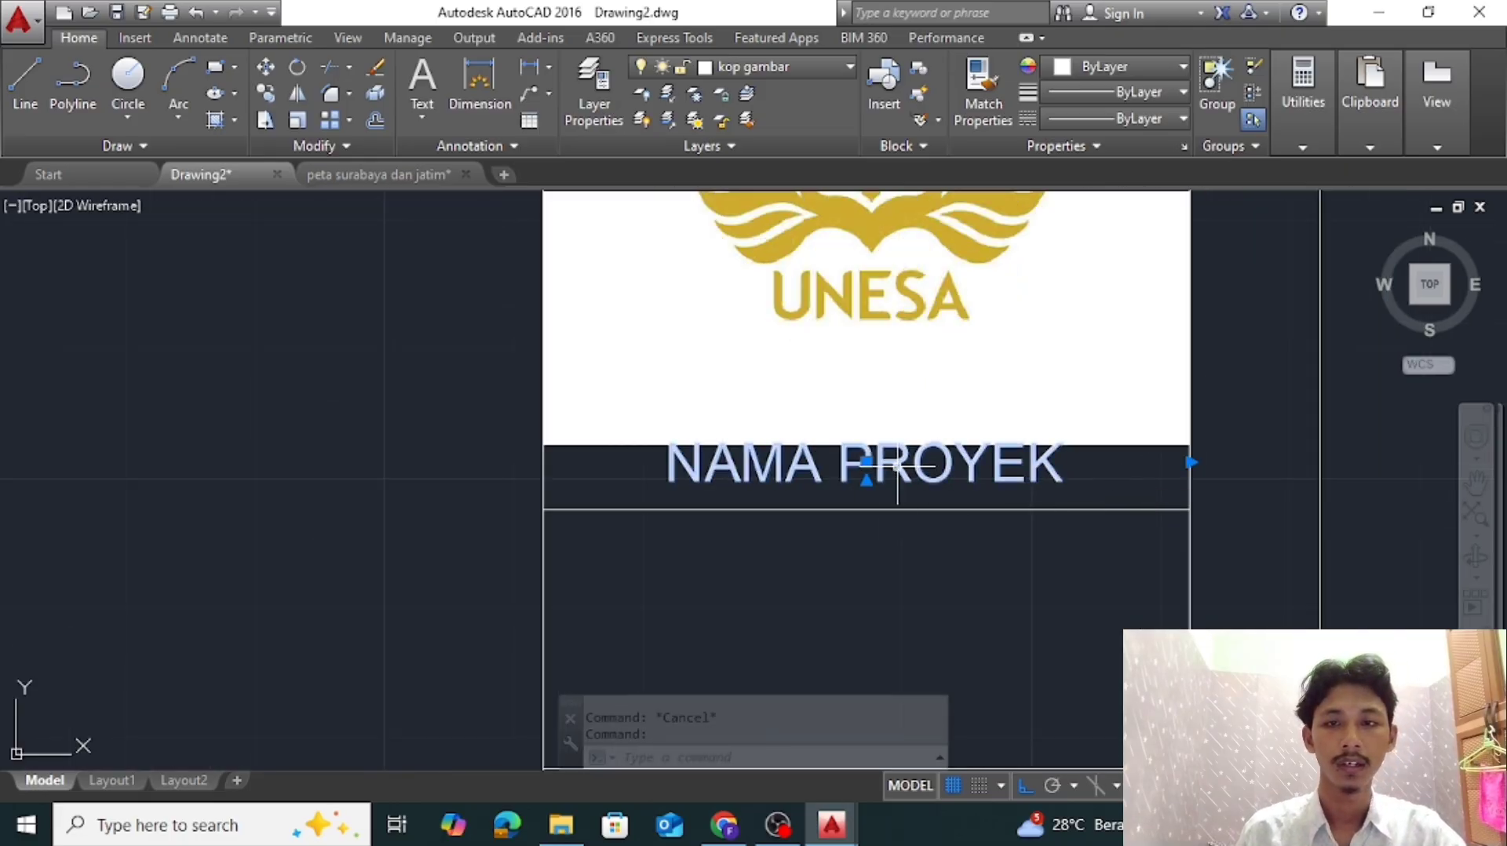
{"action": "left_click", "coordinate": [215, 67]}
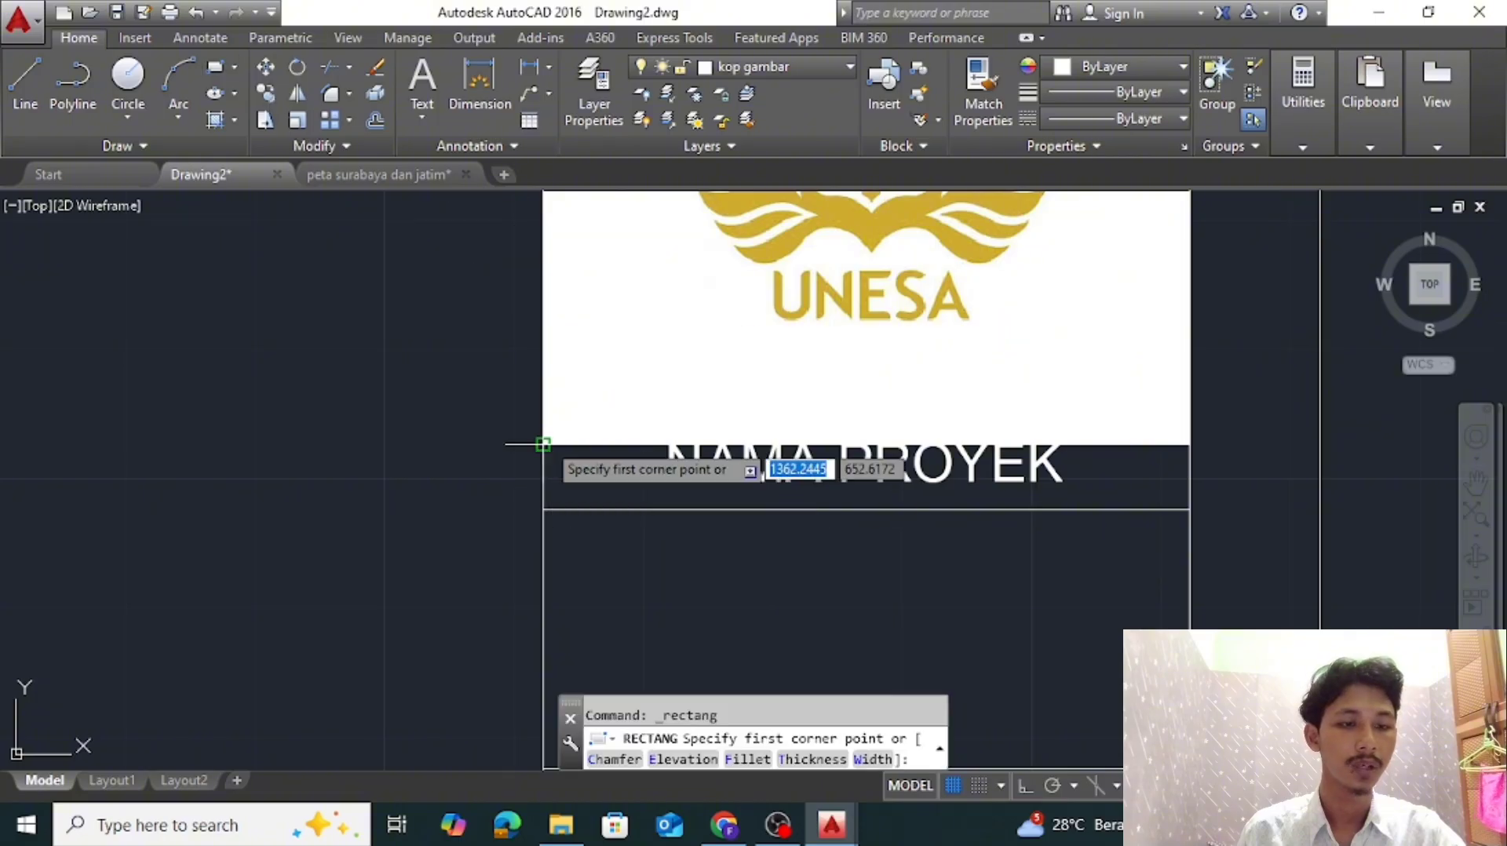
{"action": "left_click", "coordinate": [542, 444]}
{"action": "left_click", "coordinate": [1190, 510]}
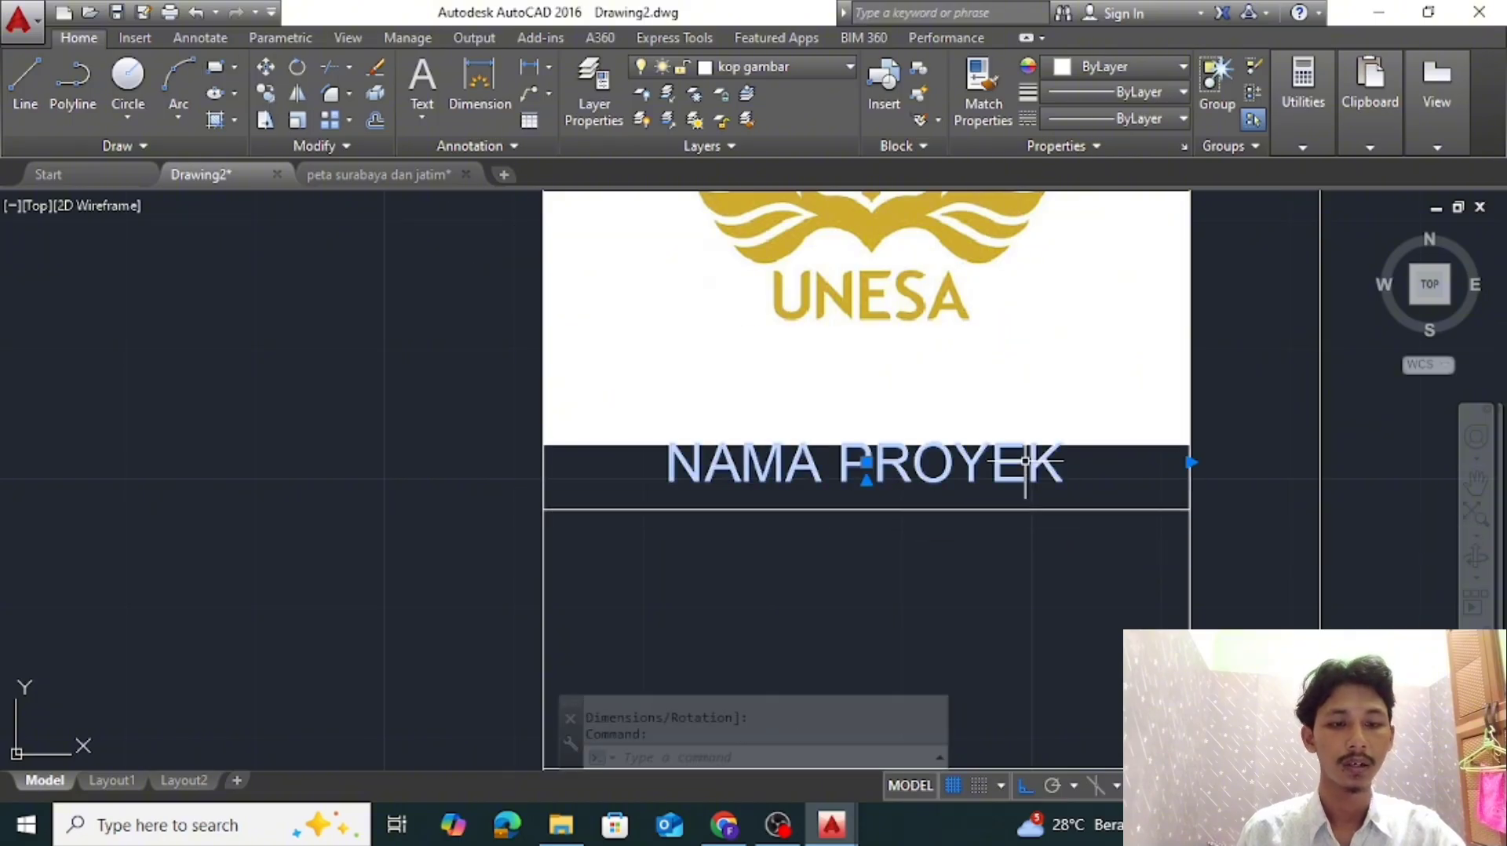
{"action": "left_click", "coordinate": [861, 458]}
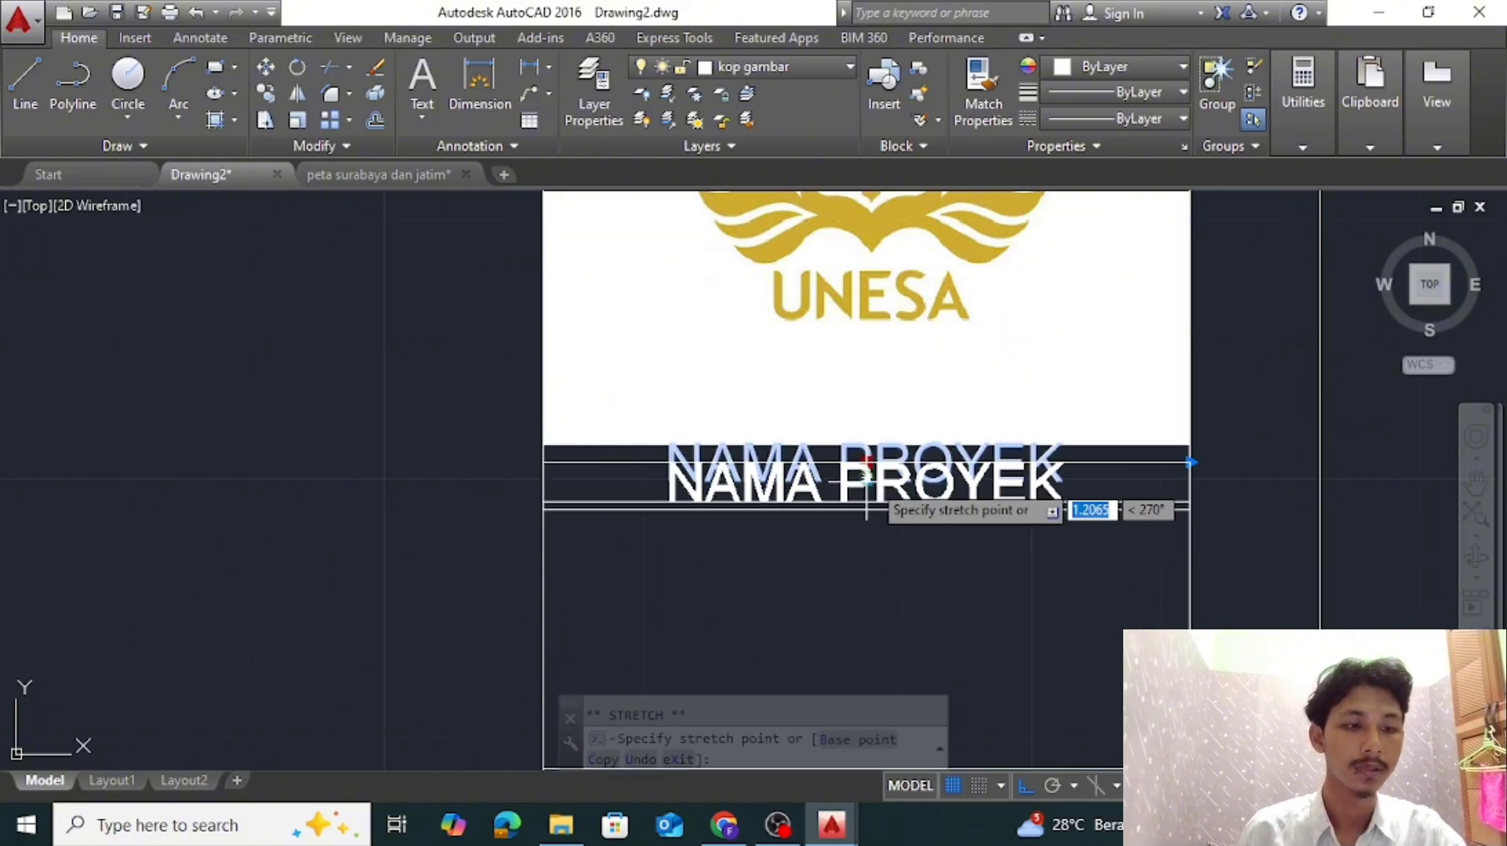
{"action": "key", "text": "Escape"}
Erase the helper rectangle around the NAMA PROYEK label
{"action": "left_click", "coordinate": [1189, 489]}
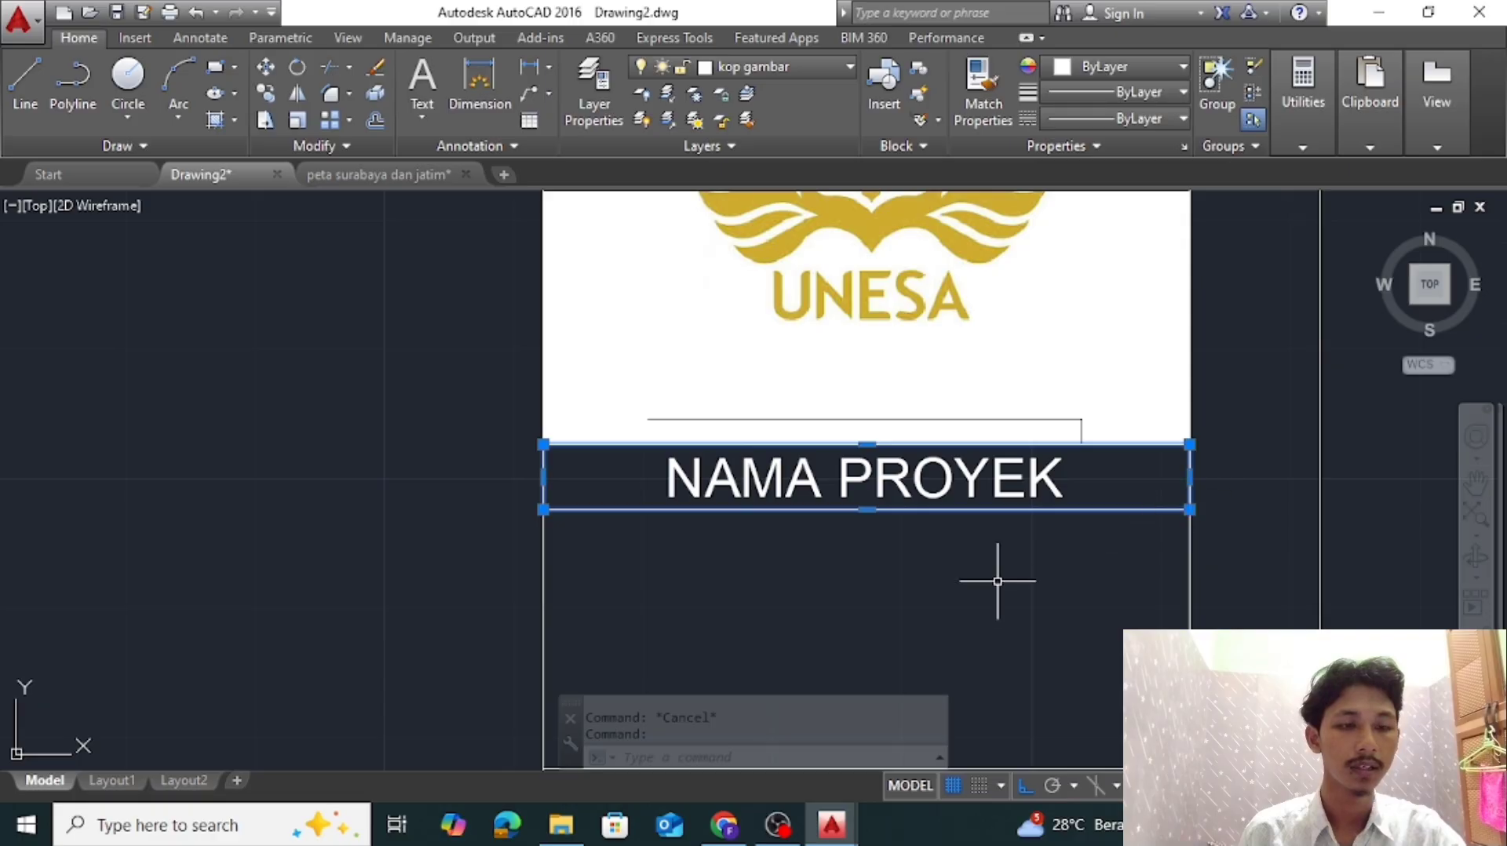
{"action": "type", "text": "E"}
{"action": "key", "text": "Return"}
{"action": "scroll", "coordinate": [996, 579], "scroll_direction": "down", "scroll_amount": 6}
{"action": "scroll", "coordinate": [958, 350], "scroll_direction": "up", "scroll_amount": 4}
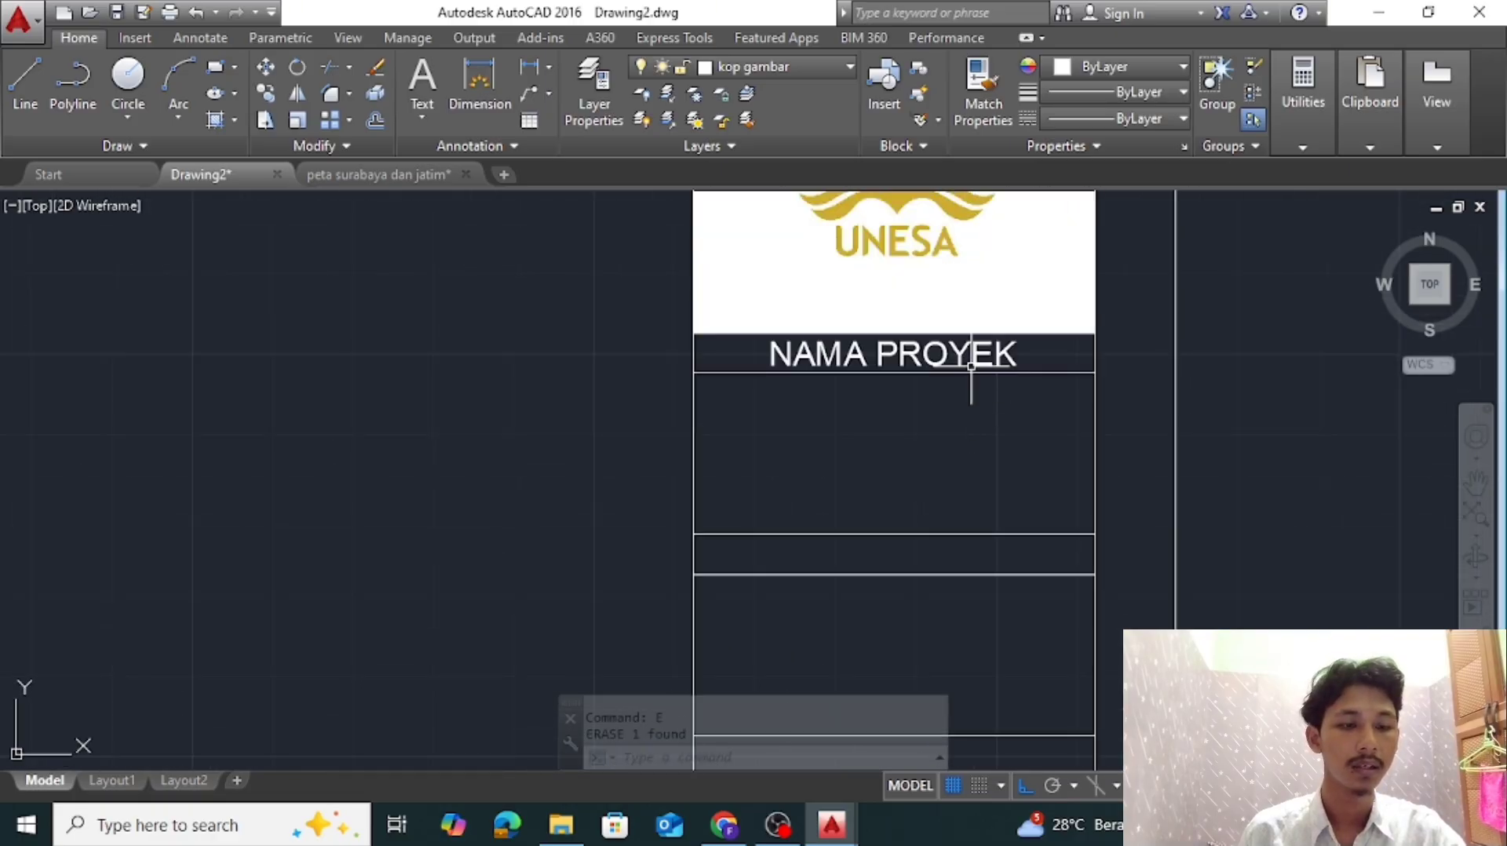
Set the text height of the NAMA PROYEK label to 2.5 and close its properties
{"action": "left_click", "coordinate": [972, 366]}
{"action": "right_click", "coordinate": [901, 437]}
{"action": "left_click", "coordinate": [1043, 760]}
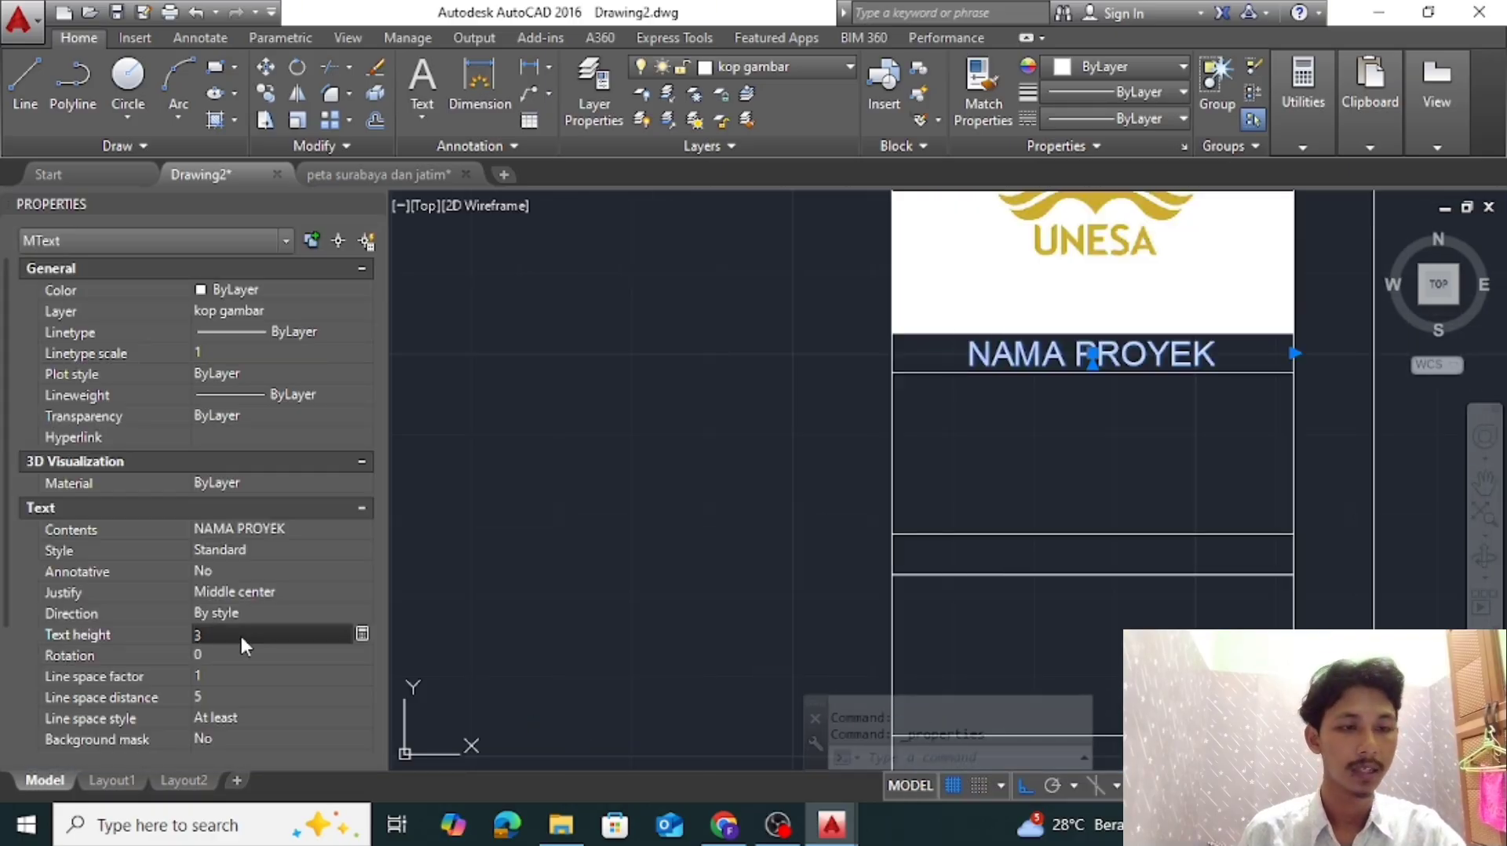
{"action": "key", "text": "Return"}
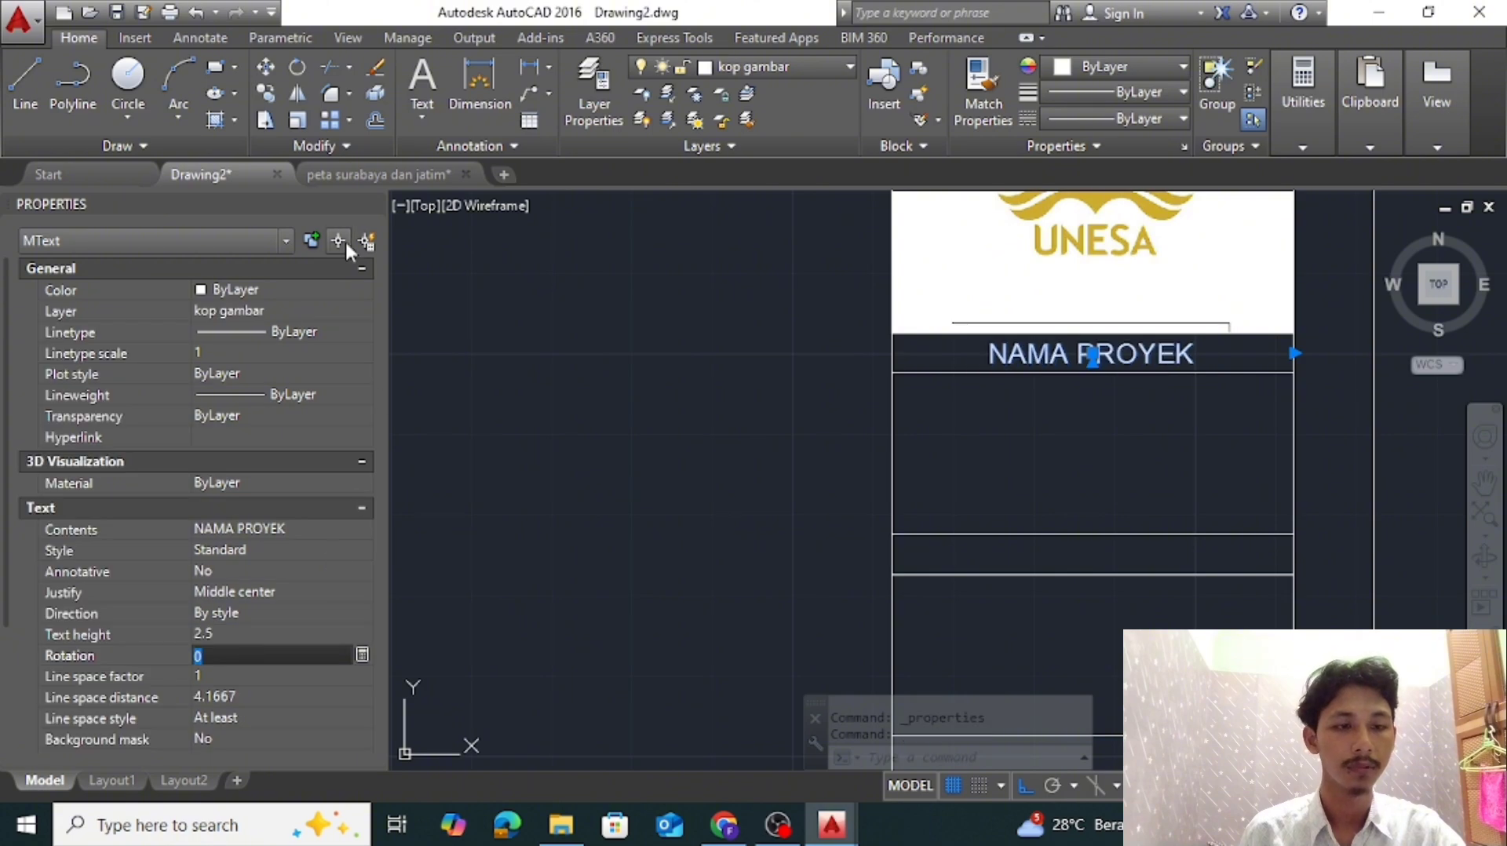
{"action": "left_click", "coordinate": [373, 201]}
{"action": "scroll", "coordinate": [897, 354], "scroll_direction": "down", "scroll_amount": 4}
{"action": "key", "text": "Escape"}
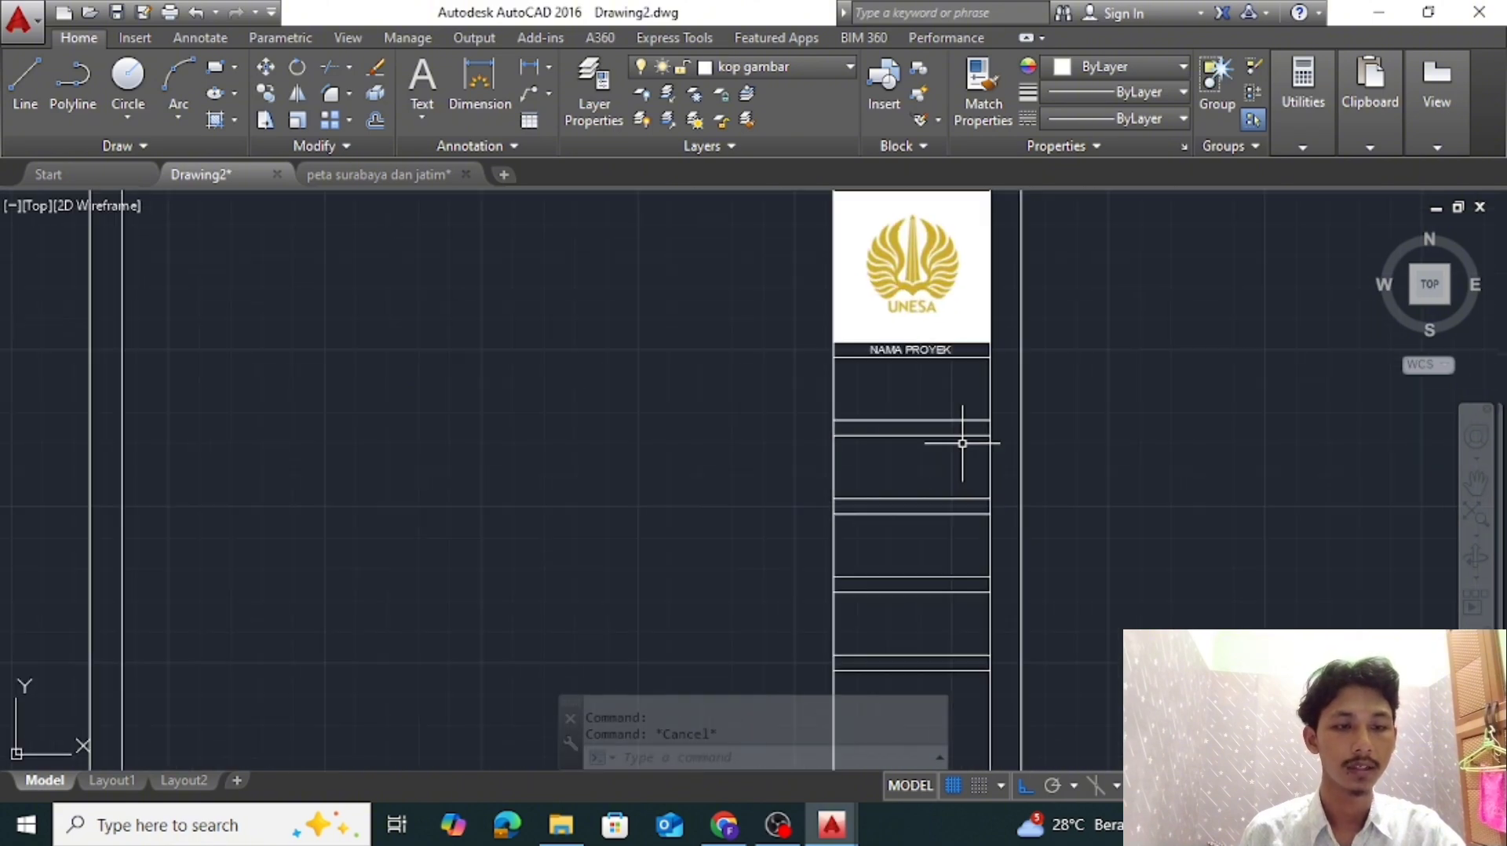
Copy the NAMA PROYEK label into the four label strips below, using the strip's corner as base point
{"action": "scroll", "coordinate": [929, 422], "scroll_direction": "up", "scroll_amount": 2}
{"action": "right_click", "coordinate": [941, 390]}
{"action": "left_click", "coordinate": [1009, 447]}
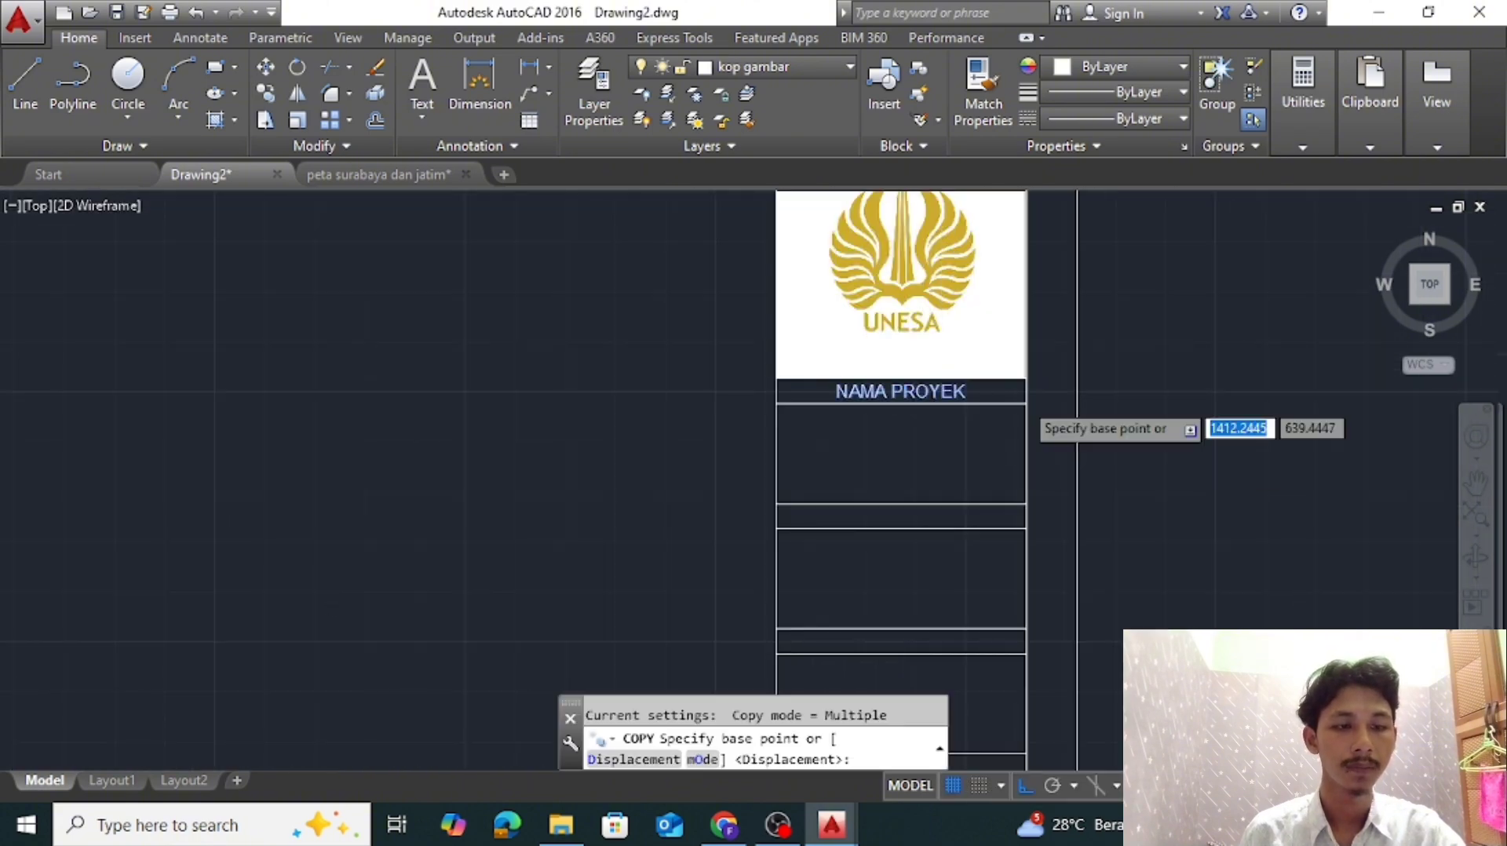
{"action": "scroll", "coordinate": [1029, 404], "scroll_direction": "up", "scroll_amount": 4}
{"action": "left_click", "coordinate": [1029, 405]}
{"action": "scroll", "coordinate": [999, 384], "scroll_direction": "down", "scroll_amount": 2}
{"action": "left_click", "coordinate": [995, 437]}
{"action": "middle_click_drag", "start_coordinate": [986, 495], "coordinate": [1008, 361]}
{"action": "left_click", "coordinate": [1018, 504]}
{"action": "scroll", "coordinate": [1008, 440], "scroll_direction": "down", "scroll_amount": 4}
{"action": "key", "text": "Escape"}
Change the text of the second strip's label to DIBUAT OLEH
{"action": "scroll", "coordinate": [978, 271], "scroll_direction": "up", "scroll_amount": 4}
{"action": "middle_click_drag", "start_coordinate": [944, 315], "coordinate": [944, 603]}
{"action": "double_click", "coordinate": [932, 508]}
{"action": "type", "text": "DIBUAT OLEH"}
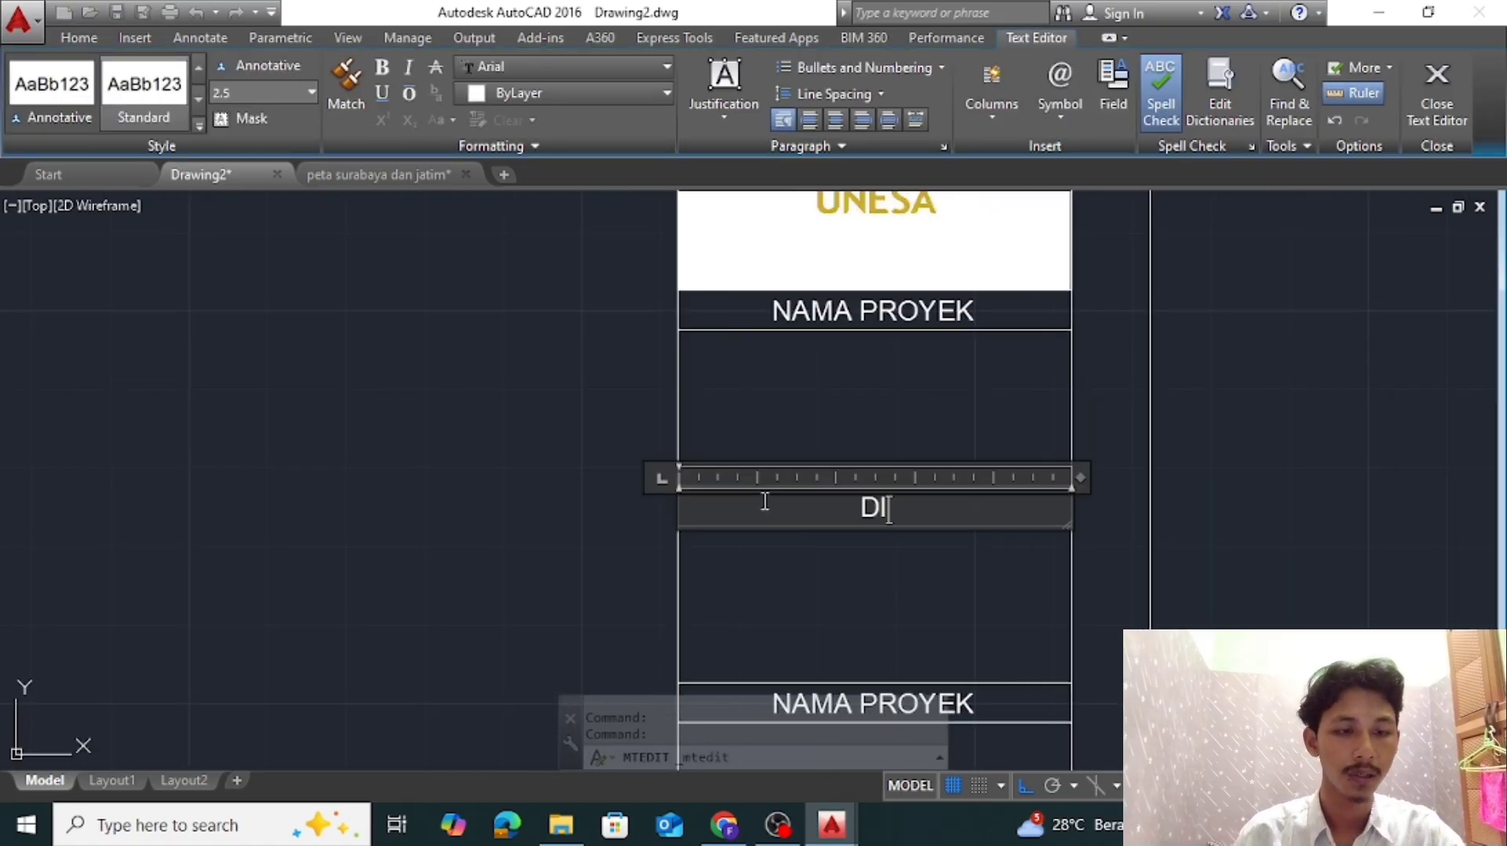
{"action": "left_click", "coordinate": [1183, 471]}
Check the title block in the "peta surabaya dan jatim" drawing and change Drawing2's third strip label to NIM
{"action": "scroll", "coordinate": [1245, 429], "scroll_direction": "down", "scroll_amount": 2}
{"action": "middle_click_drag", "start_coordinate": [1245, 429], "coordinate": [1229, 313]}
{"action": "scroll", "coordinate": [1145, 424], "scroll_direction": "up", "scroll_amount": 2}
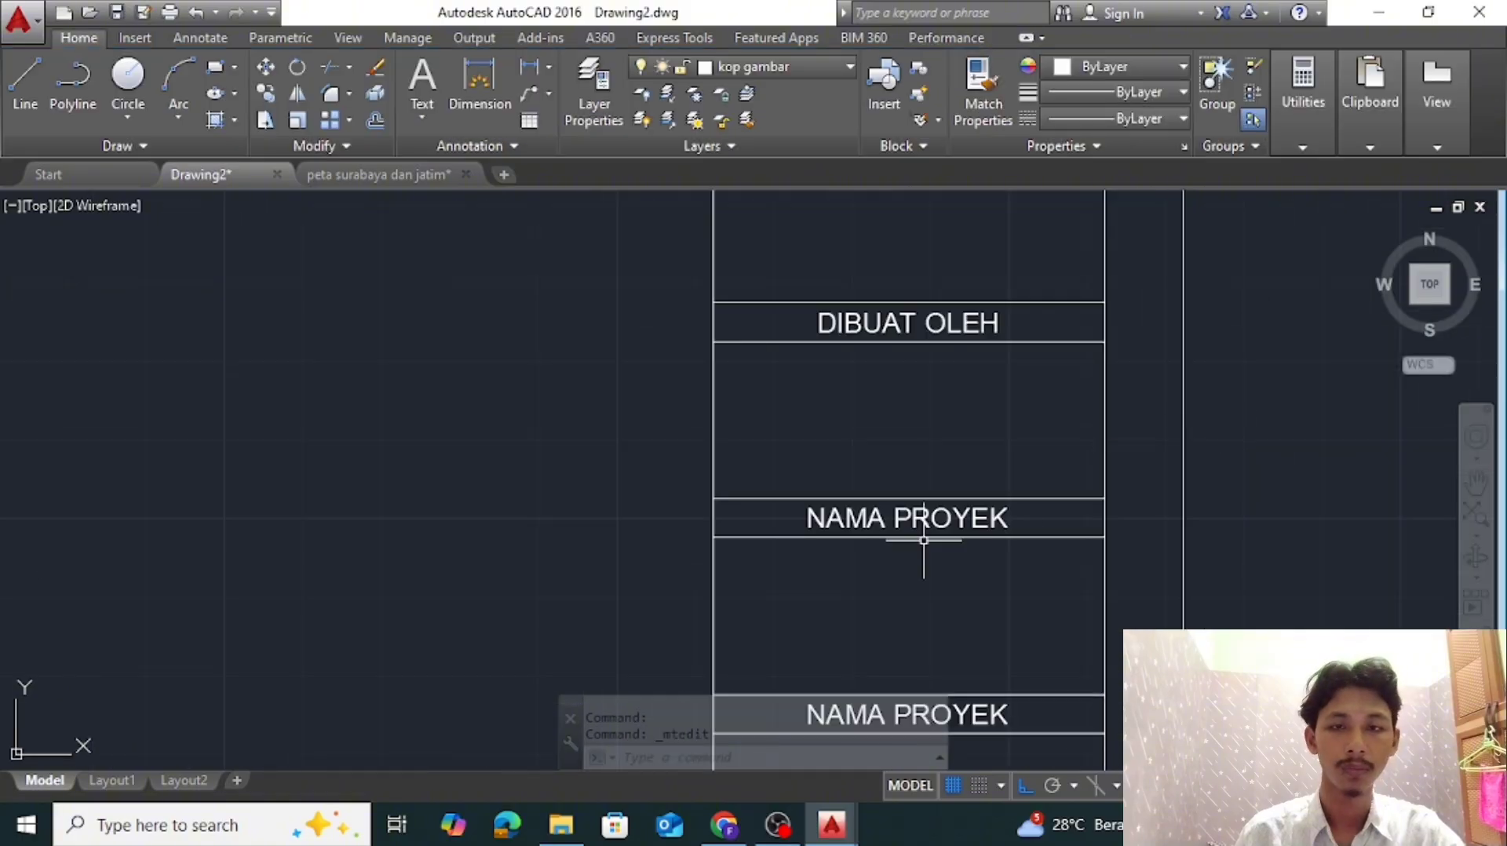
{"action": "left_click", "coordinate": [378, 174]}
{"action": "left_click", "coordinate": [191, 175]}
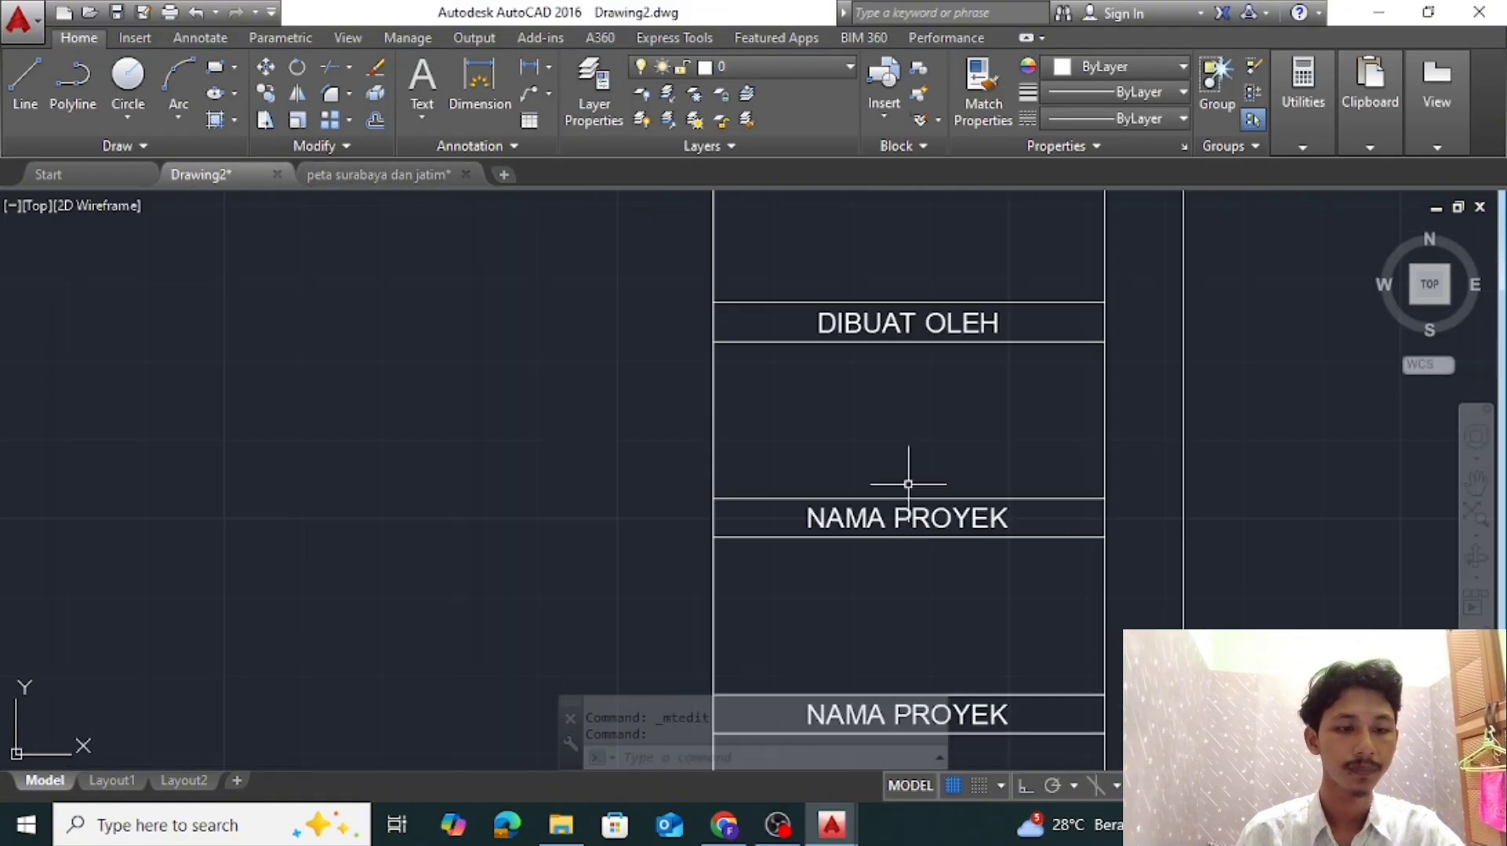
{"action": "double_click", "coordinate": [905, 518]}
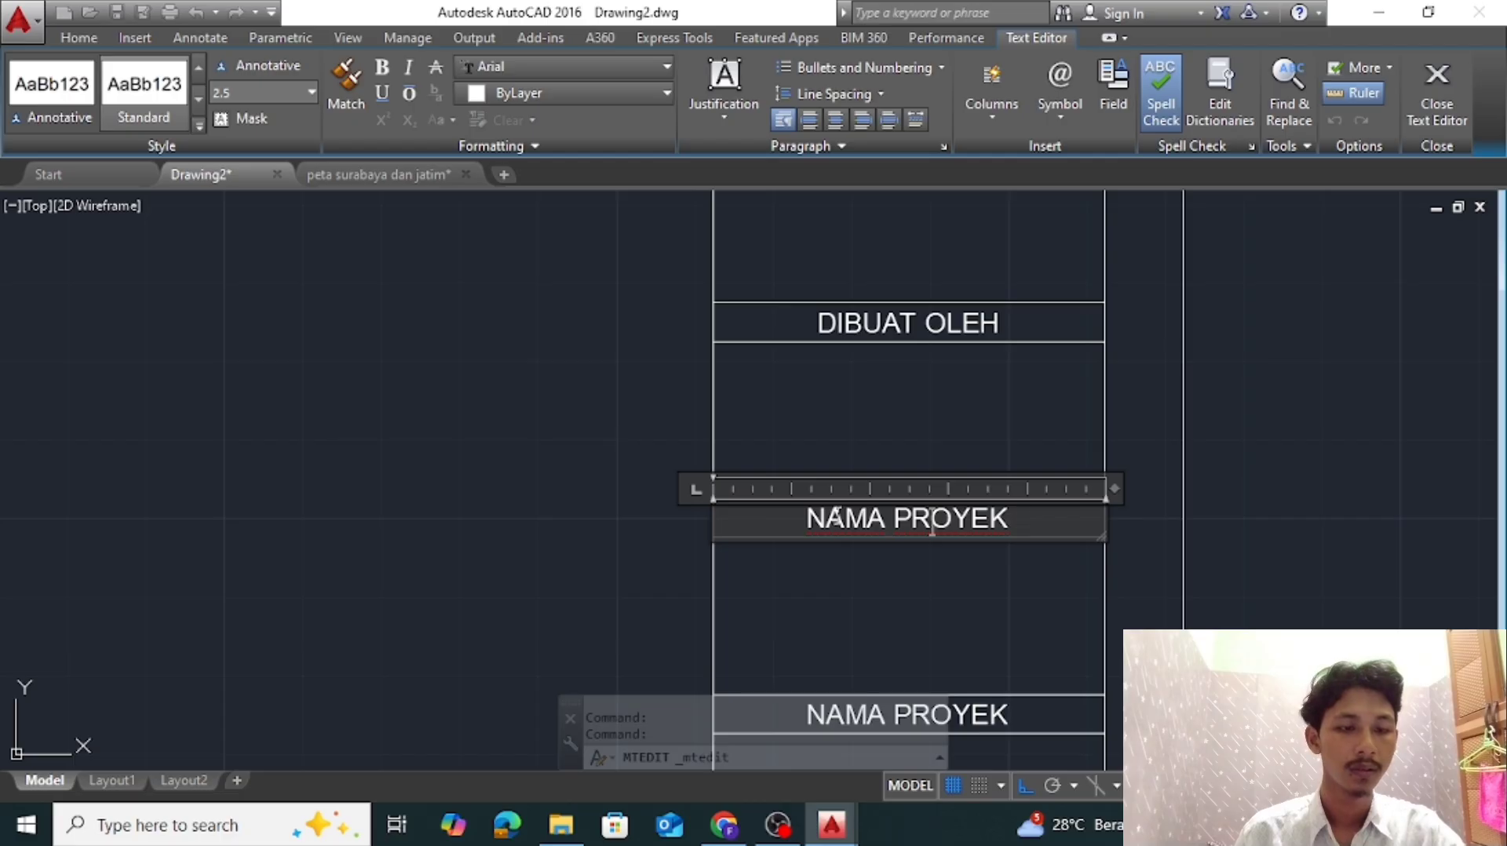
{"action": "left_click", "coordinate": [851, 573]}
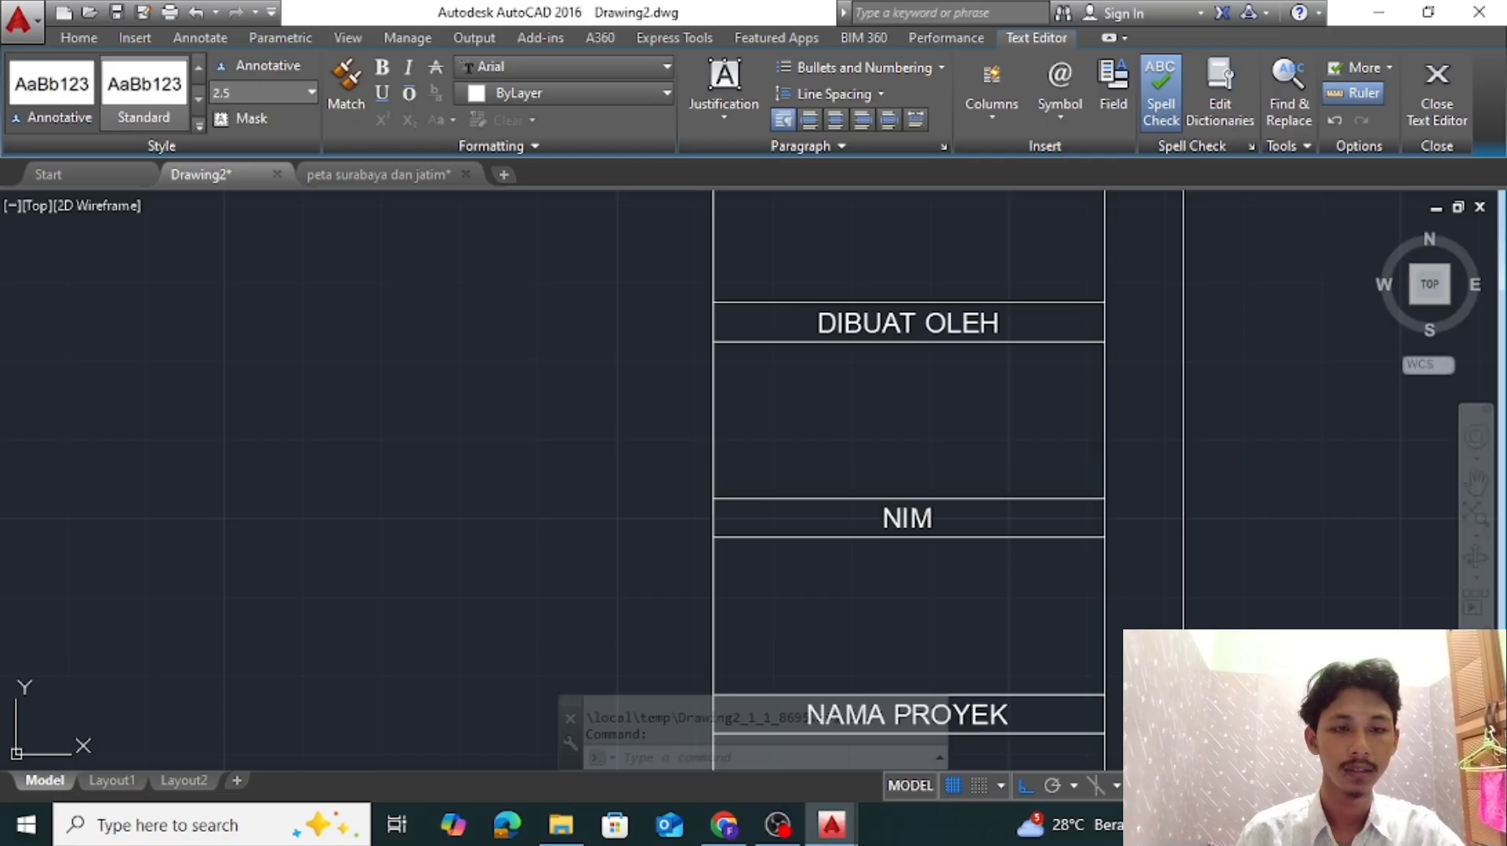
Check the reference title block again and draw a vertical polyline in Drawing2 halving the fourth label strip and the cell below it
{"action": "scroll", "coordinate": [915, 352], "scroll_direction": "down", "scroll_amount": 2}
{"action": "left_click", "coordinate": [353, 174]}
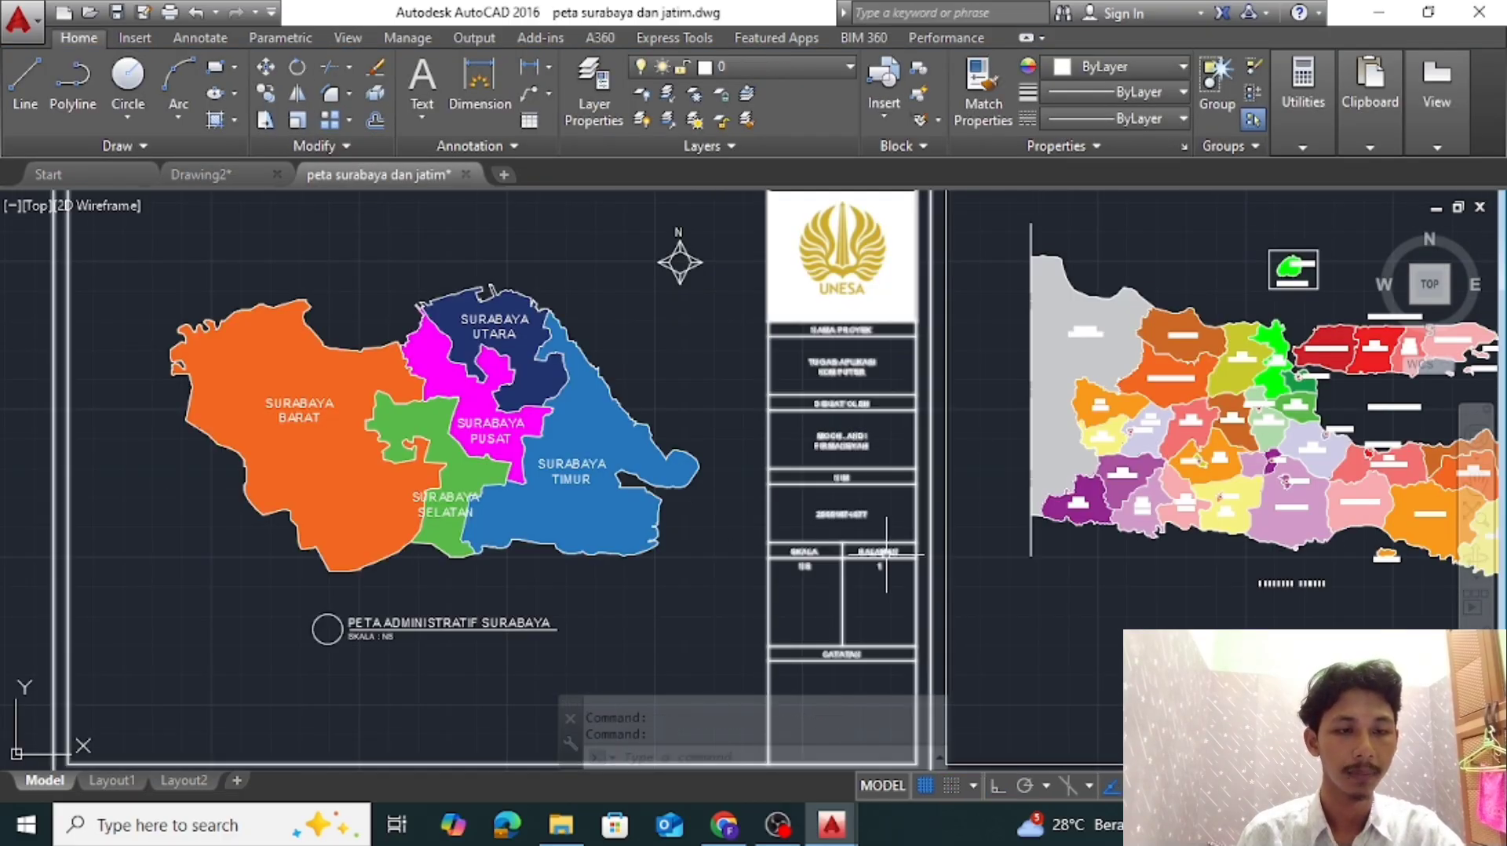
{"action": "left_click", "coordinate": [200, 174]}
{"action": "mouse_move", "coordinate": [989, 455]}
{"action": "middle_mouse_down"}
{"action": "mouse_move", "coordinate": [995, 304]}
{"action": "mouse_move", "coordinate": [1034, 347]}
{"action": "middle_mouse_up"}
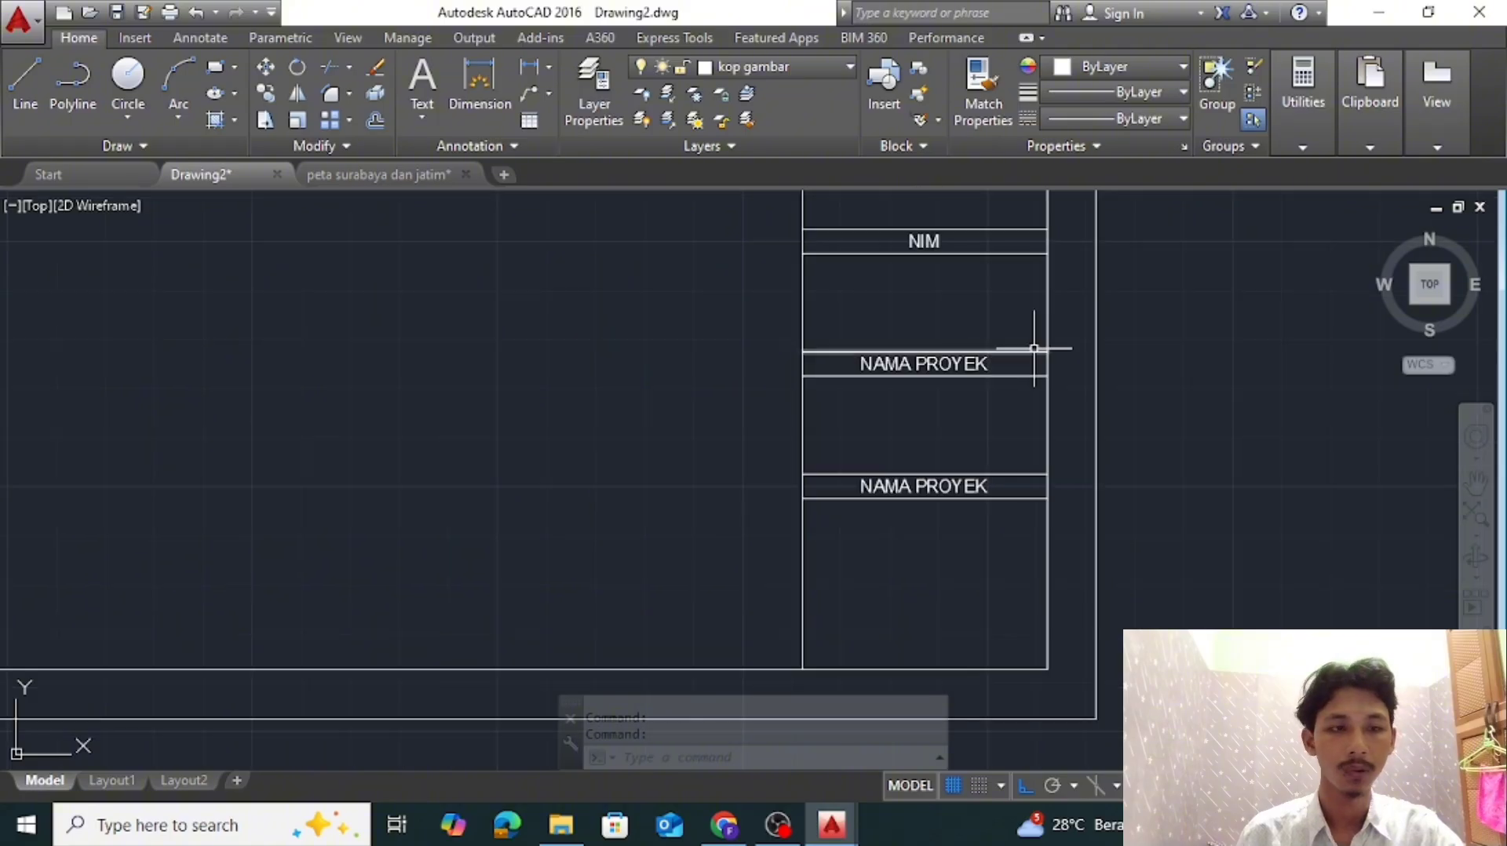
{"action": "left_click", "coordinate": [72, 86]}
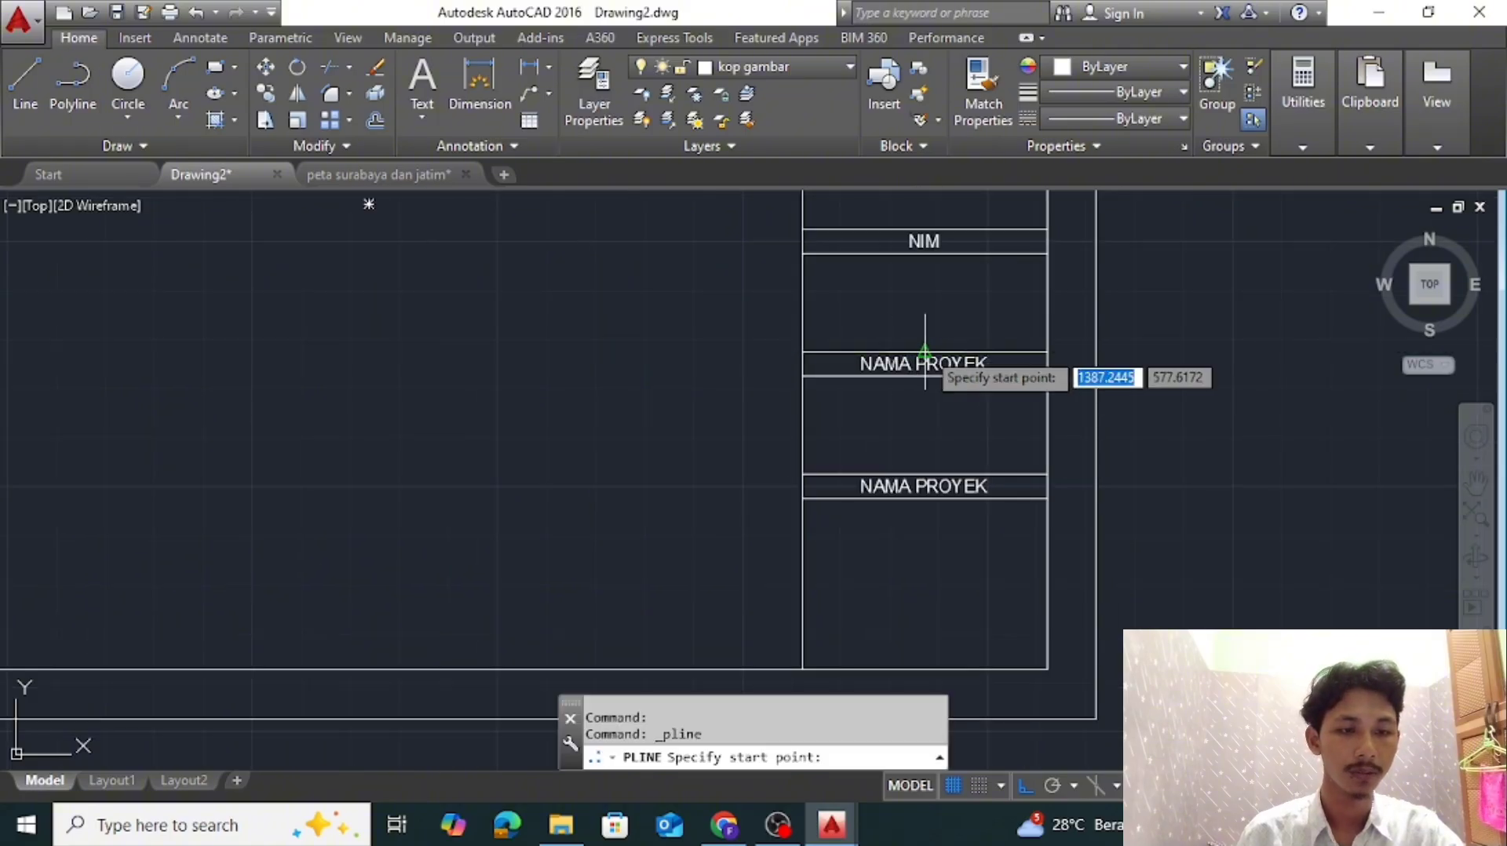
{"action": "scroll", "coordinate": [924, 352], "scroll_direction": "up", "scroll_amount": 2}
{"action": "left_click", "coordinate": [925, 352]}
{"action": "left_click", "coordinate": [924, 547]}
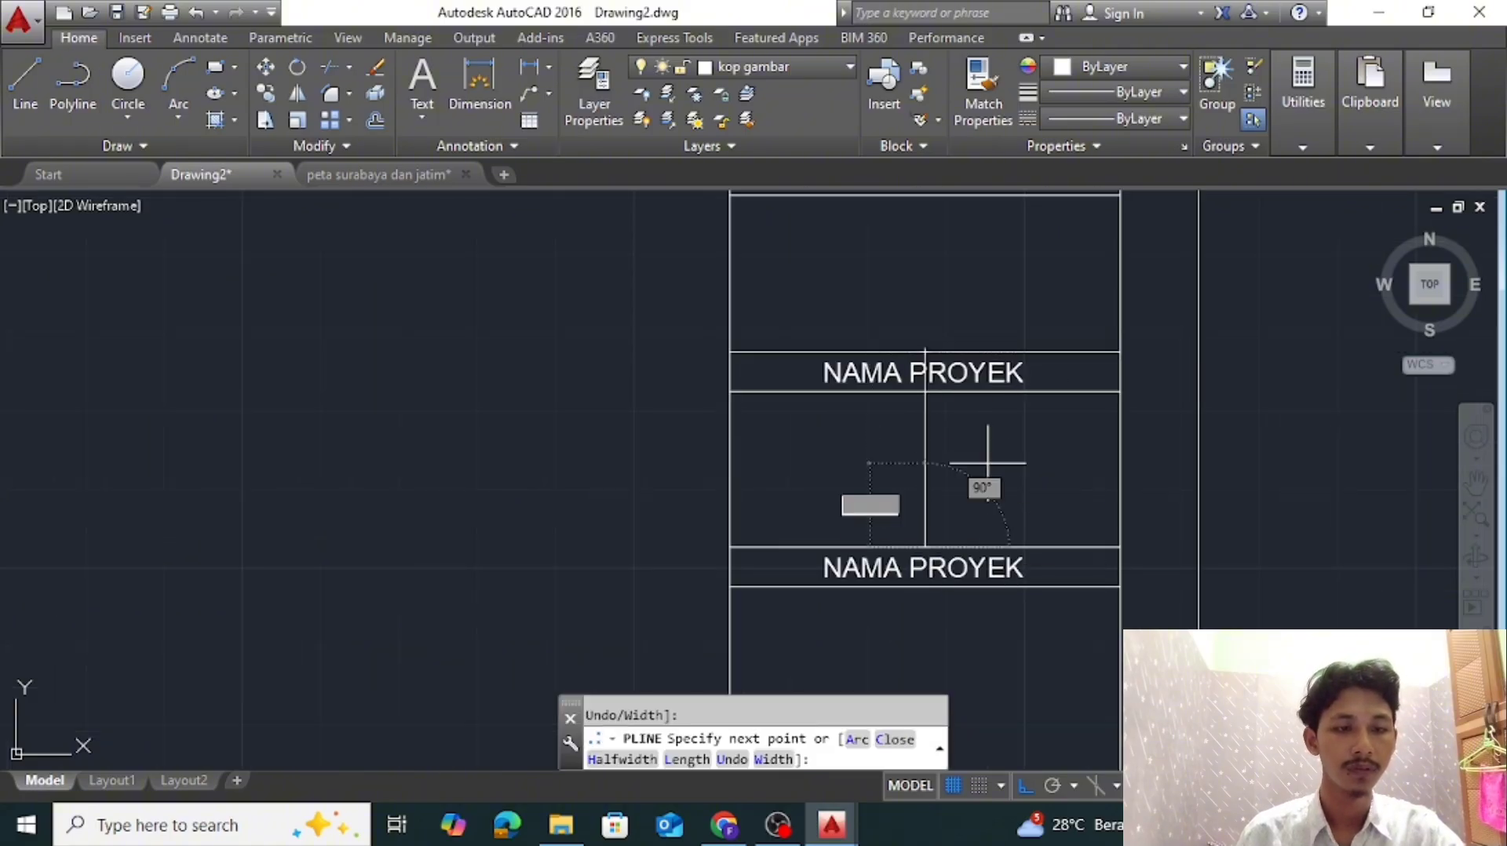
{"action": "key", "text": "Escape"}
Draw a helper rectangle over the left half of the fourth label strip
{"action": "middle_click_drag", "start_coordinate": [987, 453], "coordinate": [942, 480]}
{"action": "left_click", "coordinate": [926, 397]}
{"action": "scroll", "coordinate": [938, 447], "scroll_direction": "down", "scroll_amount": 2}
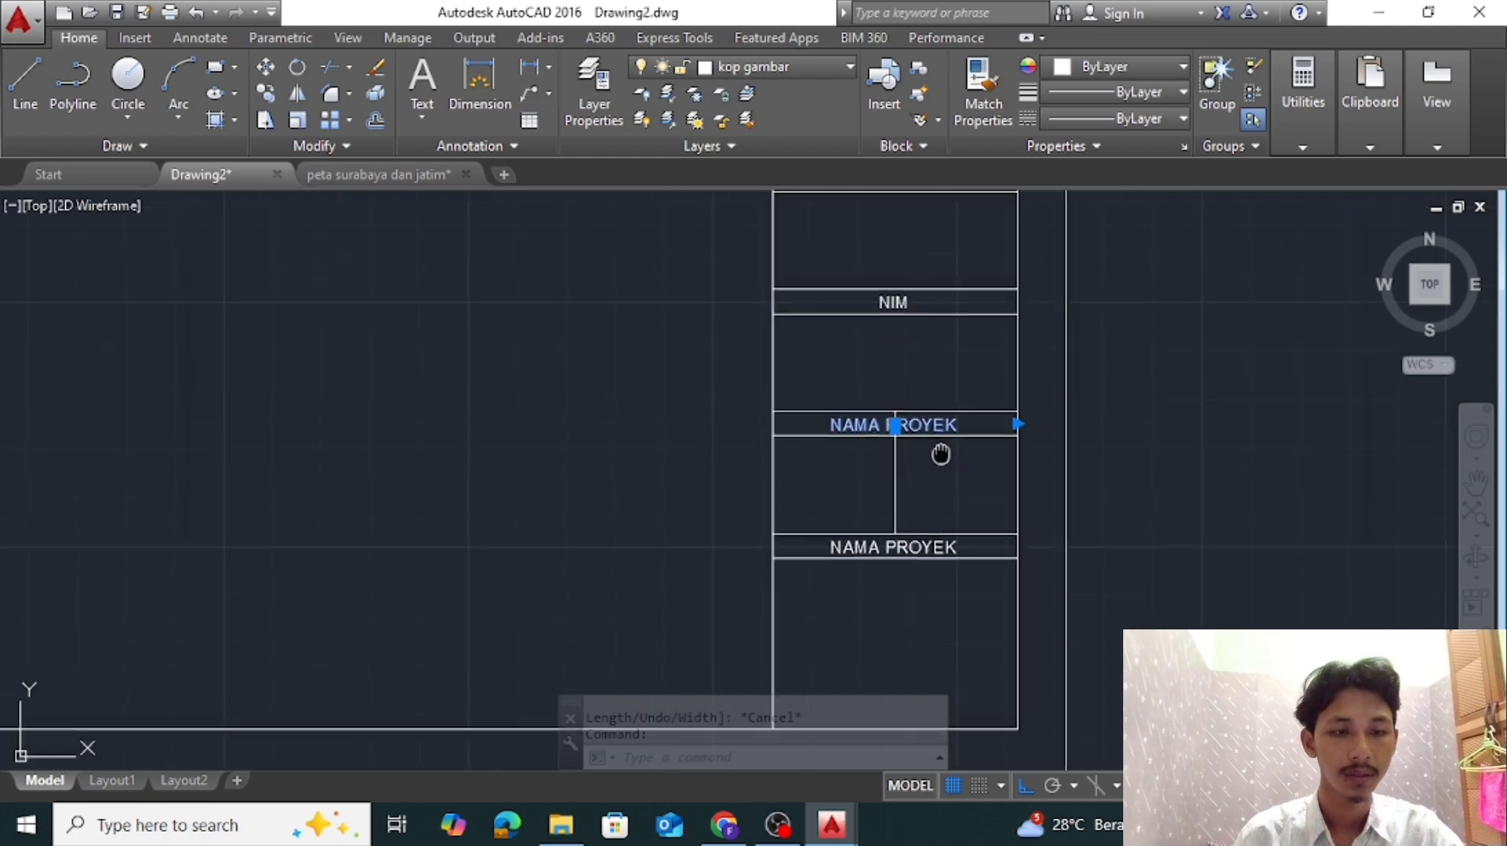
{"action": "scroll", "coordinate": [944, 507], "scroll_direction": "up", "scroll_amount": 2}
{"action": "left_click", "coordinate": [214, 67]}
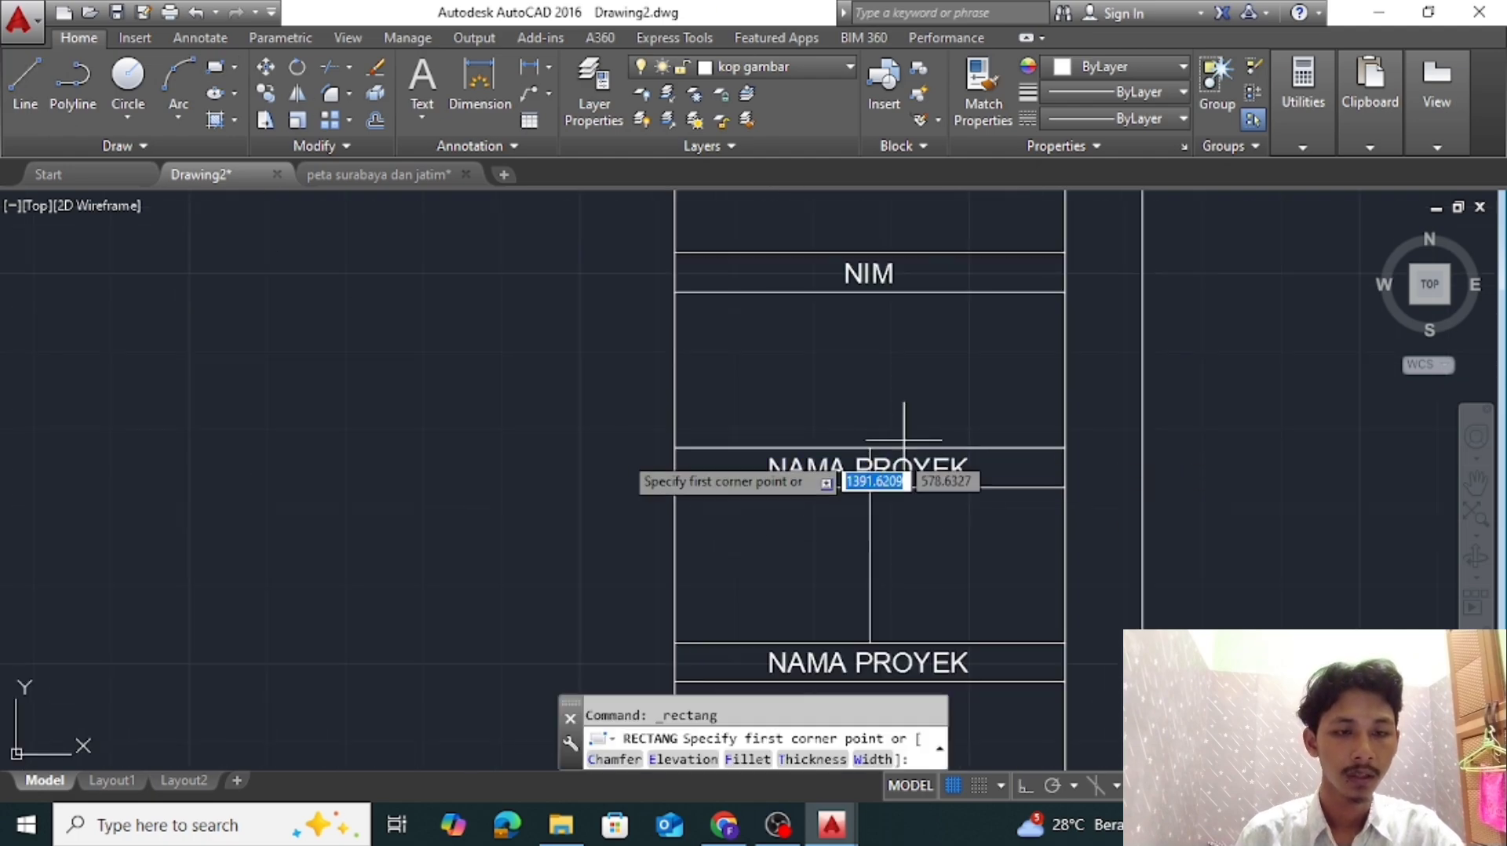
{"action": "left_click", "coordinate": [675, 448]}
{"action": "left_click", "coordinate": [871, 489]}
{"action": "key", "text": "Escape"}
Move the fourth strip's label to the center of its left half and narrow the text frame to that half's width
{"action": "left_click", "coordinate": [836, 464]}
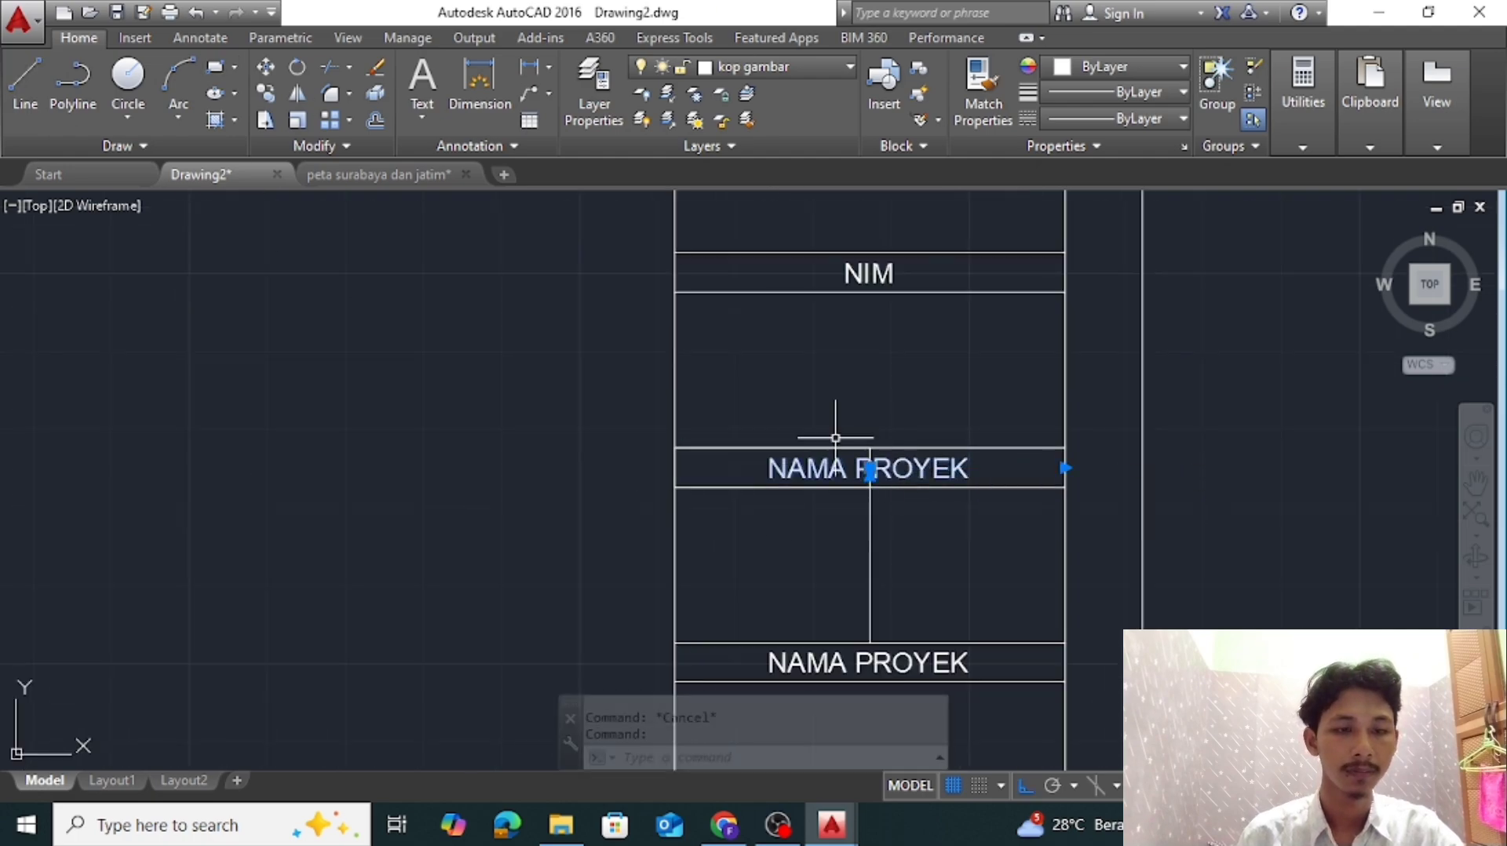
{"action": "scroll", "coordinate": [837, 438], "scroll_direction": "up", "scroll_amount": 2}
{"action": "left_click", "coordinate": [889, 485]}
{"action": "key", "text": "F8"}
{"action": "left_click", "coordinate": [734, 487]}
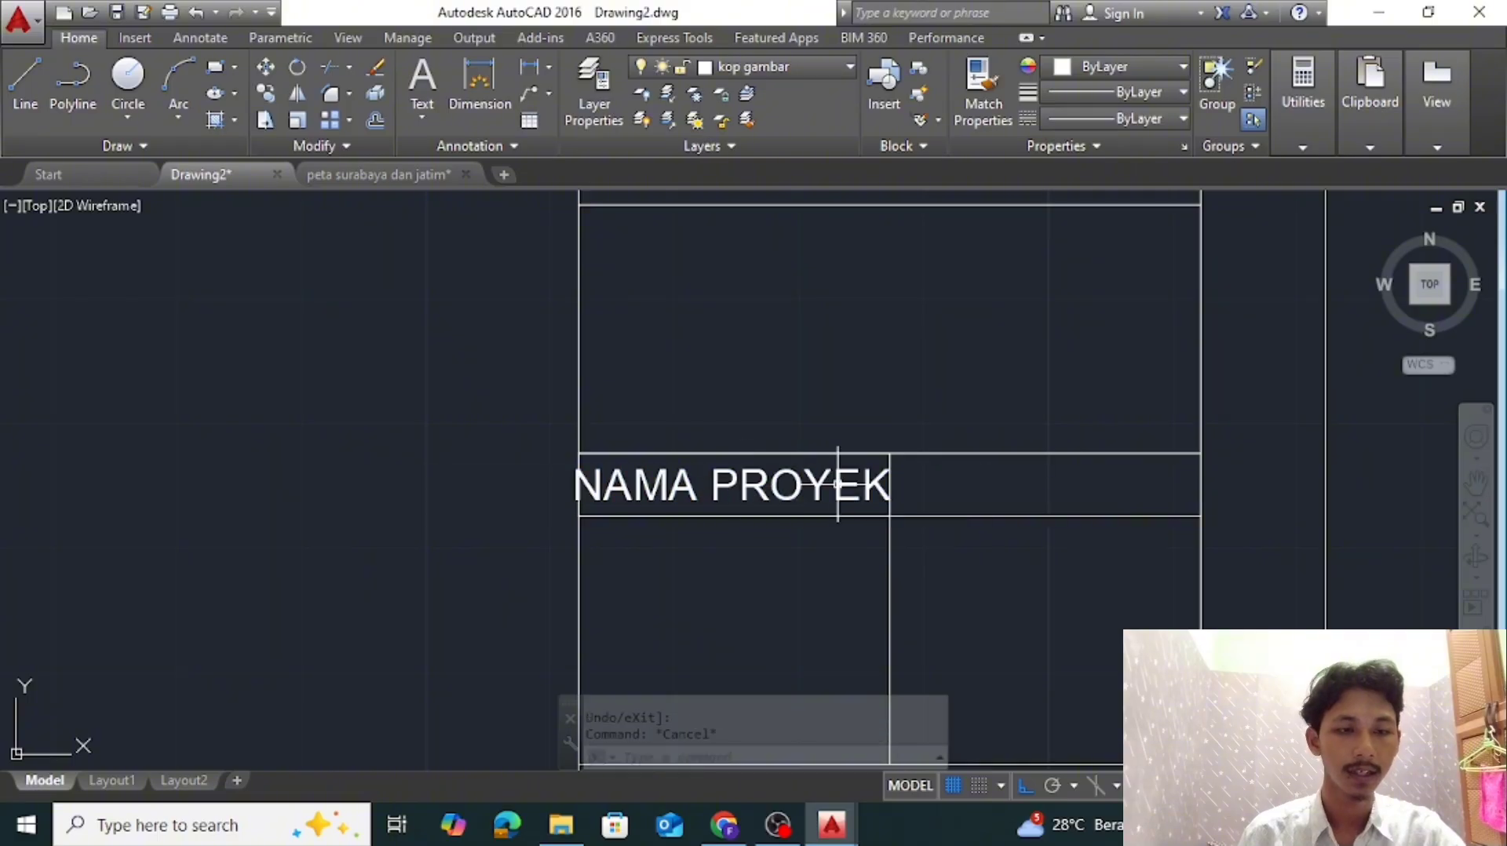
{"action": "left_click", "coordinate": [1045, 484]}
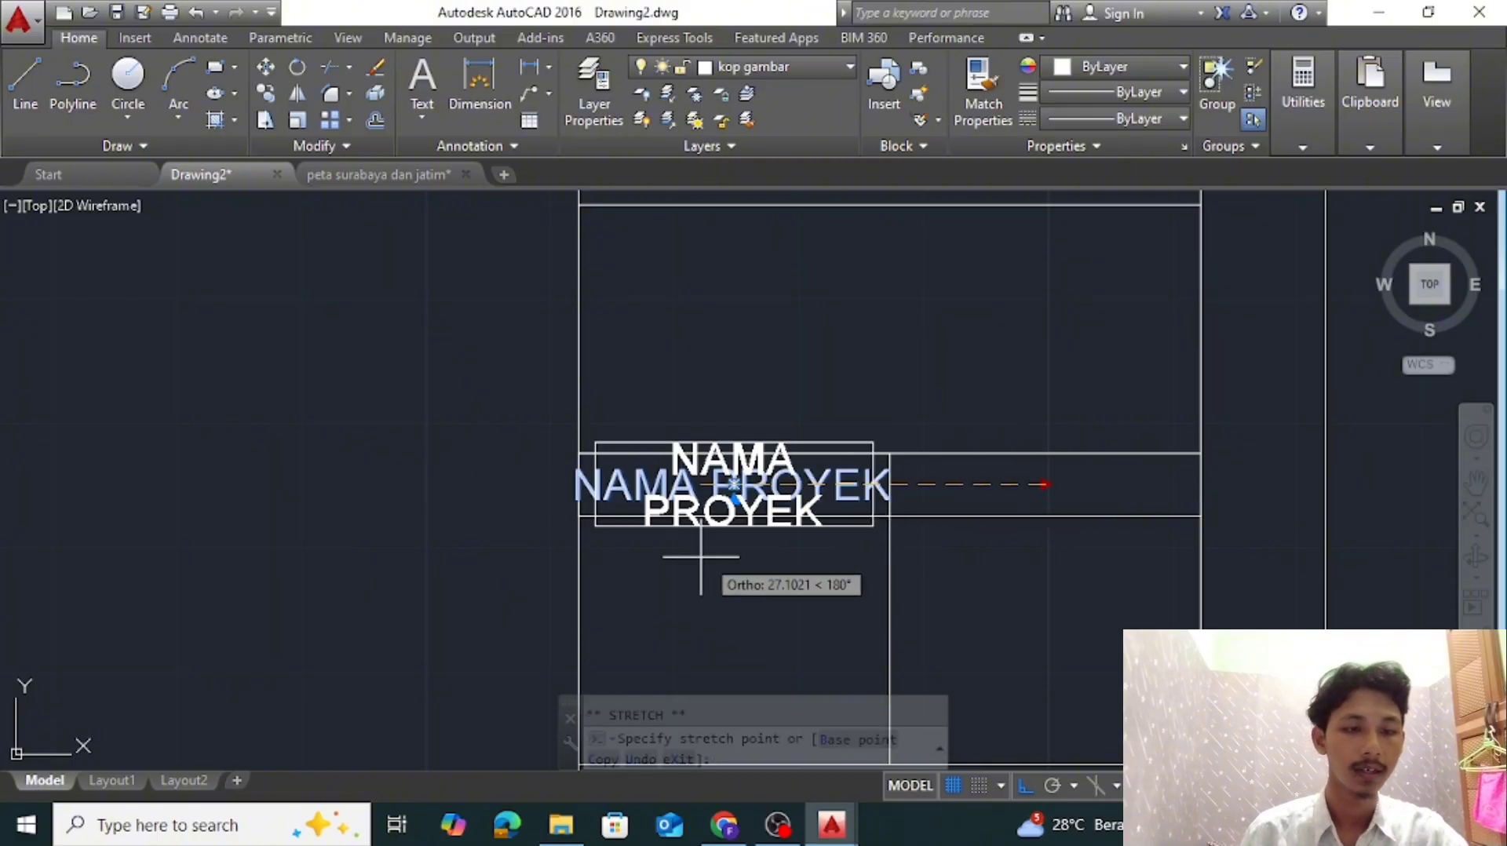
Change the label in the fourth strip's left half to SKALA and erase the helper rectangle around it
{"action": "double_click", "coordinate": [785, 510]}
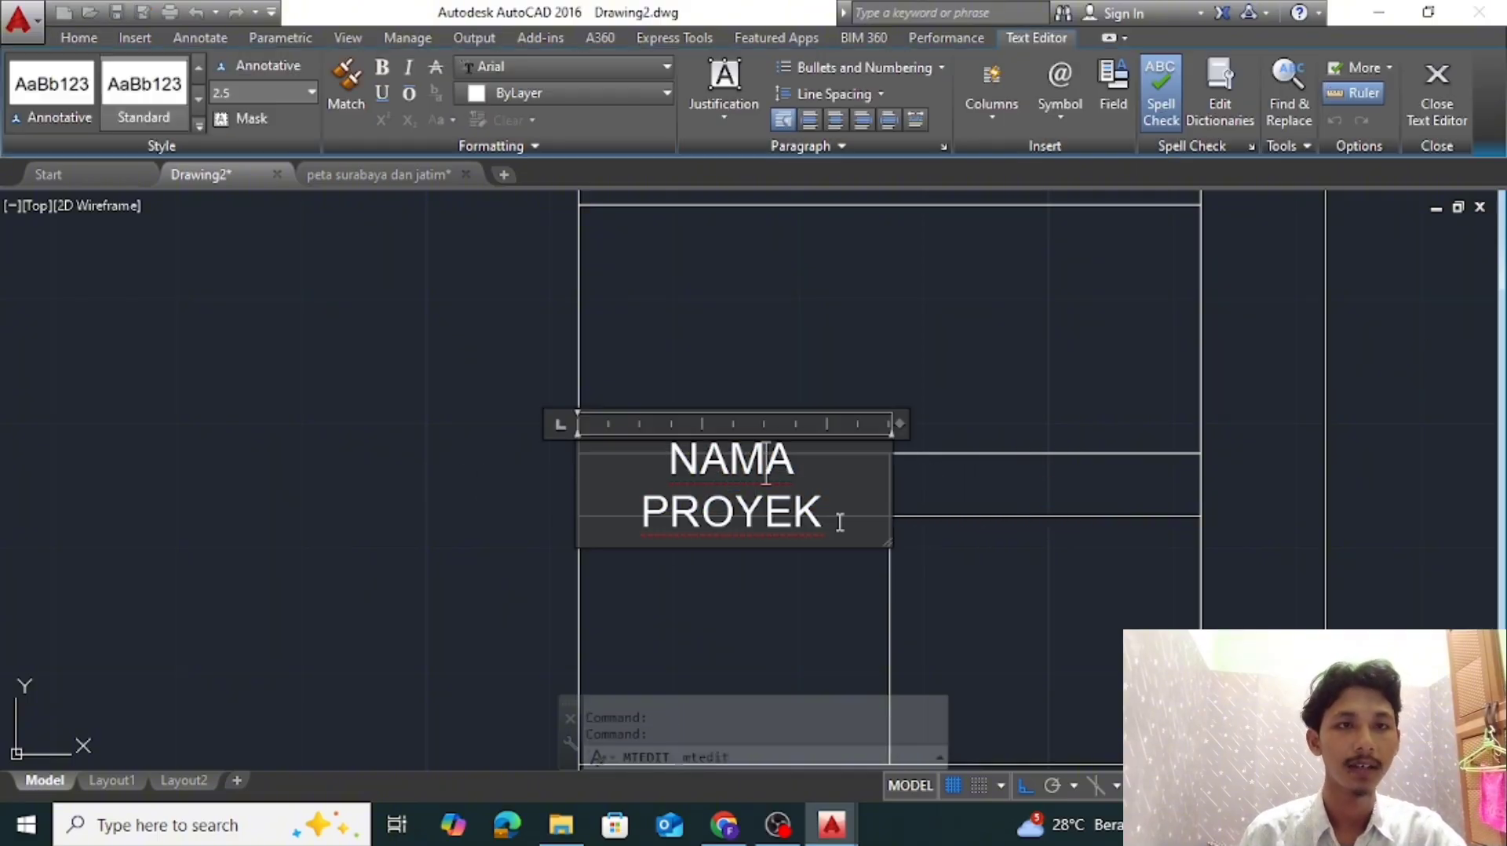
{"action": "left_click_drag", "start_coordinate": [841, 515], "coordinate": [690, 481]}
{"action": "type", "text": "SKALA"}
{"action": "left_click", "coordinate": [869, 472]}
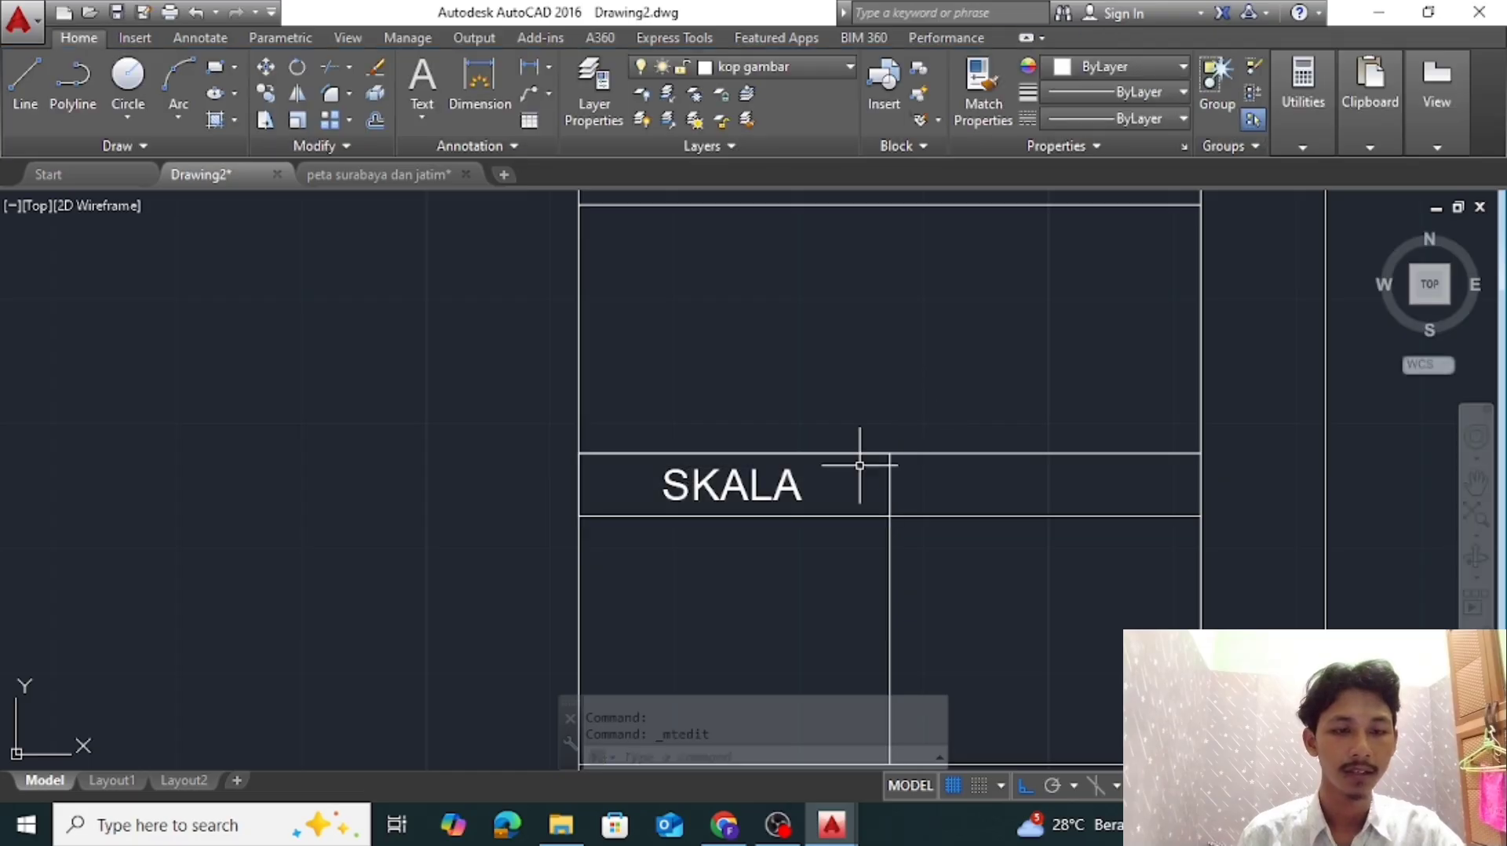
{"action": "left_click", "coordinate": [857, 455]}
{"action": "key", "text": "Return"}
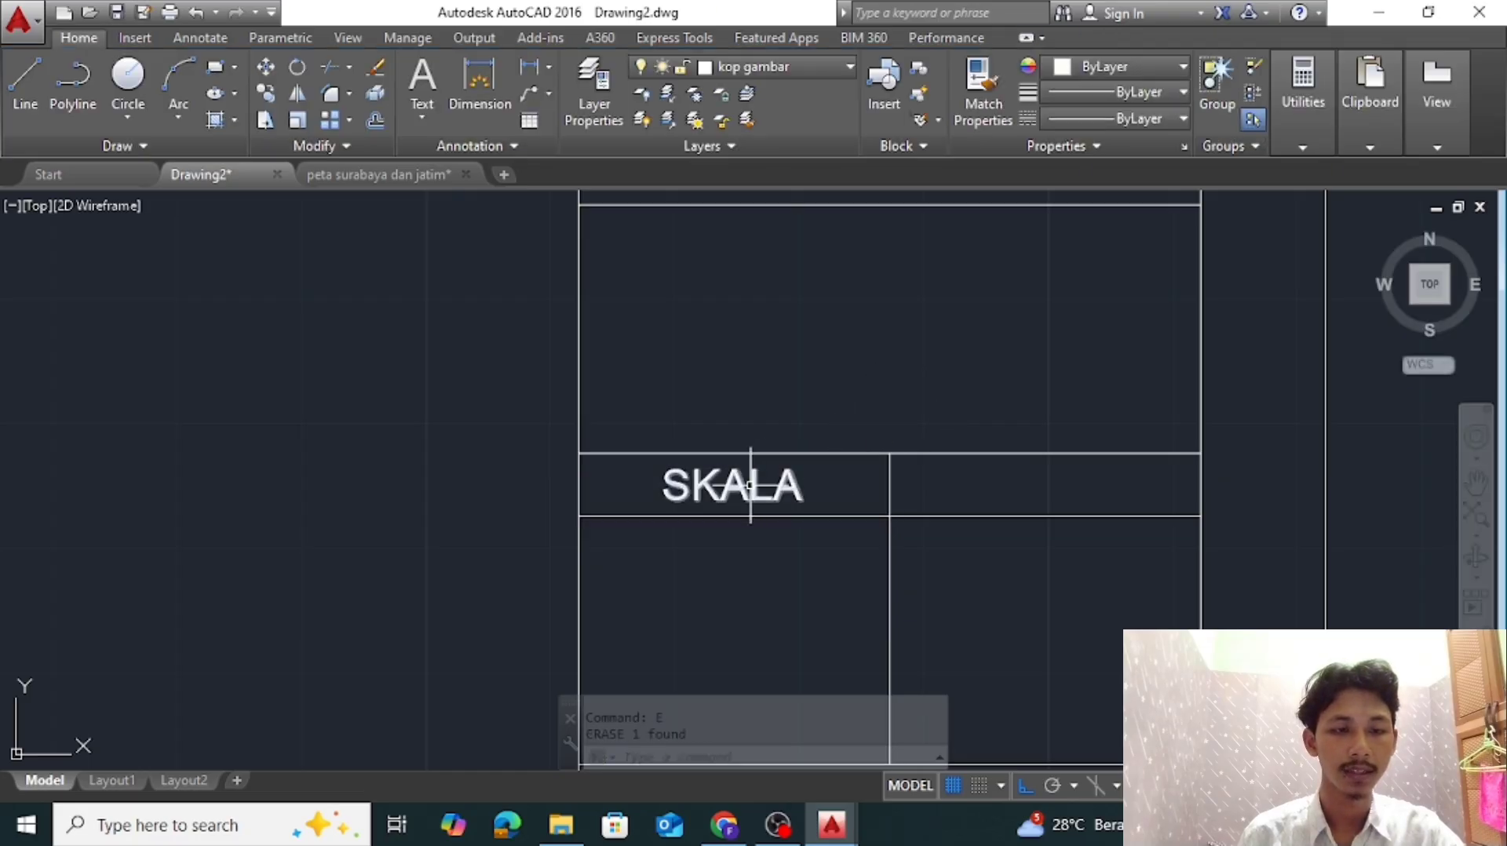
Copy the SKALA label into the right half of the fourth label strip, using the left half's lower corners as reference points
{"action": "right_click", "coordinate": [751, 485]}
{"action": "left_click", "coordinate": [793, 440]}
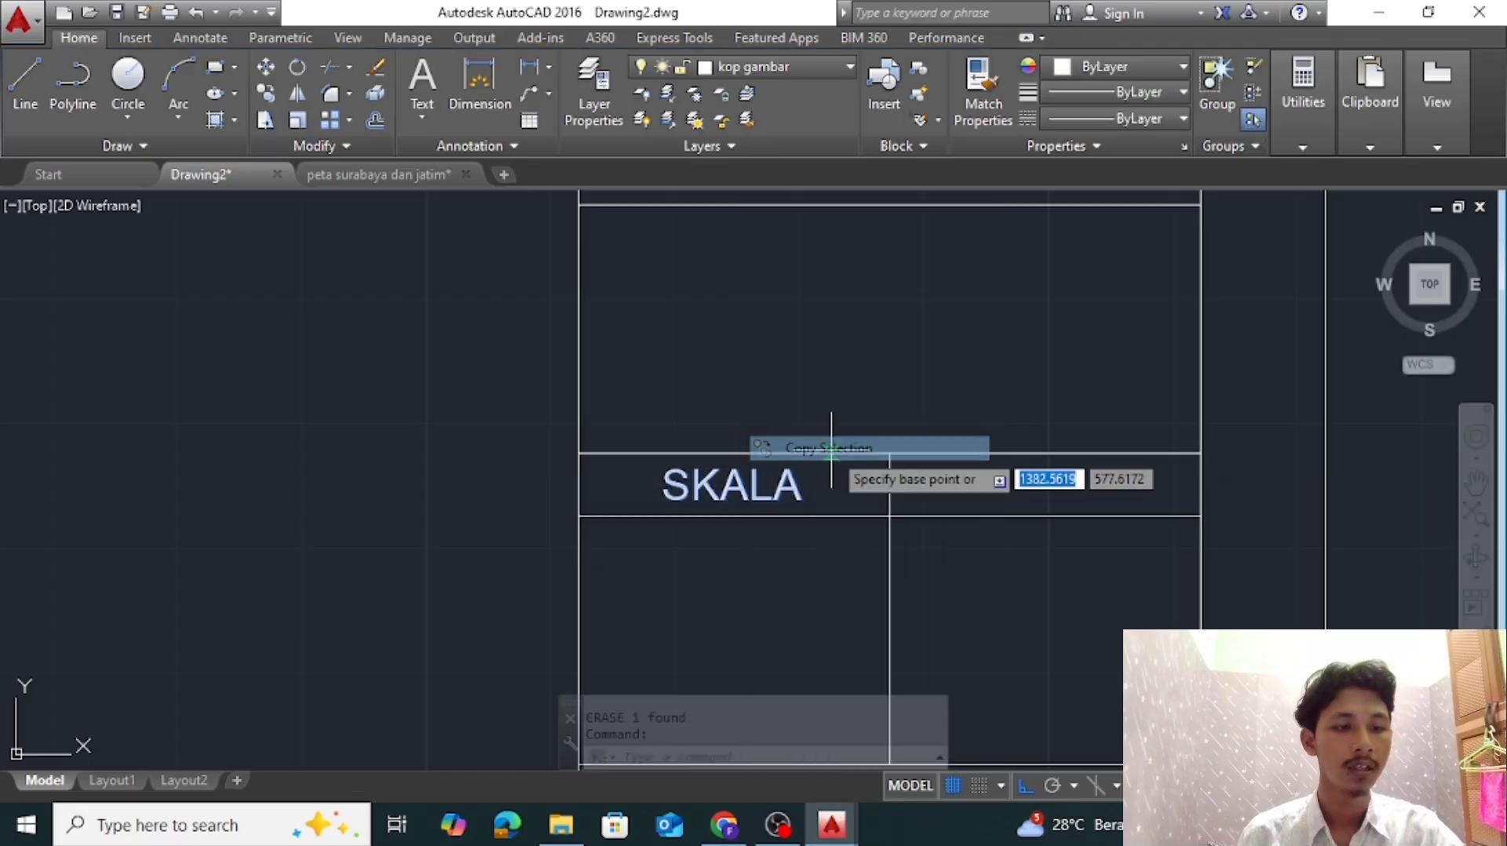
{"action": "left_click", "coordinate": [579, 516]}
{"action": "left_click", "coordinate": [890, 515]}
{"action": "key", "text": "Escape"}
Check the reference title block and change the copied label in the fourth strip's right half to HALAMAN
{"action": "left_click", "coordinate": [1072, 484]}
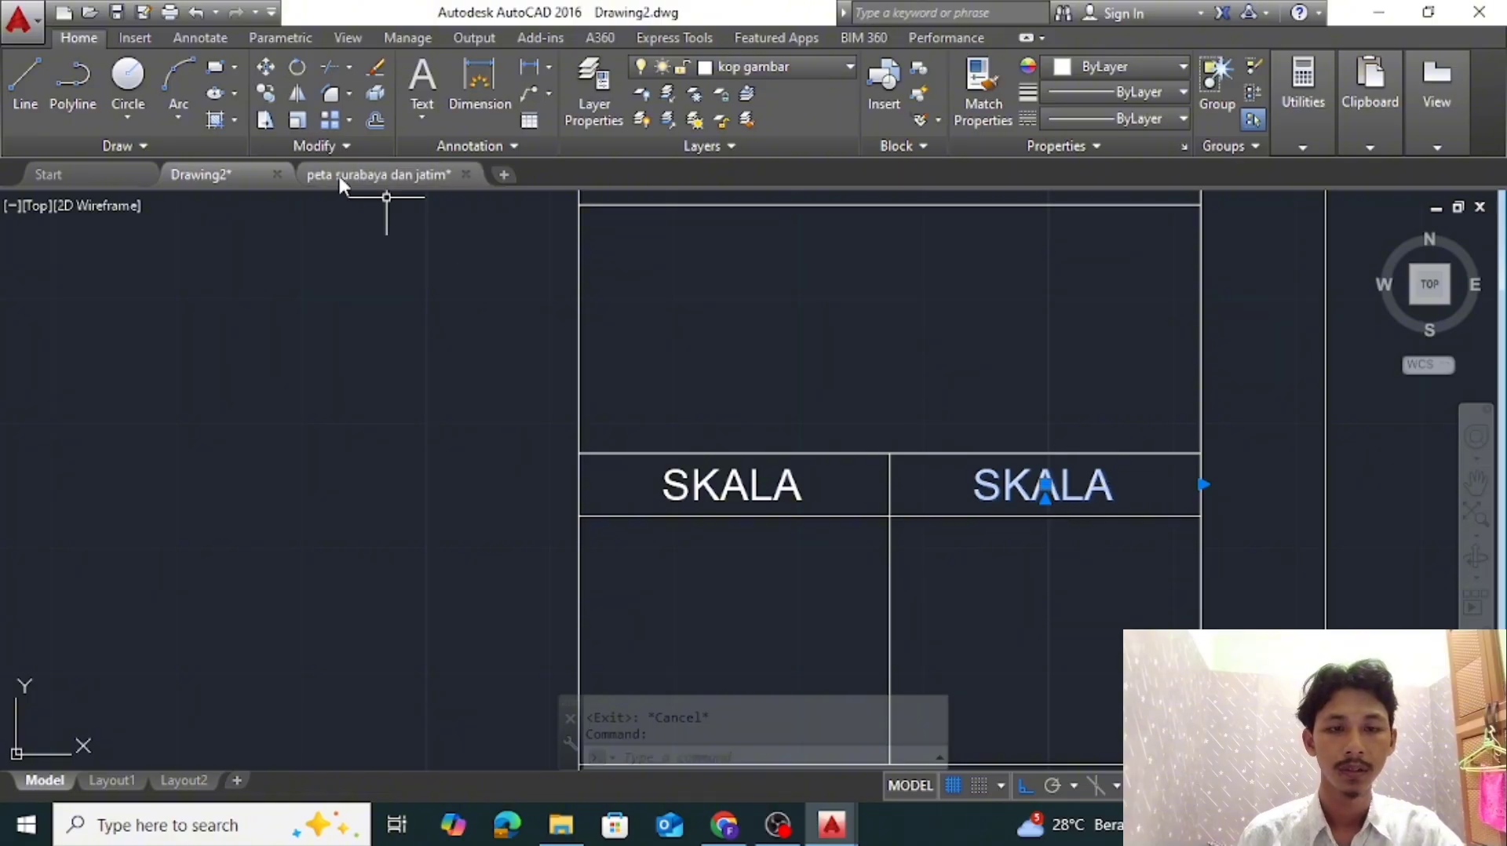
{"action": "left_click", "coordinate": [339, 177]}
{"action": "left_click", "coordinate": [246, 176]}
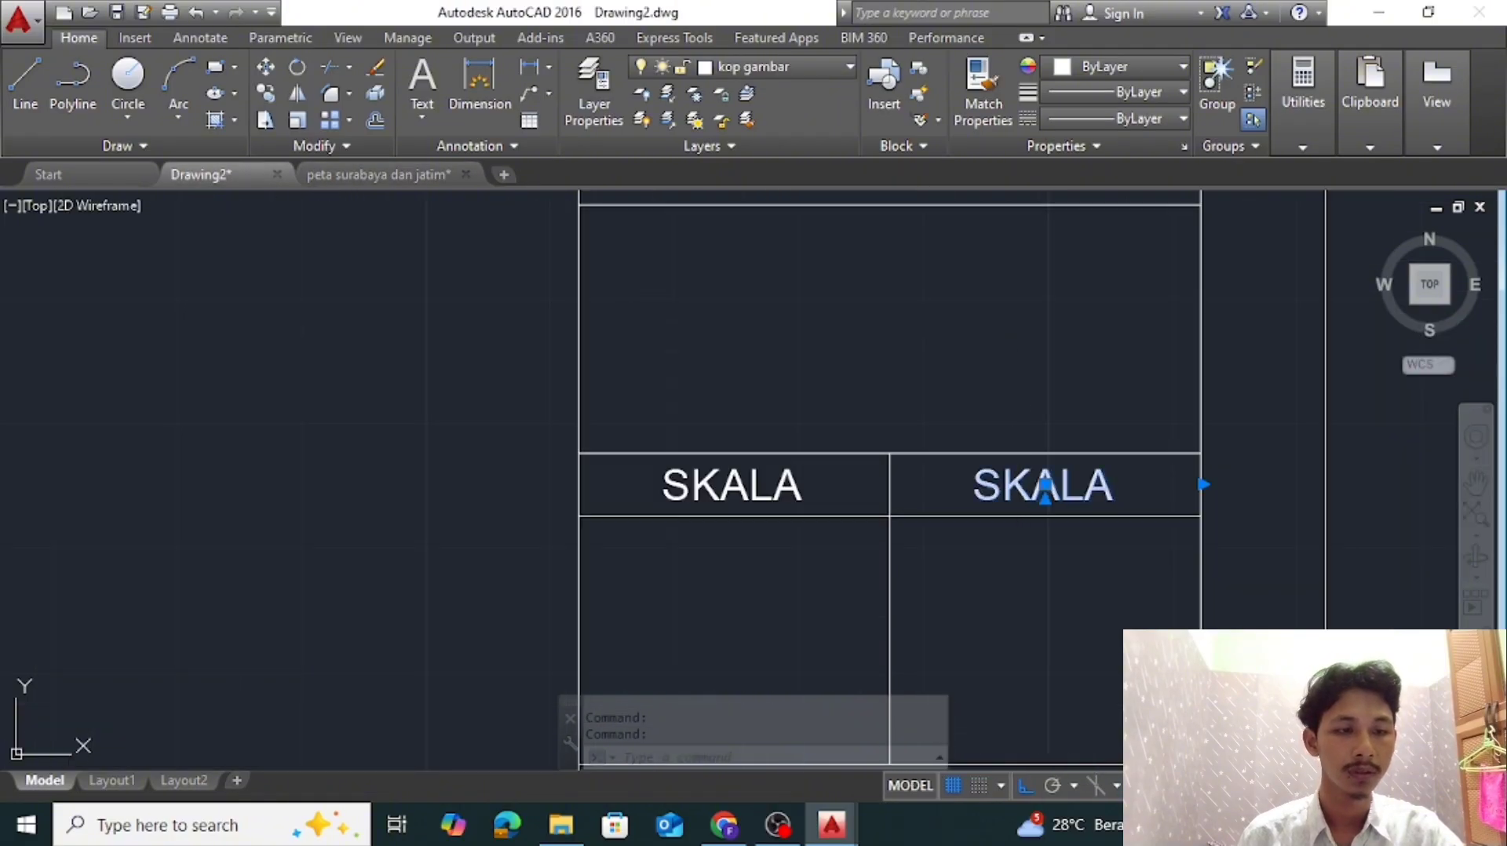
{"action": "double_click", "coordinate": [1115, 482]}
{"action": "type", "text": "HALAMAN"}
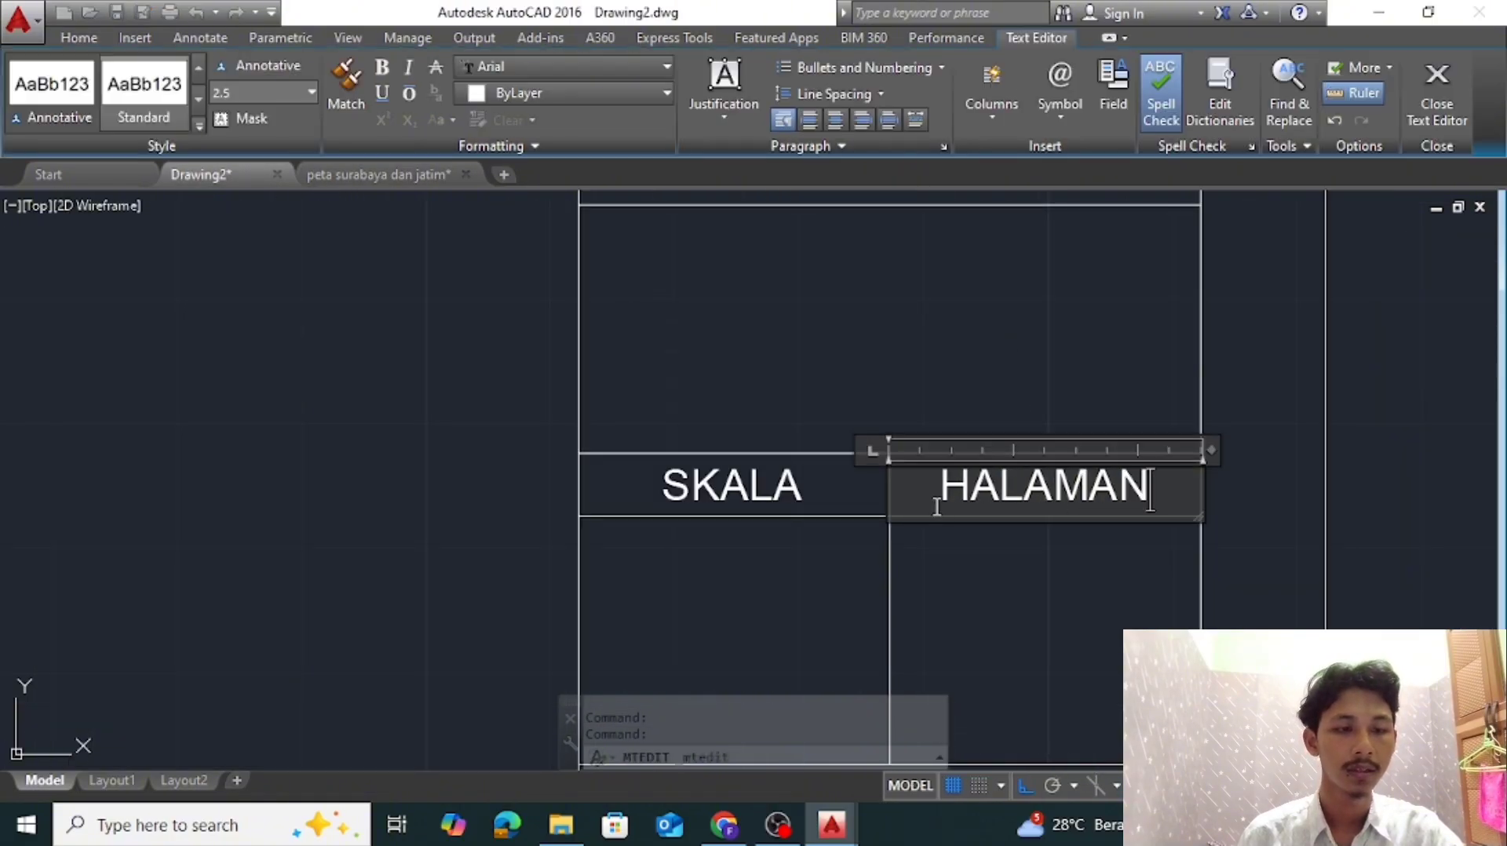
{"action": "left_click", "coordinate": [1056, 574]}
Change the label in the lowest strip of the title block to KETERANGAN
{"action": "scroll", "coordinate": [1061, 573], "scroll_direction": "down", "scroll_amount": 4}
{"action": "middle_click_drag", "start_coordinate": [1059, 575], "coordinate": [1041, 408]}
{"action": "scroll", "coordinate": [1017, 494], "scroll_direction": "up", "scroll_amount": 2}
{"action": "double_click", "coordinate": [1017, 490]}
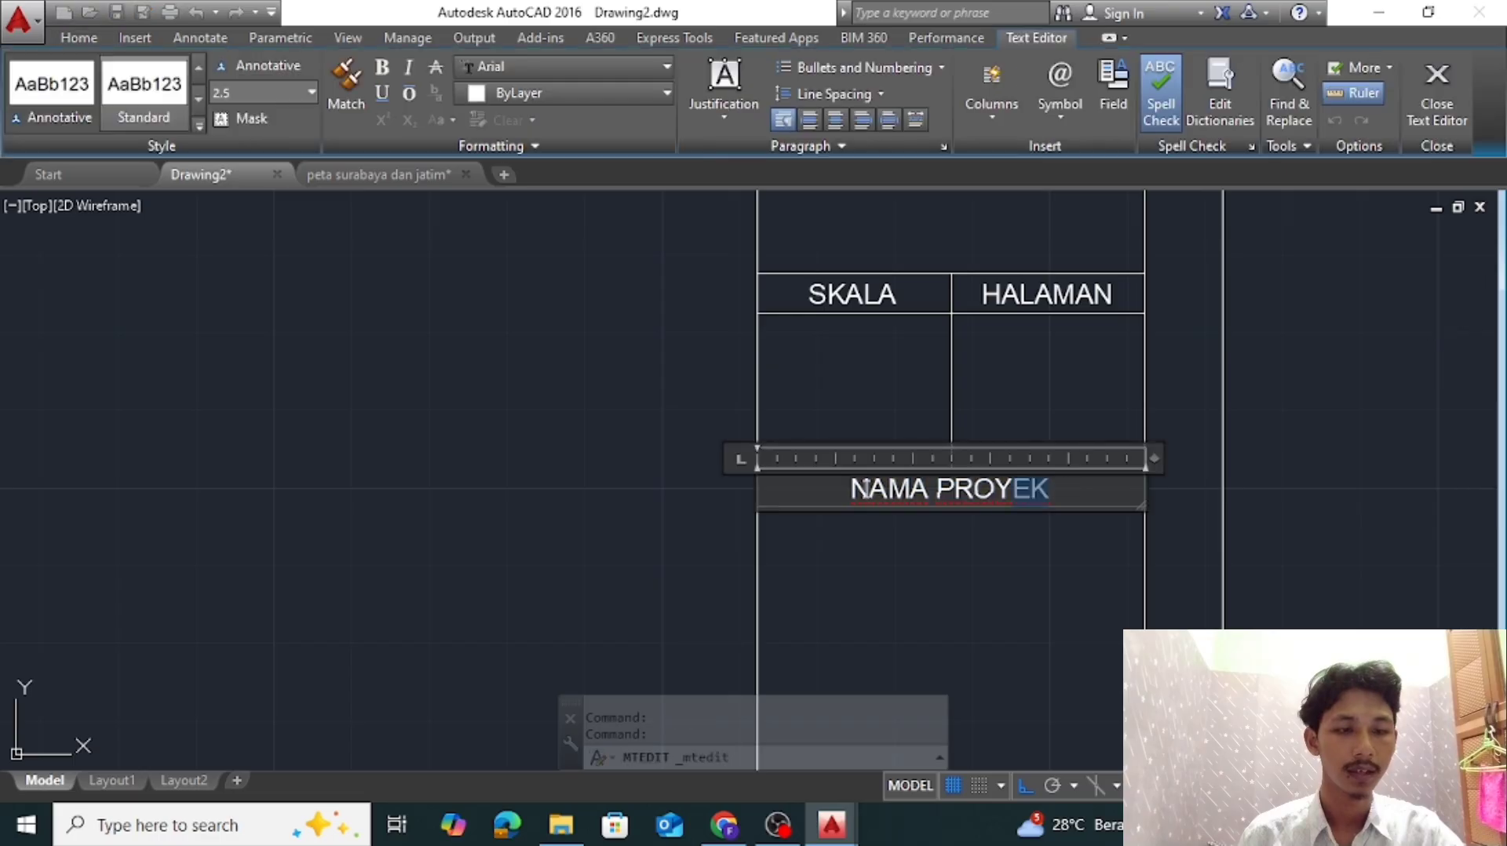
{"action": "type", "text": "KETERANGAN"}
{"action": "left_click", "coordinate": [975, 538]}
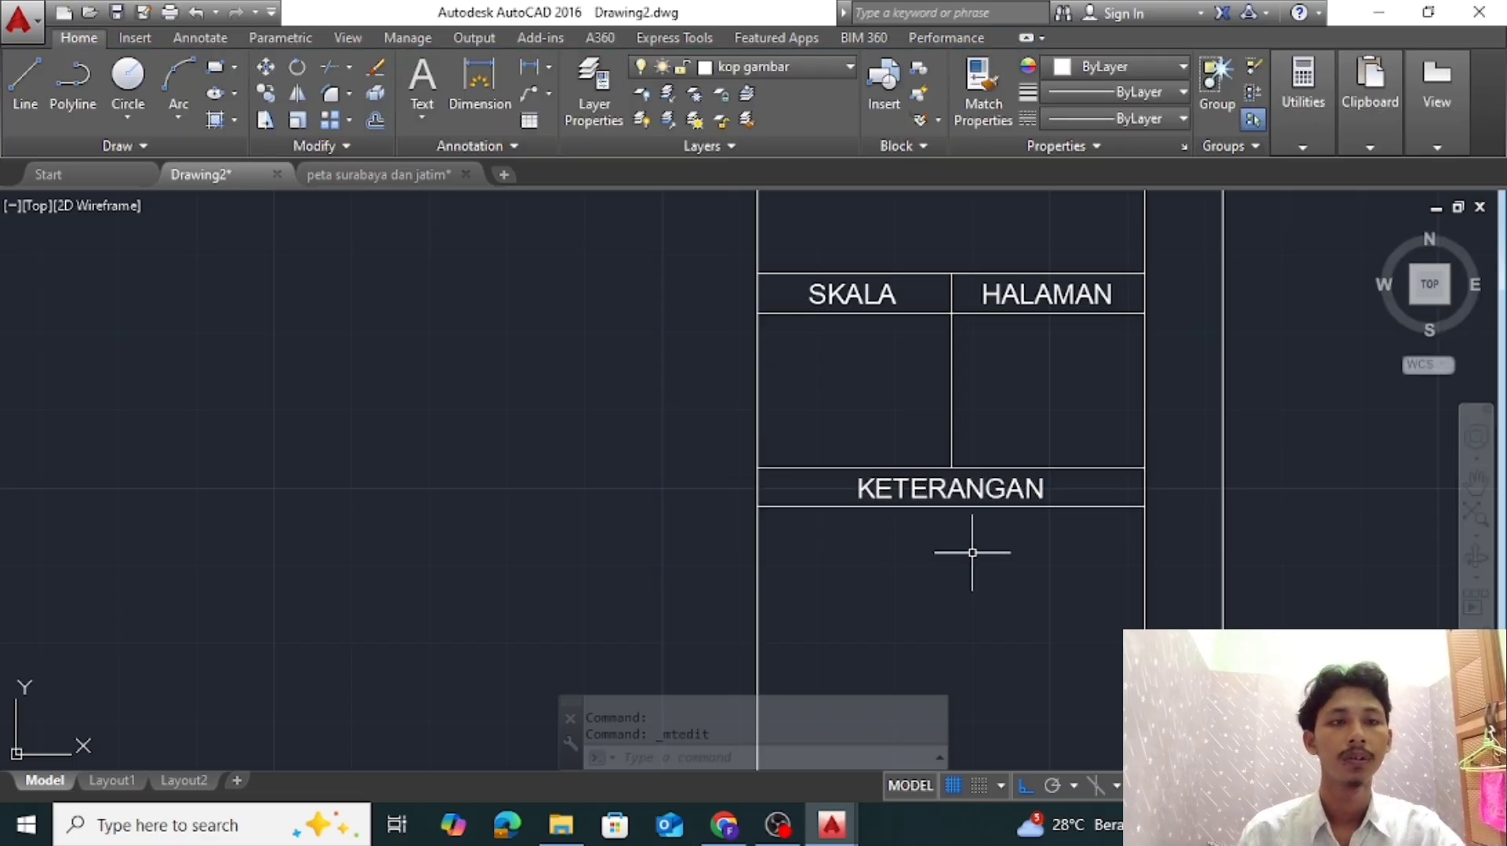
Compare the labelled title block with the one in the peta surabaya dan jatim drawing and return to Drawing2
{"action": "scroll", "coordinate": [1144, 484], "scroll_direction": "down", "scroll_amount": 5}
{"action": "scroll", "coordinate": [1144, 484], "scroll_direction": "up", "scroll_amount": 4}
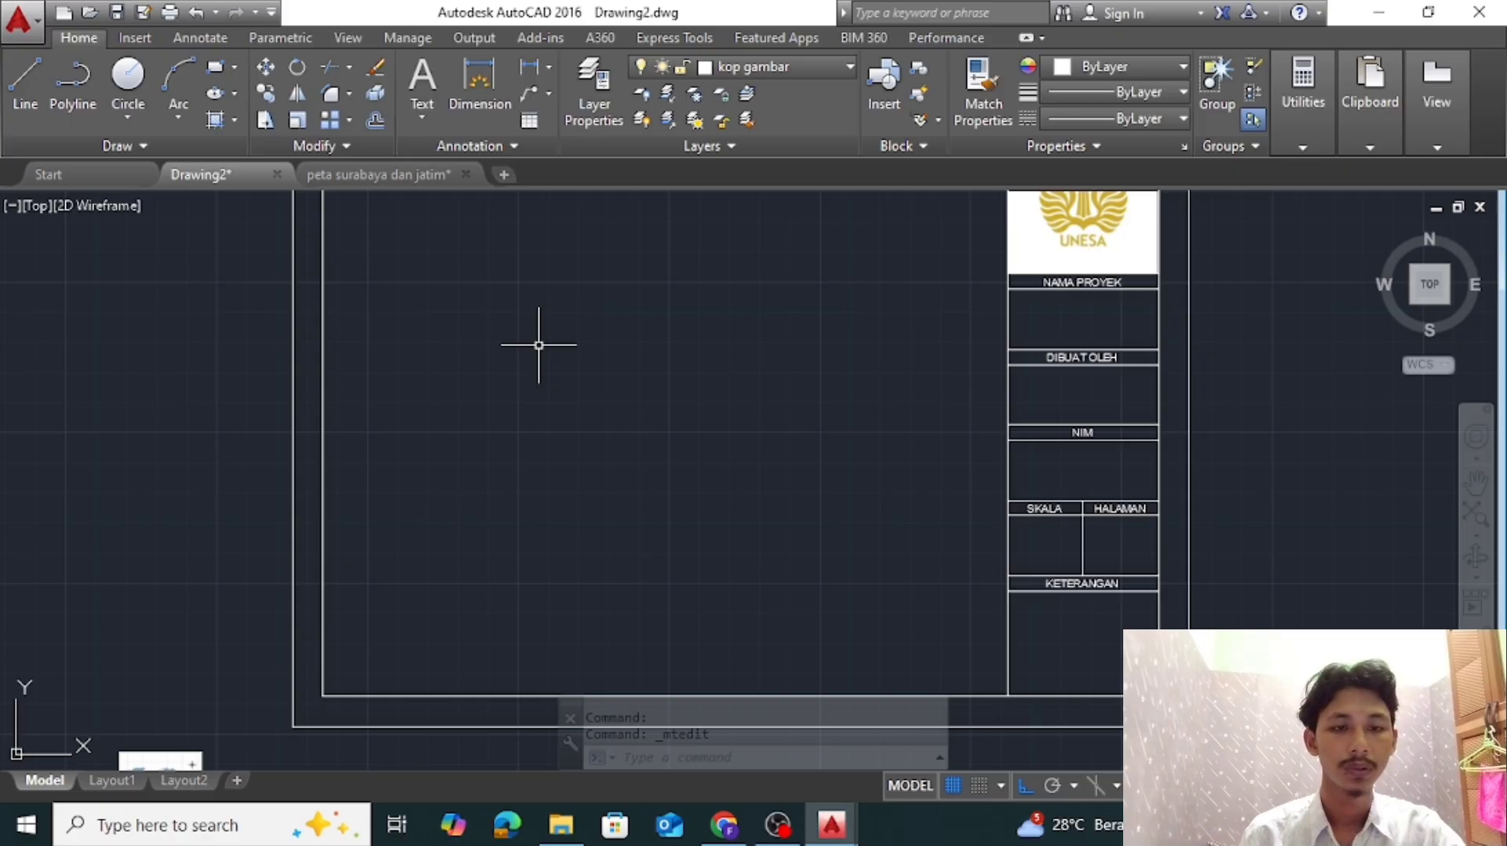
{"action": "left_click", "coordinate": [380, 175]}
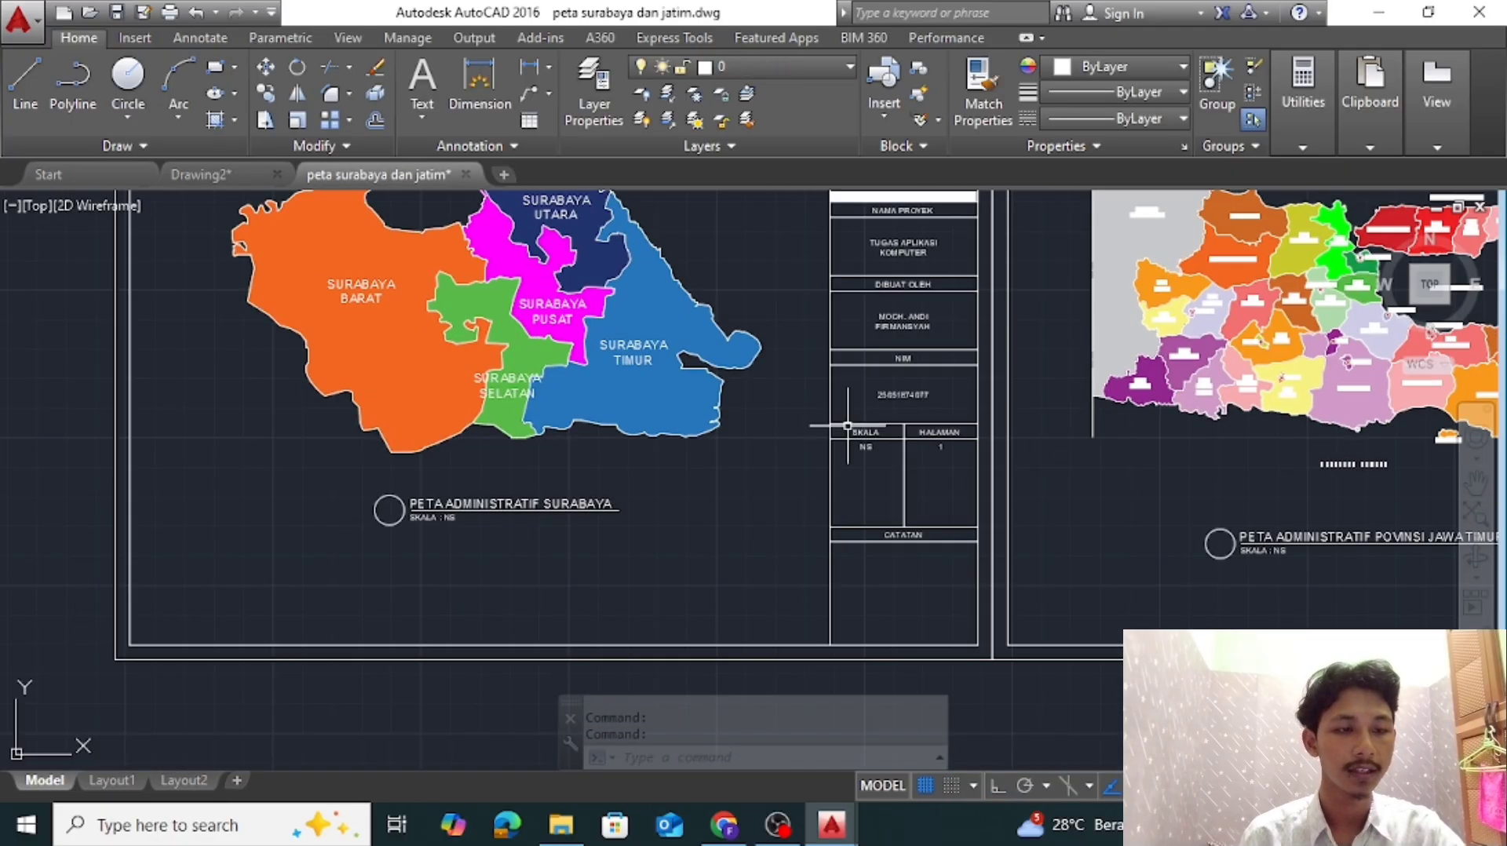
{"action": "left_click", "coordinate": [202, 174]}
Set the text height of all six title block labels, from NAMA PROYEK to KETERANGAN, to 2
{"action": "scroll", "coordinate": [1103, 290], "scroll_direction": "up", "scroll_amount": 4}
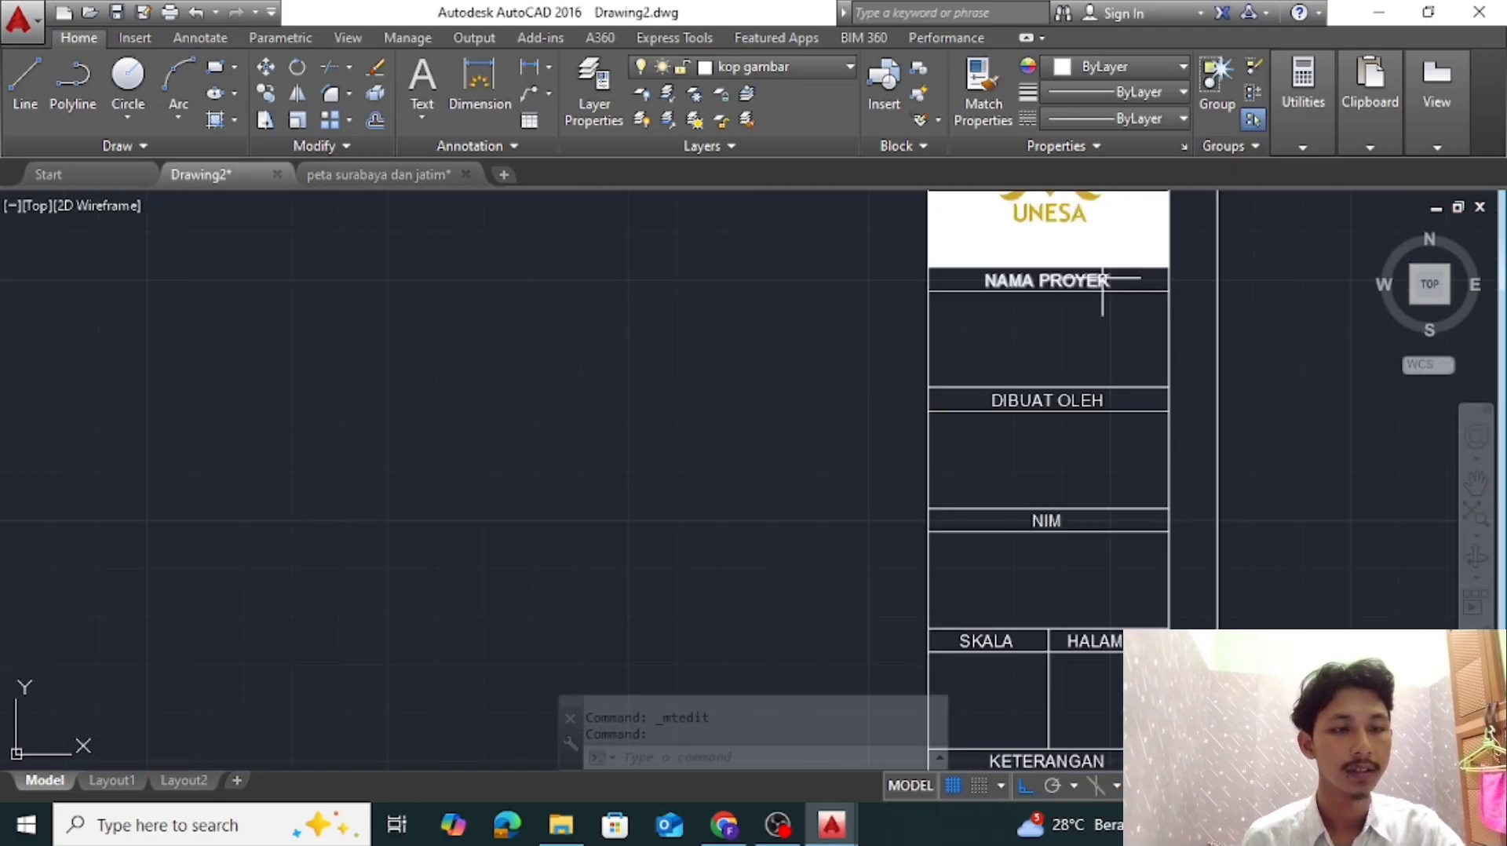
{"action": "left_click", "coordinate": [1101, 277]}
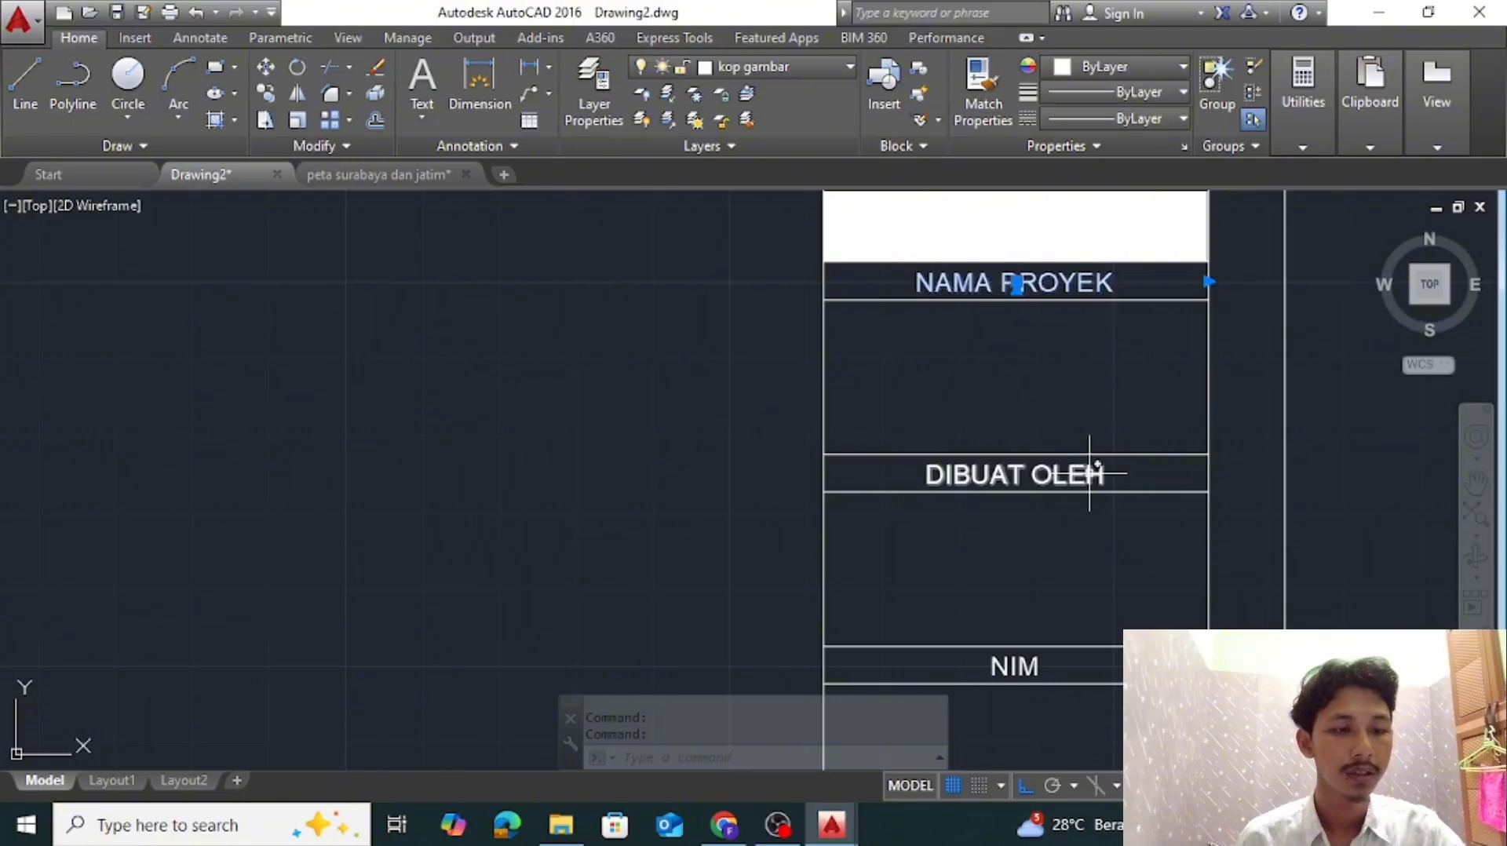
{"action": "left_click", "coordinate": [1091, 474]}
{"action": "scroll", "coordinate": [1060, 584], "scroll_direction": "down", "scroll_amount": 2}
{"action": "middle_click_drag", "start_coordinate": [1059, 584], "coordinate": [1070, 376]}
{"action": "scroll", "coordinate": [1065, 416], "scroll_direction": "up", "scroll_amount": 2}
{"action": "left_click", "coordinate": [1044, 431]}
{"action": "middle_click_drag", "start_coordinate": [1039, 581], "coordinate": [1073, 372]}
{"action": "left_click", "coordinate": [943, 431]}
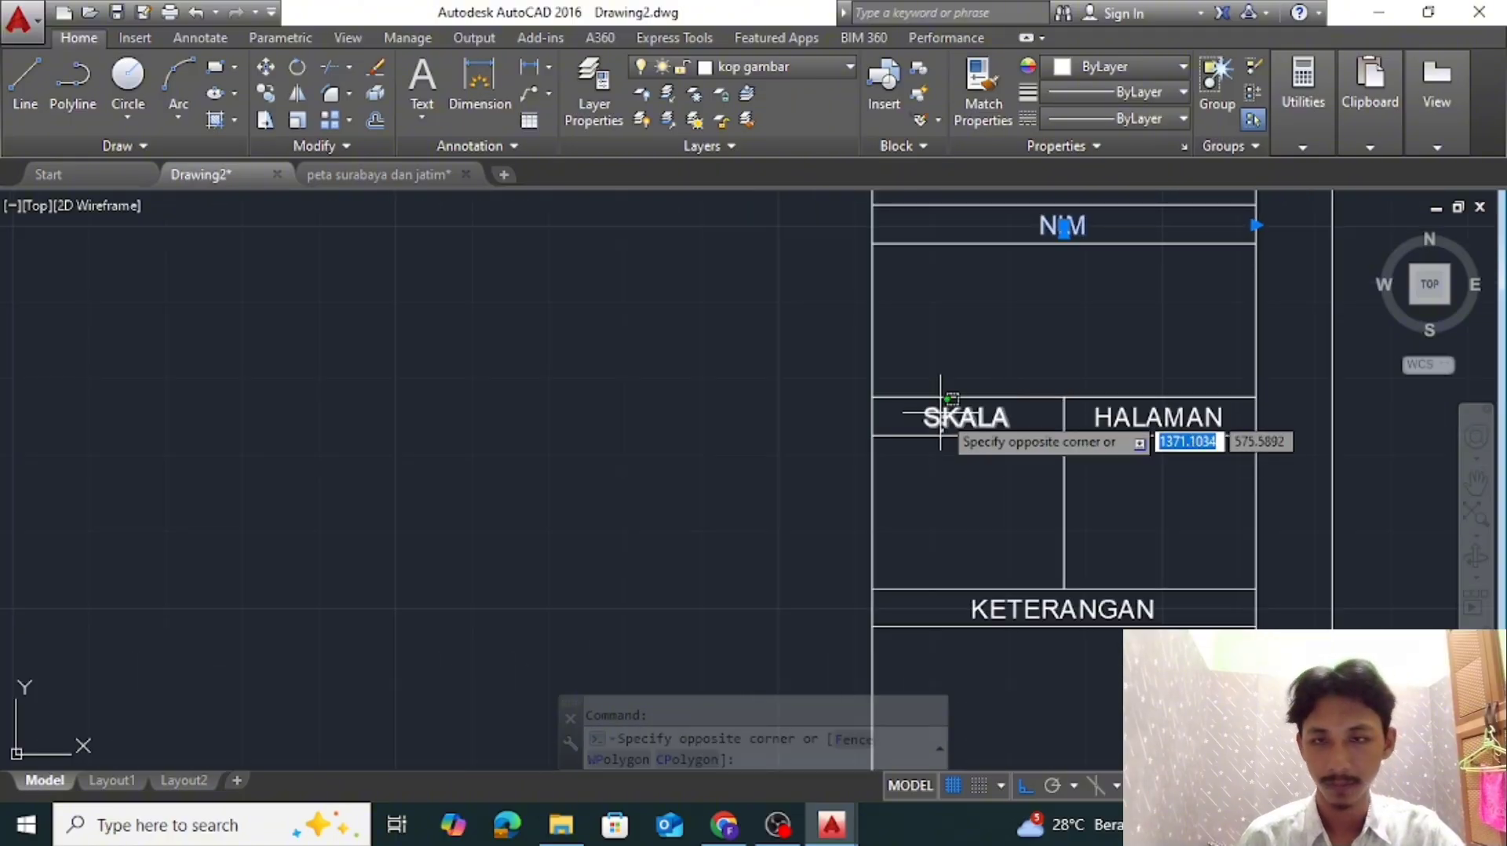
{"action": "left_click", "coordinate": [945, 412]}
{"action": "left_click", "coordinate": [1127, 412]}
{"action": "right_click", "coordinate": [611, 428]}
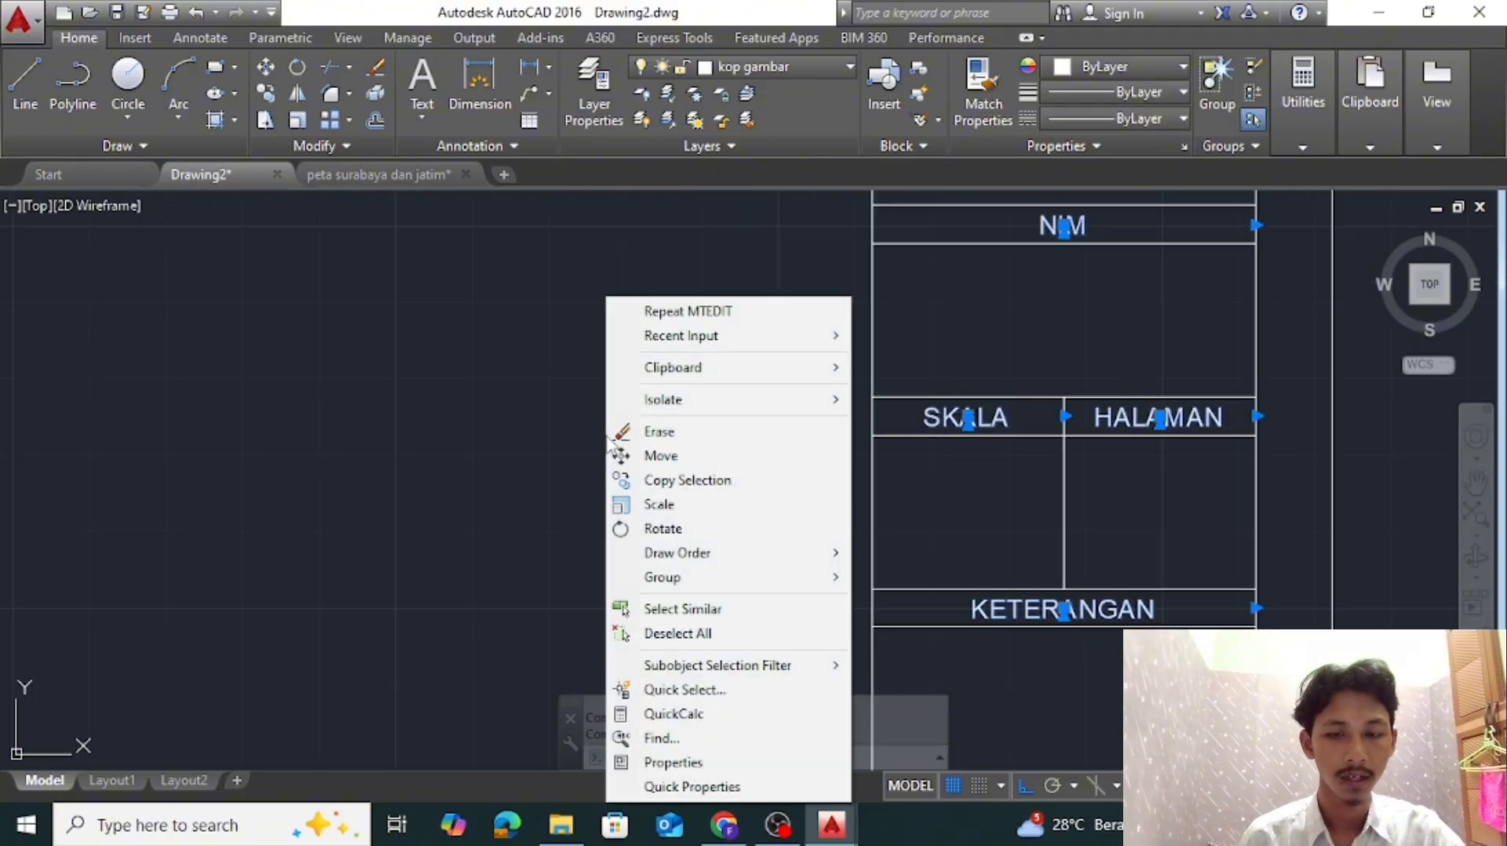
{"action": "left_click", "coordinate": [659, 765]}
{"action": "left_click", "coordinate": [231, 630]}
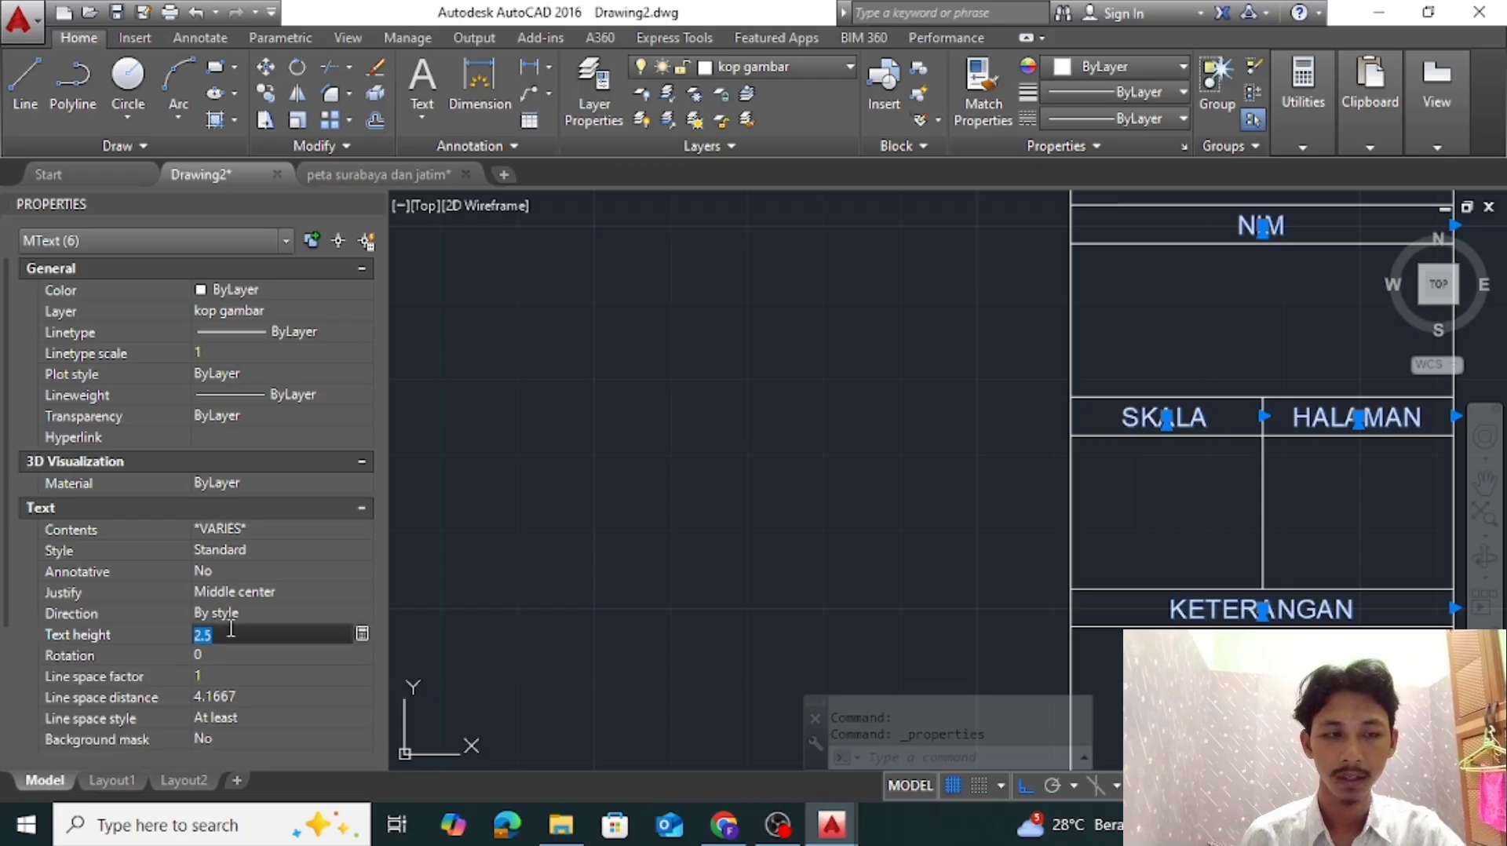
{"action": "type", "text": "2"}
{"action": "key", "text": "Return"}
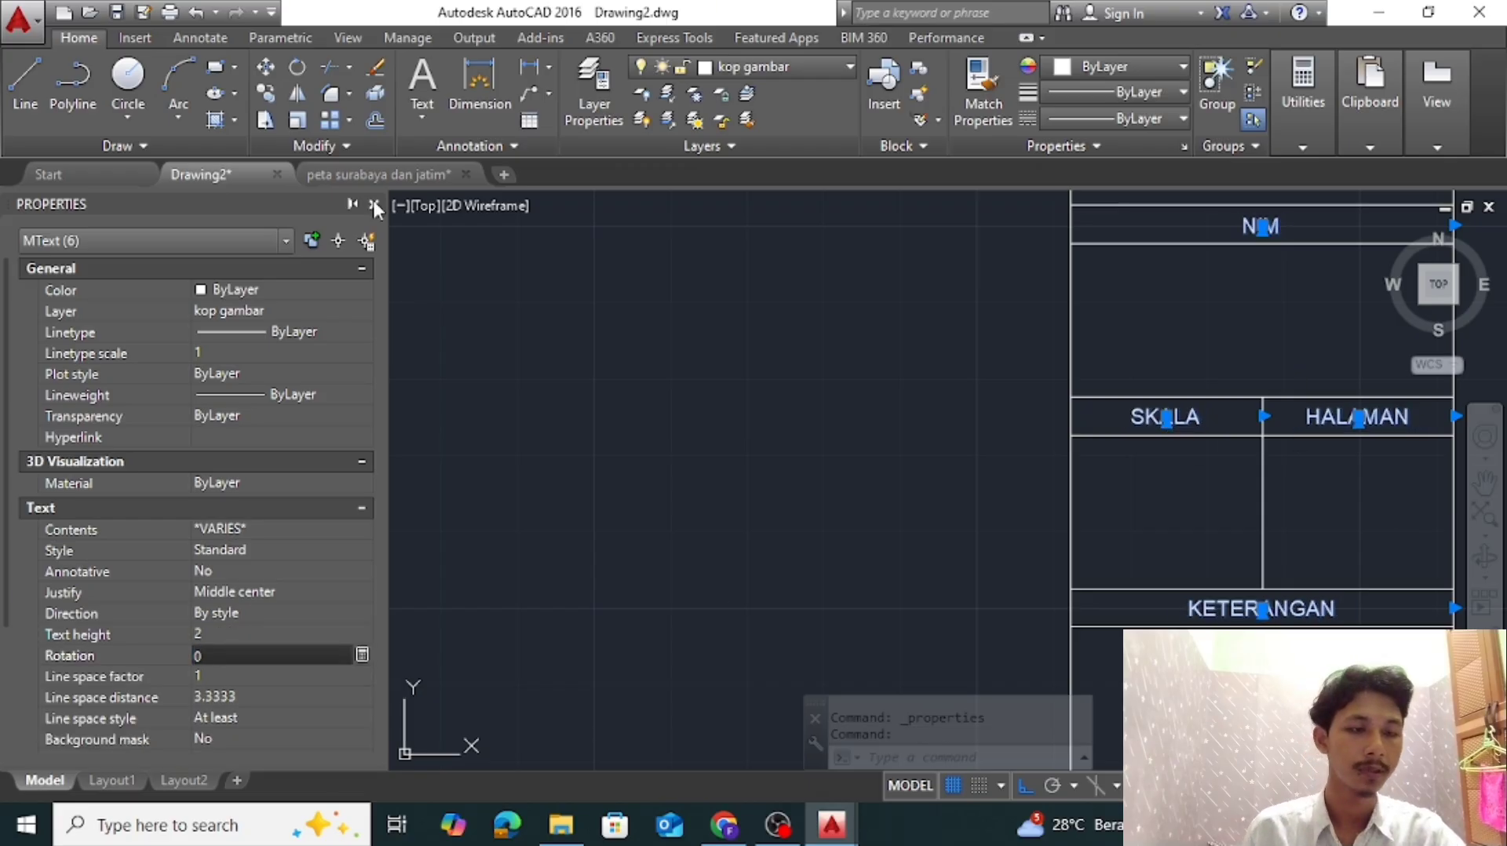
{"action": "left_click", "coordinate": [374, 206]}
{"action": "key", "text": "Escape"}
Draw a helper rectangle over the empty cell between the NAMA PROYEK and DIBUAT OLEH strips
{"action": "scroll", "coordinate": [1053, 497], "scroll_direction": "down", "scroll_amount": 4}
{"action": "scroll", "coordinate": [1193, 572], "scroll_direction": "up", "scroll_amount": 4}
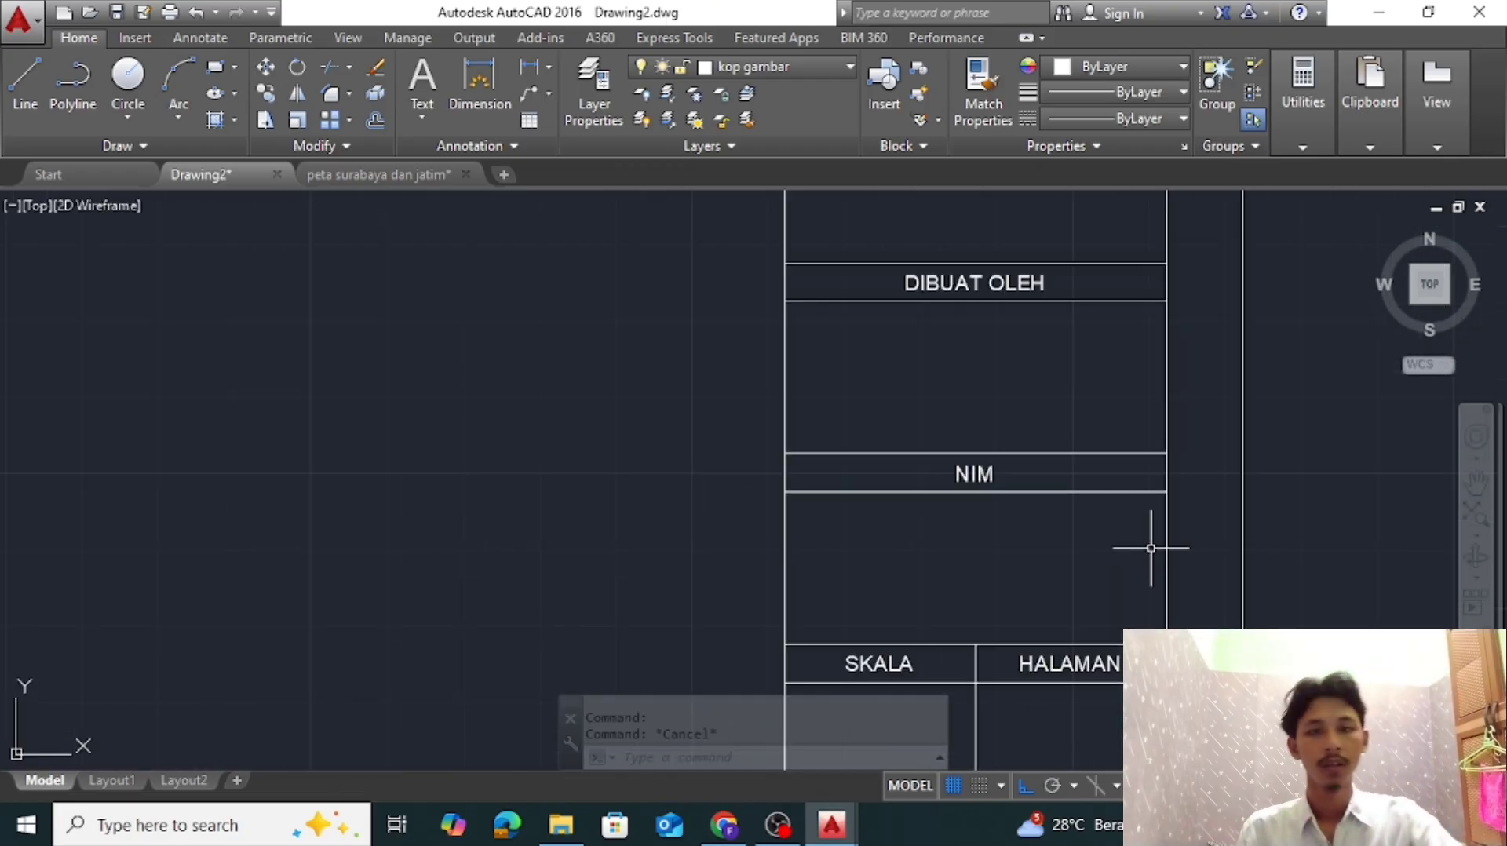
{"action": "middle_click_drag", "start_coordinate": [1089, 335], "coordinate": [1040, 540]}
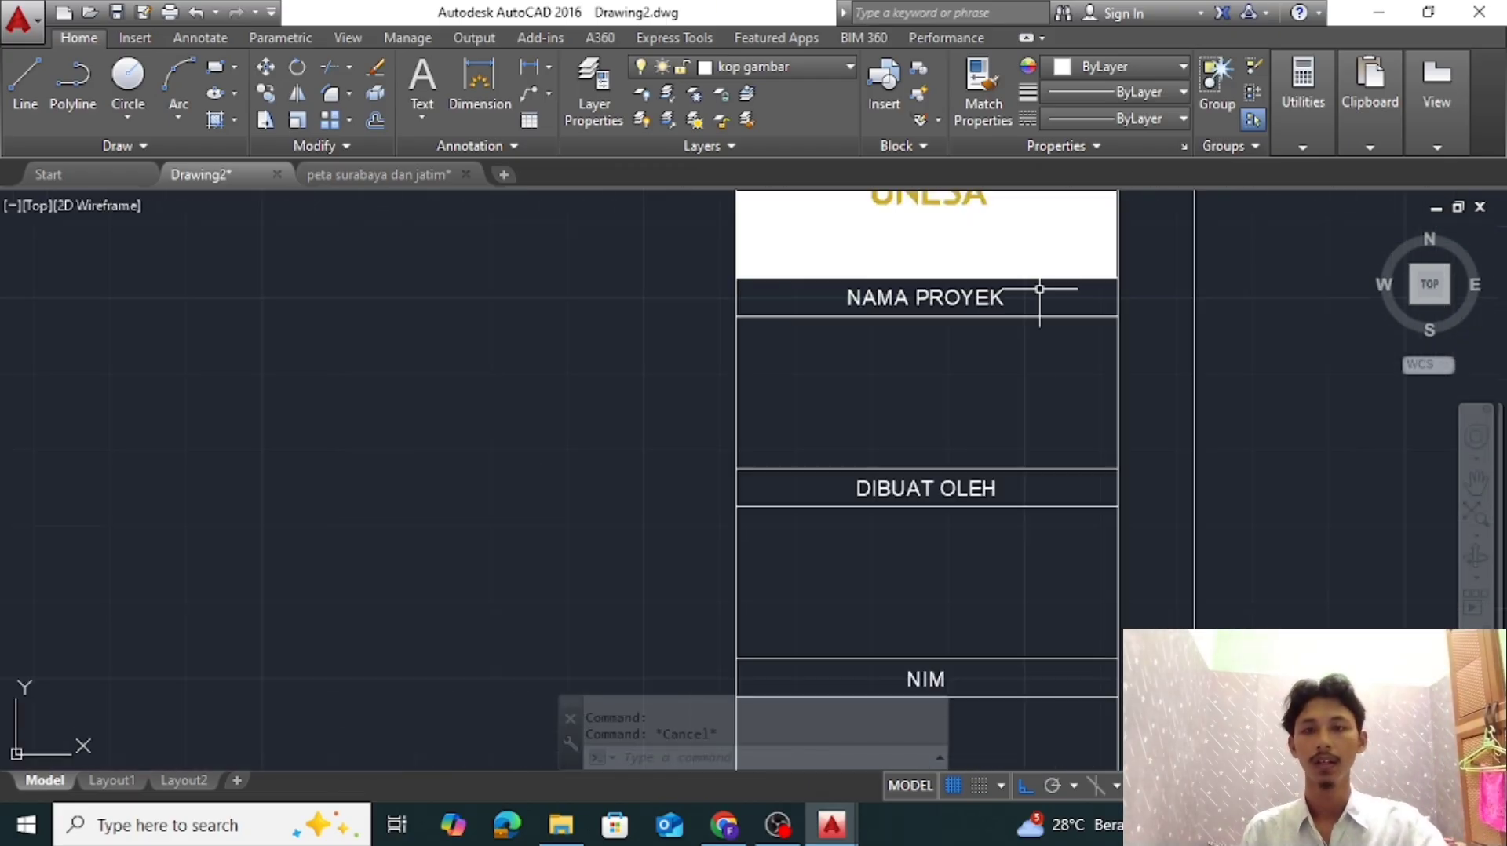
{"action": "left_click", "coordinate": [220, 69]}
{"action": "left_click", "coordinate": [737, 316]}
{"action": "left_click", "coordinate": [1118, 469]}
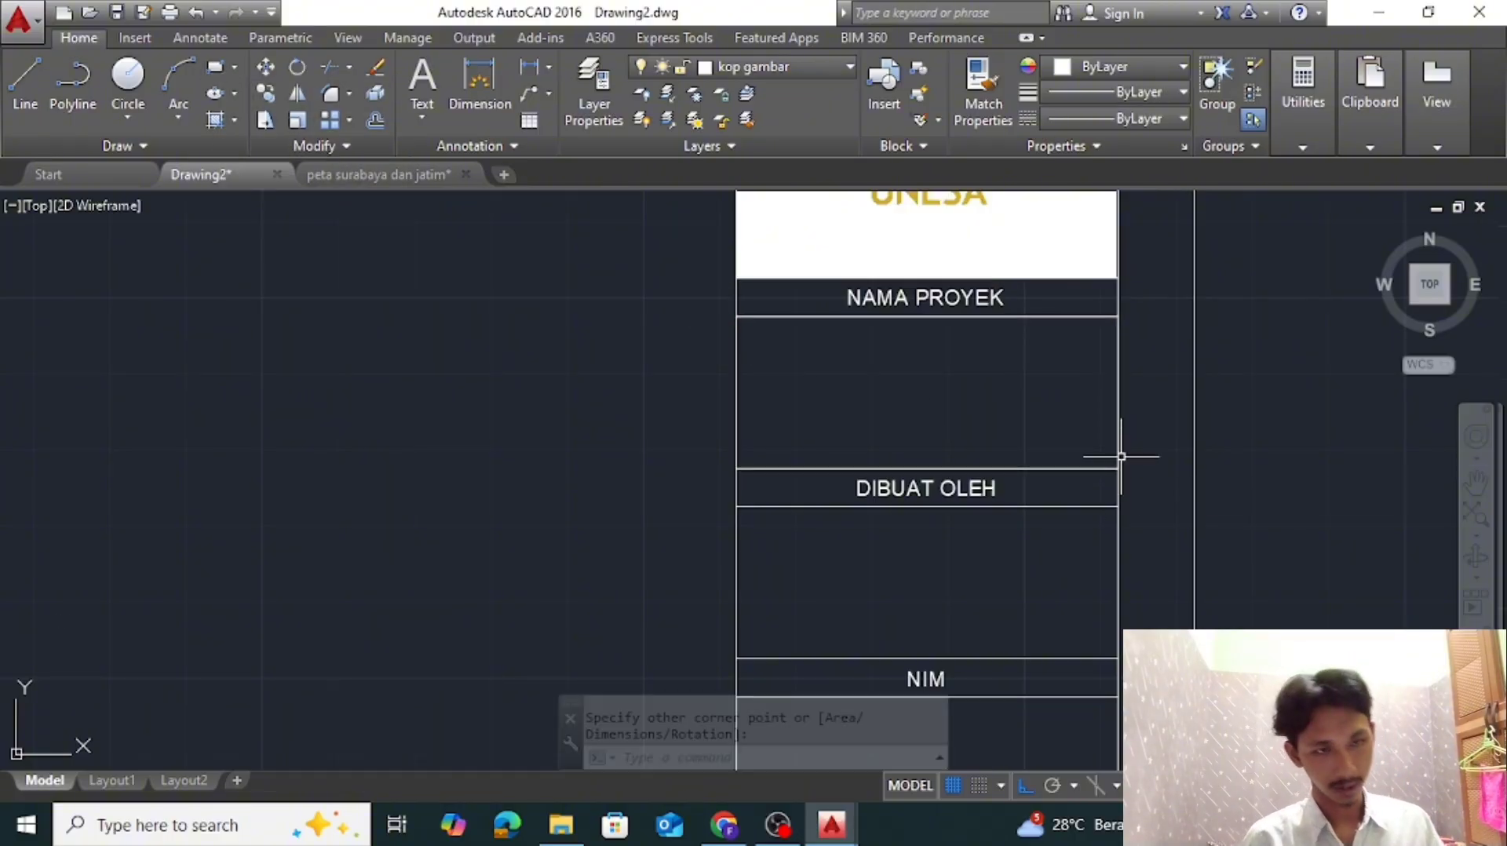
Copy the NAMA PROYEK label to the center of the cell below it and erase the helper rectangle
{"action": "right_click", "coordinate": [963, 298]}
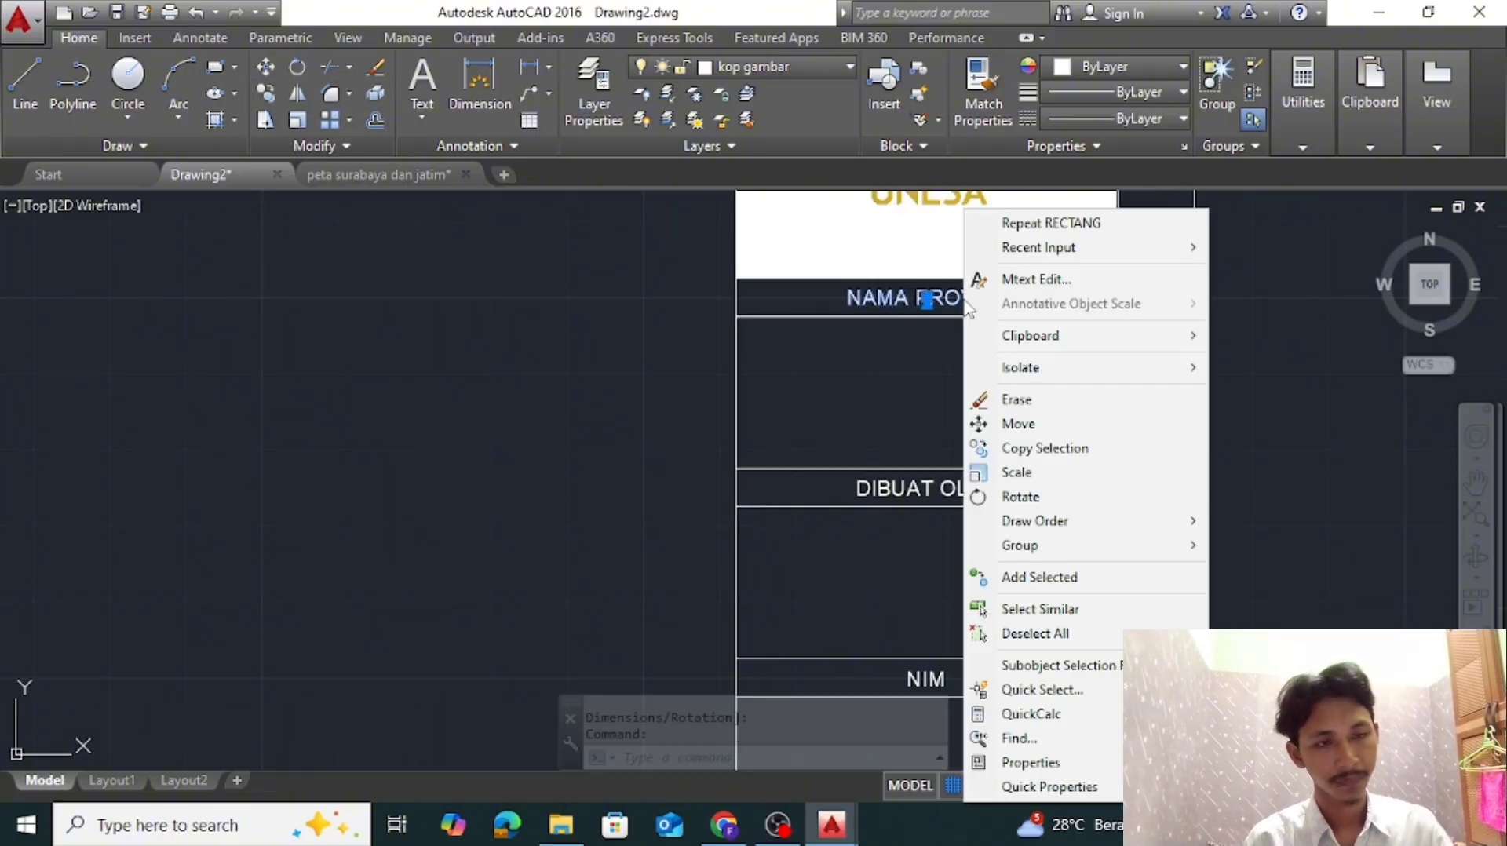
{"action": "left_click", "coordinate": [1013, 446]}
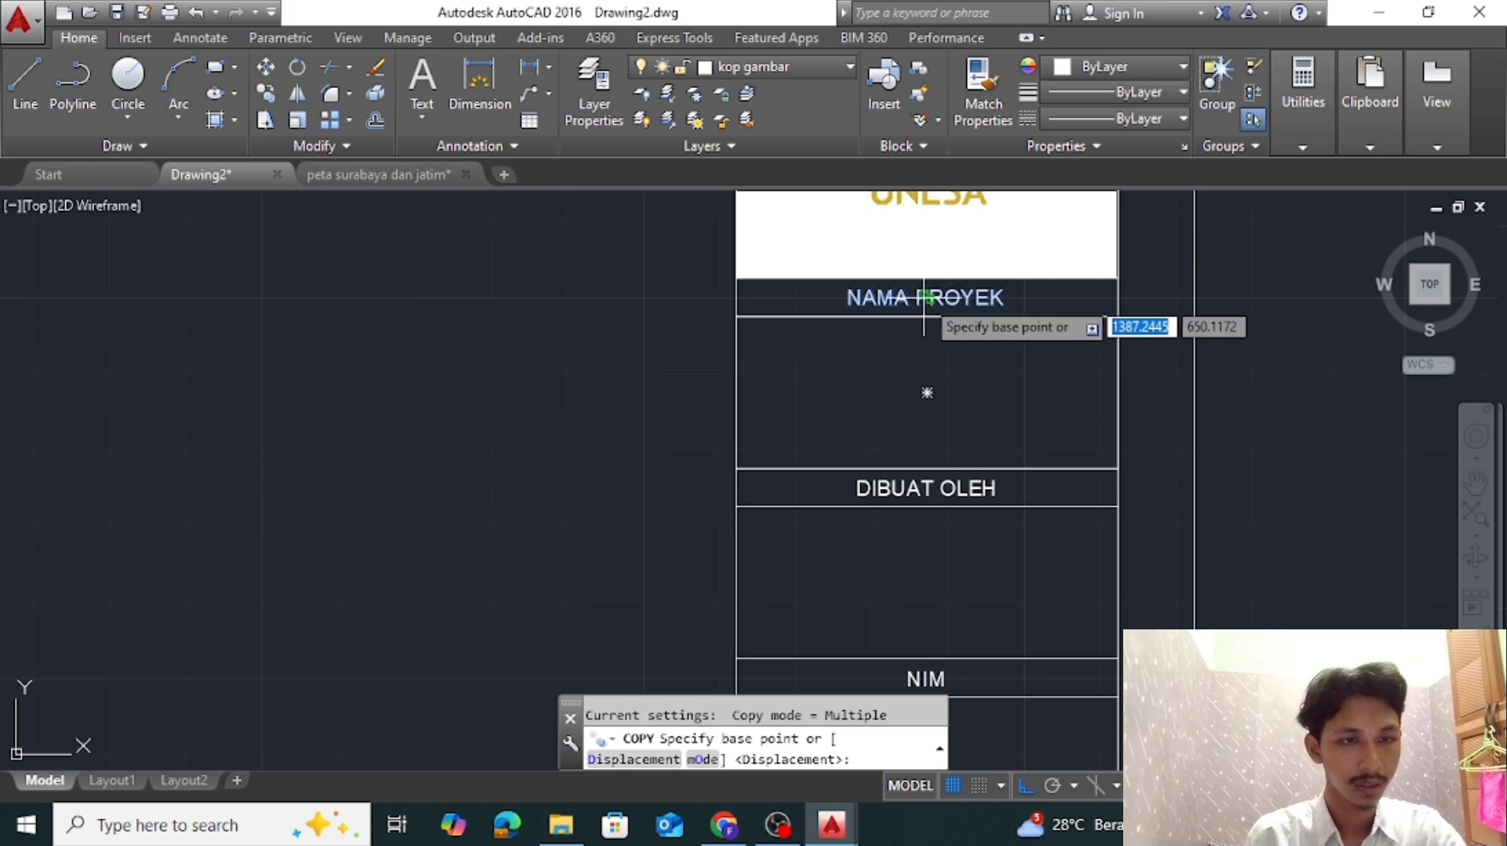
{"action": "scroll", "coordinate": [925, 298], "scroll_direction": "up", "scroll_amount": 3}
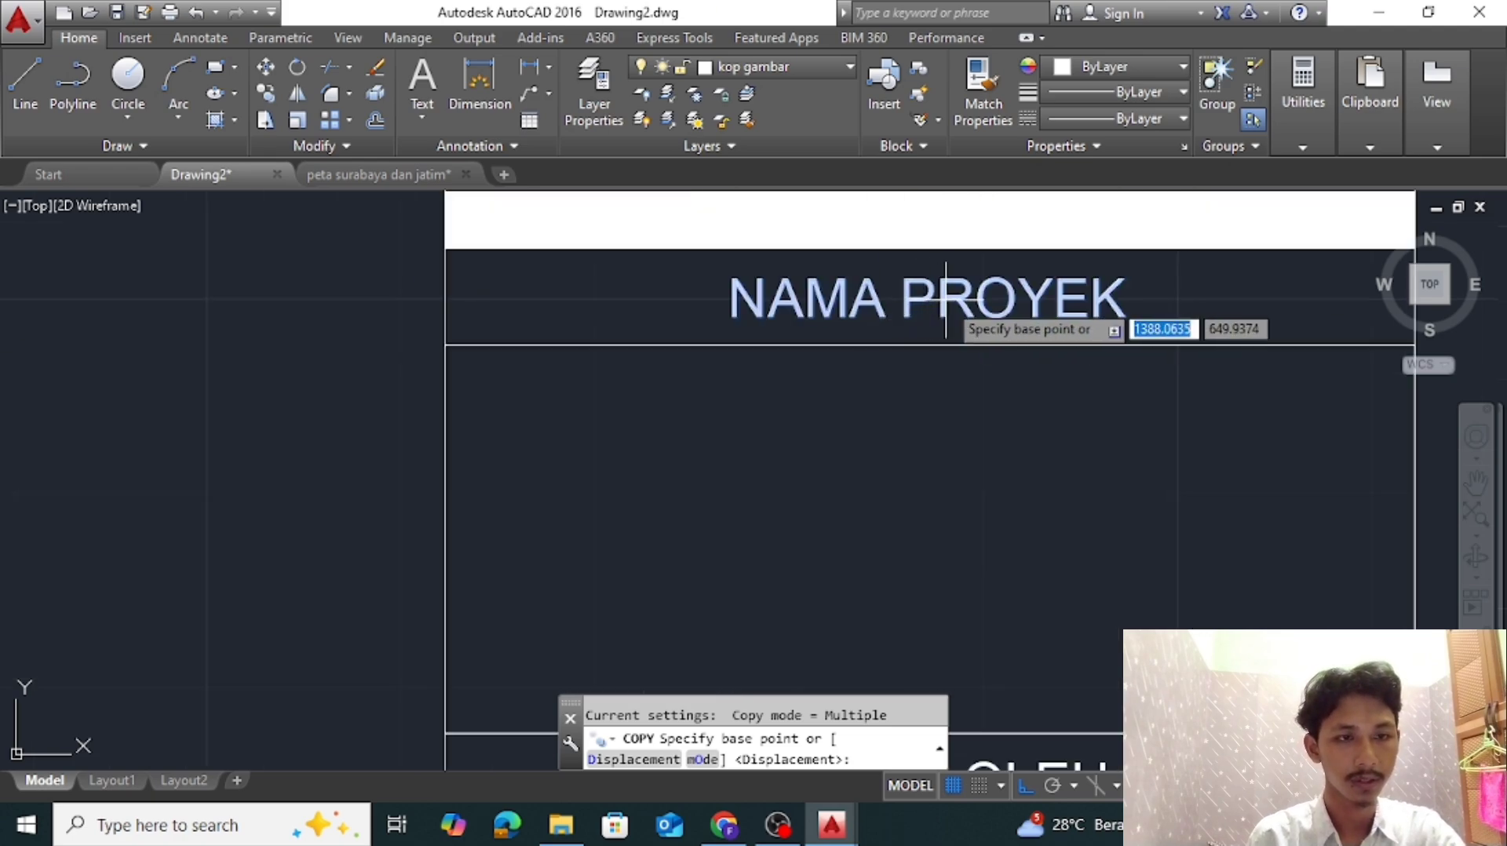
{"action": "scroll", "coordinate": [914, 297], "scroll_direction": "down", "scroll_amount": 2}
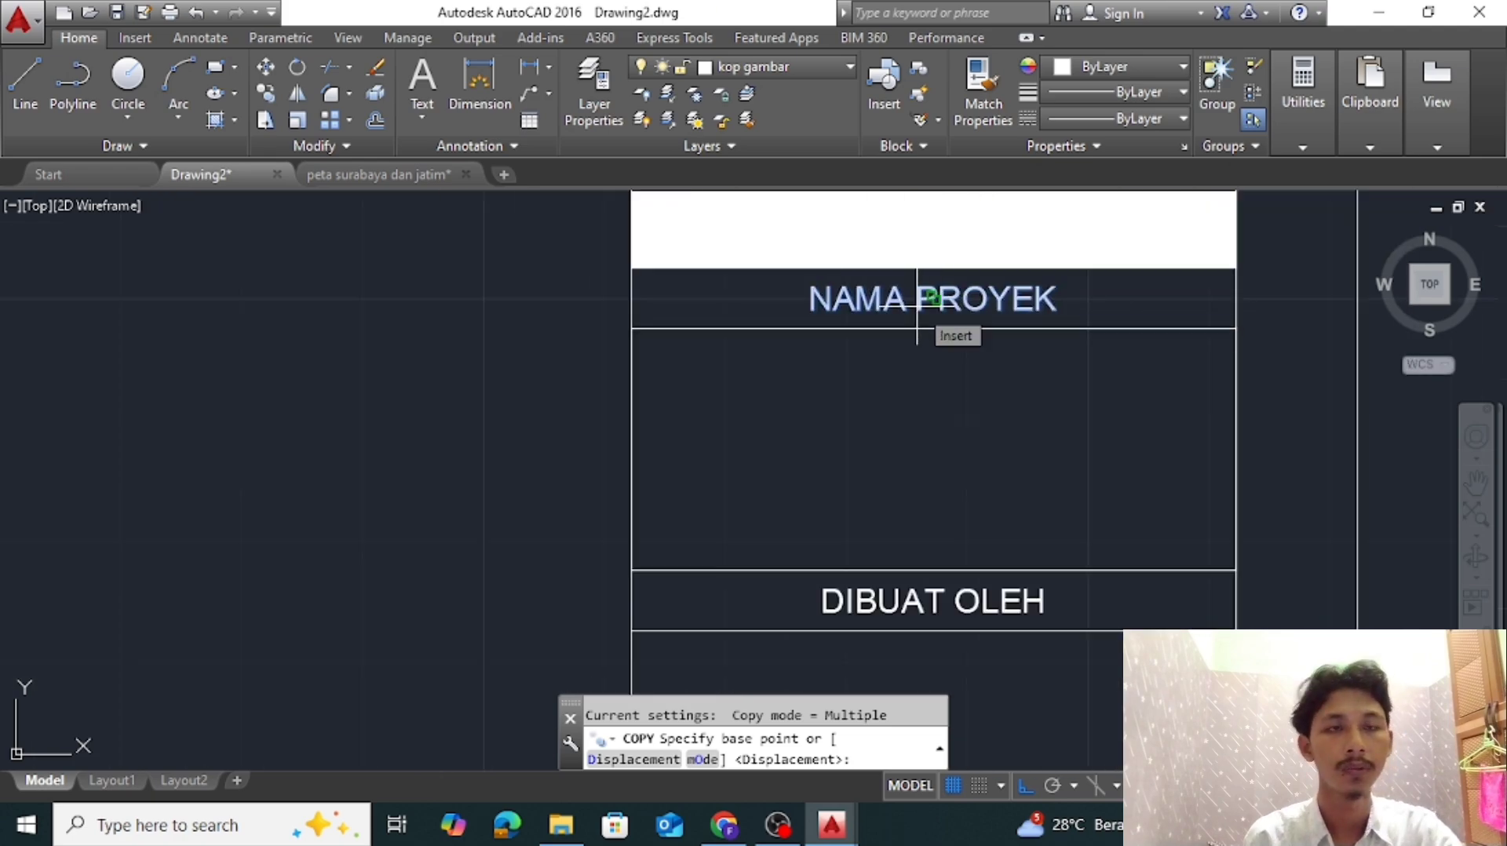
{"action": "left_click", "coordinate": [917, 299]}
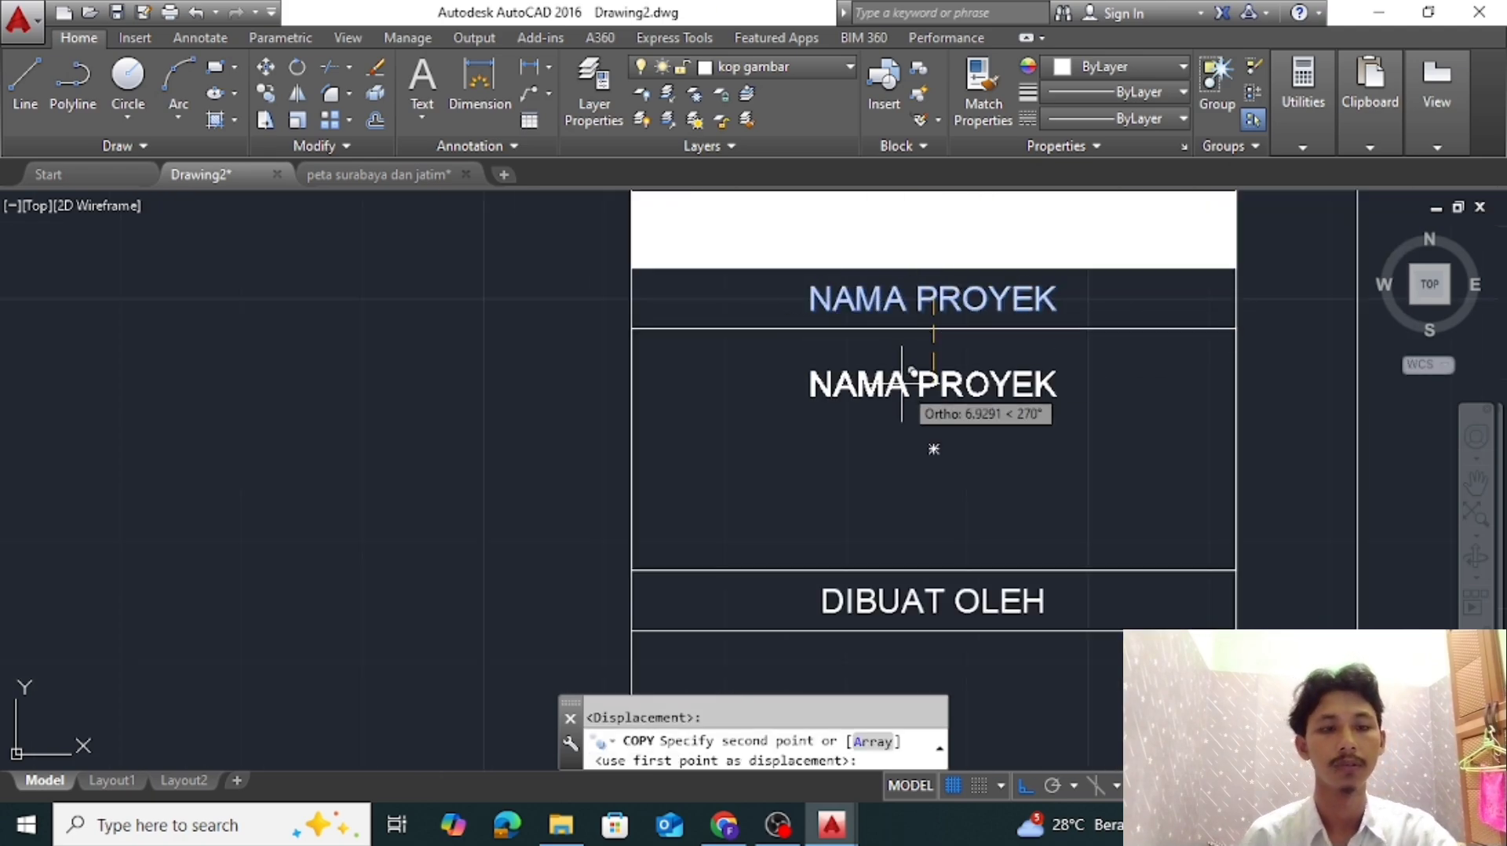
{"action": "left_click", "coordinate": [926, 449]}
{"action": "key", "text": "Escape"}
{"action": "left_click", "coordinate": [1182, 335]}
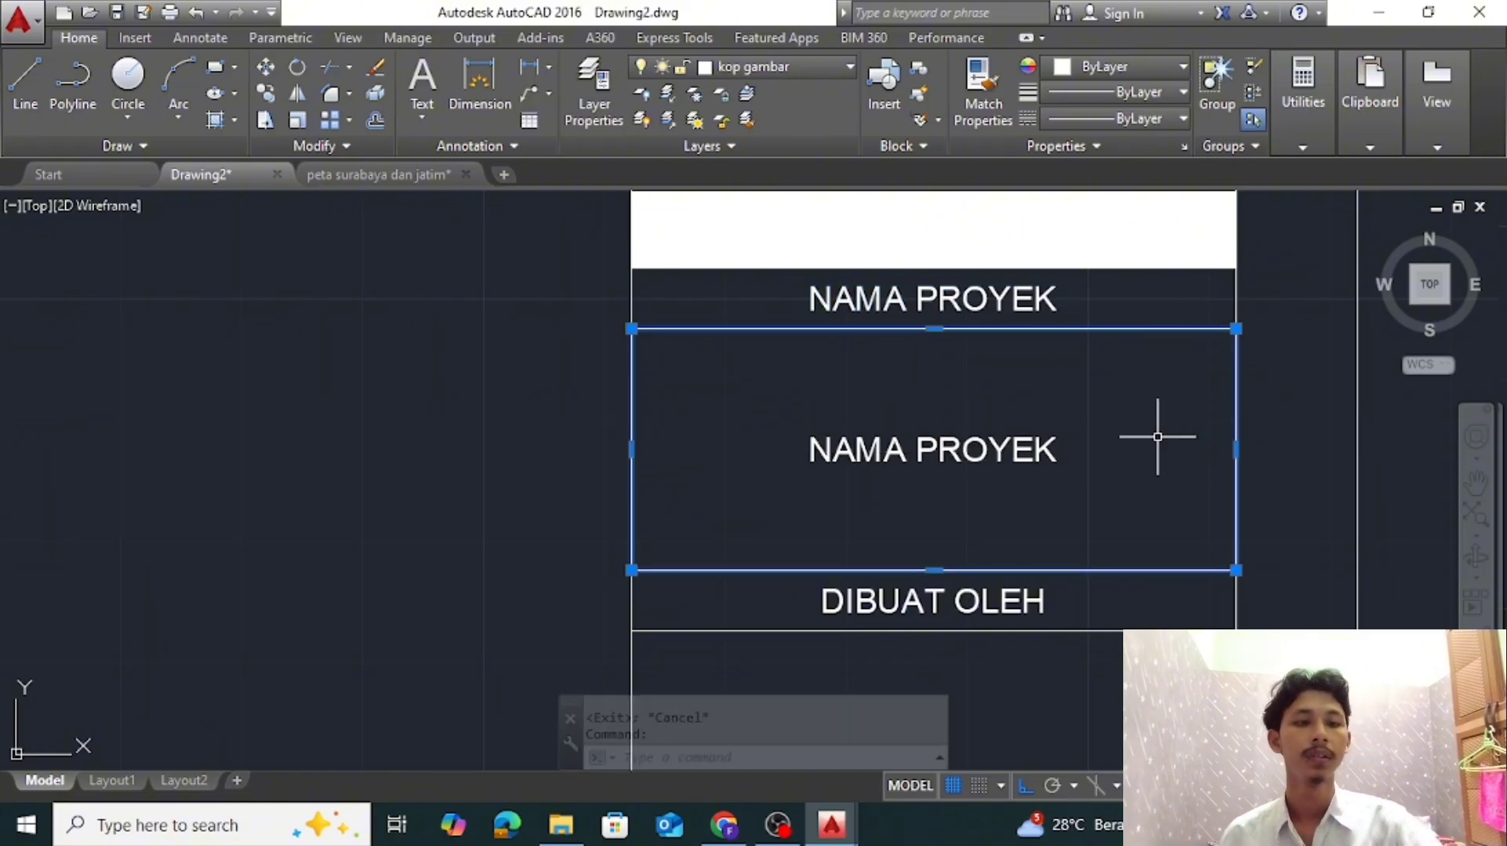
{"action": "key", "text": "Delete"}
Change the copied text in the project name cell to PETA ADMINISTRATIF with KOTA SURABAYA on a second line
{"action": "middle_click_drag", "start_coordinate": [1070, 420], "coordinate": [952, 390]}
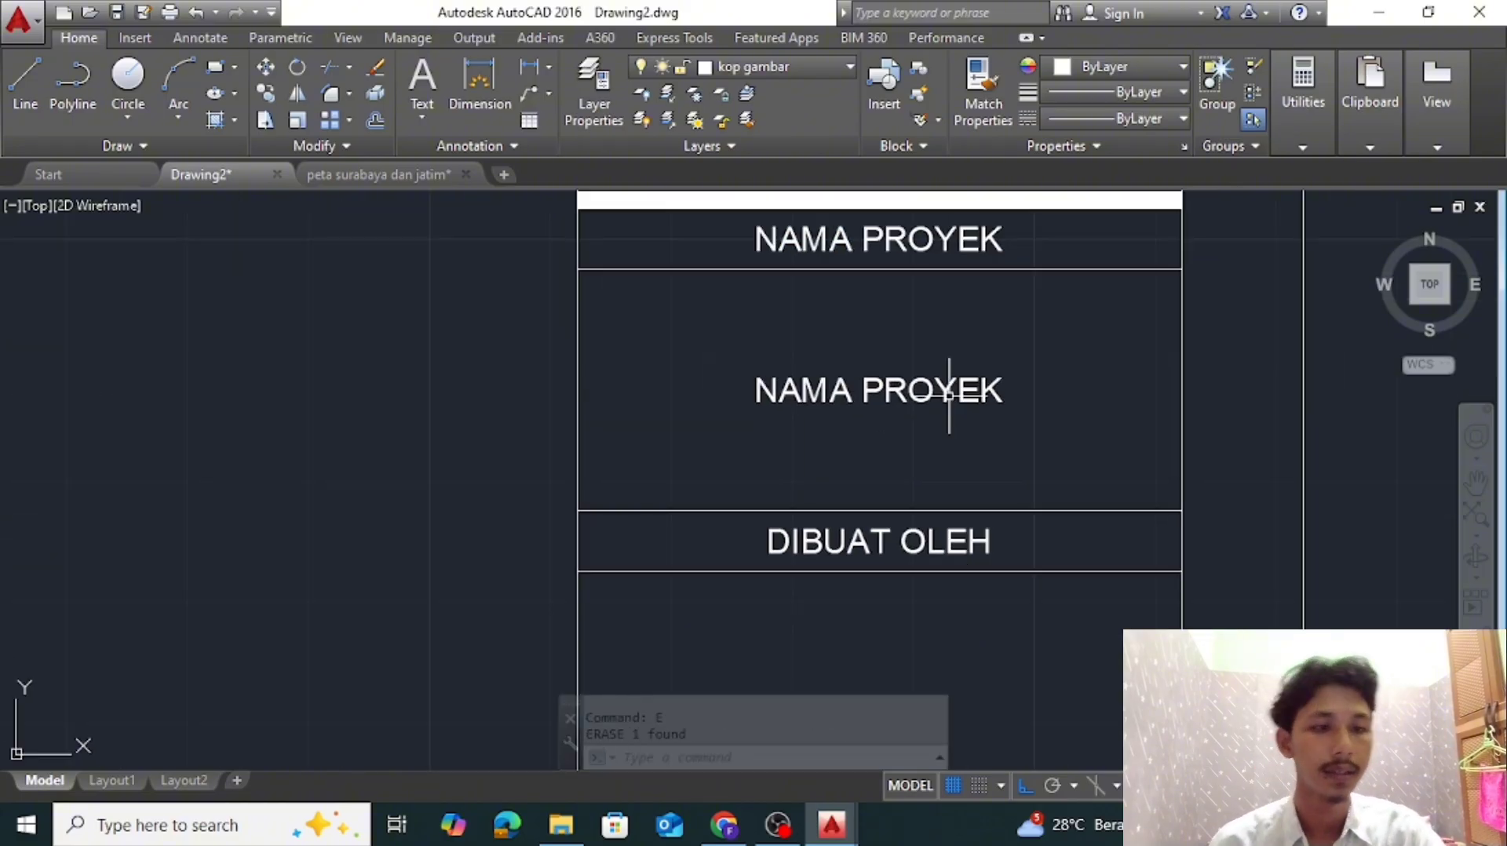
{"action": "double_click", "coordinate": [879, 390]}
{"action": "type", "text": "PETA"}
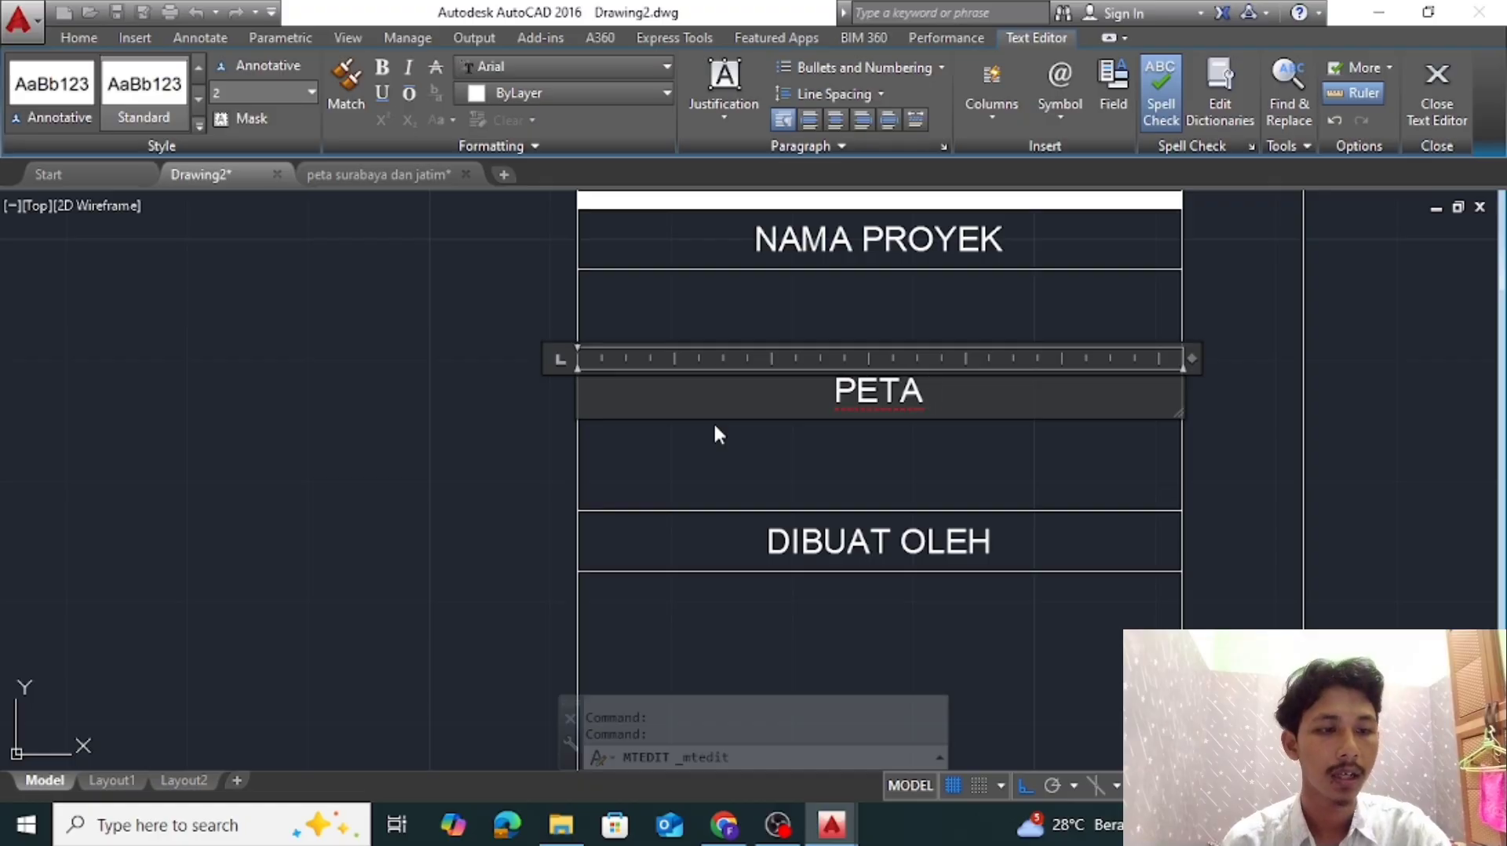
{"action": "type", "text": " ADMINISTRATIF"}
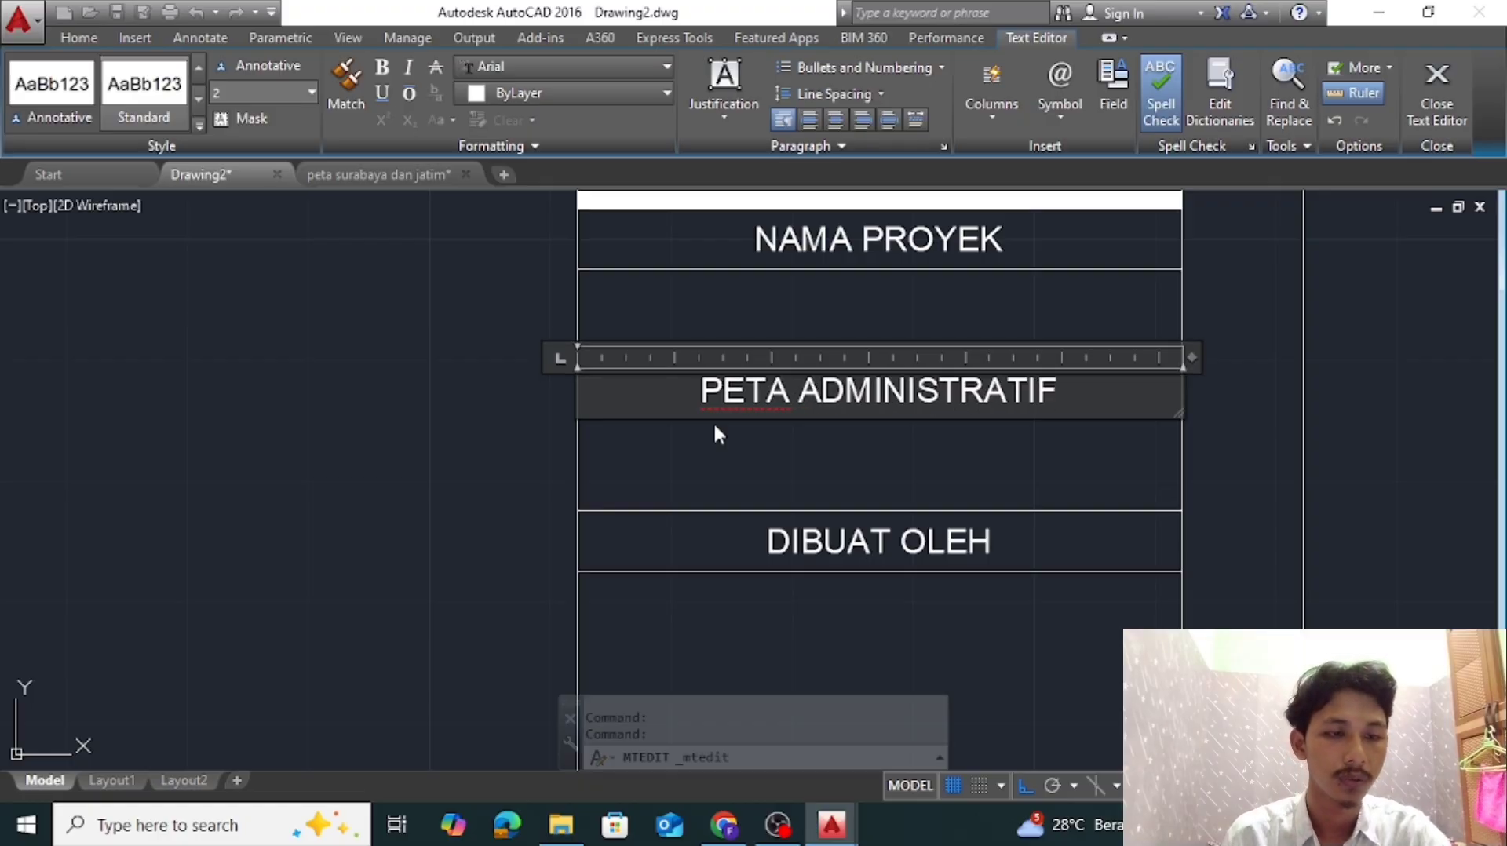
{"action": "key", "text": "Return"}
{"action": "type", "text": "KOT"}
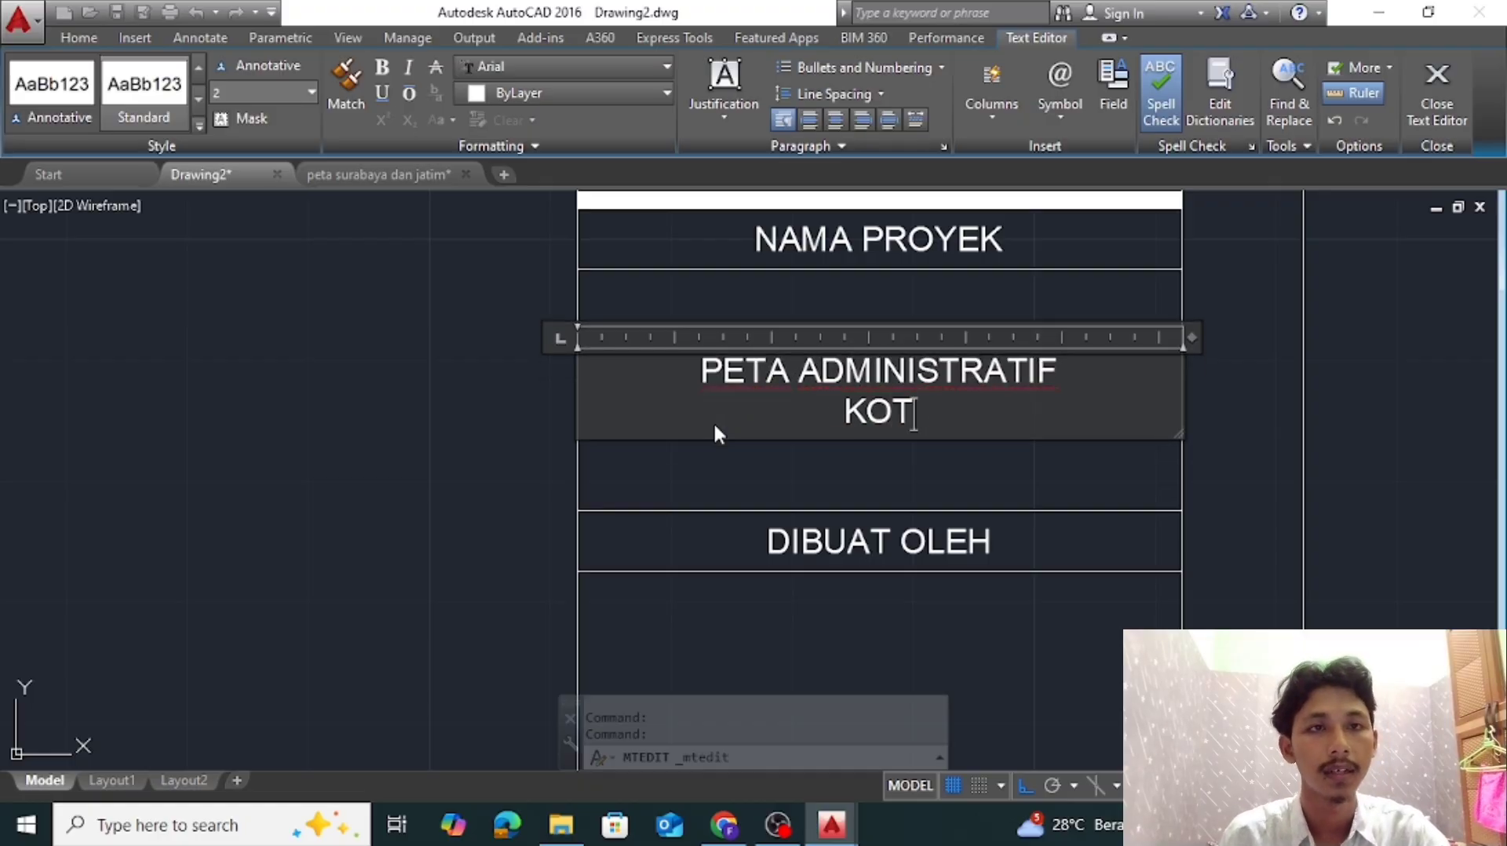
{"action": "type", "text": "A SURABAYA"}
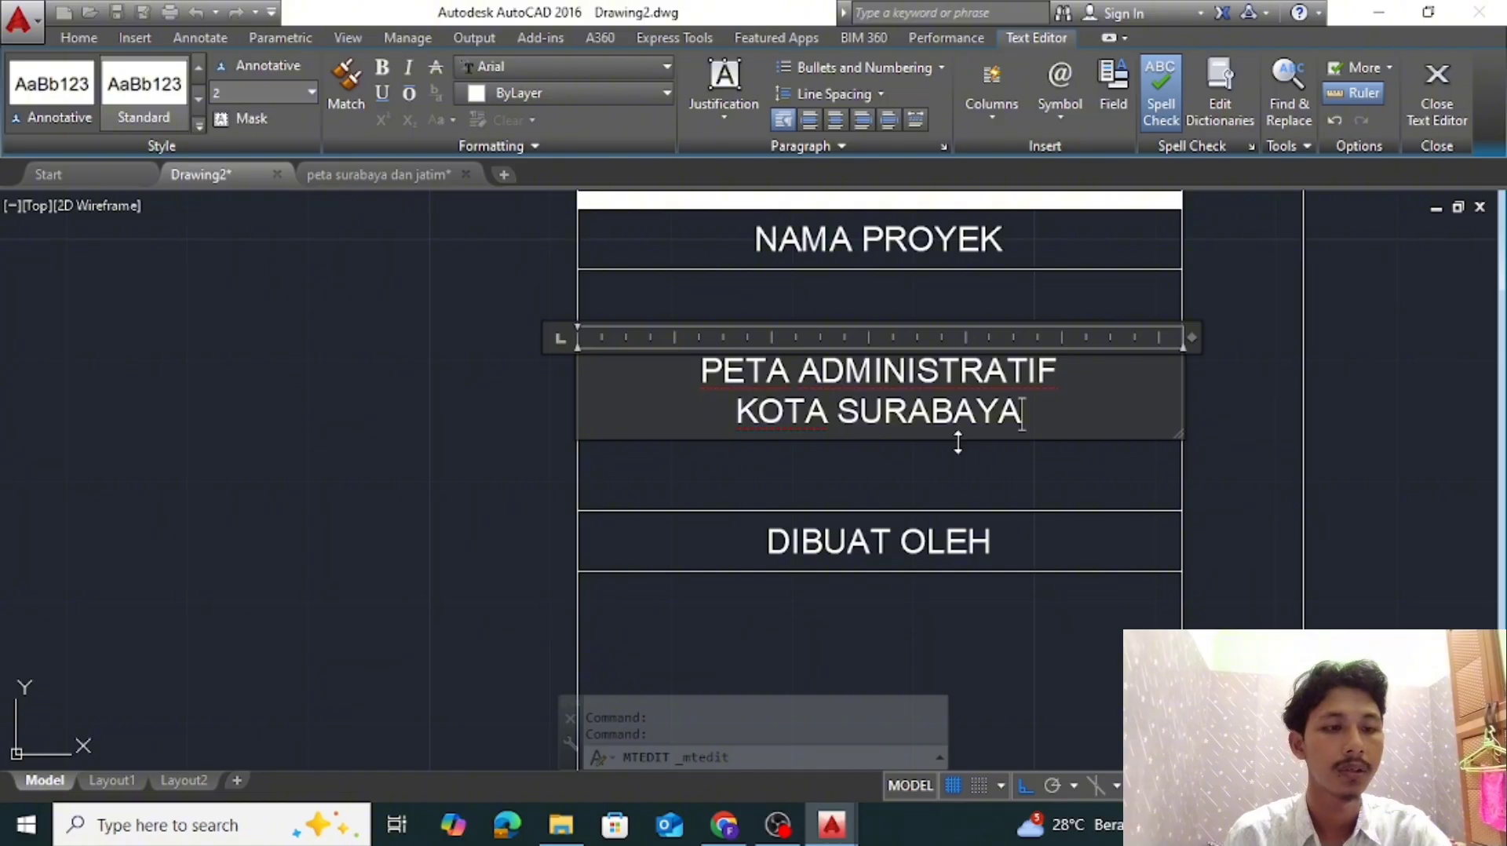
{"action": "left_click", "coordinate": [1006, 458]}
Copy the PETA ADMINISTRATIF KOTA SURABAYA text into the cells below DIBUAT OLEH and NIM
{"action": "scroll", "coordinate": [1006, 459], "scroll_direction": "down", "scroll_amount": 2}
{"action": "middle_click_drag", "start_coordinate": [1036, 492], "coordinate": [1043, 368]}
{"action": "left_click", "coordinate": [993, 278]}
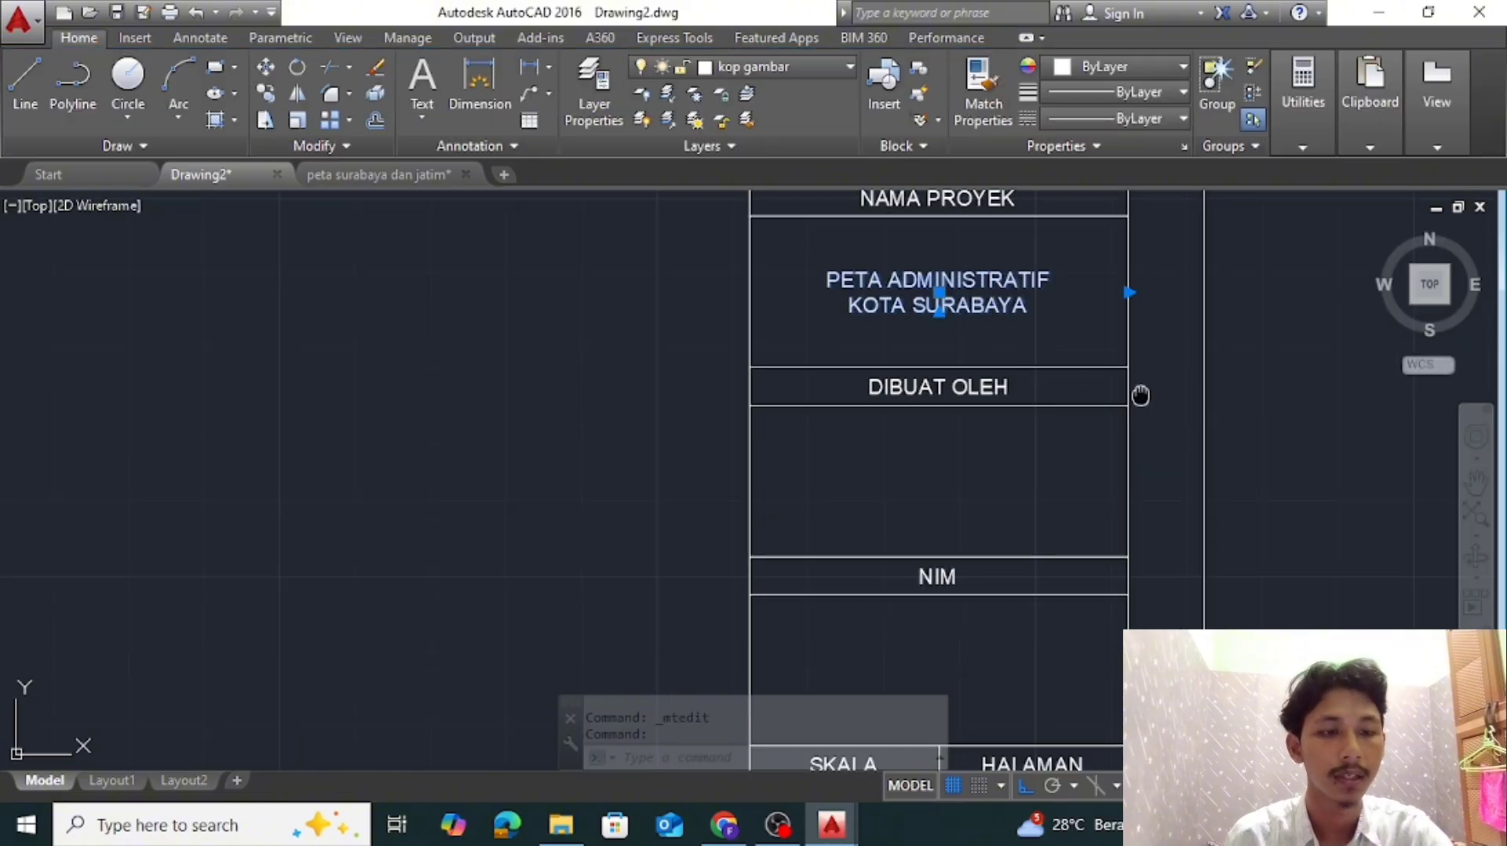
{"action": "middle_click_drag", "start_coordinate": [1141, 397], "coordinate": [1118, 513]}
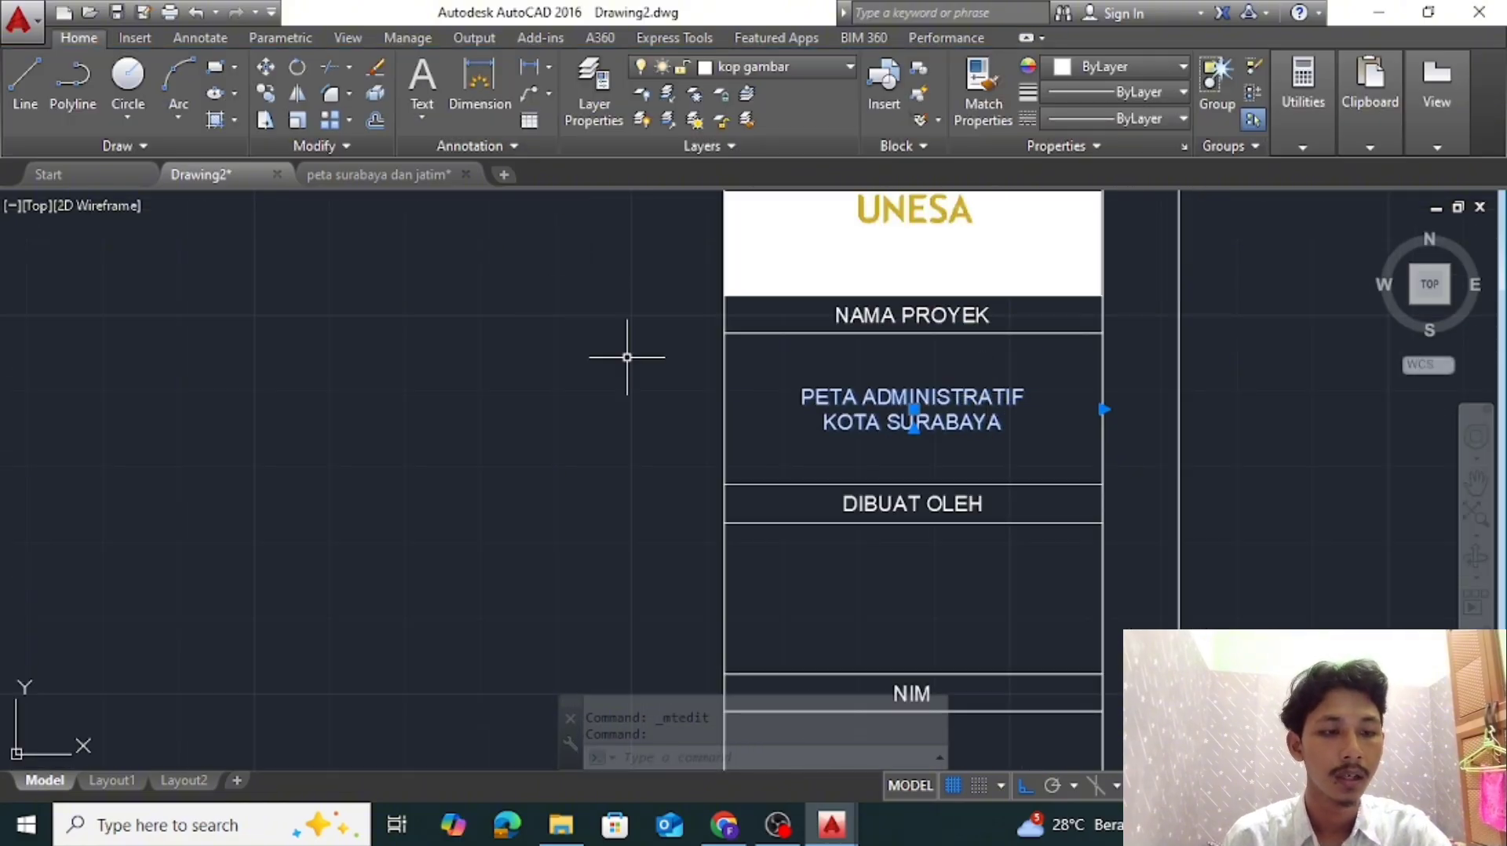
{"action": "type", "text": "co"}
{"action": "key", "text": "Return"}
{"action": "left_click", "coordinate": [1102, 484]}
{"action": "middle_click_drag", "start_coordinate": [1112, 661], "coordinate": [1127, 505]}
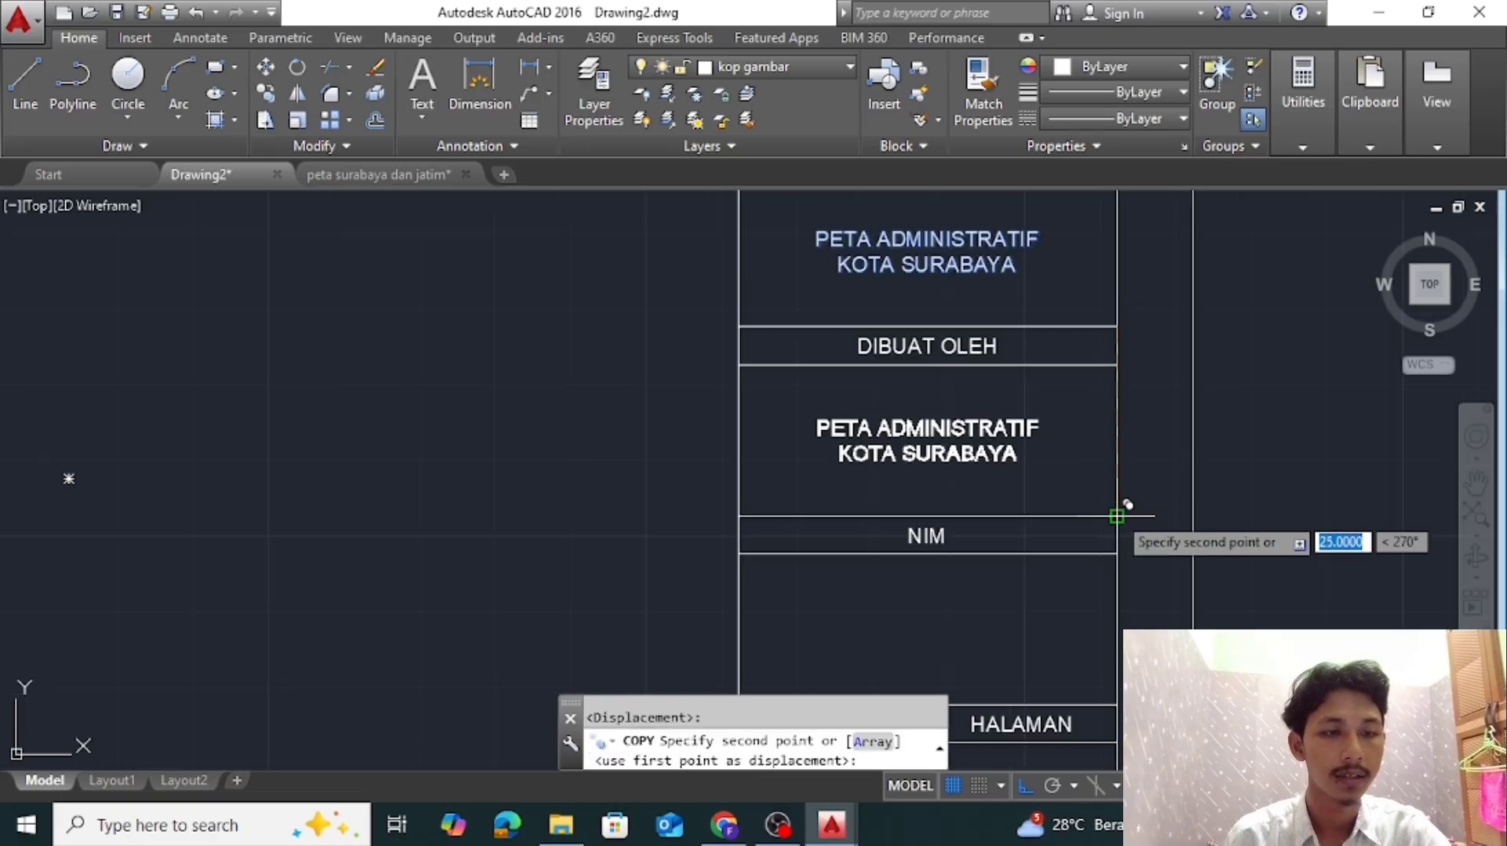
{"action": "left_click", "coordinate": [1116, 515]}
{"action": "middle_click_drag", "start_coordinate": [1111, 560], "coordinate": [1108, 349]}
{"action": "left_click", "coordinate": [1116, 493]}
{"action": "key", "text": "Escape"}
Replace the text in the cell below DIBUAT OLEH with the author's full name
{"action": "middle_click_drag", "start_coordinate": [1089, 298], "coordinate": [1094, 545]}
{"action": "double_click", "coordinate": [999, 461]}
{"action": "left_click_drag", "start_coordinate": [1026, 490], "coordinate": [816, 463]}
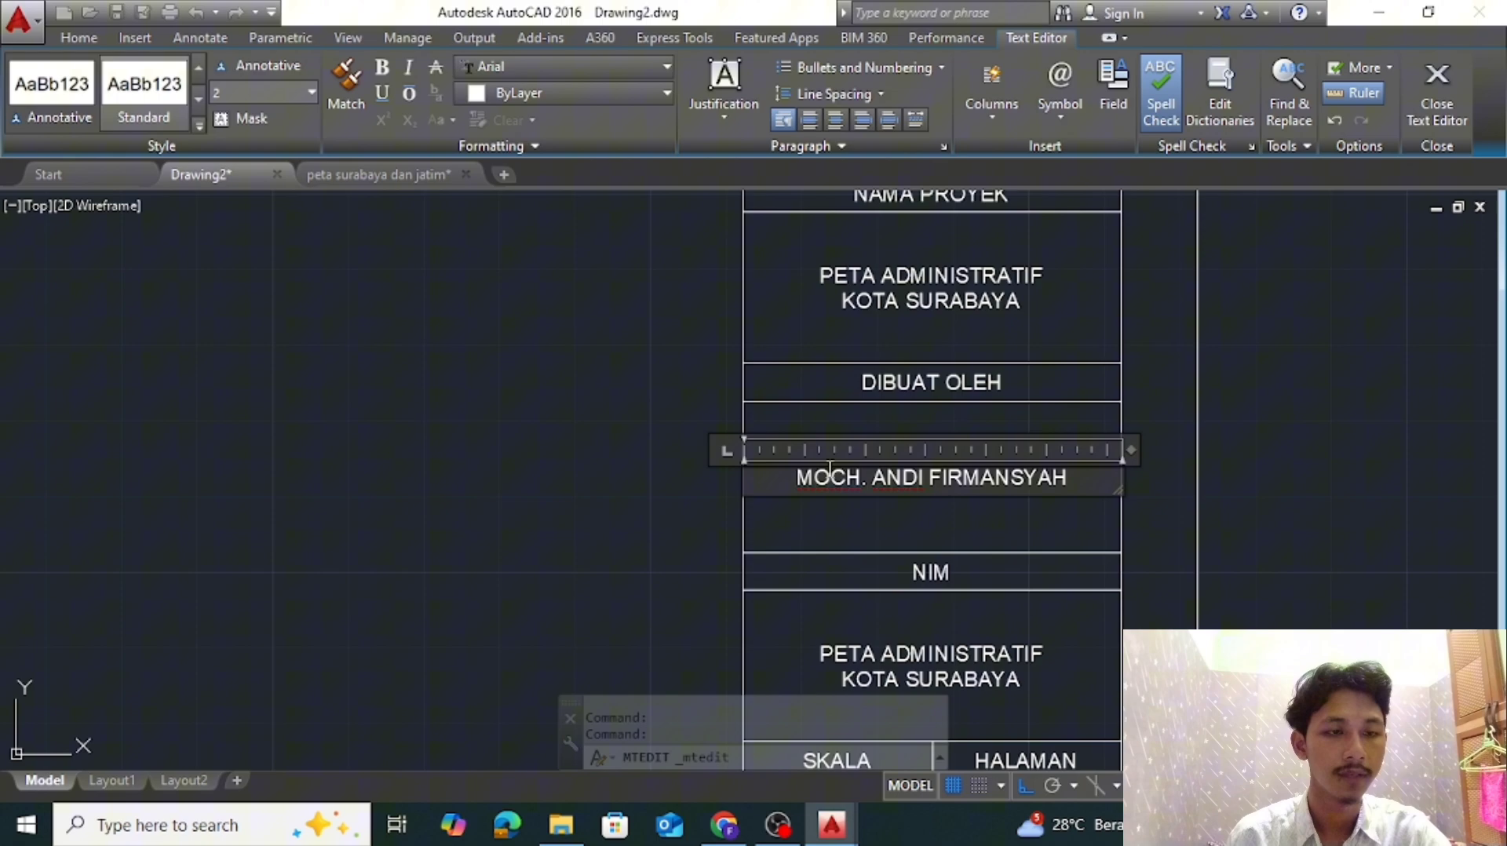
{"action": "left_click", "coordinate": [981, 624]}
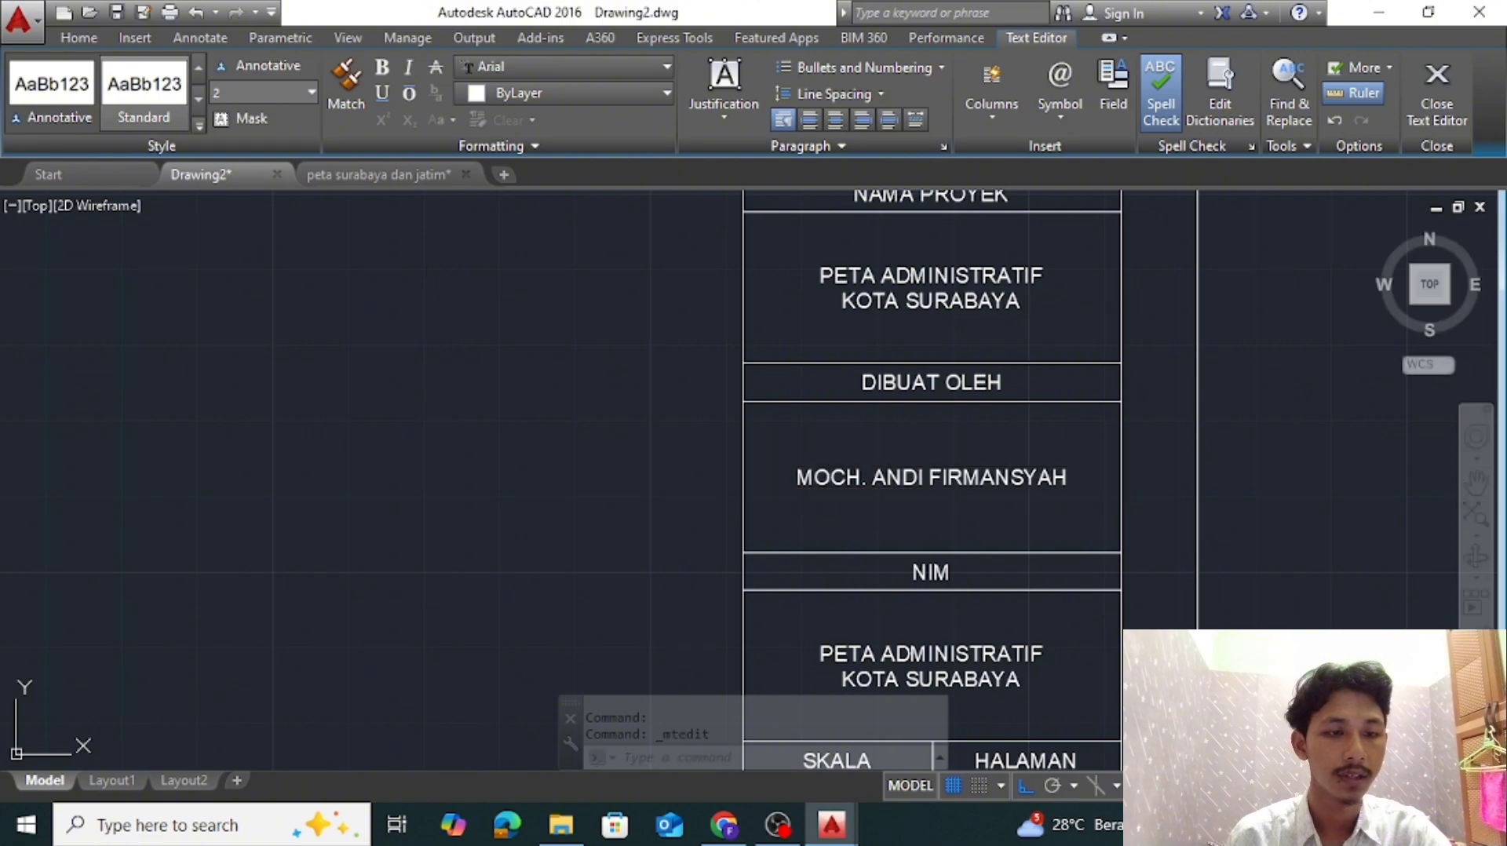
Replace the text in the cell below NIM with the author's student ID number
{"action": "middle_click_drag", "start_coordinate": [996, 639], "coordinate": [1033, 449]}
{"action": "double_click", "coordinate": [1036, 476]}
{"action": "scroll", "coordinate": [1036, 477], "scroll_direction": "up", "scroll_amount": 2}
{"action": "left_click_drag", "start_coordinate": [1070, 504], "coordinate": [751, 468]}
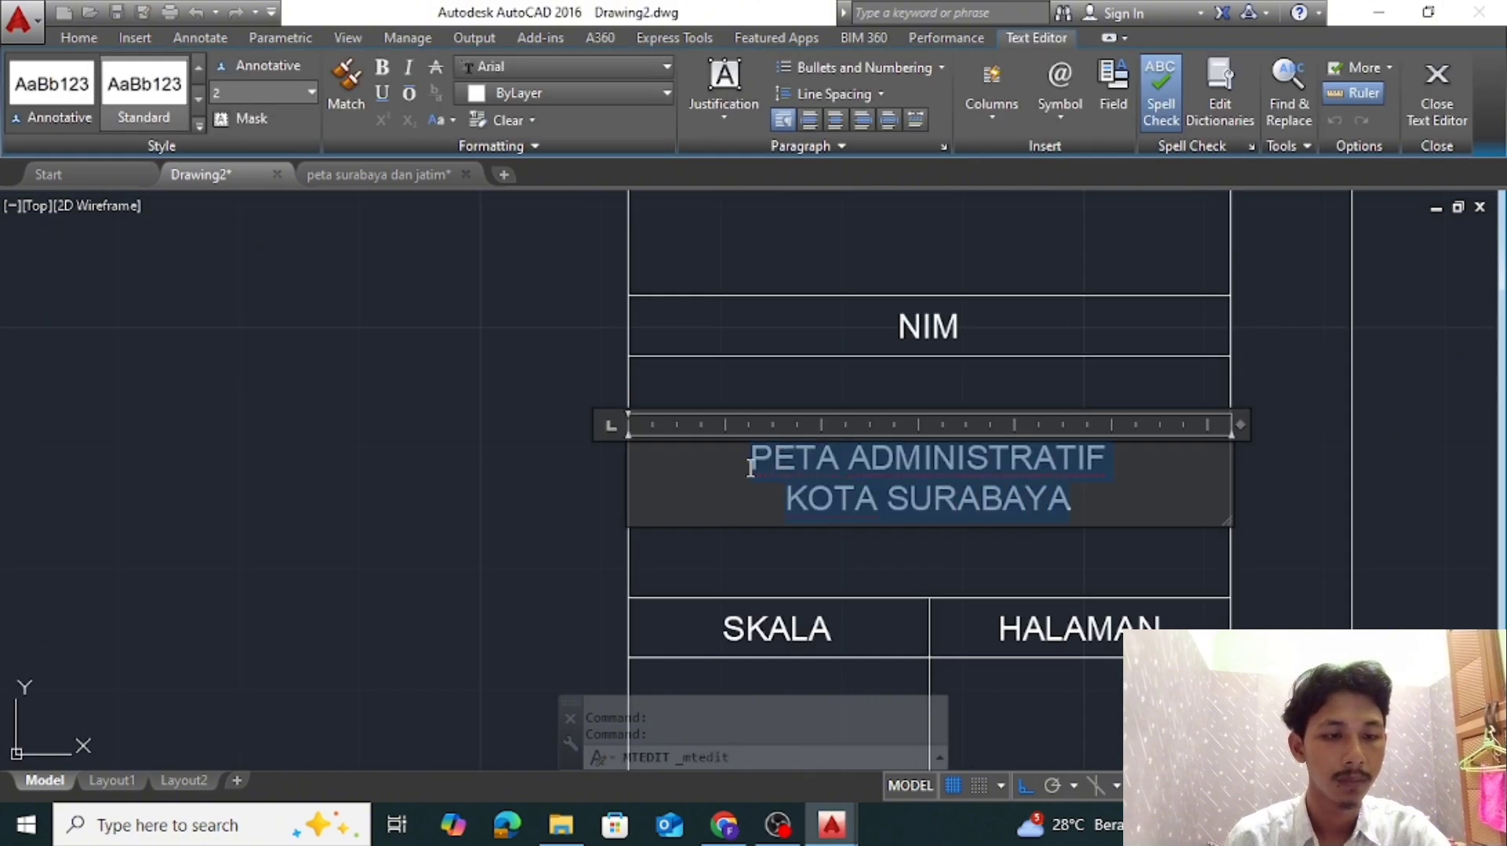
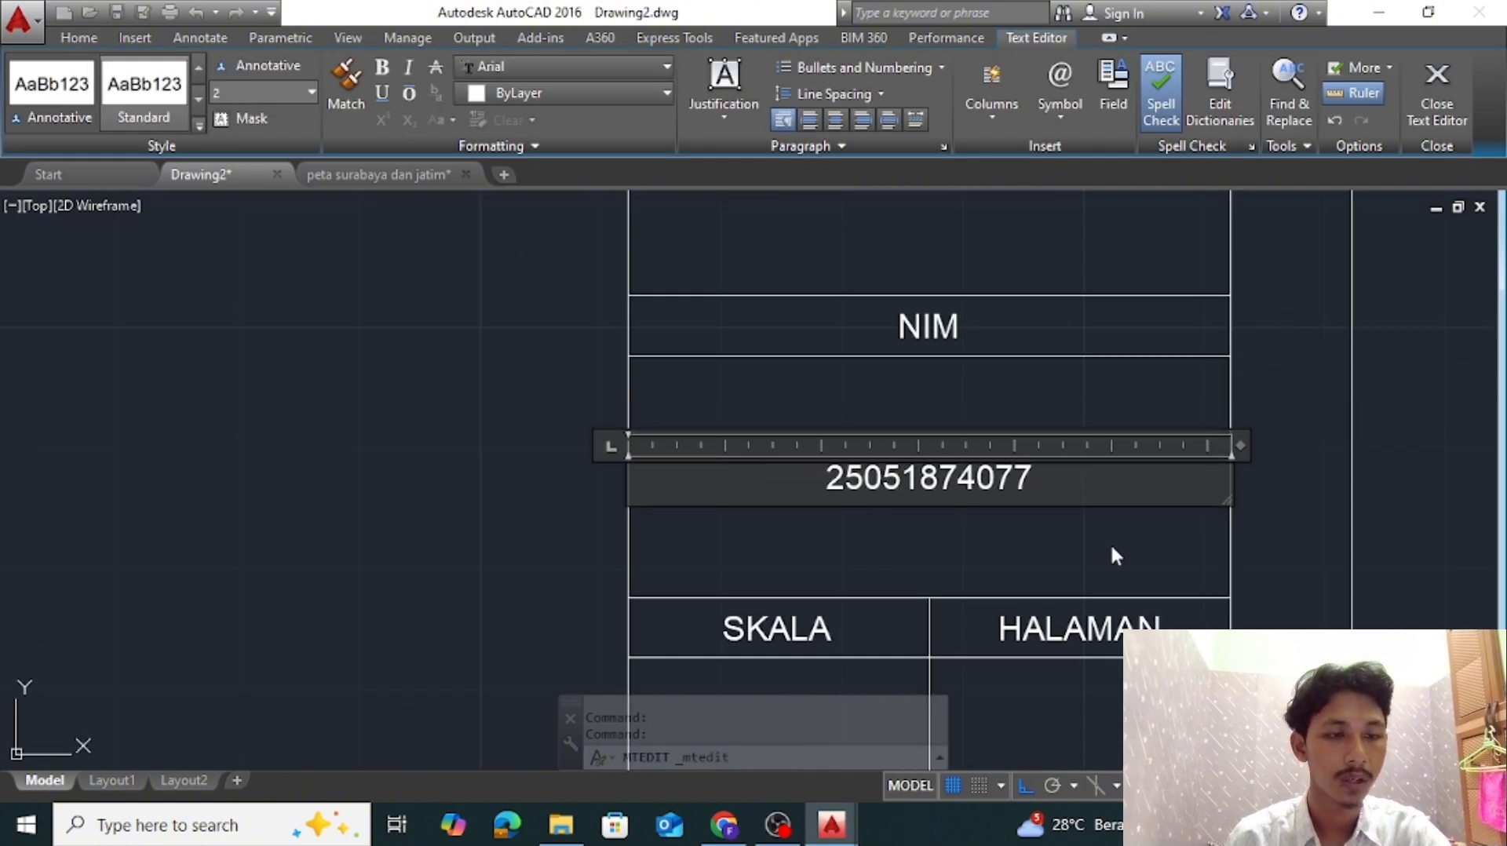
Copy the SKALA label straight down into the empty cell below it
{"action": "left_click", "coordinate": [1116, 556]}
{"action": "scroll", "coordinate": [1110, 559], "scroll_direction": "down", "scroll_amount": 2}
{"action": "middle_click_drag", "start_coordinate": [967, 602], "coordinate": [983, 383]}
{"action": "scroll", "coordinate": [928, 381], "scroll_direction": "up", "scroll_amount": 2}
{"action": "left_click", "coordinate": [930, 384]}
{"action": "right_click", "coordinate": [1003, 372]}
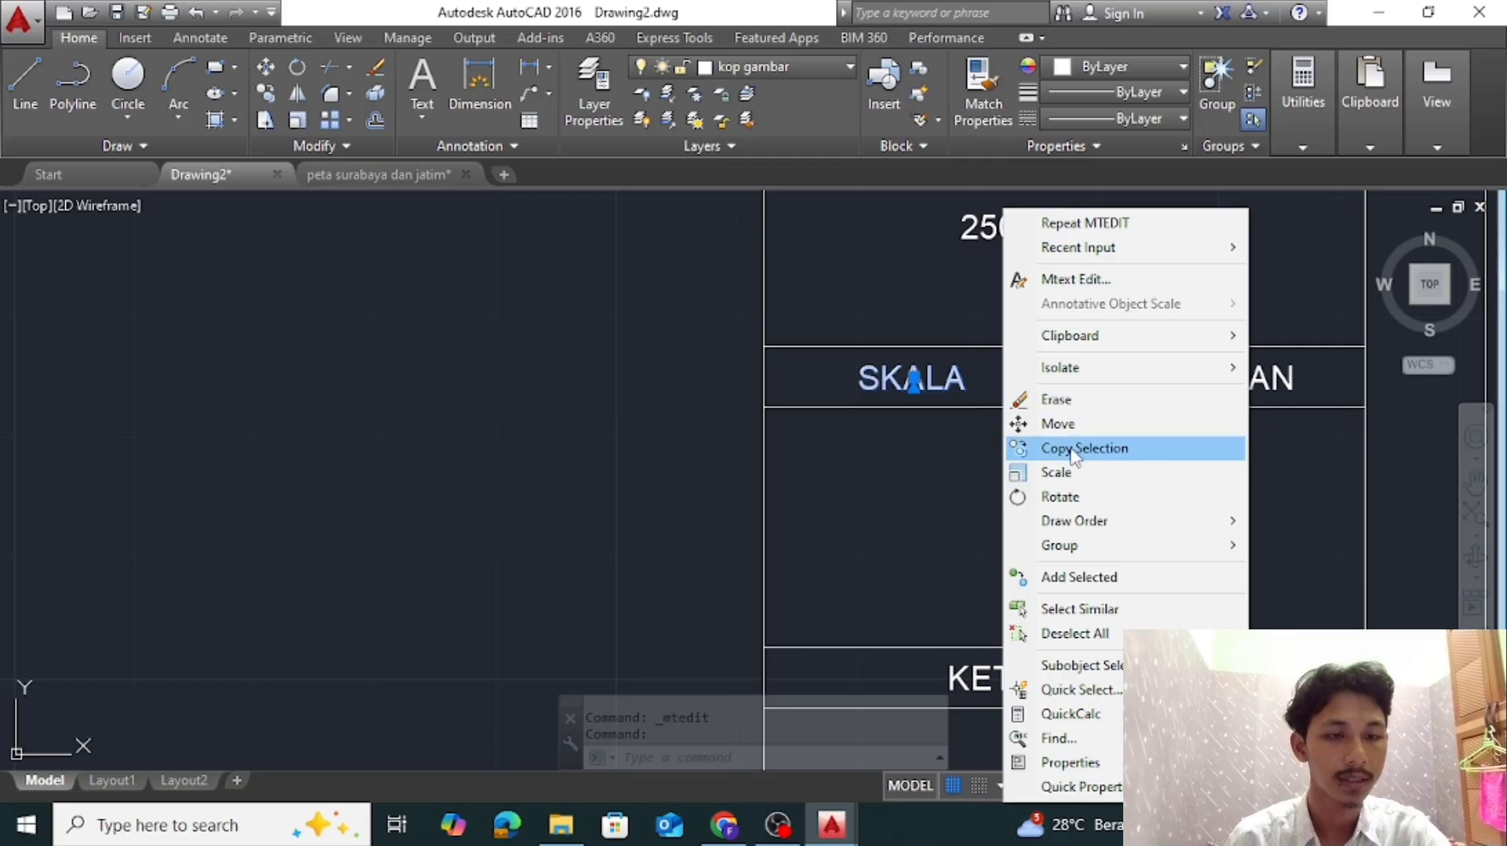
{"action": "left_click", "coordinate": [835, 493]}
{"action": "left_click", "coordinate": [833, 521]}
{"action": "type", "text": "co"}
{"action": "key", "text": "Return"}
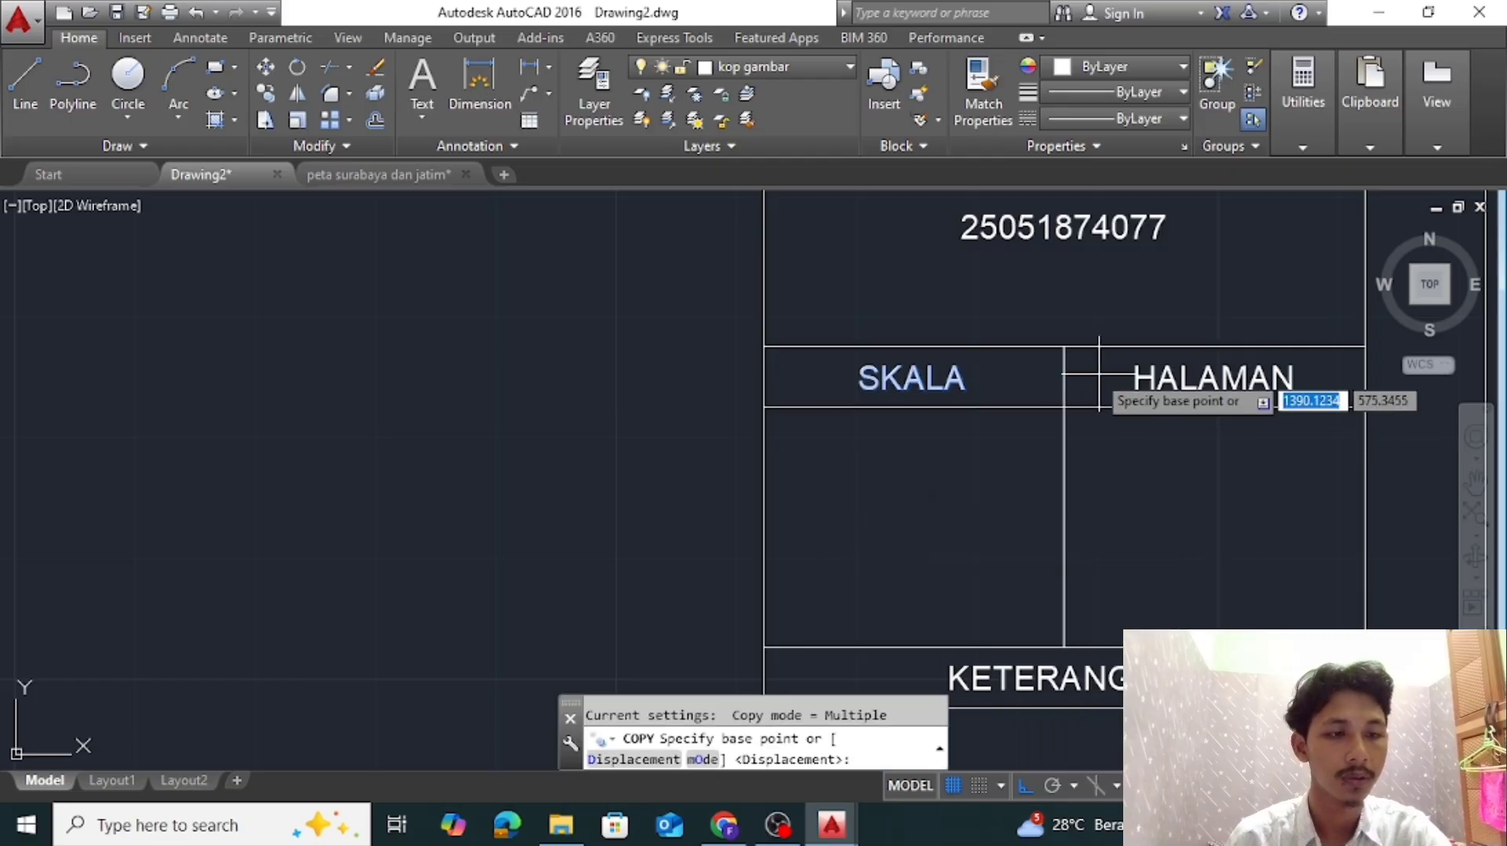
{"action": "left_click", "coordinate": [1064, 346]}
{"action": "left_click", "coordinate": [1066, 402]}
{"action": "key", "text": "Escape"}
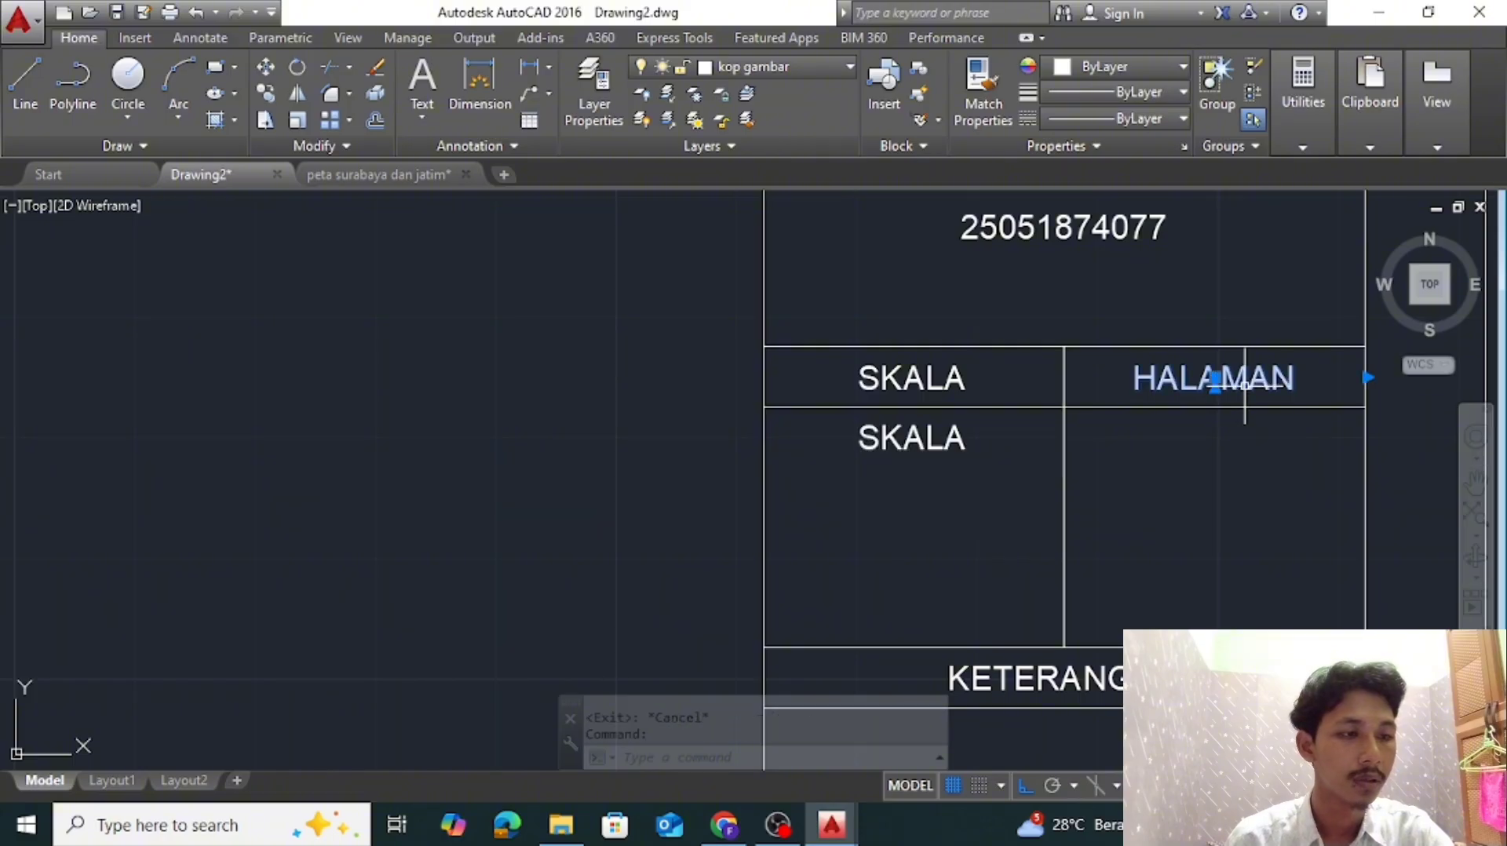
Copy the HALAMAN label straight down into the empty cell below it
{"action": "type", "text": "co"}
{"action": "key", "text": "Return"}
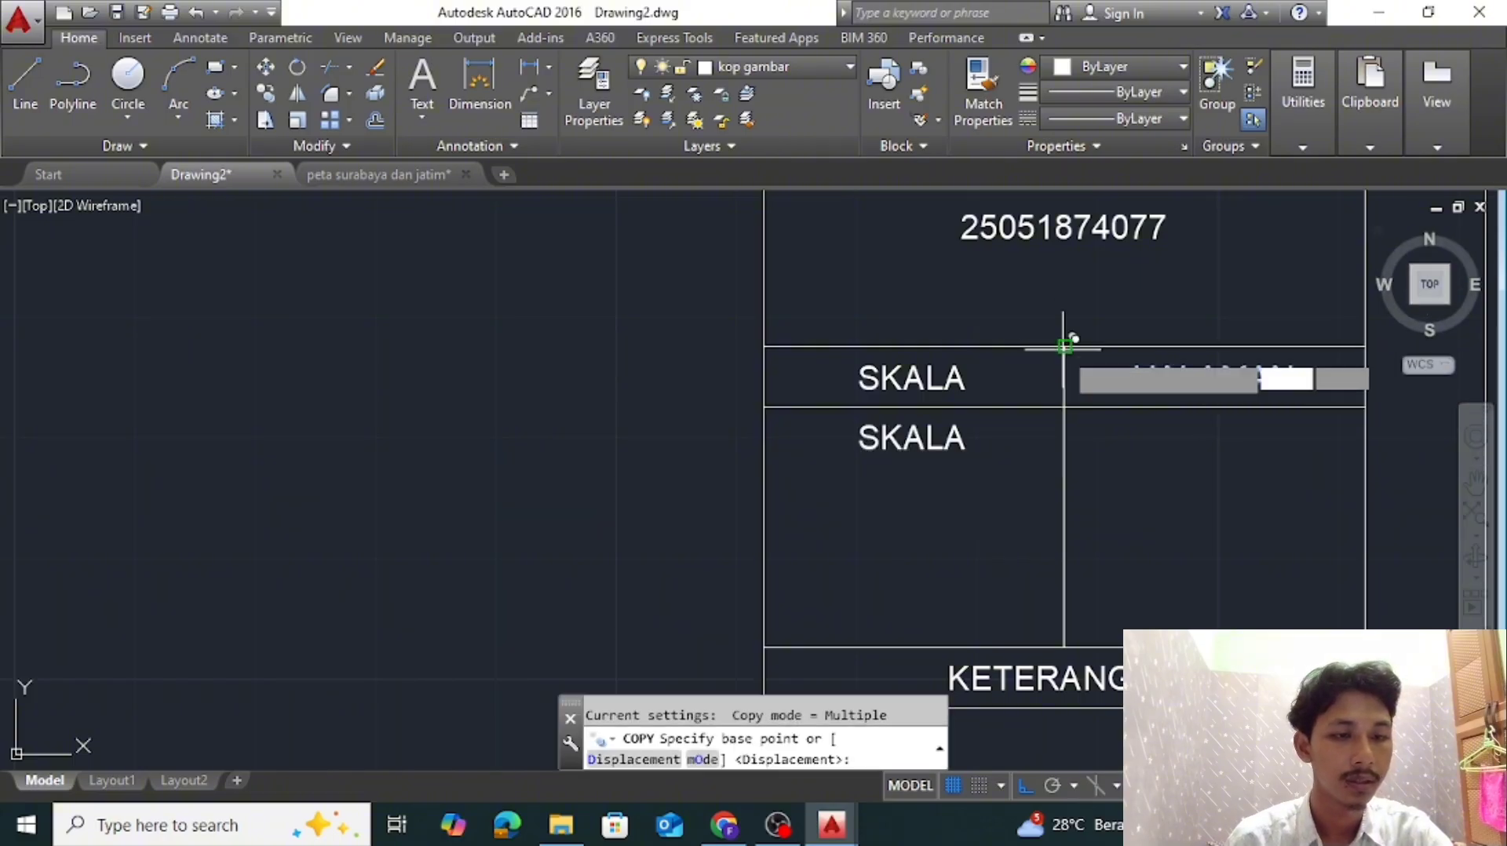
{"action": "left_click", "coordinate": [1064, 347]}
{"action": "left_click", "coordinate": [1065, 404]}
{"action": "key", "text": "Escape"}
{"action": "key", "text": "Escape"}
Change the copied text below SKALA to NS and the copied text below HALAMAN to 1
{"action": "double_click", "coordinate": [913, 438]}
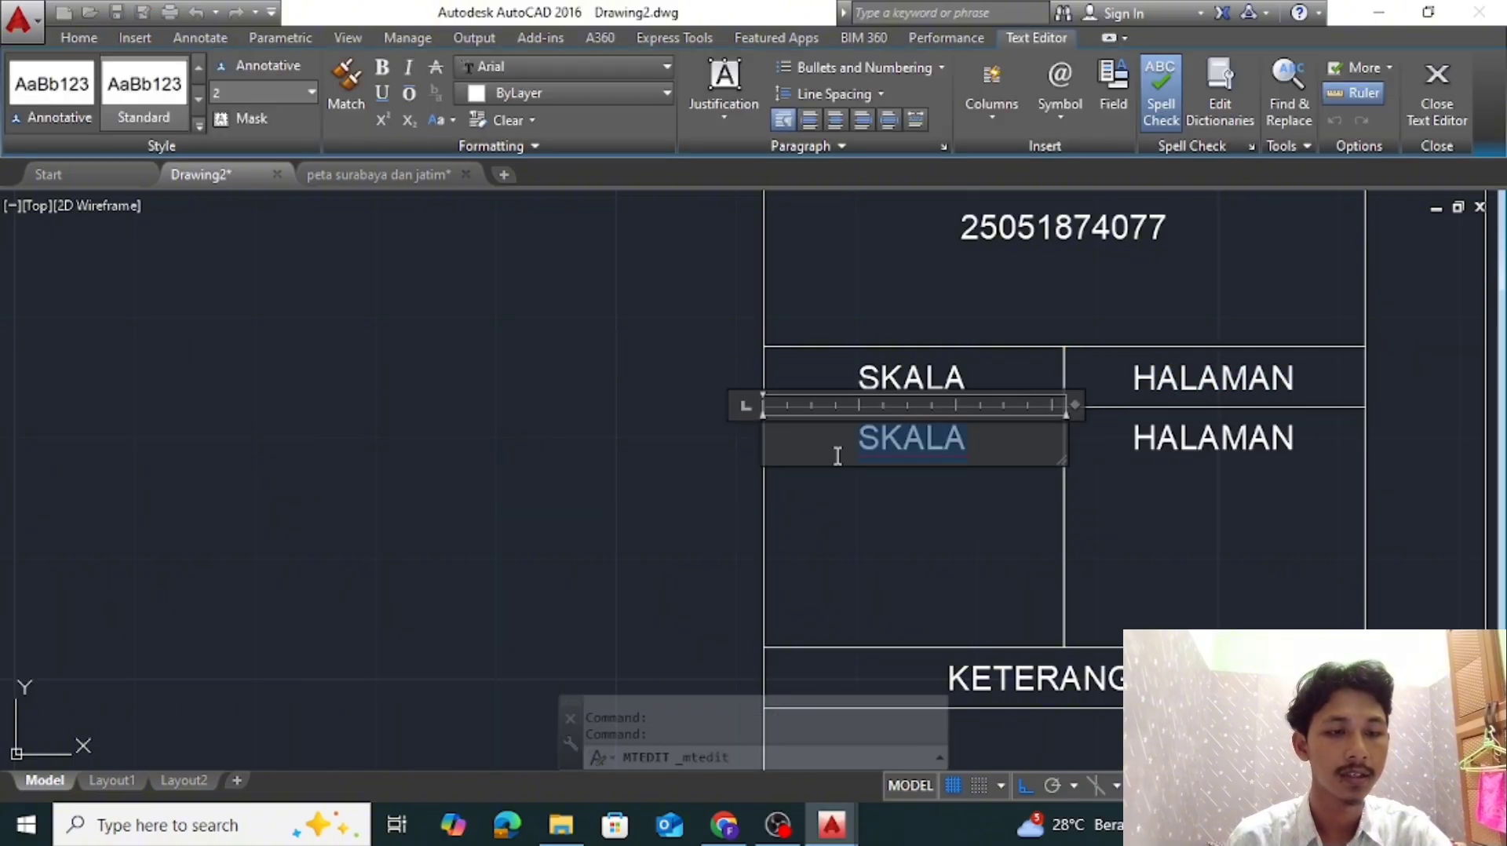
{"action": "type", "text": "NS"}
{"action": "left_click", "coordinate": [1103, 572]}
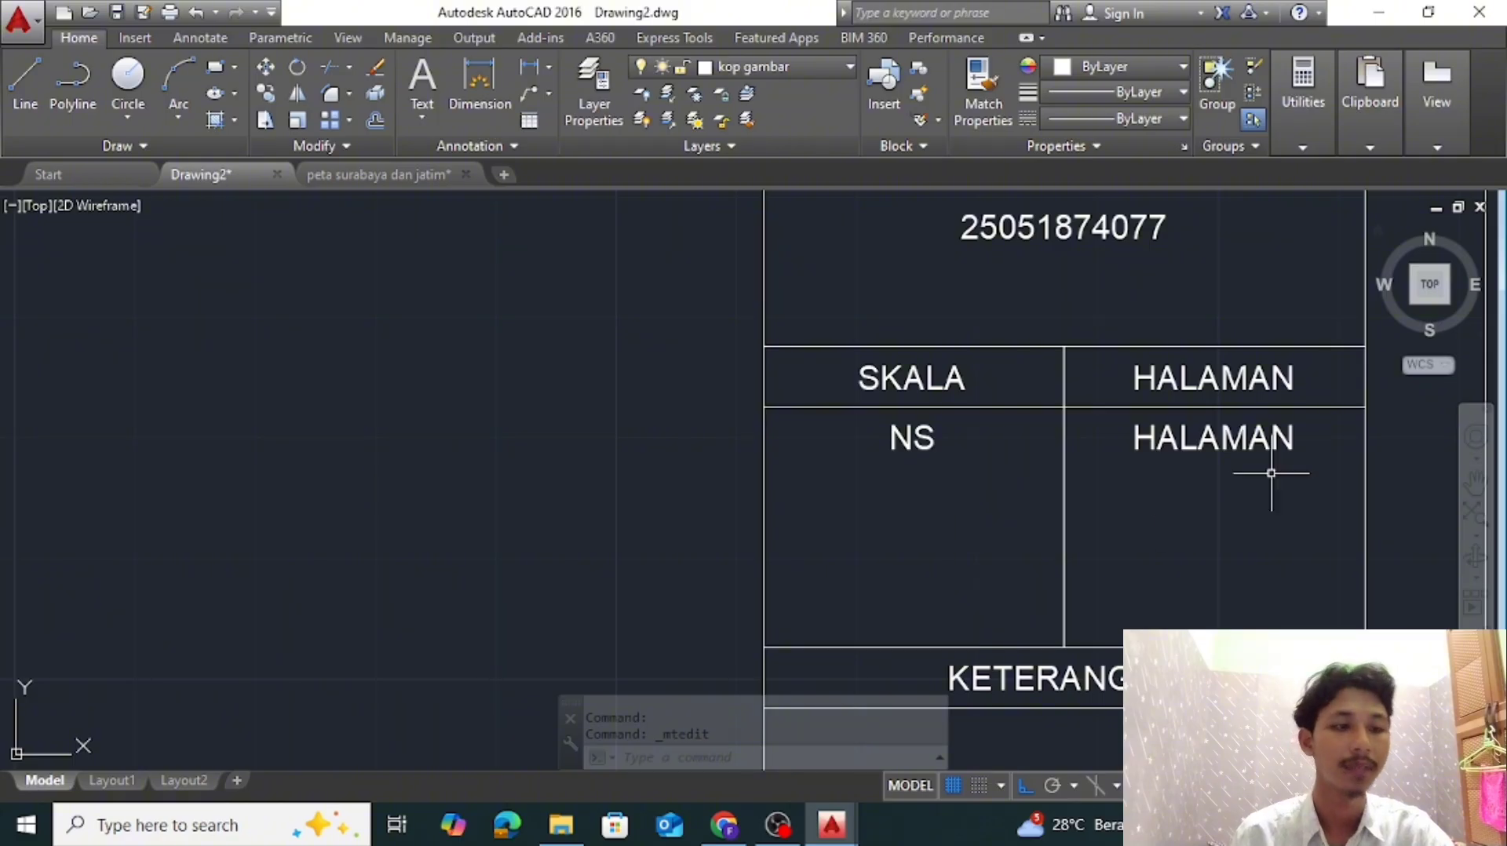
{"action": "left_click", "coordinate": [1280, 439]}
{"action": "double_click", "coordinate": [1307, 444]}
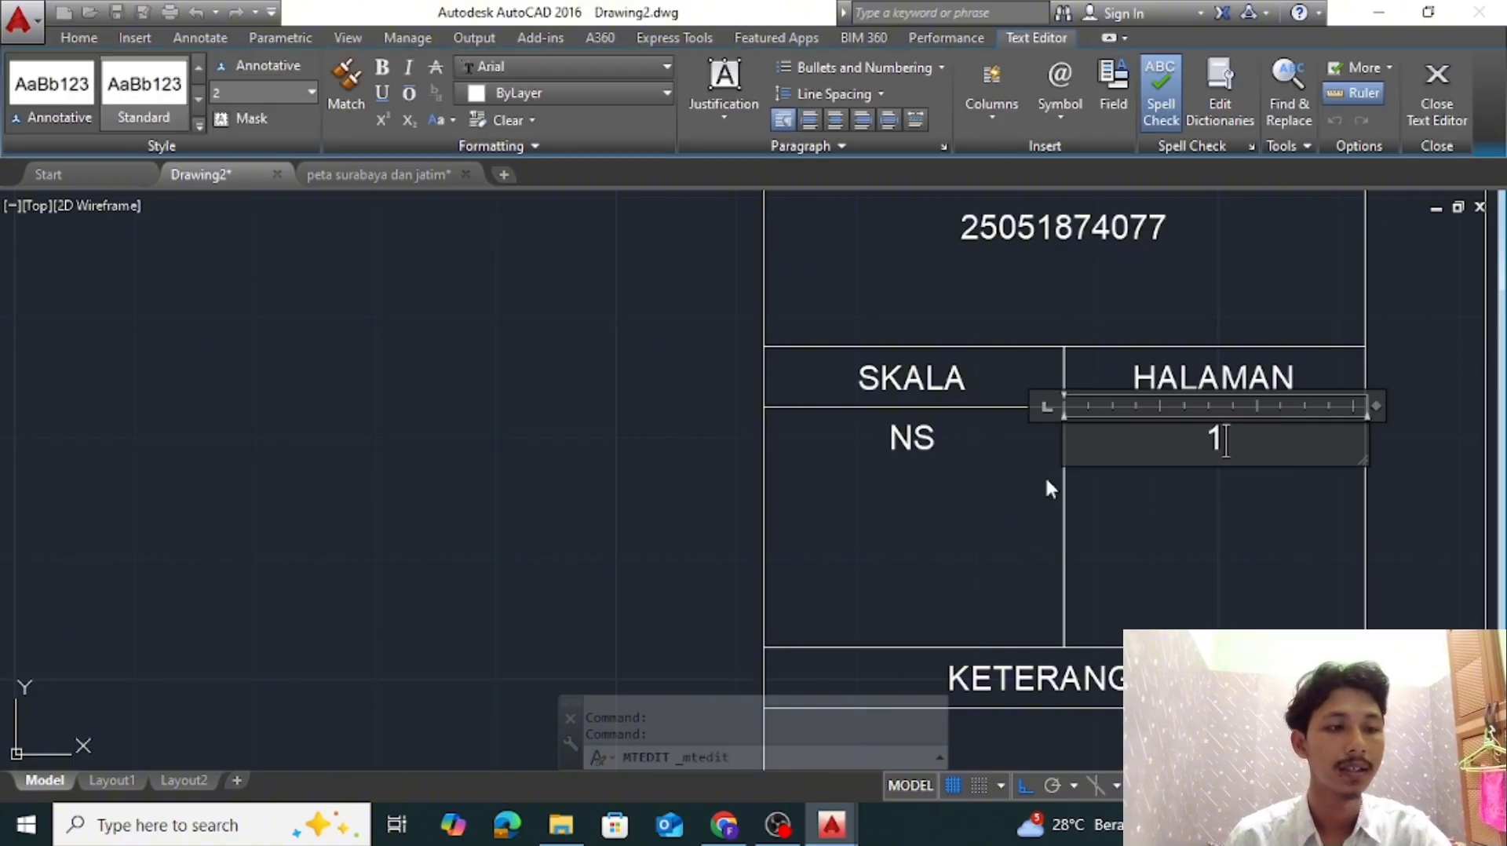
{"action": "left_click", "coordinate": [1048, 488]}
{"action": "scroll", "coordinate": [1209, 471], "scroll_direction": "down", "scroll_amount": 4}
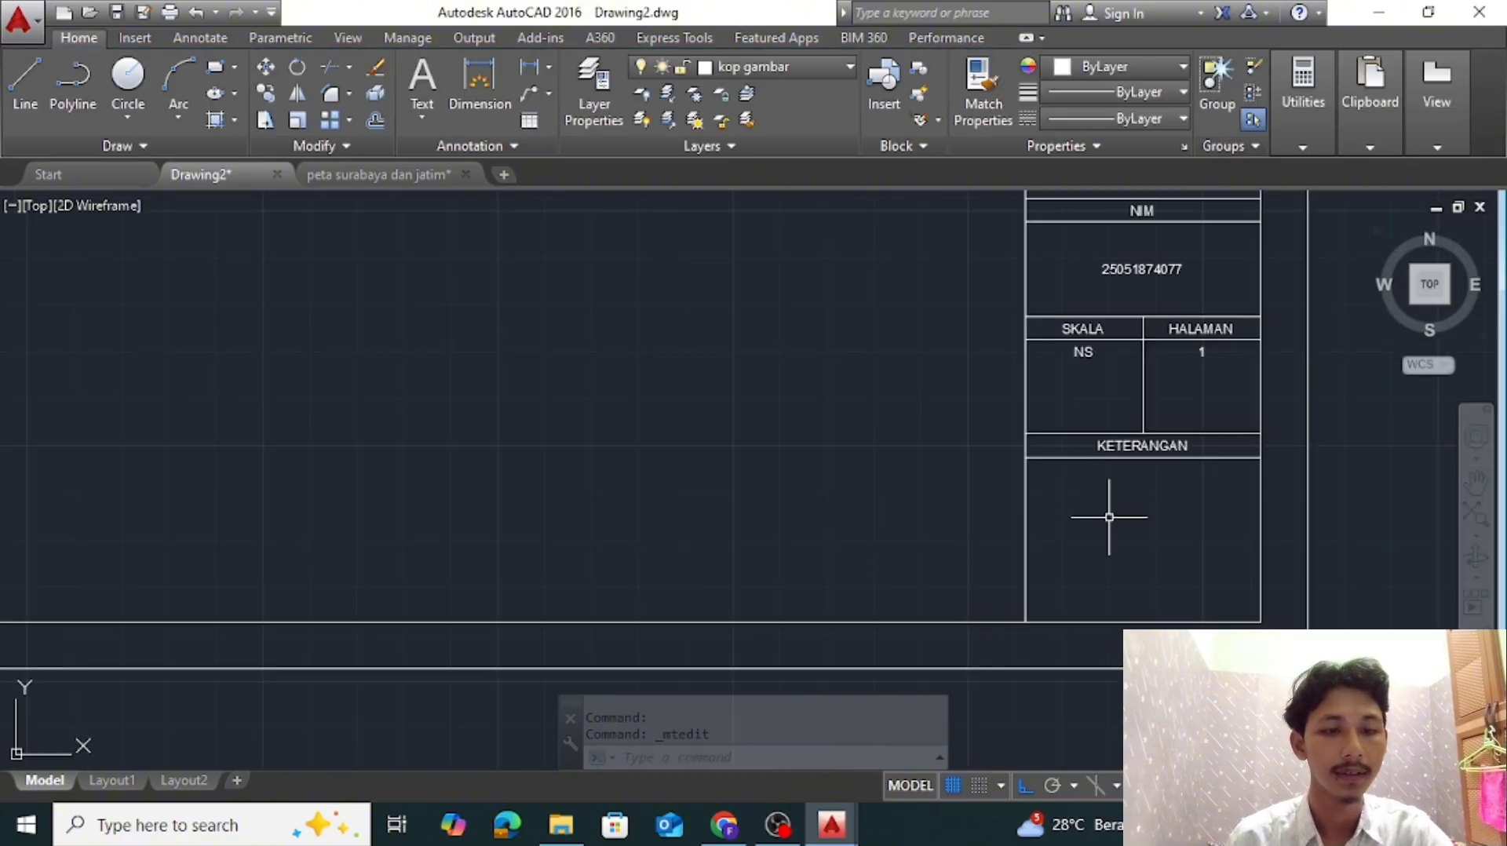
Convert the sheet frame and complete title block with the logo into one block, using KOP in its name
{"action": "scroll", "coordinate": [1109, 517], "scroll_direction": "down", "scroll_amount": 5}
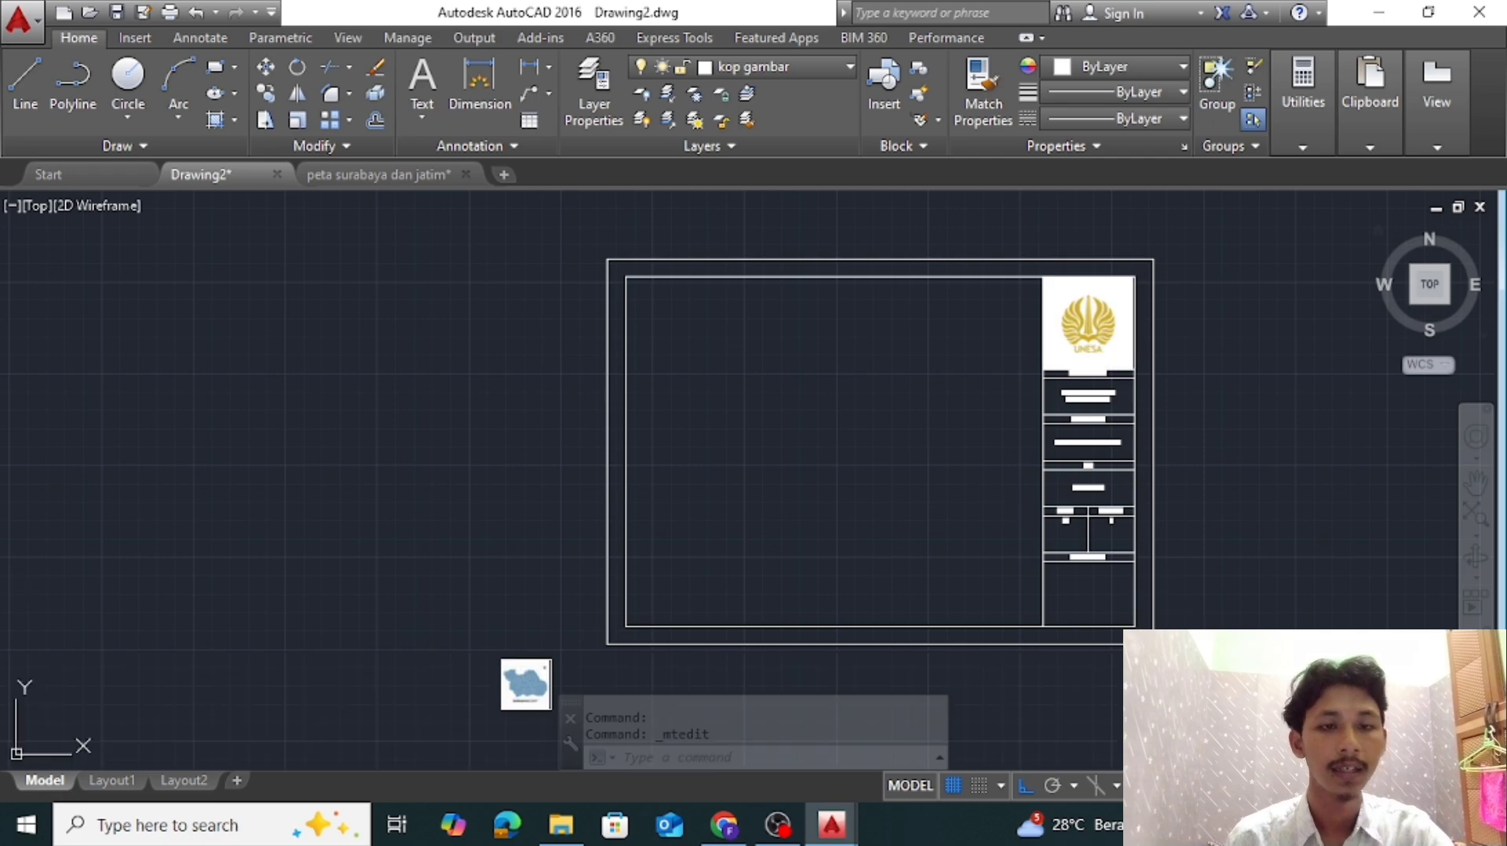
{"action": "left_click", "coordinate": [1238, 687]}
{"action": "left_click", "coordinate": [582, 240]}
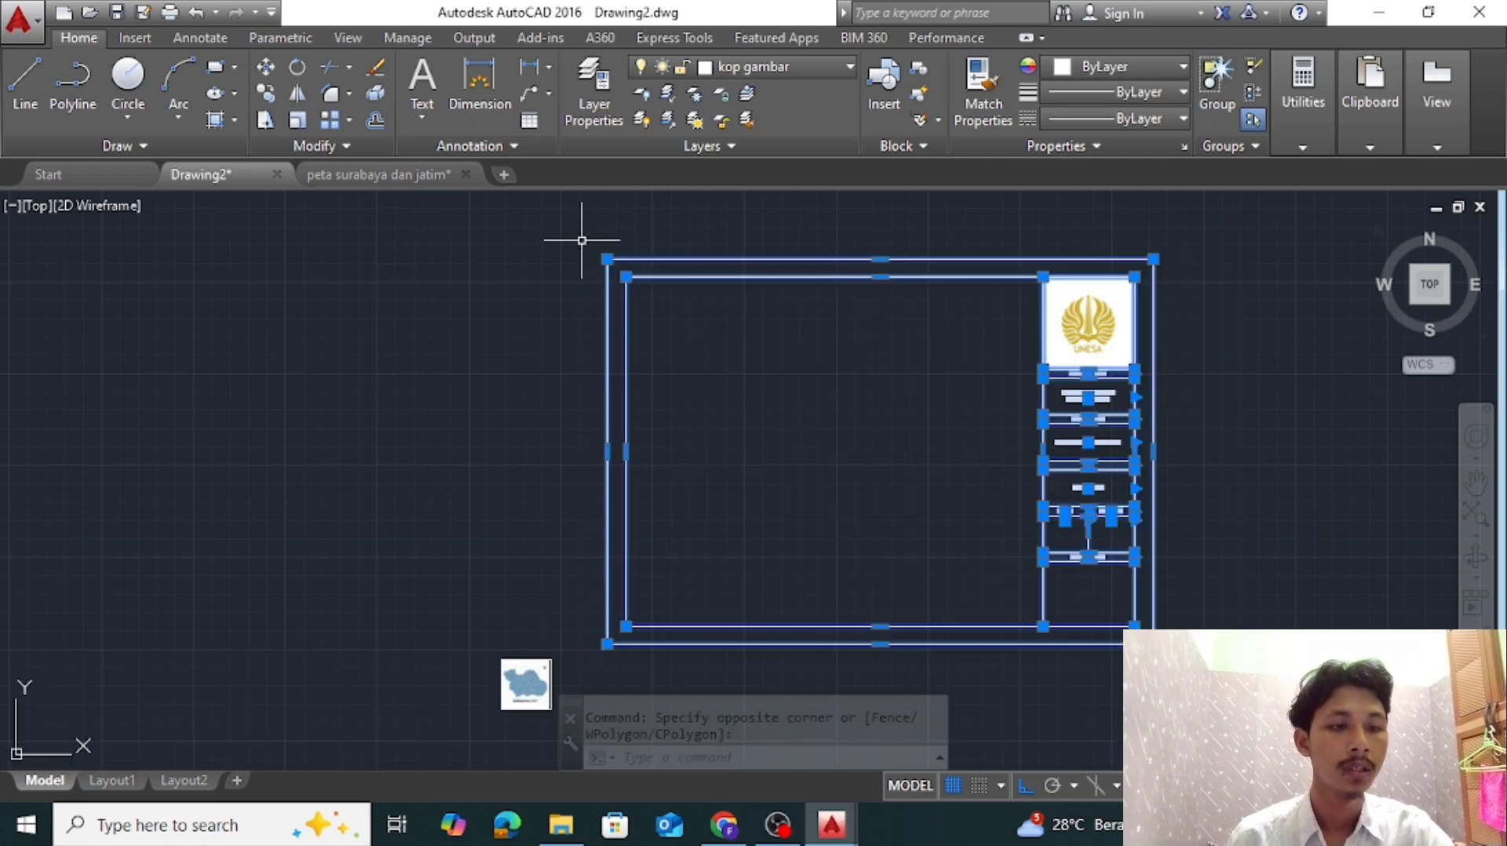
{"action": "key", "text": "Return"}
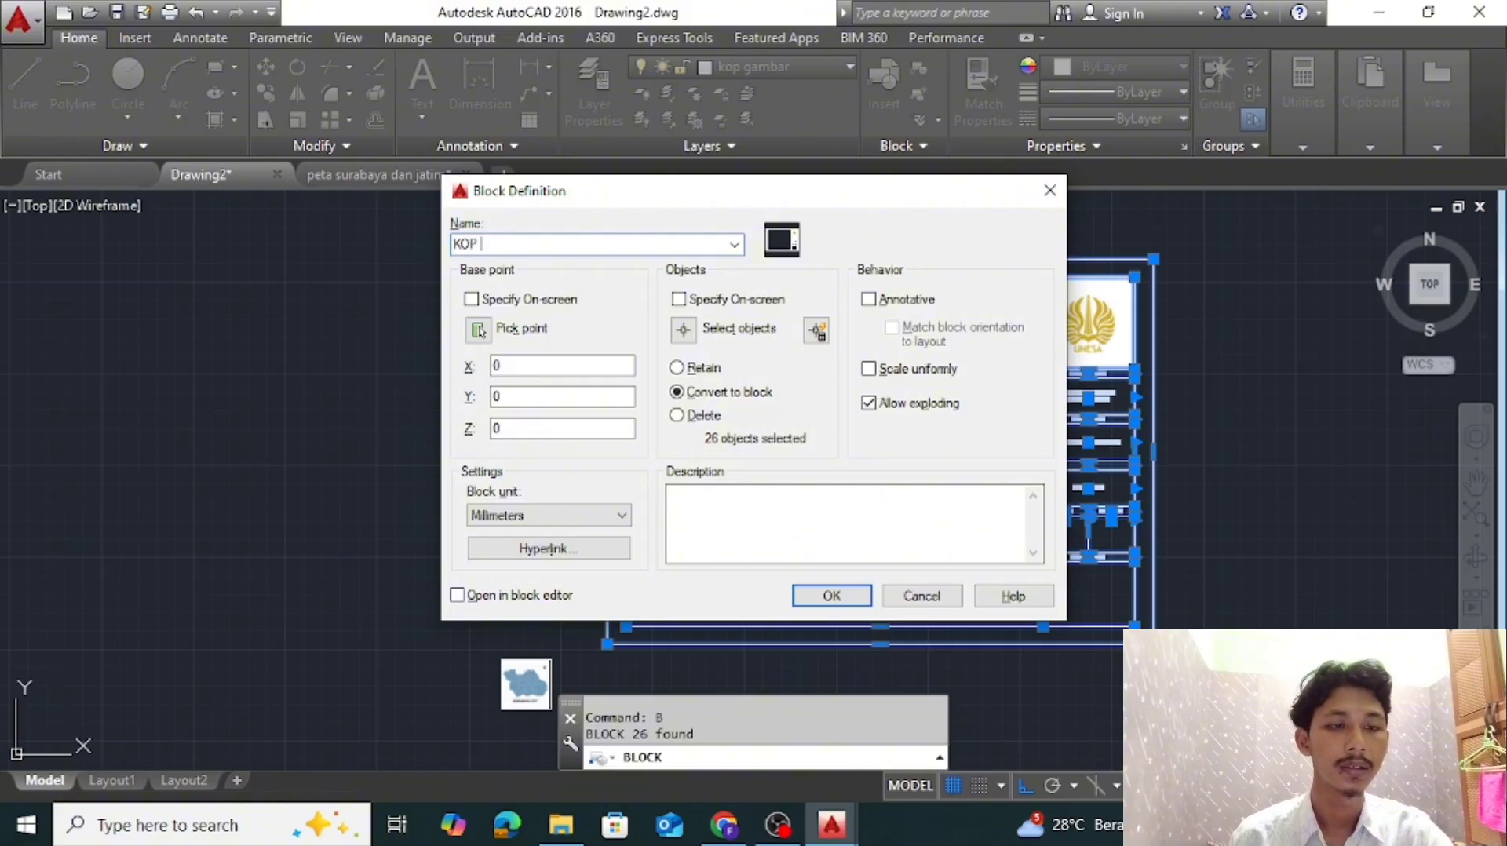
{"action": "left_click", "coordinate": [822, 592]}
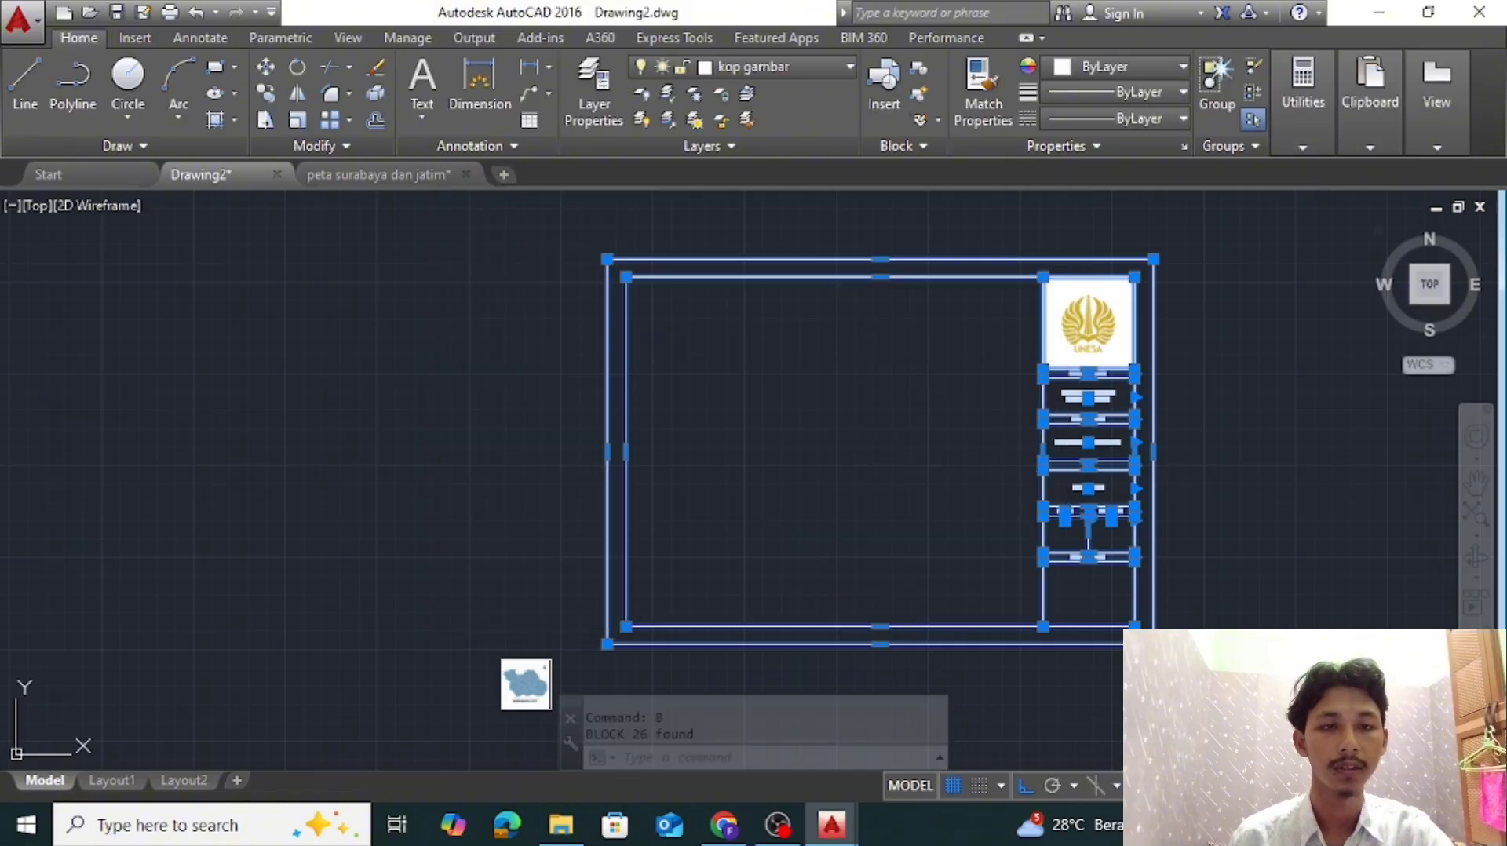
{"action": "scroll", "coordinate": [1125, 556], "scroll_direction": "up", "scroll_amount": 2}
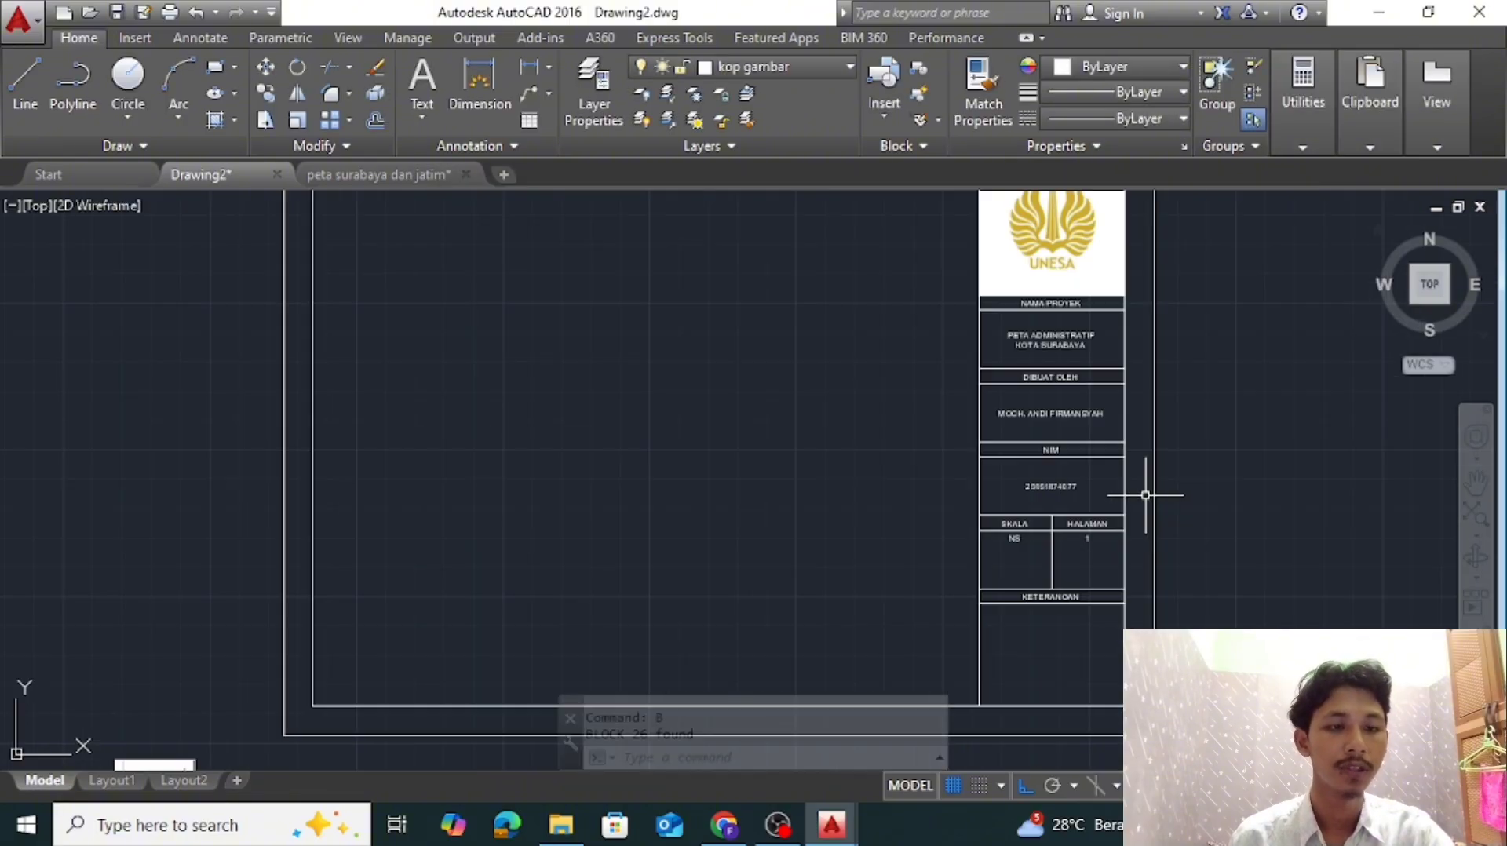
{"action": "scroll", "coordinate": [835, 491], "scroll_direction": "down", "scroll_amount": 2}
{"action": "key", "text": "Escape"}
Scale the Surabaya map image by a factor of 5 from its lower-left corner
{"action": "middle_click_drag", "start_coordinate": [667, 536], "coordinate": [863, 419]}
{"action": "left_click_drag", "start_coordinate": [655, 624], "coordinate": [539, 582]}
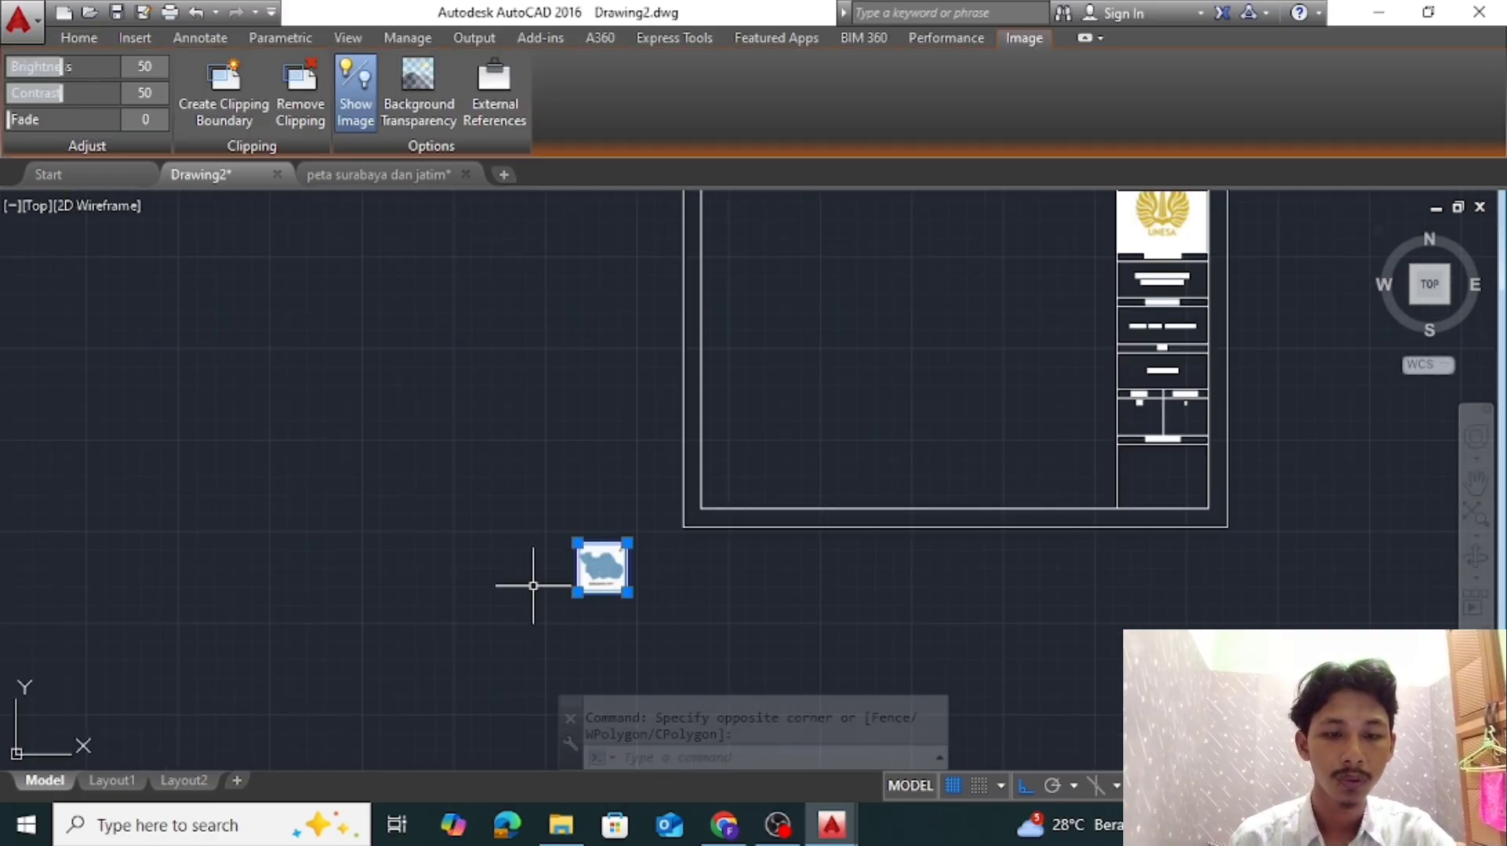
{"action": "type", "text": "SC"}
{"action": "key", "text": "Return"}
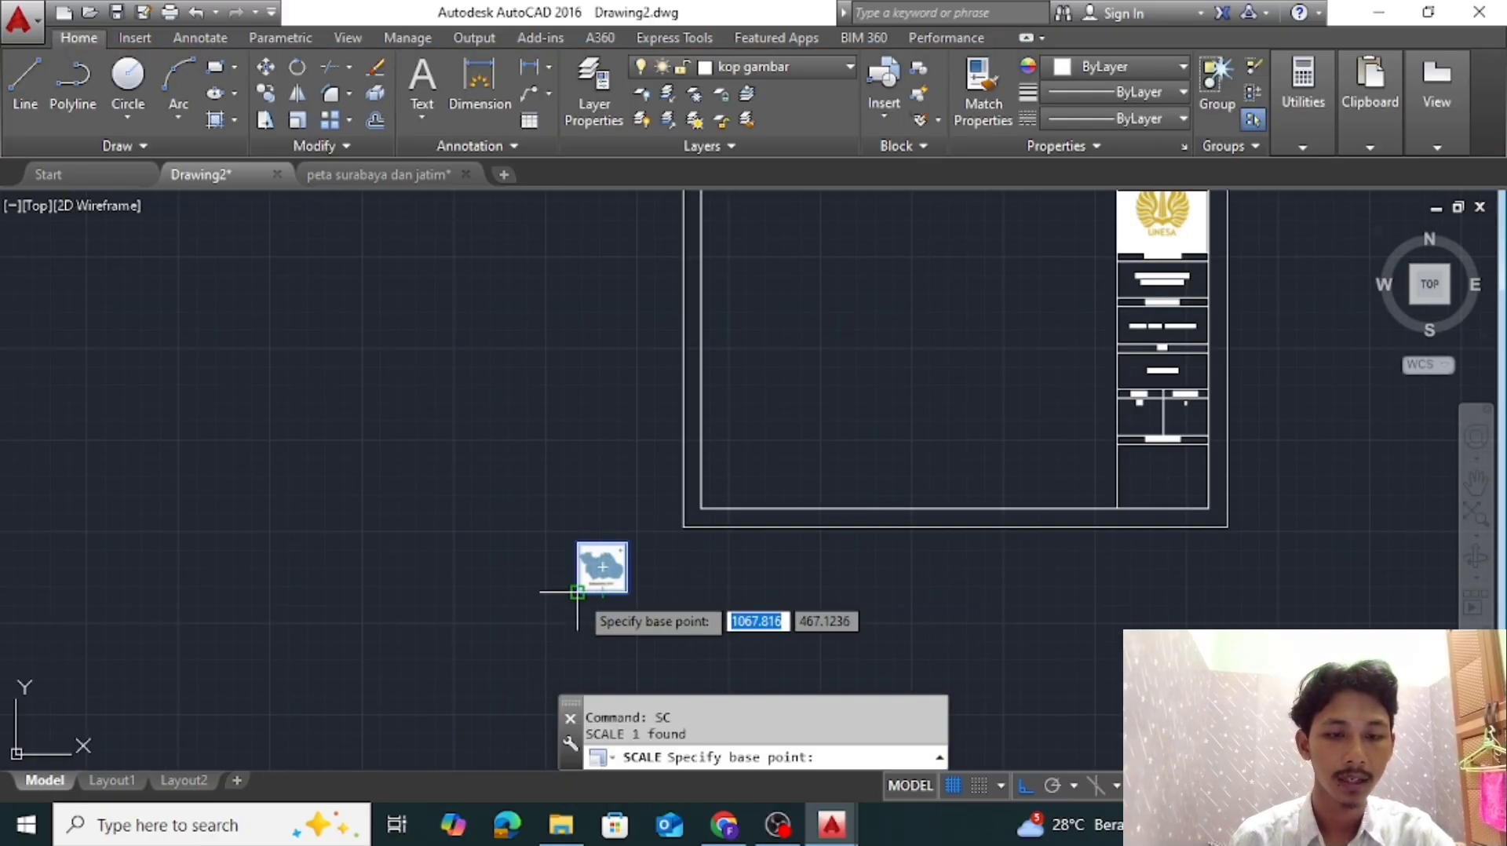
{"action": "left_click", "coordinate": [577, 593]}
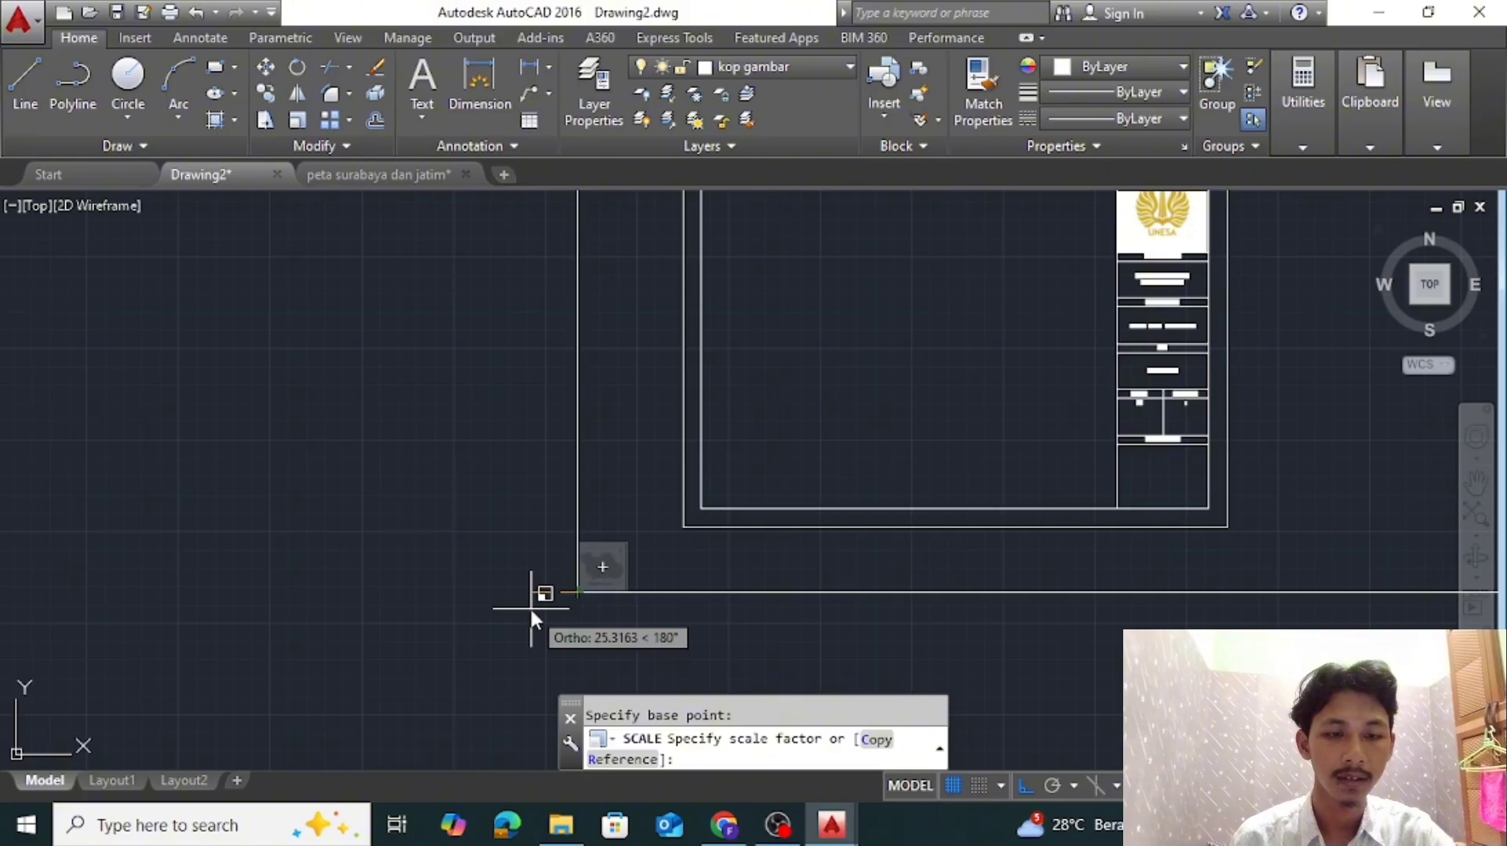
{"action": "type", "text": "5"}
{"action": "key", "text": "Return"}
Move the enlarged map image with ortho off into the empty drawing area beside the title block
{"action": "left_click", "coordinate": [903, 589]}
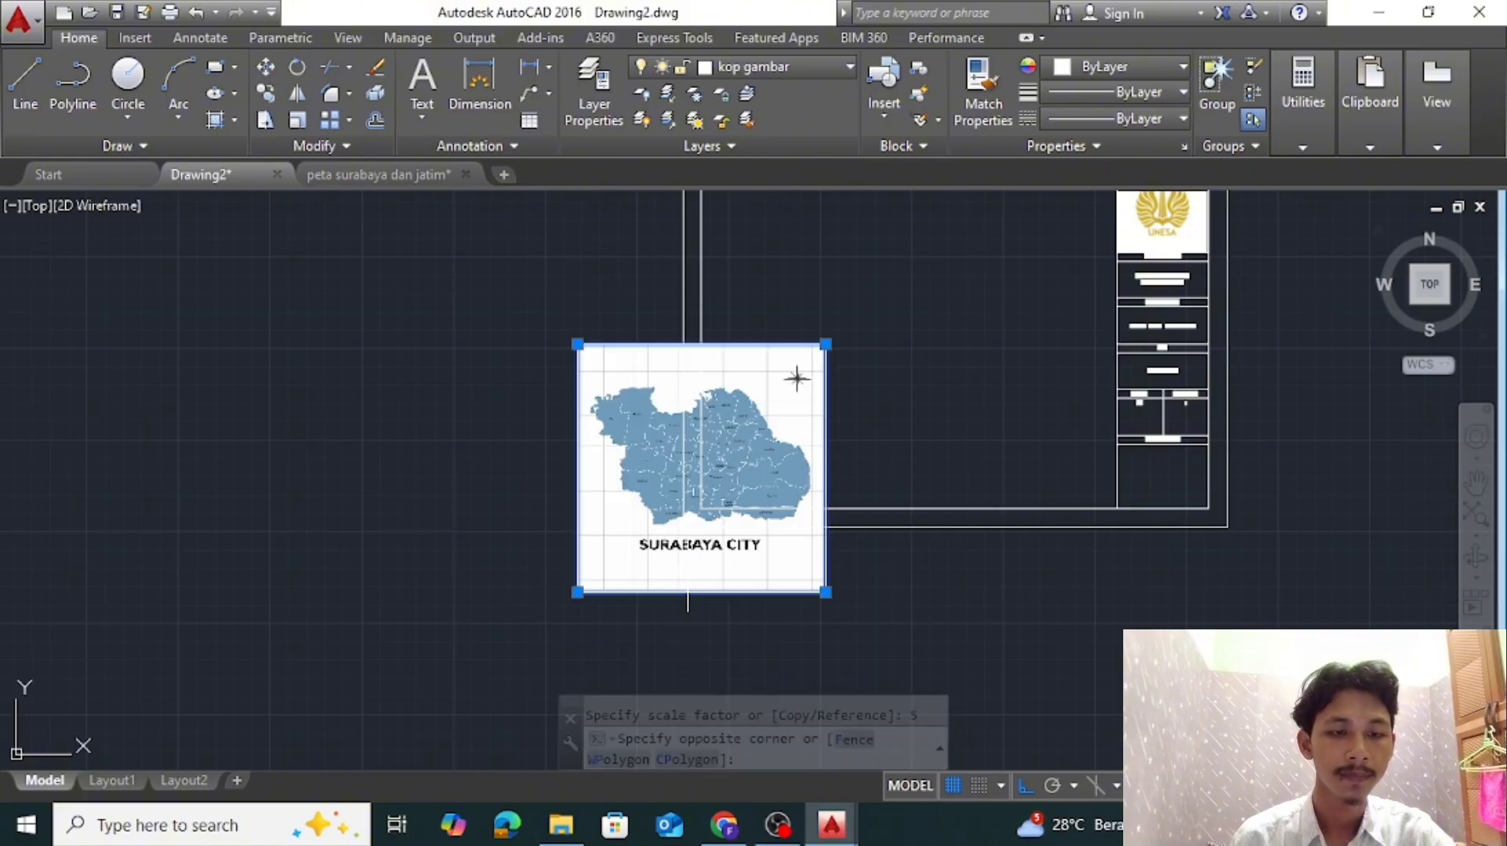
{"action": "left_click", "coordinate": [687, 600]}
{"action": "type", "text": "M"}
{"action": "key", "text": "Return"}
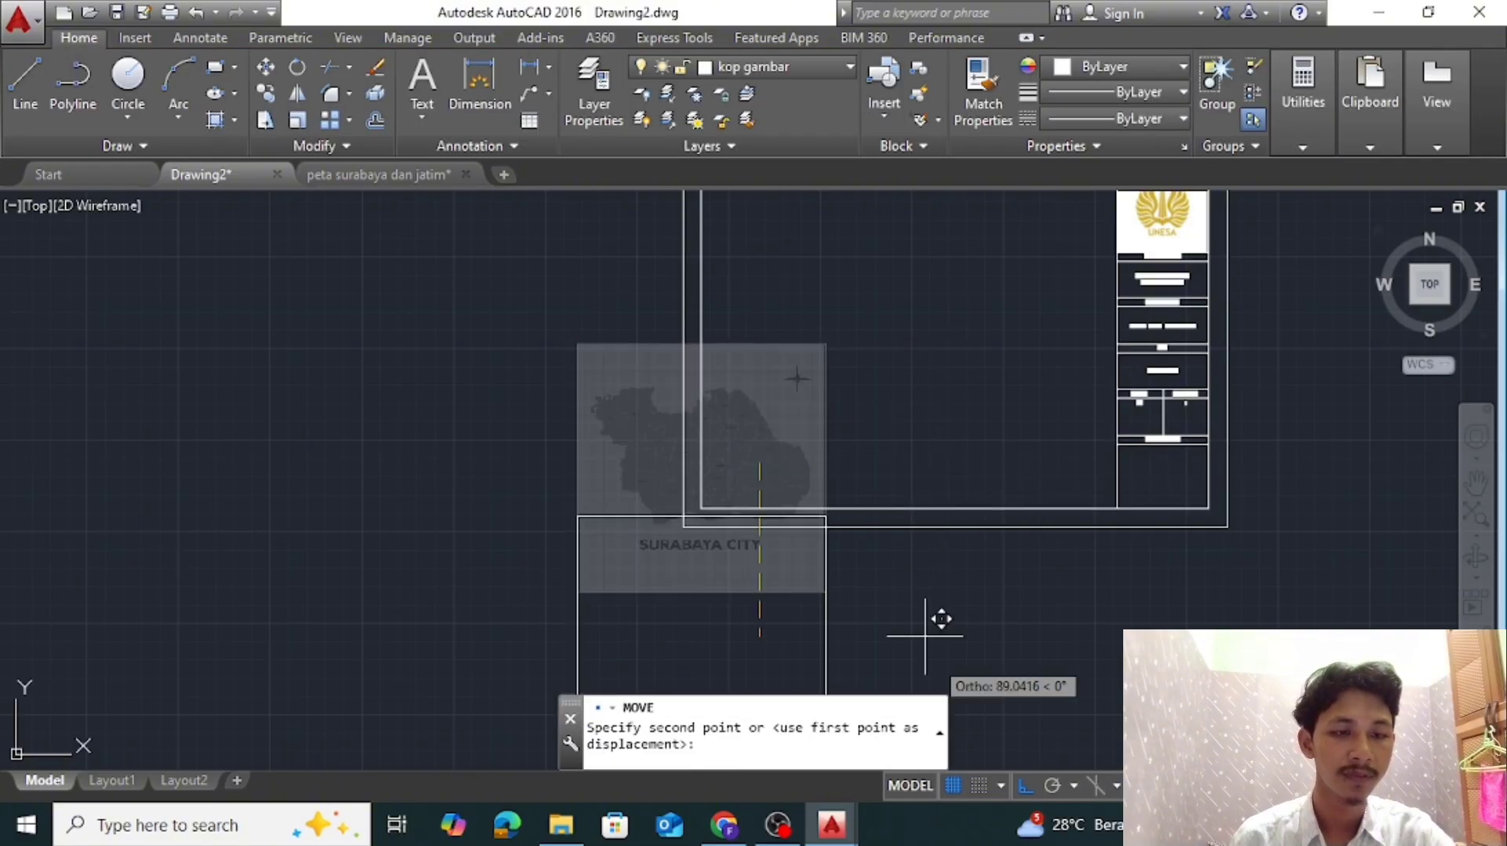
{"action": "left_click", "coordinate": [1024, 791]}
{"action": "middle_click_drag", "start_coordinate": [932, 343], "coordinate": [858, 444]}
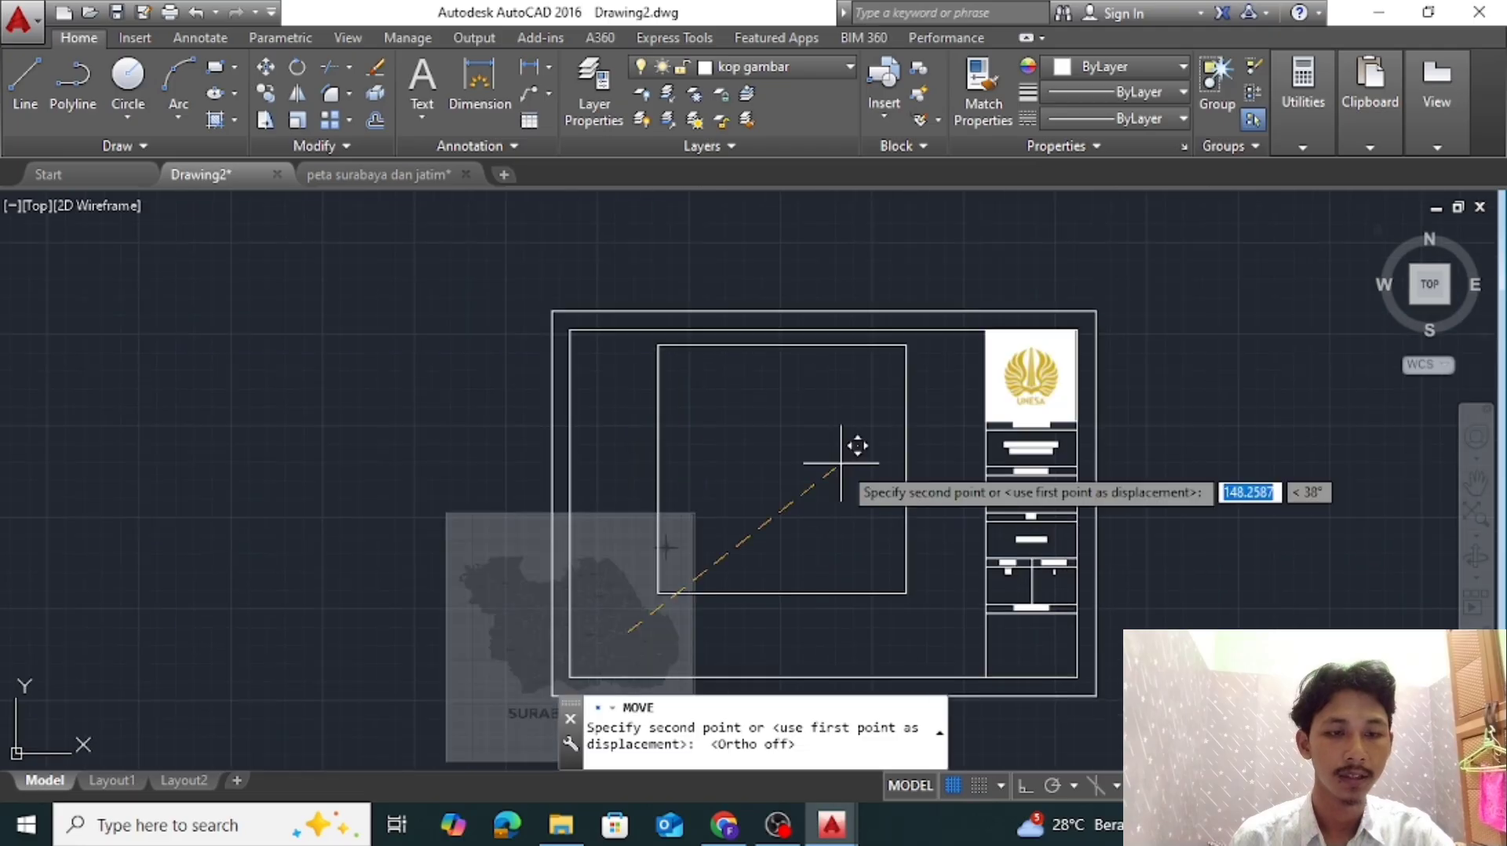
{"action": "left_click", "coordinate": [846, 475]}
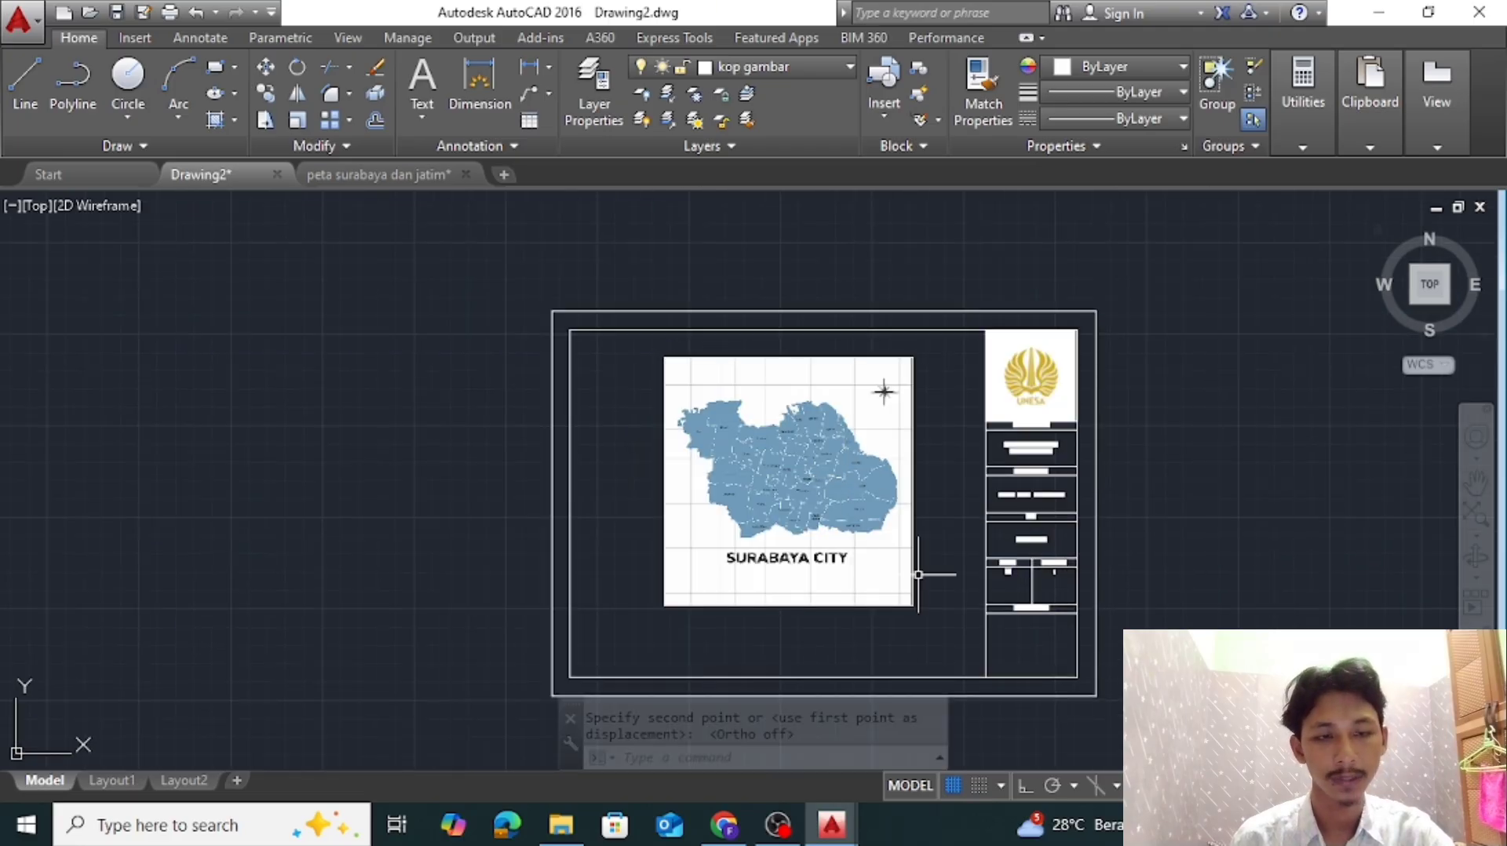
Scale the map image by a factor of 1.2 from the midpoint of its lower edge
{"action": "scroll", "coordinate": [933, 605], "scroll_direction": "up", "scroll_amount": 4}
{"action": "middle_click_drag", "start_coordinate": [669, 330], "coordinate": [968, 474]}
{"action": "scroll", "coordinate": [1012, 501], "scroll_direction": "down", "scroll_amount": 2}
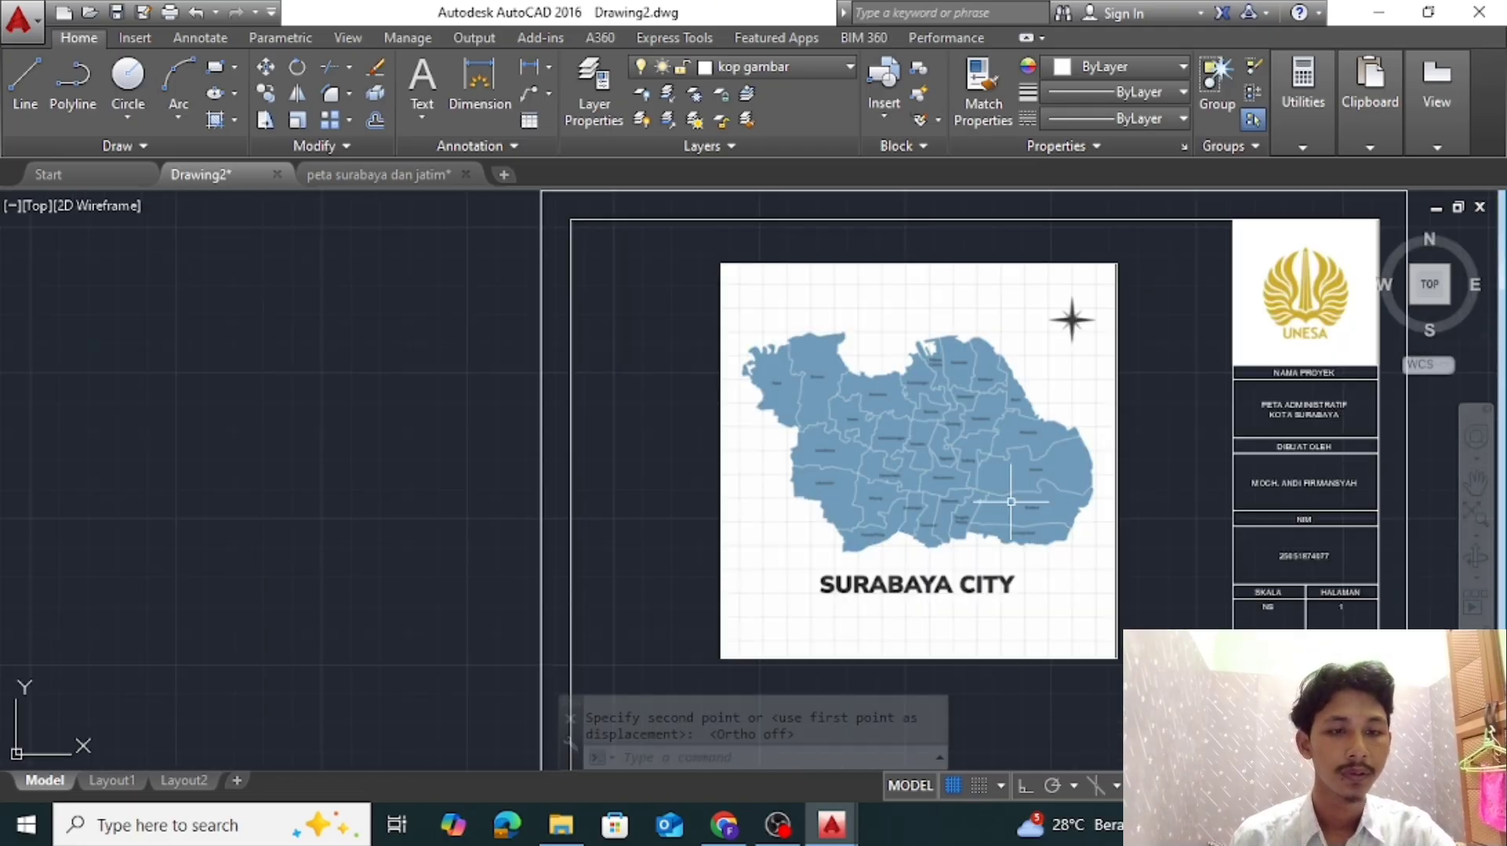
{"action": "middle_click_drag", "start_coordinate": [1038, 509], "coordinate": [877, 416]}
{"action": "scroll", "coordinate": [877, 416], "scroll_direction": "down", "scroll_amount": 2}
{"action": "scroll", "coordinate": [895, 303], "scroll_direction": "up", "scroll_amount": 2}
{"action": "left_click", "coordinate": [908, 487]}
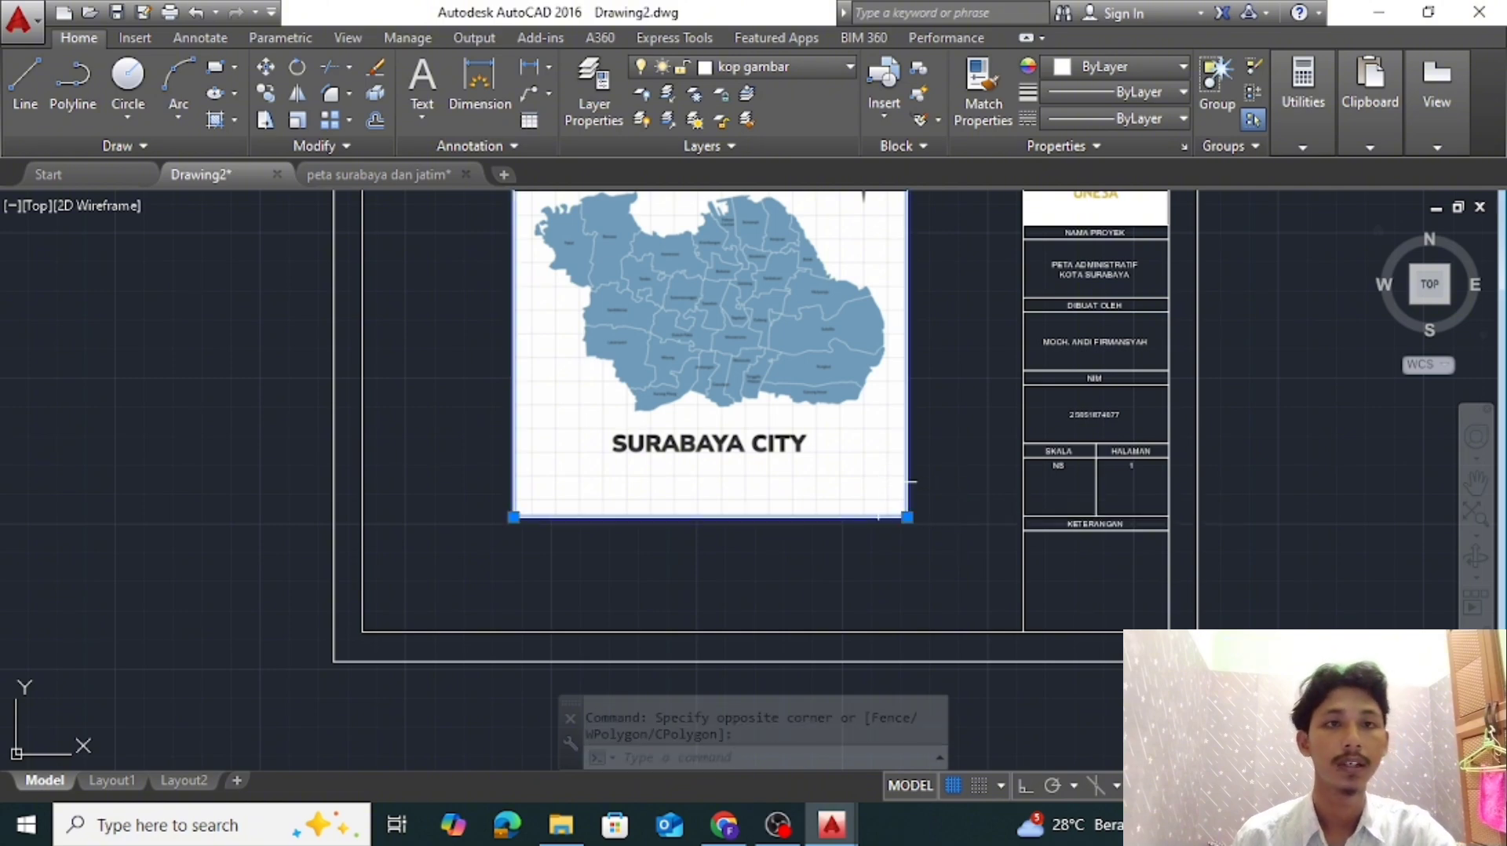
{"action": "type", "text": "sc"}
{"action": "key", "text": "Return"}
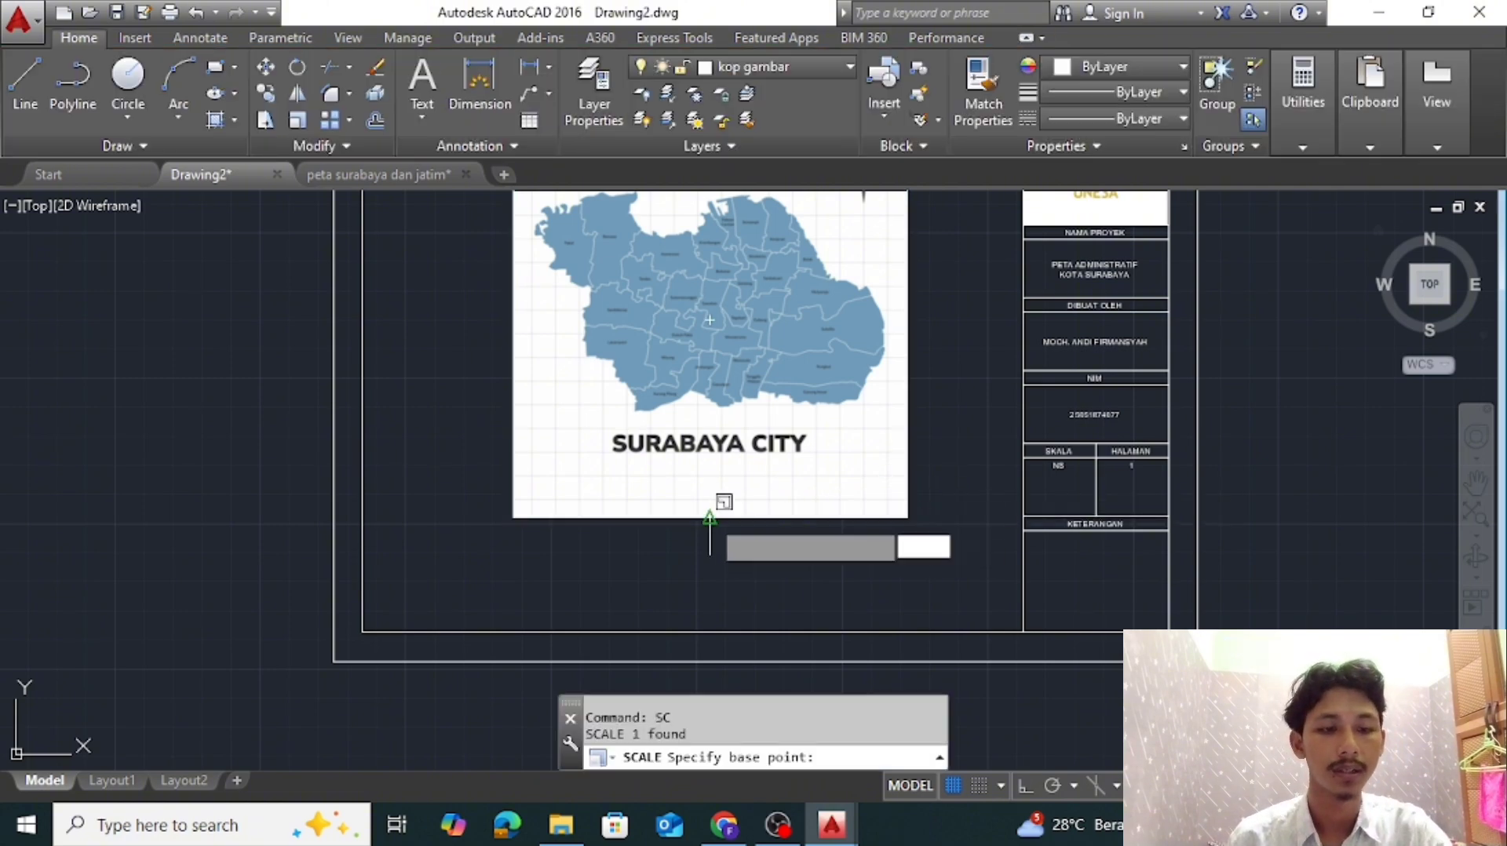
{"action": "left_click", "coordinate": [710, 516]}
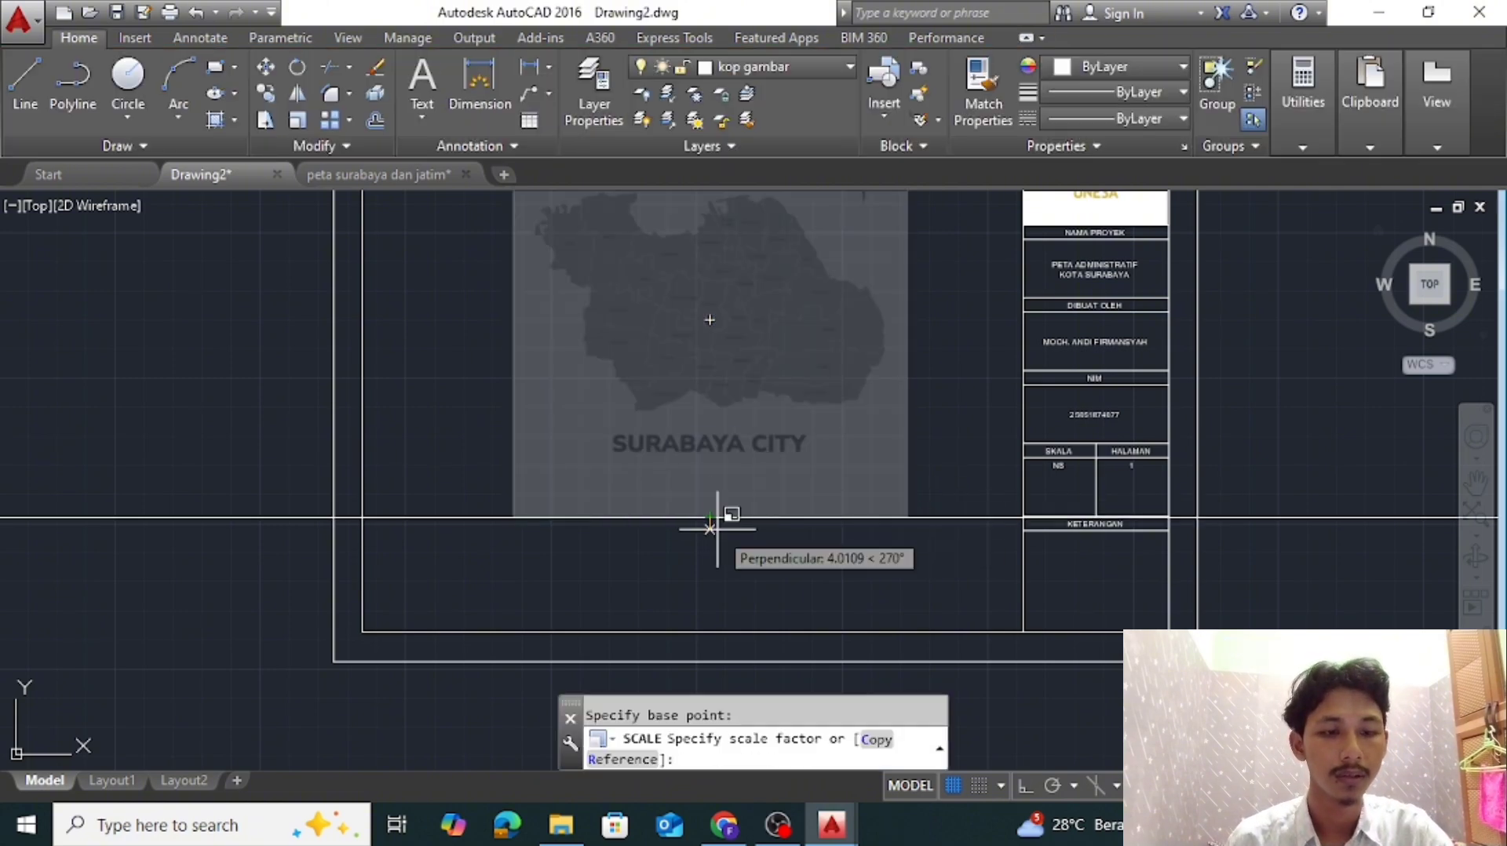
{"action": "left_click", "coordinate": [1019, 786]}
{"action": "type", "text": "1.2"}
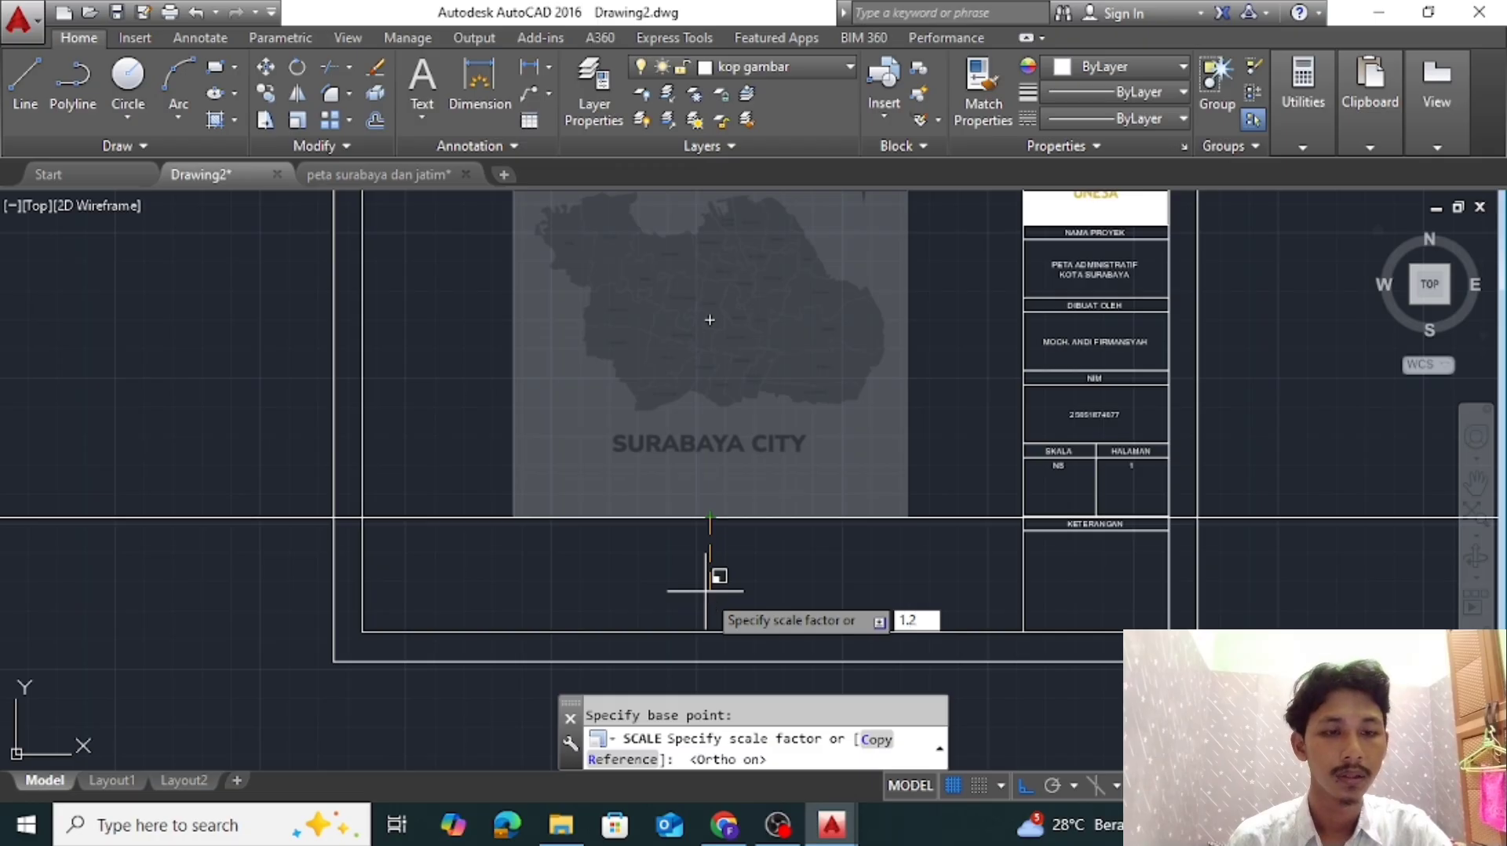
{"action": "key", "text": "Return"}
Move the map image straight down so that it fits inside the inner frame
{"action": "middle_click_drag", "start_coordinate": [699, 587], "coordinate": [714, 753]}
{"action": "scroll", "coordinate": [838, 525], "scroll_direction": "down", "scroll_amount": 2}
{"action": "left_click", "coordinate": [765, 477]}
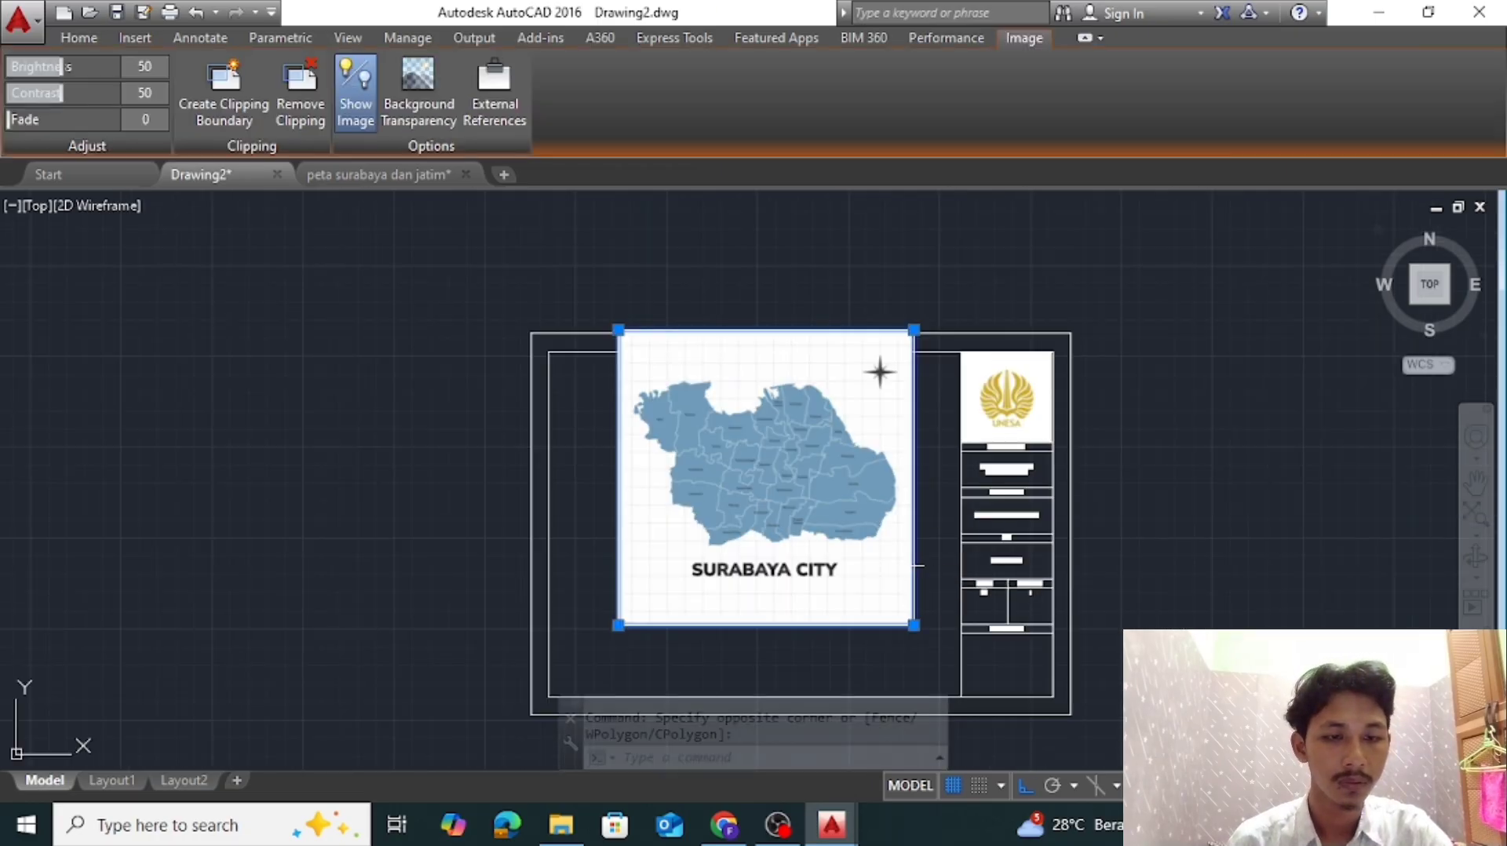
{"action": "type", "text": "m"}
{"action": "key", "text": "Return"}
{"action": "left_click", "coordinate": [831, 528]}
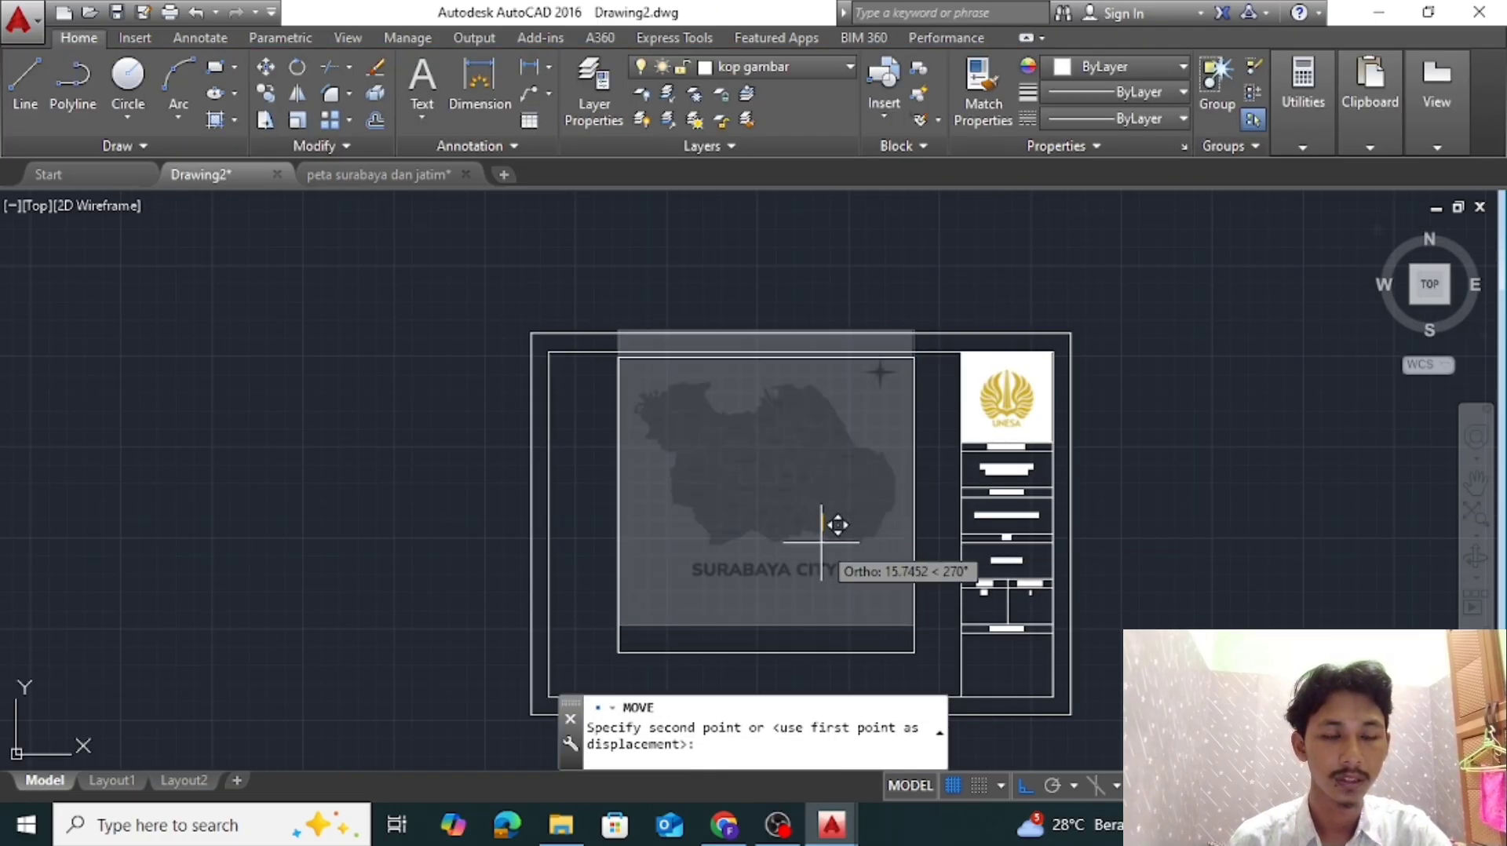
{"action": "scroll", "coordinate": [831, 528], "scroll_direction": "up", "scroll_amount": 2}
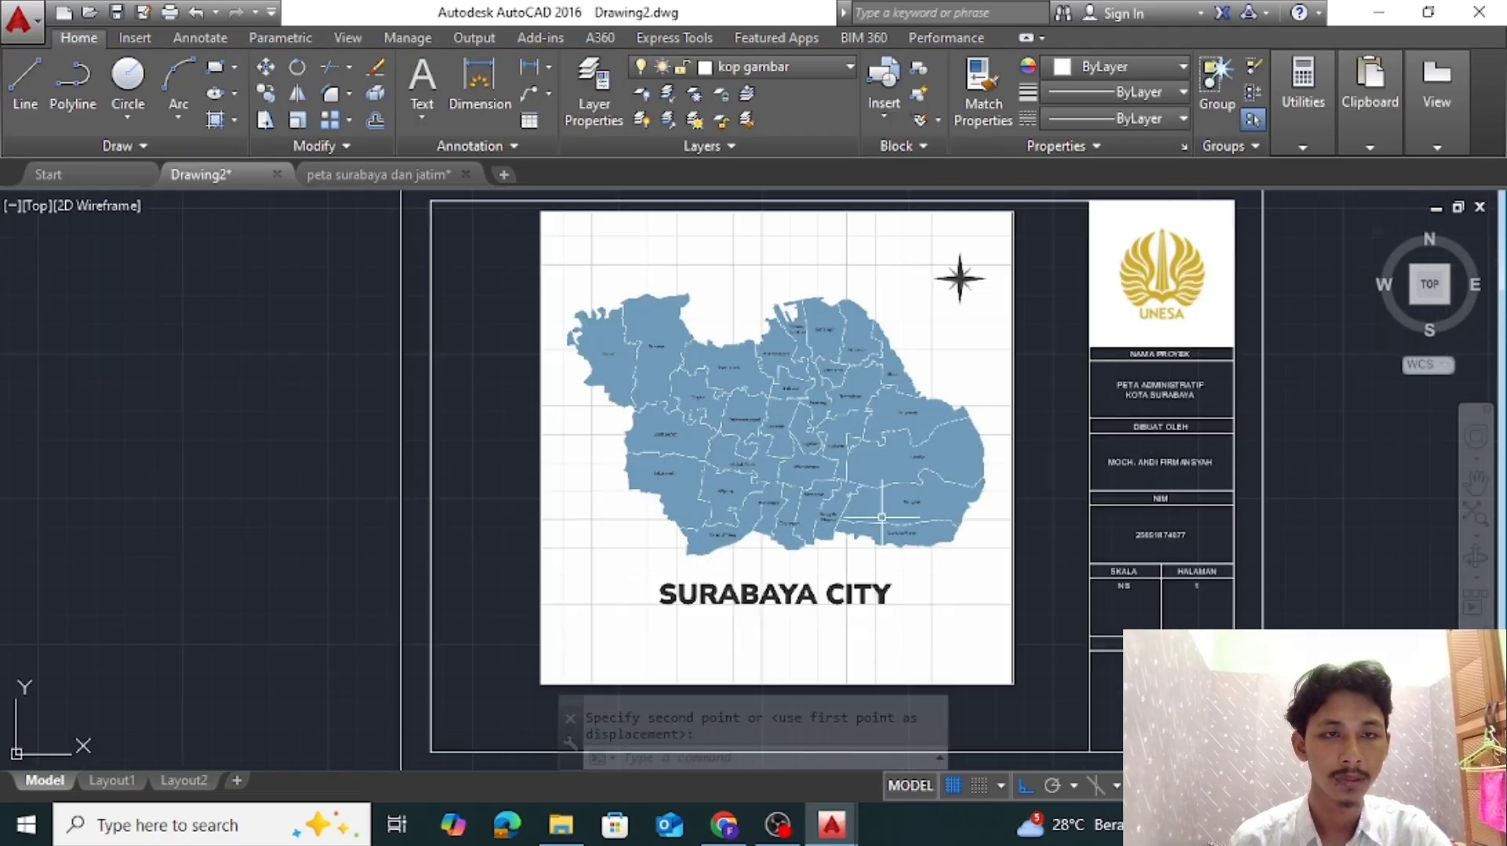
Make the garis layer current and start a polyline at the northeastern tip of the Benowo district
{"action": "left_click", "coordinate": [846, 66]}
{"action": "left_click", "coordinate": [720, 165]}
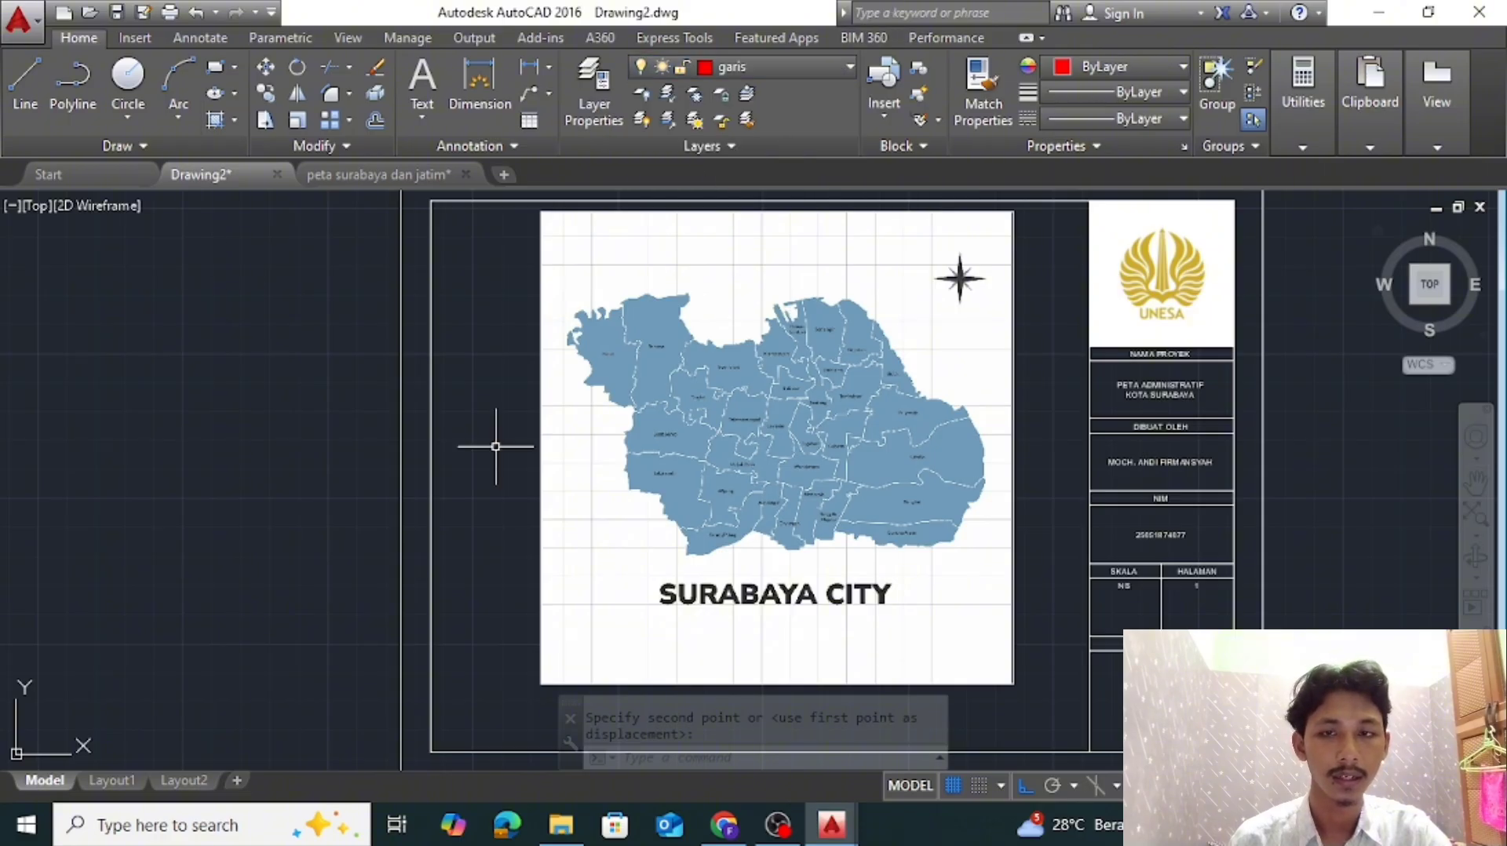
{"action": "type", "text": "PL"}
{"action": "key", "text": "Return"}
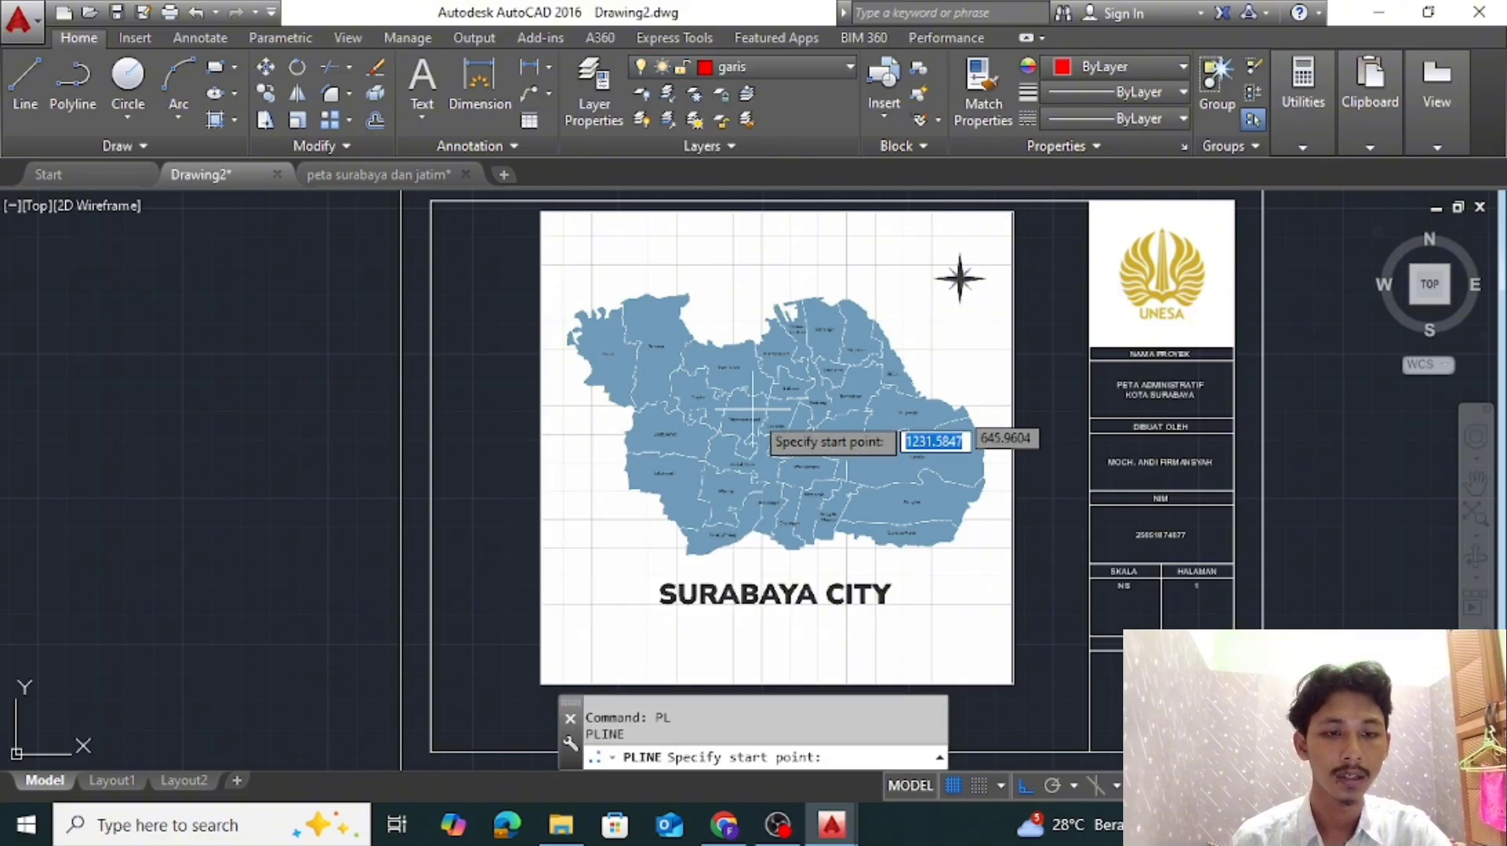
{"action": "scroll", "coordinate": [873, 390], "scroll_direction": "up", "scroll_amount": 3}
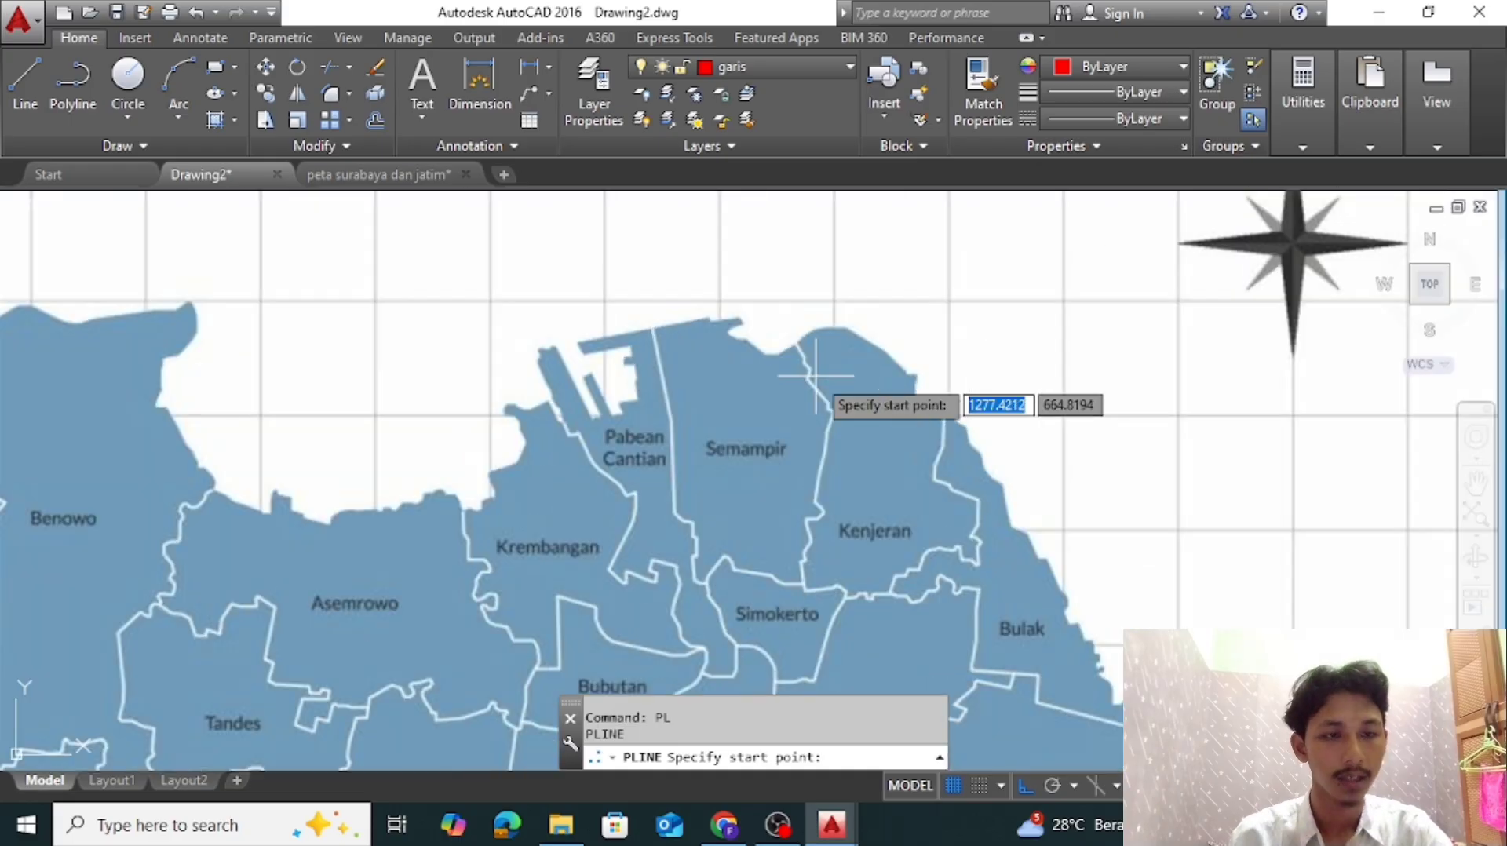
{"action": "scroll", "coordinate": [903, 403], "scroll_direction": "down", "scroll_amount": 2}
{"action": "mouse_move", "coordinate": [968, 435]}
{"action": "middle_mouse_down"}
{"action": "mouse_move", "coordinate": [992, 421]}
{"action": "mouse_move", "coordinate": [1076, 463]}
{"action": "mouse_move", "coordinate": [949, 439]}
{"action": "middle_mouse_up"}
{"action": "mouse_move", "coordinate": [1012, 518]}
{"action": "middle_mouse_down"}
{"action": "mouse_move", "coordinate": [996, 411]}
{"action": "mouse_move", "coordinate": [1048, 369]}
{"action": "middle_mouse_up"}
{"action": "middle_click_drag", "start_coordinate": [672, 379], "coordinate": [820, 658]}
{"action": "scroll", "coordinate": [655, 533], "scroll_direction": "up", "scroll_amount": 2}
{"action": "scroll", "coordinate": [651, 416], "scroll_direction": "up", "scroll_amount": 6}
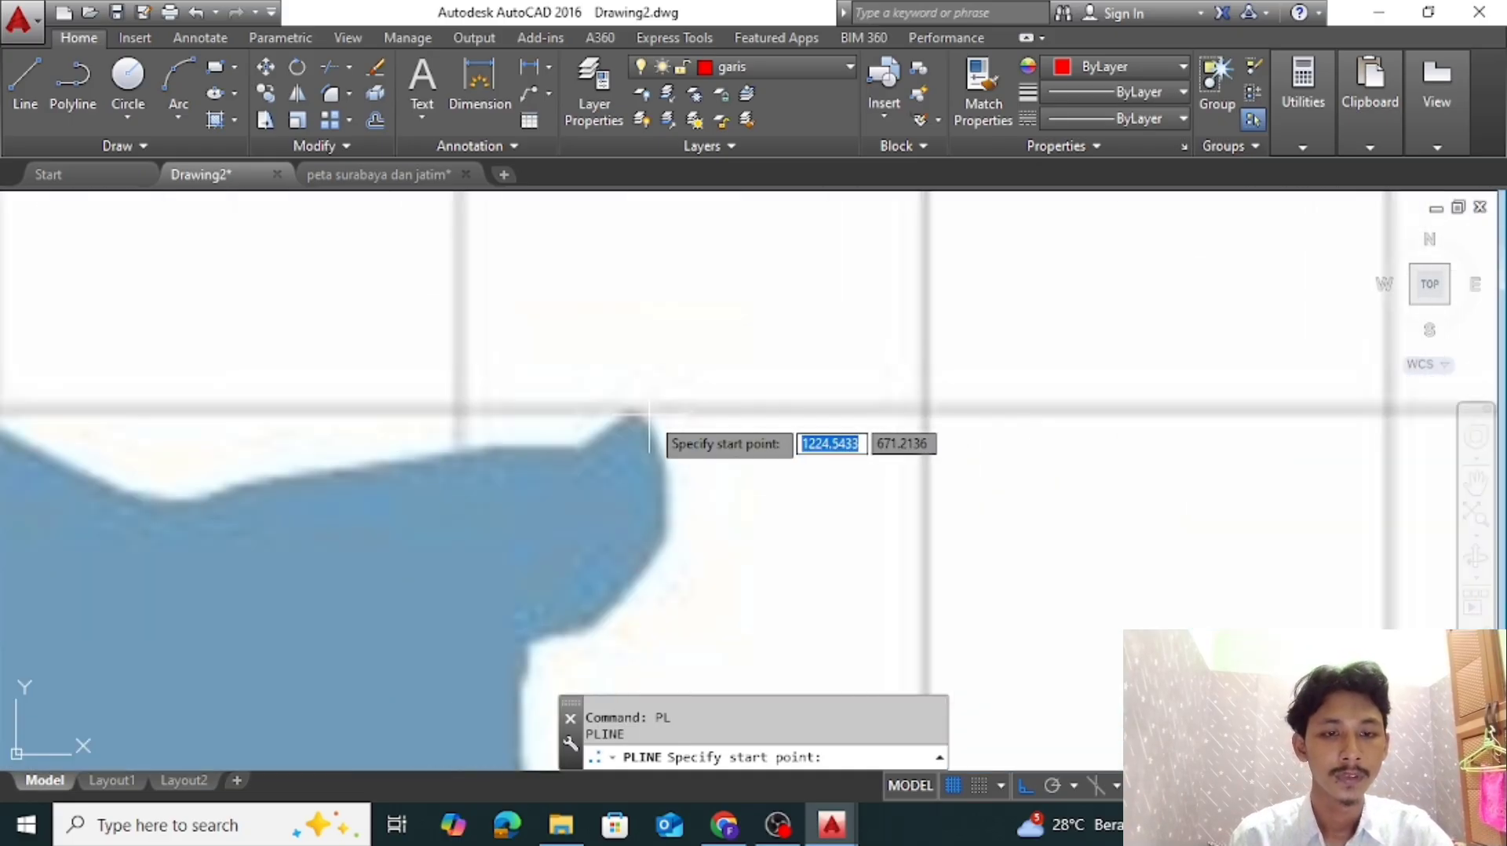
{"action": "left_click", "coordinate": [632, 411]}
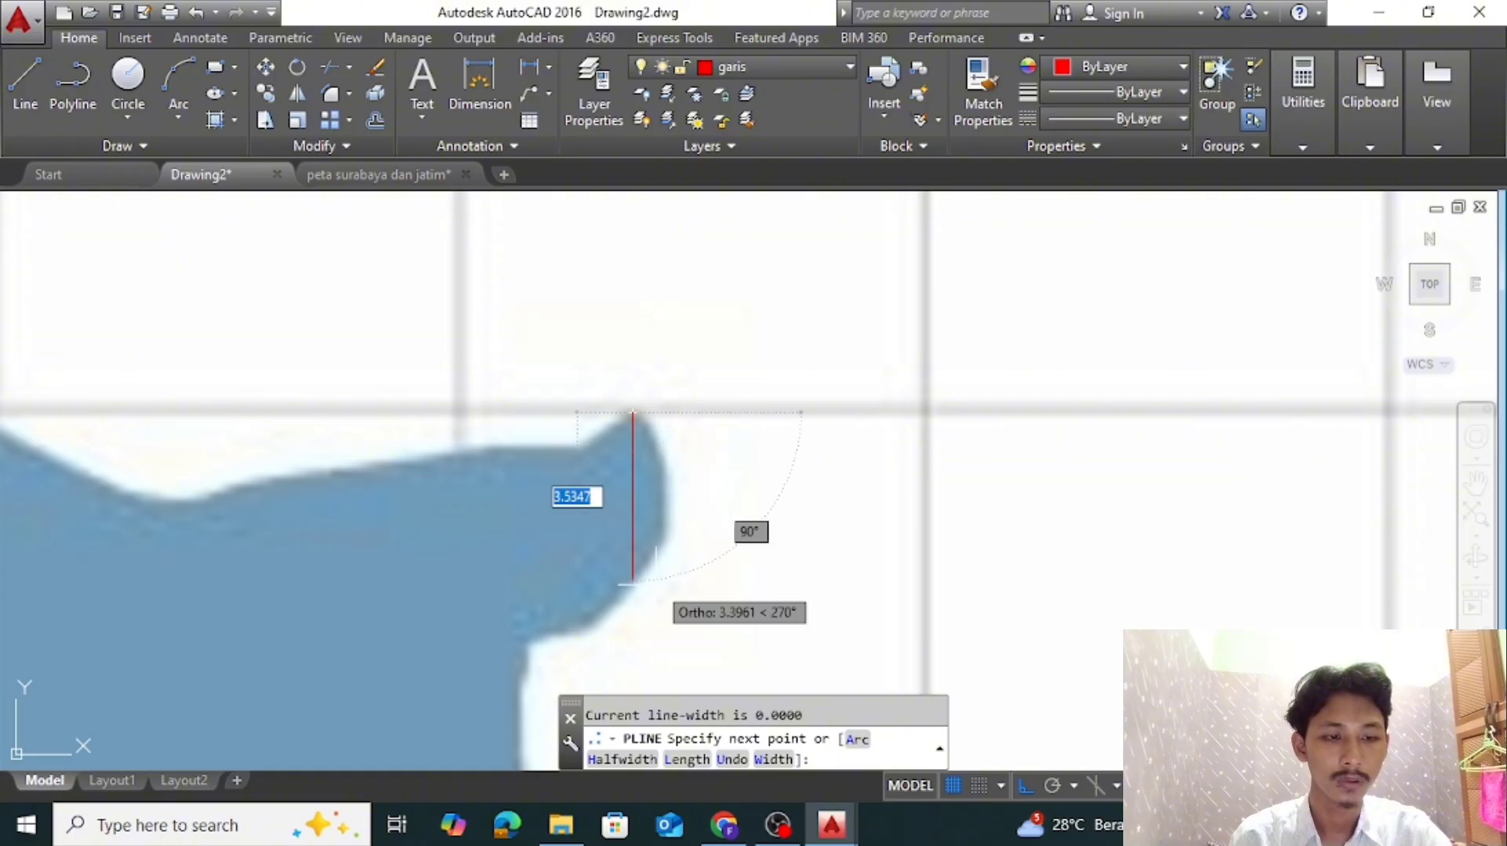
Turn ortho off and trace the curved outer edge of Benowo's northeastern tip with closely spaced polyline points
{"action": "left_click", "coordinate": [1025, 782]}
{"action": "scroll", "coordinate": [688, 436], "scroll_direction": "up", "scroll_amount": 2}
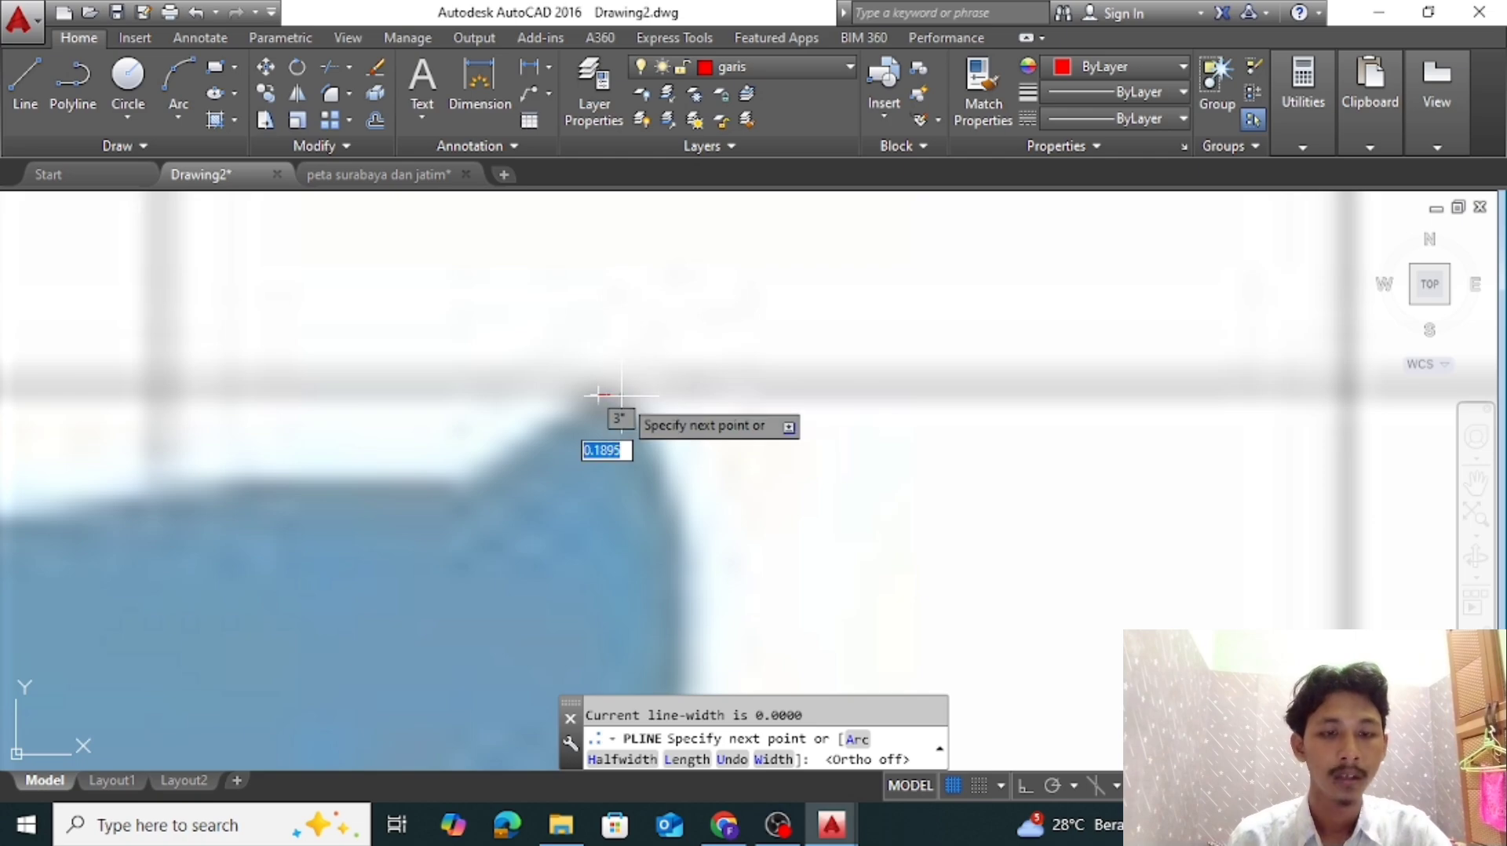
{"action": "left_click", "coordinate": [652, 438]}
{"action": "middle_click_drag", "start_coordinate": [680, 511], "coordinate": [733, 398]}
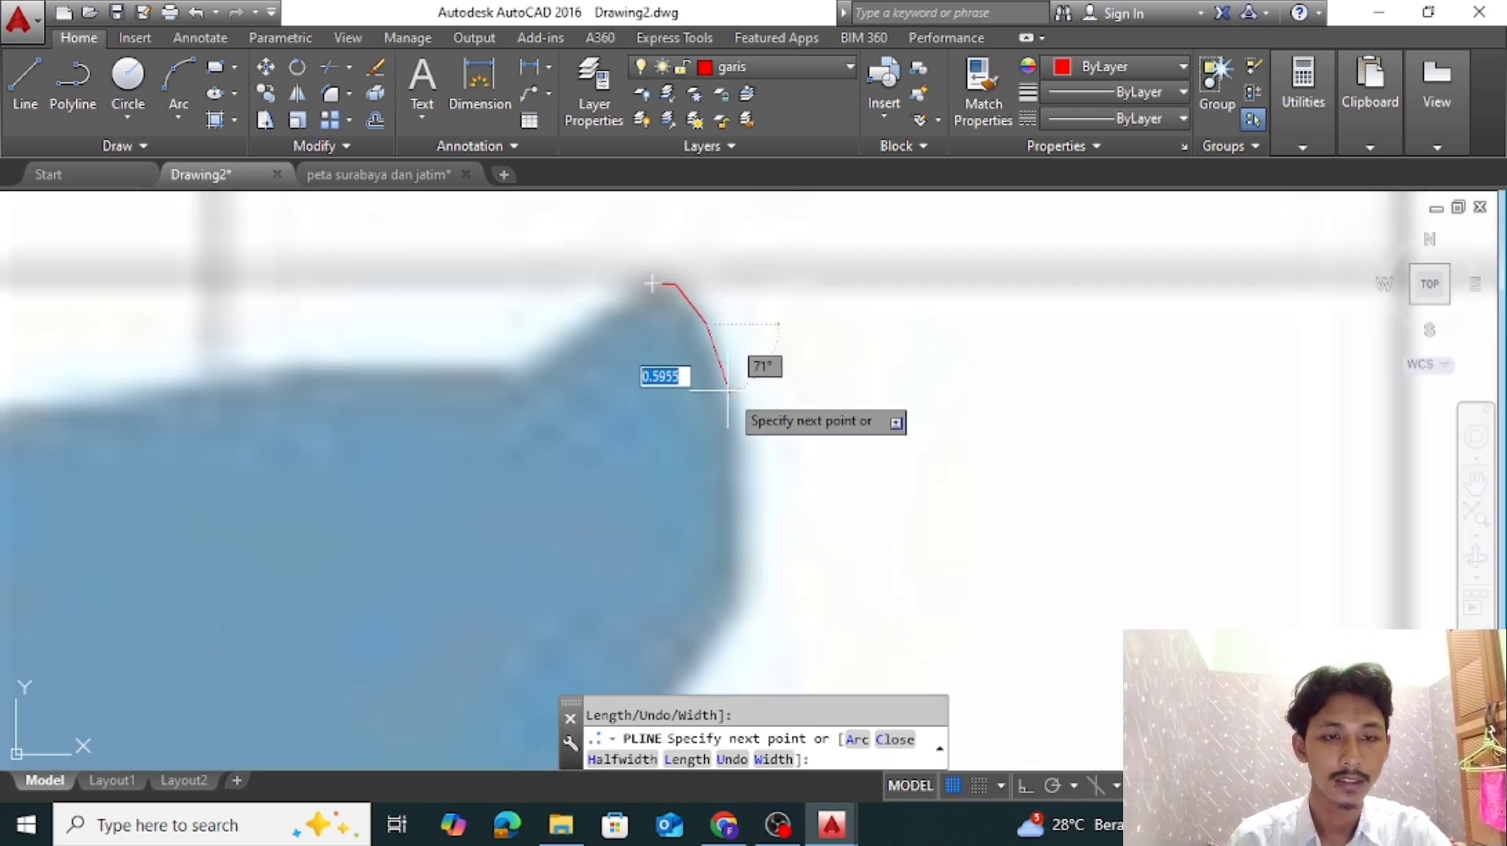
{"action": "middle_click_drag", "start_coordinate": [747, 524], "coordinate": [809, 376]}
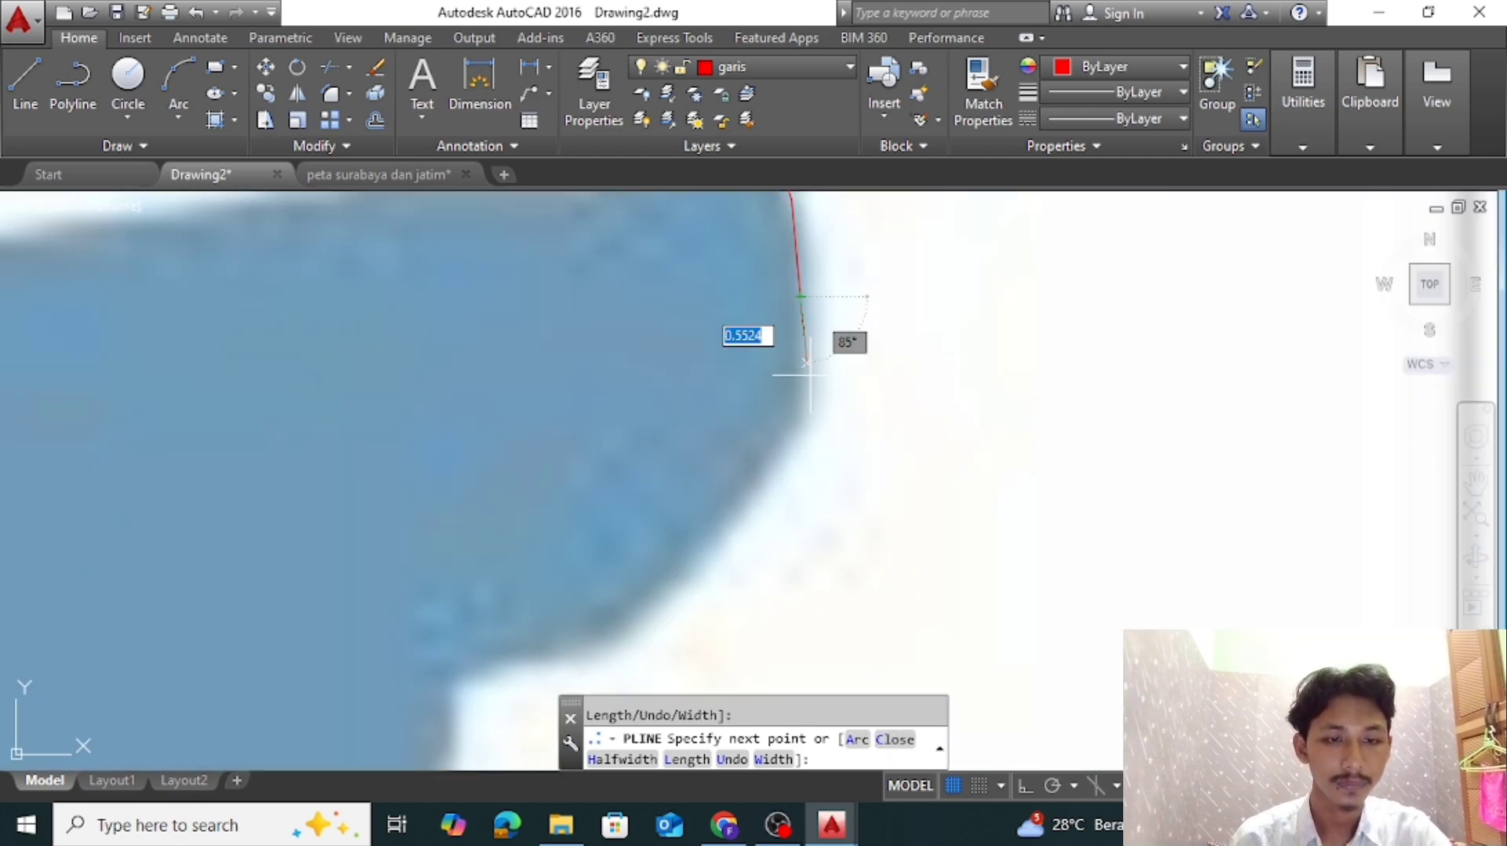
{"action": "left_click", "coordinate": [810, 399]}
{"action": "left_click", "coordinate": [773, 482]}
{"action": "scroll", "coordinate": [727, 540], "scroll_direction": "down", "scroll_amount": 10}
{"action": "middle_click_drag", "start_coordinate": [727, 540], "coordinate": [710, 432]}
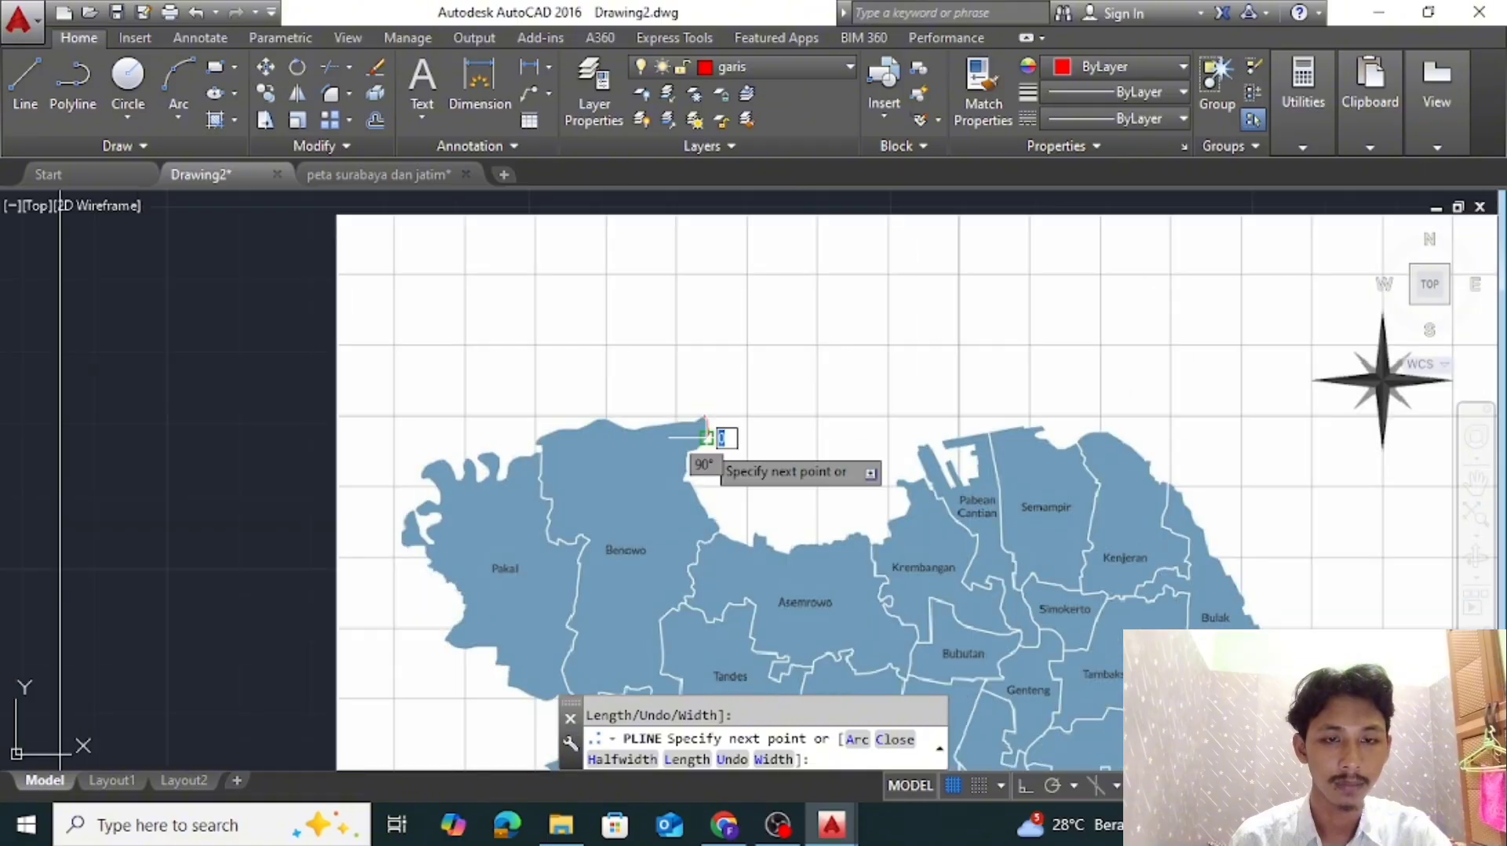
Continue the polyline around the underside of the tip and down Benowo's east coast into the small notch
{"action": "scroll", "coordinate": [705, 436], "scroll_direction": "up", "scroll_amount": 4}
{"action": "scroll", "coordinate": [697, 471], "scroll_direction": "up", "scroll_amount": 4}
{"action": "left_click", "coordinate": [598, 441]}
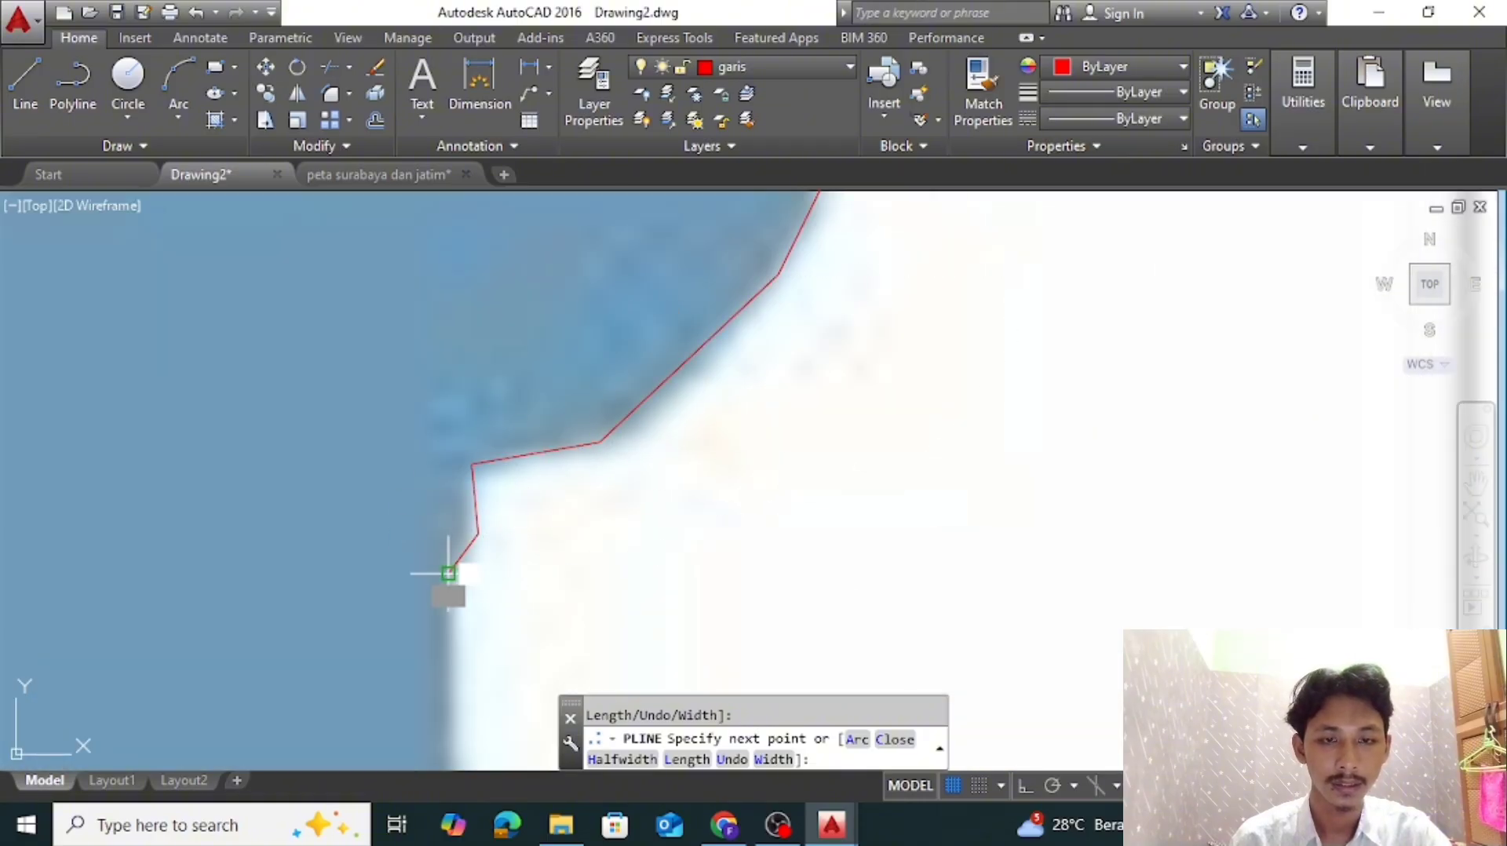
{"action": "scroll", "coordinate": [449, 574], "scroll_direction": "down", "scroll_amount": 5}
{"action": "middle_click_drag", "start_coordinate": [449, 695], "coordinate": [538, 396]}
{"action": "scroll", "coordinate": [551, 494], "scroll_direction": "up", "scroll_amount": 2}
{"action": "left_click", "coordinate": [565, 477]}
{"action": "scroll", "coordinate": [532, 555], "scroll_direction": "up", "scroll_amount": 6}
{"action": "left_click", "coordinate": [524, 515]}
{"action": "left_click", "coordinate": [532, 582]}
{"action": "left_click", "coordinate": [569, 616]}
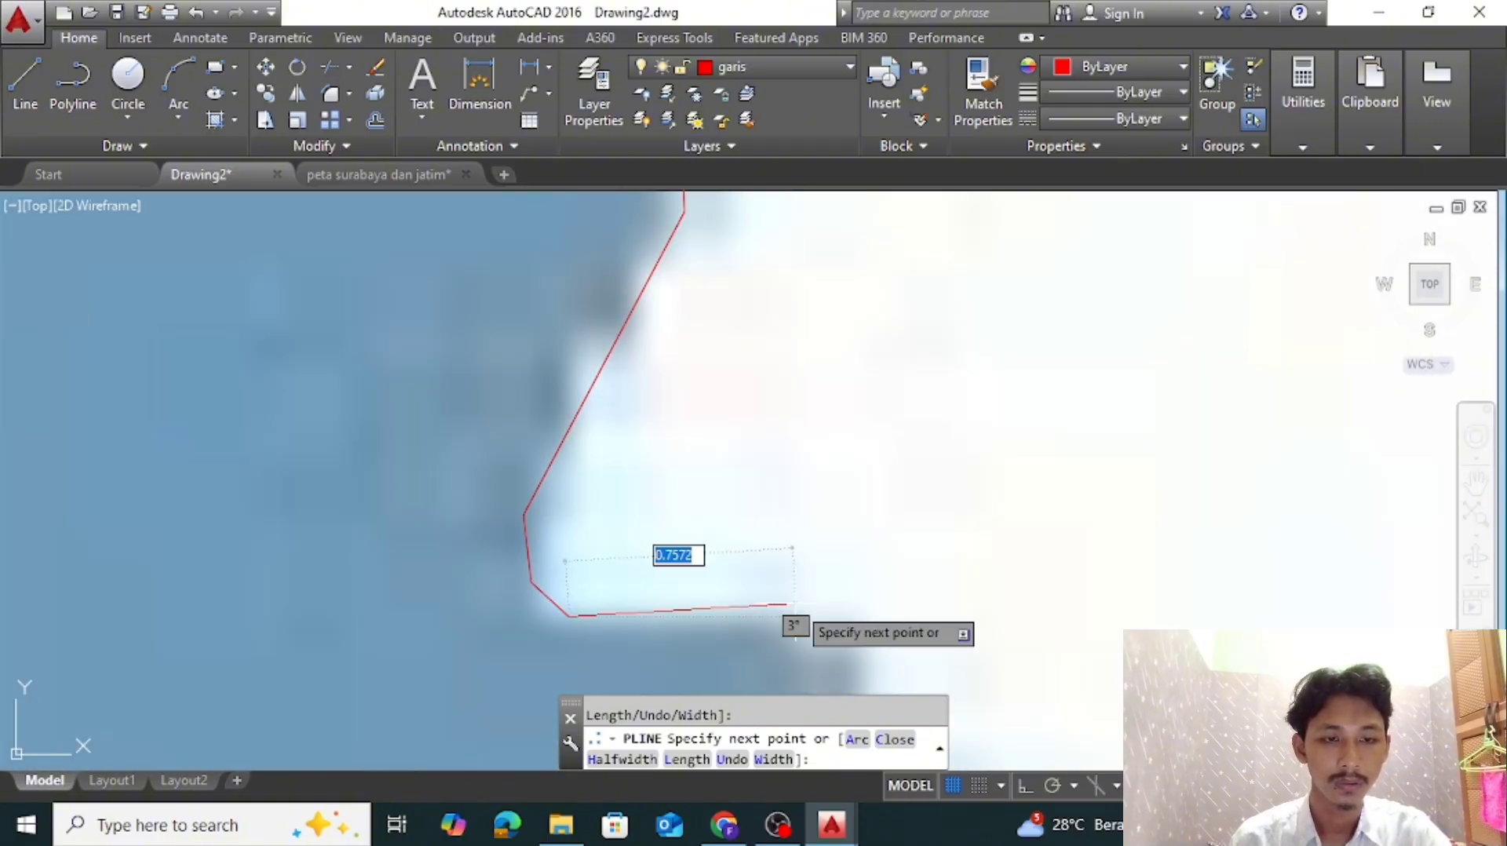
Trace the short ledge at the notch and the coastline running southeast below it
{"action": "left_click", "coordinate": [796, 604]}
{"action": "middle_click_drag", "start_coordinate": [865, 628], "coordinate": [806, 392]}
{"action": "left_click", "coordinate": [808, 391]}
{"action": "scroll", "coordinate": [880, 496], "scroll_direction": "down", "scroll_amount": 5}
{"action": "left_click", "coordinate": [806, 664]}
{"action": "scroll", "coordinate": [806, 628], "scroll_direction": "down", "scroll_amount": 4}
{"action": "middle_click_drag", "start_coordinate": [801, 501], "coordinate": [705, 392]}
{"action": "scroll", "coordinate": [706, 494], "scroll_direction": "up", "scroll_amount": 4}
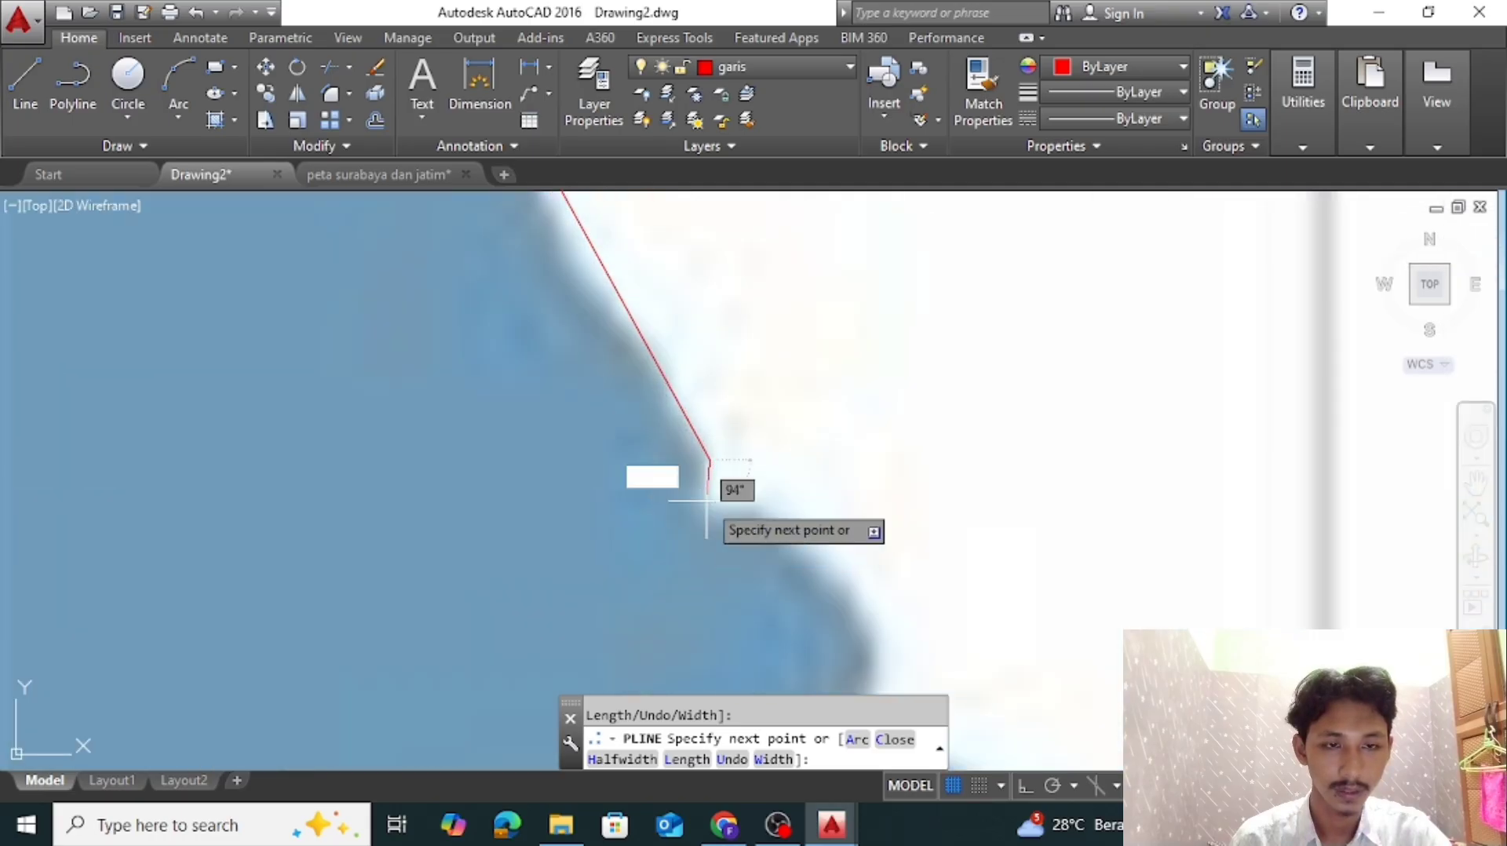
Trace the small coastal kink and the shoreline just above the start of the Benowo–Asemrowo boundary
{"action": "left_click", "coordinate": [708, 508]}
{"action": "scroll", "coordinate": [757, 541], "scroll_direction": "up", "scroll_amount": 3}
{"action": "left_click", "coordinate": [696, 492]}
{"action": "scroll", "coordinate": [785, 496], "scroll_direction": "down", "scroll_amount": 4}
{"action": "left_click", "coordinate": [722, 385]}
{"action": "left_click", "coordinate": [872, 573]}
{"action": "scroll", "coordinate": [942, 577], "scroll_direction": "down", "scroll_amount": 6}
{"action": "middle_click_drag", "start_coordinate": [942, 576], "coordinate": [854, 353]}
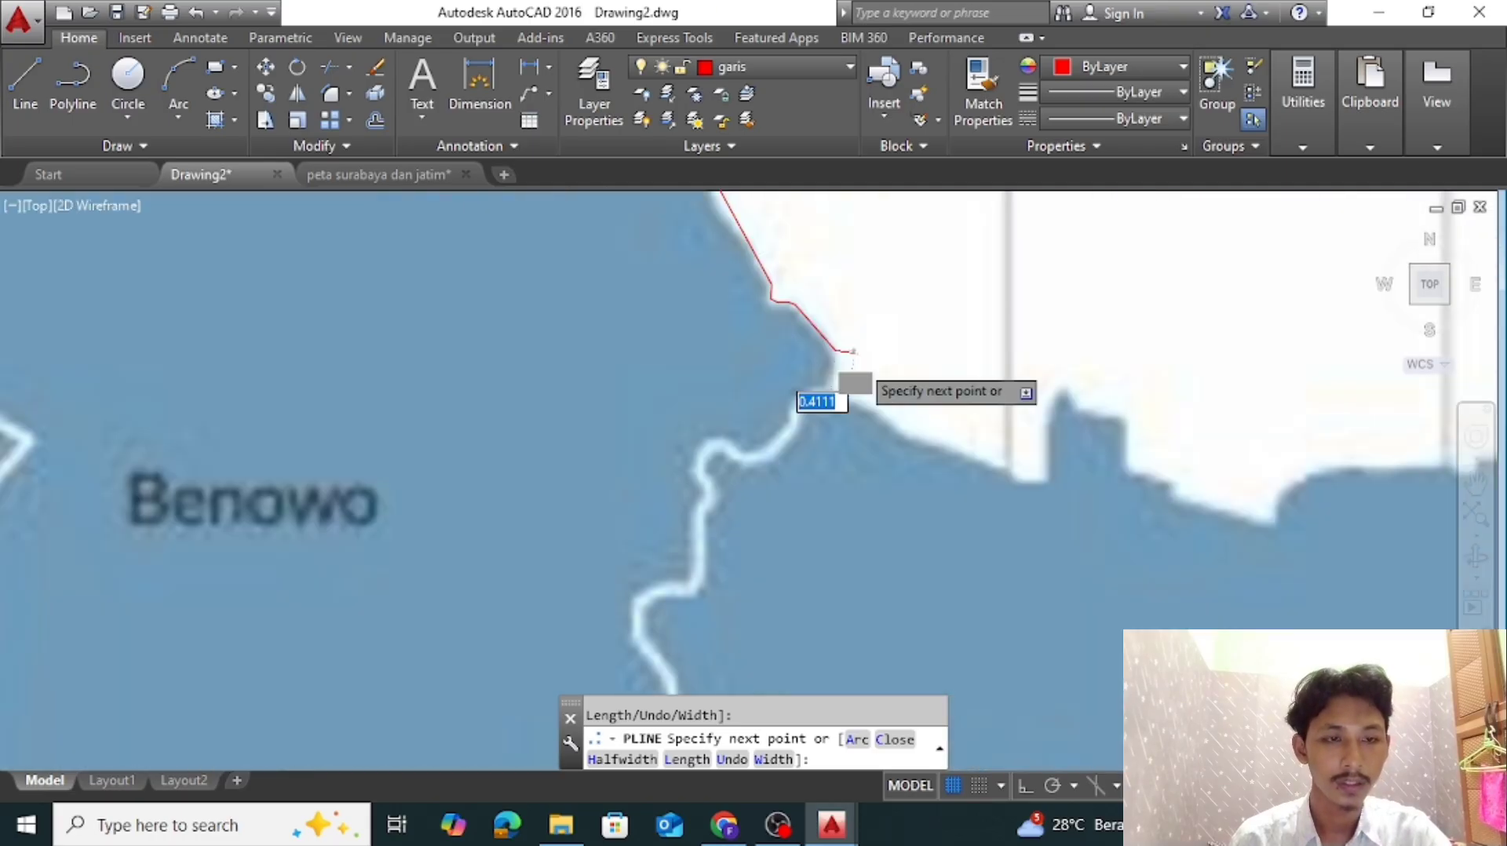
{"action": "scroll", "coordinate": [857, 362], "scroll_direction": "up", "scroll_amount": 4}
{"action": "left_click", "coordinate": [791, 430]}
{"action": "scroll", "coordinate": [1061, 583], "scroll_direction": "down", "scroll_amount": 8}
{"action": "scroll", "coordinate": [1061, 581], "scroll_direction": "up", "scroll_amount": 4}
{"action": "key", "text": "ctrl+z"}
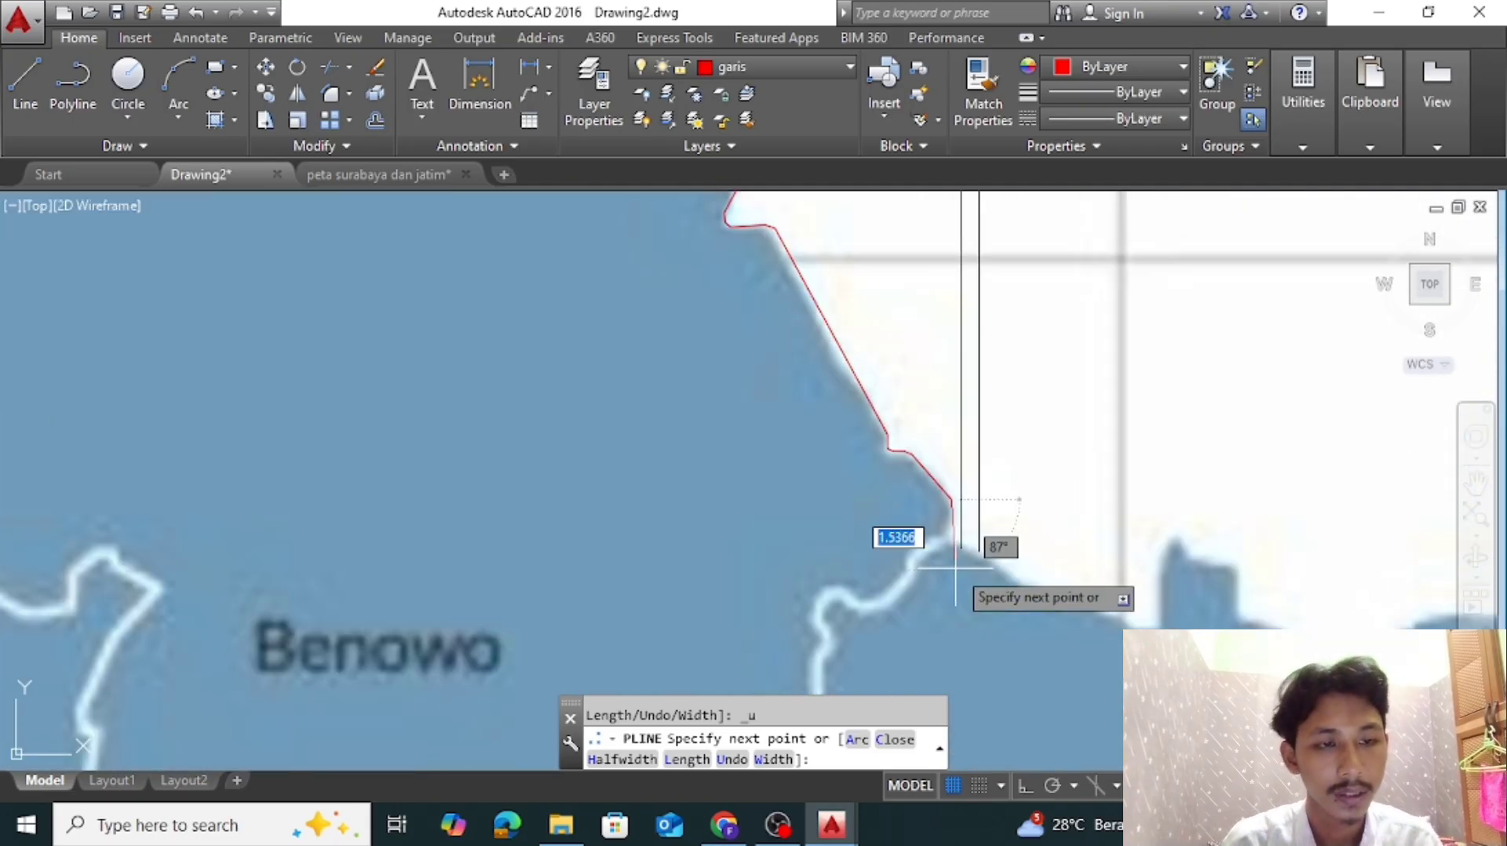
Lead the polyline from the coast onto the white Benowo–Asemrowo boundary and trace it around the first hook-shaped bend
{"action": "scroll", "coordinate": [951, 566], "scroll_direction": "down", "scroll_amount": 6}
{"action": "middle_click_drag", "start_coordinate": [952, 571], "coordinate": [984, 398]}
{"action": "scroll", "coordinate": [1020, 455], "scroll_direction": "up", "scroll_amount": 6}
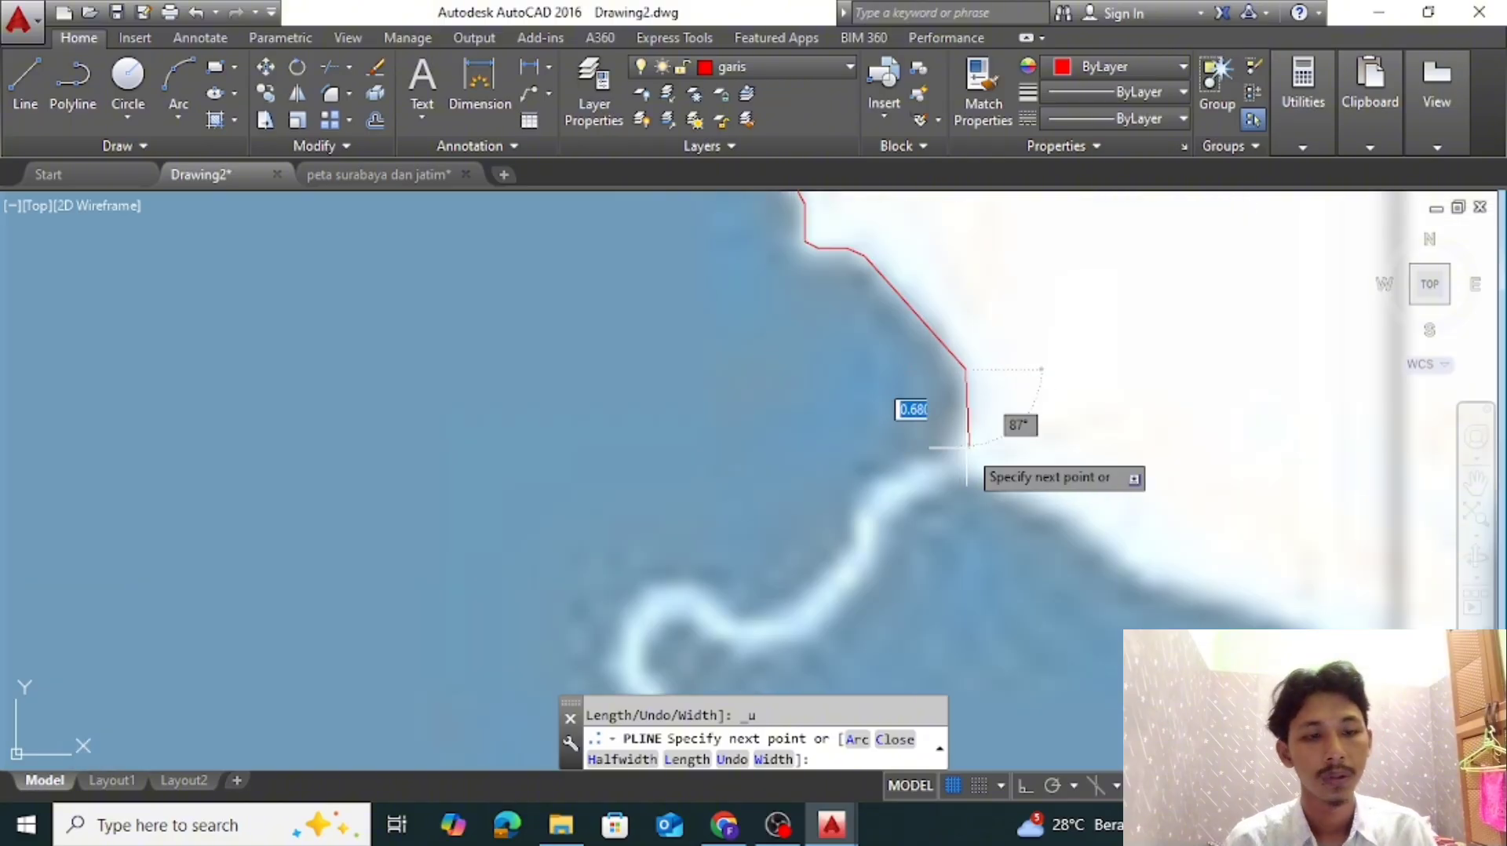
{"action": "left_click", "coordinate": [864, 547]}
{"action": "middle_click_drag", "start_coordinate": [822, 602], "coordinate": [989, 509]}
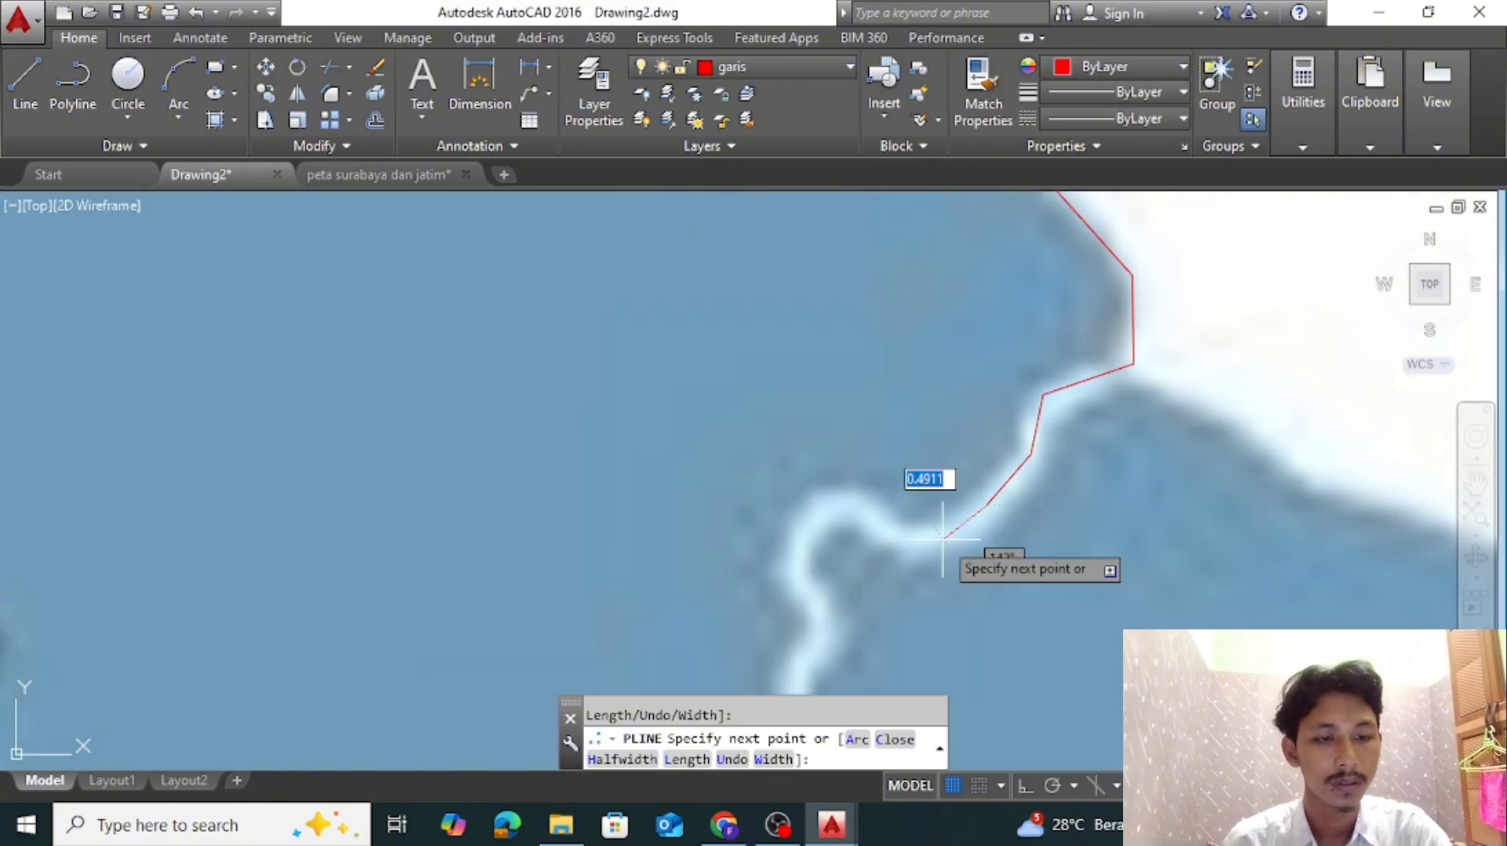
{"action": "scroll", "coordinate": [812, 506], "scroll_direction": "up", "scroll_amount": 1}
{"action": "left_click", "coordinate": [813, 509]}
{"action": "left_click", "coordinate": [790, 565]}
{"action": "scroll", "coordinate": [791, 579], "scroll_direction": "down", "scroll_amount": 1}
{"action": "middle_click_drag", "start_coordinate": [792, 581], "coordinate": [854, 417]}
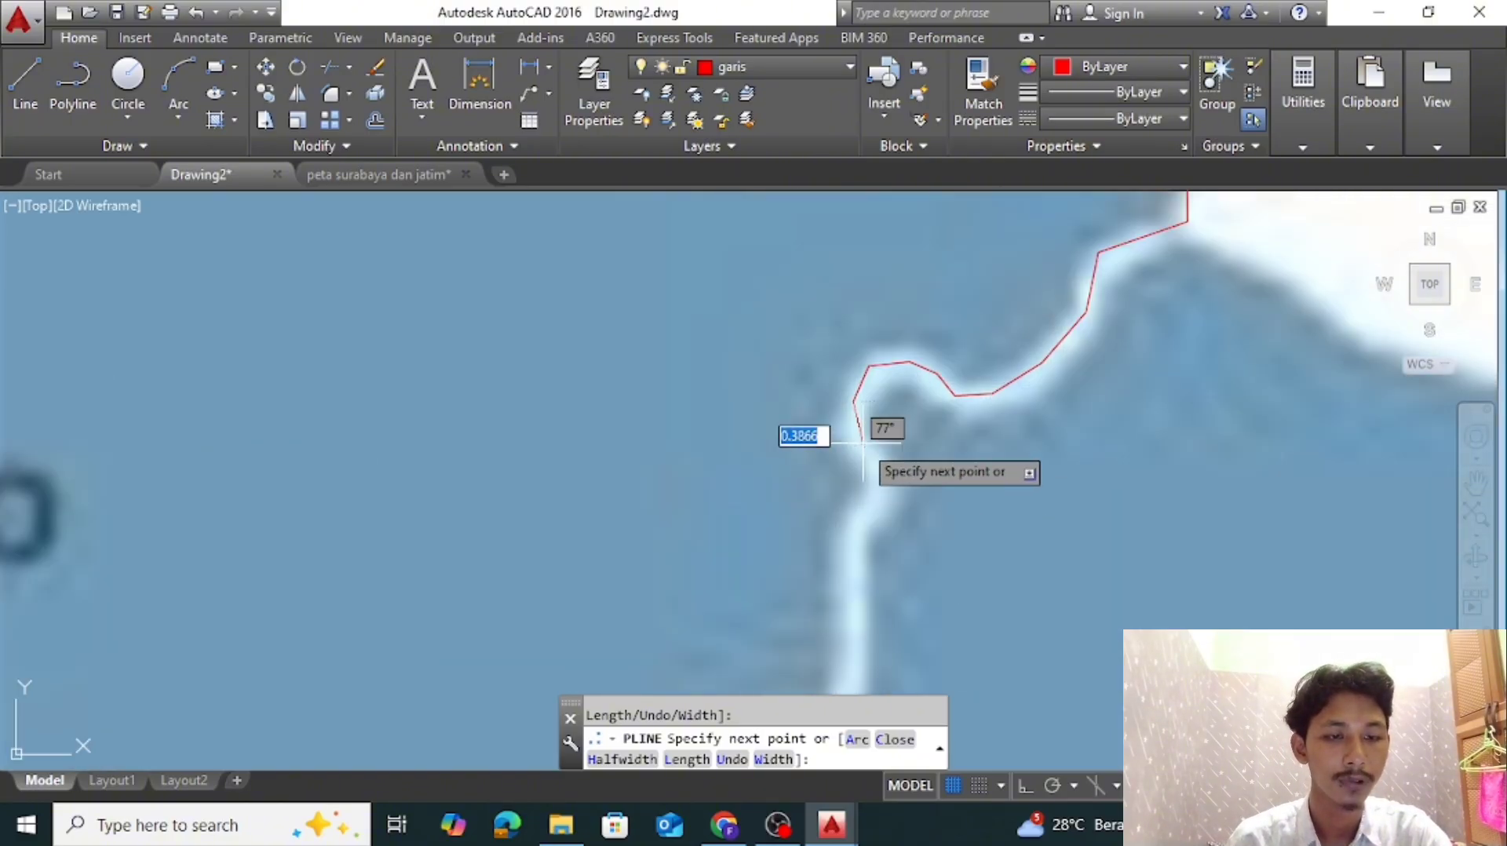
Trace the Benowo–Asemrowo boundary south from the hook and around its next bulge to the west
{"action": "left_click", "coordinate": [857, 441]}
{"action": "scroll", "coordinate": [869, 485], "scroll_direction": "up", "scroll_amount": 1}
{"action": "left_click", "coordinate": [899, 474]}
{"action": "left_click", "coordinate": [850, 541]}
{"action": "scroll", "coordinate": [845, 573], "scroll_direction": "down", "scroll_amount": 2}
{"action": "middle_click_drag", "start_coordinate": [833, 681], "coordinate": [923, 428]}
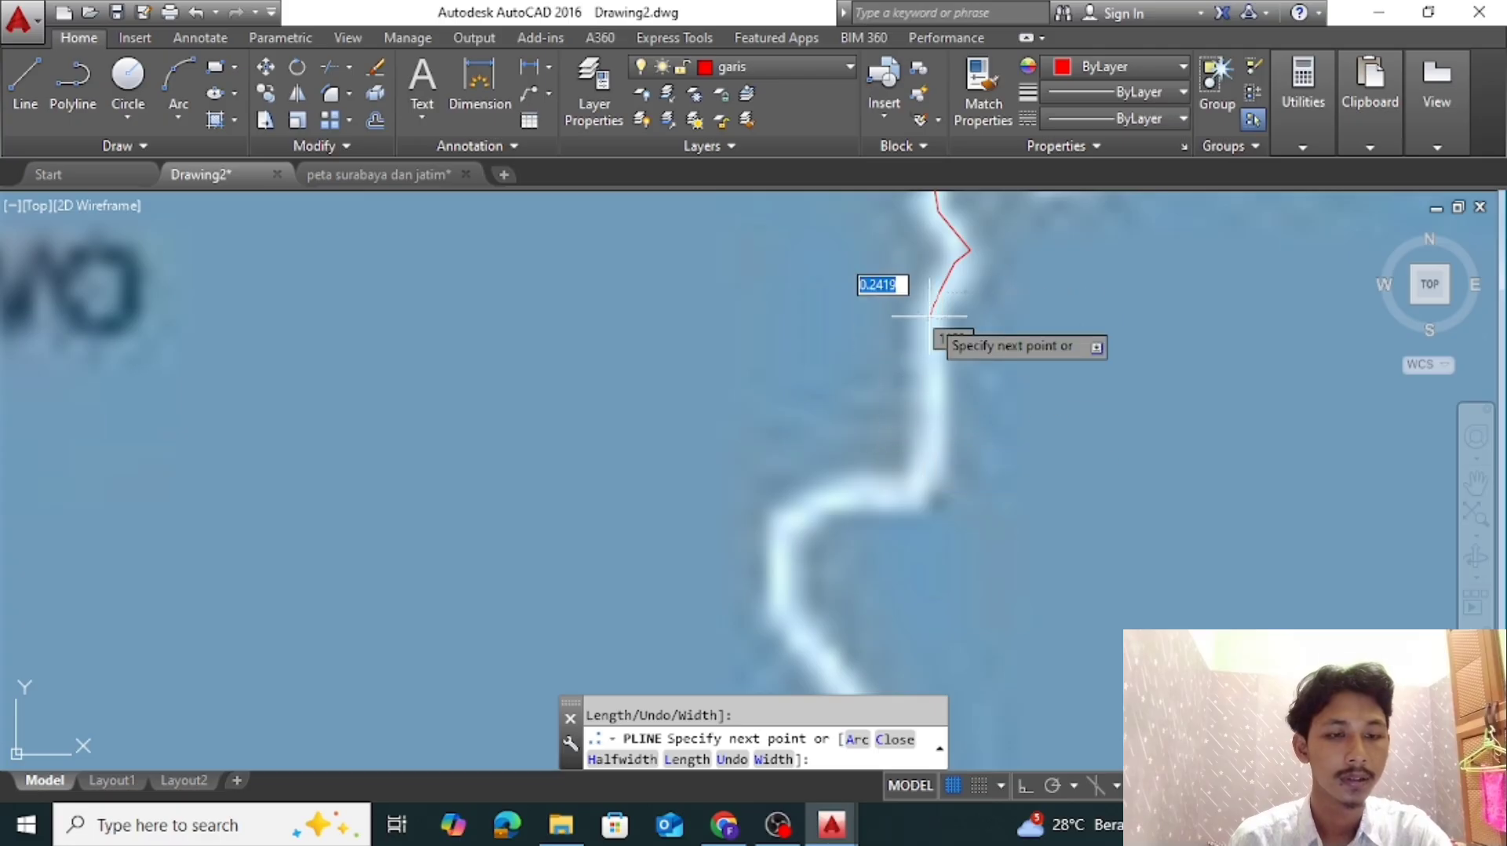
{"action": "left_click", "coordinate": [933, 436]}
{"action": "scroll", "coordinate": [934, 437], "scroll_direction": "up", "scroll_amount": 1}
{"action": "left_click", "coordinate": [711, 559]}
{"action": "middle_click_drag", "start_coordinate": [711, 627], "coordinate": [814, 403]}
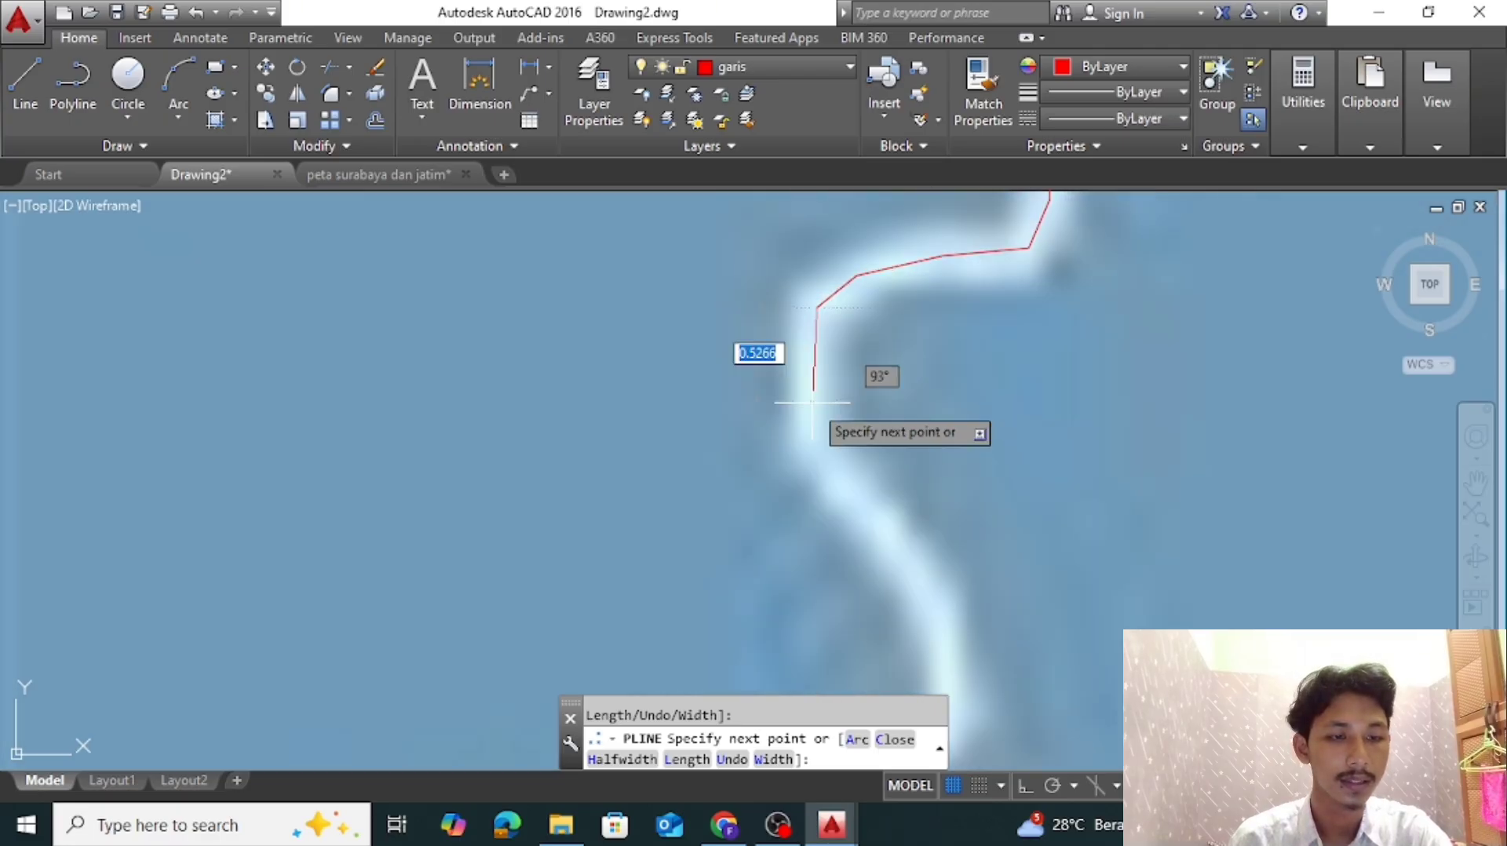
Trace the boundary southeast out of the western bulge and down the following near-vertical stretch
{"action": "left_click", "coordinate": [814, 427]}
{"action": "left_click", "coordinate": [926, 578]}
{"action": "scroll", "coordinate": [1030, 603], "scroll_direction": "down", "scroll_amount": 3}
{"action": "middle_click_drag", "start_coordinate": [1030, 605], "coordinate": [1086, 515]}
{"action": "scroll", "coordinate": [1088, 520], "scroll_direction": "up", "scroll_amount": 4}
{"action": "left_click", "coordinate": [931, 493]}
{"action": "middle_click_drag", "start_coordinate": [939, 588], "coordinate": [1047, 329]}
{"action": "left_click", "coordinate": [1040, 417]}
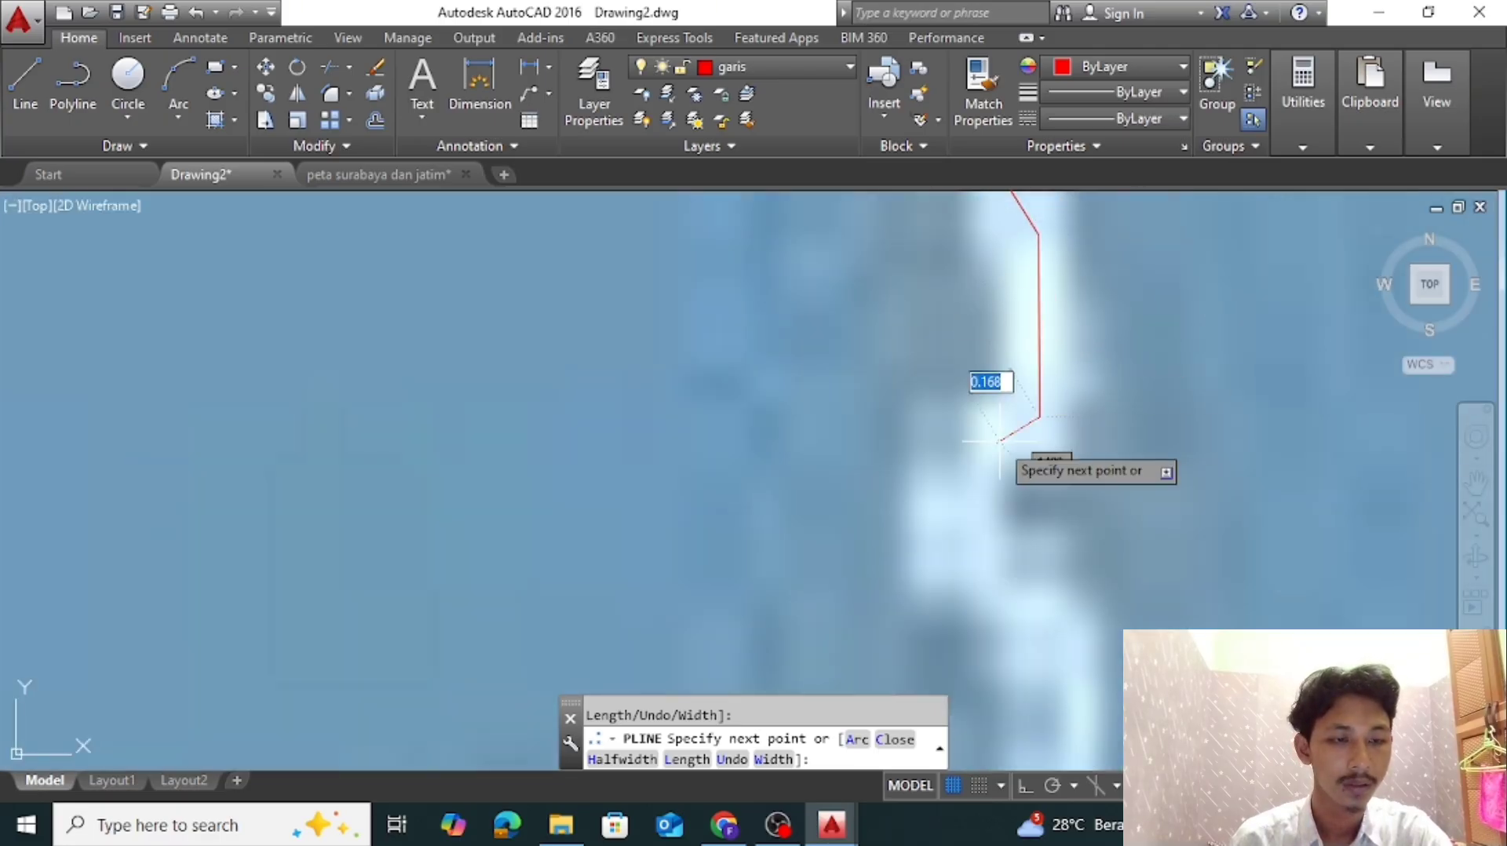
Trace the zigzag part of the boundary down past the junction where another boundary branches off to the east
{"action": "middle_click_drag", "start_coordinate": [1063, 632], "coordinate": [1107, 390]}
{"action": "scroll", "coordinate": [1079, 486], "scroll_direction": "down", "scroll_amount": 2}
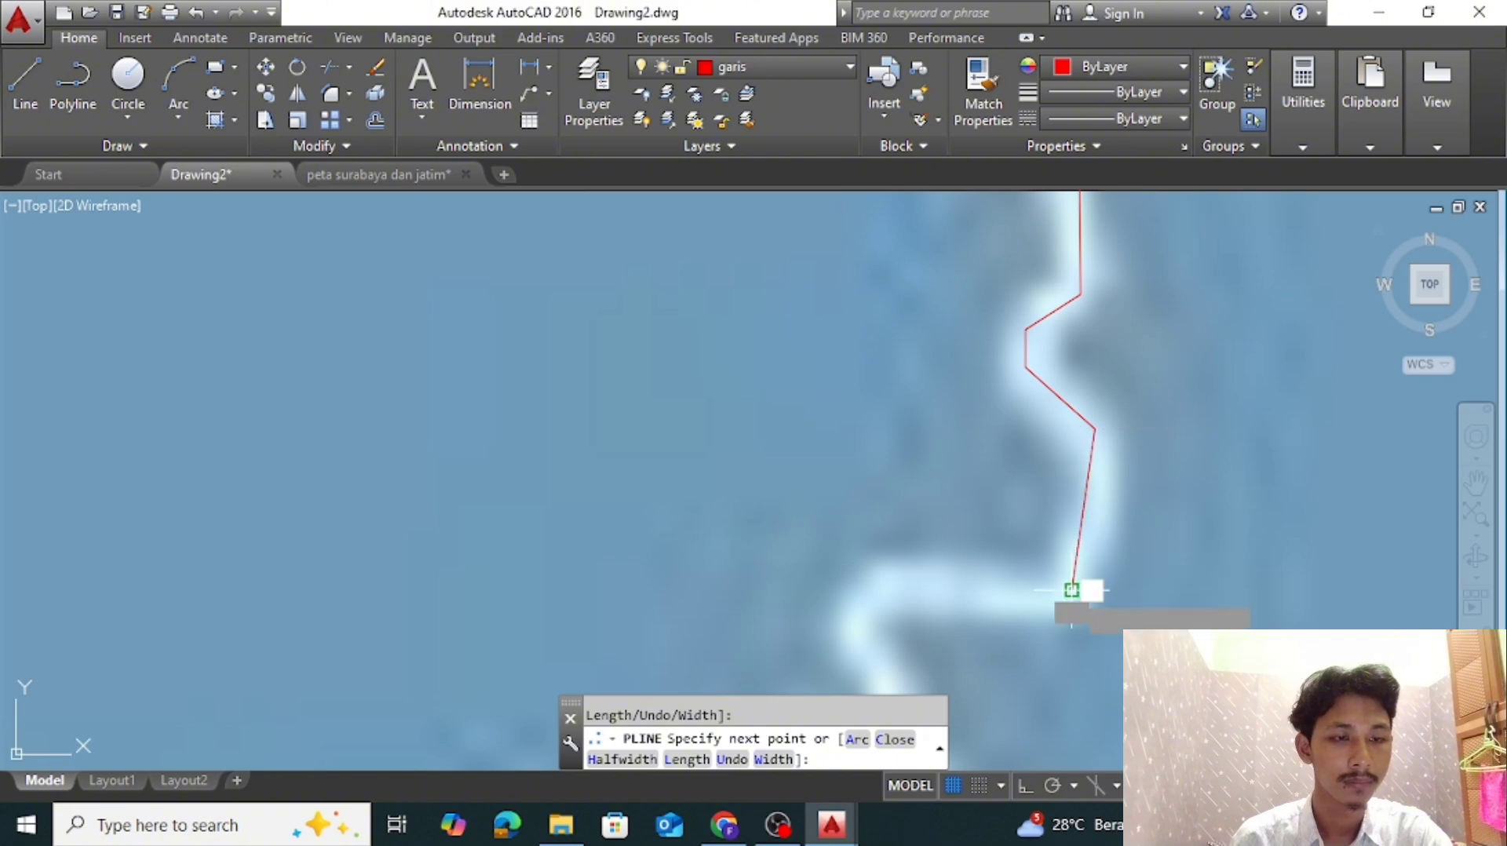
{"action": "left_click", "coordinate": [909, 583]}
{"action": "middle_click_drag", "start_coordinate": [900, 606], "coordinate": [1066, 348]}
{"action": "left_click", "coordinate": [999, 360]}
{"action": "left_click", "coordinate": [1049, 494]}
{"action": "left_click", "coordinate": [1013, 565]}
{"action": "scroll", "coordinate": [1011, 566], "scroll_direction": "down", "scroll_amount": 10}
{"action": "scroll", "coordinate": [994, 577], "scroll_direction": "up", "scroll_amount": 8}
{"action": "left_click", "coordinate": [1090, 420]}
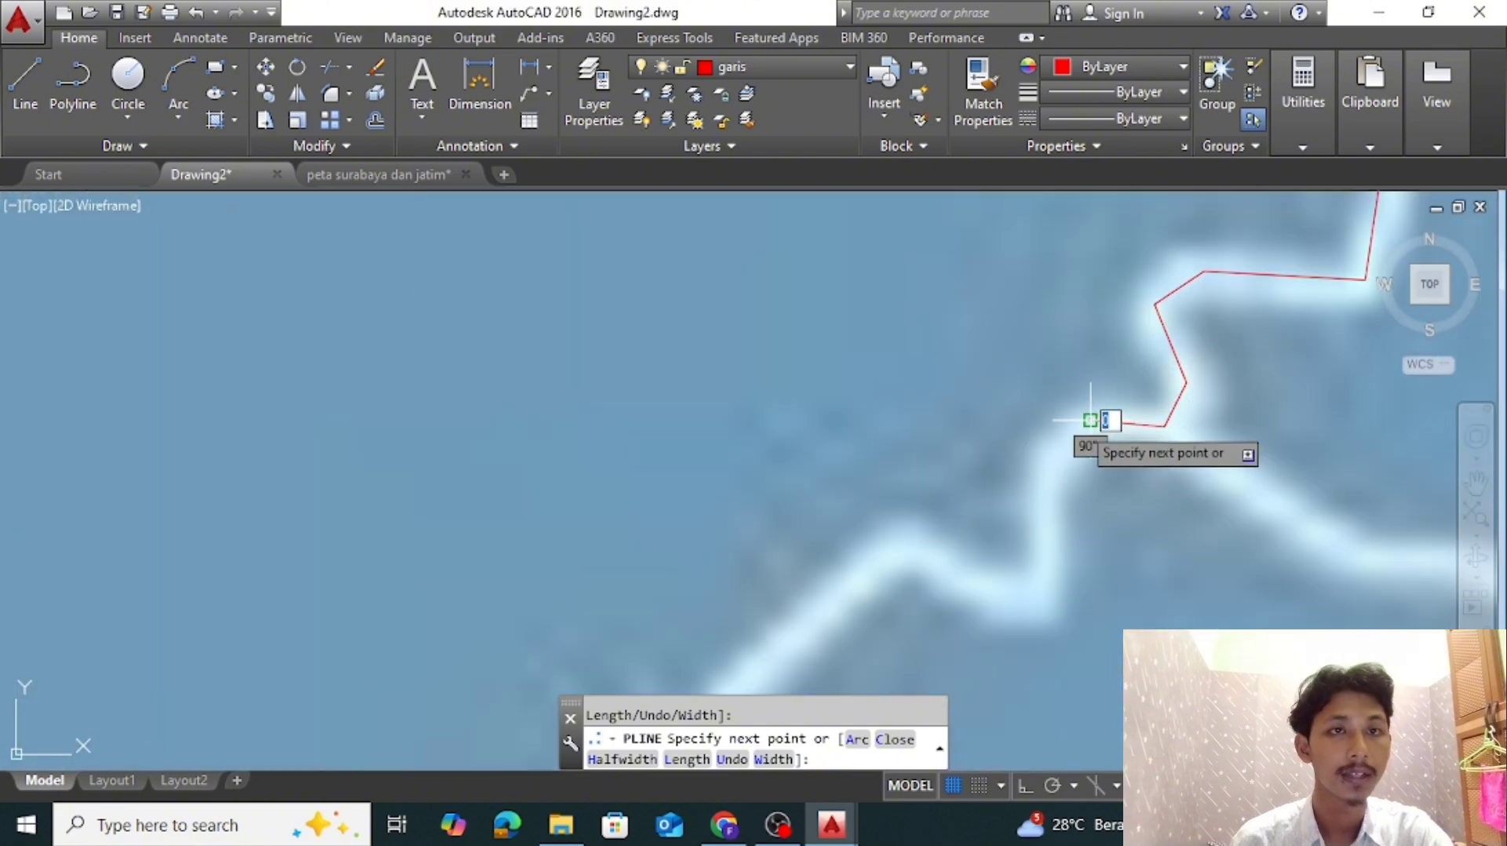
Trace Benowo's eastern boundary southwest from the junction and down its long, nearly straight section
{"action": "left_click", "coordinate": [907, 531]}
{"action": "scroll", "coordinate": [909, 533], "scroll_direction": "down", "scroll_amount": 8}
{"action": "middle_click_drag", "start_coordinate": [969, 505], "coordinate": [1144, 313]}
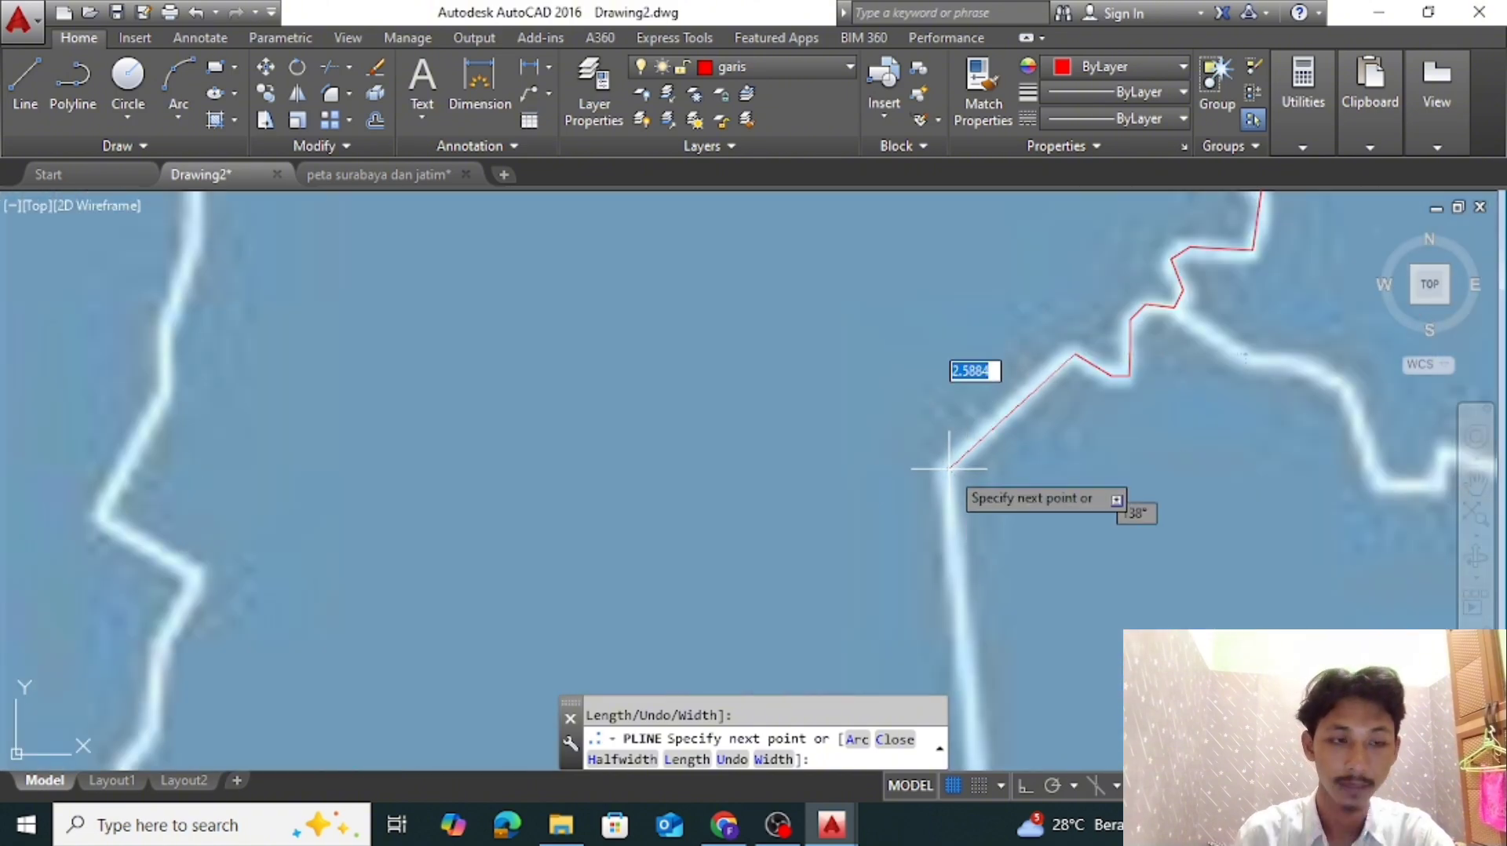
{"action": "left_click", "coordinate": [949, 465]}
{"action": "middle_click_drag", "start_coordinate": [972, 581], "coordinate": [1069, 359]}
{"action": "left_click", "coordinate": [1077, 575]}
{"action": "middle_click_drag", "start_coordinate": [1065, 674], "coordinate": [1073, 445]}
Trace the eastward step of the boundary from the bottom of the straight section to its outer corner
{"action": "scroll", "coordinate": [1073, 446], "scroll_direction": "up", "scroll_amount": 2}
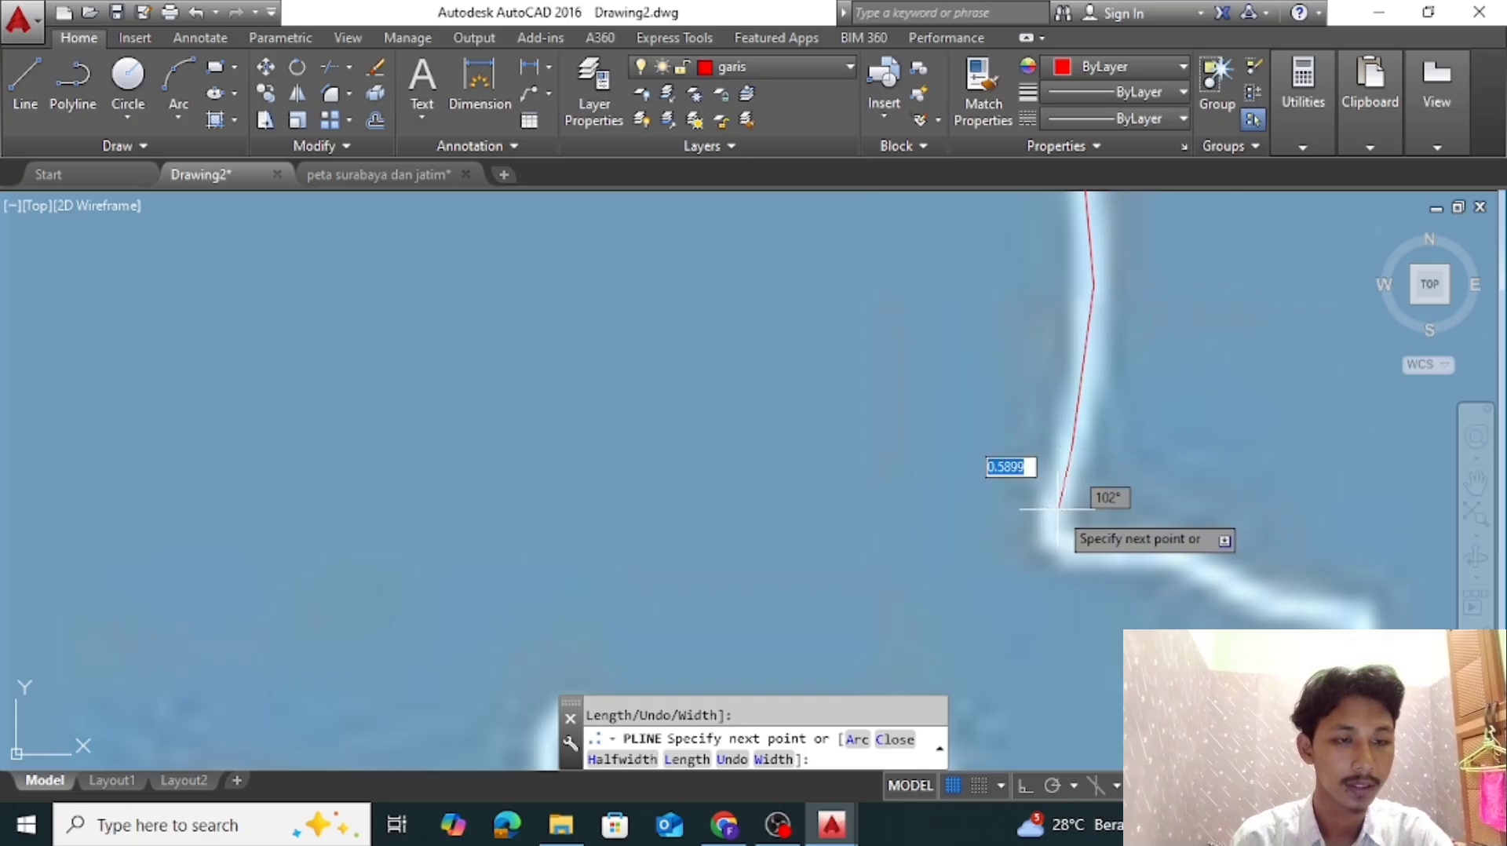
{"action": "left_click", "coordinate": [1099, 549]}
{"action": "scroll", "coordinate": [1099, 549], "scroll_direction": "up", "scroll_amount": 4}
{"action": "left_click", "coordinate": [1318, 565]}
{"action": "scroll", "coordinate": [1320, 566], "scroll_direction": "down", "scroll_amount": 2}
{"action": "middle_click_drag", "start_coordinate": [1320, 568], "coordinate": [851, 360]}
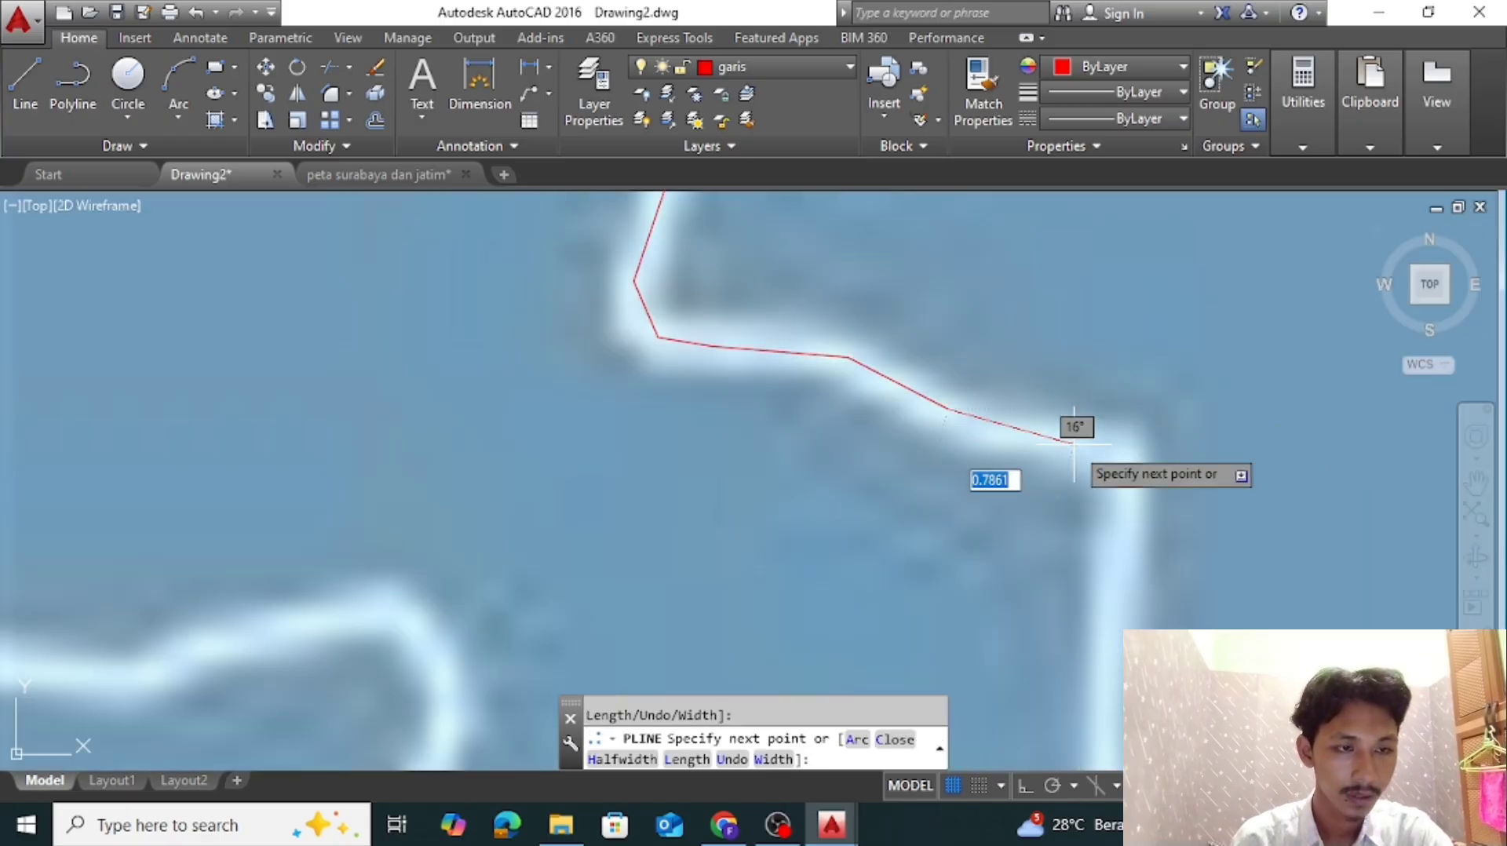
{"action": "left_click", "coordinate": [1128, 453]}
{"action": "scroll", "coordinate": [1128, 453], "scroll_direction": "down", "scroll_amount": 8}
{"action": "middle_click_drag", "start_coordinate": [1128, 455], "coordinate": [1122, 365]}
Trace the boundary down from the step's outer corner and around the small bend below it
{"action": "scroll", "coordinate": [1120, 391], "scroll_direction": "up", "scroll_amount": 5}
{"action": "left_click", "coordinate": [1106, 436]}
{"action": "scroll", "coordinate": [1106, 440], "scroll_direction": "up", "scroll_amount": 5}
{"action": "left_click", "coordinate": [1123, 444]}
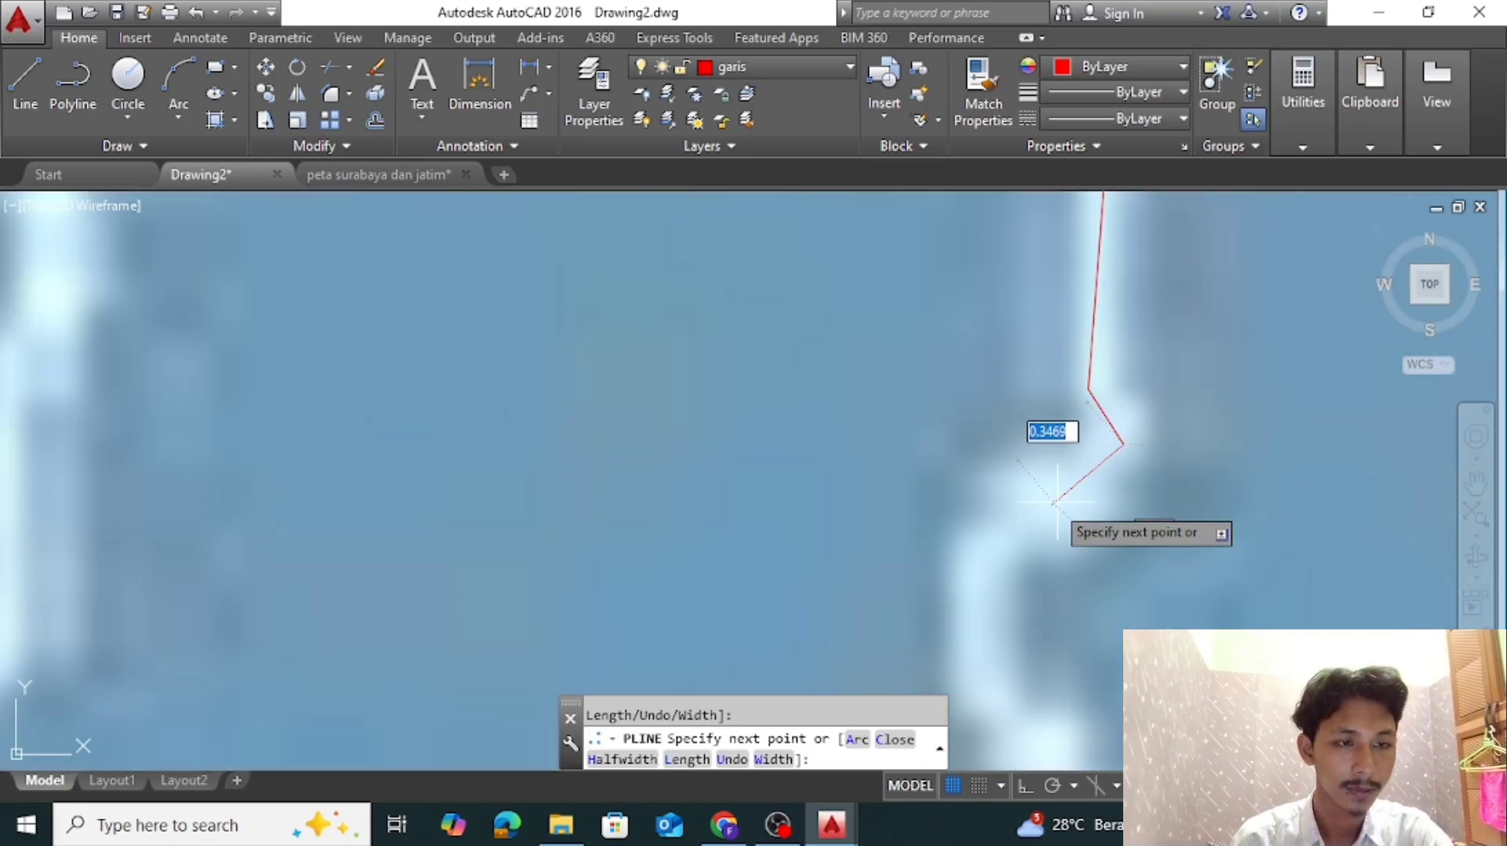
{"action": "middle_click_drag", "start_coordinate": [992, 532], "coordinate": [979, 271]}
{"action": "scroll", "coordinate": [979, 282], "scroll_direction": "up", "scroll_amount": 5}
{"action": "left_click", "coordinate": [978, 283]}
{"action": "left_click", "coordinate": [890, 461]}
Trace Benowo's southern boundary as it turns back west and drops southwest to its low corner
{"action": "middle_click_drag", "start_coordinate": [850, 475], "coordinate": [1120, 333]}
{"action": "left_click", "coordinate": [1052, 343]}
{"action": "left_click", "coordinate": [942, 427]}
{"action": "middle_click_drag", "start_coordinate": [920, 445], "coordinate": [983, 378]}
{"action": "scroll", "coordinate": [979, 389], "scroll_direction": "up", "scroll_amount": 4}
{"action": "left_click", "coordinate": [989, 376]}
{"action": "left_click", "coordinate": [966, 554]}
{"action": "scroll", "coordinate": [965, 551], "scroll_direction": "down", "scroll_amount": 3}
{"action": "middle_click_drag", "start_coordinate": [965, 549], "coordinate": [1056, 444]}
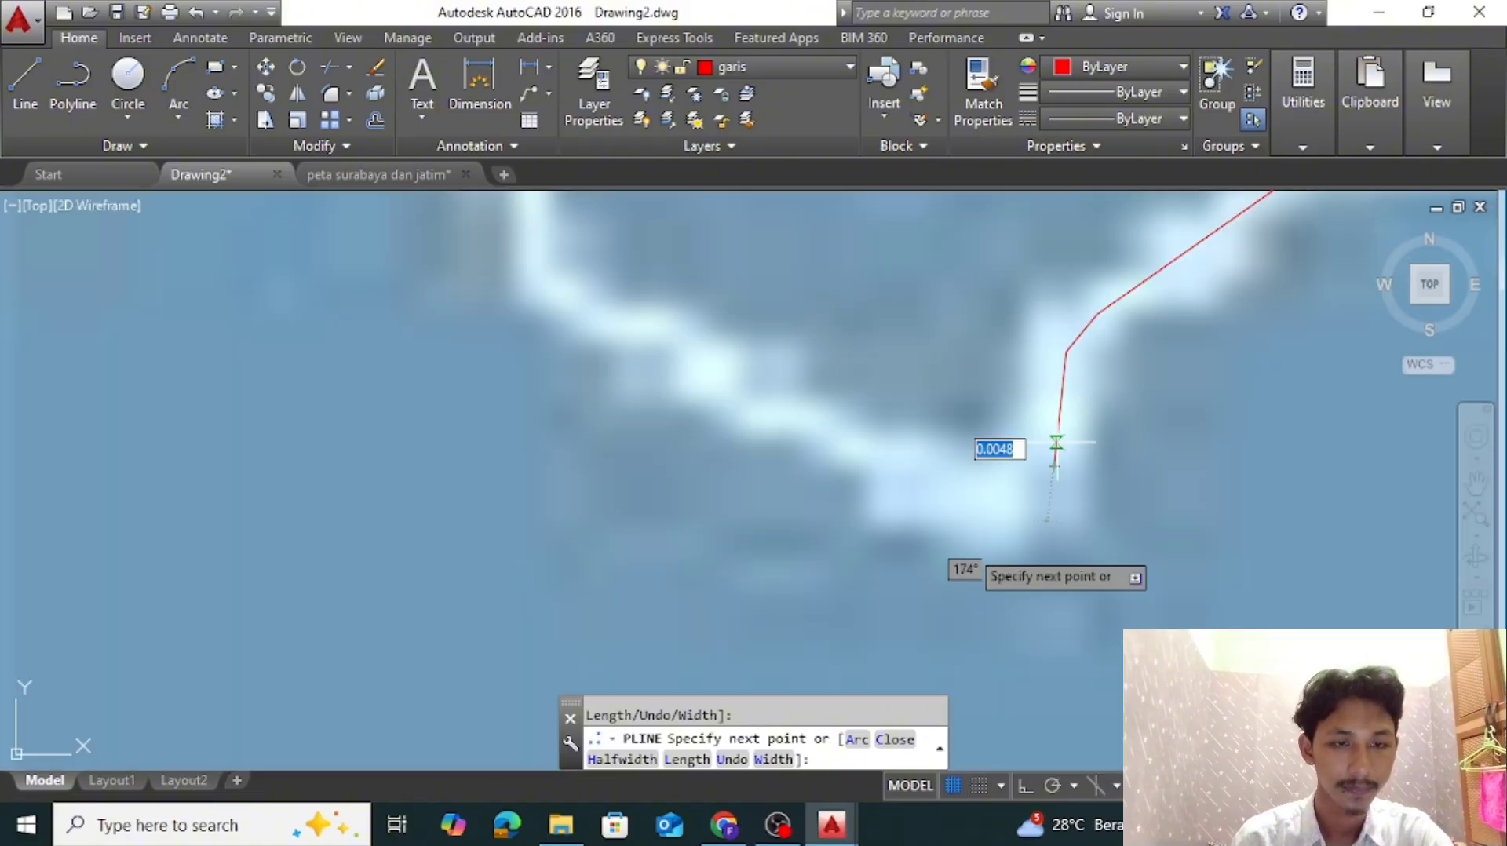
{"action": "left_click", "coordinate": [1016, 477]}
{"action": "scroll", "coordinate": [1013, 479], "scroll_direction": "down", "scroll_amount": 3}
Trace the boundary northwest from the low corner and up the northward stretch that follows
{"action": "scroll", "coordinate": [716, 519], "scroll_direction": "up", "scroll_amount": 2}
{"action": "left_click", "coordinate": [716, 517]}
{"action": "left_click", "coordinate": [703, 498]}
{"action": "left_click", "coordinate": [700, 334]}
{"action": "left_click", "coordinate": [723, 303]}
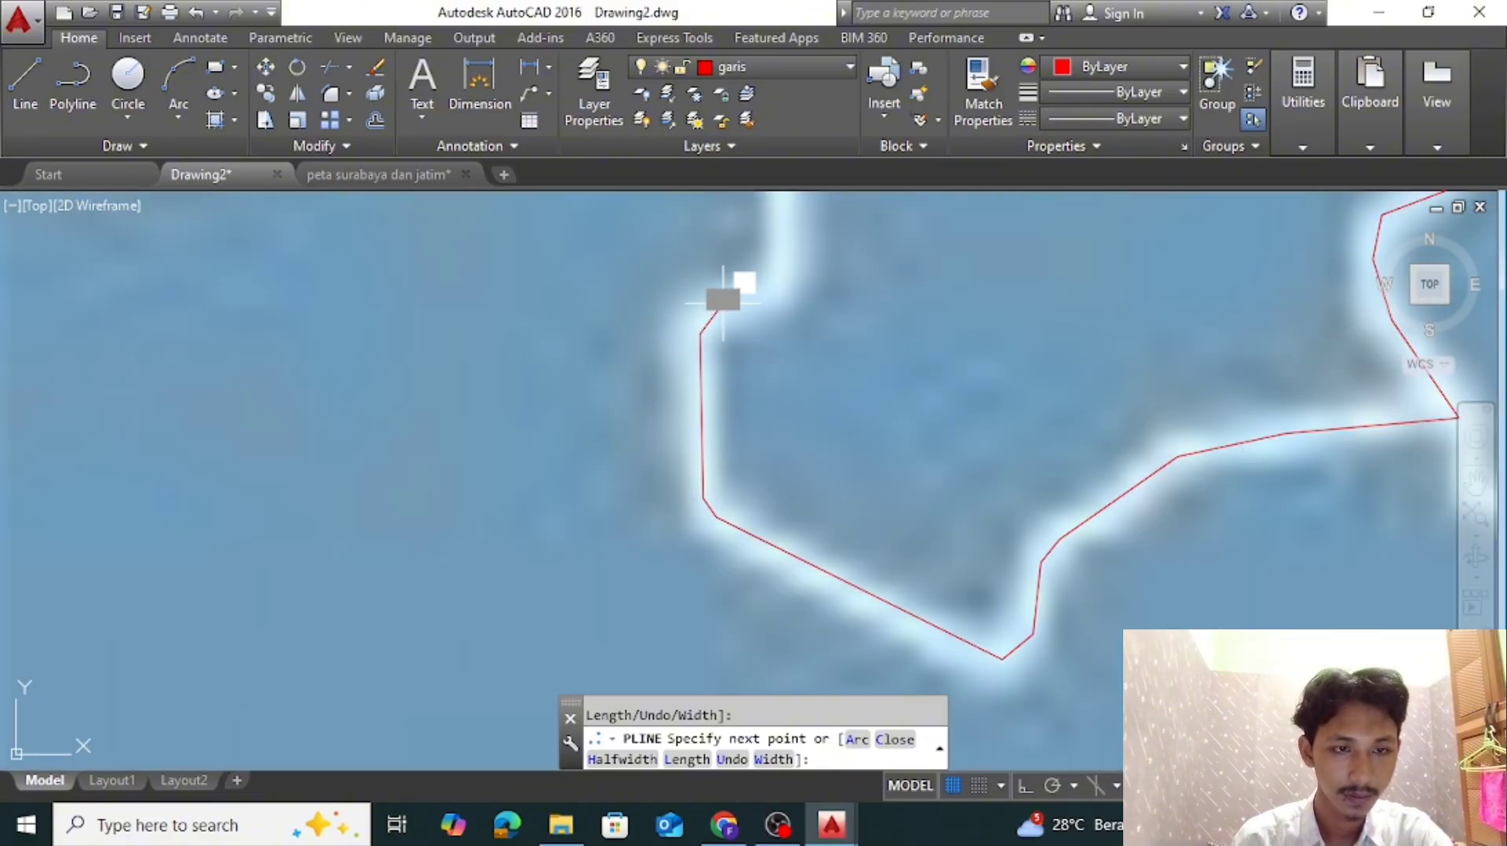
{"action": "left_click", "coordinate": [786, 271]}
{"action": "scroll", "coordinate": [787, 271], "scroll_direction": "down", "scroll_amount": 5}
{"action": "middle_click_drag", "start_coordinate": [790, 267], "coordinate": [820, 533]}
{"action": "scroll", "coordinate": [819, 528], "scroll_direction": "up", "scroll_amount": 5}
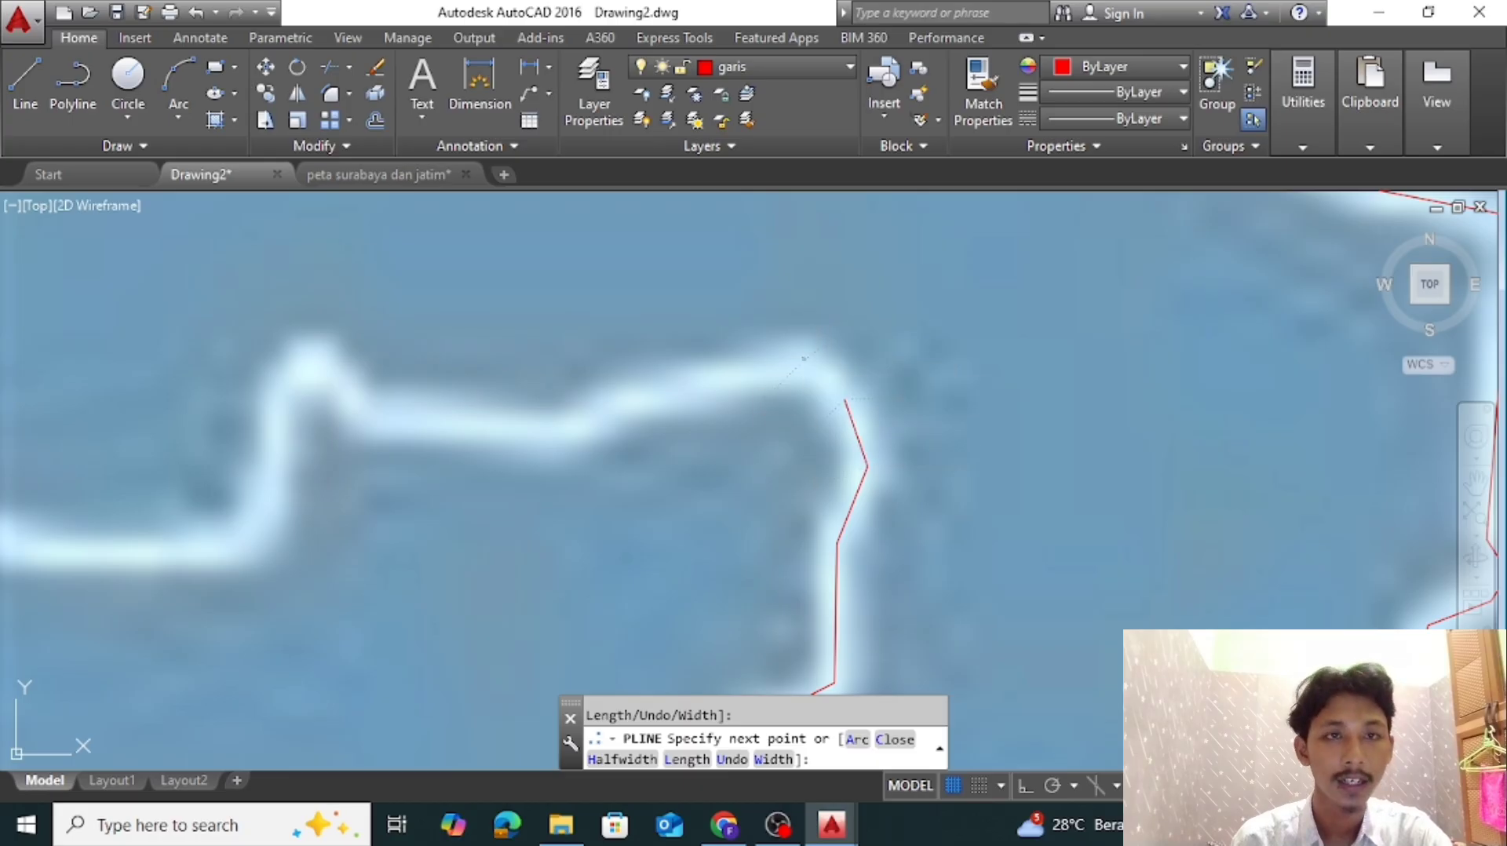
Trace the southern boundary westward over its rounded top, the small peak and the long flat section
{"action": "left_click", "coordinate": [805, 360]}
{"action": "left_click", "coordinate": [636, 397]}
{"action": "left_click", "coordinate": [320, 359]}
{"action": "middle_click_drag", "start_coordinate": [320, 358], "coordinate": [1109, 291]}
{"action": "left_click", "coordinate": [1072, 308]}
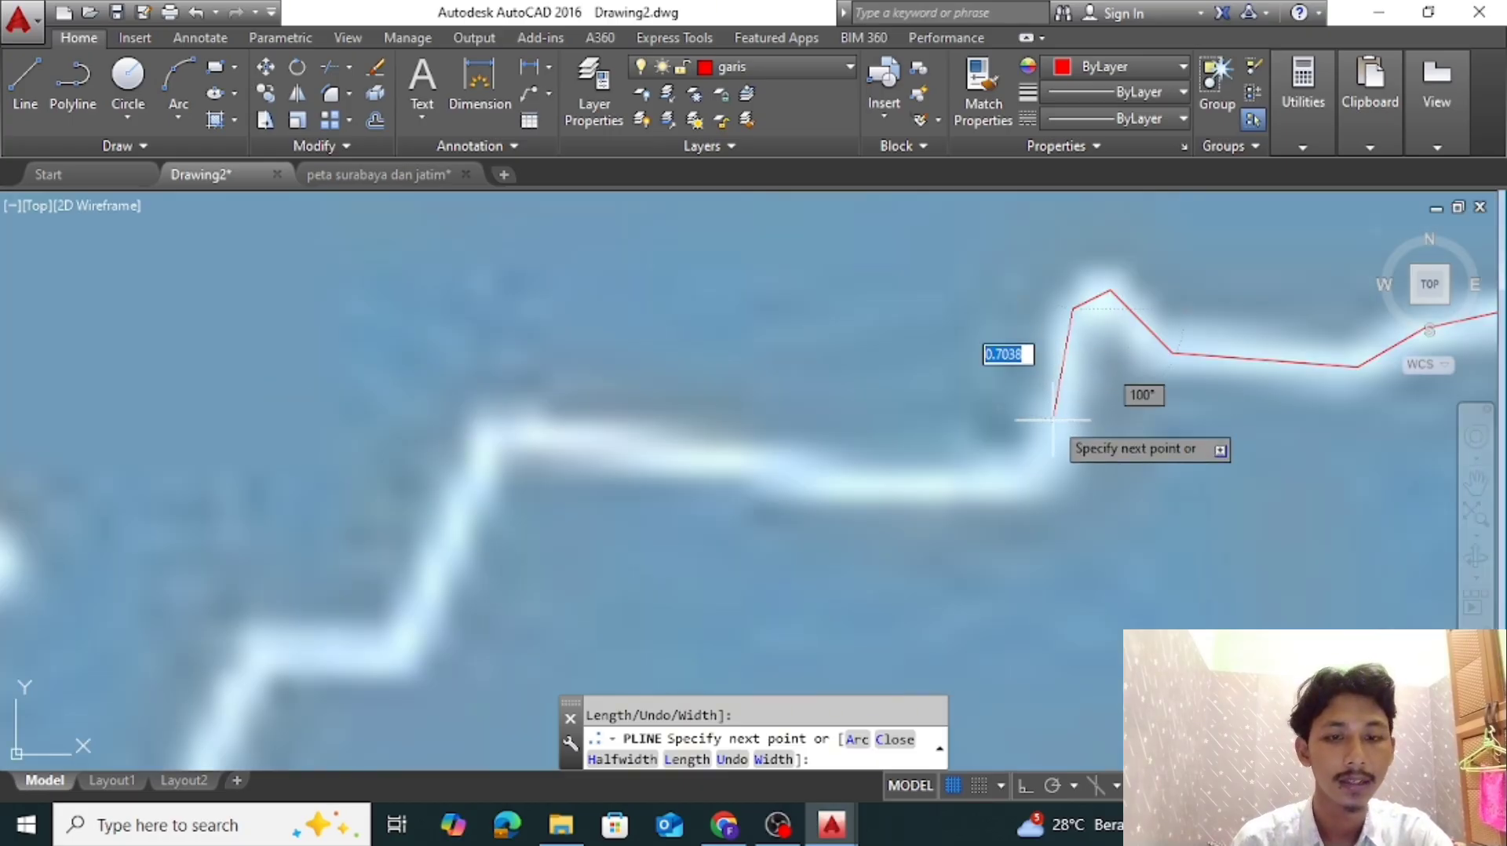
{"action": "left_click", "coordinate": [807, 477]}
{"action": "left_click", "coordinate": [500, 427]}
Trace the last part of Benowo's southern boundary southwest and west until it meets the white notch in the western outline
{"action": "scroll", "coordinate": [447, 604], "scroll_direction": "down", "scroll_amount": 4}
{"action": "middle_click_drag", "start_coordinate": [447, 604], "coordinate": [950, 408]}
{"action": "scroll", "coordinate": [906, 425], "scroll_direction": "up", "scroll_amount": 4}
{"action": "left_click", "coordinate": [1013, 418]}
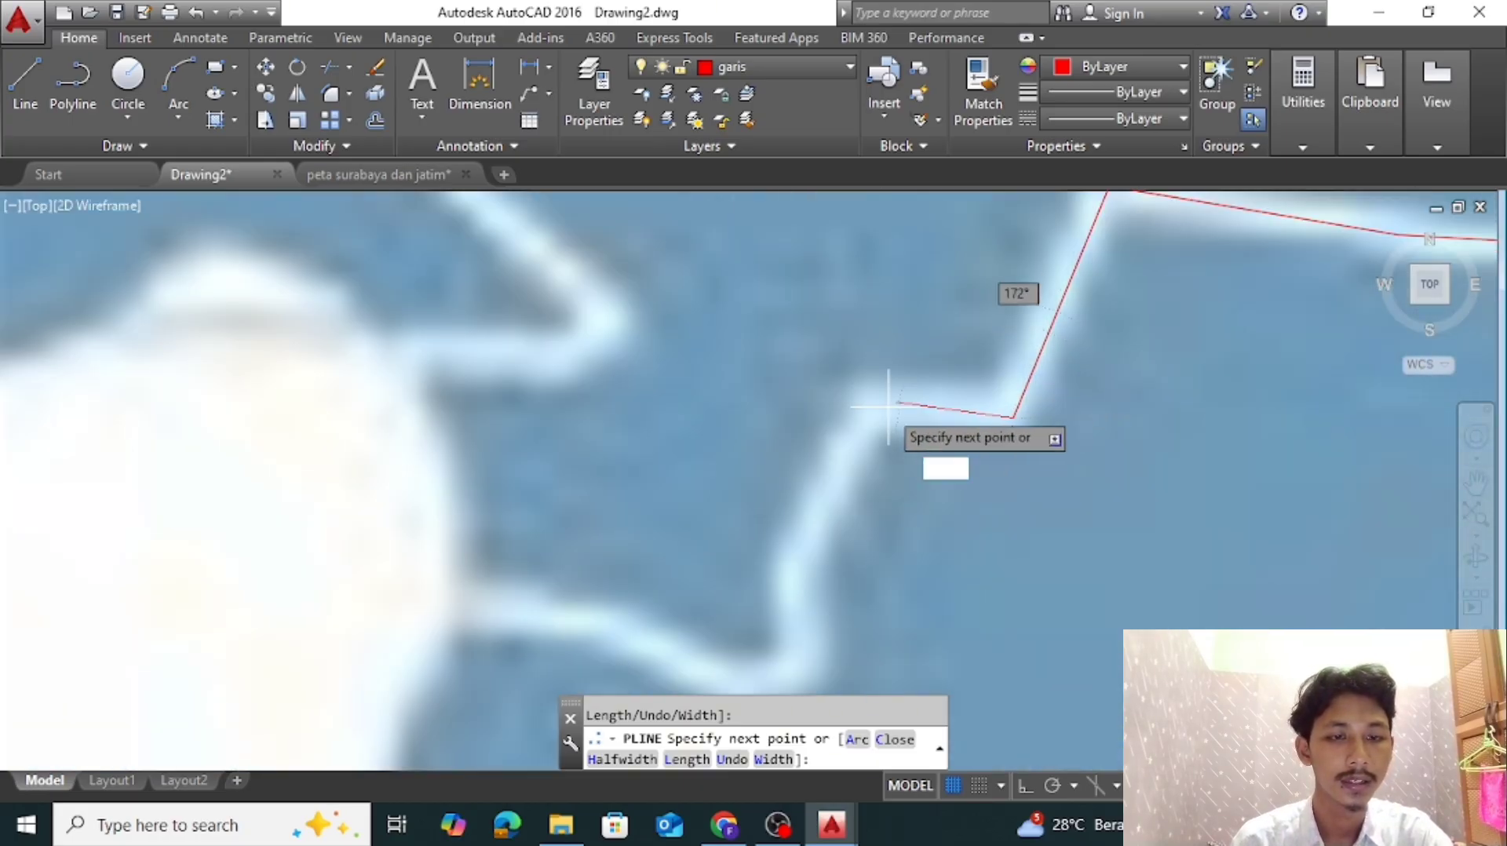
{"action": "left_click", "coordinate": [875, 407]}
{"action": "left_click", "coordinate": [792, 572]}
{"action": "middle_click_drag", "start_coordinate": [791, 572], "coordinate": [1050, 383]}
{"action": "scroll", "coordinate": [1022, 443], "scroll_direction": "up", "scroll_amount": 3}
{"action": "left_click", "coordinate": [1095, 482]}
{"action": "left_click", "coordinate": [1007, 520]}
{"action": "left_click", "coordinate": [498, 394]}
{"action": "scroll", "coordinate": [502, 390], "scroll_direction": "down", "scroll_amount": 10}
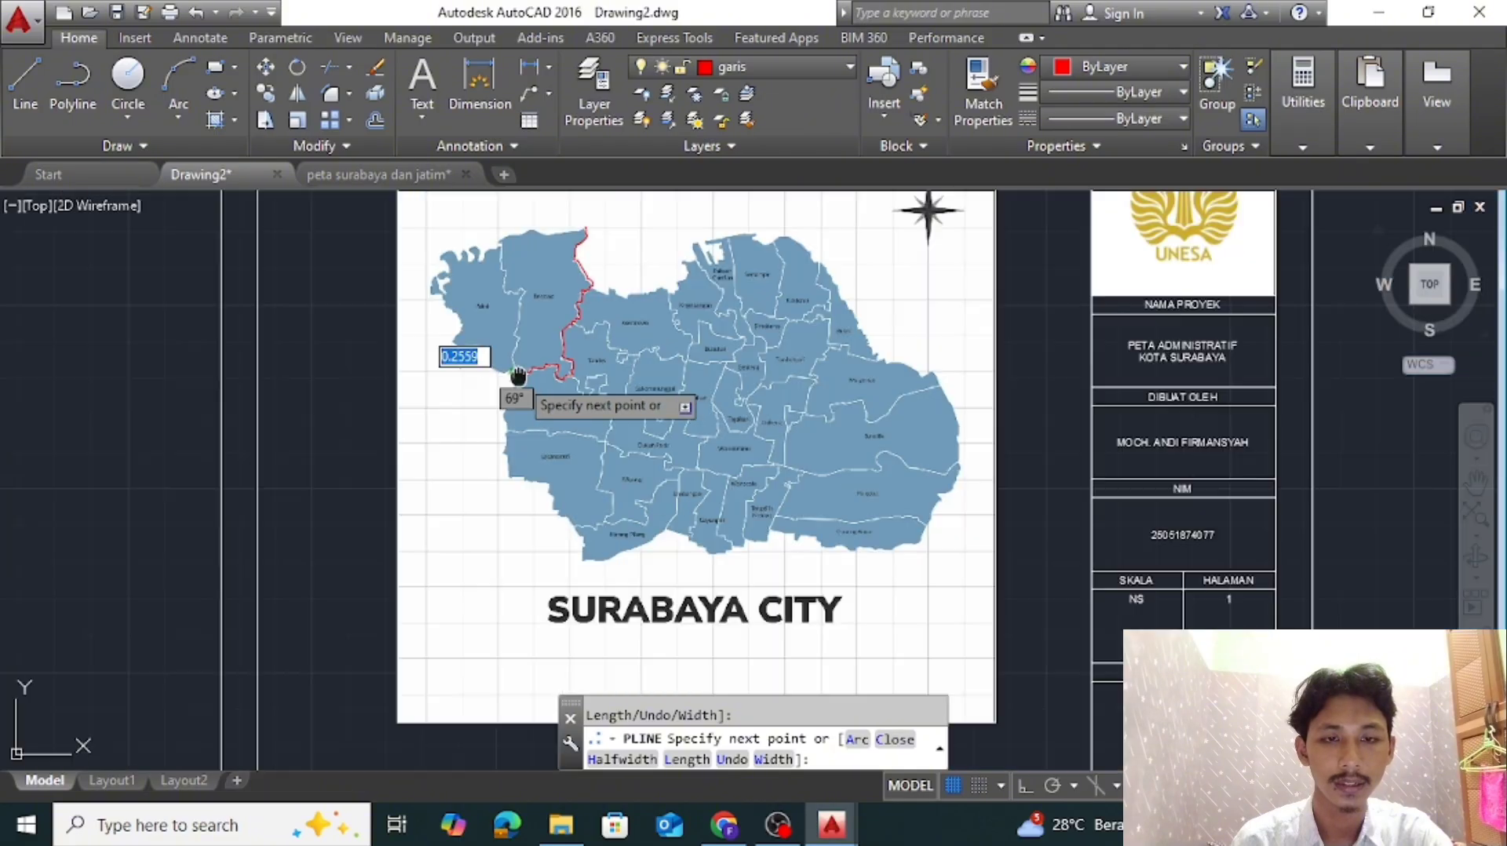
Trace Benowo's outline around the white notch at its southwest corner with the running polyline
{"action": "middle_click_drag", "start_coordinate": [514, 377], "coordinate": [506, 467]}
{"action": "scroll", "coordinate": [491, 463], "scroll_direction": "up", "scroll_amount": 9}
{"action": "left_click", "coordinate": [602, 430]}
{"action": "left_click", "coordinate": [543, 320]}
{"action": "left_click", "coordinate": [567, 299]}
{"action": "left_click", "coordinate": [716, 305]}
{"action": "left_click", "coordinate": [755, 266]}
Trace Benowo's western boundary northward from the notch to the bend below the zigzag
{"action": "middle_click_drag", "start_coordinate": [755, 265], "coordinate": [871, 501]}
{"action": "left_click", "coordinate": [694, 357]}
{"action": "scroll", "coordinate": [694, 359], "scroll_direction": "down", "scroll_amount": 2}
{"action": "middle_click_drag", "start_coordinate": [694, 359], "coordinate": [796, 631]}
{"action": "scroll", "coordinate": [726, 286], "scroll_direction": "down", "scroll_amount": 2}
{"action": "middle_click_drag", "start_coordinate": [727, 284], "coordinate": [737, 601]}
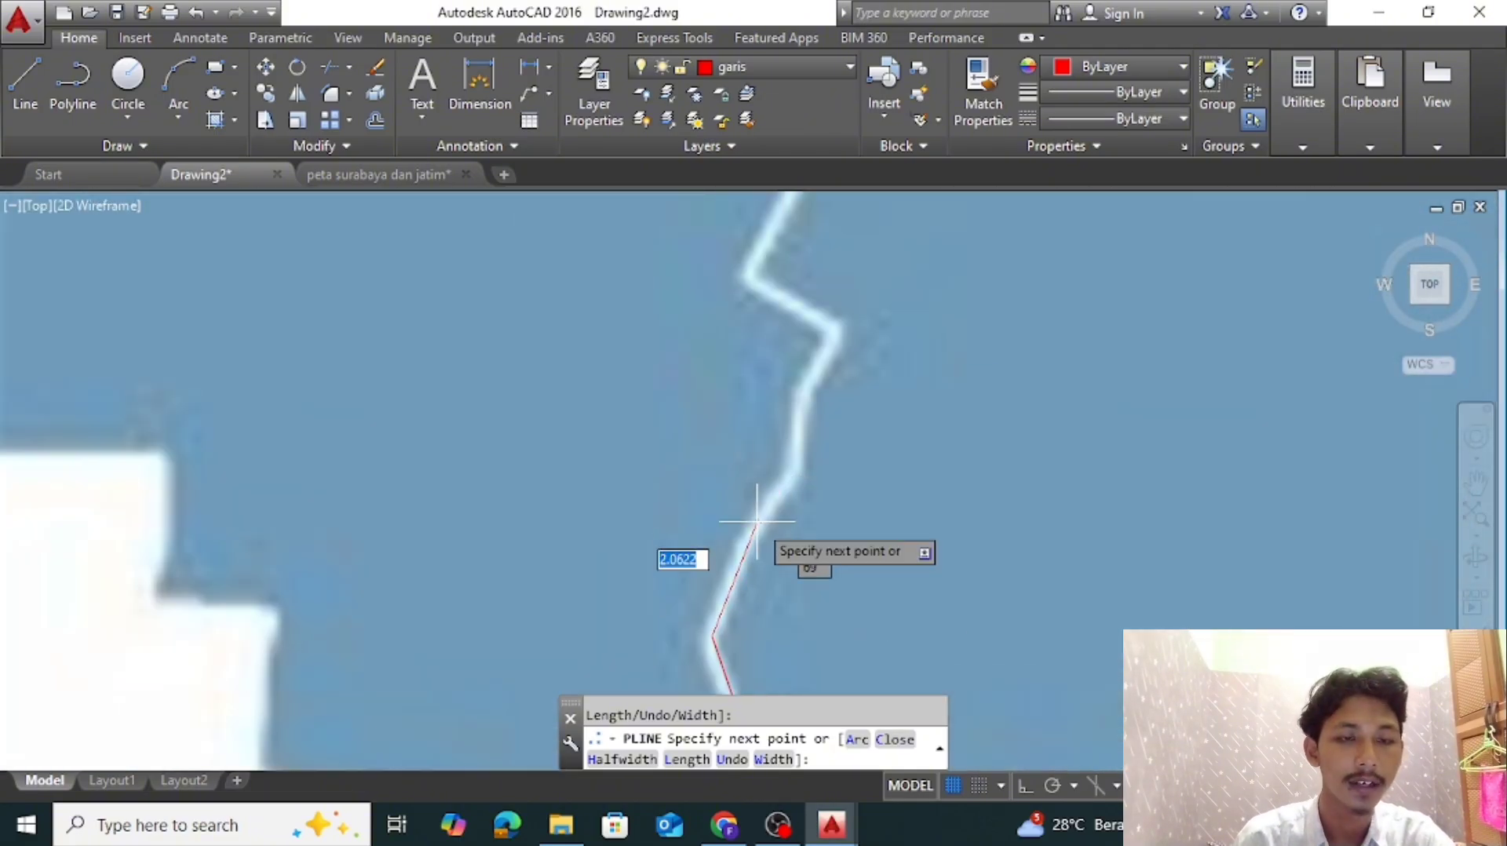
Trace the Benowo–Pakal boundary northeast, back around the zigzag's two corners, and northeast again to its straight stretch
{"action": "left_click", "coordinate": [755, 515]}
{"action": "left_click", "coordinate": [792, 472]}
{"action": "scroll", "coordinate": [802, 408], "scroll_direction": "up", "scroll_amount": 2}
{"action": "left_click", "coordinate": [801, 390]}
{"action": "left_click", "coordinate": [857, 304]}
{"action": "middle_click_drag", "start_coordinate": [853, 301], "coordinate": [888, 606]}
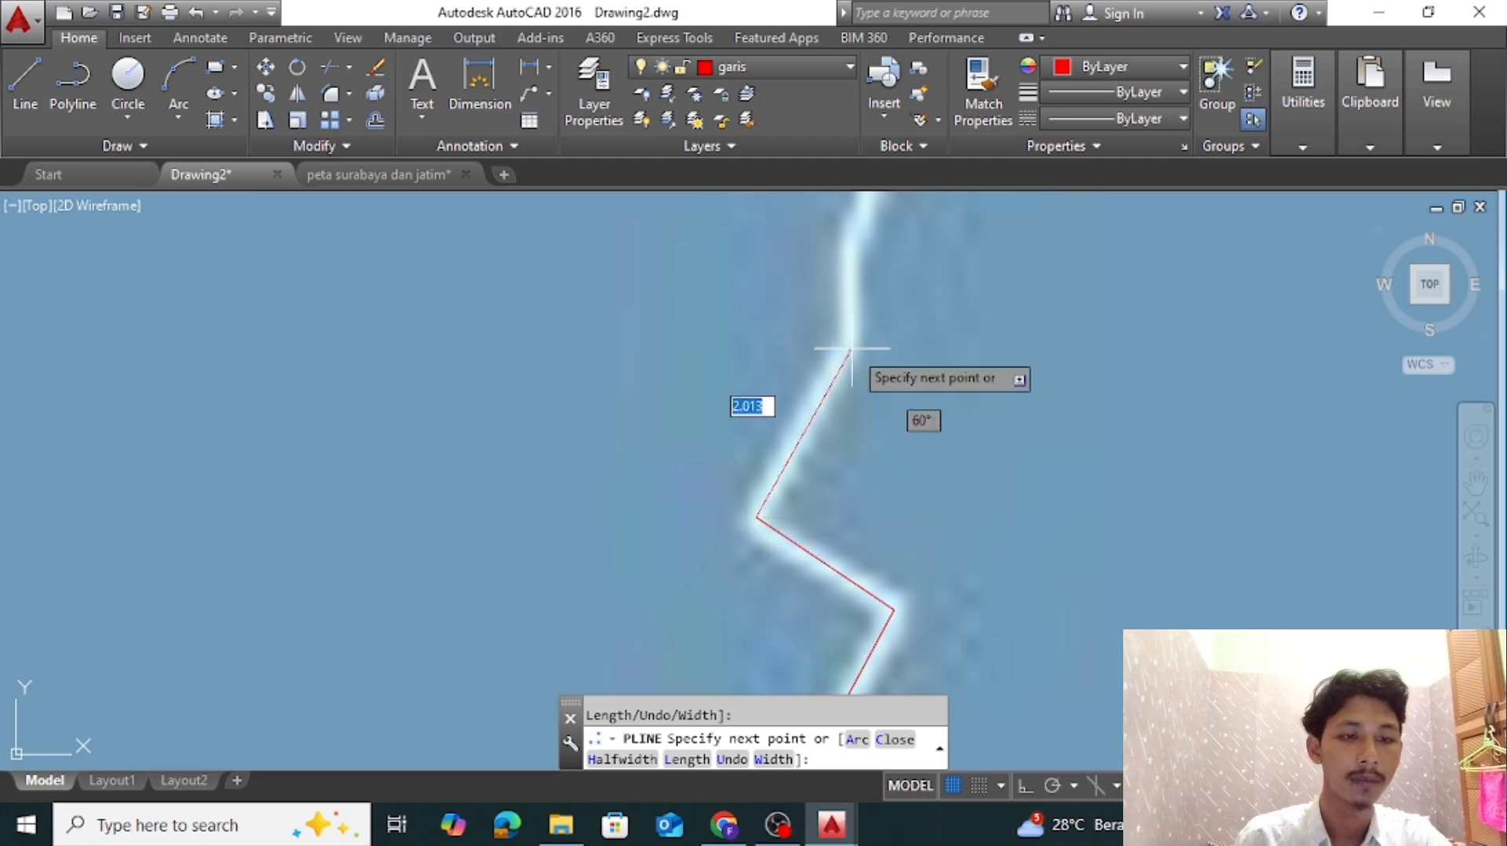
{"action": "left_click", "coordinate": [851, 347]}
Trace the long, nearly straight Benowo–Pakal boundary north to the small jog between the two district labels
{"action": "middle_click_drag", "start_coordinate": [851, 348], "coordinate": [841, 607]}
{"action": "left_click", "coordinate": [844, 495]}
{"action": "left_click", "coordinate": [886, 401]}
{"action": "scroll", "coordinate": [895, 336], "scroll_direction": "down", "scroll_amount": 6}
{"action": "scroll", "coordinate": [898, 624], "scroll_direction": "up", "scroll_amount": 5}
{"action": "left_click", "coordinate": [903, 534]}
{"action": "left_click", "coordinate": [921, 395]}
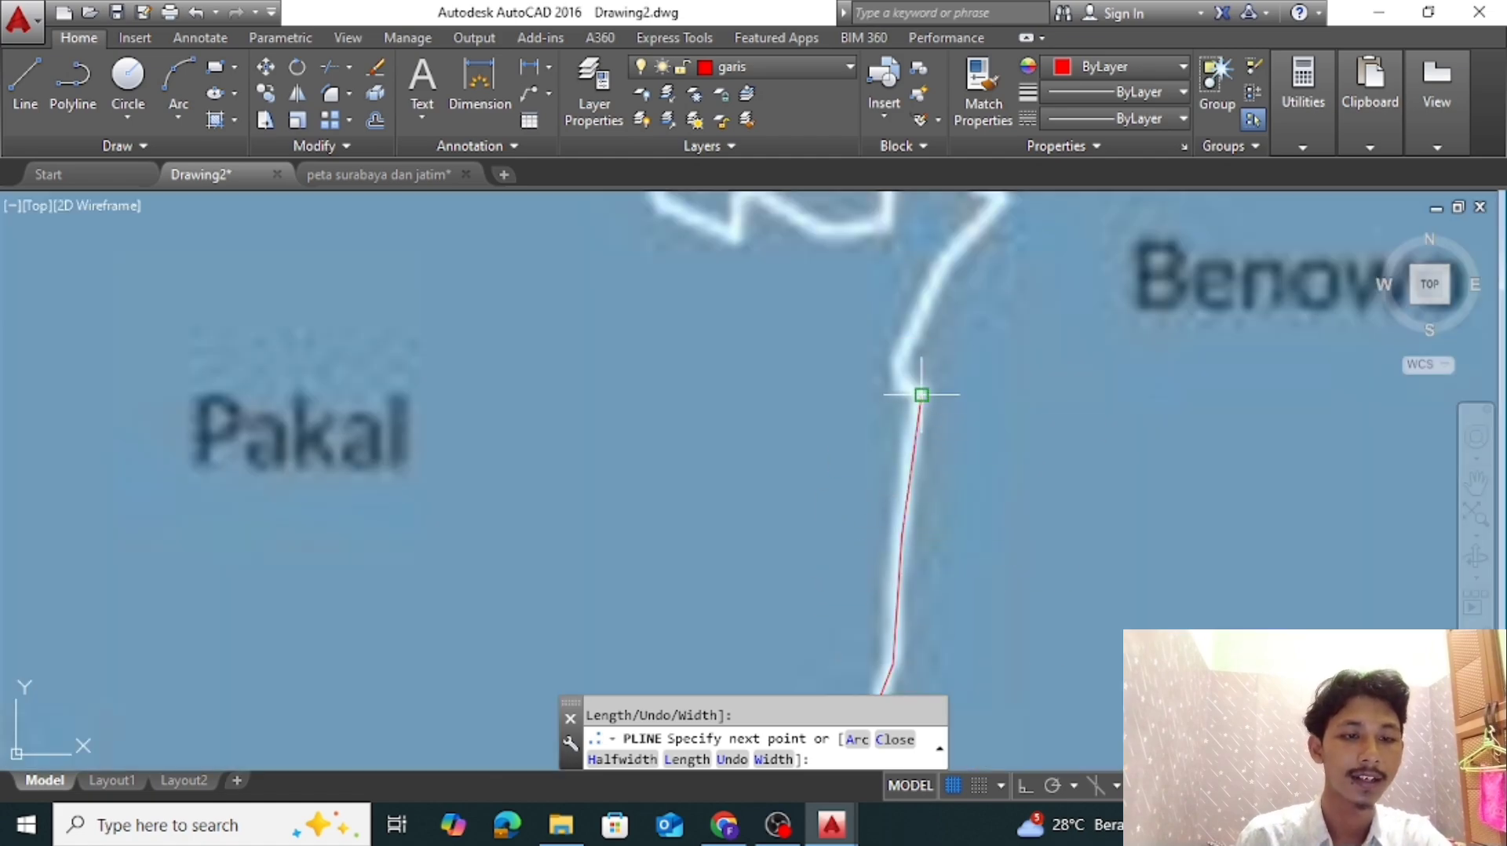
Trace the boundary around the small jog and northeast to the pointed corner
{"action": "left_click", "coordinate": [896, 376]}
{"action": "left_click", "coordinate": [901, 345]}
{"action": "middle_click_drag", "start_coordinate": [901, 345], "coordinate": [846, 563]}
{"action": "left_click", "coordinate": [938, 416]}
{"action": "scroll", "coordinate": [918, 410], "scroll_direction": "up", "scroll_amount": 4}
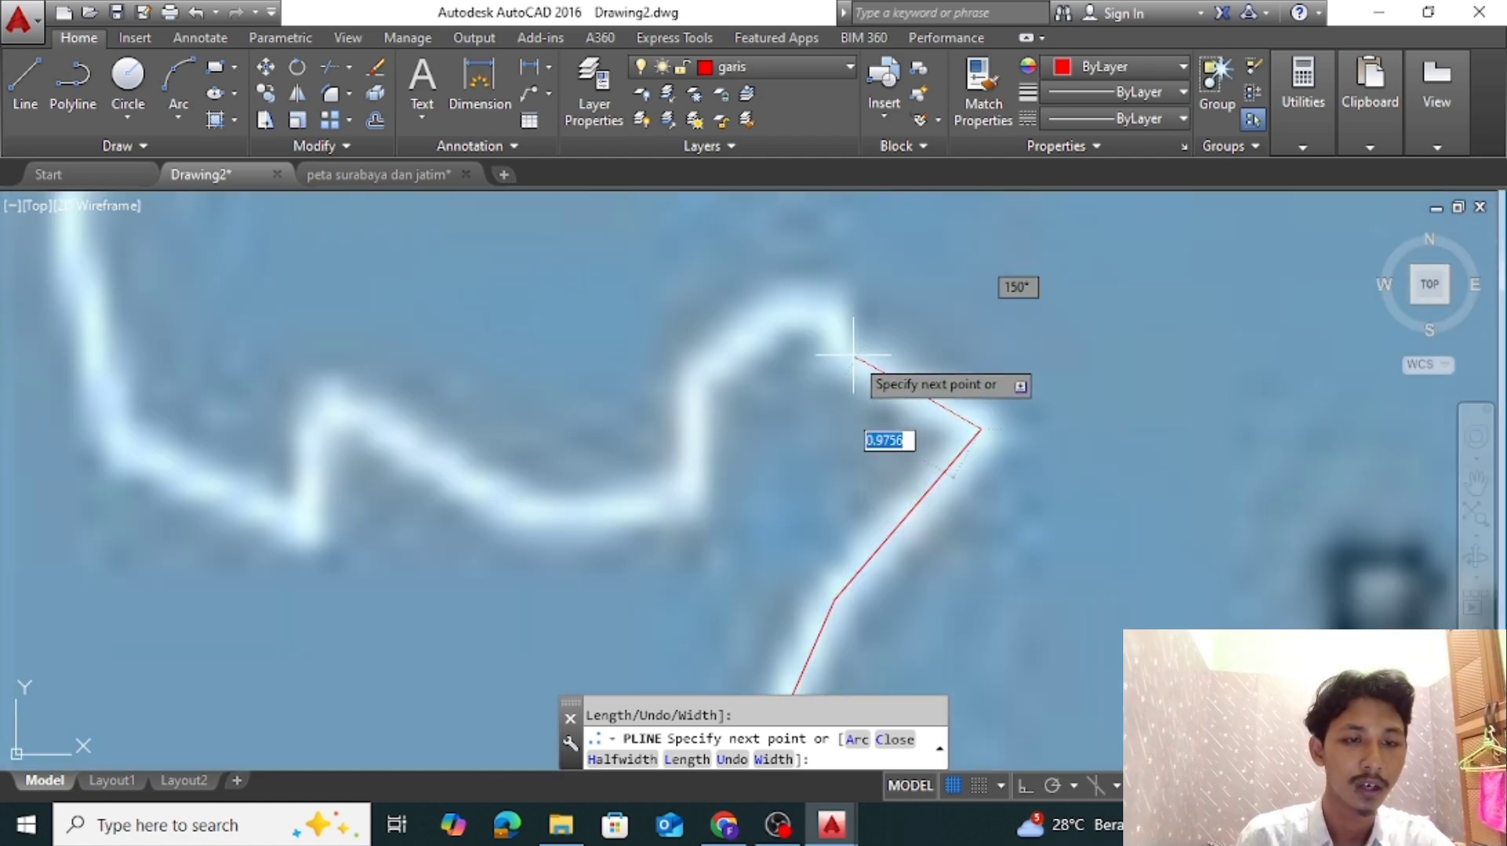
Trace the boundary westward over the rounded hump, through the dip and over the peak to the low corner
{"action": "left_click", "coordinate": [840, 349]}
{"action": "left_click", "coordinate": [834, 300]}
{"action": "left_click", "coordinate": [779, 306]}
{"action": "left_click", "coordinate": [693, 383]}
{"action": "left_click", "coordinate": [691, 485]}
{"action": "left_click", "coordinate": [541, 513]}
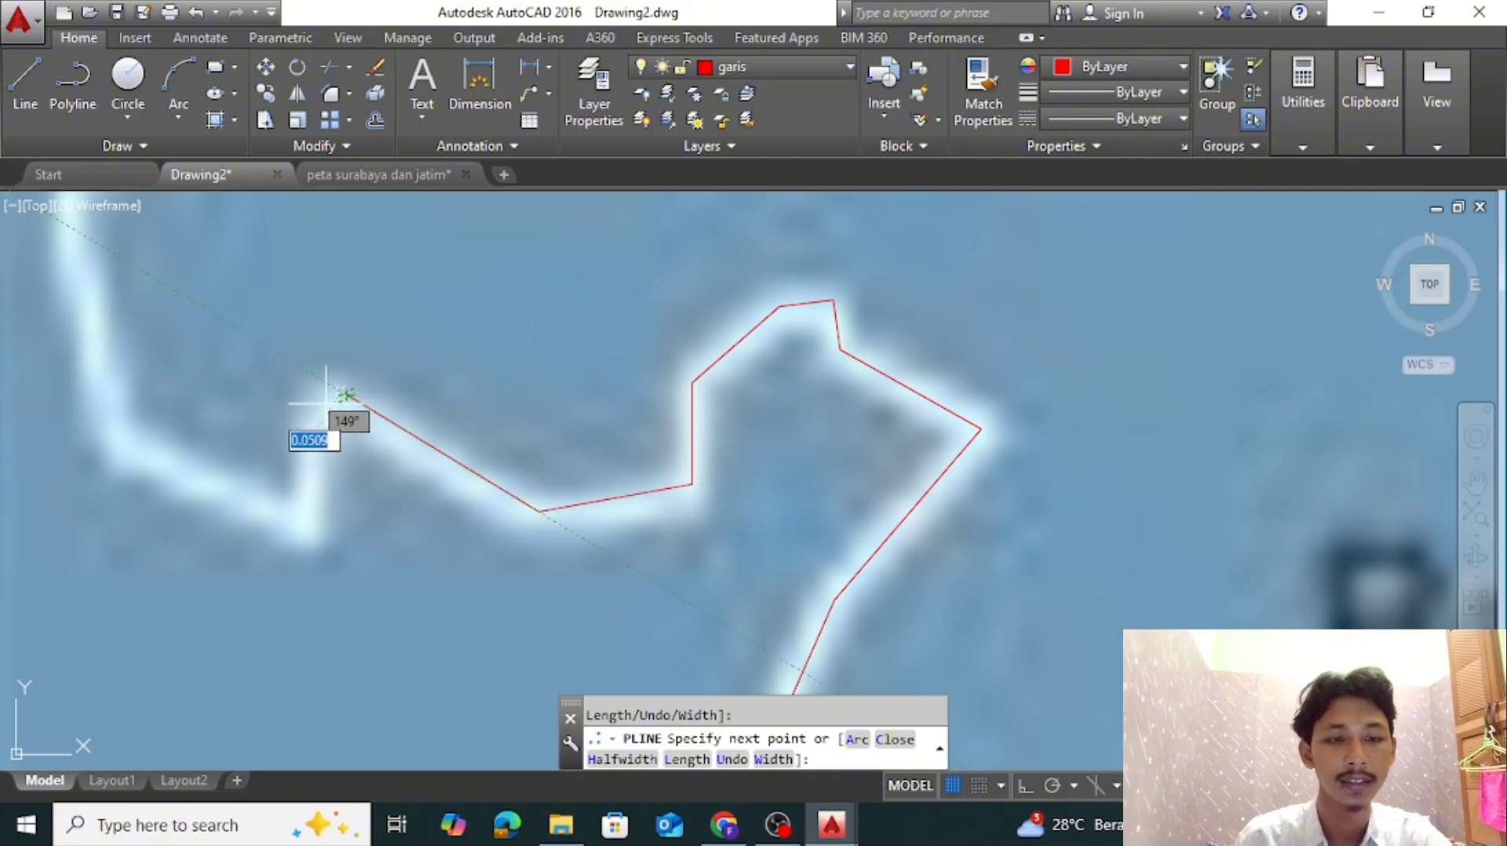
{"action": "left_click", "coordinate": [313, 527]}
{"action": "middle_click_drag", "start_coordinate": [312, 528], "coordinate": [958, 738]}
Trace Benowo's western boundary north through the small bends and west along the short ledge
{"action": "left_click", "coordinate": [787, 239]}
{"action": "middle_click_drag", "start_coordinate": [787, 239], "coordinate": [813, 501]}
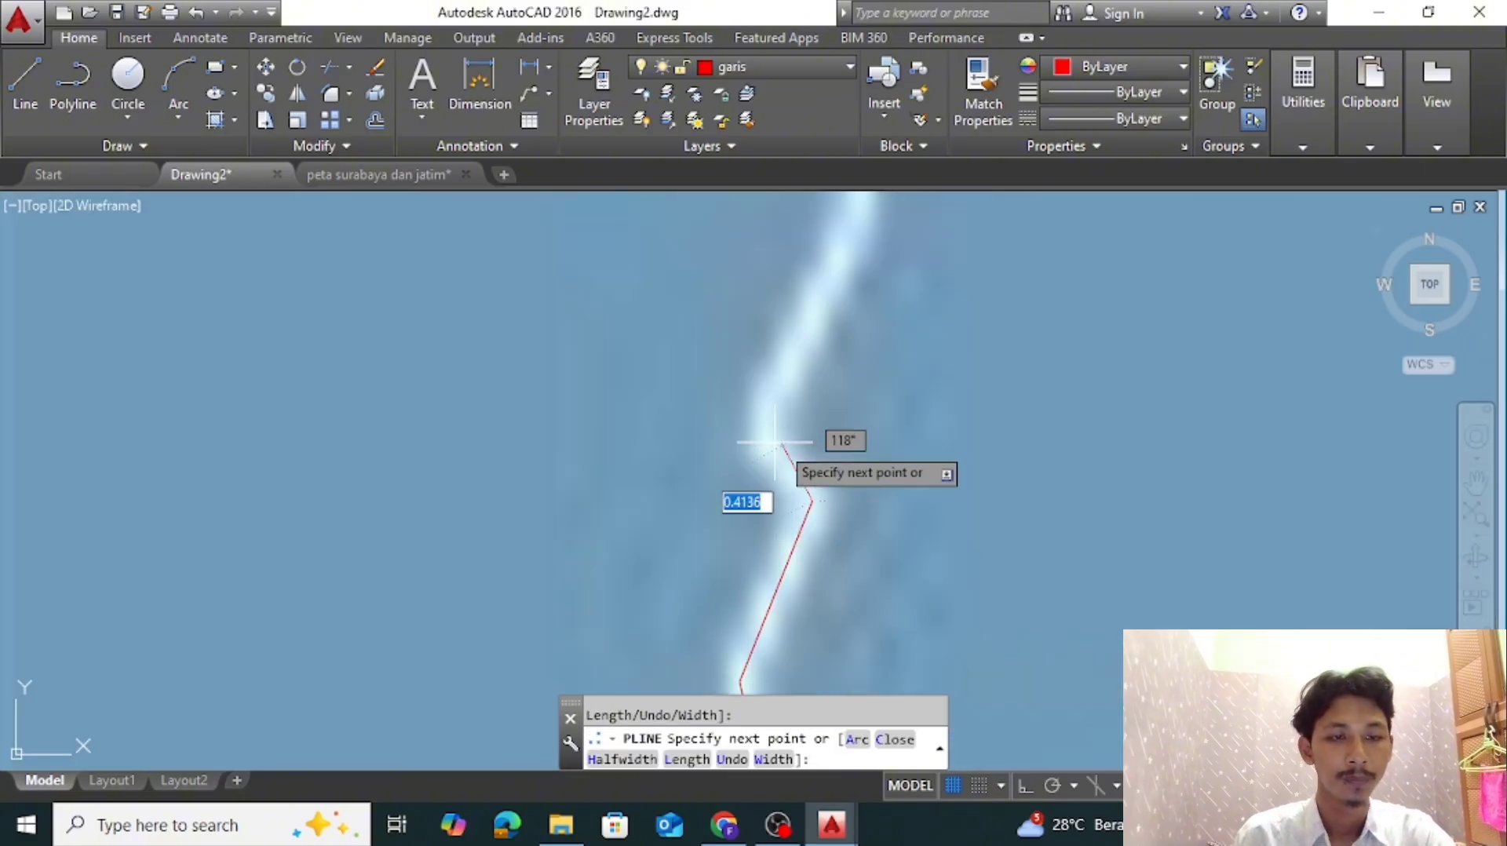
{"action": "left_click", "coordinate": [775, 458]}
{"action": "left_click", "coordinate": [782, 405]}
{"action": "scroll", "coordinate": [812, 307], "scroll_direction": "down", "scroll_amount": 2}
{"action": "left_click", "coordinate": [844, 264]}
{"action": "middle_click_drag", "start_coordinate": [844, 263], "coordinate": [854, 512]}
{"action": "left_click", "coordinate": [706, 366]}
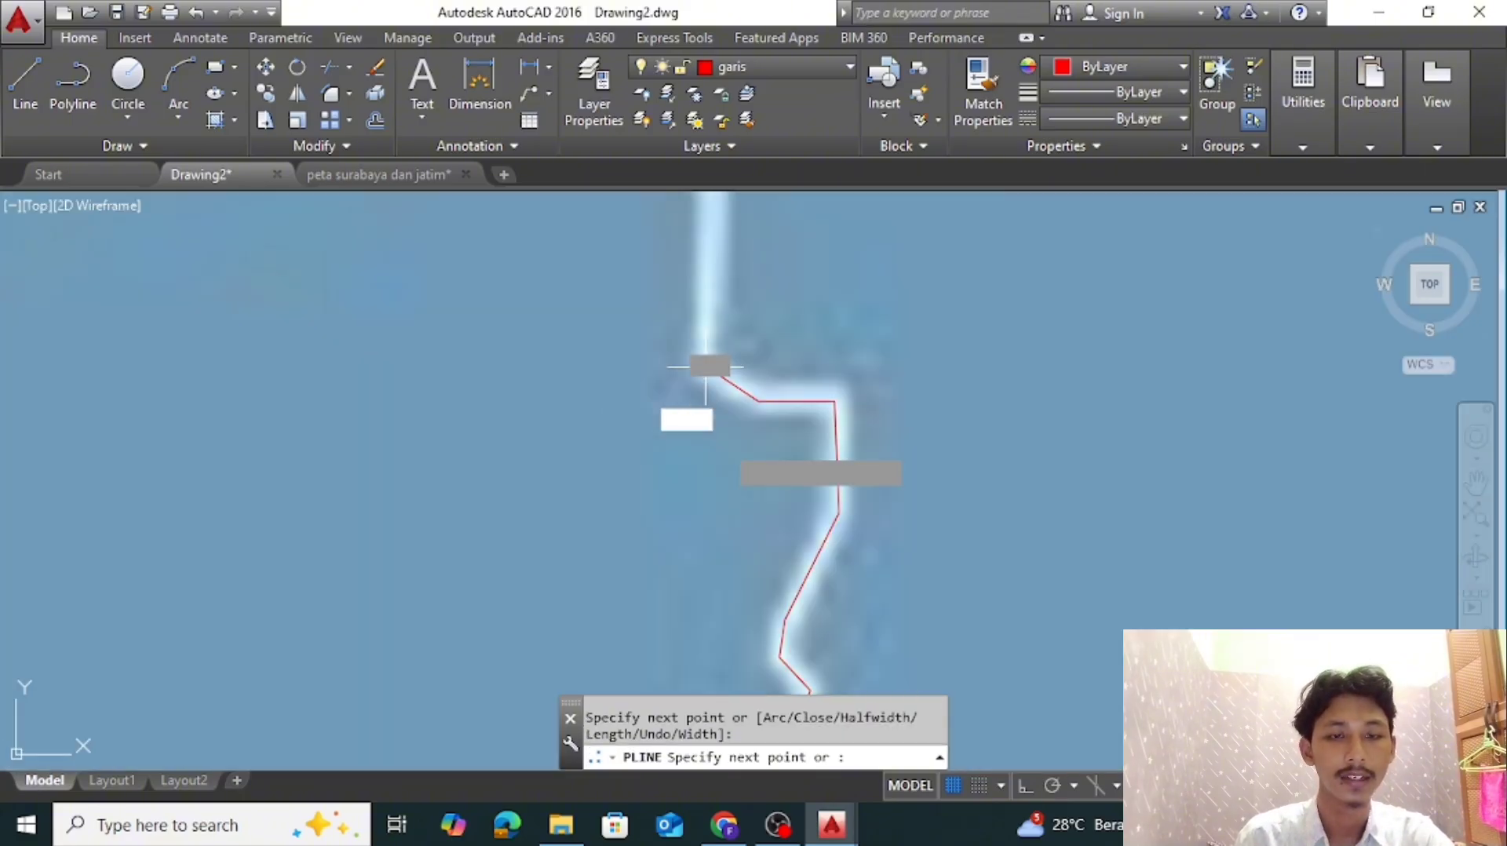
Trace the boundary north from the ledge and around the small westward kink
{"action": "scroll", "coordinate": [706, 367], "scroll_direction": "down", "scroll_amount": 4}
{"action": "scroll", "coordinate": [710, 286], "scroll_direction": "up", "scroll_amount": 7}
{"action": "left_click", "coordinate": [657, 360]}
{"action": "left_click", "coordinate": [521, 225]}
{"action": "middle_click_drag", "start_coordinate": [522, 225], "coordinate": [591, 595]}
{"action": "scroll", "coordinate": [591, 595], "scroll_direction": "down", "scroll_amount": 7}
{"action": "scroll", "coordinate": [577, 608], "scroll_direction": "up", "scroll_amount": 7}
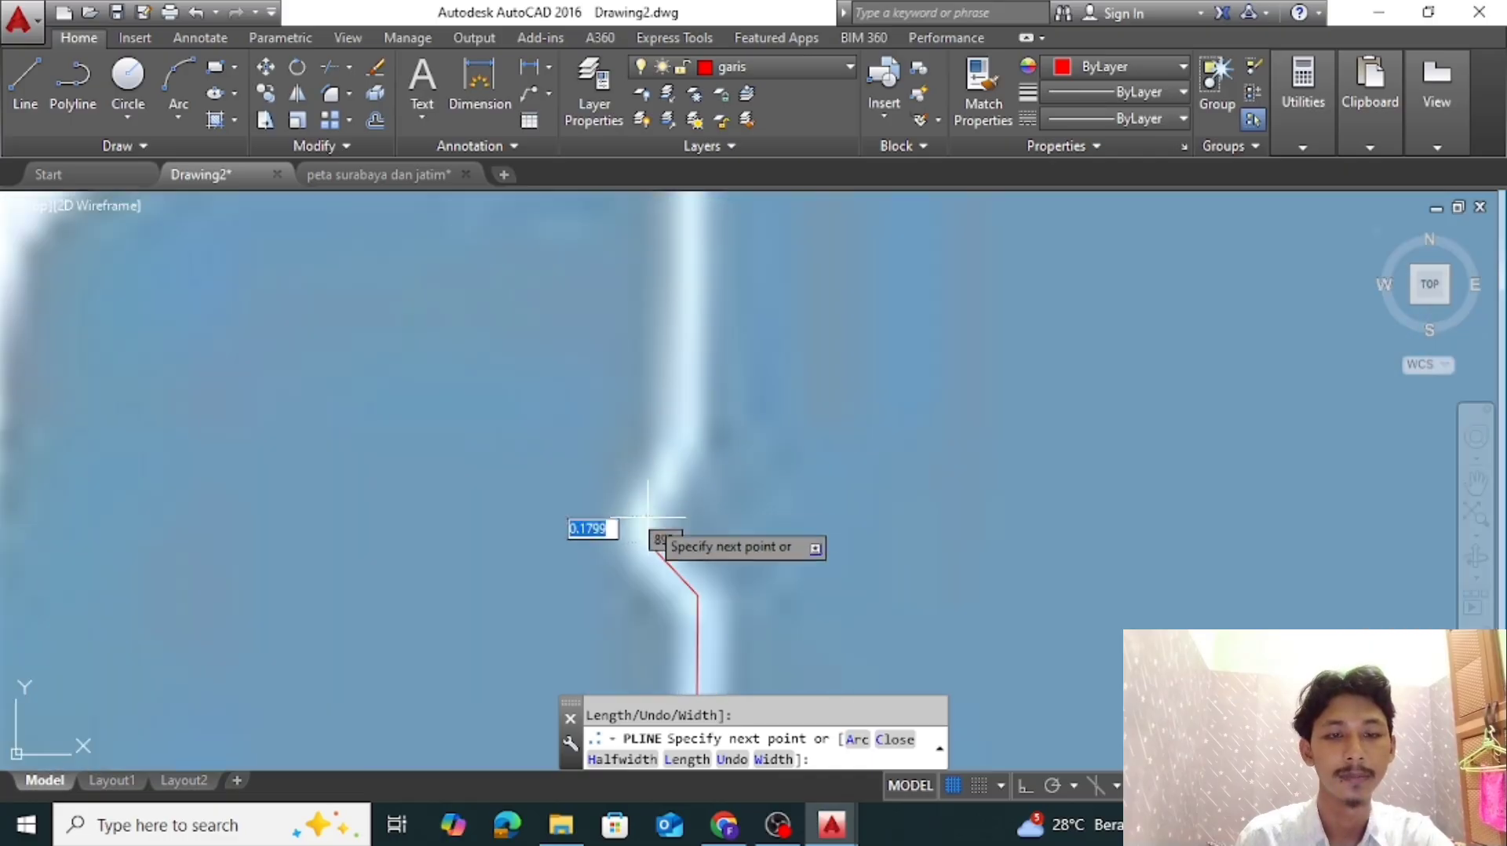
{"action": "left_click", "coordinate": [646, 514]}
{"action": "left_click", "coordinate": [685, 438]}
Trace the last northward stretch to the white coastal gap and around the northwest tip of Benowo
{"action": "middle_click_drag", "start_coordinate": [694, 289], "coordinate": [699, 518]}
{"action": "scroll", "coordinate": [699, 518], "scroll_direction": "down", "scroll_amount": 3}
{"action": "left_click", "coordinate": [698, 360]}
{"action": "middle_click_drag", "start_coordinate": [697, 359], "coordinate": [680, 608]}
{"action": "scroll", "coordinate": [680, 609], "scroll_direction": "up", "scroll_amount": 3}
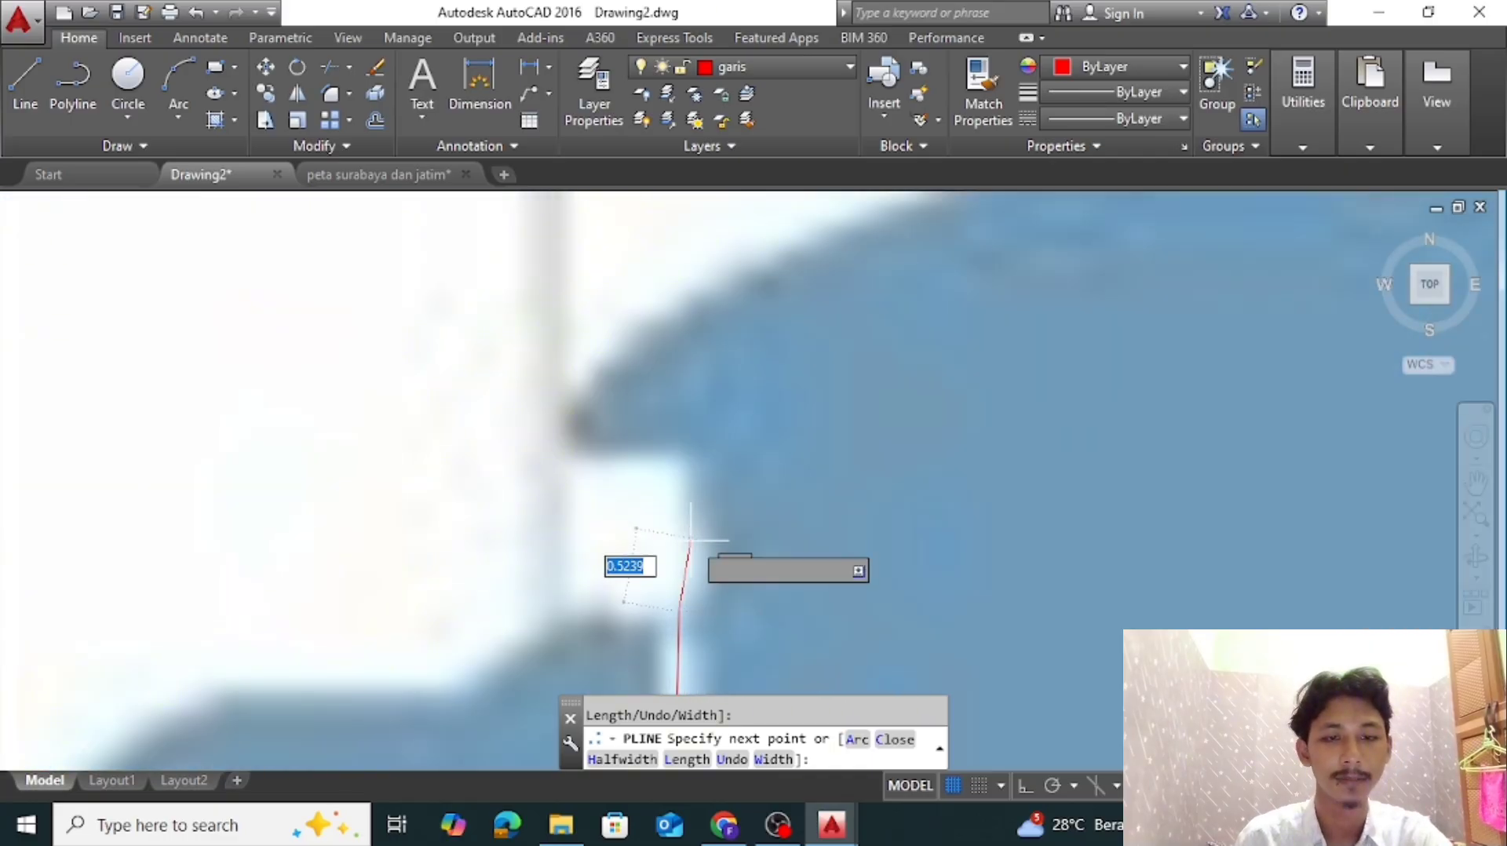
{"action": "left_click", "coordinate": [680, 470]}
{"action": "left_click", "coordinate": [573, 466]}
{"action": "left_click", "coordinate": [536, 425]}
{"action": "left_click", "coordinate": [557, 375]}
Trace Benowo's northern coast eastward up the slope, along the flat section and over the rounded peak
{"action": "scroll", "coordinate": [690, 318], "scroll_direction": "down", "scroll_amount": 4}
{"action": "left_click", "coordinate": [829, 240]}
{"action": "middle_click_drag", "start_coordinate": [829, 240], "coordinate": [641, 470]}
{"action": "scroll", "coordinate": [641, 470], "scroll_direction": "up", "scroll_amount": 2}
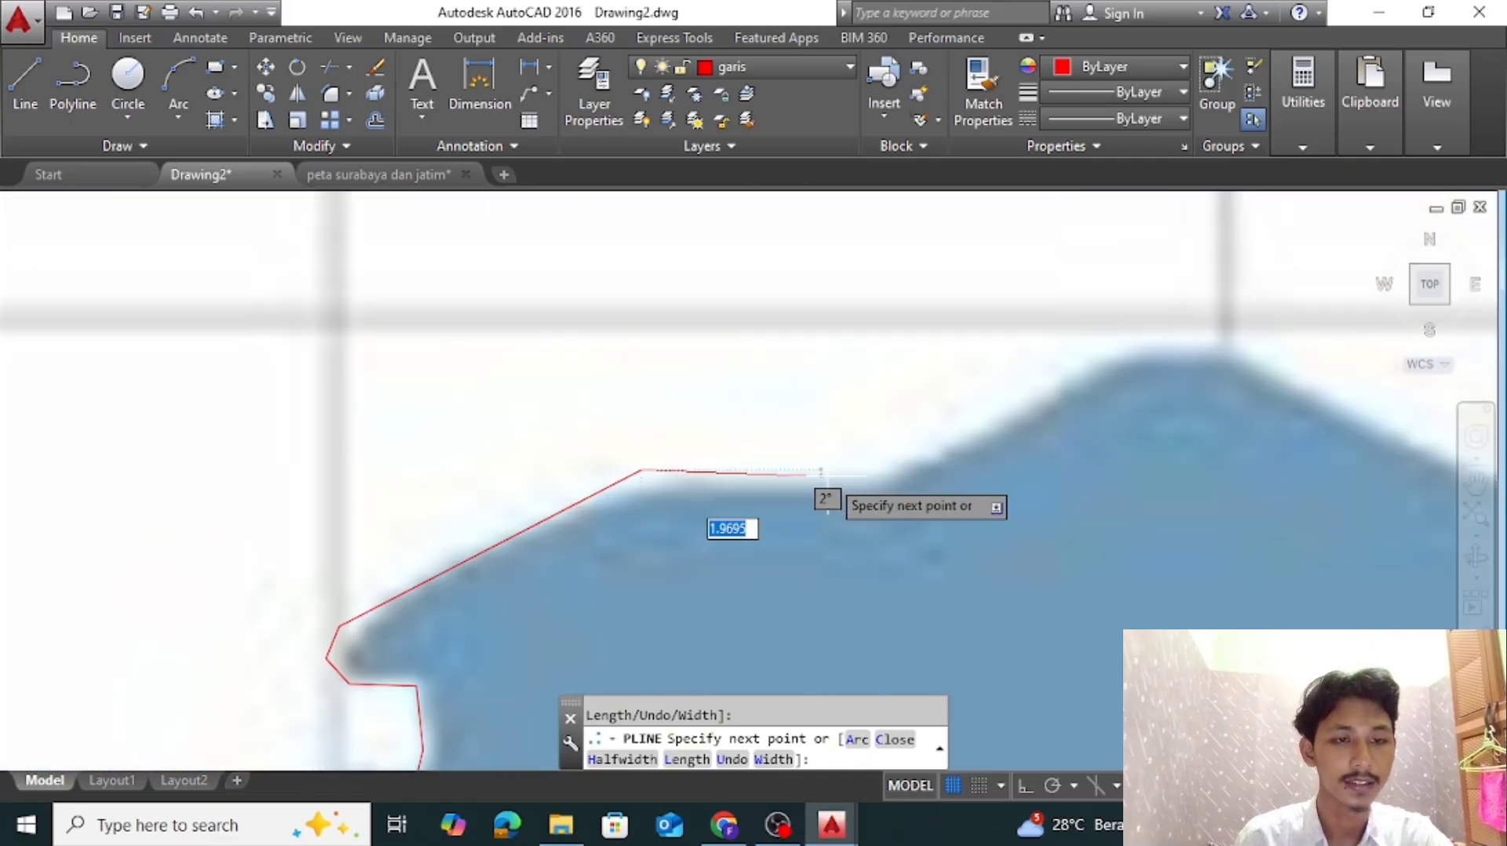
{"action": "left_click", "coordinate": [882, 479]}
{"action": "left_click", "coordinate": [1118, 345]}
{"action": "middle_click_drag", "start_coordinate": [1117, 389], "coordinate": [754, 514]}
Trace the northern coast down from the peak, through the dip and up the long gentle rise eastward
{"action": "left_click", "coordinate": [1186, 617]}
{"action": "middle_click_drag", "start_coordinate": [1187, 617], "coordinate": [716, 582]}
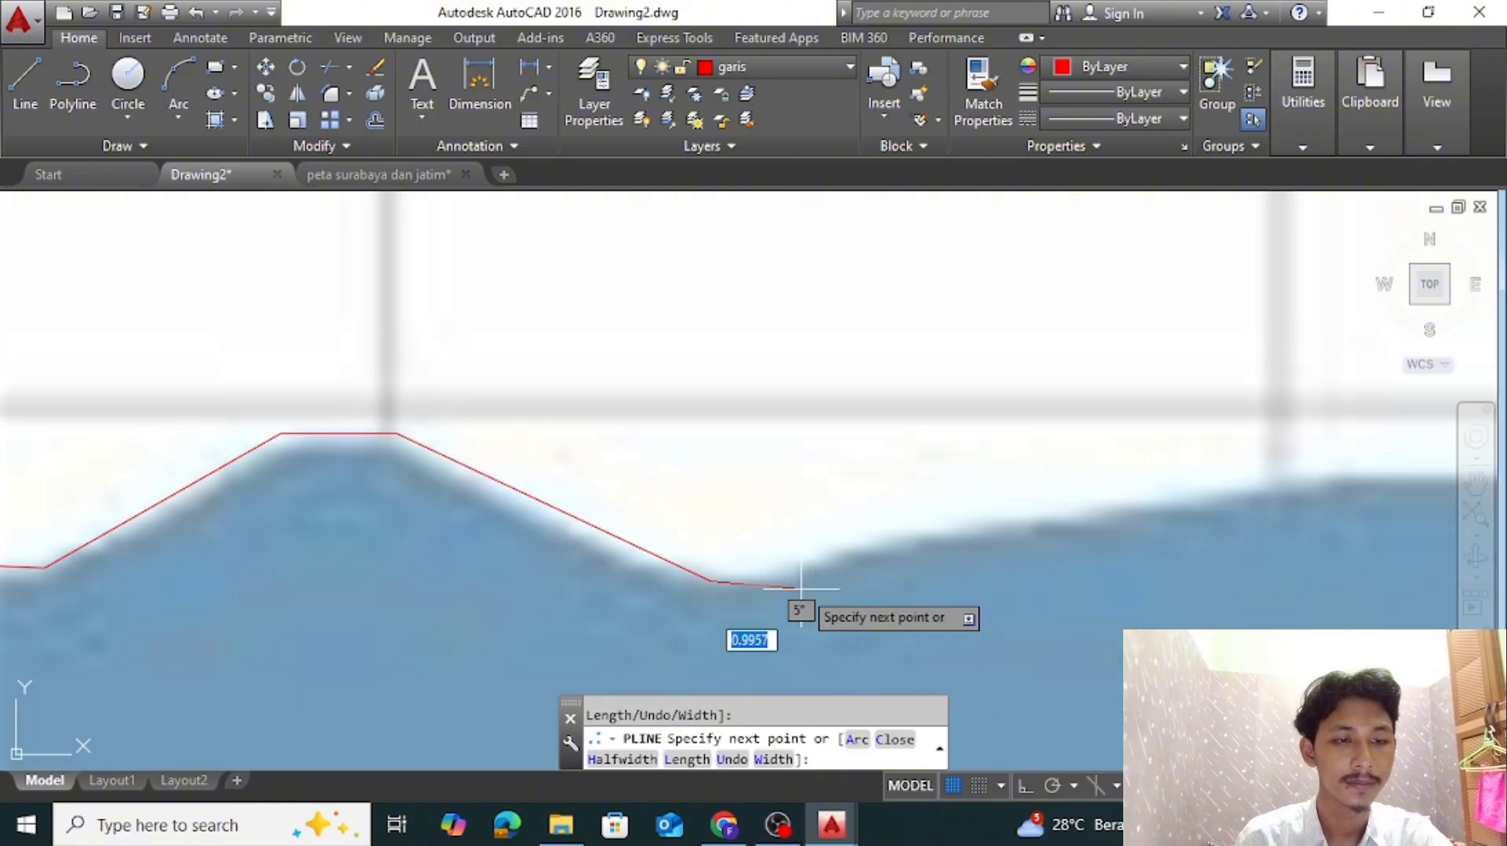
{"action": "left_click", "coordinate": [807, 564]}
{"action": "left_click", "coordinate": [870, 536]}
{"action": "left_click", "coordinate": [1294, 477]}
{"action": "scroll", "coordinate": [859, 483], "scroll_direction": "down", "scroll_amount": 6}
{"action": "scroll", "coordinate": [1020, 479], "scroll_direction": "up", "scroll_amount": 6}
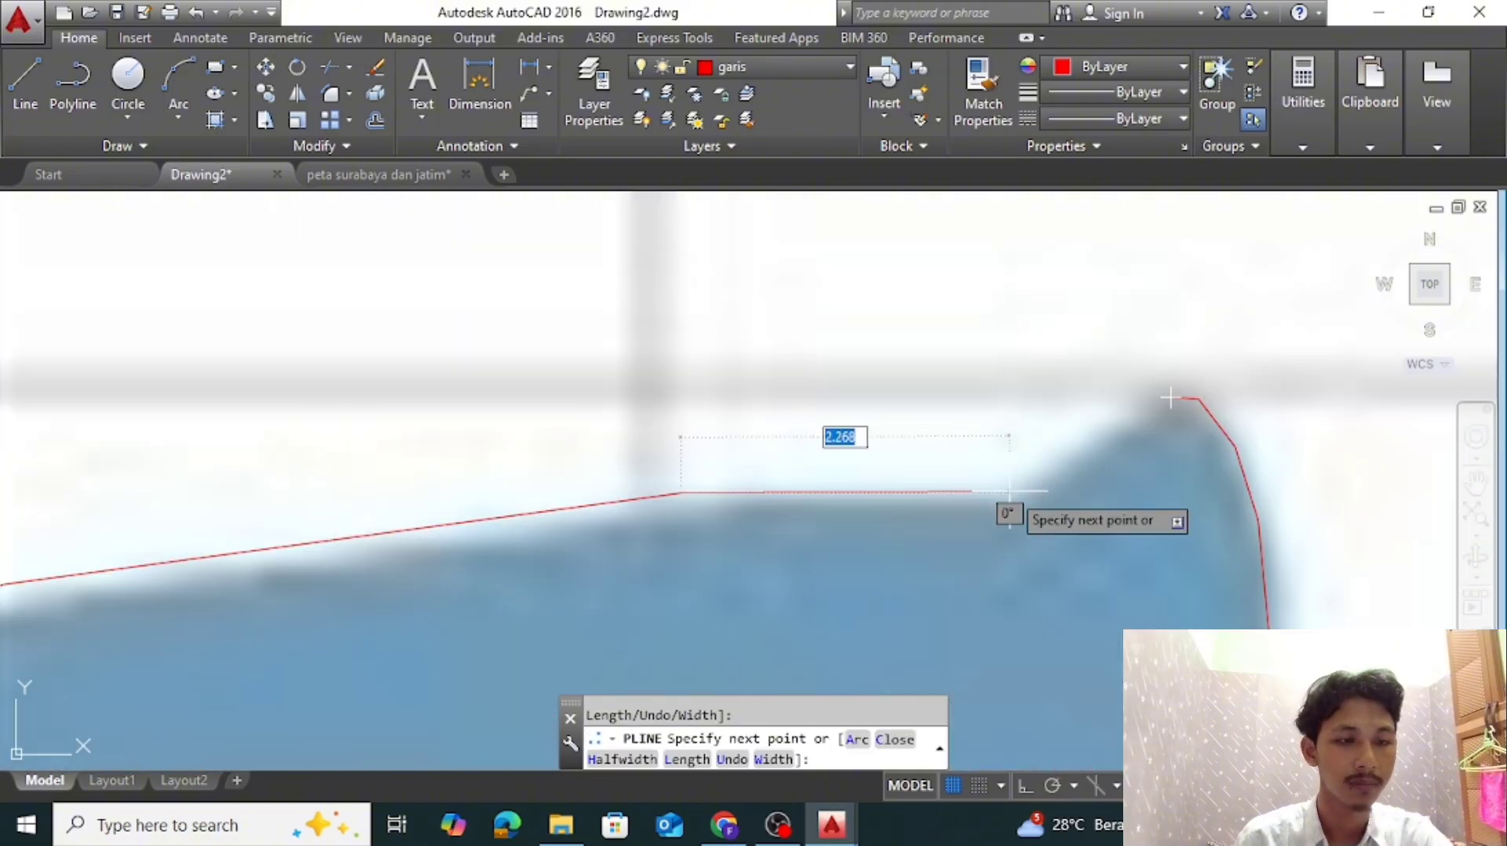
Trace the coast along the flat part up to the northeast tip, join the polyline's starting point and finish Benowo's outline
{"action": "left_click", "coordinate": [1010, 493]}
{"action": "left_click", "coordinate": [1140, 399]}
{"action": "scroll", "coordinate": [1140, 399], "scroll_direction": "up", "scroll_amount": 5}
{"action": "left_click", "coordinate": [1253, 390]}
{"action": "scroll", "coordinate": [1134, 529], "scroll_direction": "down", "scroll_amount": 9}
{"action": "middle_click_drag", "start_coordinate": [1117, 616], "coordinate": [1123, 435]}
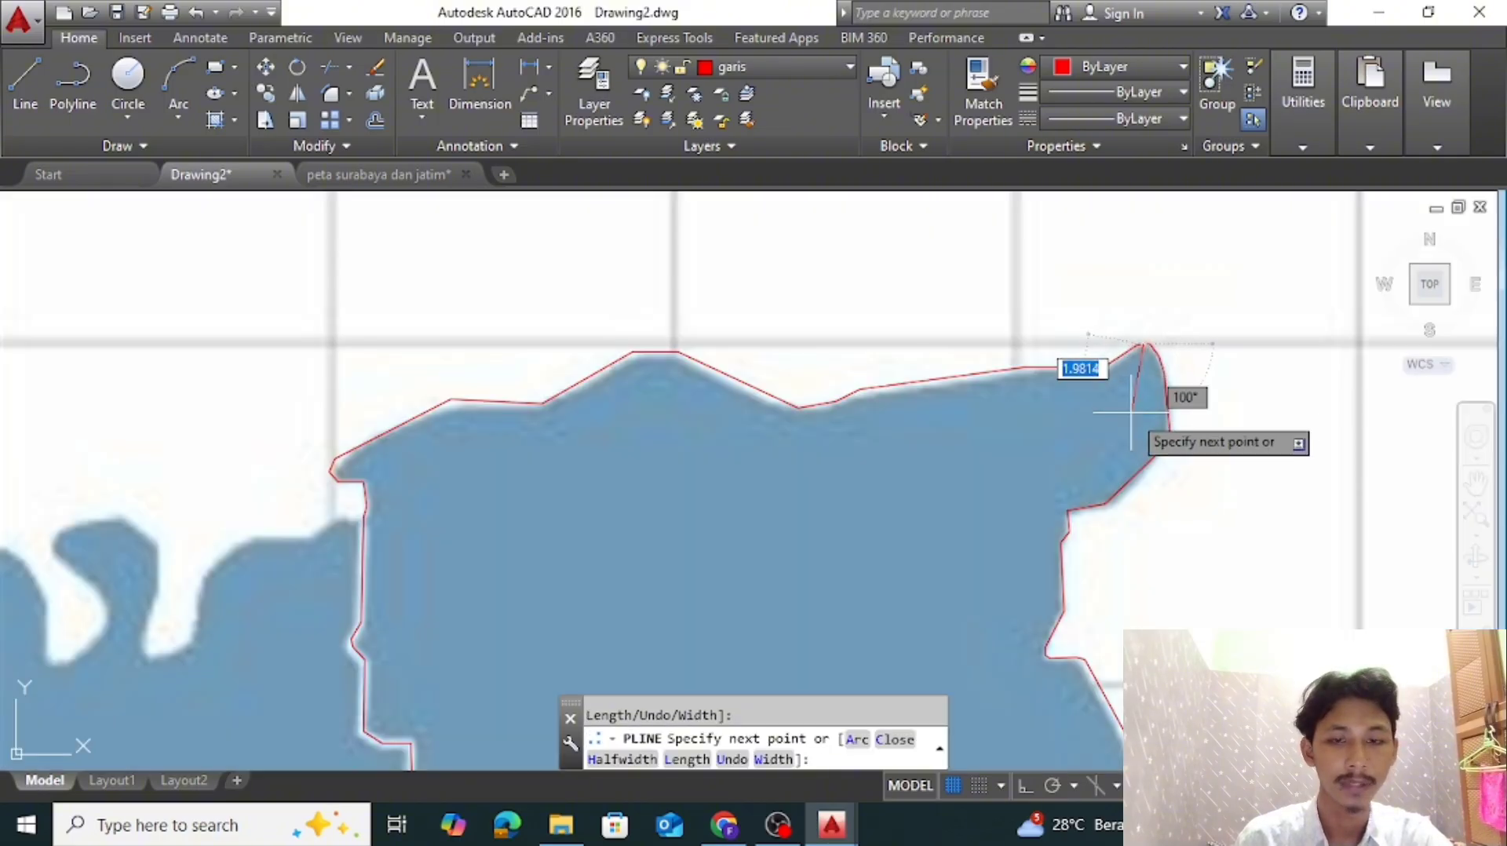
{"action": "key", "text": "Return"}
Save the drawing in the dwg folder as "KOTA SURABAYA PER KECAMATAN"
{"action": "scroll", "coordinate": [1077, 594], "scroll_direction": "down", "scroll_amount": 6}
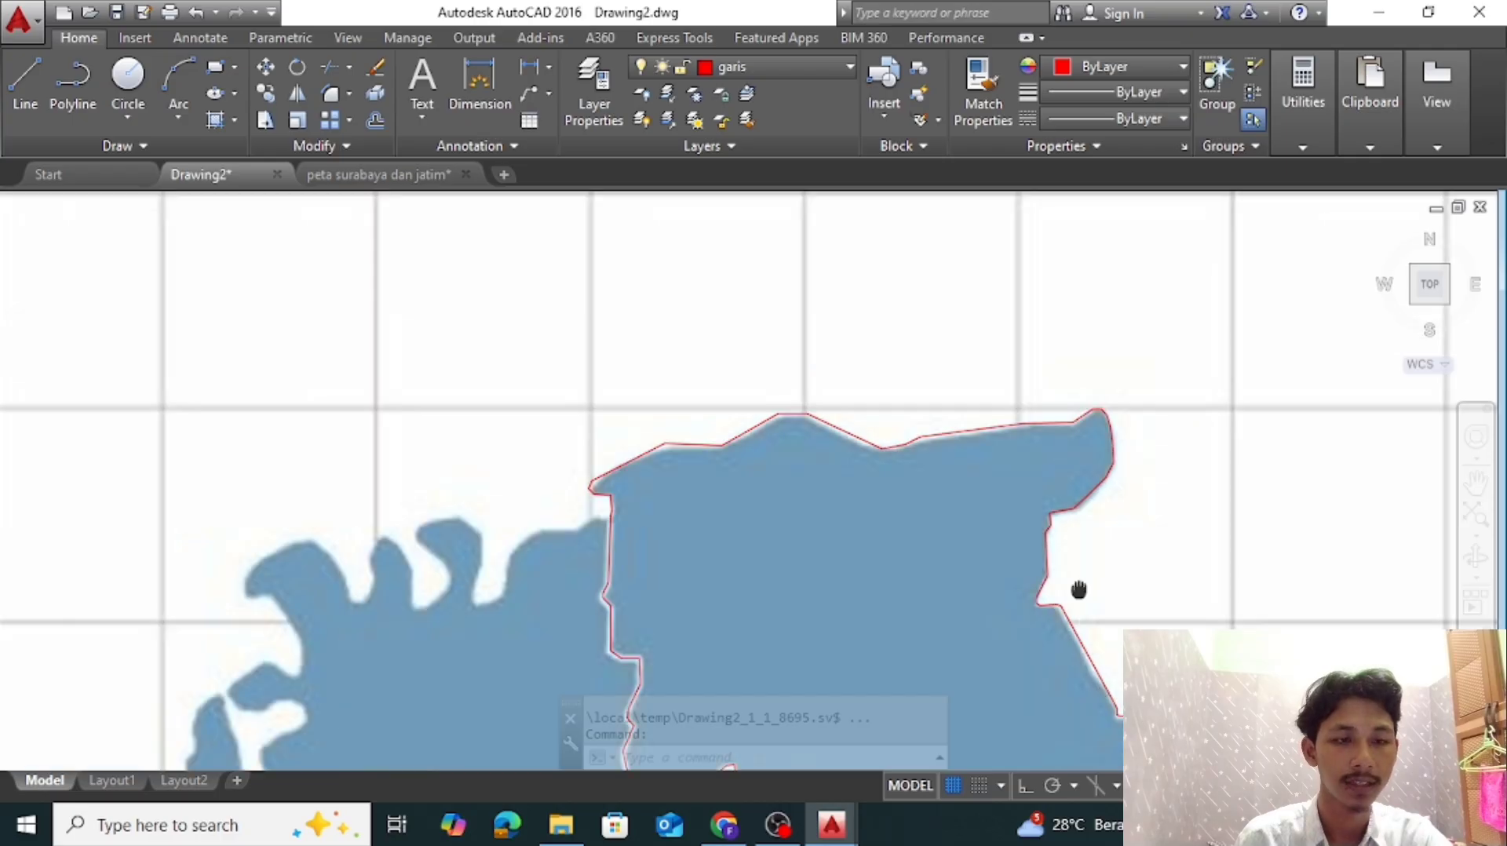
{"action": "middle_click_drag", "start_coordinate": [1122, 553], "coordinate": [833, 419]}
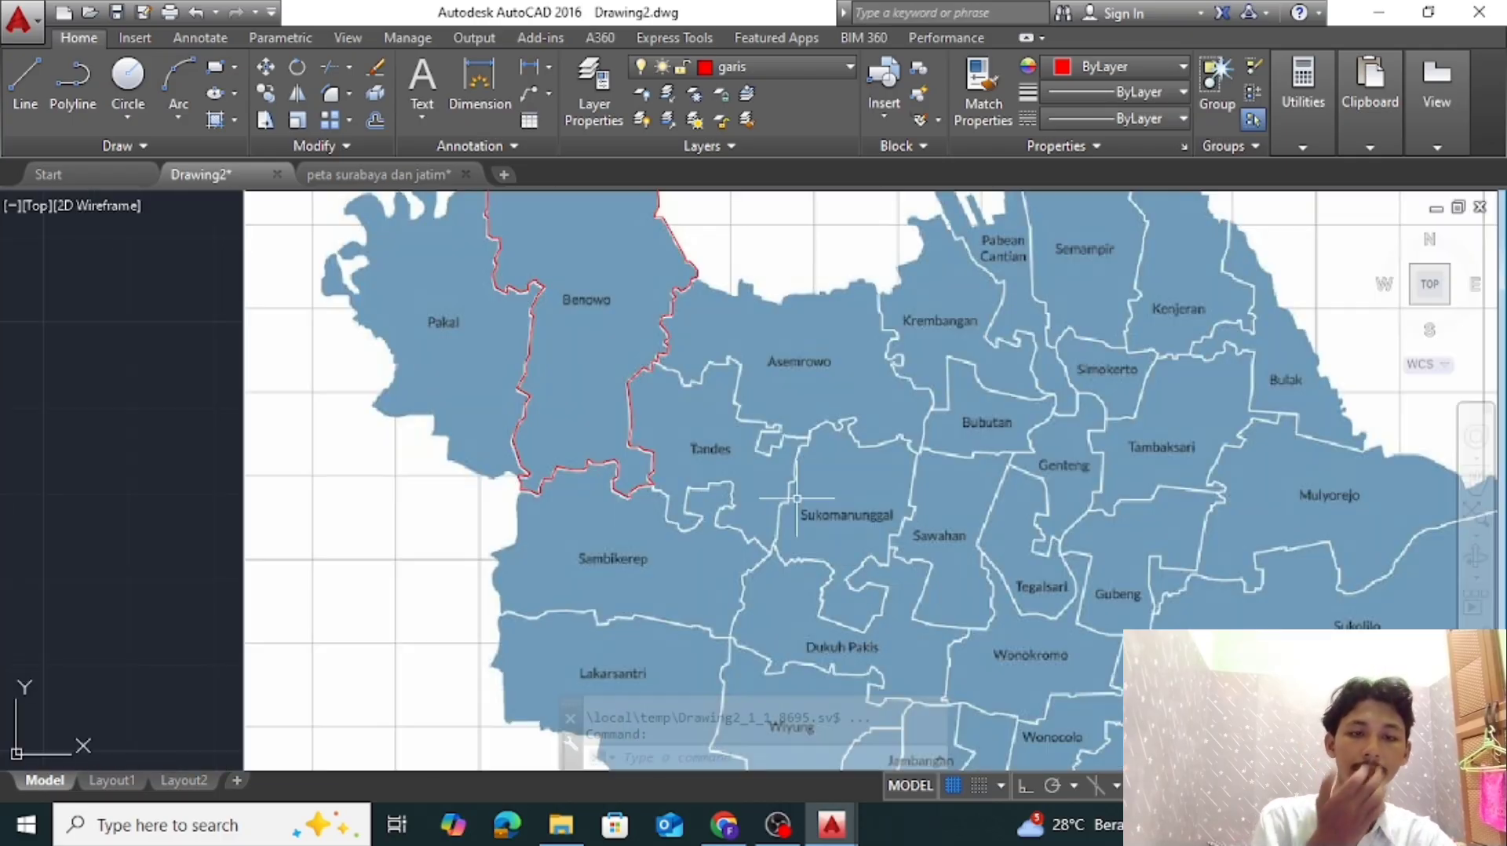
{"action": "scroll", "coordinate": [853, 440], "scroll_direction": "down", "scroll_amount": 5}
{"action": "scroll", "coordinate": [791, 417], "scroll_direction": "up", "scroll_amount": 6}
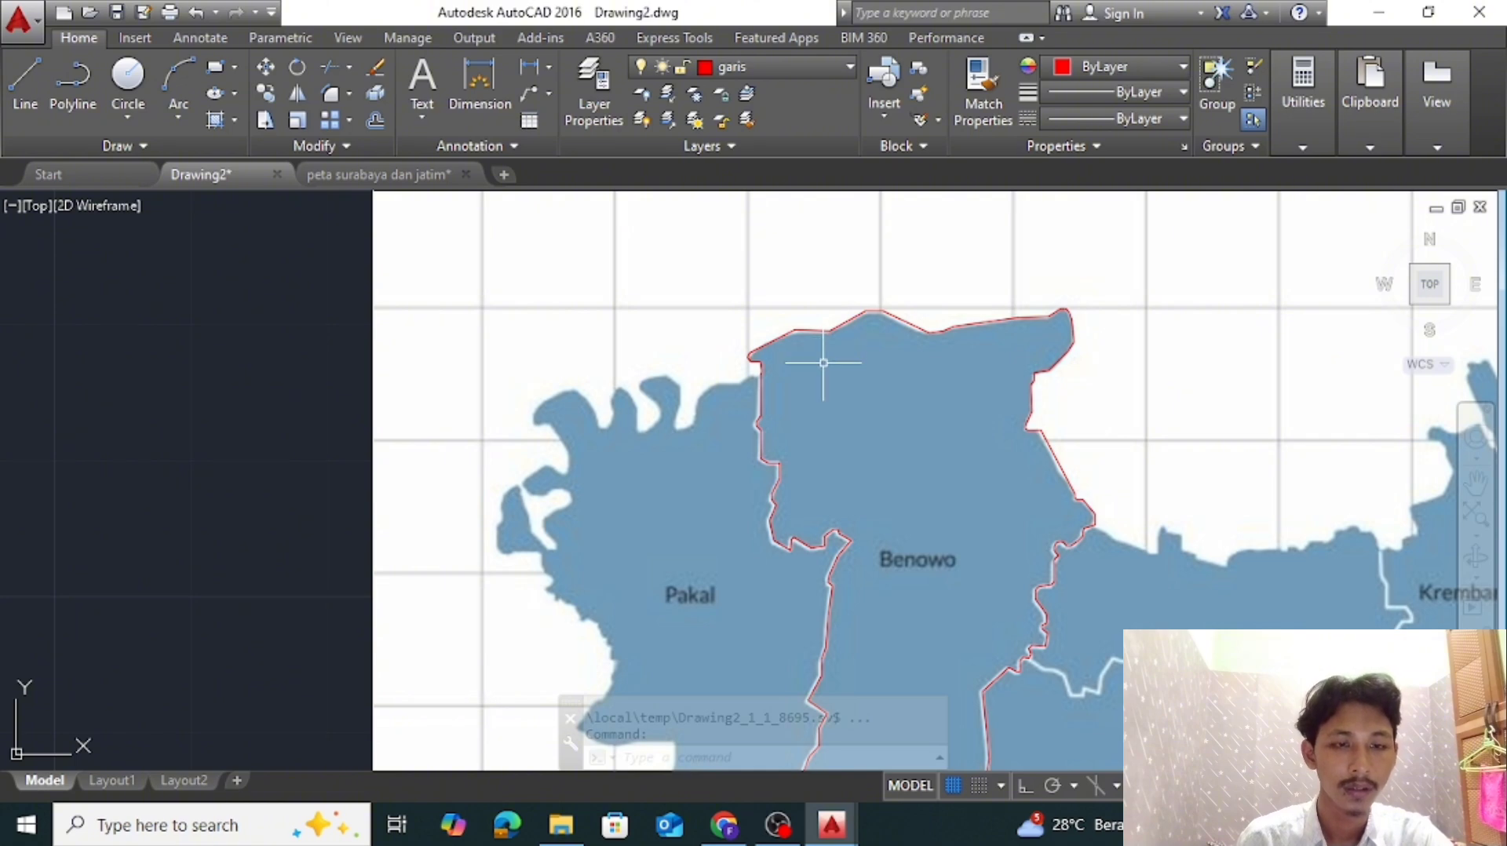
{"action": "key", "text": "ctrl+s"}
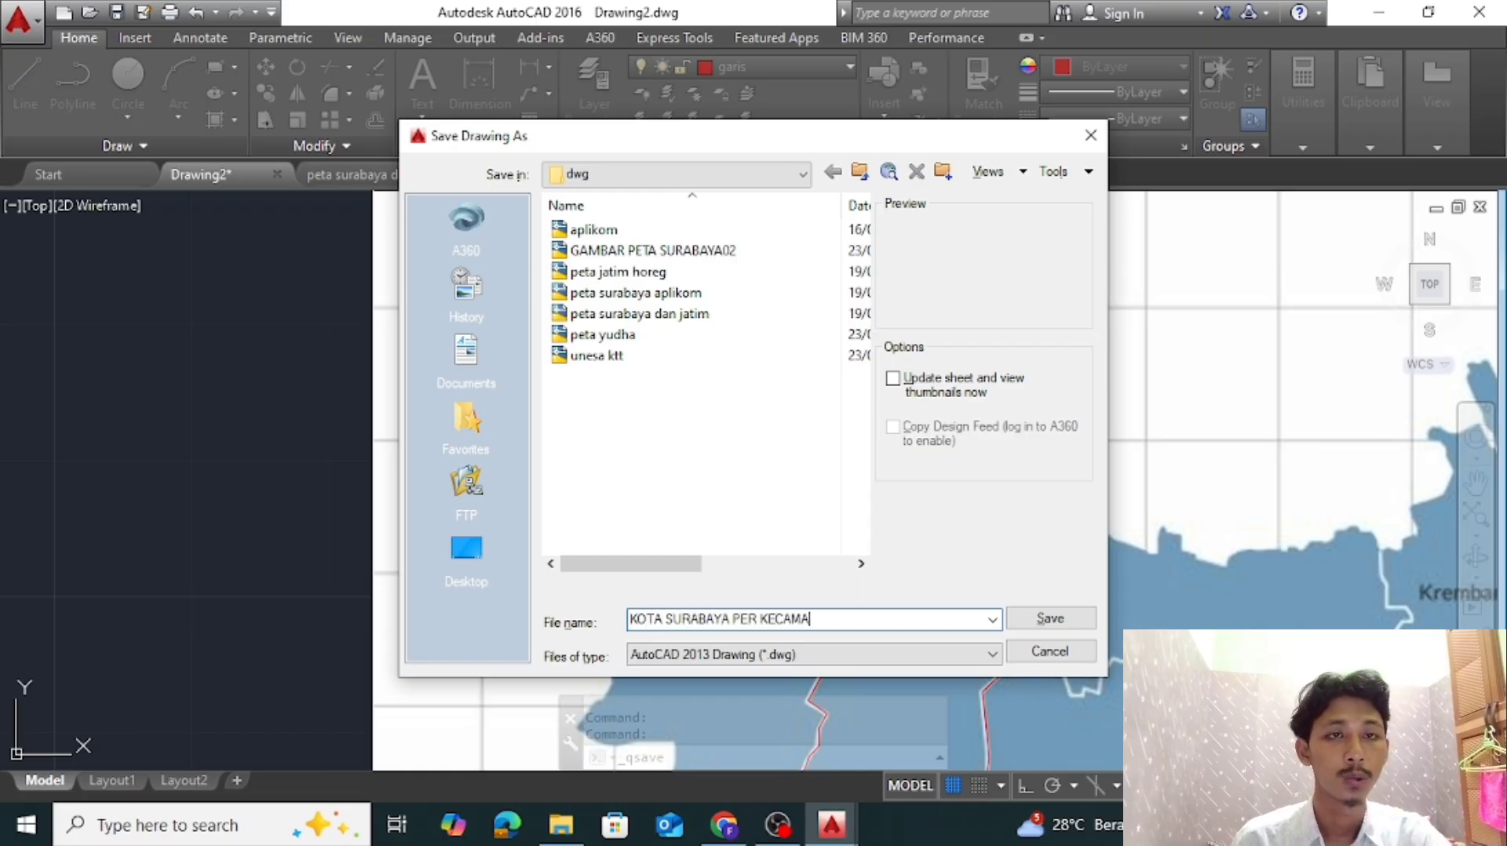
{"action": "left_click", "coordinate": [1049, 619]}
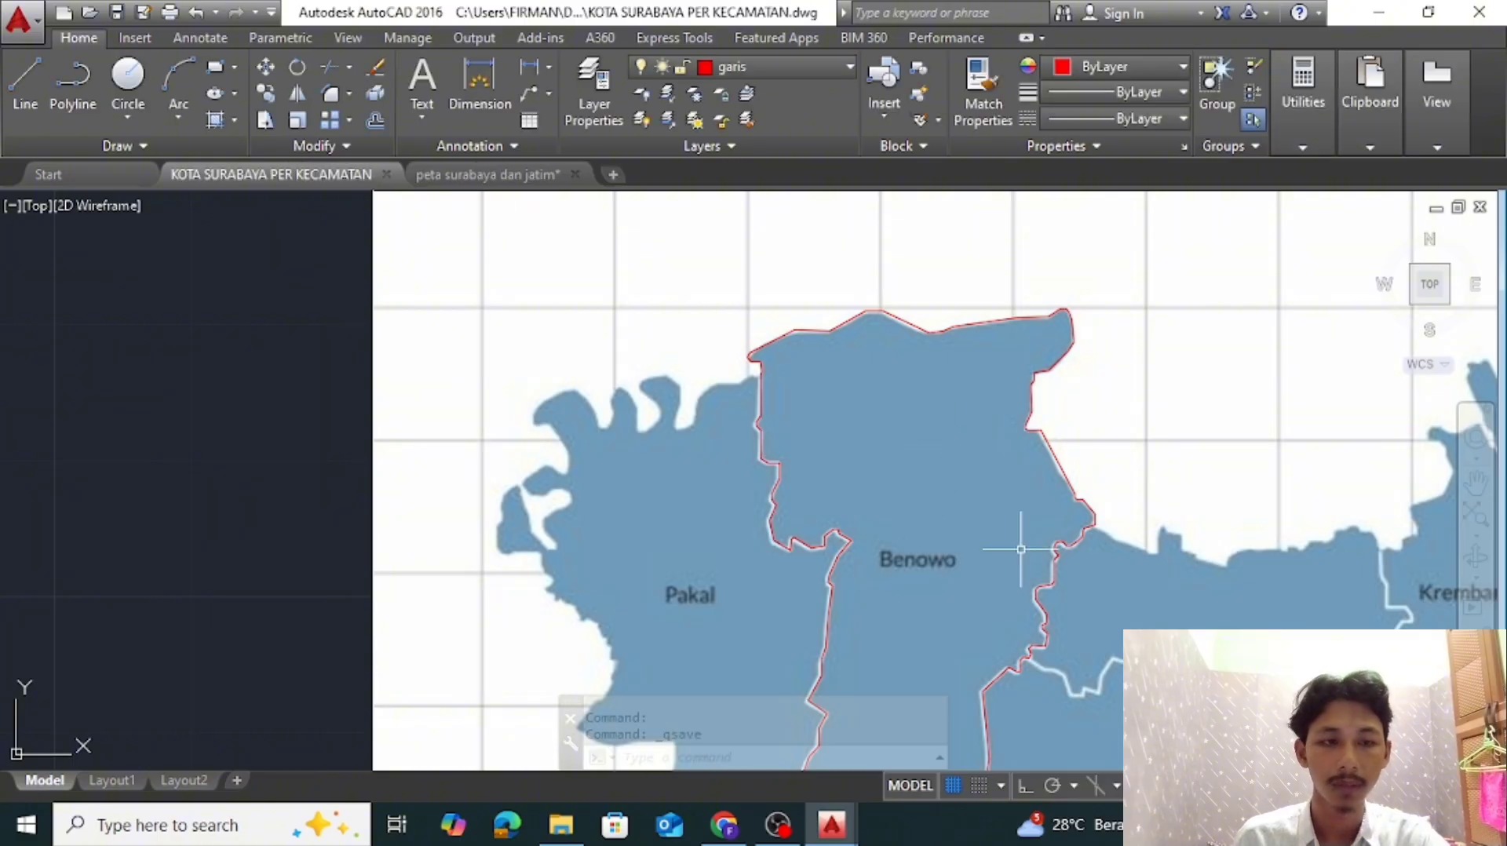
Start a polyline at the western endpoint of Benowo's notch and trace Pakal's southern edge over the white bay to the low bulge
{"action": "scroll", "coordinate": [1024, 543], "scroll_direction": "down", "scroll_amount": 2}
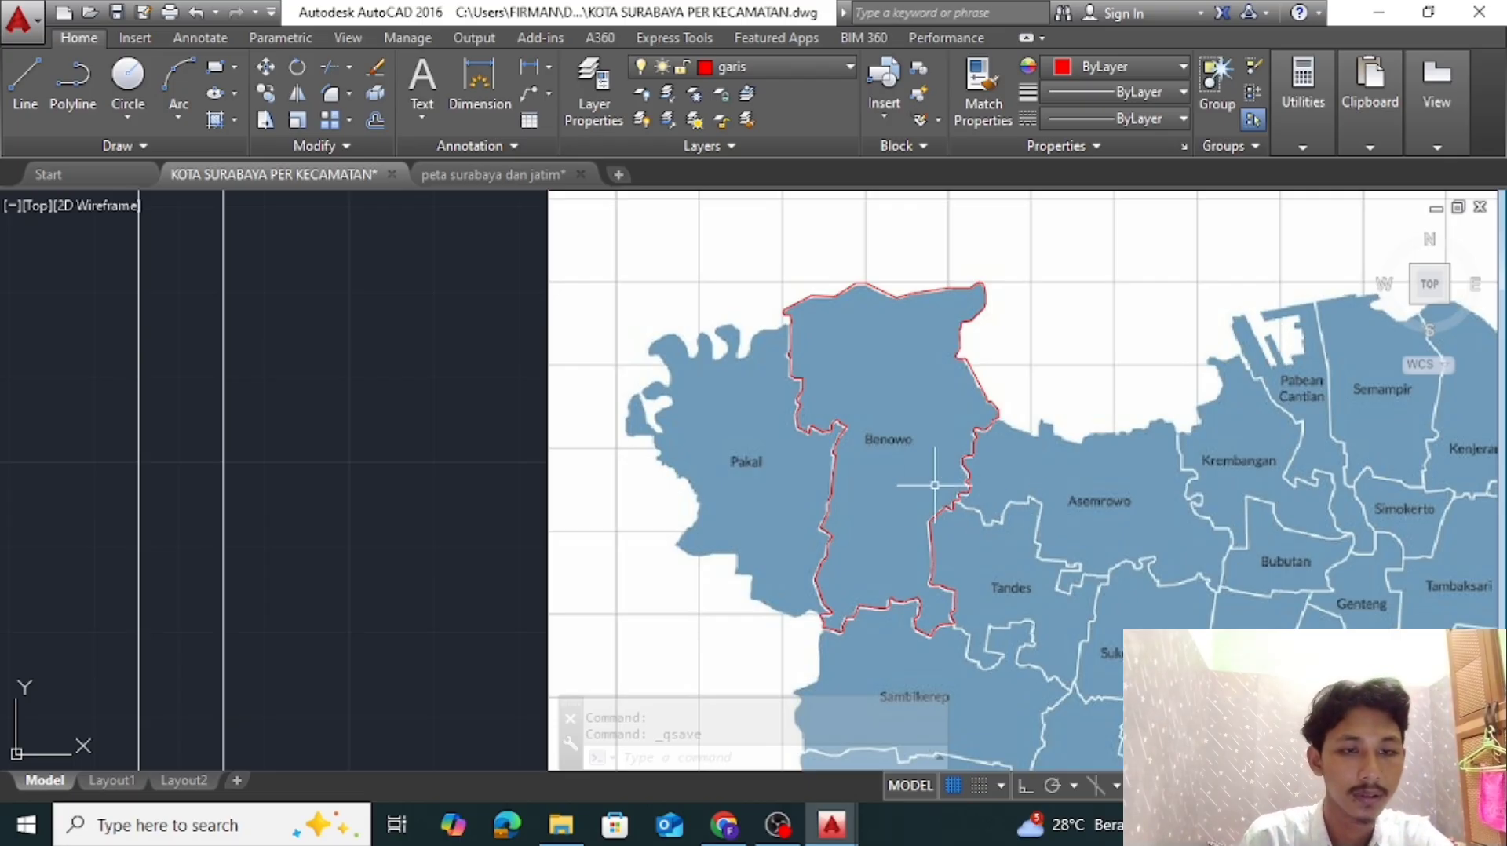
{"action": "scroll", "coordinate": [931, 445], "scroll_direction": "down", "scroll_amount": 4}
{"action": "scroll", "coordinate": [747, 364], "scroll_direction": "up", "scroll_amount": 6}
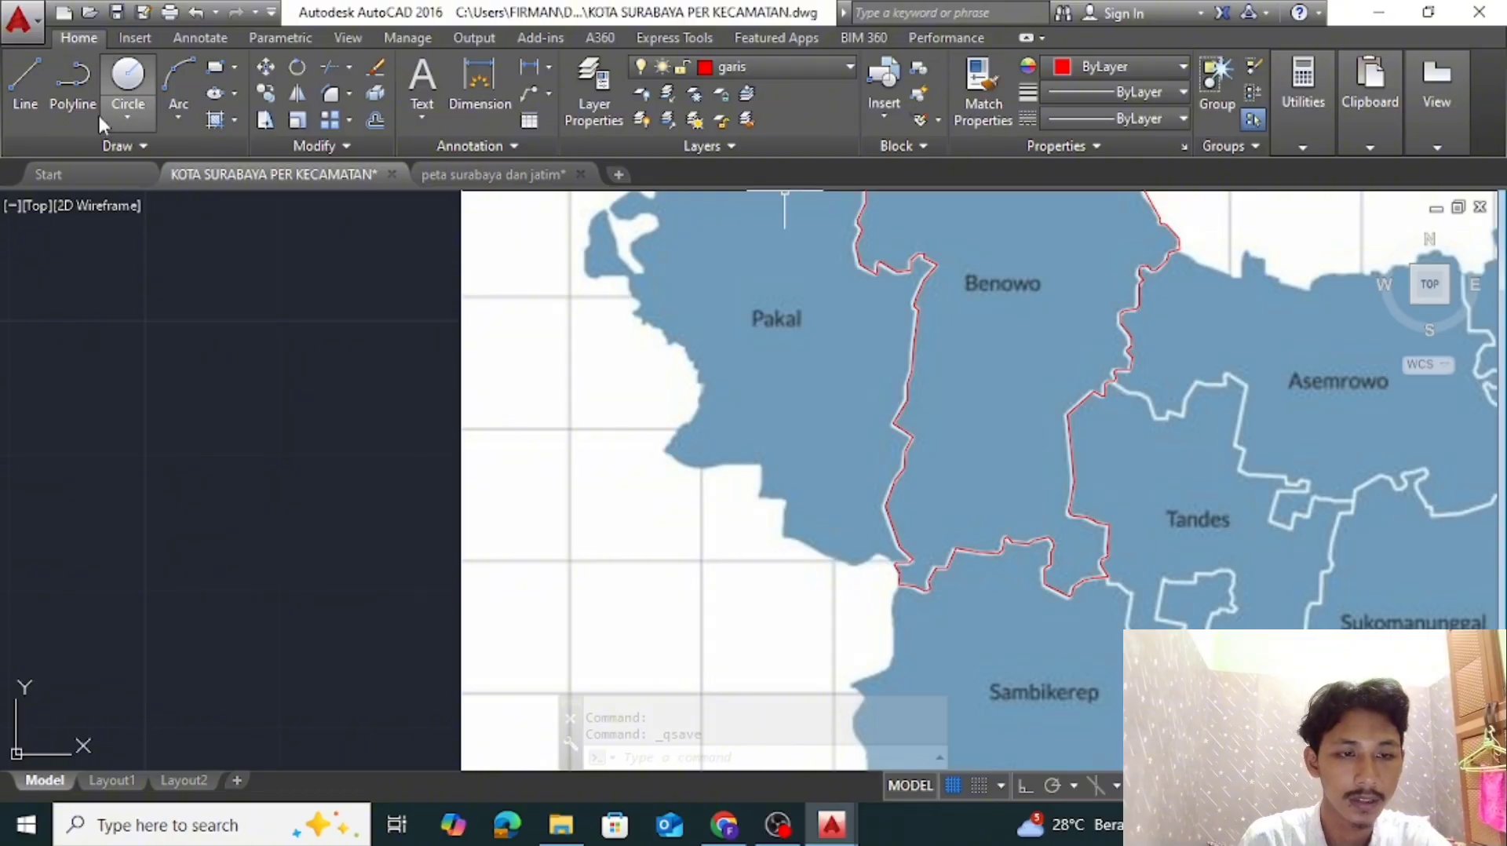
{"action": "left_click", "coordinate": [73, 82]}
{"action": "scroll", "coordinate": [902, 550], "scroll_direction": "up", "scroll_amount": 5}
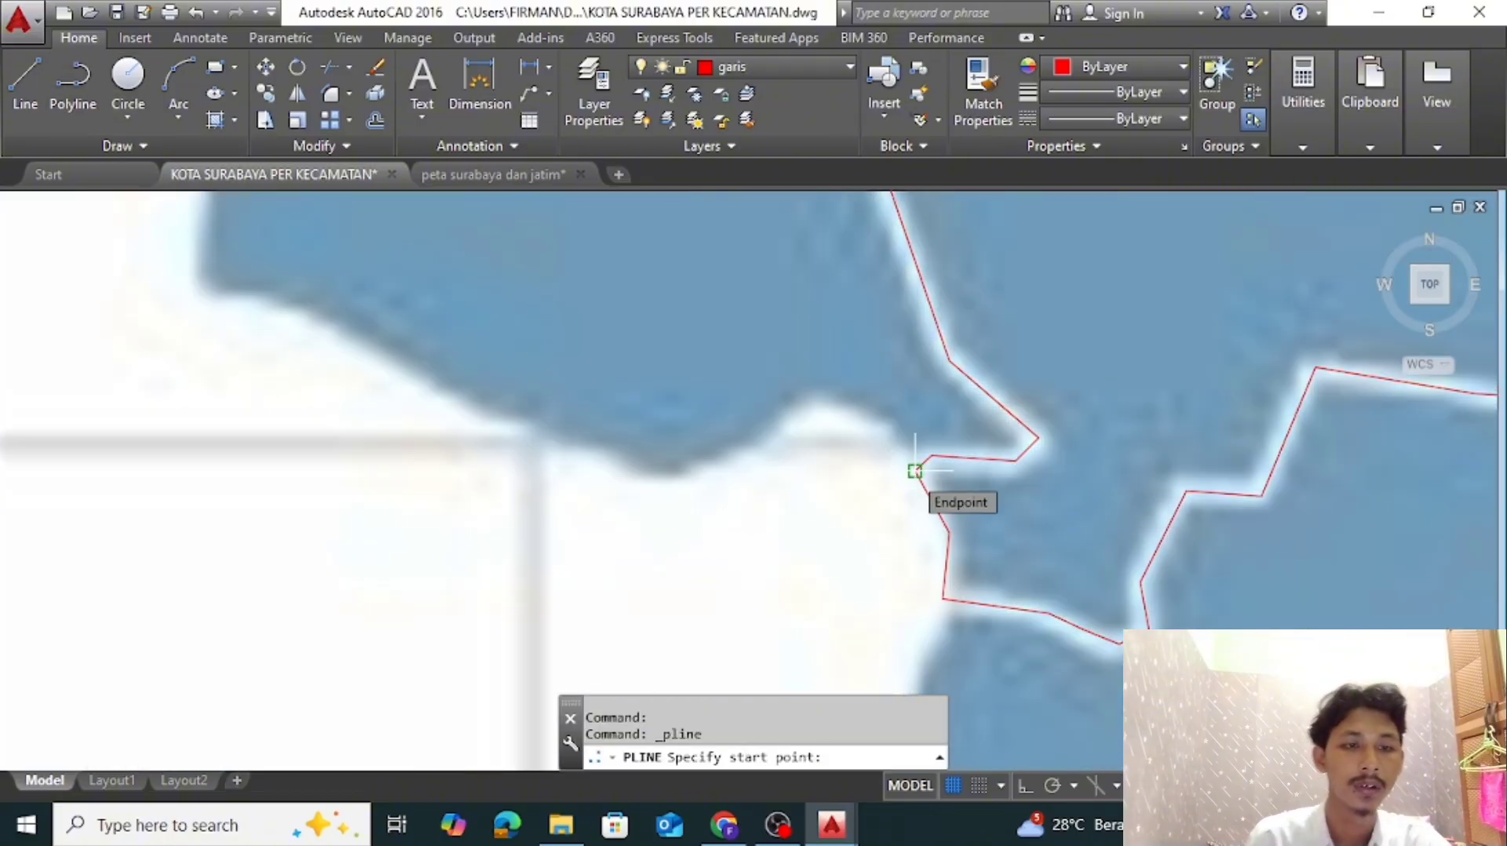
{"action": "left_click", "coordinate": [914, 471]}
{"action": "left_click", "coordinate": [876, 424]}
{"action": "left_click", "coordinate": [821, 409]}
{"action": "left_click", "coordinate": [718, 476]}
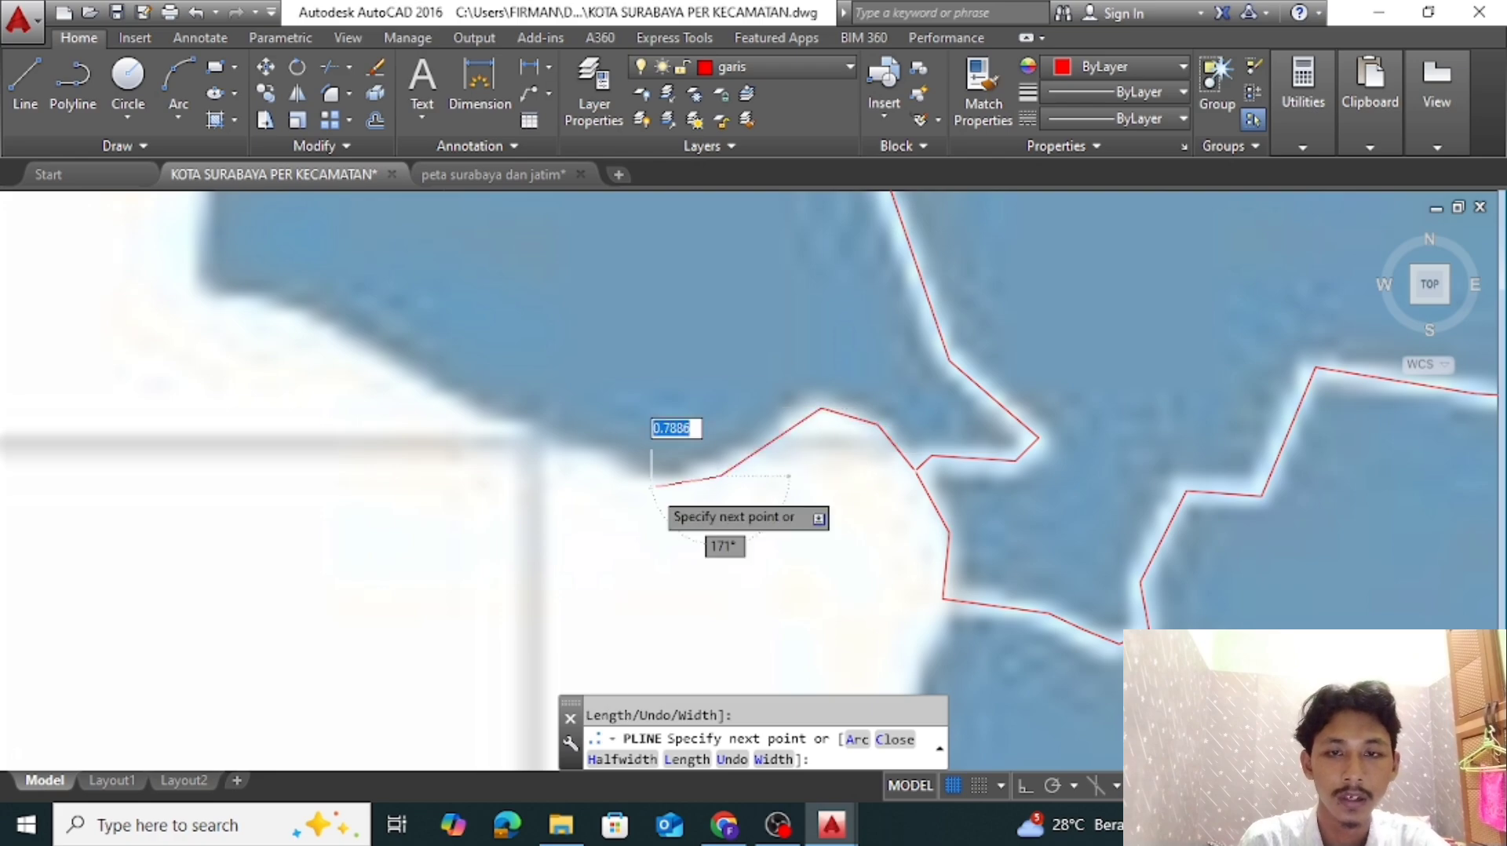
{"action": "left_click", "coordinate": [650, 486]}
Trace Pakal's southern edge up the long northwest slope and around the corner at its end
{"action": "left_click", "coordinate": [267, 305]}
{"action": "scroll", "coordinate": [165, 299], "scroll_direction": "up", "scroll_amount": 4}
{"action": "left_click", "coordinate": [279, 310]}
{"action": "scroll", "coordinate": [279, 302], "scroll_direction": "down", "scroll_amount": 6}
{"action": "middle_click_drag", "start_coordinate": [350, 353], "coordinate": [494, 542]}
{"action": "scroll", "coordinate": [424, 463], "scroll_direction": "up", "scroll_amount": 4}
{"action": "left_click", "coordinate": [403, 427]}
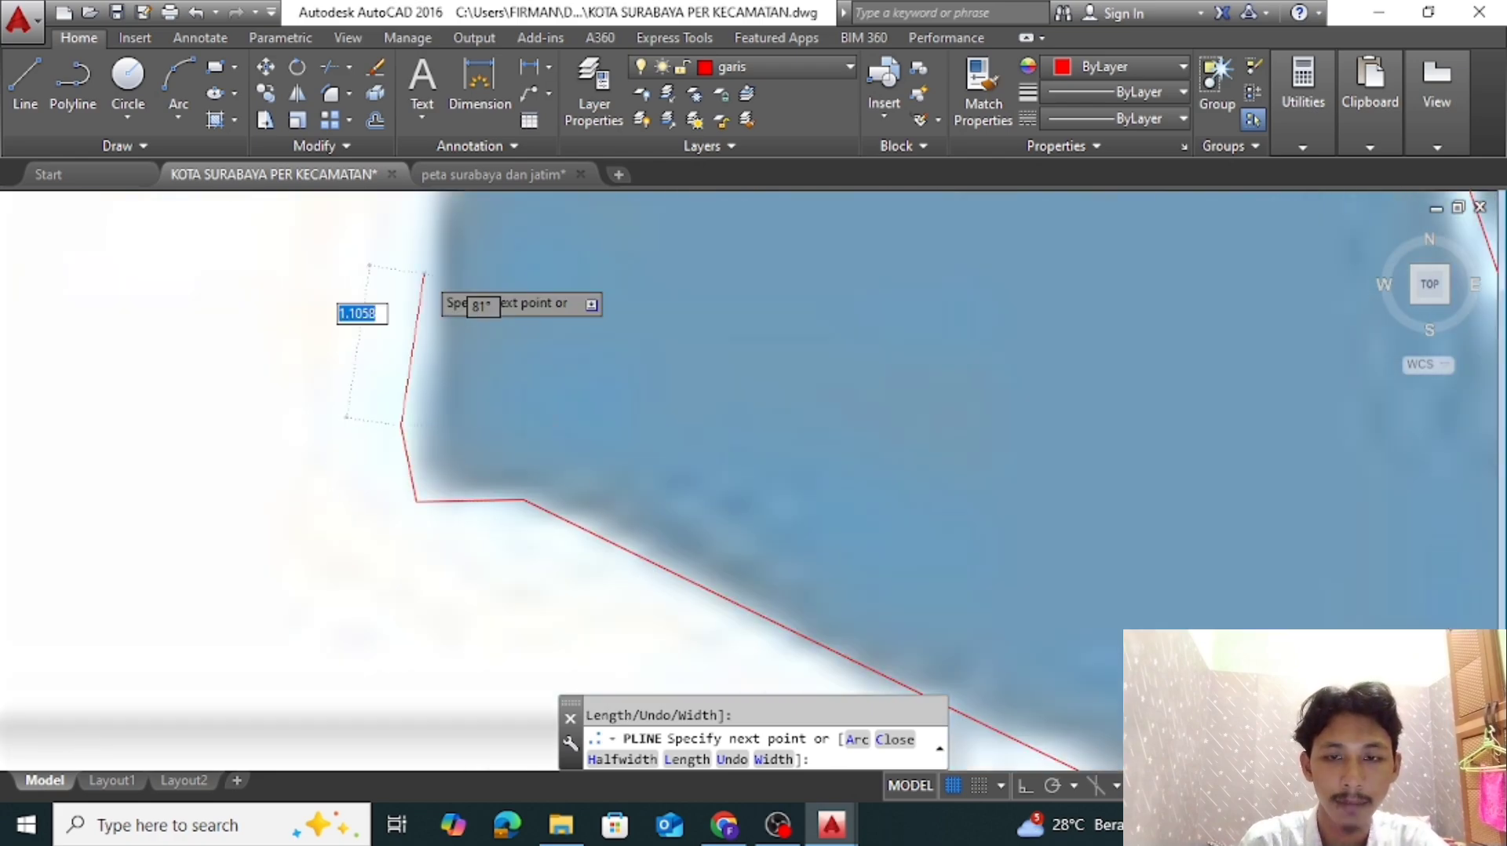
Trace Pakal's outline north up the side of the step and west along its upper edge to the next corner
{"action": "middle_click_drag", "start_coordinate": [427, 276], "coordinate": [503, 602]}
{"action": "left_click", "coordinate": [523, 514]}
{"action": "scroll", "coordinate": [518, 507], "scroll_direction": "up", "scroll_amount": 4}
{"action": "left_click", "coordinate": [522, 527]}
{"action": "left_click", "coordinate": [110, 512]}
{"action": "scroll", "coordinate": [110, 512], "scroll_direction": "down", "scroll_amount": 4}
{"action": "left_click", "coordinate": [570, 619]}
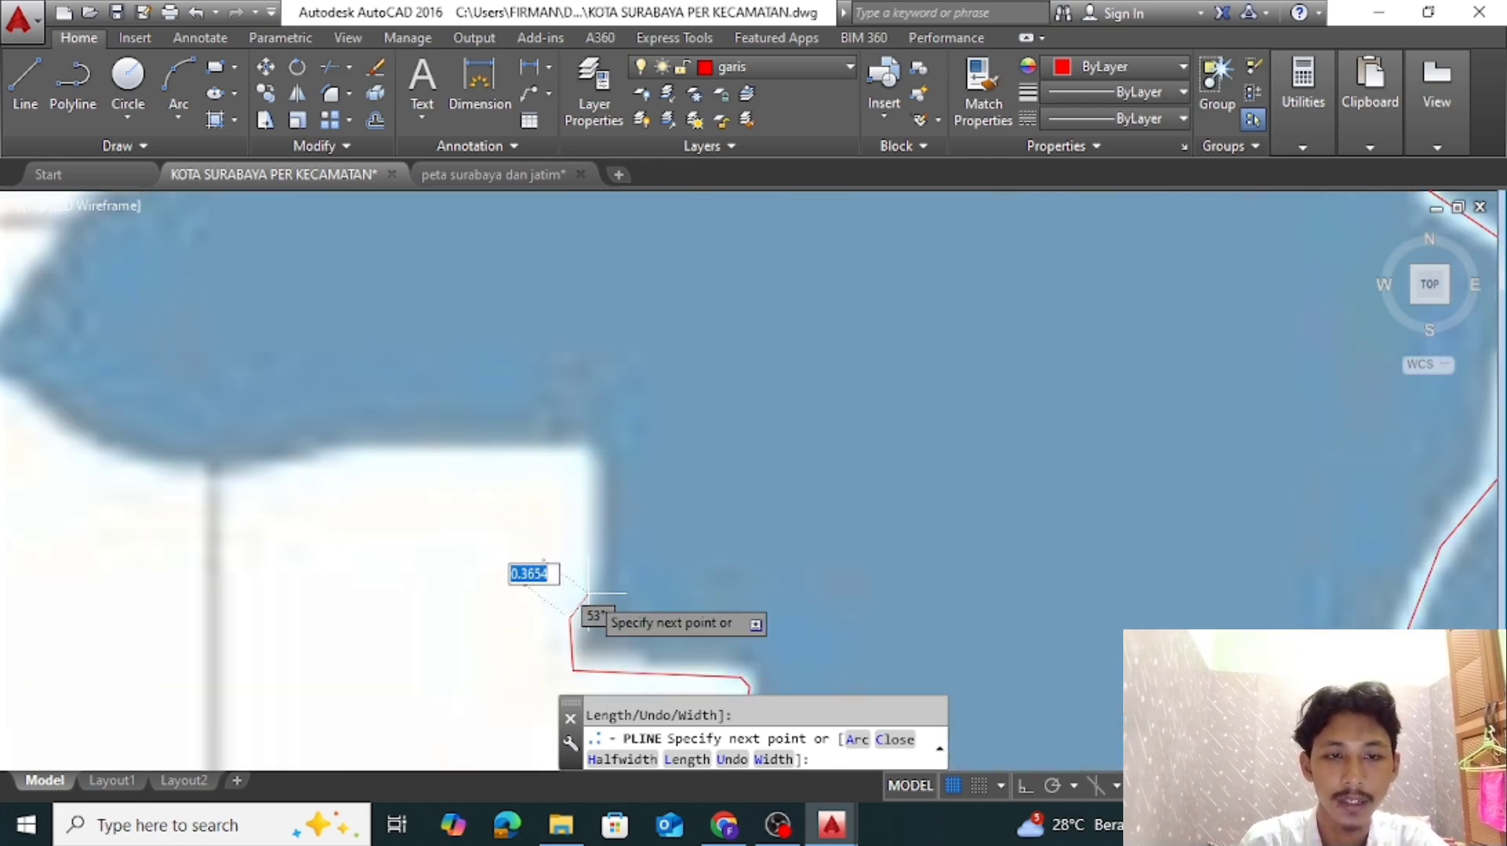
Trace Pakal's outline up the next step, west along the flat edge and down to the low curve
{"action": "left_click", "coordinate": [589, 593]}
{"action": "left_click", "coordinate": [585, 458]}
{"action": "left_click", "coordinate": [352, 454]}
{"action": "middle_click_drag", "start_coordinate": [206, 480], "coordinate": [753, 490]}
{"action": "left_click", "coordinate": [739, 485]}
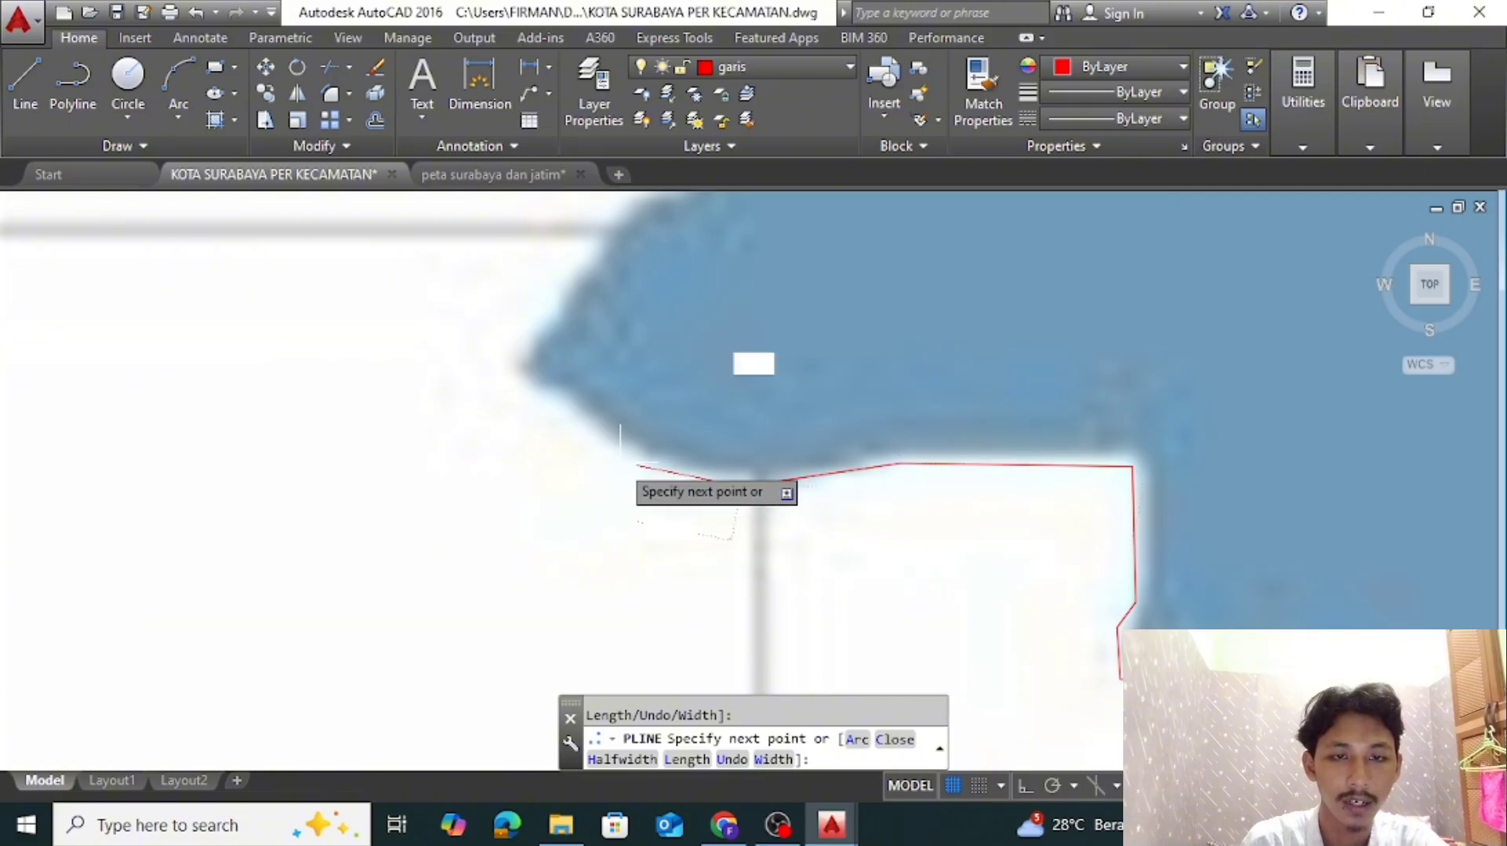
Trace around Pakal's pointed southwest tip and northeast up the shore beyond it
{"action": "left_click", "coordinate": [509, 367]}
{"action": "middle_click_drag", "start_coordinate": [509, 367], "coordinate": [410, 565]}
{"action": "left_click", "coordinate": [643, 277]}
{"action": "scroll", "coordinate": [643, 277], "scroll_direction": "down", "scroll_amount": 2}
{"action": "middle_click_drag", "start_coordinate": [678, 357], "coordinate": [683, 612]}
{"action": "left_click", "coordinate": [641, 490]}
{"action": "left_click", "coordinate": [672, 425]}
Trace Pakal's jagged western shore northwest past the small indentations to the spur
{"action": "middle_click_drag", "start_coordinate": [672, 425], "coordinate": [696, 562]}
{"action": "left_click", "coordinate": [625, 414]}
{"action": "left_click", "coordinate": [591, 391]}
{"action": "left_click", "coordinate": [566, 407]}
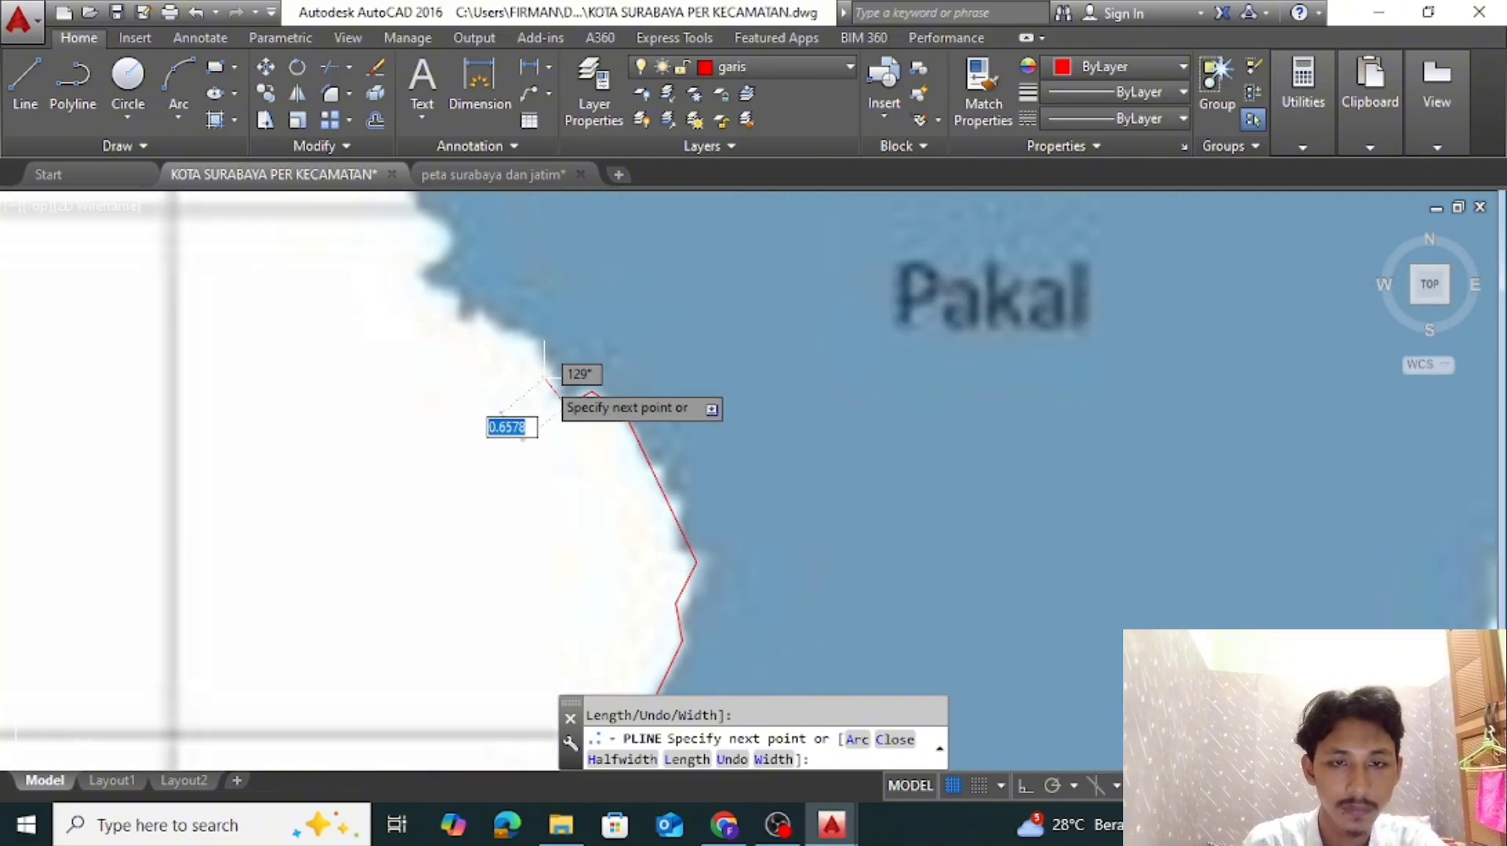
{"action": "left_click", "coordinate": [536, 340]}
{"action": "middle_click_drag", "start_coordinate": [684, 449], "coordinate": [835, 565]}
{"action": "scroll", "coordinate": [670, 475], "scroll_direction": "up", "scroll_amount": 2}
{"action": "left_click", "coordinate": [605, 412]}
{"action": "left_click", "coordinate": [572, 409]}
{"action": "left_click", "coordinate": [557, 367]}
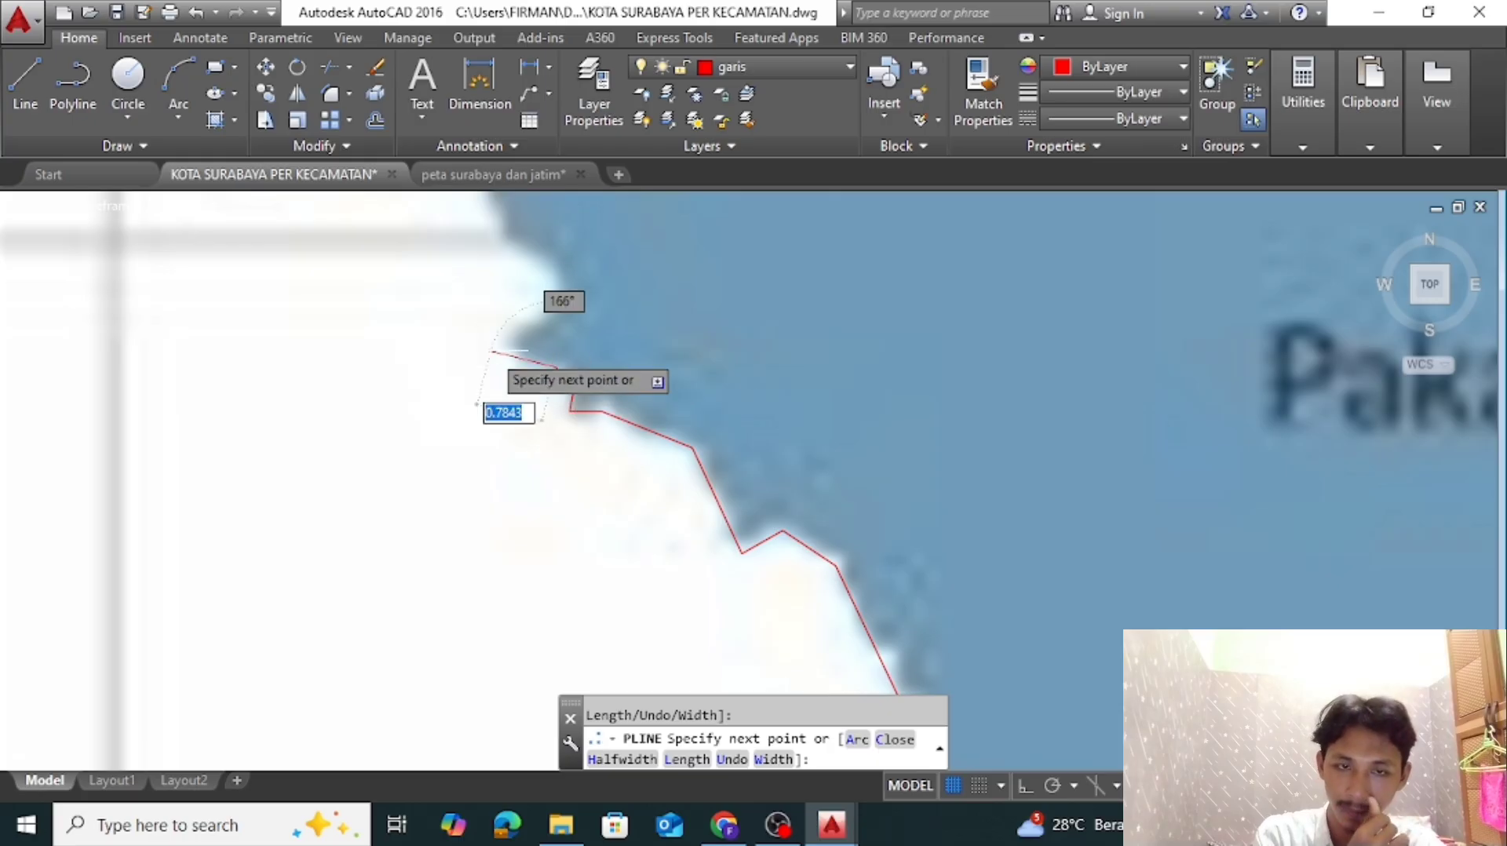
Trace around the small spur on Pakal's western shore and north toward the western lobe
{"action": "left_click", "coordinate": [491, 349]}
{"action": "left_click", "coordinate": [500, 318]}
{"action": "left_click", "coordinate": [550, 312]}
{"action": "left_click", "coordinate": [560, 285]}
{"action": "scroll", "coordinate": [561, 284], "scroll_direction": "down", "scroll_amount": 2}
{"action": "middle_click_drag", "start_coordinate": [577, 305], "coordinate": [773, 529]}
{"action": "scroll", "coordinate": [757, 510], "scroll_direction": "up", "scroll_amount": 2}
{"action": "left_click", "coordinate": [697, 450]}
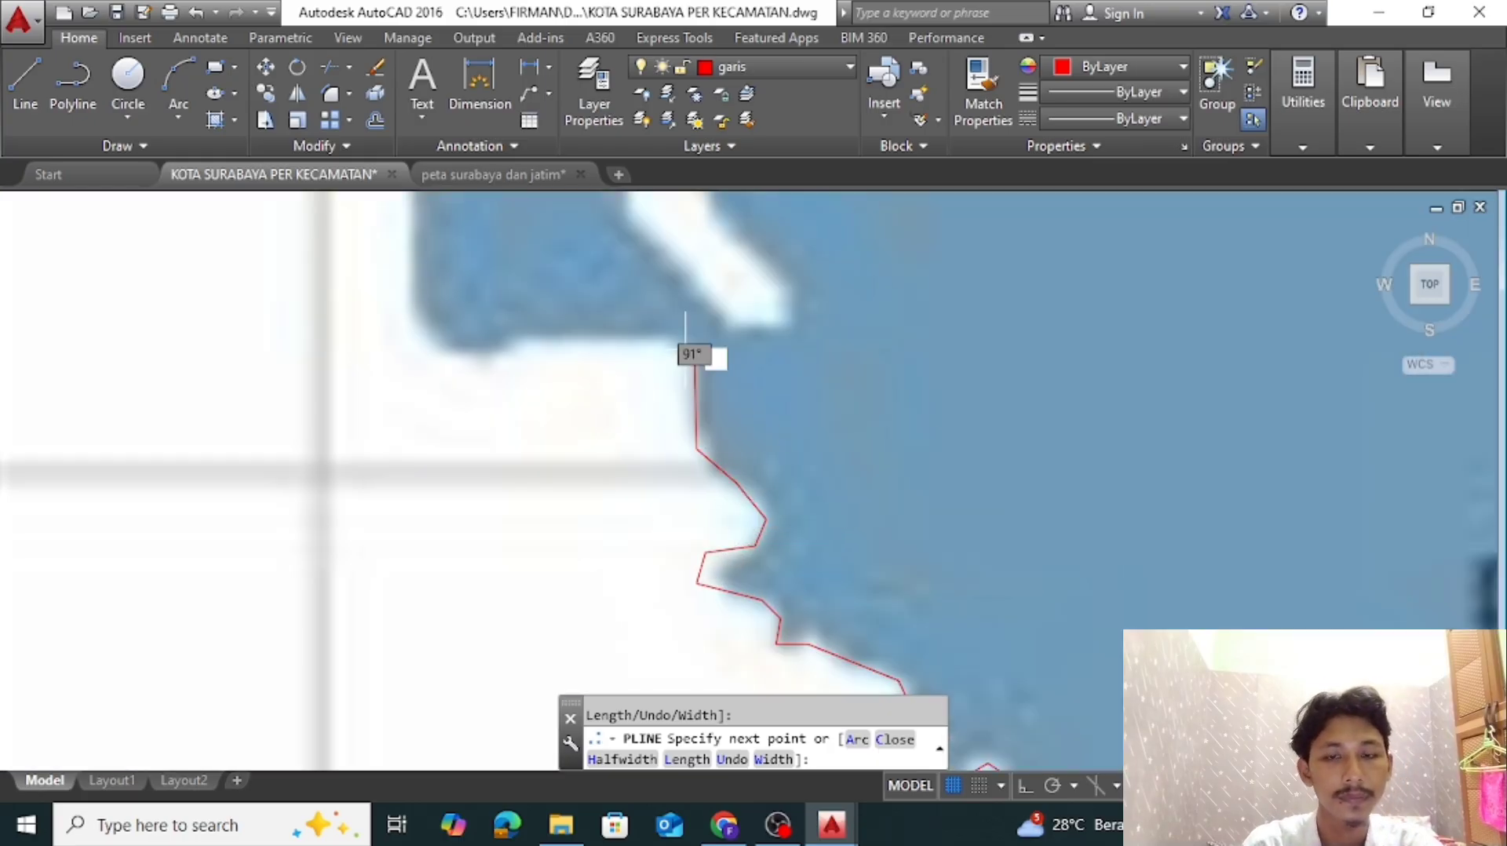
Trace around the western lobe of Pakal, along its bottom, up its outer side and over its top to the inner side
{"action": "middle_click_drag", "start_coordinate": [408, 170], "coordinate": [431, 336]}
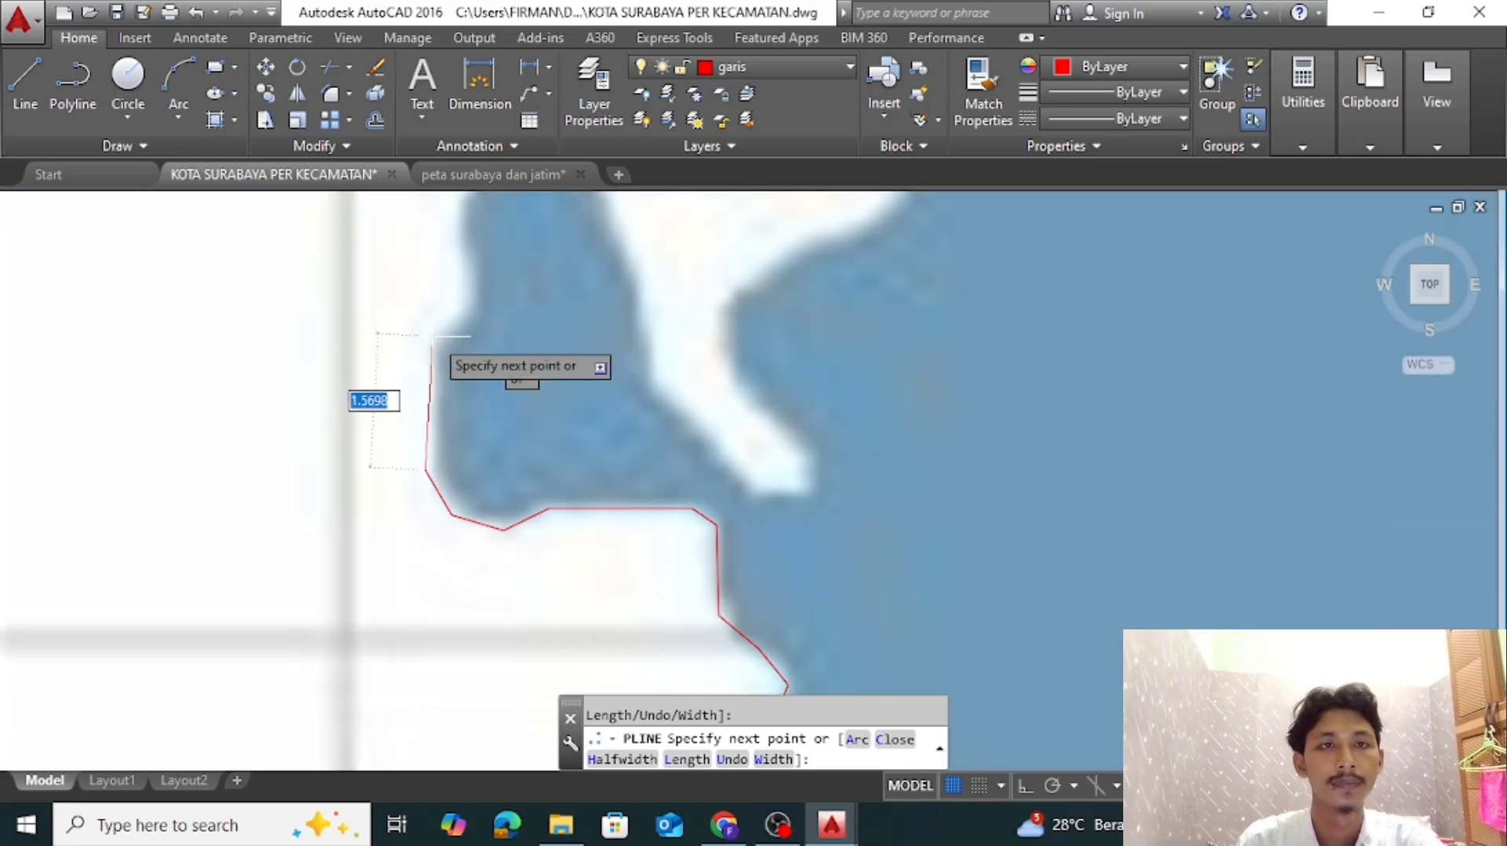
{"action": "middle_click_drag", "start_coordinate": [466, 254], "coordinate": [517, 467]}
{"action": "left_click", "coordinate": [506, 428]}
{"action": "left_click", "coordinate": [529, 353]}
{"action": "left_click", "coordinate": [610, 296]}
{"action": "left_click", "coordinate": [635, 314]}
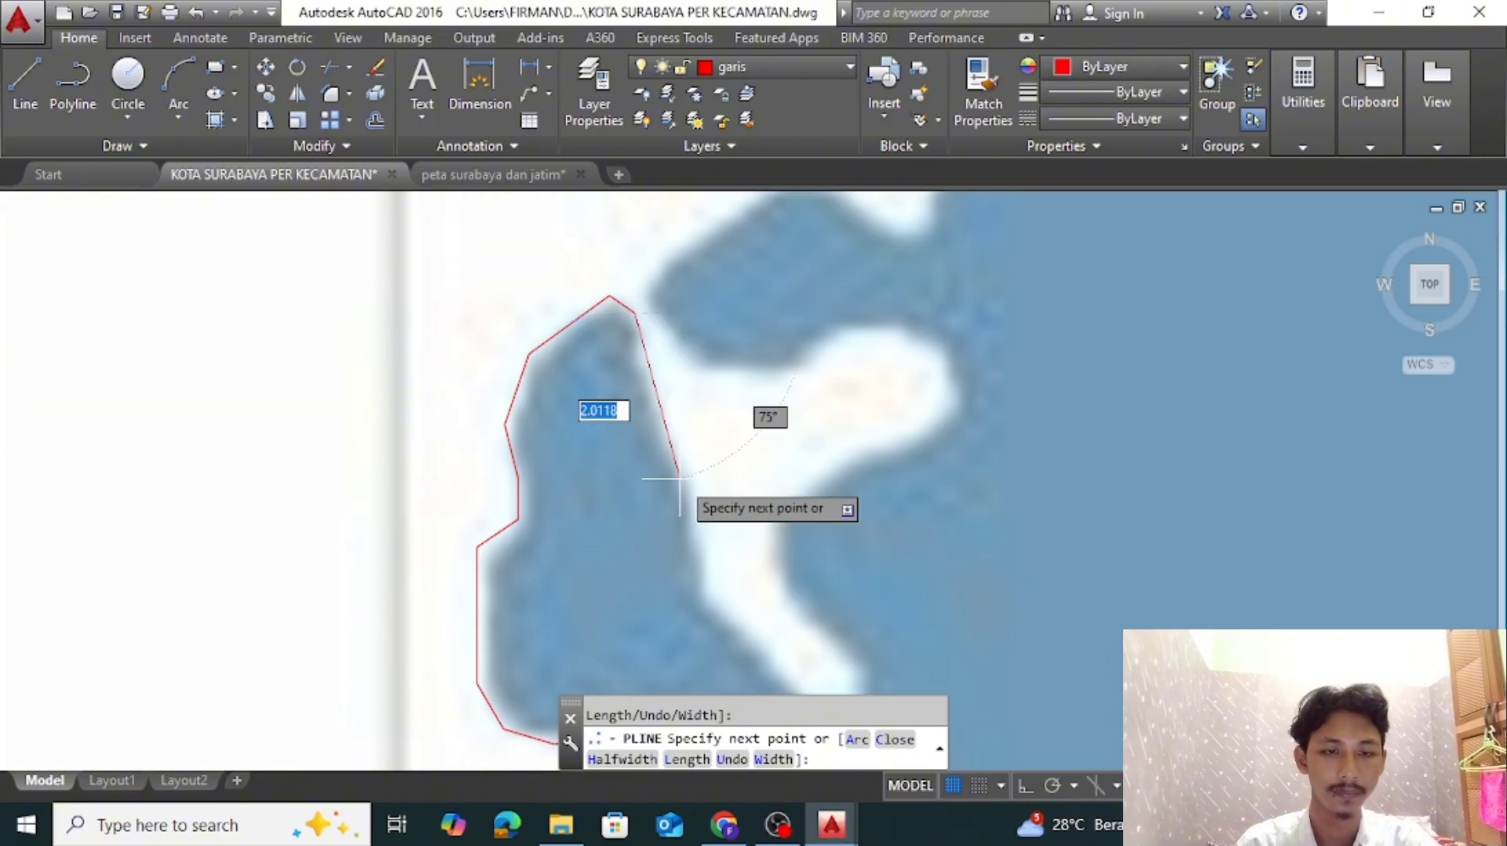
{"action": "left_click", "coordinate": [676, 443]}
Trace down the narrow white channel beside the western lobe, around its end and back up the opposite bank
{"action": "scroll", "coordinate": [692, 503], "scroll_direction": "down", "scroll_amount": 2}
{"action": "scroll", "coordinate": [653, 447], "scroll_direction": "up", "scroll_amount": 5}
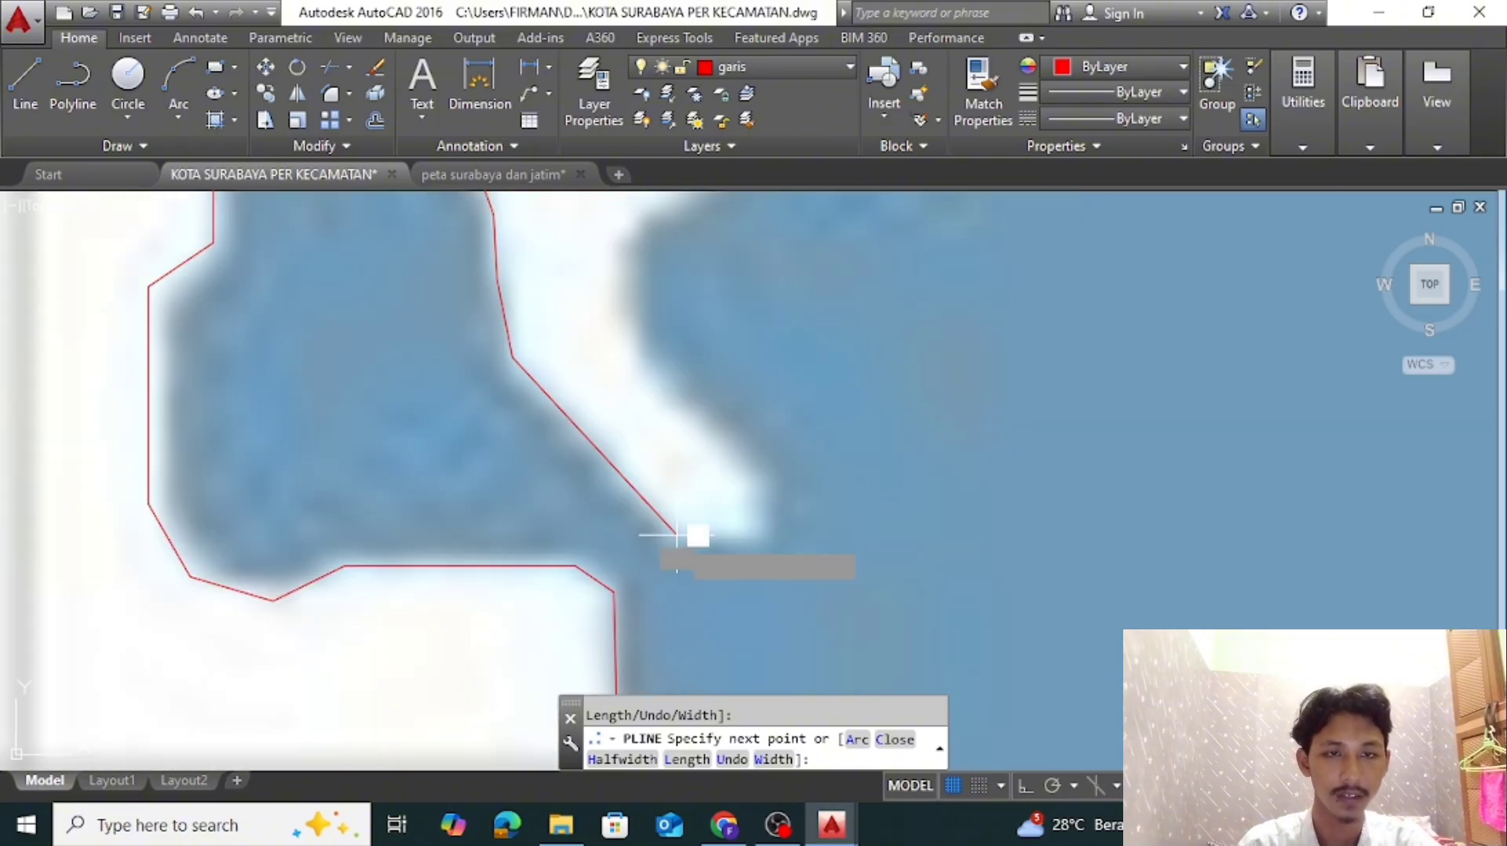
{"action": "left_click", "coordinate": [631, 349]}
{"action": "left_click", "coordinate": [624, 224]}
{"action": "middle_click_drag", "start_coordinate": [626, 227], "coordinate": [547, 511]}
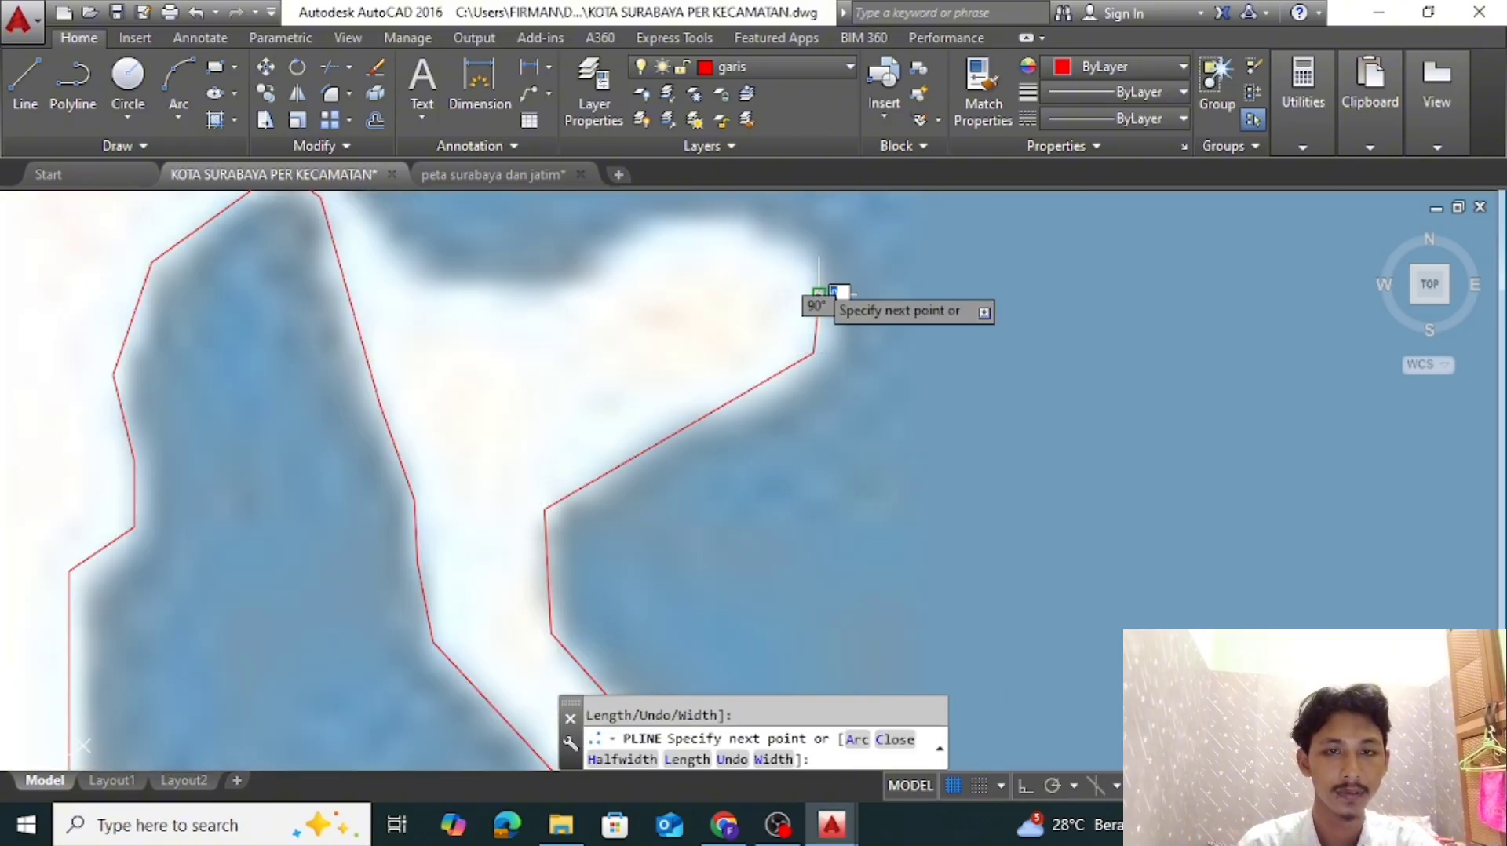
Continue Pakal's polyline over the rounded top of the white tongue and west to the base of the inlet
{"action": "left_click", "coordinate": [764, 234]}
{"action": "left_click", "coordinate": [692, 226]}
{"action": "left_click", "coordinate": [629, 241]}
{"action": "left_click", "coordinate": [578, 293]}
{"action": "left_click", "coordinate": [415, 284]}
{"action": "middle_click_drag", "start_coordinate": [415, 197], "coordinate": [568, 448]}
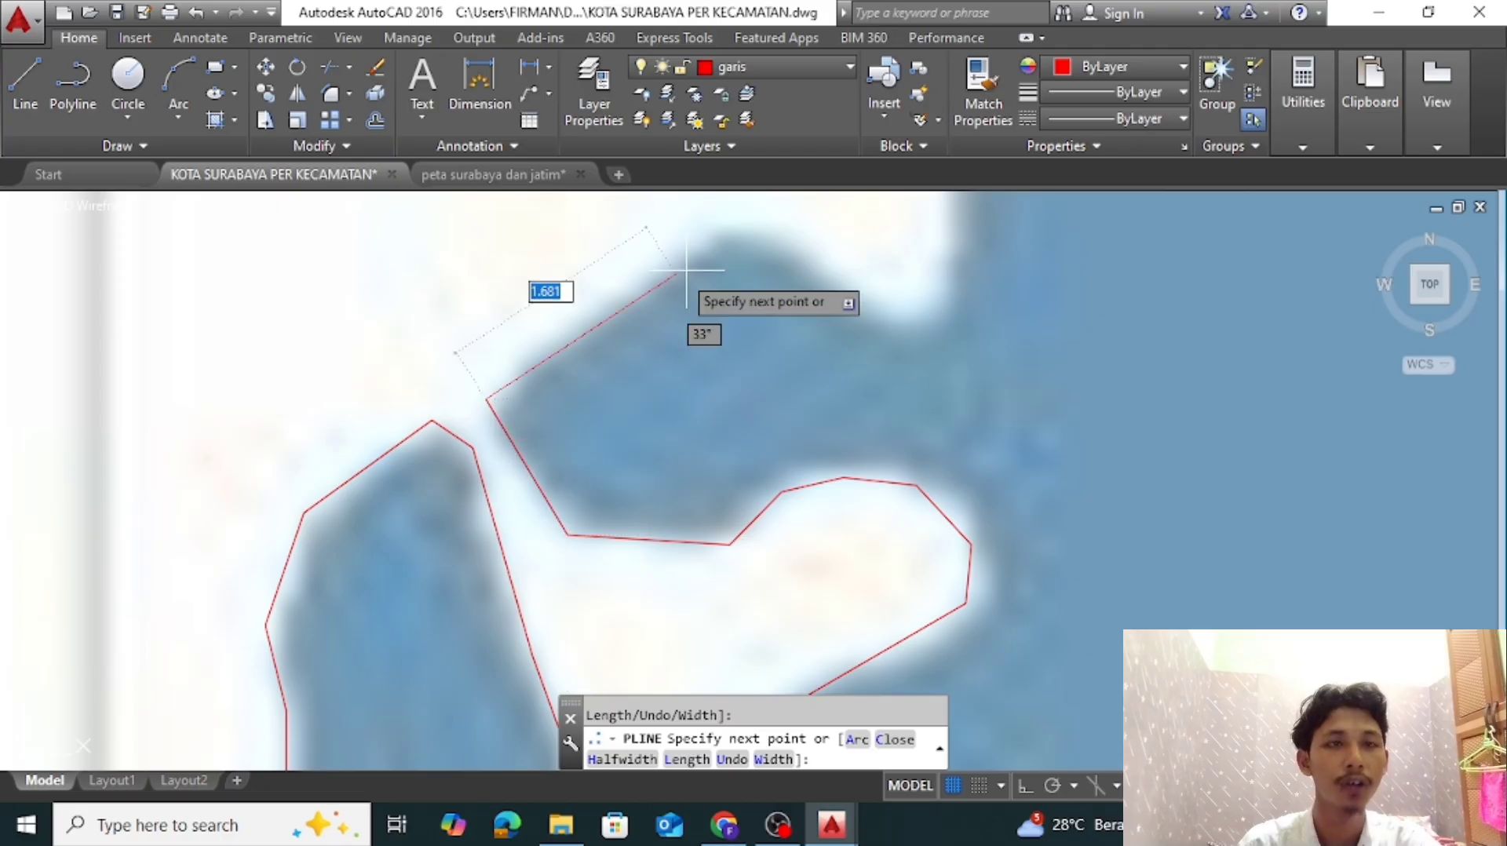
Trace up the inlet's northern bank, over its crest and around the small white point to the east
{"action": "left_click", "coordinate": [709, 226]}
{"action": "scroll", "coordinate": [746, 215], "scroll_direction": "up", "scroll_amount": 2}
{"action": "left_click", "coordinate": [753, 222]}
{"action": "left_click", "coordinate": [959, 384]}
{"action": "left_click", "coordinate": [1049, 375]}
{"action": "scroll", "coordinate": [1044, 349], "scroll_direction": "down", "scroll_amount": 7}
{"action": "middle_click_drag", "start_coordinate": [1042, 346], "coordinate": [928, 630]}
{"action": "scroll", "coordinate": [928, 628], "scroll_direction": "up", "scroll_amount": 4}
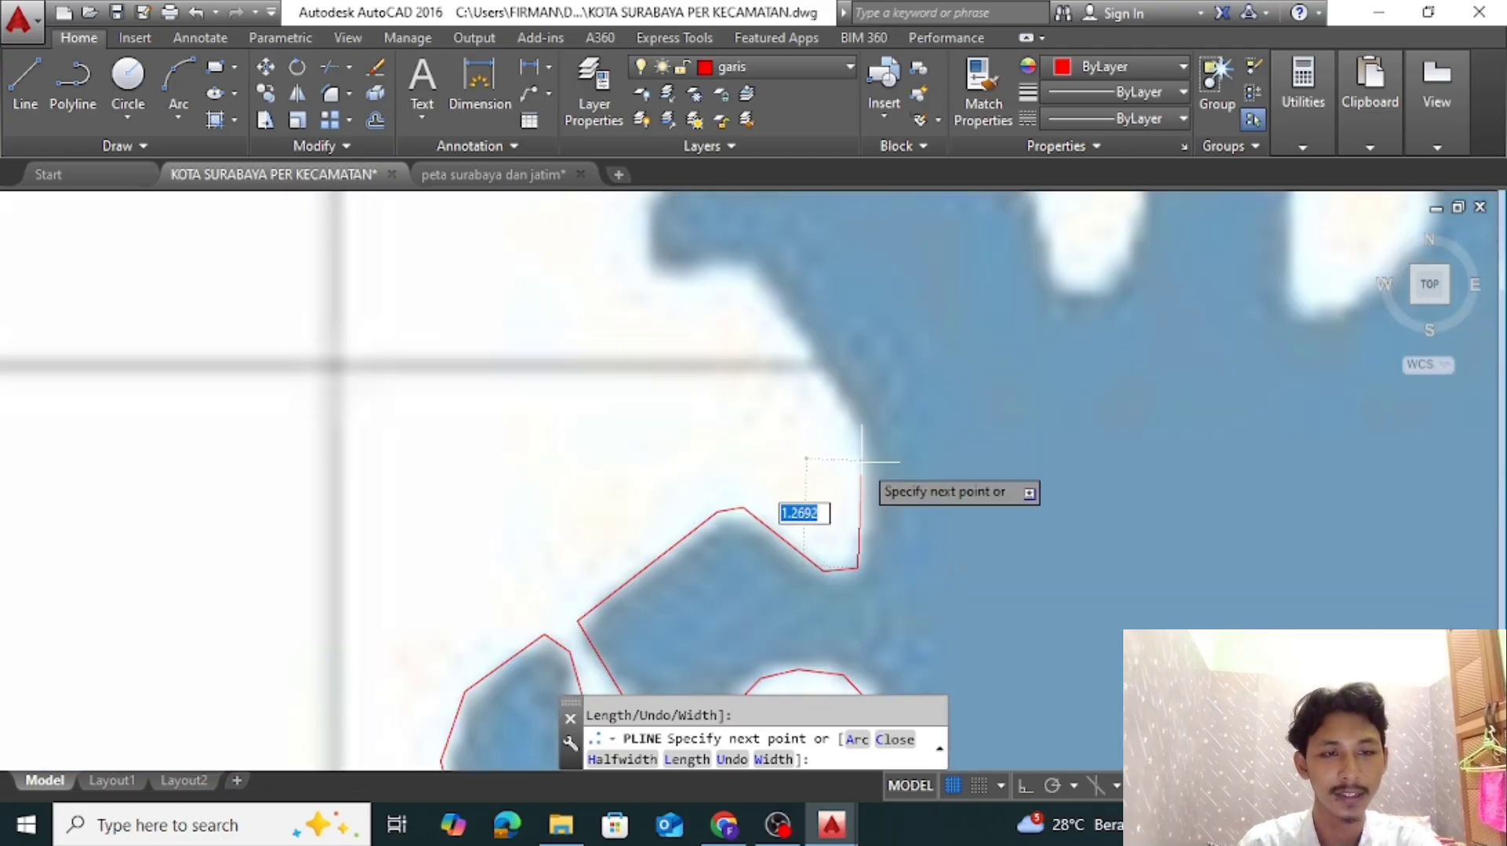
Trace Pakal's shore north along the white headland and around the base of the hooked blue lobe
{"action": "left_click", "coordinate": [861, 461]}
{"action": "key", "text": "ctrl+z"}
{"action": "scroll", "coordinate": [863, 435], "scroll_direction": "up", "scroll_amount": 2}
{"action": "left_click", "coordinate": [861, 434]}
{"action": "scroll", "coordinate": [861, 434], "scroll_direction": "down", "scroll_amount": 2}
{"action": "middle_click_drag", "start_coordinate": [861, 434], "coordinate": [903, 531]}
{"action": "left_click", "coordinate": [790, 364]}
{"action": "left_click", "coordinate": [730, 377]}
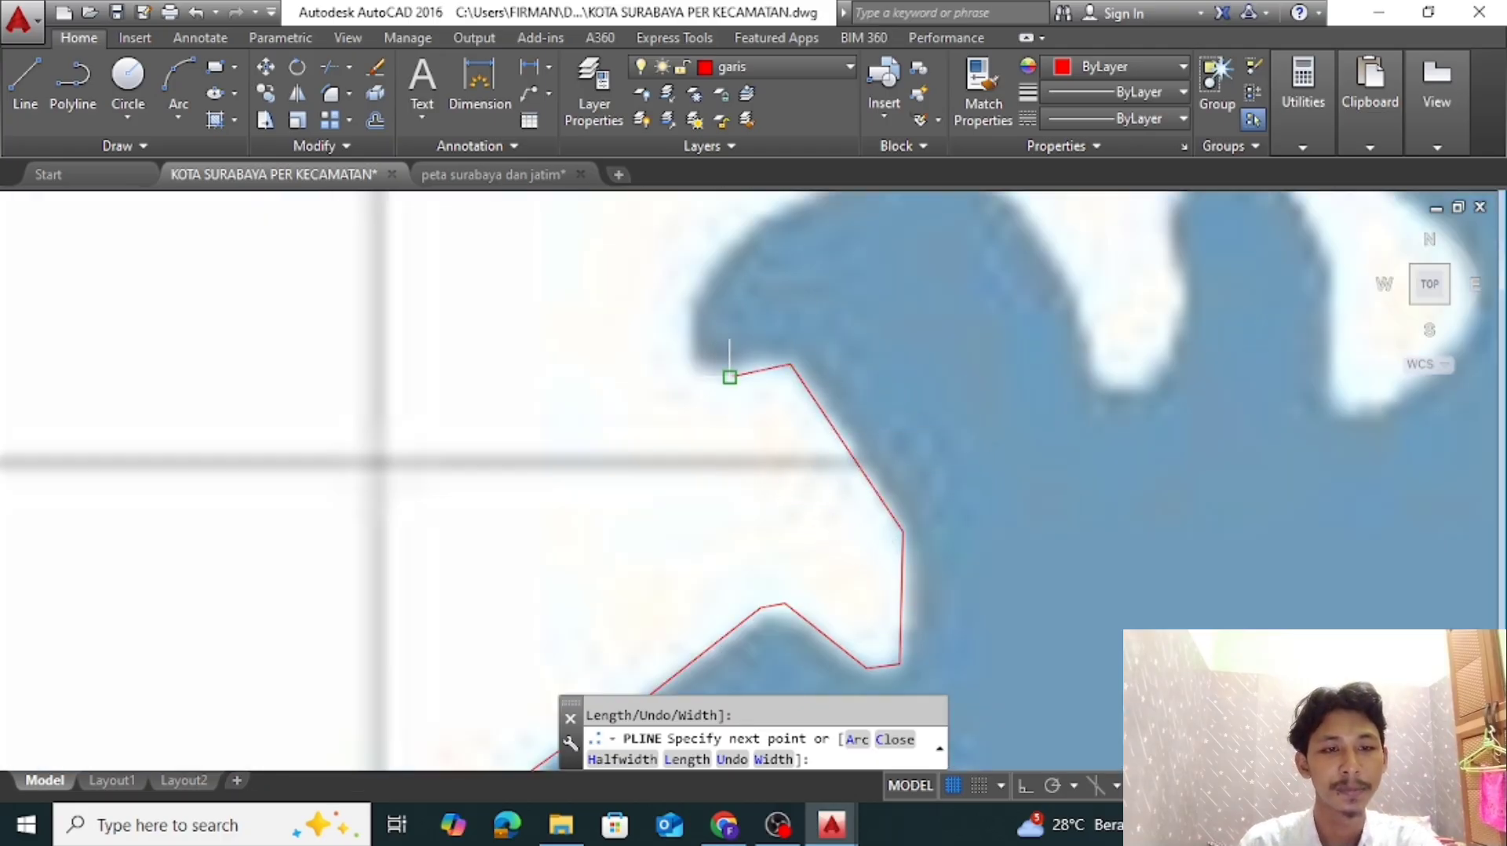
{"action": "left_click", "coordinate": [680, 363]}
{"action": "left_click", "coordinate": [686, 297]}
Trace over the rounded top of the hooked blue lobe and down its eastern side
{"action": "middle_click_drag", "start_coordinate": [757, 208], "coordinate": [642, 415]}
{"action": "left_click", "coordinate": [642, 414]}
{"action": "left_click", "coordinate": [806, 342]}
{"action": "left_click", "coordinate": [858, 352]}
{"action": "left_click", "coordinate": [909, 409]}
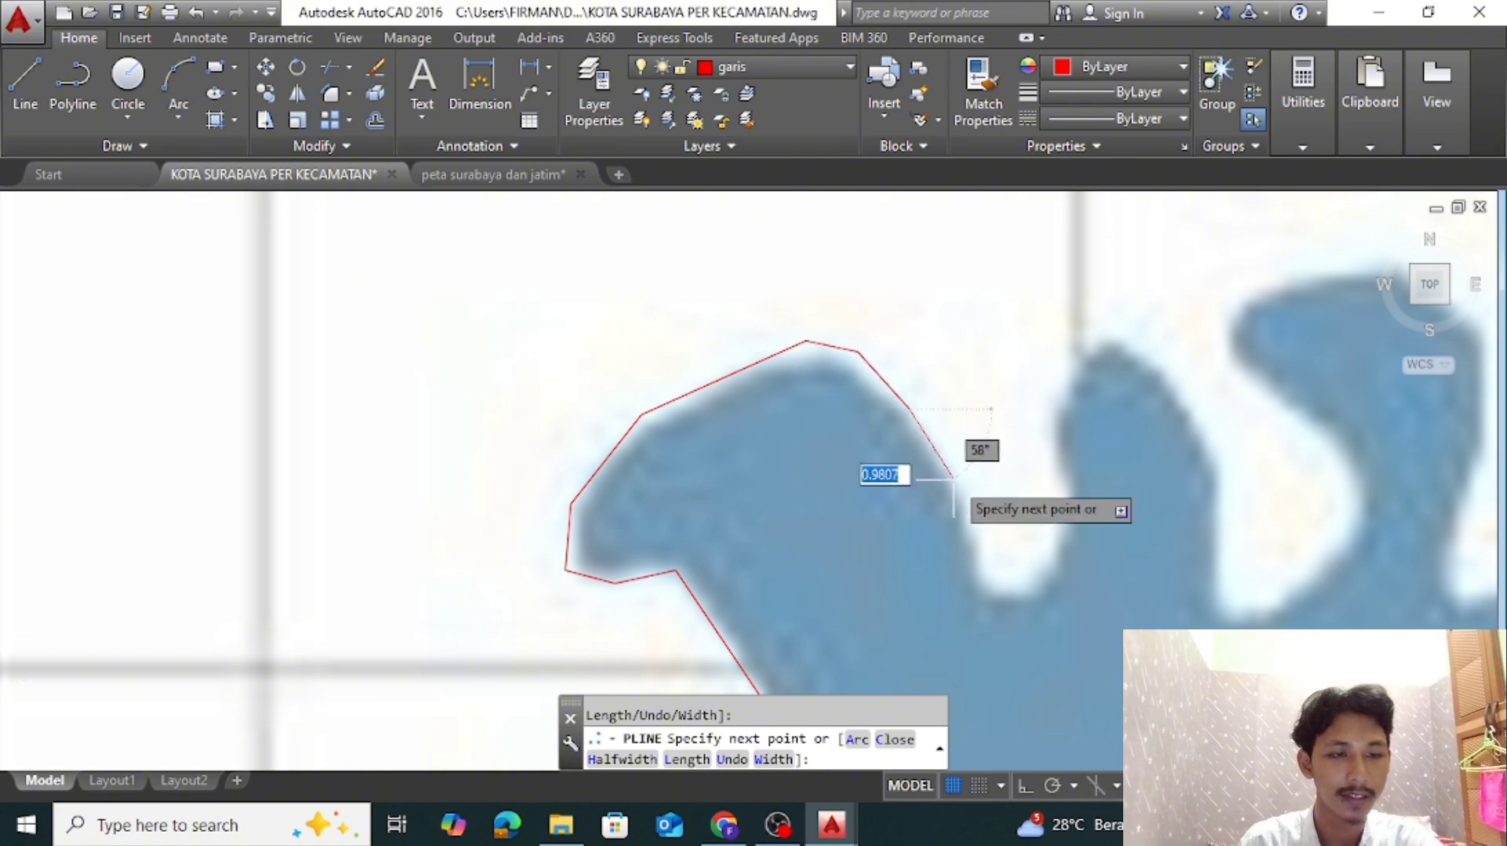
{"action": "left_click", "coordinate": [959, 493]}
{"action": "left_click", "coordinate": [978, 538]}
{"action": "left_click", "coordinate": [977, 570]}
Trace around the tip of the first white finger on Pakal's northern shore and up its eastern side
{"action": "scroll", "coordinate": [1010, 593], "scroll_direction": "up", "scroll_amount": 4}
{"action": "left_click", "coordinate": [996, 594]}
{"action": "left_click", "coordinate": [1093, 572]}
{"action": "left_click", "coordinate": [1164, 370]}
{"action": "scroll", "coordinate": [1154, 329], "scroll_direction": "down", "scroll_amount": 2}
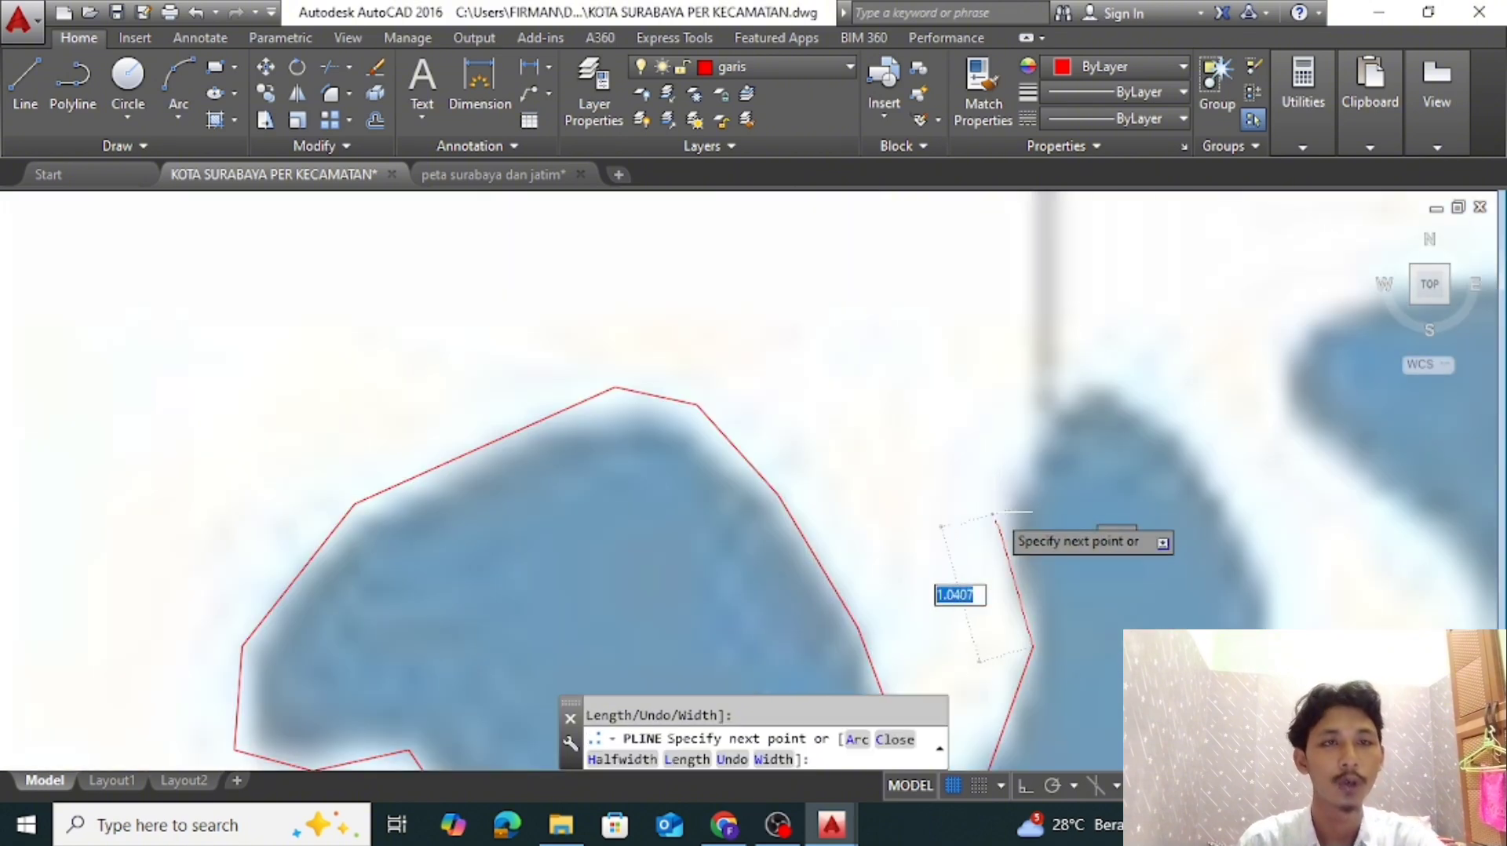
Trace over the top of the narrow blue finger and down its eastern side
{"action": "left_click", "coordinate": [1002, 503]}
{"action": "left_click", "coordinate": [1068, 383]}
{"action": "left_click", "coordinate": [1137, 372]}
{"action": "middle_click_drag", "start_coordinate": [1233, 447], "coordinate": [849, 334]}
{"action": "left_click", "coordinate": [872, 404]}
{"action": "left_click", "coordinate": [901, 523]}
{"action": "middle_click_drag", "start_coordinate": [901, 616], "coordinate": [859, 502]}
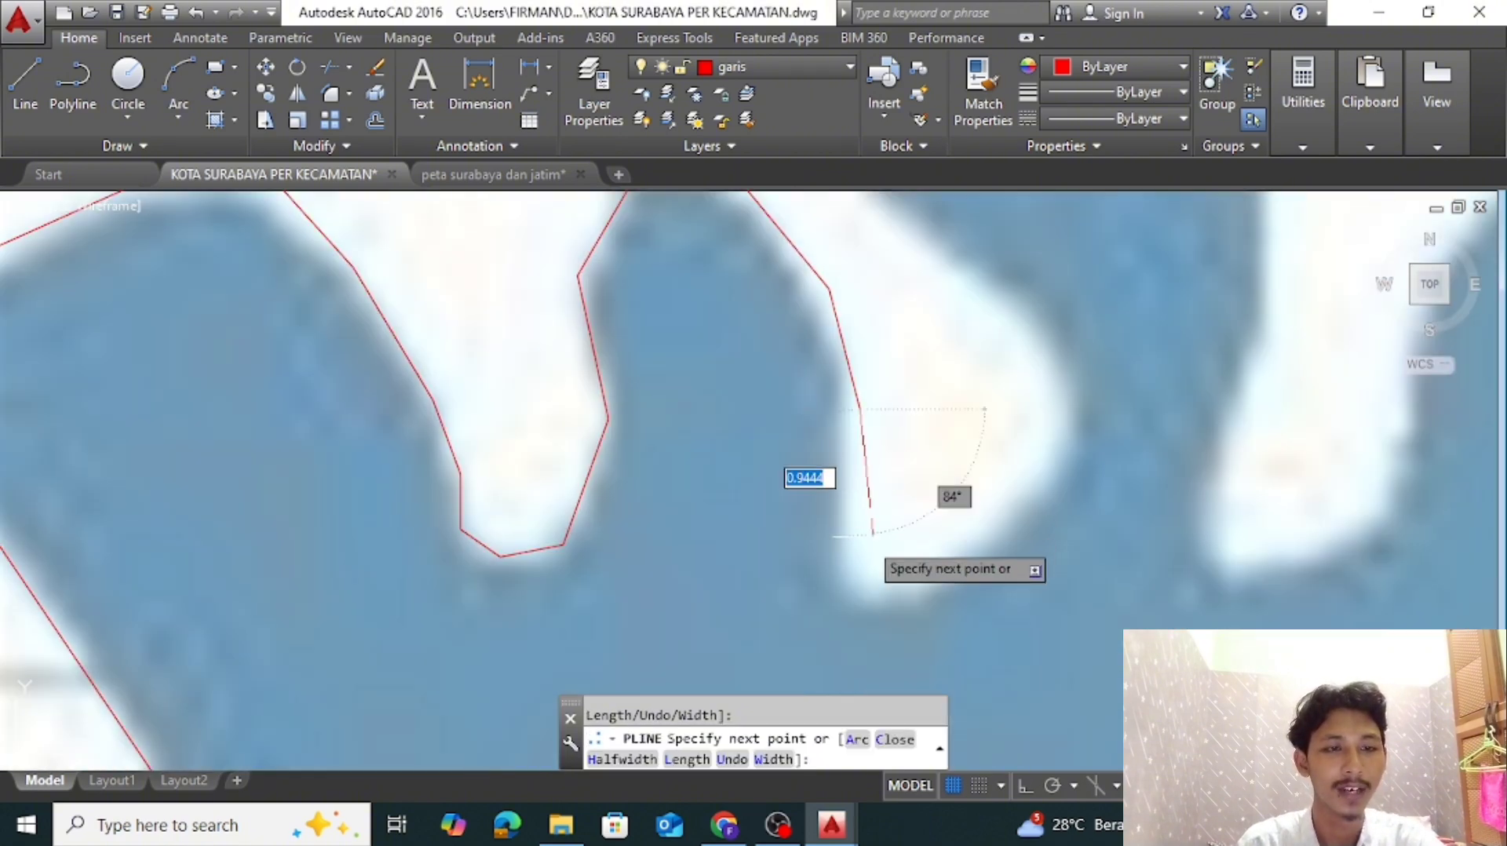
Trace around the bottom of the second white finger and up its bulging eastern side
{"action": "left_click", "coordinate": [867, 576]}
{"action": "left_click", "coordinate": [1063, 444]}
{"action": "left_click", "coordinate": [1051, 367]}
{"action": "scroll", "coordinate": [946, 270], "scroll_direction": "down", "scroll_amount": 2}
{"action": "middle_click_drag", "start_coordinate": [946, 271], "coordinate": [981, 490]}
Trace around the western tip of the third blue lobe, along its top and over its eastern shoulder
{"action": "left_click", "coordinate": [927, 438]}
{"action": "scroll", "coordinate": [922, 420], "scroll_direction": "up", "scroll_amount": 4}
{"action": "left_click", "coordinate": [912, 352]}
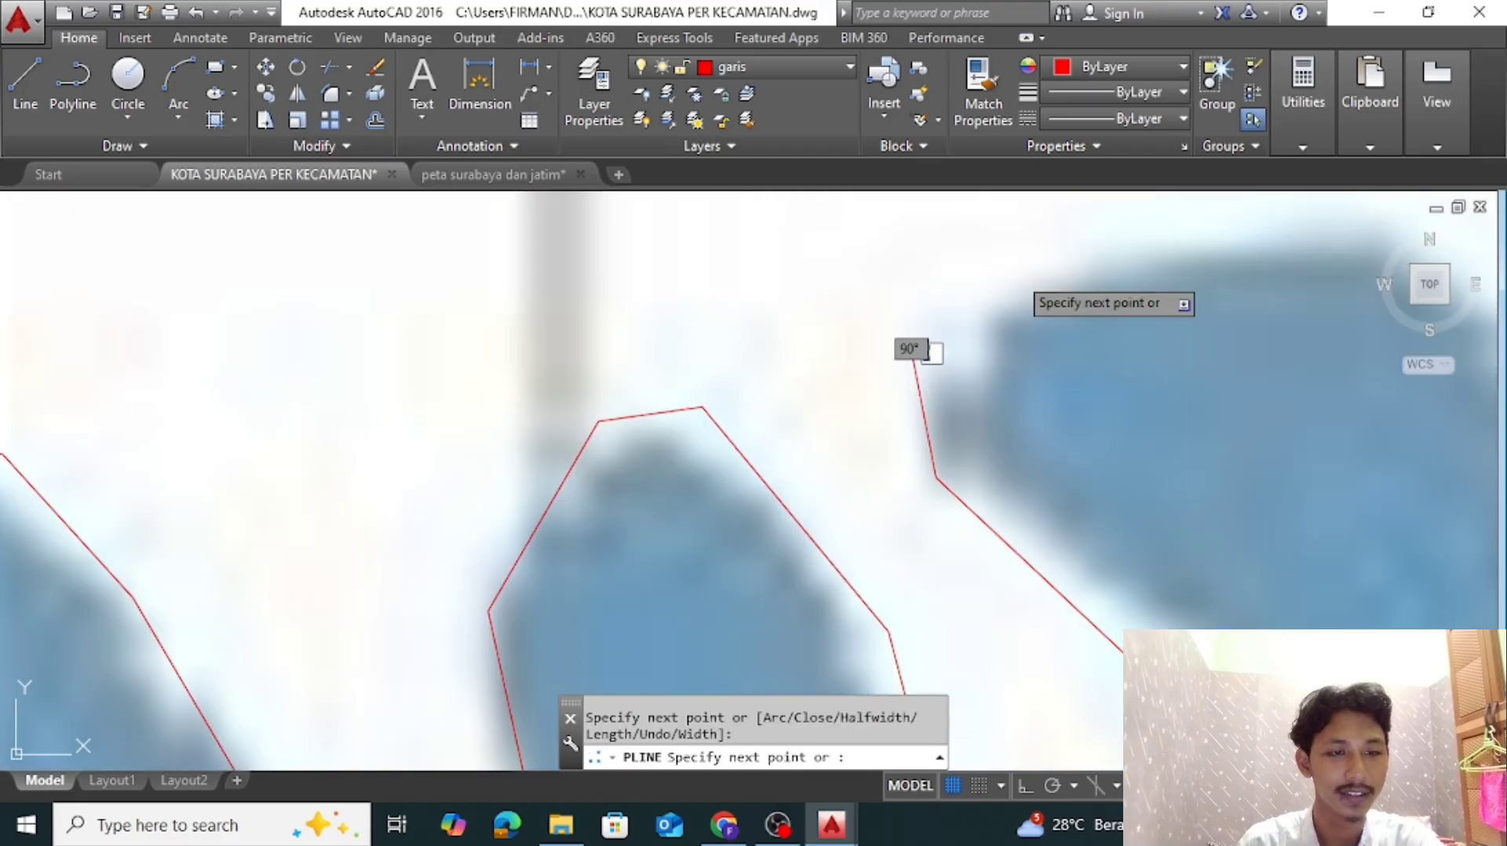
{"action": "left_click", "coordinate": [1044, 244]}
{"action": "scroll", "coordinate": [1112, 438], "scroll_direction": "down", "scroll_amount": 5}
{"action": "middle_click_drag", "start_coordinate": [1113, 438], "coordinate": [716, 471]}
{"action": "left_click", "coordinate": [817, 350]}
{"action": "left_click", "coordinate": [930, 450]}
Trace down the third blue lobe's eastern side, around the last white finger's bottom and up its far side
{"action": "middle_click_drag", "start_coordinate": [948, 629], "coordinate": [854, 372]}
{"action": "left_click", "coordinate": [847, 381]}
{"action": "left_click", "coordinate": [785, 564]}
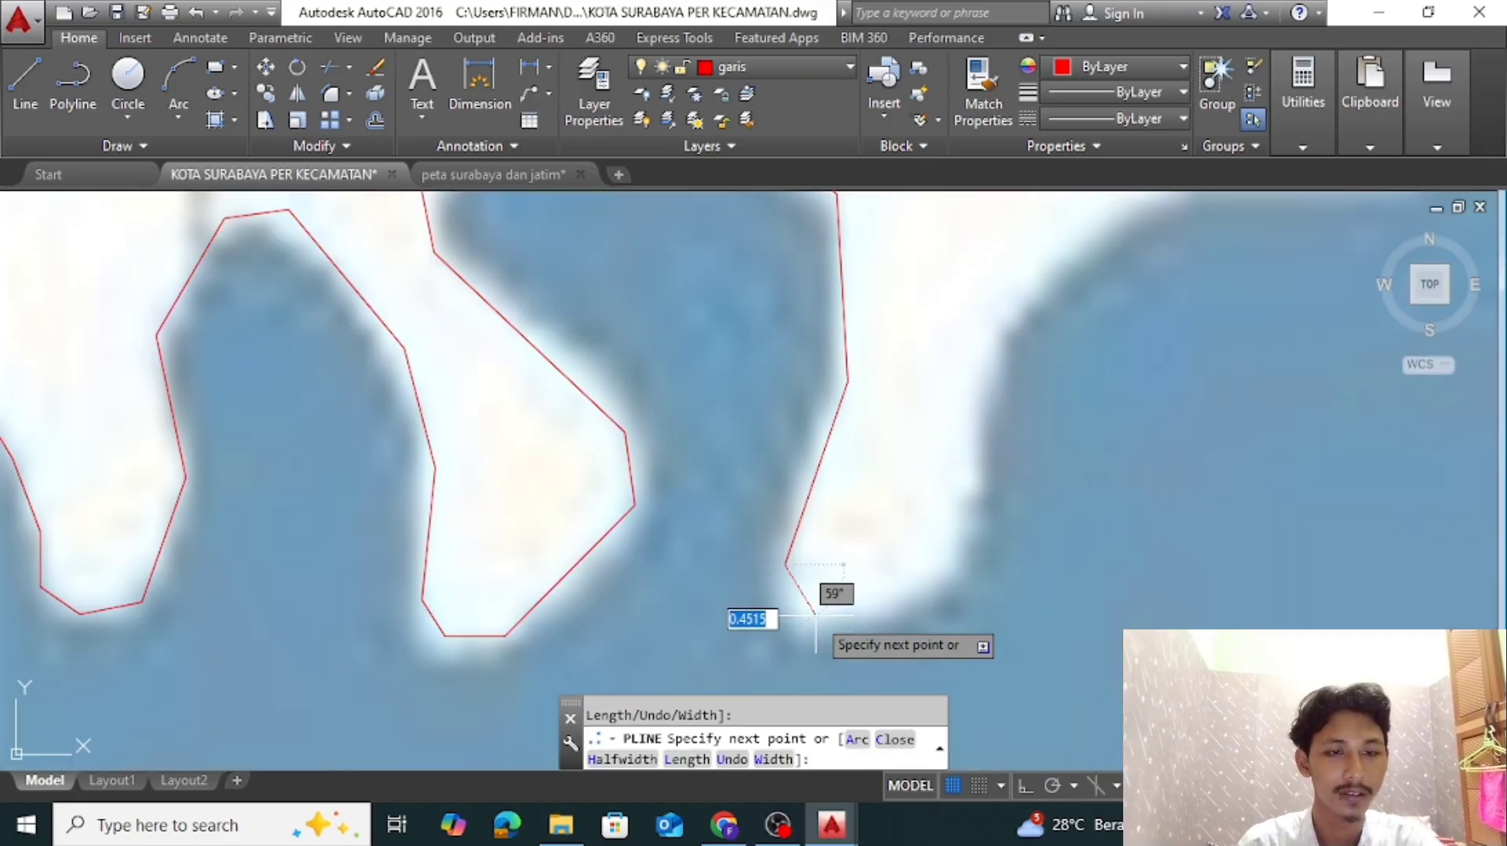
{"action": "left_click", "coordinate": [816, 615]}
{"action": "left_click", "coordinate": [941, 585]}
{"action": "left_click", "coordinate": [970, 500]}
{"action": "left_click", "coordinate": [979, 340]}
Trace the last stretch of Pakal's northern shore east until it meets Benowo's traced boundary
{"action": "middle_click_drag", "start_coordinate": [979, 340], "coordinate": [462, 579]}
{"action": "left_click", "coordinate": [883, 410]}
{"action": "left_click", "coordinate": [1012, 322]}
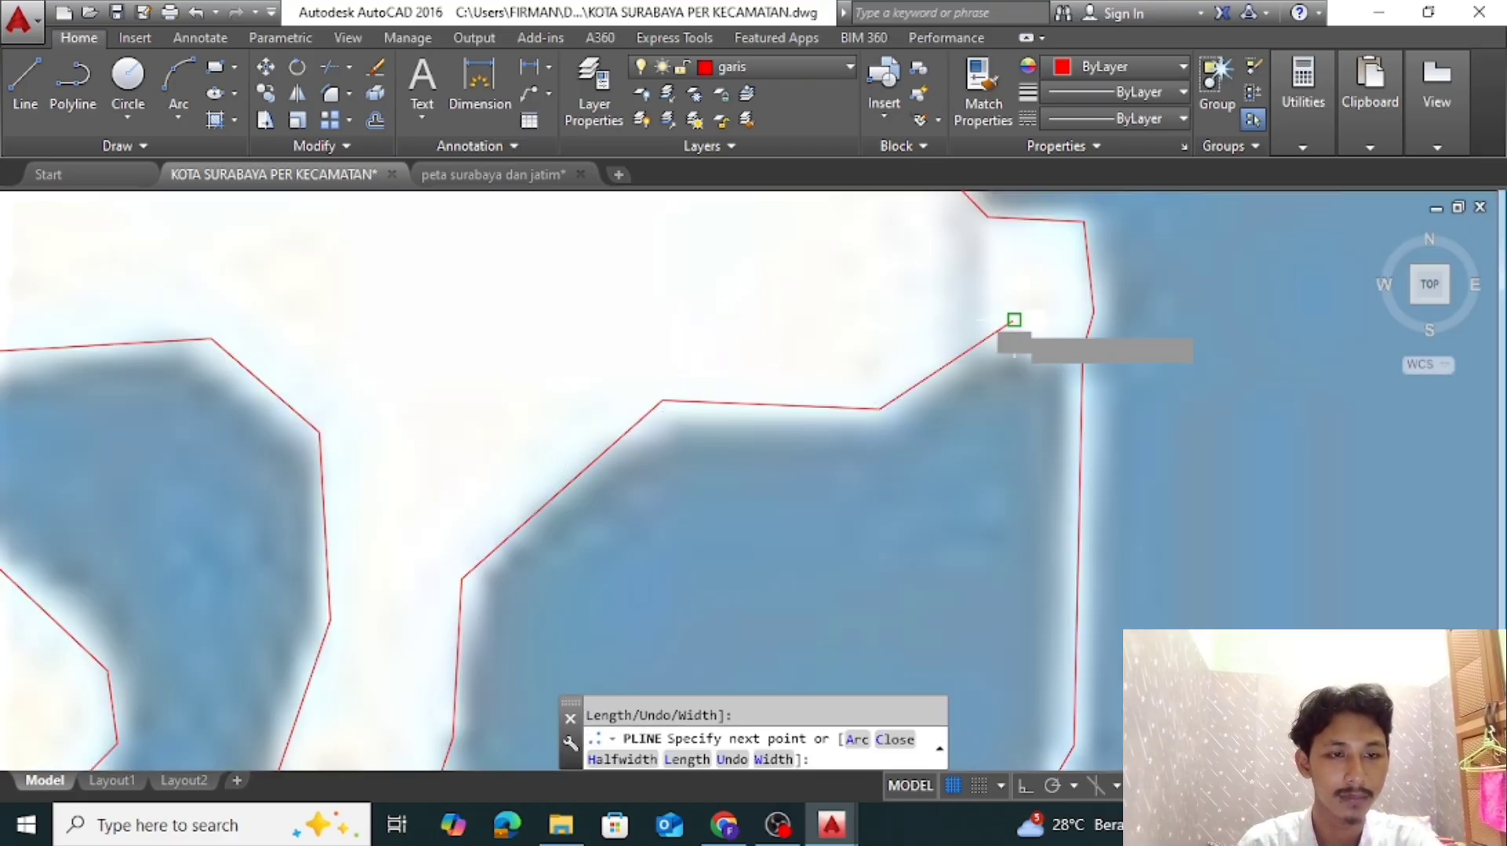
{"action": "scroll", "coordinate": [1020, 337], "scroll_direction": "down", "scroll_amount": 3}
{"action": "scroll", "coordinate": [915, 498], "scroll_direction": "up", "scroll_amount": 5}
{"action": "left_click", "coordinate": [768, 511]}
{"action": "left_click", "coordinate": [909, 527]}
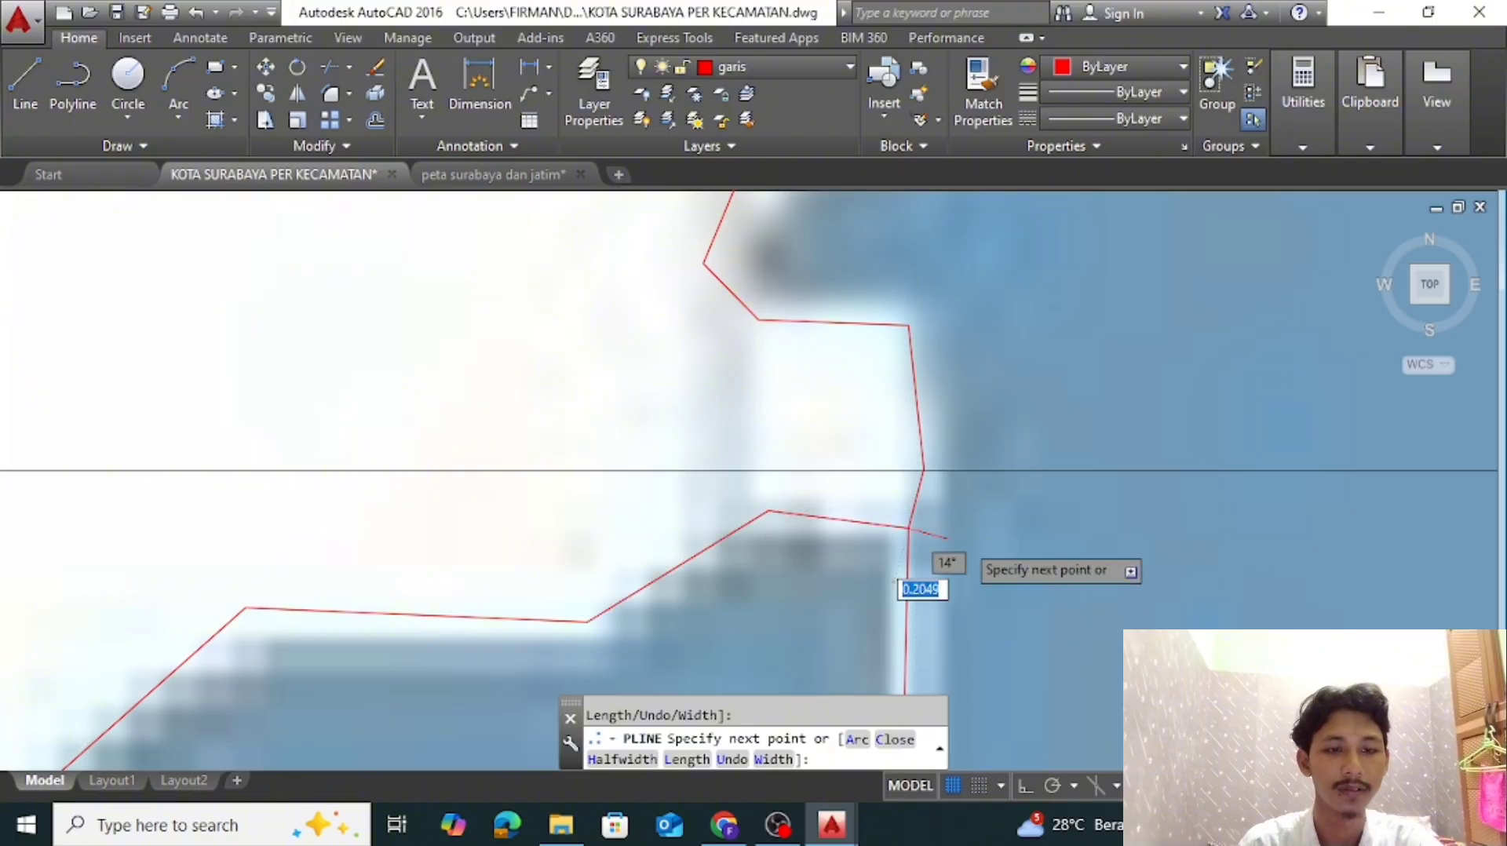
End Pakal's polyline and save the drawing
{"action": "key", "text": "Escape"}
{"action": "scroll", "coordinate": [914, 522], "scroll_direction": "down", "scroll_amount": 15}
{"action": "middle_click_drag", "start_coordinate": [887, 486], "coordinate": [758, 421]}
{"action": "key", "text": "ctrl+s"}
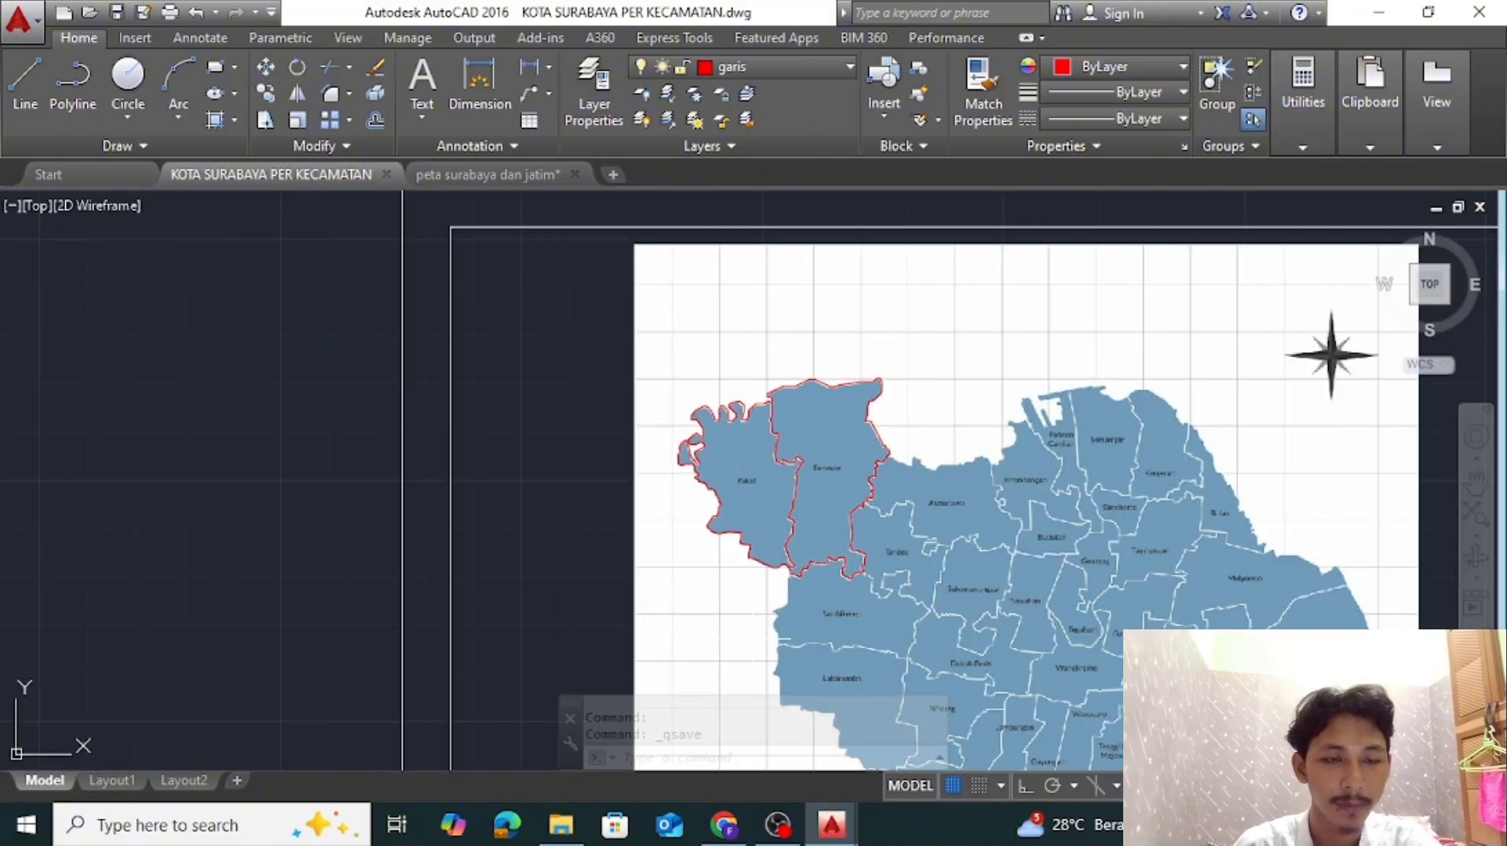
Start a new polyline at the upper end of Sambikerep's western shore and trace it south
{"action": "scroll", "coordinate": [990, 699], "scroll_direction": "up", "scroll_amount": 2}
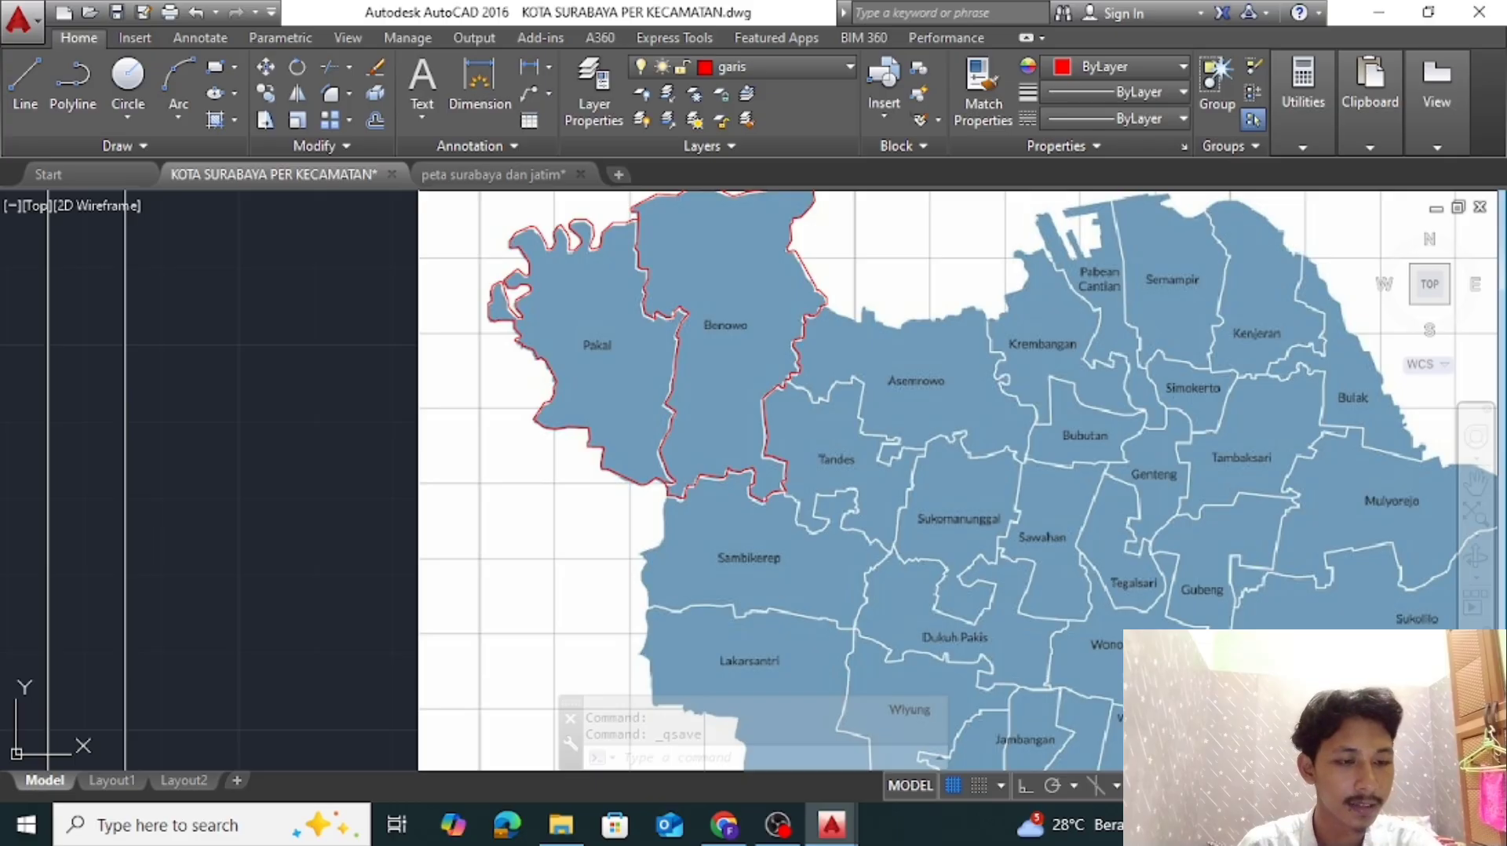
{"action": "scroll", "coordinate": [1112, 432], "scroll_direction": "down", "scroll_amount": 2}
{"action": "middle_click_drag", "start_coordinate": [1112, 432], "coordinate": [912, 403]}
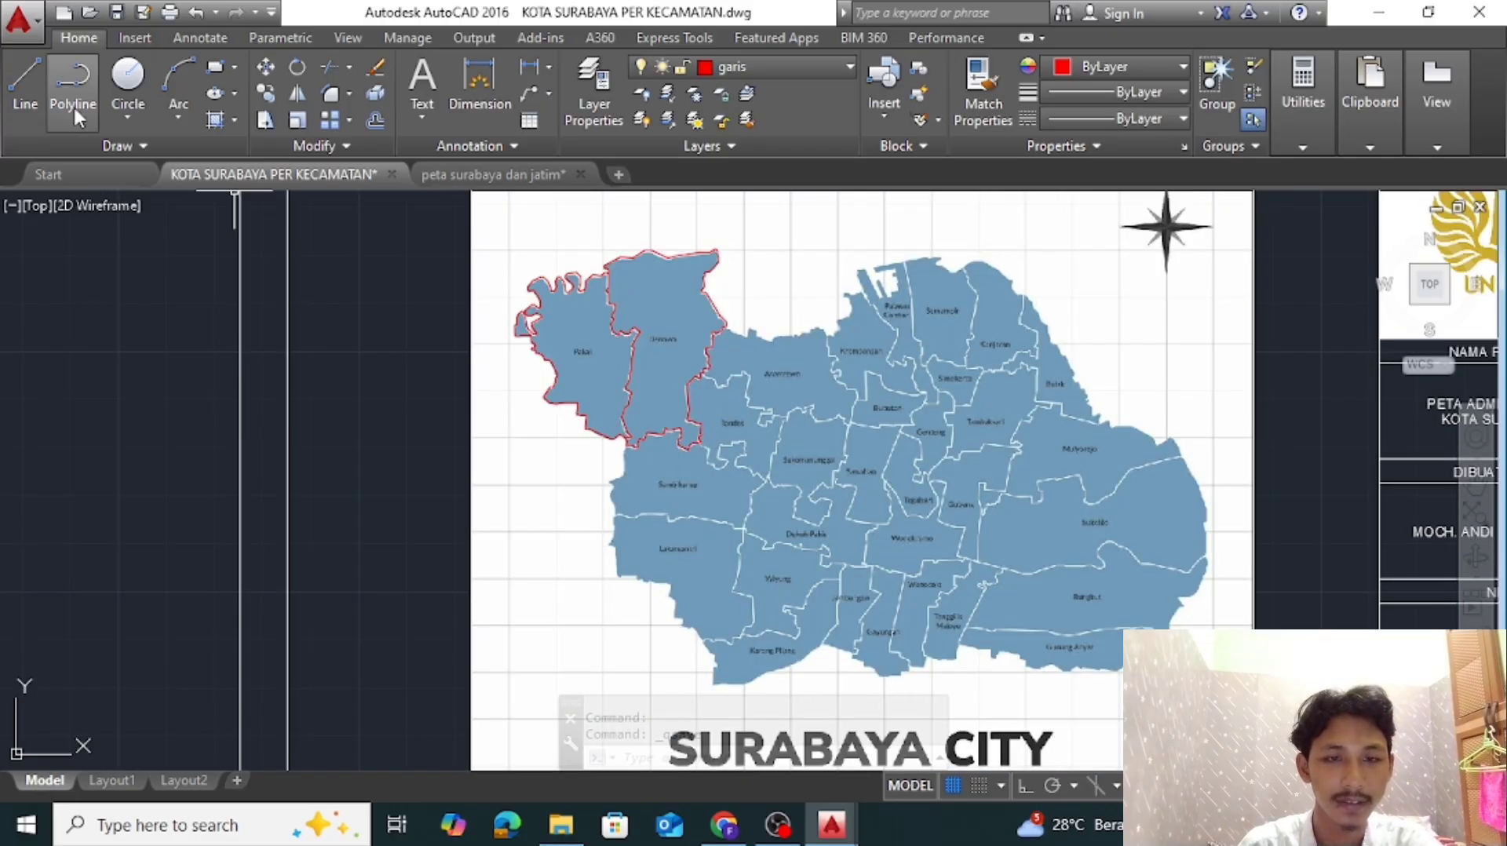
{"action": "left_click", "coordinate": [75, 112]}
{"action": "scroll", "coordinate": [637, 480], "scroll_direction": "up", "scroll_amount": 4}
{"action": "scroll", "coordinate": [593, 378], "scroll_direction": "up", "scroll_amount": 7}
{"action": "left_click", "coordinate": [616, 339]}
{"action": "left_click", "coordinate": [598, 418]}
{"action": "middle_click_drag", "start_coordinate": [597, 418], "coordinate": [611, 219]}
{"action": "left_click", "coordinate": [604, 360]}
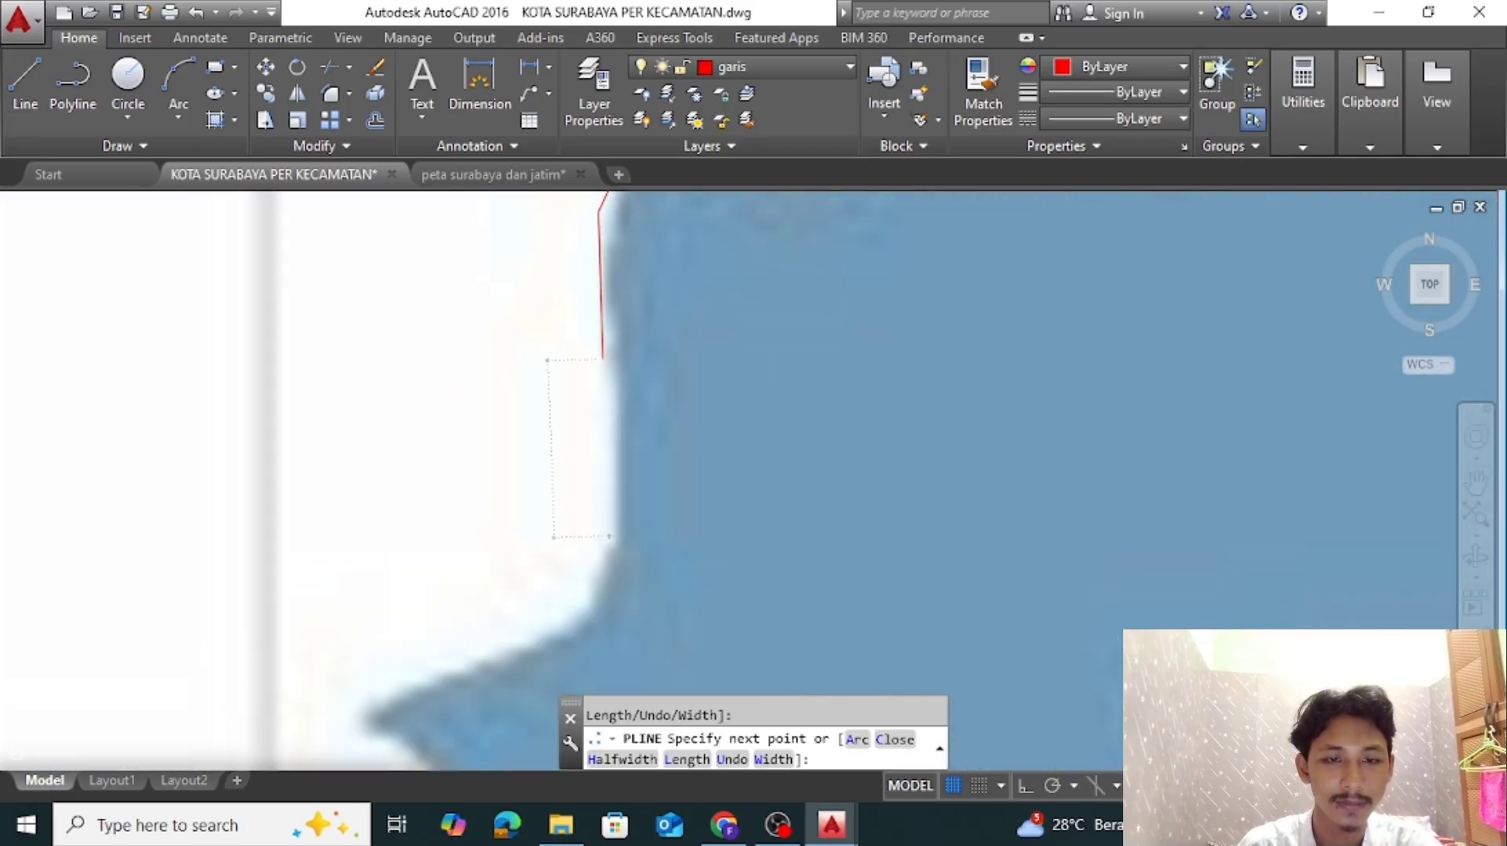
{"action": "left_click", "coordinate": [611, 541]}
{"action": "middle_click_drag", "start_coordinate": [611, 541], "coordinate": [755, 290]}
Trace Sambikerep's shore out to the pointed western tip, around it and back inland
{"action": "left_click", "coordinate": [730, 356]}
{"action": "left_click", "coordinate": [505, 459]}
{"action": "scroll", "coordinate": [500, 486], "scroll_direction": "up", "scroll_amount": 1}
{"action": "left_click", "coordinate": [509, 479]}
{"action": "left_click", "coordinate": [613, 549]}
{"action": "left_click", "coordinate": [629, 587]}
{"action": "scroll", "coordinate": [620, 603], "scroll_direction": "down", "scroll_amount": 2}
{"action": "middle_click_drag", "start_coordinate": [620, 602], "coordinate": [737, 379]}
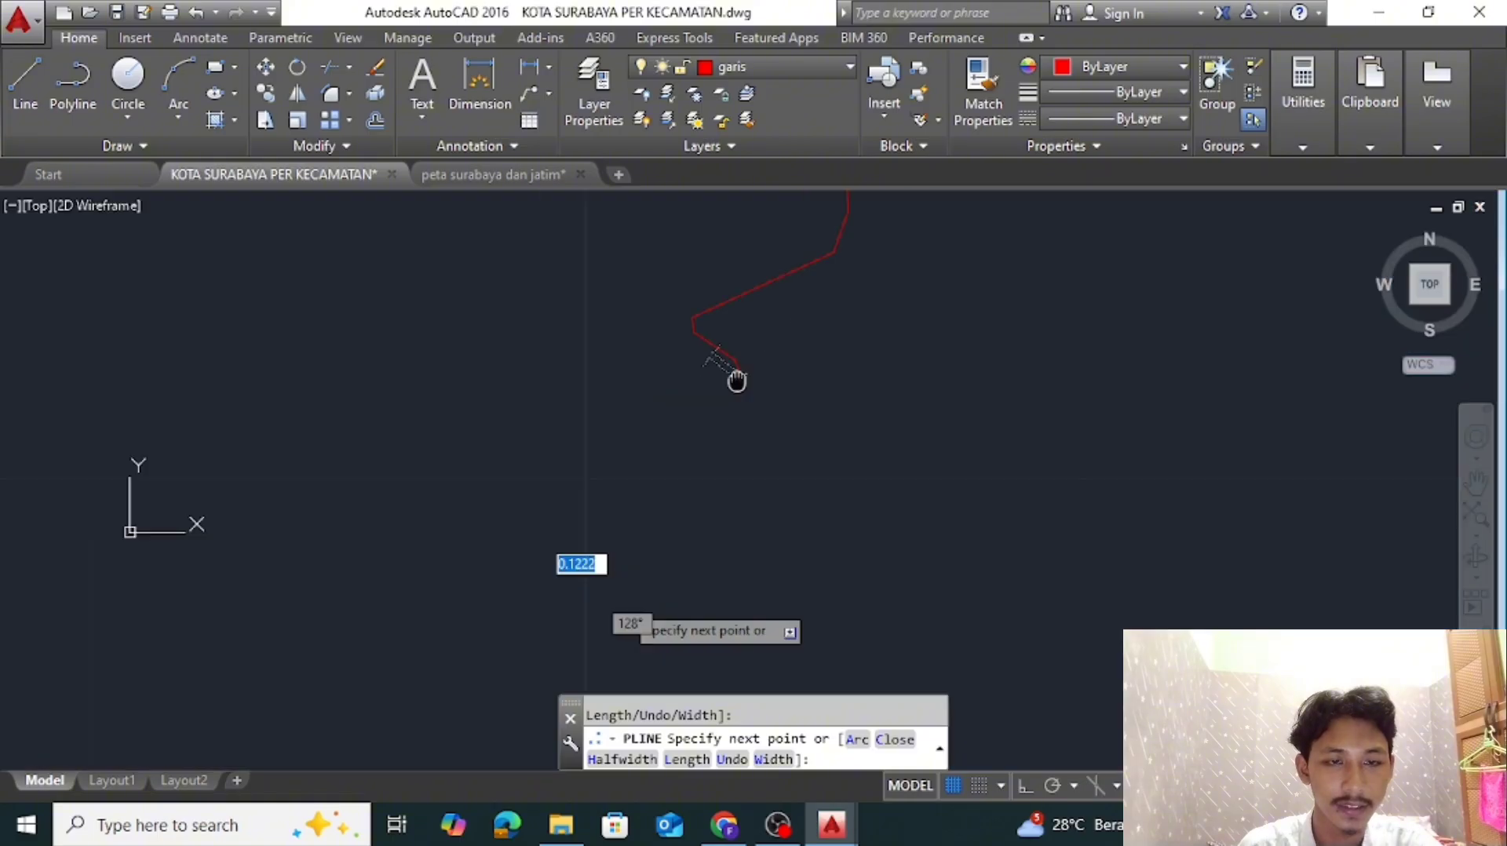
Trace Sambikerep's western shore south around the bulge to the Lakarsantri boundary
{"action": "left_click", "coordinate": [698, 438]}
{"action": "left_click", "coordinate": [693, 505]}
{"action": "left_click", "coordinate": [756, 604]}
{"action": "middle_click_drag", "start_coordinate": [756, 604], "coordinate": [722, 423]}
{"action": "left_click", "coordinate": [737, 599]}
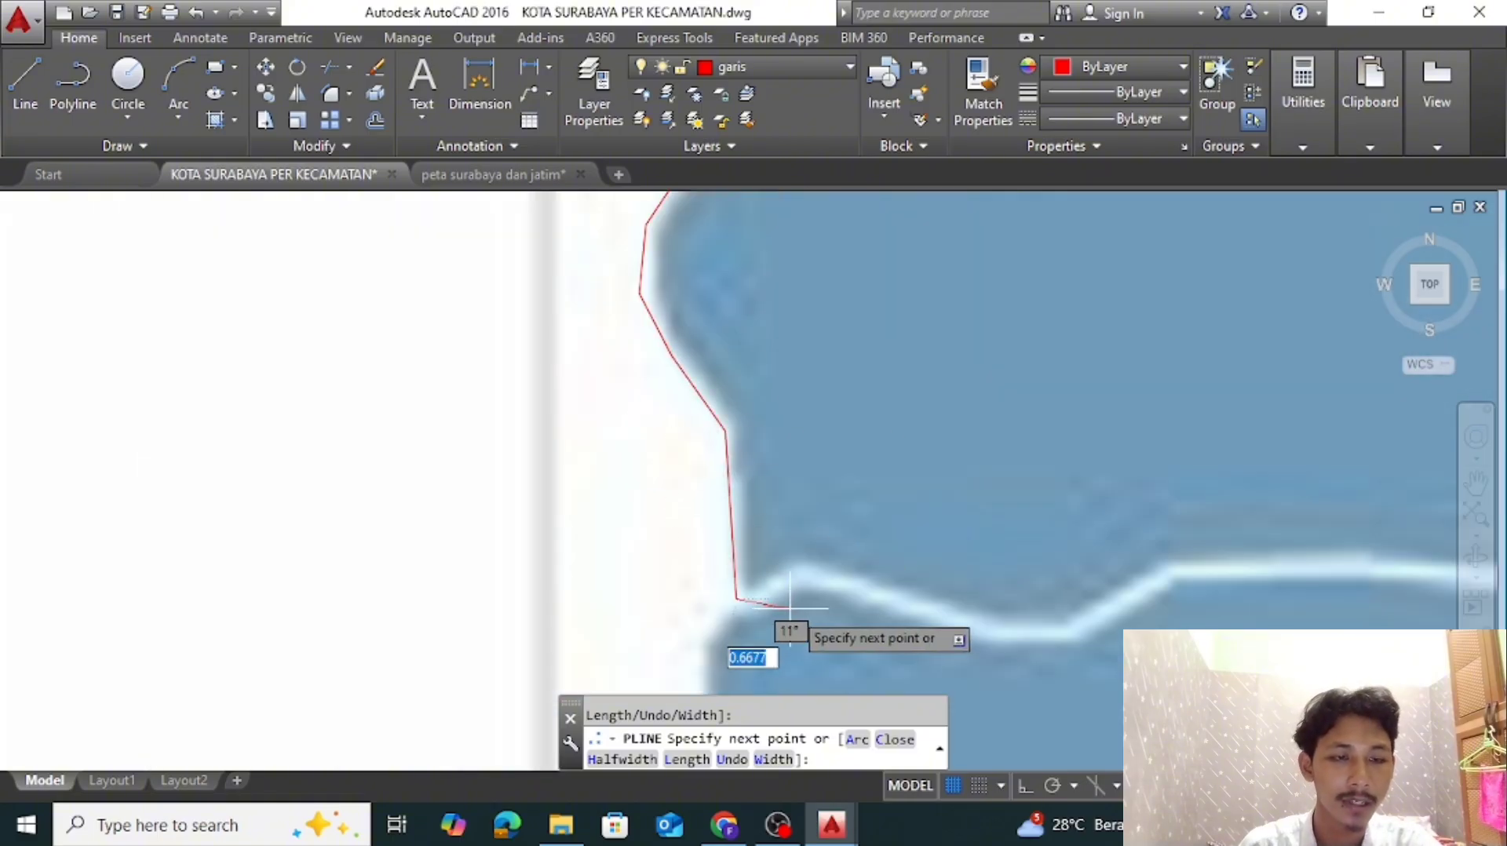
Trace the first wavy stretch of the Sambikerep–Lakarsantri boundary east, through the dip and up to the level part
{"action": "scroll", "coordinate": [801, 593], "scroll_direction": "up", "scroll_amount": 2}
{"action": "left_click", "coordinate": [810, 553]}
{"action": "middle_click_drag", "start_coordinate": [1139, 646], "coordinate": [824, 533]}
{"action": "left_click", "coordinate": [810, 545]}
{"action": "left_click", "coordinate": [933, 542]}
{"action": "left_click", "coordinate": [1072, 447]}
{"action": "middle_click_drag", "start_coordinate": [1254, 464], "coordinate": [676, 586]}
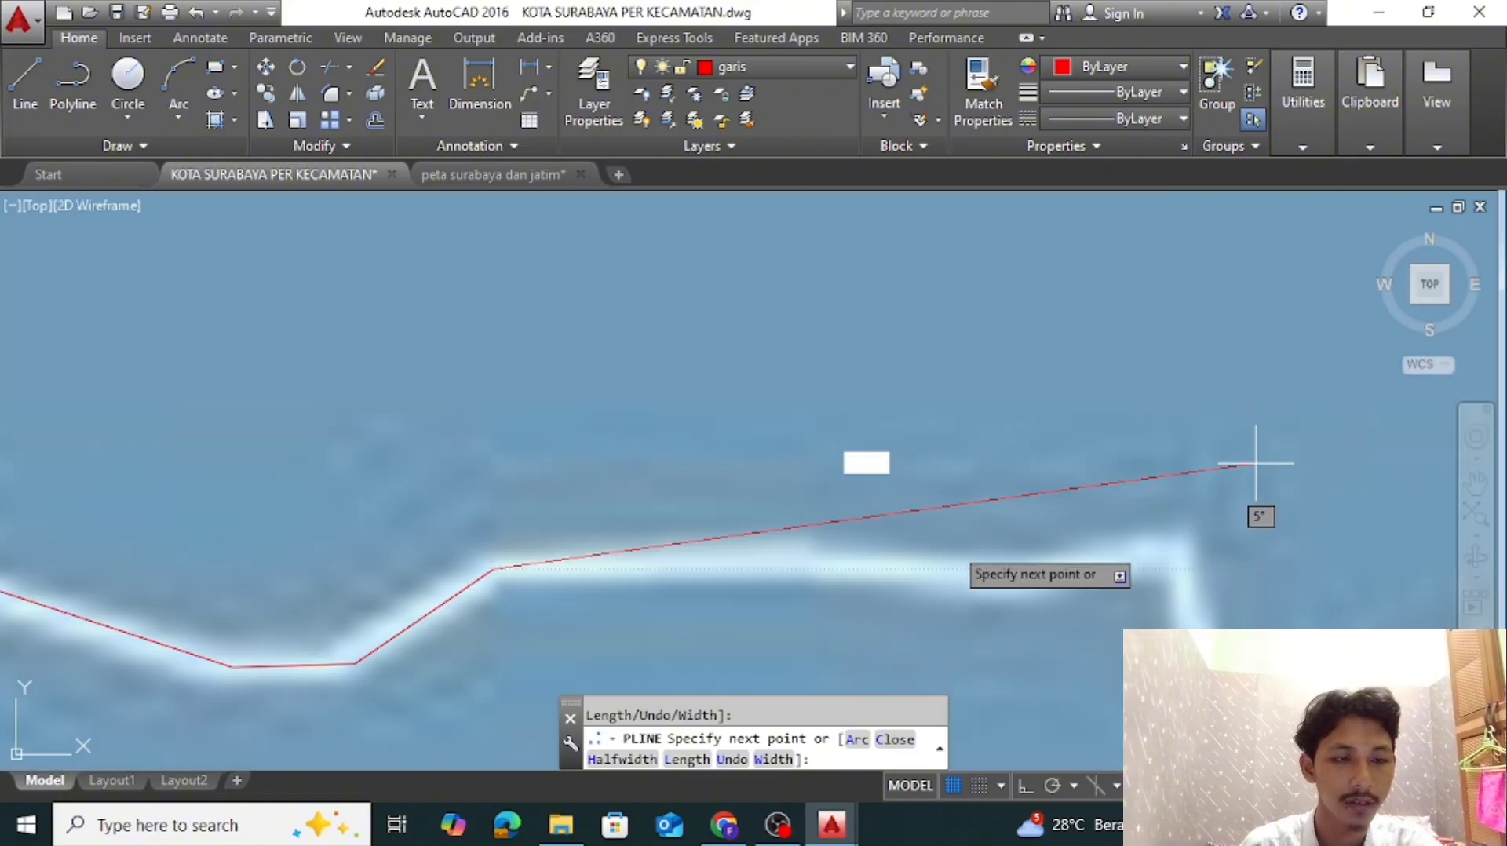
Trace the level stretch of the Sambikerep–Lakarsantri boundary east to the corner above the steep drop
{"action": "left_click", "coordinate": [817, 564]}
{"action": "left_click", "coordinate": [1025, 575]}
{"action": "left_click", "coordinate": [1163, 548]}
{"action": "middle_click_drag", "start_coordinate": [1219, 682], "coordinate": [985, 566]}
{"action": "left_click", "coordinate": [952, 445]}
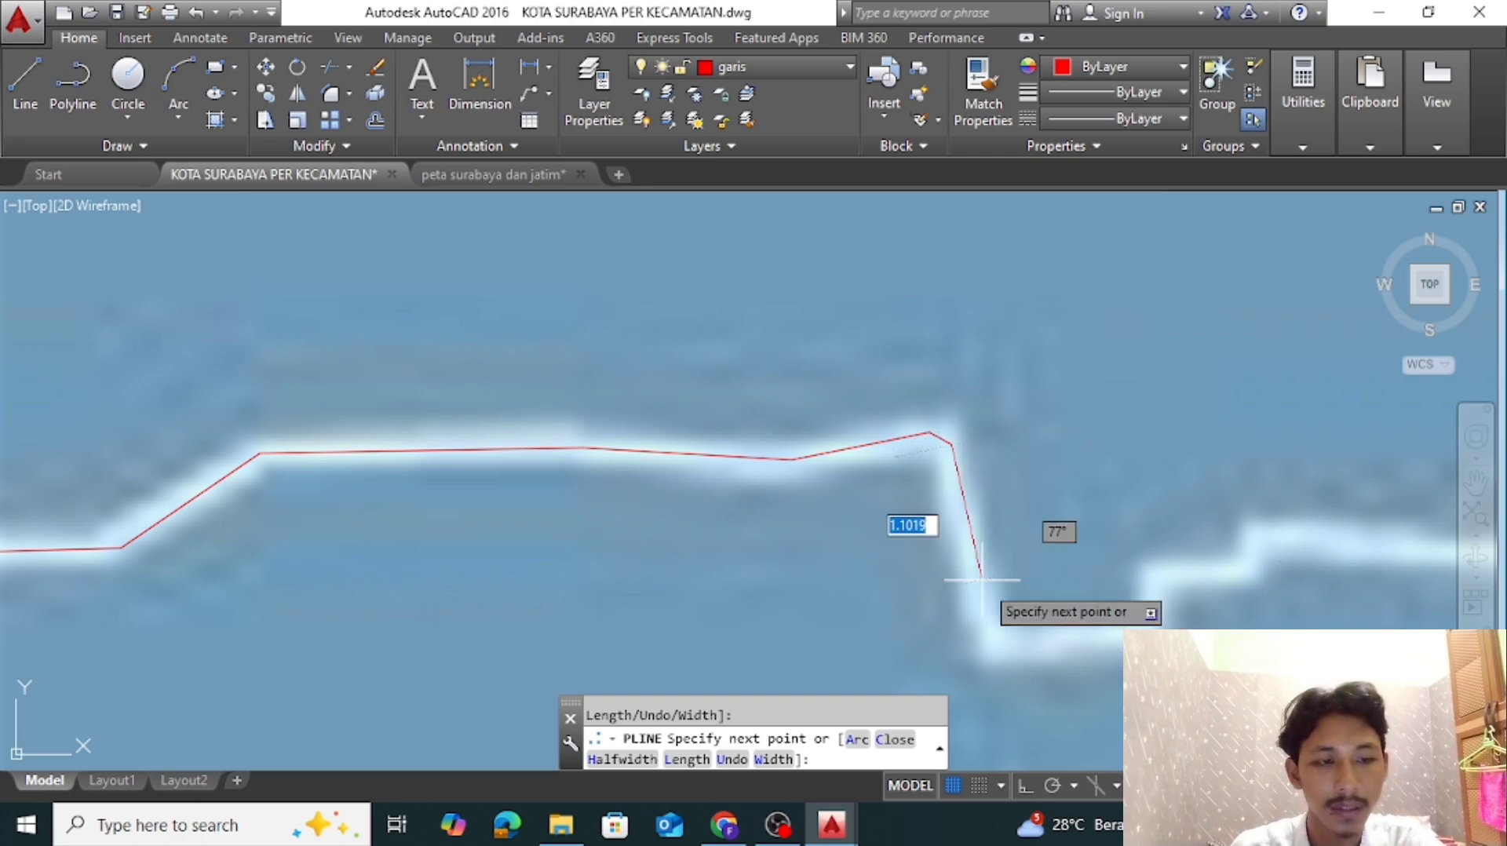
Trace down the steep drop in Sambikerep's southern boundary and up the small stair steps beyond it
{"action": "left_click", "coordinate": [995, 645]}
{"action": "left_click", "coordinate": [1067, 633]}
{"action": "left_click", "coordinate": [1152, 628]}
{"action": "left_click", "coordinate": [1149, 573]}
{"action": "left_click", "coordinate": [1251, 570]}
{"action": "left_click", "coordinate": [1257, 530]}
{"action": "scroll", "coordinate": [1355, 546], "scroll_direction": "down", "scroll_amount": 2}
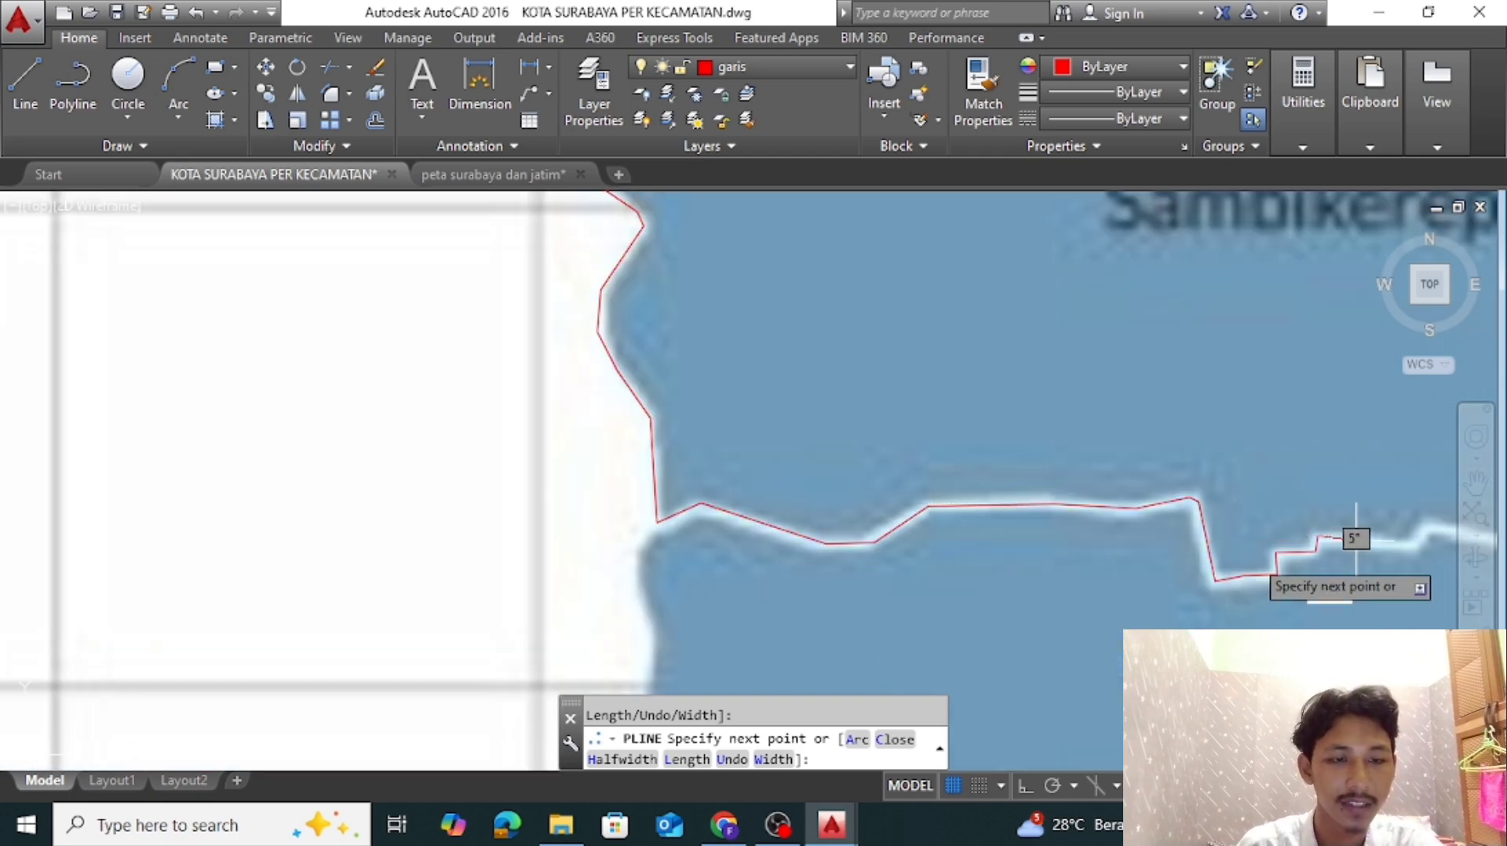
Trace over the next small rise in Sambikerep's southern boundary and along the long downward slope to the east
{"action": "middle_click_drag", "start_coordinate": [1356, 545], "coordinate": [644, 631]}
{"action": "scroll", "coordinate": [711, 636], "scroll_direction": "up", "scroll_amount": 2}
{"action": "left_click", "coordinate": [685, 632]}
{"action": "left_click", "coordinate": [718, 576]}
{"action": "scroll", "coordinate": [716, 562], "scroll_direction": "down", "scroll_amount": 3}
{"action": "scroll", "coordinate": [1033, 604], "scroll_direction": "up", "scroll_amount": 3}
{"action": "left_click", "coordinate": [1020, 617]}
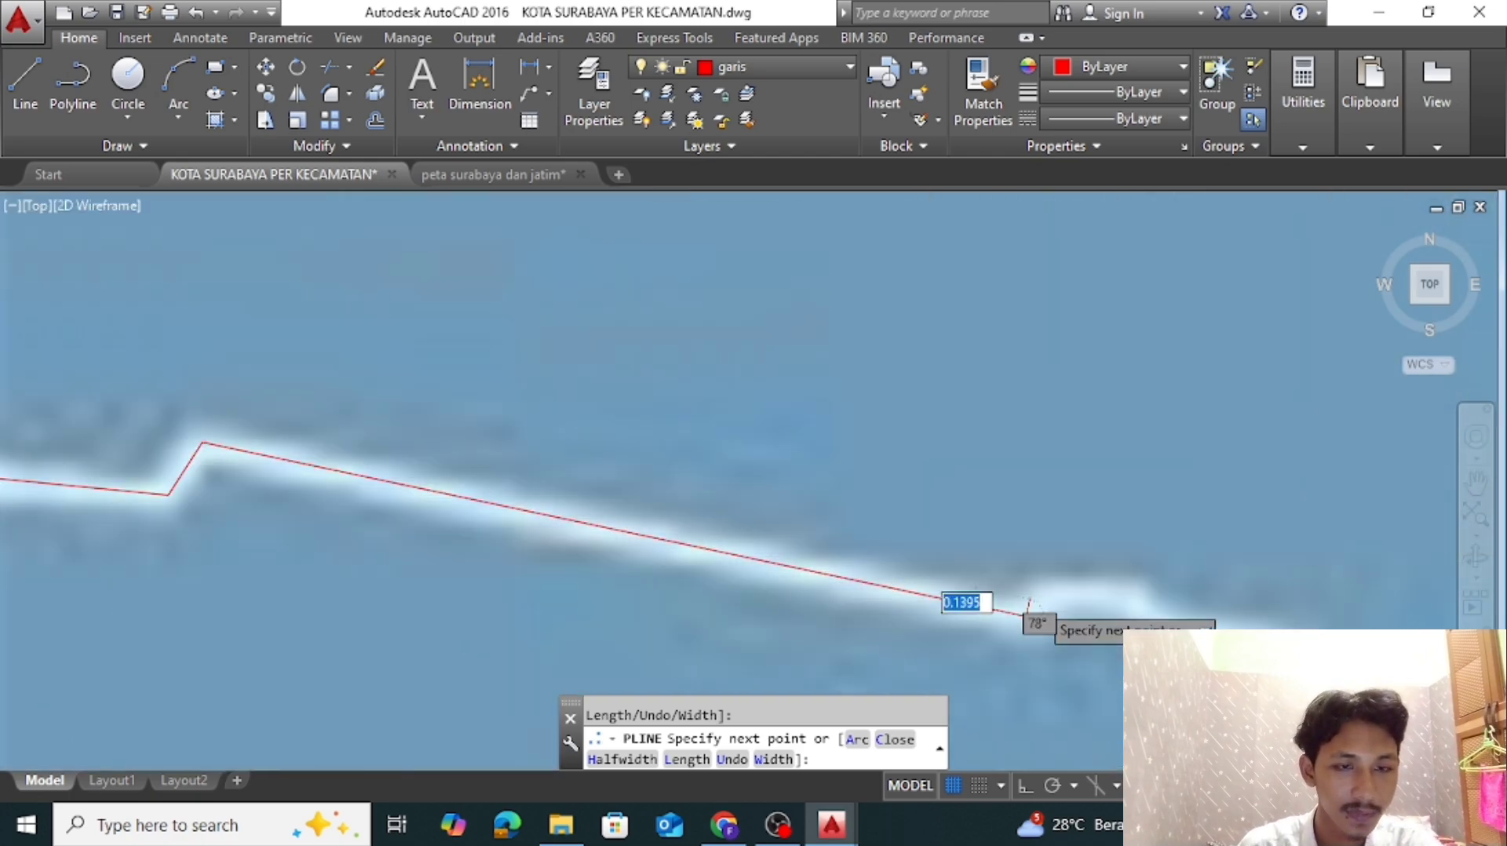
Trace over the small bump in Sambikerep's southern boundary and along the short ledge to the next drop
{"action": "scroll", "coordinate": [1024, 606], "scroll_direction": "up", "scroll_amount": 2}
{"action": "left_click", "coordinate": [1081, 595]}
{"action": "left_click", "coordinate": [1207, 601]}
{"action": "middle_click_drag", "start_coordinate": [1414, 657], "coordinate": [874, 518]}
{"action": "left_click", "coordinate": [725, 530]}
{"action": "left_click", "coordinate": [901, 548]}
{"action": "scroll", "coordinate": [906, 553], "scroll_direction": "down", "scroll_amount": 3}
{"action": "scroll", "coordinate": [917, 573], "scroll_direction": "up", "scroll_amount": 3}
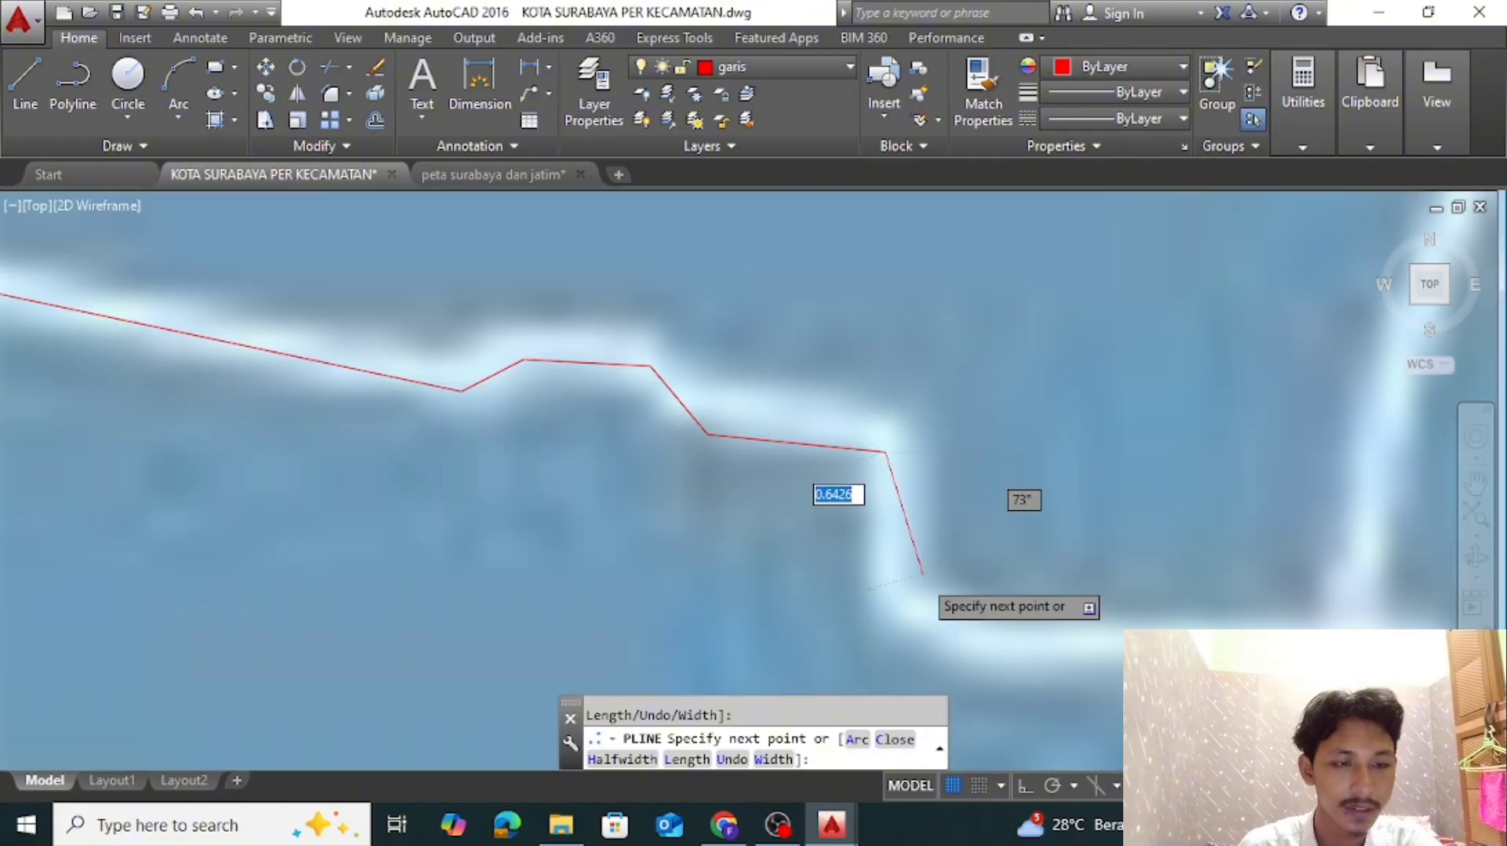
Trace down the drop and east along Sambikerep's southern boundary to the junction at its southeastern corner
{"action": "middle_click_drag", "start_coordinate": [924, 565], "coordinate": [972, 602]}
{"action": "left_click", "coordinate": [948, 628]}
{"action": "left_click", "coordinate": [1015, 665]}
{"action": "scroll", "coordinate": [1167, 620], "scroll_direction": "down", "scroll_amount": 10}
{"action": "middle_click_drag", "start_coordinate": [1168, 620], "coordinate": [856, 624]}
{"action": "scroll", "coordinate": [874, 630], "scroll_direction": "up", "scroll_amount": 8}
{"action": "left_click", "coordinate": [867, 623]}
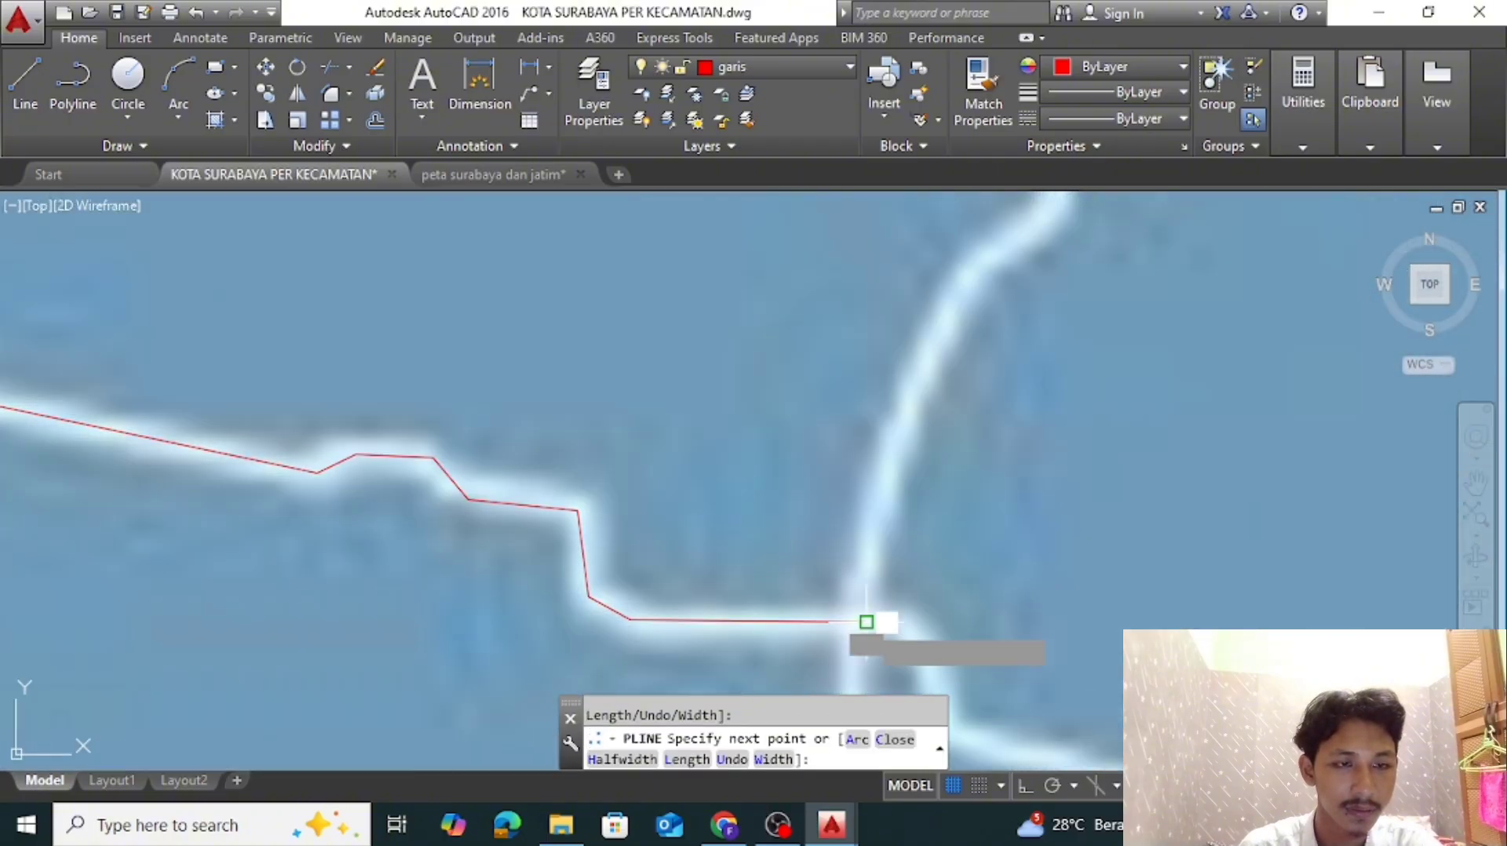
Trace Sambikerep's eastern boundary north from the southeastern junction, up the curve and around the first kink
{"action": "left_click", "coordinate": [889, 465]}
{"action": "middle_click_drag", "start_coordinate": [897, 410], "coordinate": [838, 579]}
{"action": "left_click", "coordinate": [911, 498]}
{"action": "left_click", "coordinate": [1002, 412]}
{"action": "left_click", "coordinate": [995, 358]}
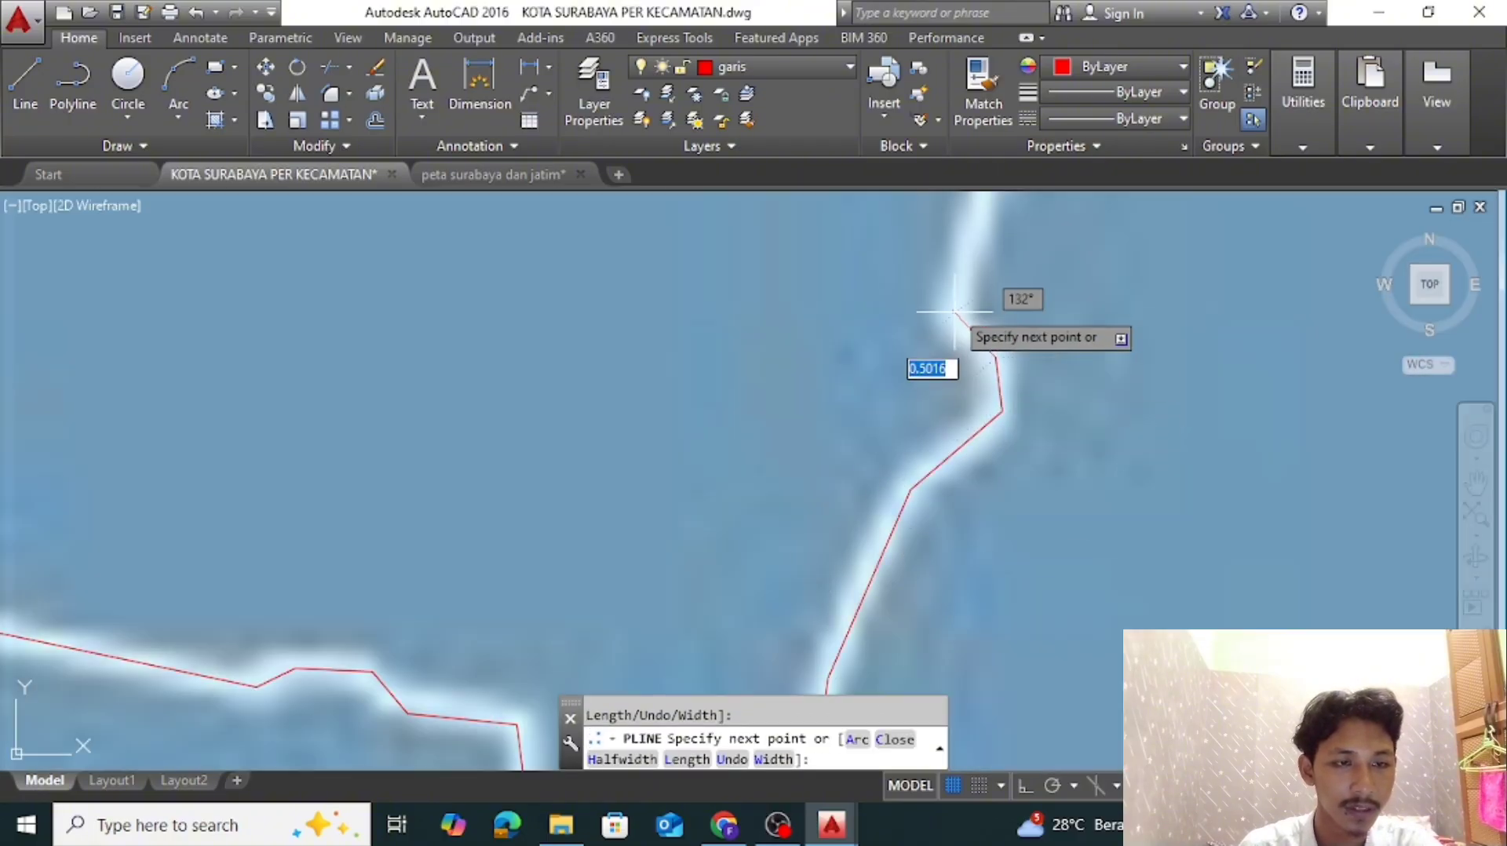
{"action": "left_click", "coordinate": [953, 312]}
Trace Sambikerep's eastern boundary north through the next bends to the short eastward turn
{"action": "middle_click_drag", "start_coordinate": [965, 222], "coordinate": [959, 555]}
{"action": "left_click", "coordinate": [992, 451]}
{"action": "left_click", "coordinate": [967, 364]}
{"action": "left_click", "coordinate": [962, 298]}
{"action": "left_click", "coordinate": [1036, 270]}
Trace Sambikerep's eastern boundary around the small corner and up the northeast diagonal to the boundary junction
{"action": "middle_click_drag", "start_coordinate": [1046, 284], "coordinate": [995, 559]}
{"action": "scroll", "coordinate": [995, 558], "scroll_direction": "up", "scroll_amount": 4}
{"action": "left_click", "coordinate": [974, 377]}
{"action": "left_click", "coordinate": [1124, 401]}
{"action": "scroll", "coordinate": [1157, 368], "scroll_direction": "down", "scroll_amount": 4}
{"action": "middle_click_drag", "start_coordinate": [1161, 363], "coordinate": [863, 684]}
{"action": "left_click", "coordinate": [1093, 489]}
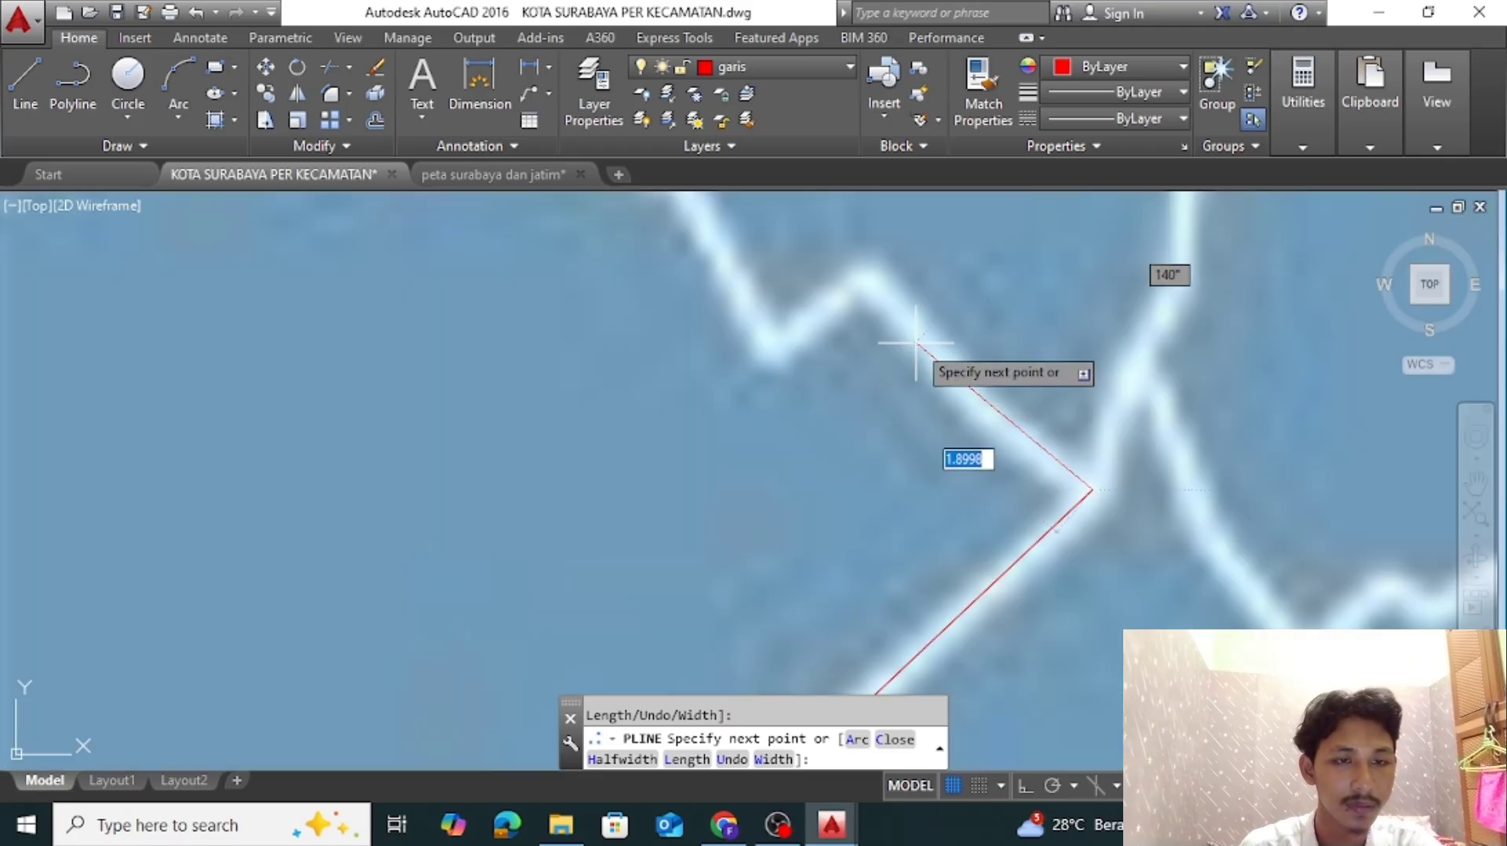
Trace Sambikerep's northern boundary northwest from the junction, over the small zigzag and up to the next kink
{"action": "left_click", "coordinate": [987, 406]}
{"action": "left_click", "coordinate": [870, 273]}
{"action": "left_click", "coordinate": [775, 350]}
{"action": "scroll", "coordinate": [769, 346], "scroll_direction": "down", "scroll_amount": 4}
{"action": "middle_click_drag", "start_coordinate": [768, 345], "coordinate": [942, 569]}
{"action": "scroll", "coordinate": [941, 569], "scroll_direction": "up", "scroll_amount": 4}
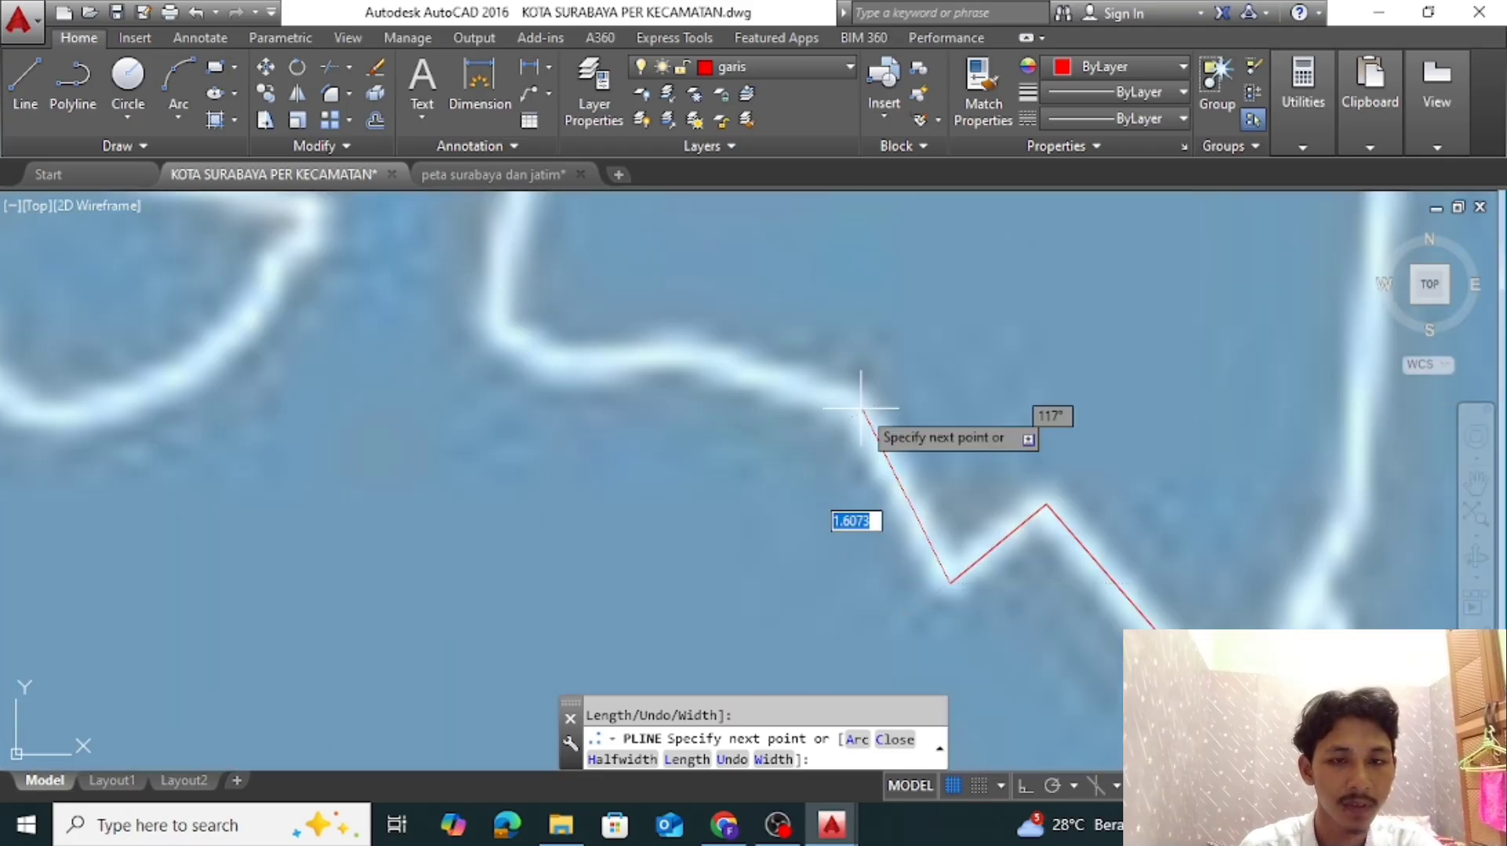
{"action": "left_click", "coordinate": [856, 403]}
Trace Sambikerep's northern boundary west along the shallow curve, around the corner and north to the upper bend
{"action": "left_click", "coordinate": [694, 348]}
{"action": "left_click", "coordinate": [576, 370]}
{"action": "left_click", "coordinate": [496, 329]}
{"action": "middle_click_drag", "start_coordinate": [495, 315], "coordinate": [606, 578]}
{"action": "scroll", "coordinate": [606, 578], "scroll_direction": "up", "scroll_amount": 2}
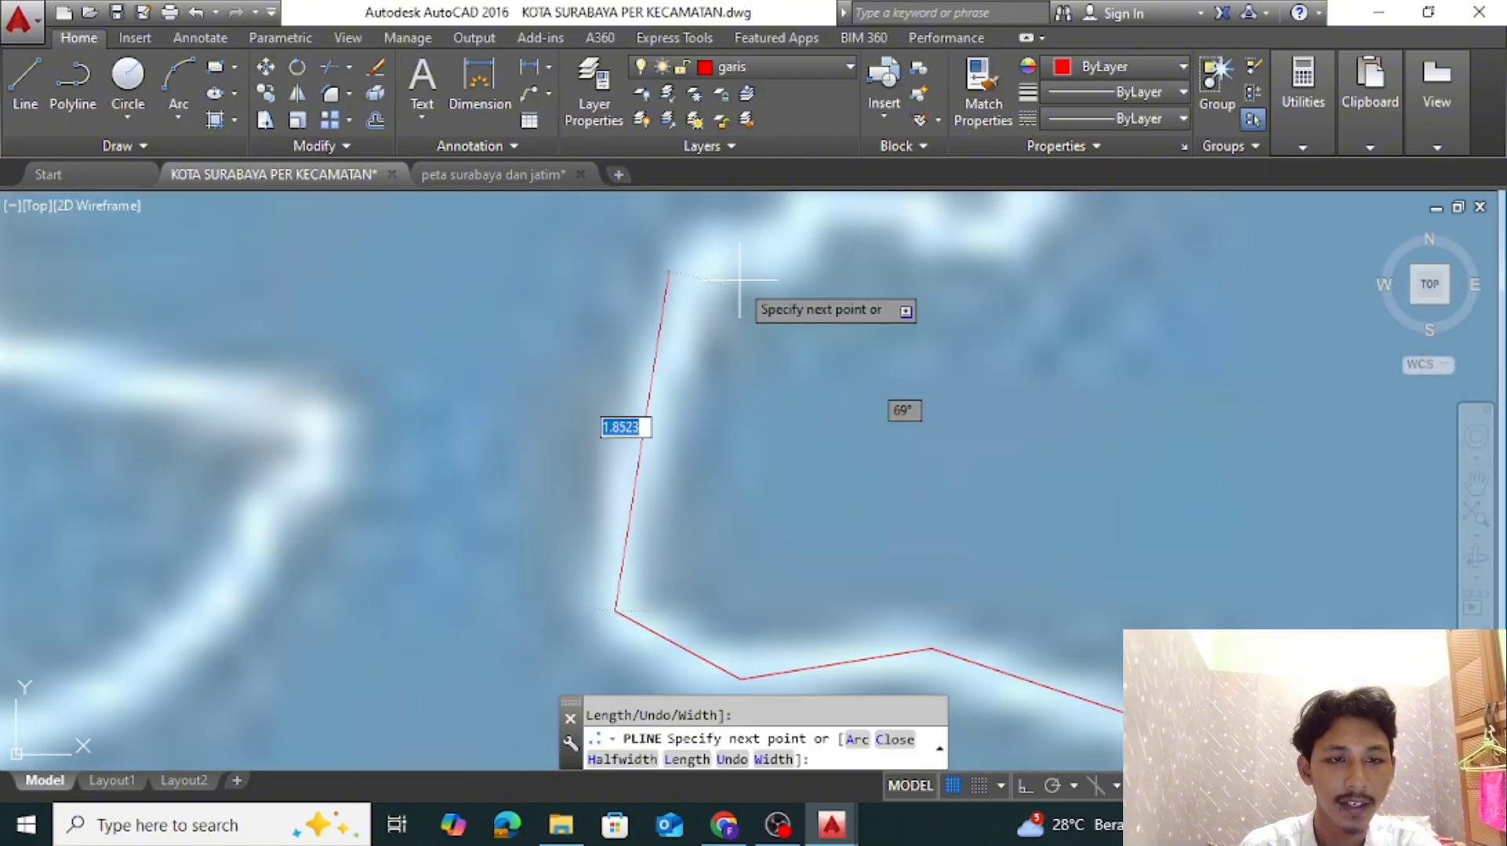
{"action": "left_click", "coordinate": [698, 247]}
Trace Sambikerep's boundary northeast through the short bumps and around the small eastward bulge
{"action": "scroll", "coordinate": [707, 257], "scroll_direction": "down", "scroll_amount": 3}
{"action": "middle_click_drag", "start_coordinate": [681, 312], "coordinate": [678, 496]}
{"action": "scroll", "coordinate": [678, 496], "scroll_direction": "up", "scroll_amount": 4}
{"action": "left_click", "coordinate": [803, 339]}
{"action": "left_click", "coordinate": [817, 309]}
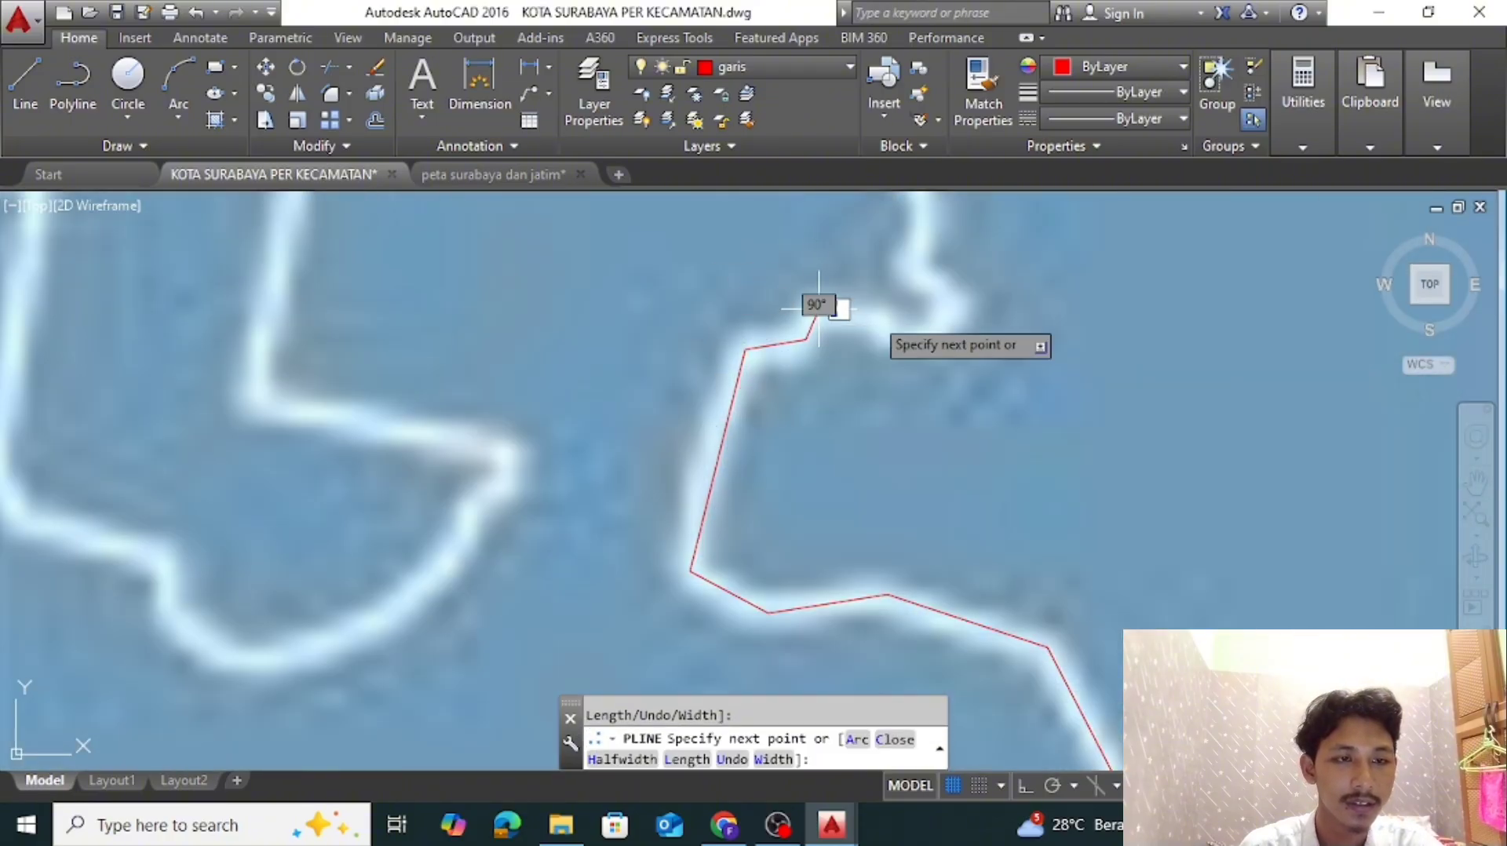
{"action": "scroll", "coordinate": [872, 318], "scroll_direction": "up", "scroll_amount": 2}
{"action": "left_click", "coordinate": [874, 320]}
{"action": "left_click", "coordinate": [913, 348]}
{"action": "left_click", "coordinate": [970, 346]}
{"action": "left_click", "coordinate": [1005, 296]}
{"action": "left_click", "coordinate": [929, 232]}
Trace the wavy stretch of Sambikerep's boundary north toward the rounded top of the projection
{"action": "middle_click_drag", "start_coordinate": [929, 234], "coordinate": [916, 473]}
{"action": "scroll", "coordinate": [916, 473], "scroll_direction": "down", "scroll_amount": 2}
{"action": "scroll", "coordinate": [930, 514], "scroll_direction": "up", "scroll_amount": 2}
{"action": "left_click", "coordinate": [934, 326]}
{"action": "left_click", "coordinate": [900, 253]}
{"action": "middle_click_drag", "start_coordinate": [900, 253], "coordinate": [901, 550]}
{"action": "left_click", "coordinate": [956, 451]}
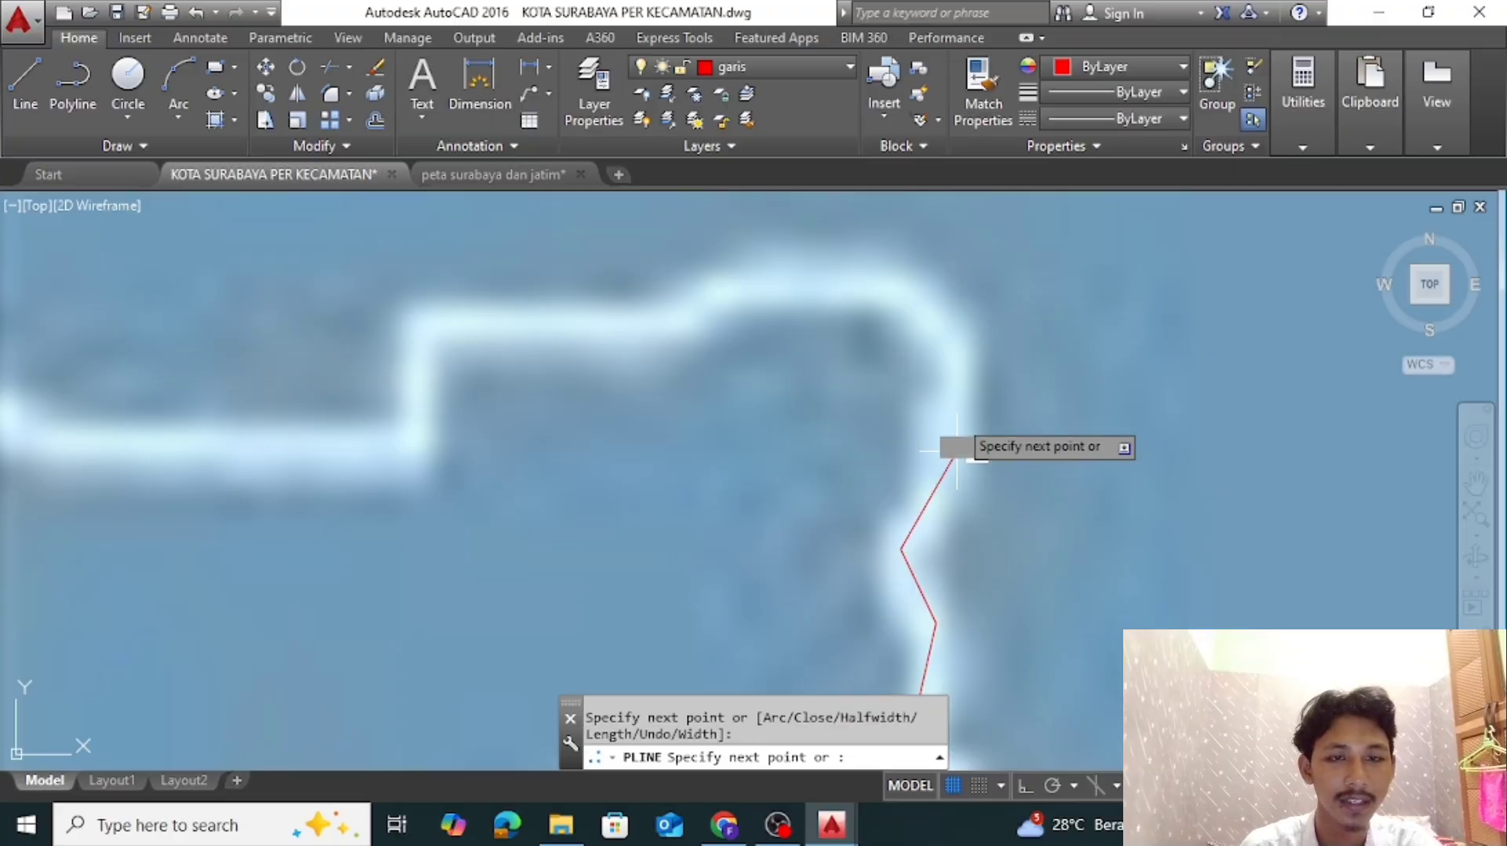
Trace the rounded top of Sambikerep's northern projection westward and down the short vertical step
{"action": "left_click", "coordinate": [956, 344]}
{"action": "left_click", "coordinate": [895, 293]}
{"action": "left_click", "coordinate": [763, 277]}
{"action": "left_click", "coordinate": [661, 328]}
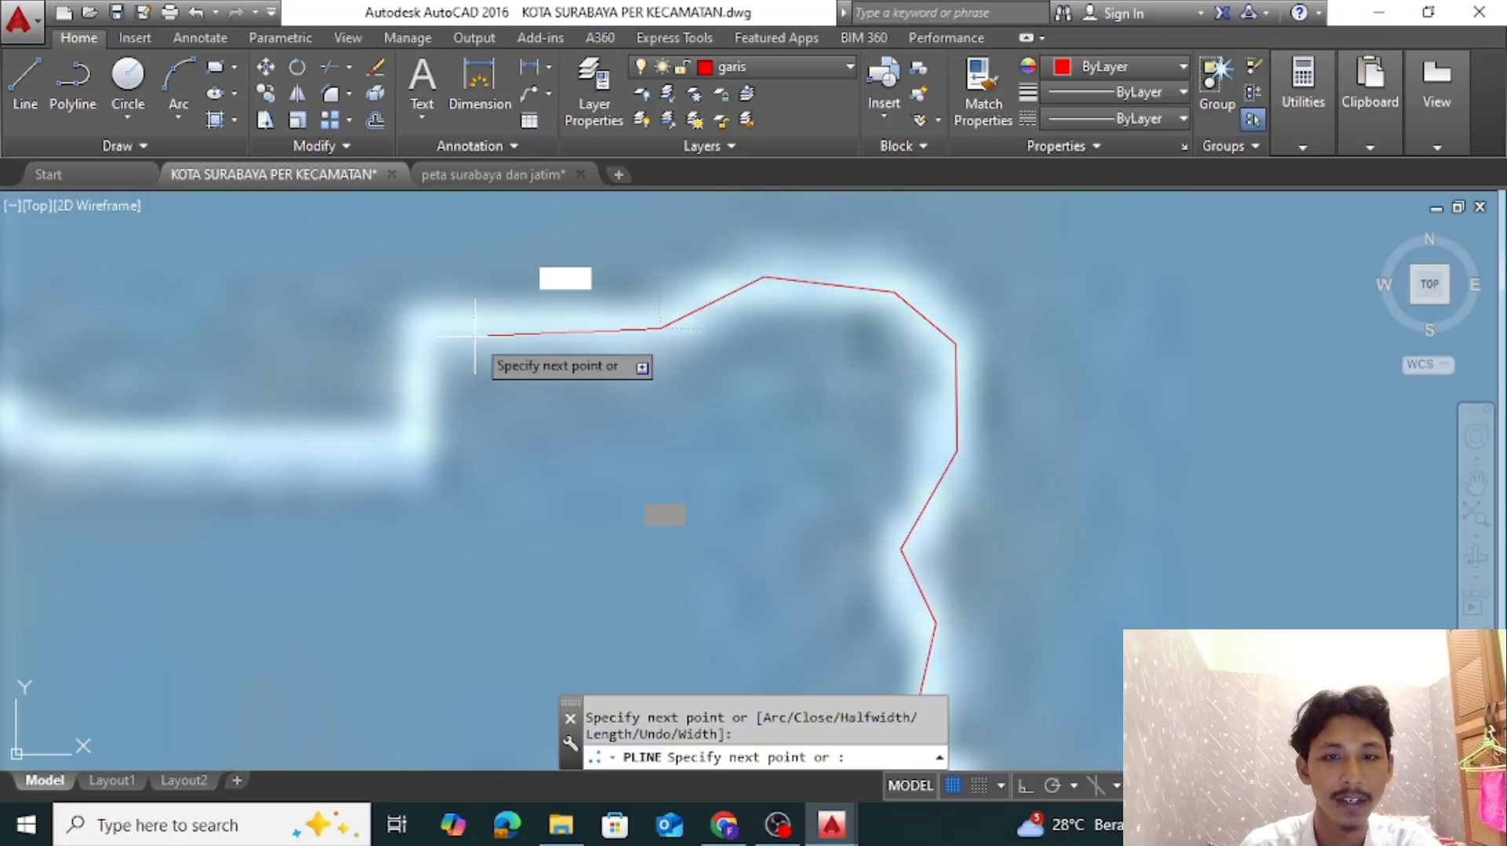
{"action": "left_click", "coordinate": [425, 320]}
{"action": "left_click", "coordinate": [415, 453]}
Trace west and south down the projection's inner edge, correct the misplaced lower corner, and continue east to the pointed tip
{"action": "scroll", "coordinate": [415, 453], "scroll_direction": "down", "scroll_amount": 3}
{"action": "middle_click_drag", "start_coordinate": [123, 450], "coordinate": [962, 423]}
{"action": "left_click", "coordinate": [984, 402]}
{"action": "middle_click_drag", "start_coordinate": [958, 575], "coordinate": [985, 326]}
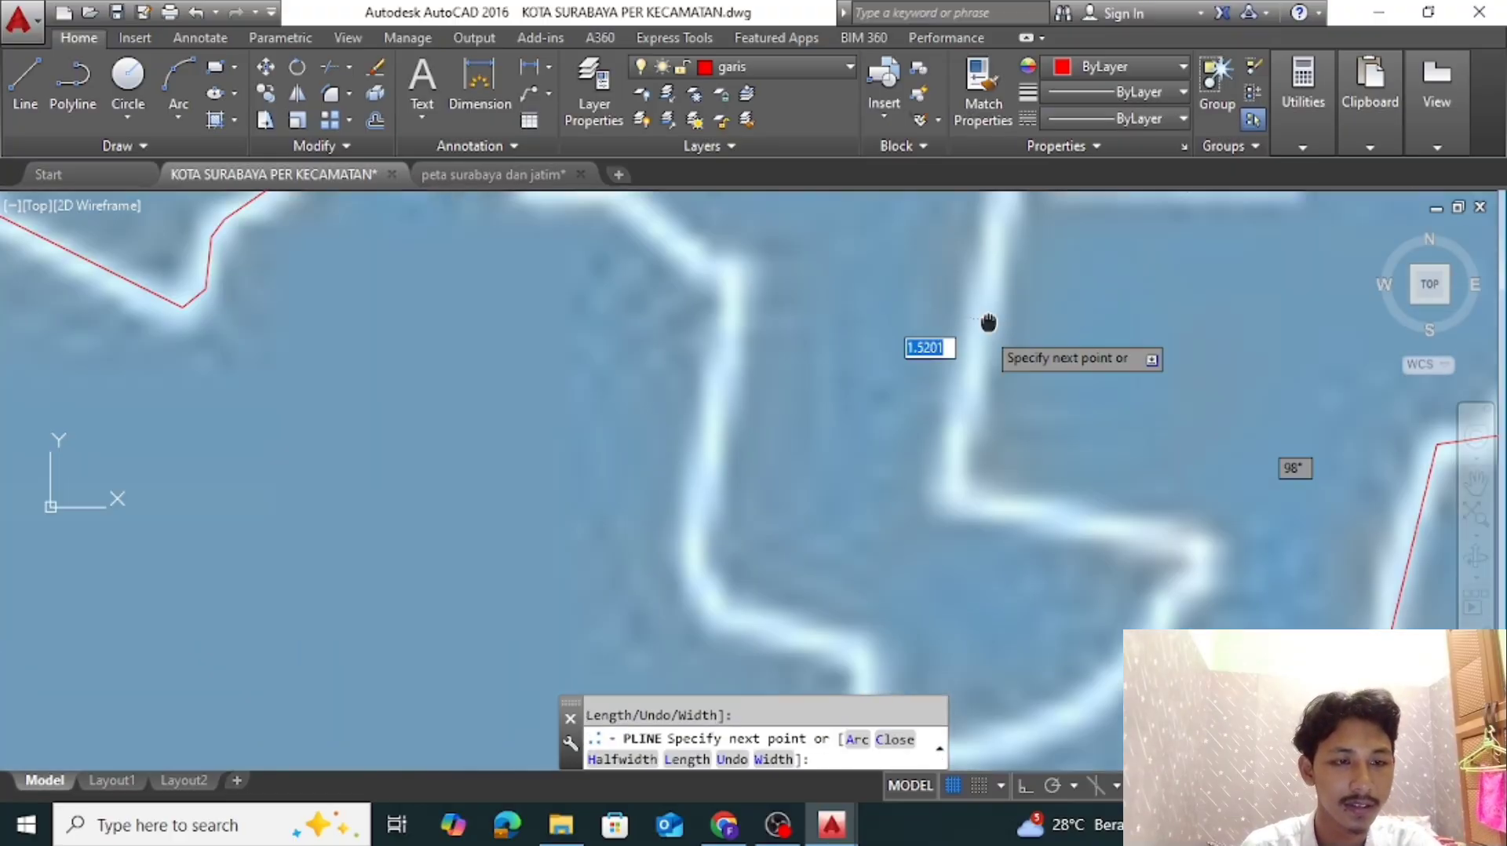
{"action": "left_click", "coordinate": [978, 338]}
{"action": "left_click", "coordinate": [955, 490]}
{"action": "scroll", "coordinate": [985, 482], "scroll_direction": "up", "scroll_amount": 2}
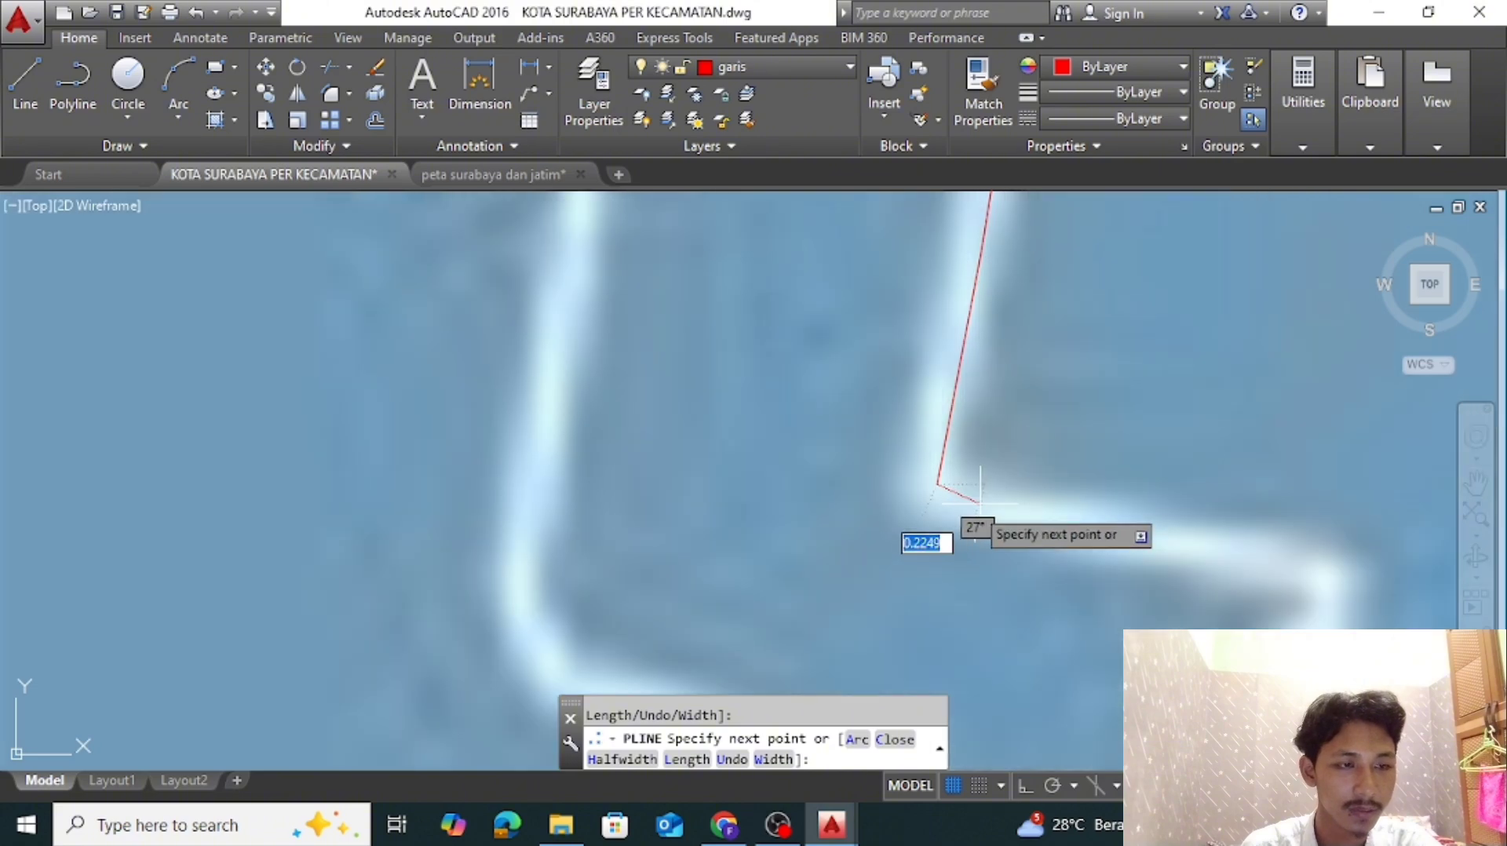
{"action": "key", "text": "ctrl+z"}
{"action": "left_click", "coordinate": [941, 502]}
{"action": "left_click", "coordinate": [1338, 565]}
Trace Sambikerep's boundary around the pointed tip and down the curved edge to the southwest
{"action": "middle_click_drag", "start_coordinate": [1343, 596], "coordinate": [1273, 373]}
{"action": "left_click", "coordinate": [1261, 405]}
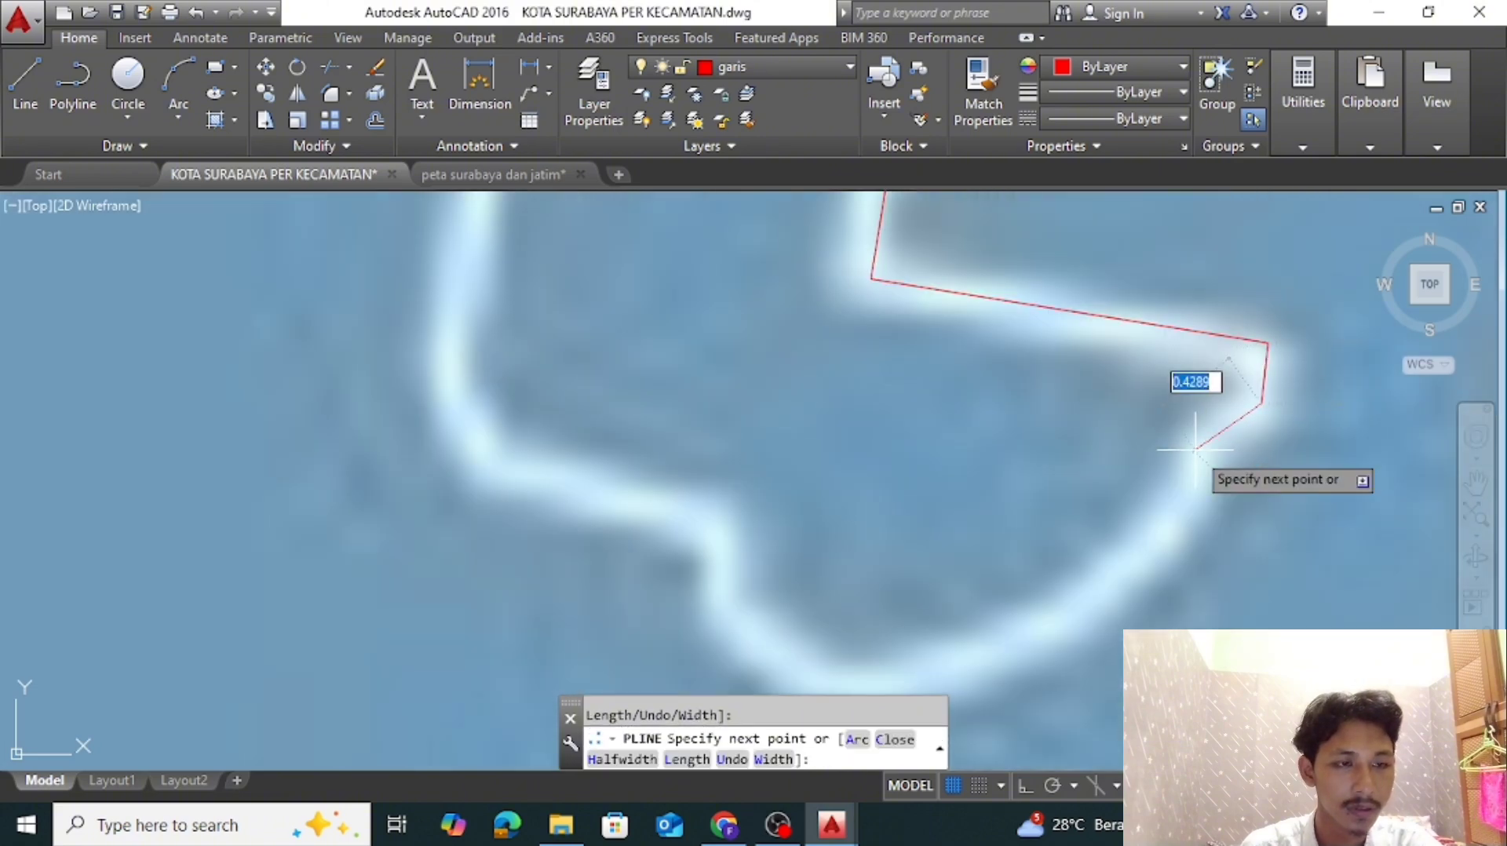
{"action": "left_click", "coordinate": [1195, 450]}
{"action": "left_click", "coordinate": [1182, 518]}
{"action": "middle_click_drag", "start_coordinate": [1033, 627], "coordinate": [1130, 464]}
{"action": "left_click", "coordinate": [1061, 501]}
{"action": "left_click", "coordinate": [926, 517]}
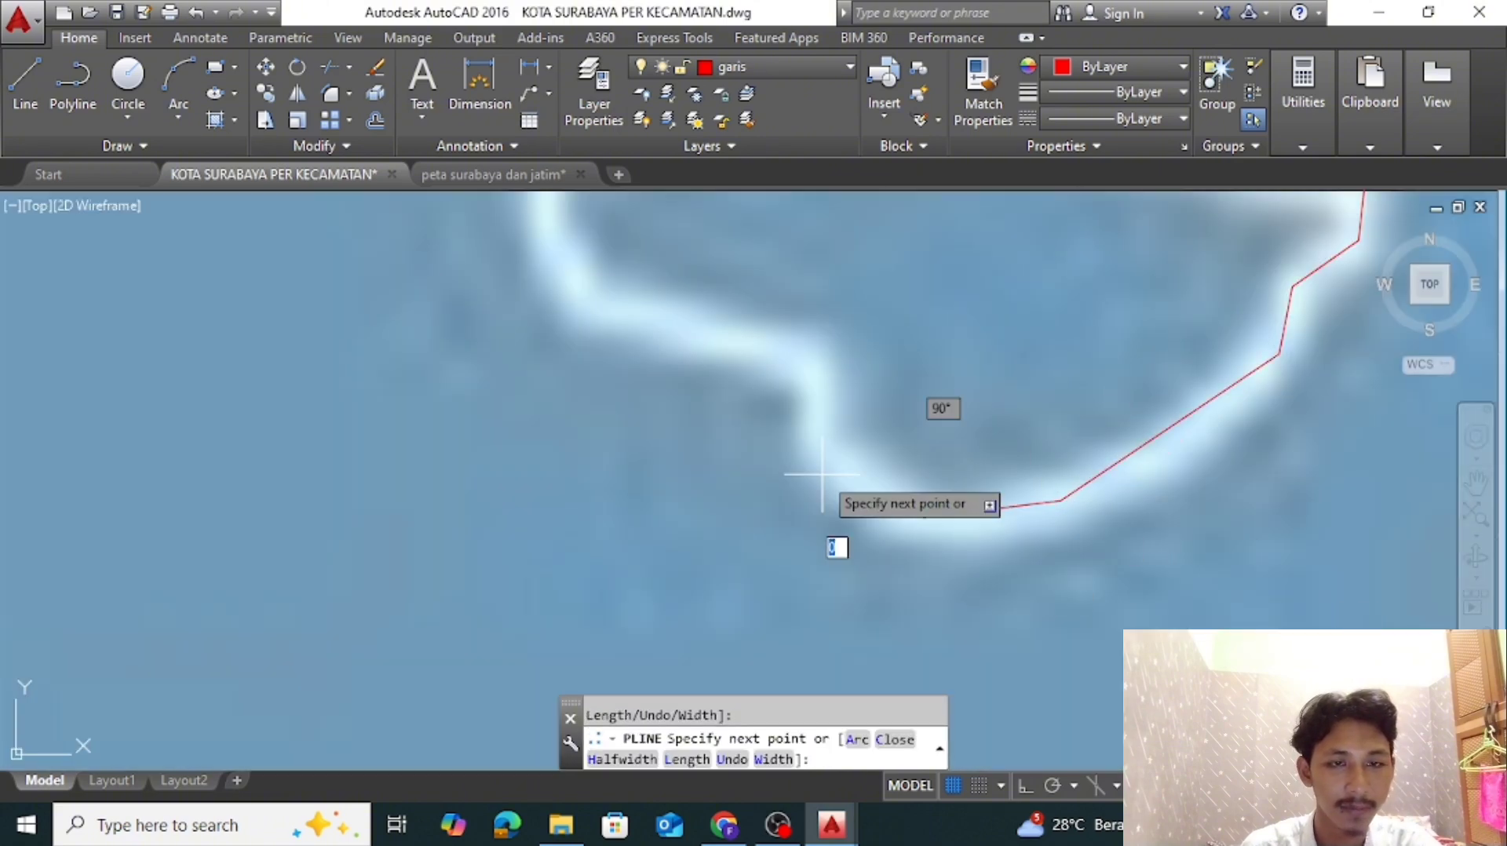
Trace Sambikerep's boundary northwest from the curve's low end, up the short step and west to the next corner
{"action": "left_click", "coordinate": [820, 446]}
{"action": "left_click", "coordinate": [814, 355]}
{"action": "left_click", "coordinate": [736, 333]}
{"action": "left_click", "coordinate": [598, 311]}
Trace Sambikerep's boundary north and northwest to Benowo's southeastern junction, finish the polyline and save the drawing
{"action": "middle_click_drag", "start_coordinate": [601, 279], "coordinate": [720, 629]}
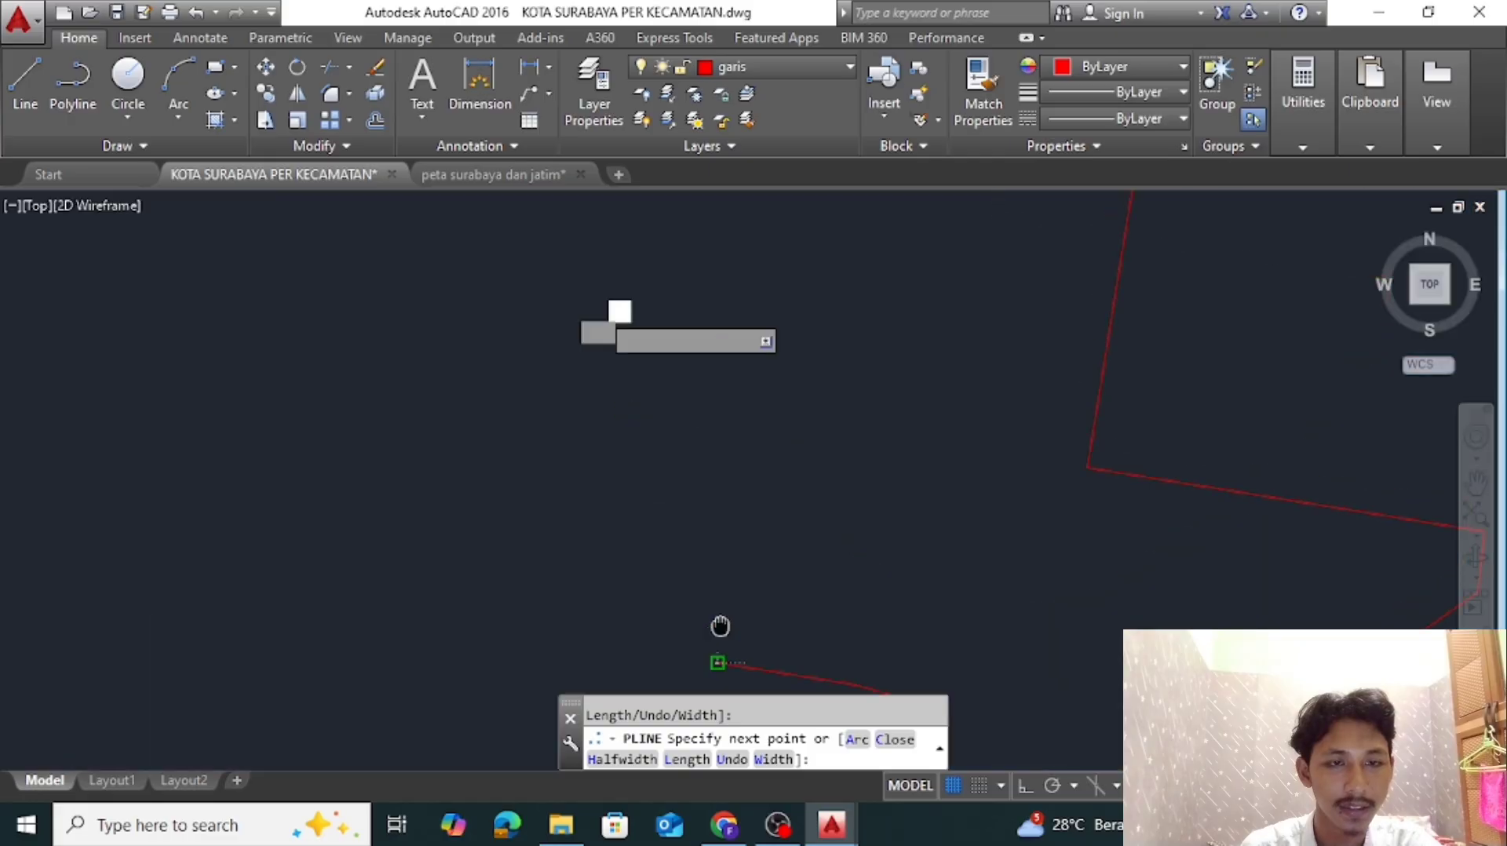
{"action": "left_click", "coordinate": [663, 573]}
{"action": "left_click", "coordinate": [675, 399]}
{"action": "middle_click_drag", "start_coordinate": [674, 399], "coordinate": [999, 562]}
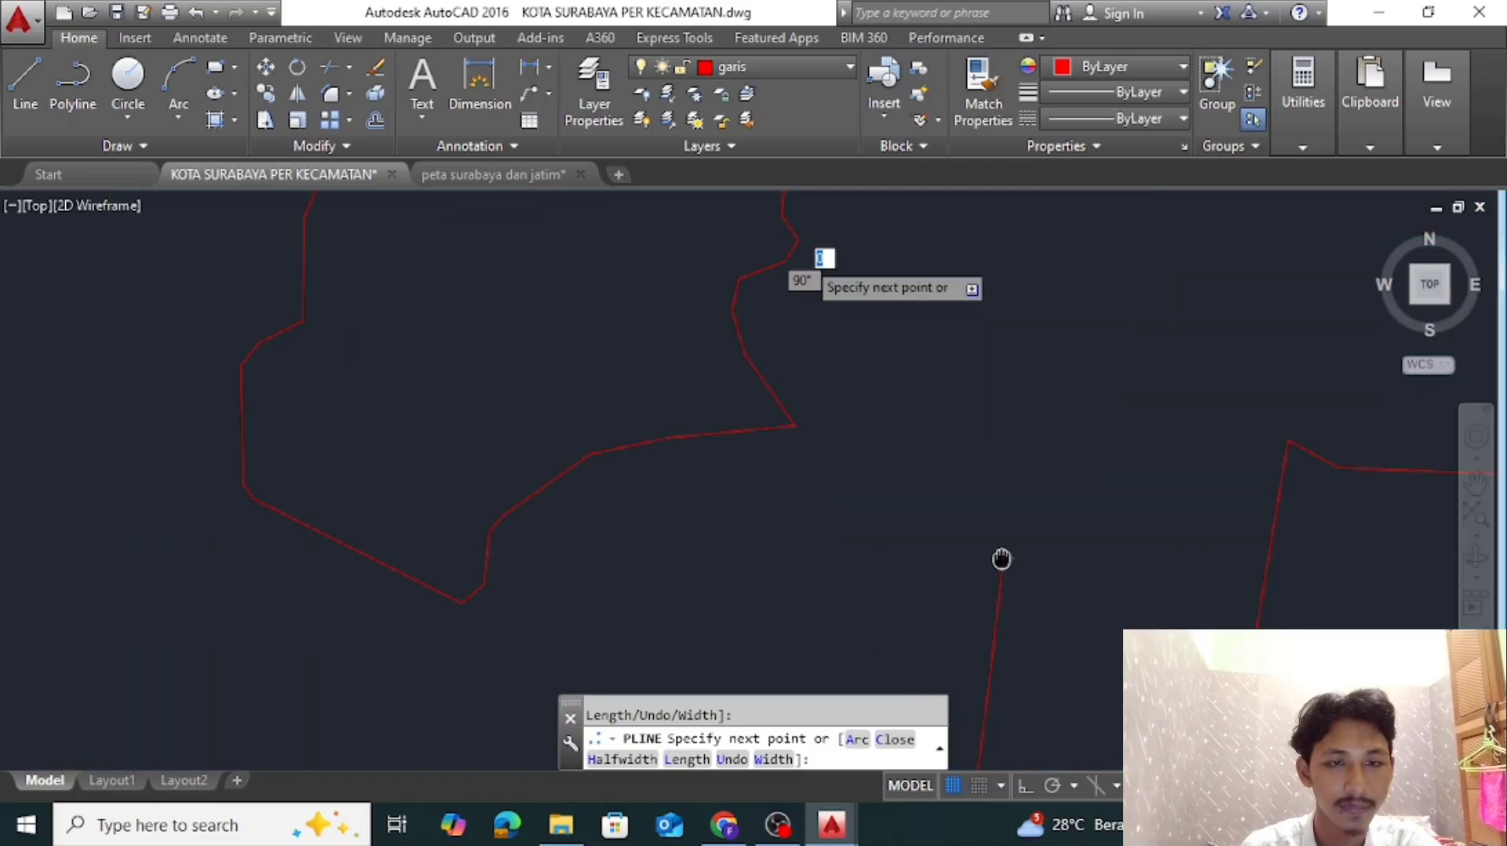
{"action": "left_click", "coordinate": [840, 445]}
{"action": "left_click", "coordinate": [690, 438]}
{"action": "left_click", "coordinate": [671, 350]}
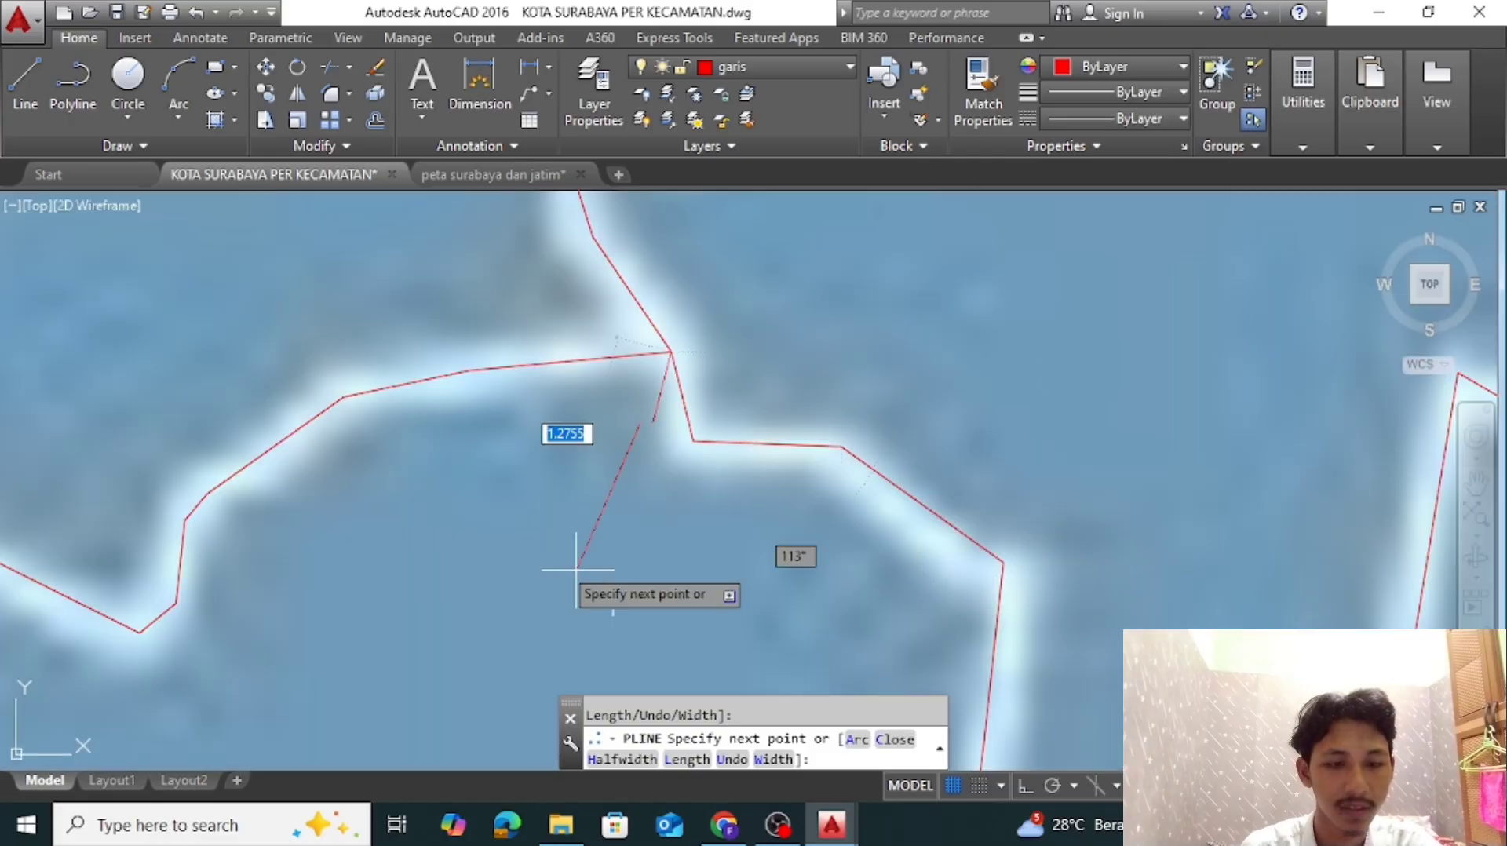
{"action": "key", "text": "Return"}
{"action": "scroll", "coordinate": [629, 562], "scroll_direction": "down", "scroll_amount": 4}
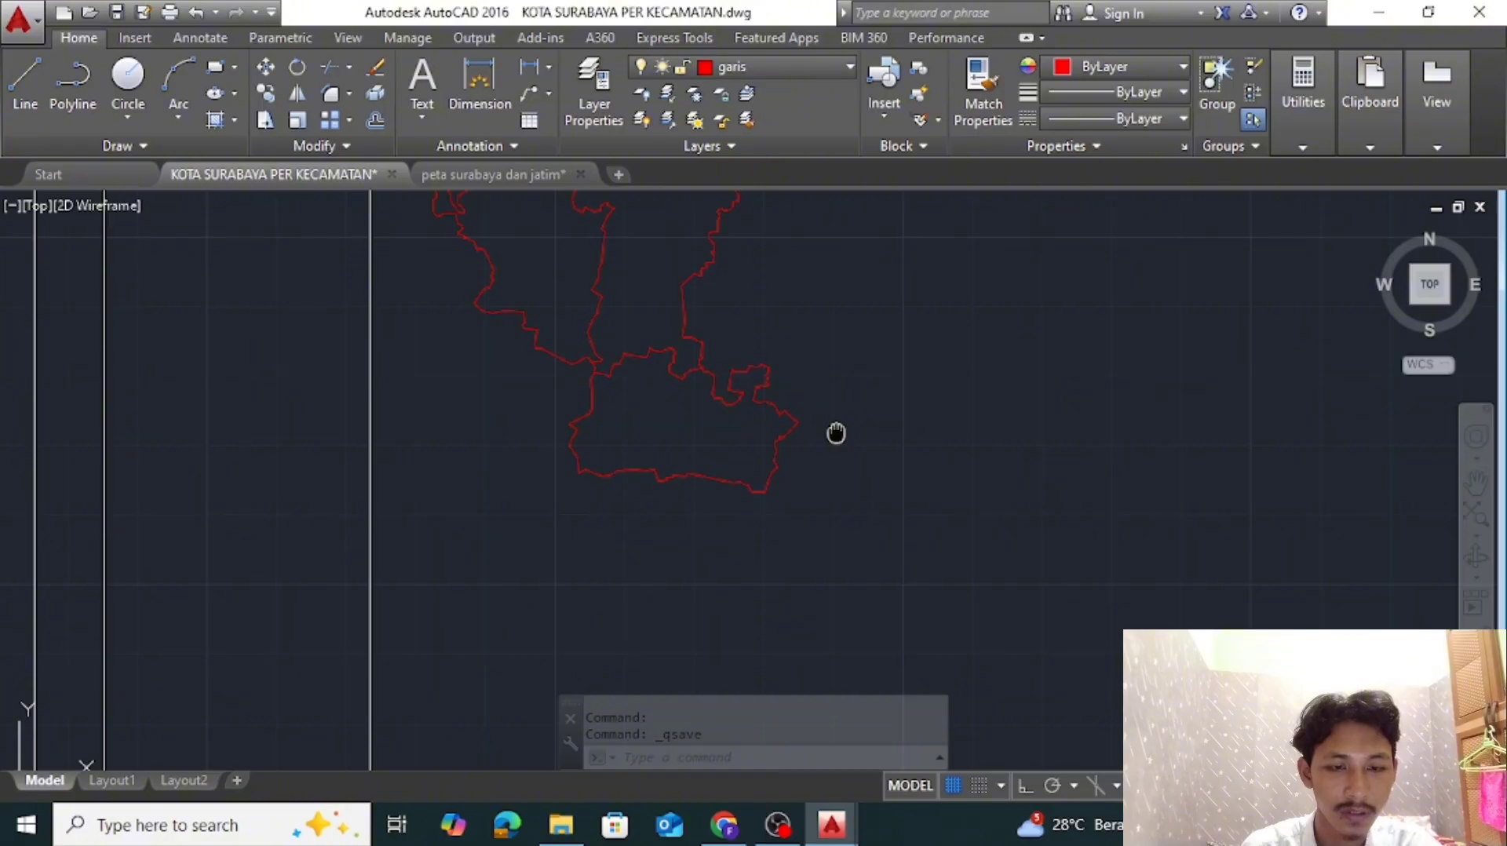
Start Lakarsantri's boundary polyline at Sambikerep's southwestern corner and trace the first western edge segments southward
{"action": "middle_click_drag", "start_coordinate": [835, 434], "coordinate": [832, 568]}
{"action": "left_click", "coordinate": [73, 84]}
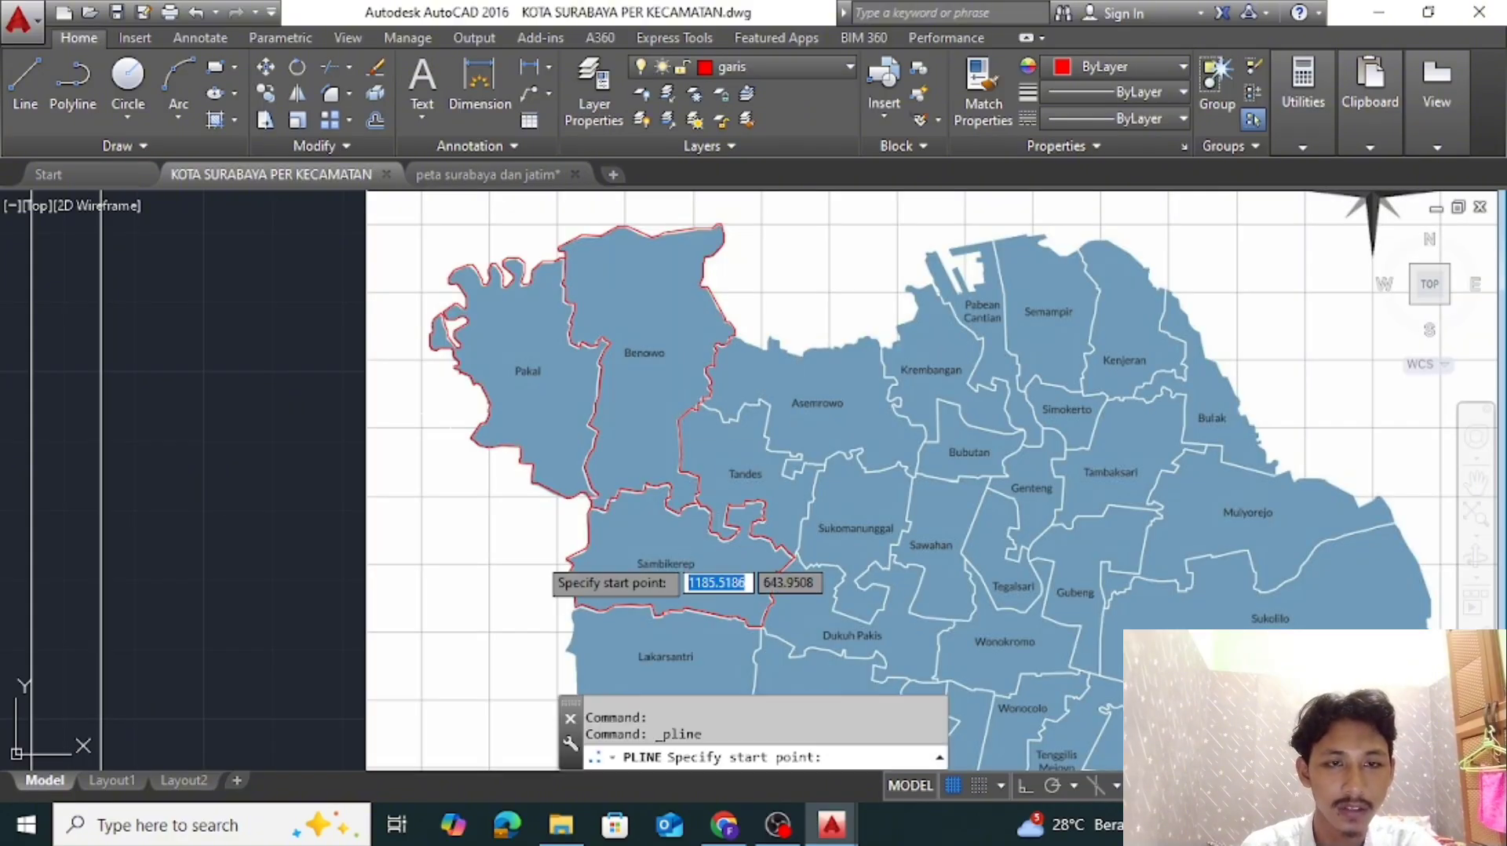
{"action": "scroll", "coordinate": [567, 631], "scroll_direction": "up", "scroll_amount": 10}
{"action": "left_click", "coordinate": [690, 262]}
{"action": "left_click", "coordinate": [622, 319]}
{"action": "left_click", "coordinate": [680, 505]}
Trace Lakarsantri's western edge south along the curve and around the pointed spur
{"action": "middle_click_drag", "start_coordinate": [670, 604], "coordinate": [725, 318]}
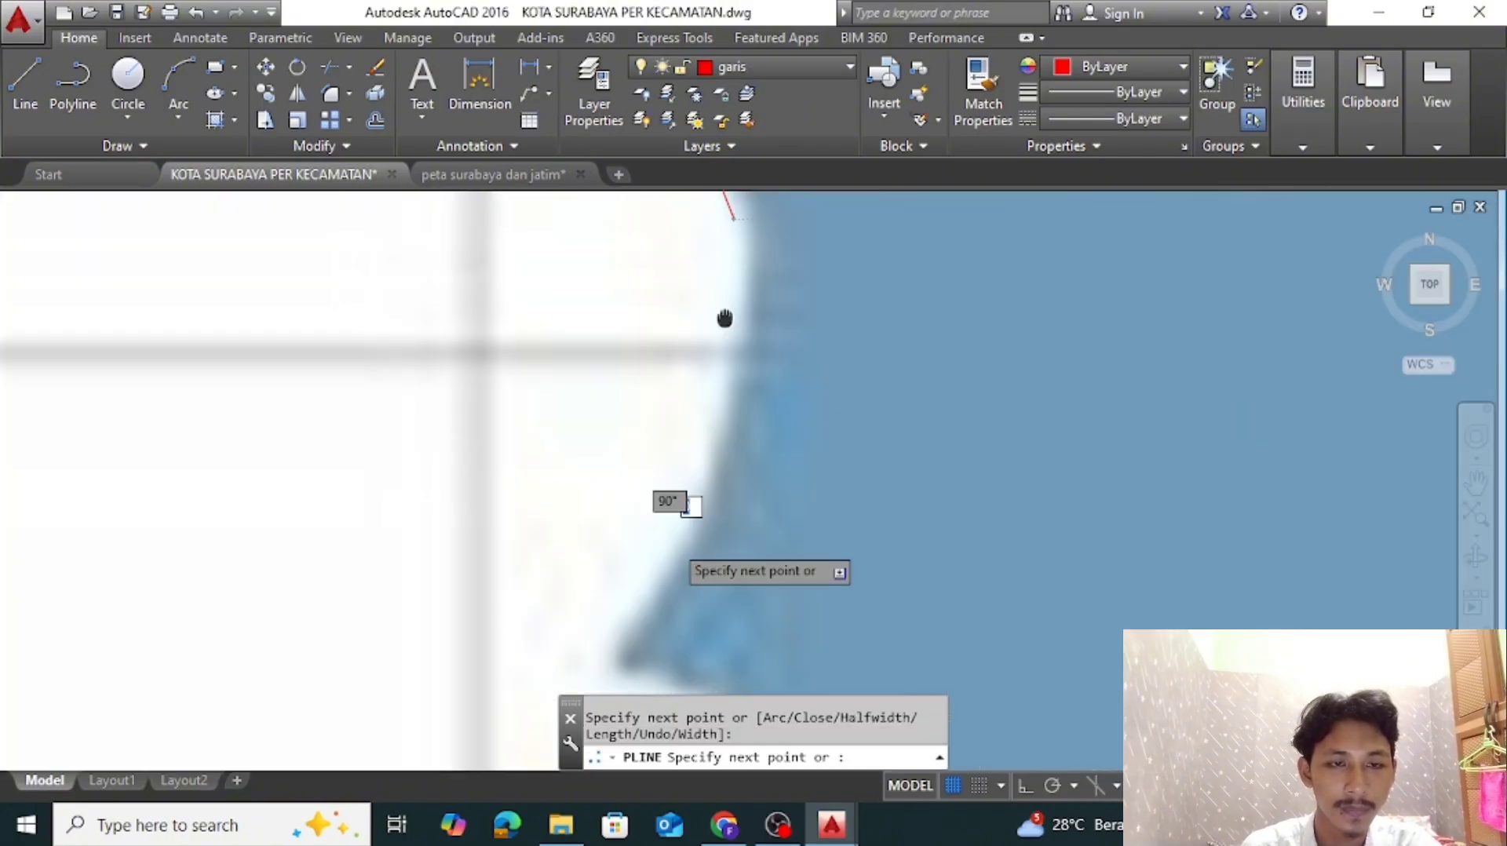
{"action": "scroll", "coordinate": [730, 334], "scroll_direction": "down", "scroll_amount": 2}
{"action": "left_click", "coordinate": [709, 441]}
{"action": "scroll", "coordinate": [710, 441], "scroll_direction": "up", "scroll_amount": 2}
{"action": "middle_click_drag", "start_coordinate": [709, 441], "coordinate": [966, 372]}
{"action": "left_click", "coordinate": [861, 522]}
{"action": "left_click", "coordinate": [1024, 611]}
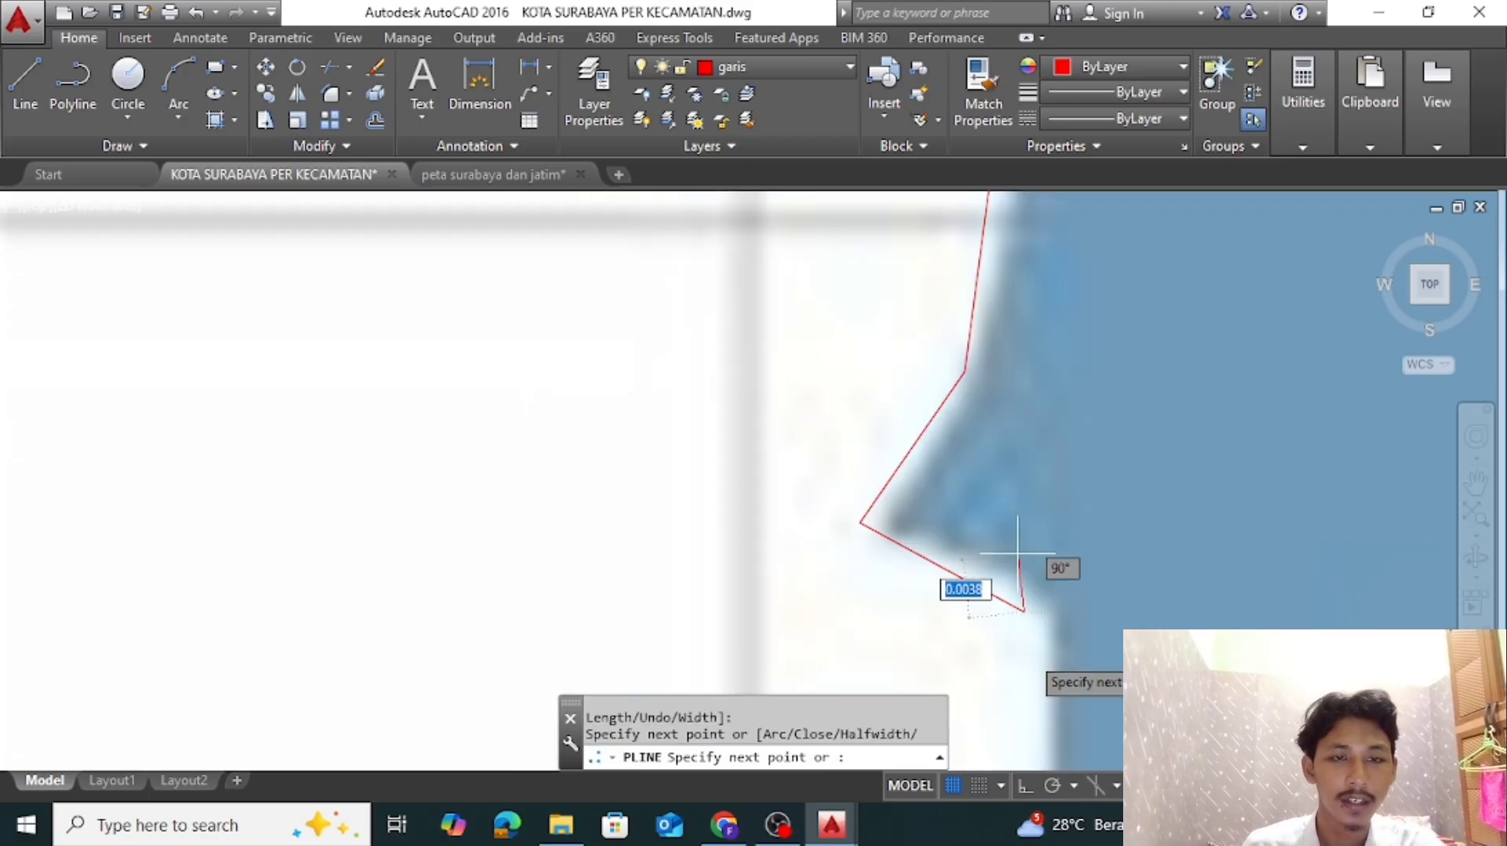
Trace Lakarsantri's western edge south to the southwestern corner and around the small dip beside it
{"action": "scroll", "coordinate": [1030, 655], "scroll_direction": "down", "scroll_amount": 4}
{"action": "middle_click_drag", "start_coordinate": [1029, 655], "coordinate": [678, 352]}
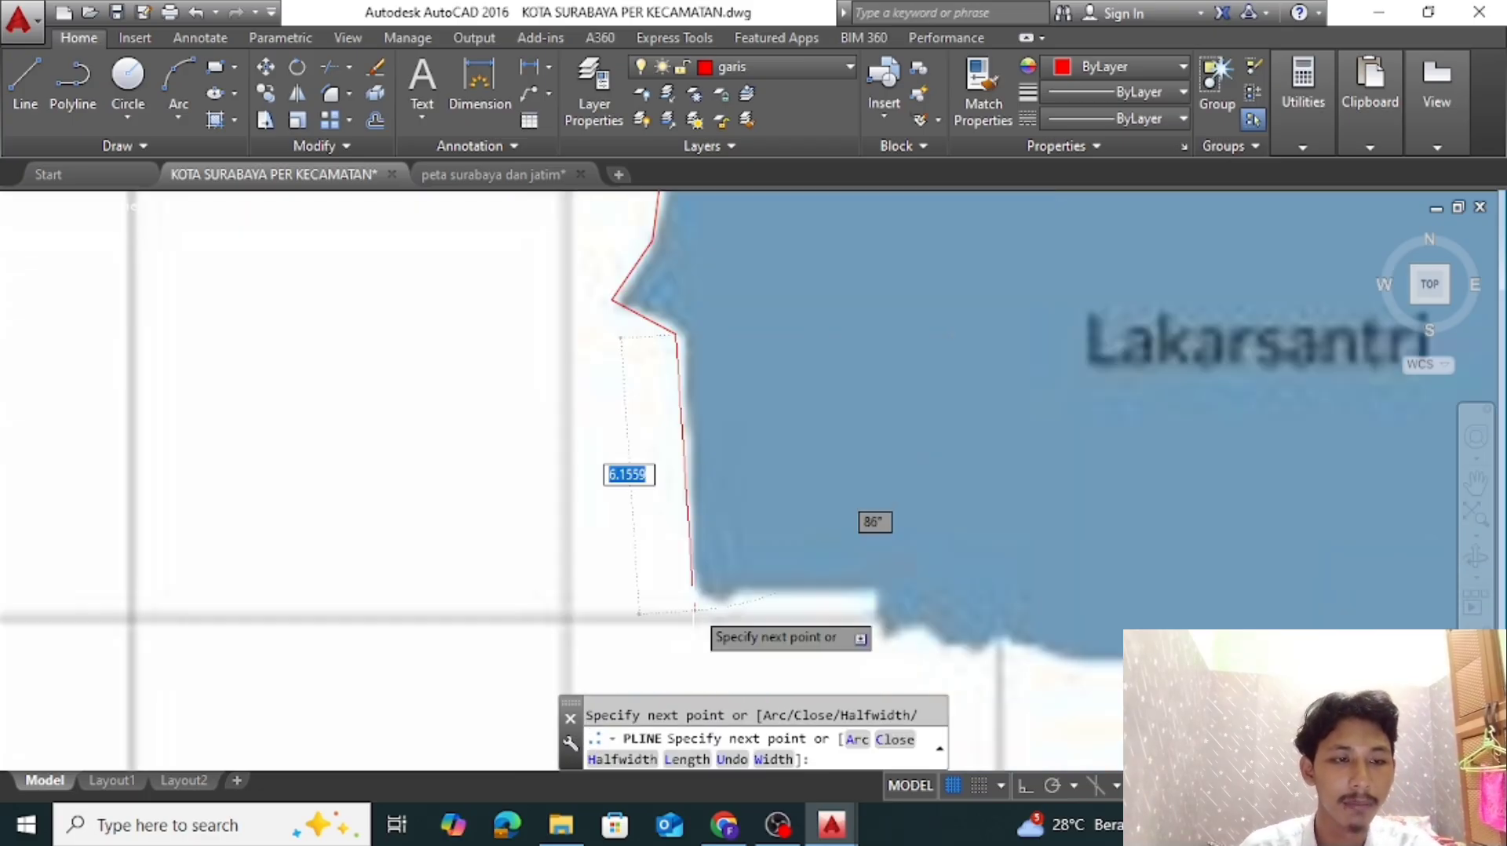
{"action": "scroll", "coordinate": [694, 610], "scroll_direction": "up", "scroll_amount": 4}
{"action": "middle_click_drag", "start_coordinate": [695, 610], "coordinate": [442, 451]}
{"action": "left_click", "coordinate": [428, 410]}
{"action": "left_click", "coordinate": [516, 450]}
{"action": "left_click", "coordinate": [563, 401]}
Trace Lakarsantri's southern edge east along the flat stretch, down the step and through the small zigzags
{"action": "left_click", "coordinate": [907, 401]}
{"action": "left_click", "coordinate": [922, 538]}
{"action": "left_click", "coordinate": [1001, 496]}
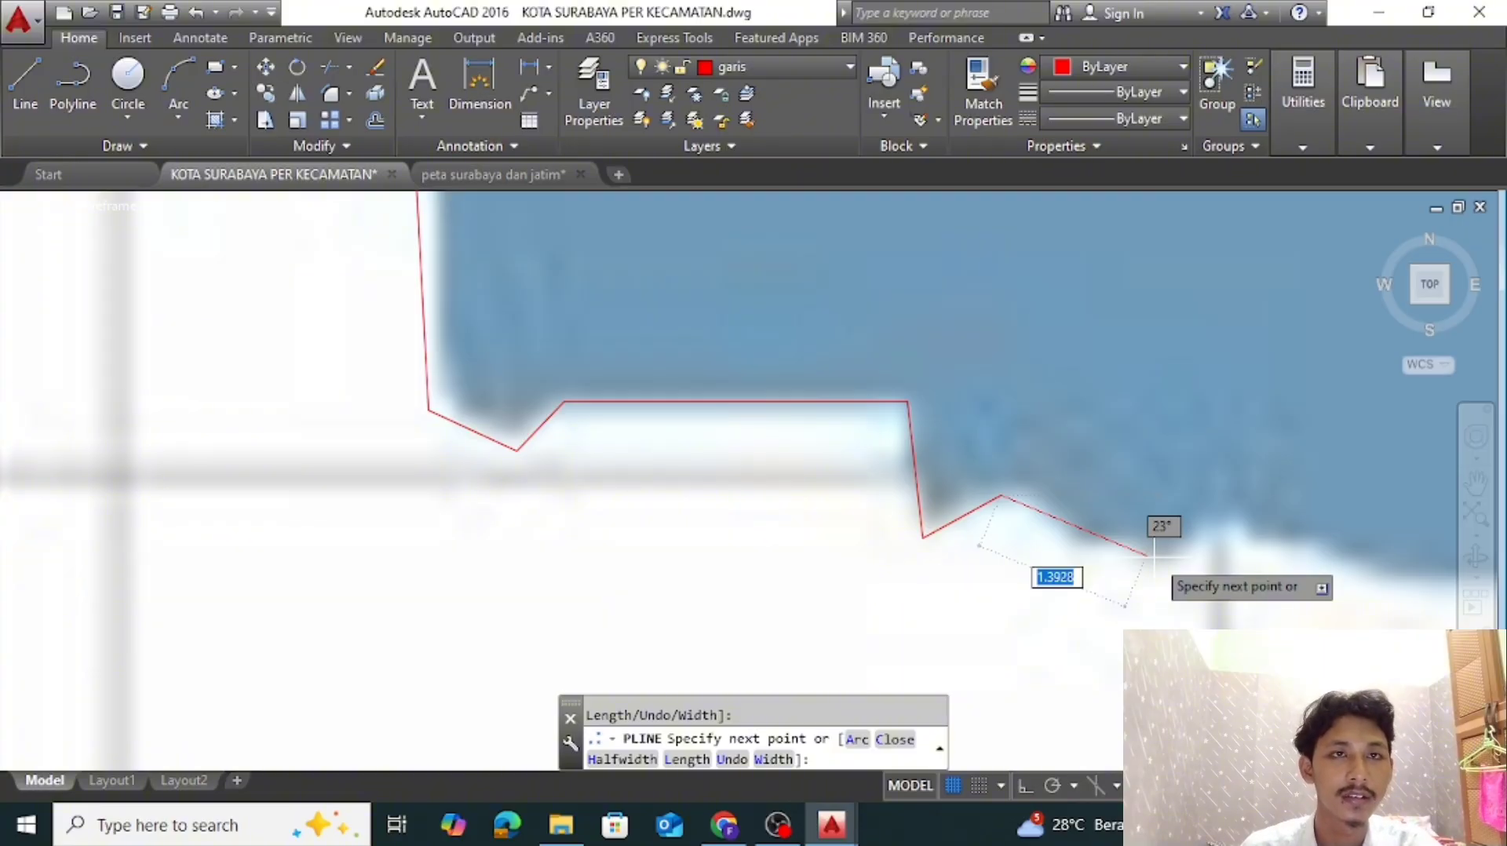
{"action": "left_click", "coordinate": [1163, 569]}
{"action": "left_click", "coordinate": [1236, 523]}
{"action": "left_click", "coordinate": [1365, 586]}
Trace Lakarsantri's southern edge east to the next corner, south down the drop and southeast along the short slope
{"action": "scroll", "coordinate": [1366, 586], "scroll_direction": "down", "scroll_amount": 2}
{"action": "middle_click_drag", "start_coordinate": [1366, 586], "coordinate": [878, 349]}
{"action": "left_click", "coordinate": [1089, 362]}
{"action": "left_click", "coordinate": [1050, 543]}
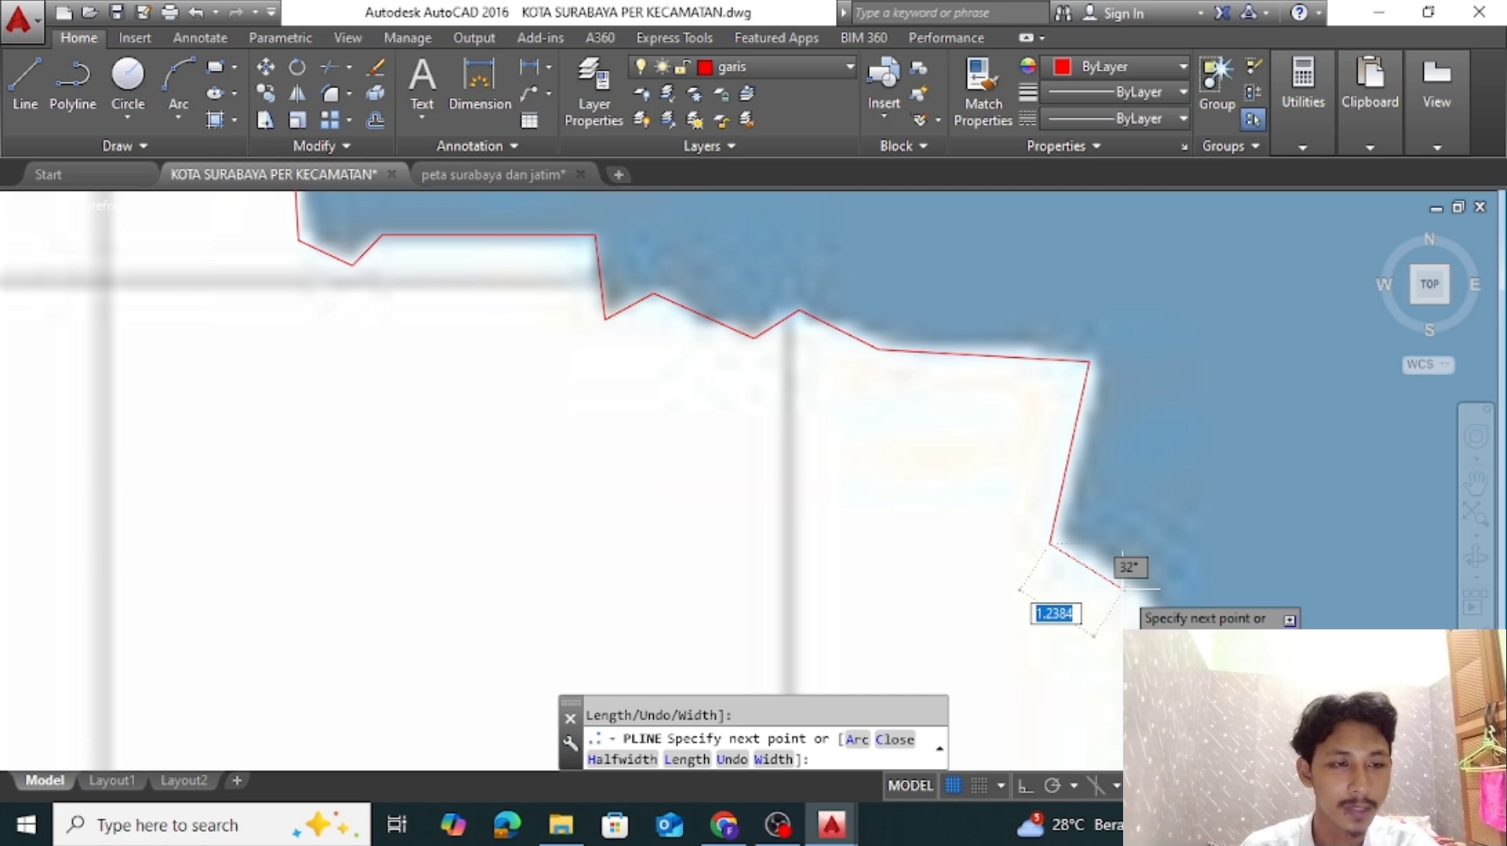
{"action": "left_click", "coordinate": [1146, 603]}
Trace Lakarsantri's boundary south to the next corner, around the short eastward ledge and on to the southeast
{"action": "middle_click_drag", "start_coordinate": [1146, 706], "coordinate": [848, 206]}
{"action": "scroll", "coordinate": [848, 353], "scroll_direction": "up", "scroll_amount": 2}
{"action": "left_click", "coordinate": [791, 310]}
{"action": "left_click", "coordinate": [981, 315]}
{"action": "left_click", "coordinate": [1002, 327]}
{"action": "left_click", "coordinate": [962, 457]}
{"action": "left_click", "coordinate": [1164, 556]}
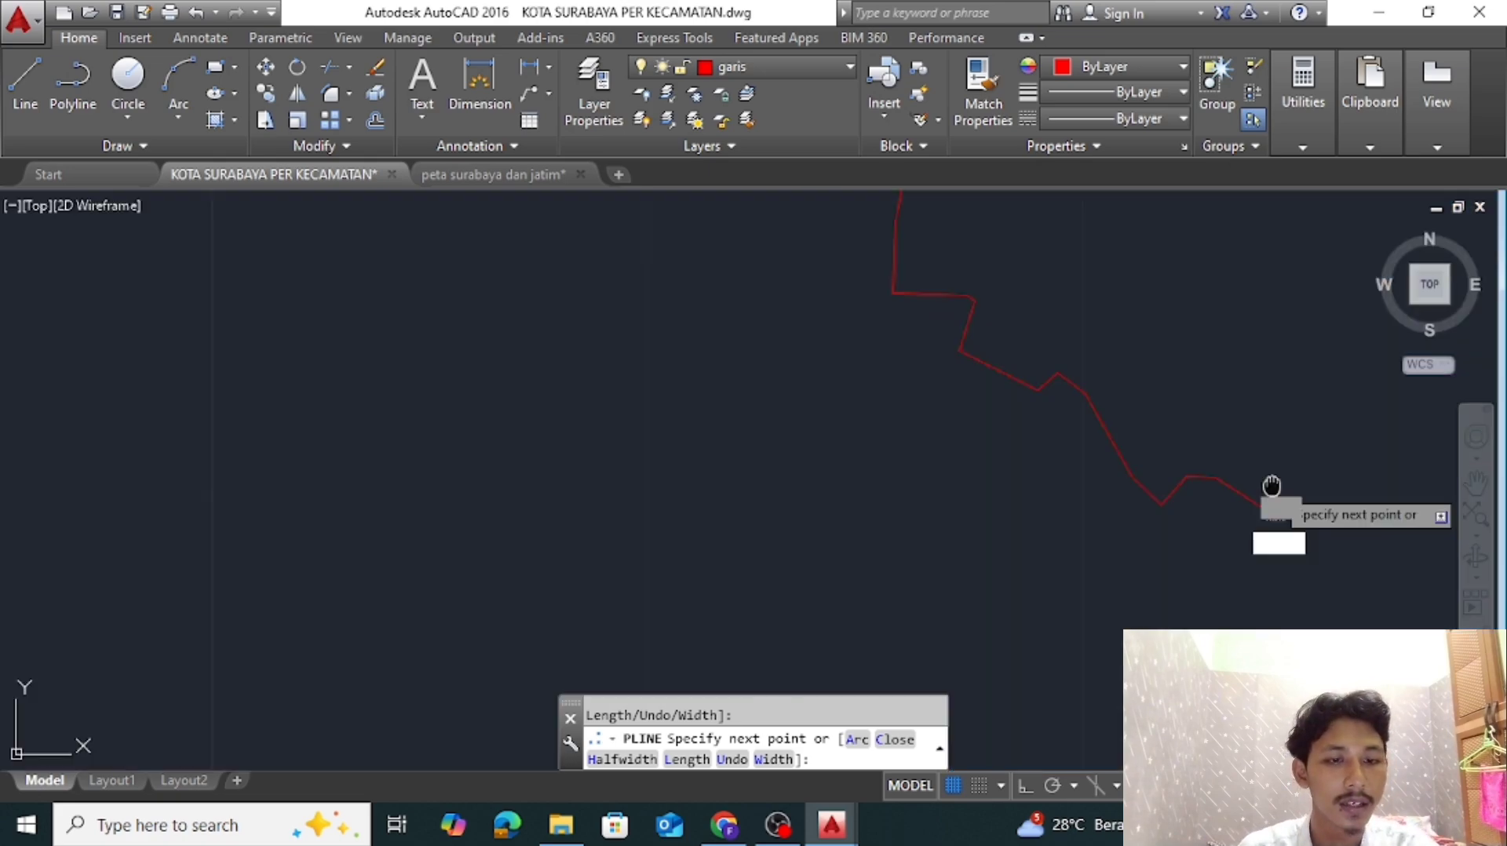
{"action": "left_click", "coordinate": [817, 499]}
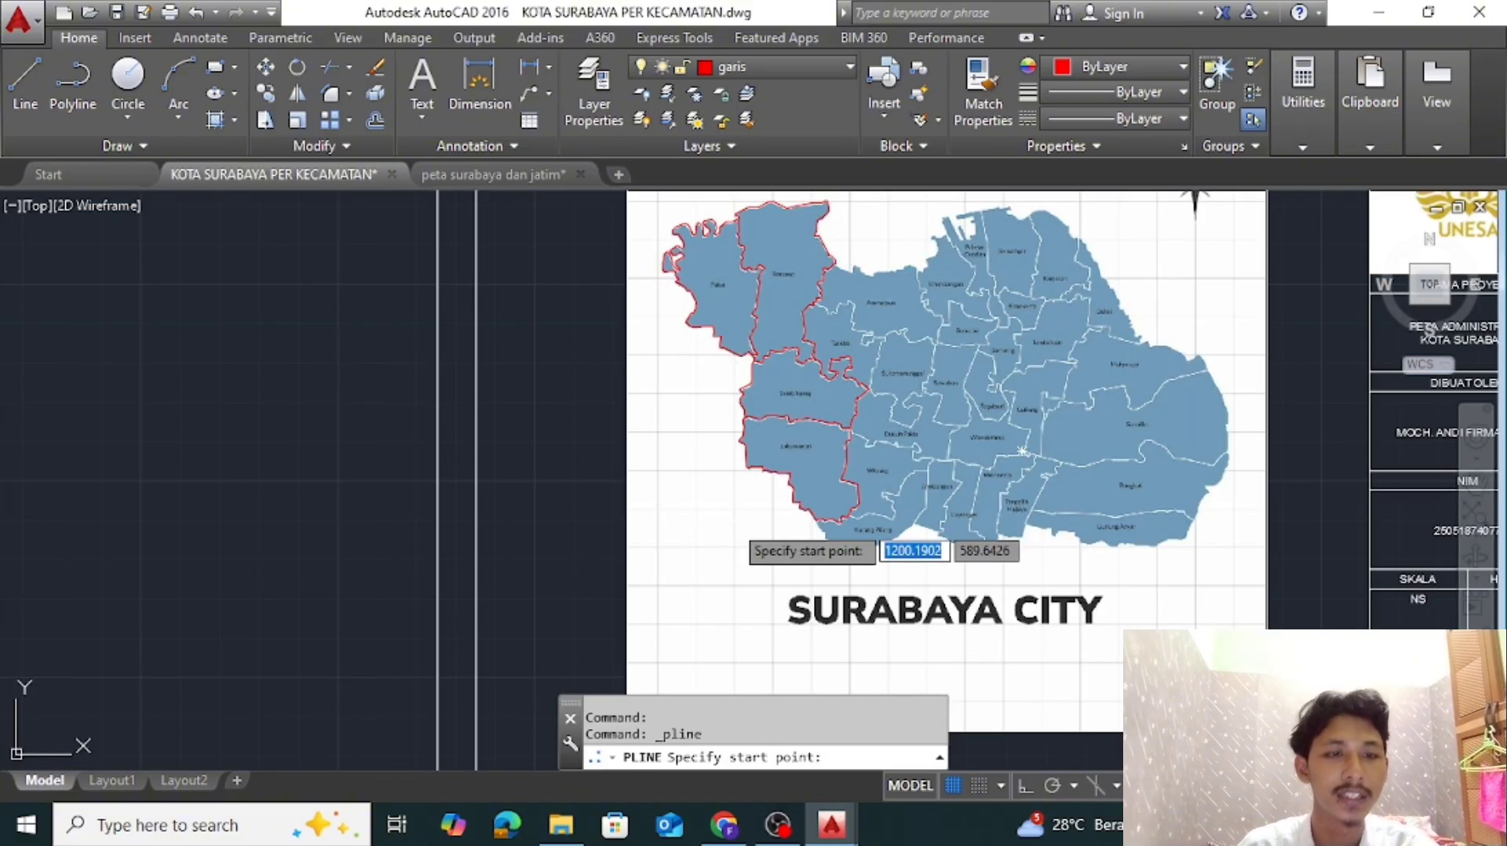
End the district boundary polyline beside the "Wono" label and the polyline along the western harbour pier near Pabean Cantian
{"action": "scroll", "coordinate": [738, 651], "scroll_direction": "up", "scroll_amount": 5}
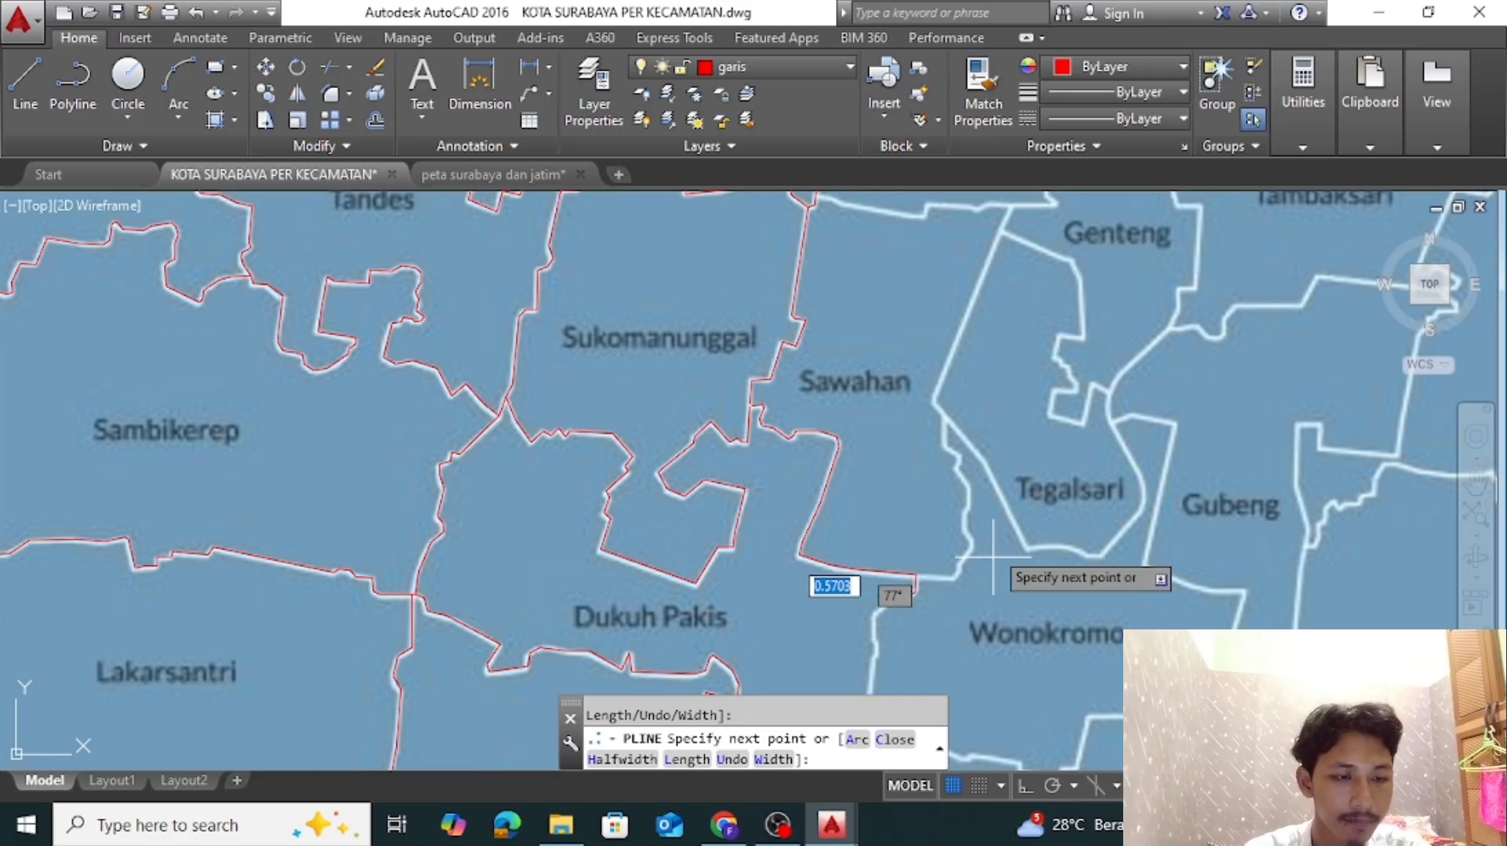
{"action": "middle_click_drag", "start_coordinate": [844, 431], "coordinate": [888, 429]}
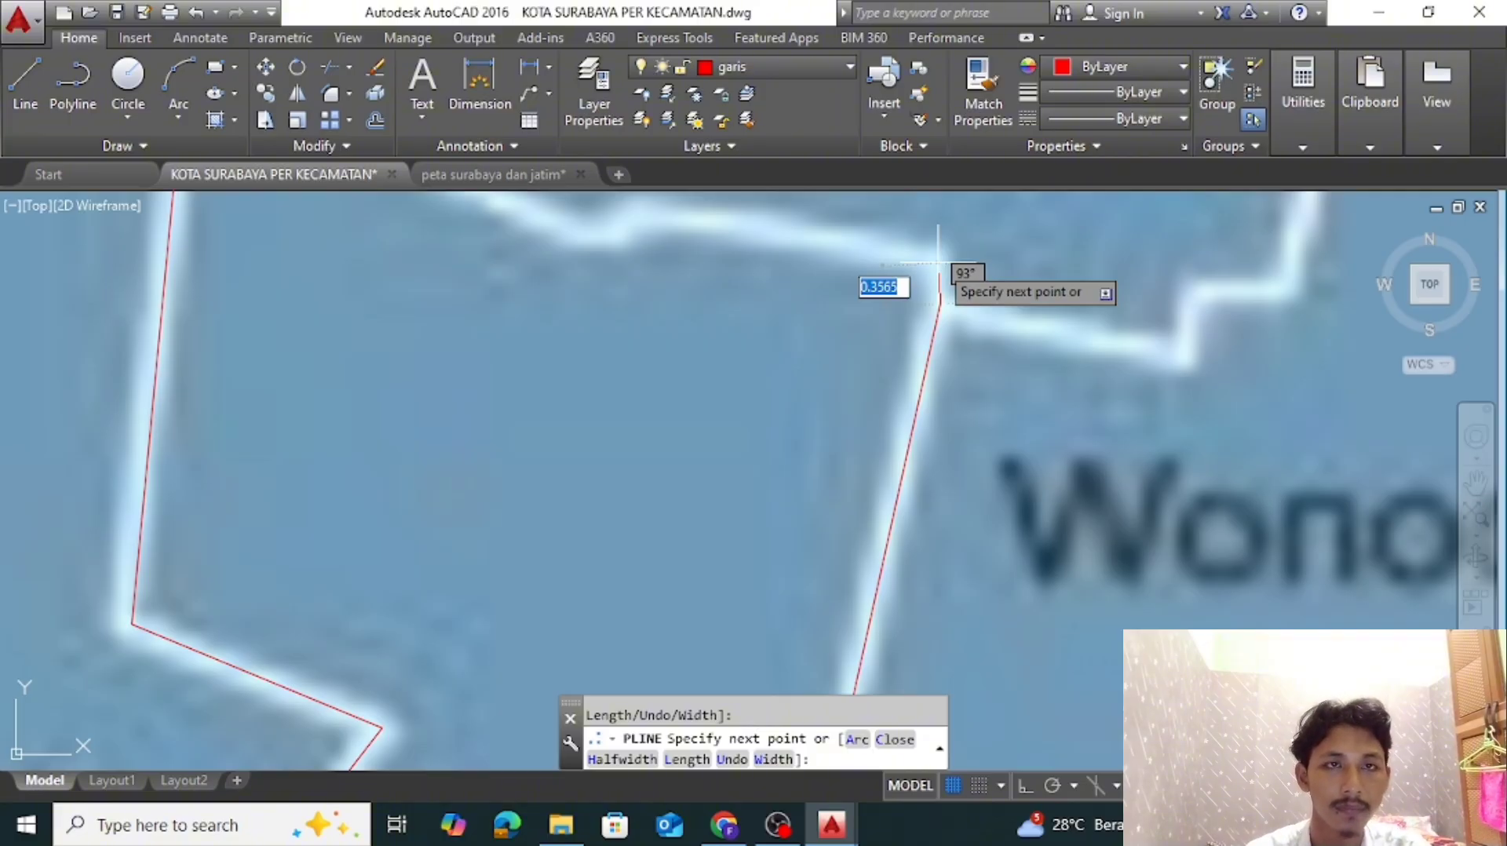
{"action": "key", "text": "Escape"}
{"action": "key", "text": "Return"}
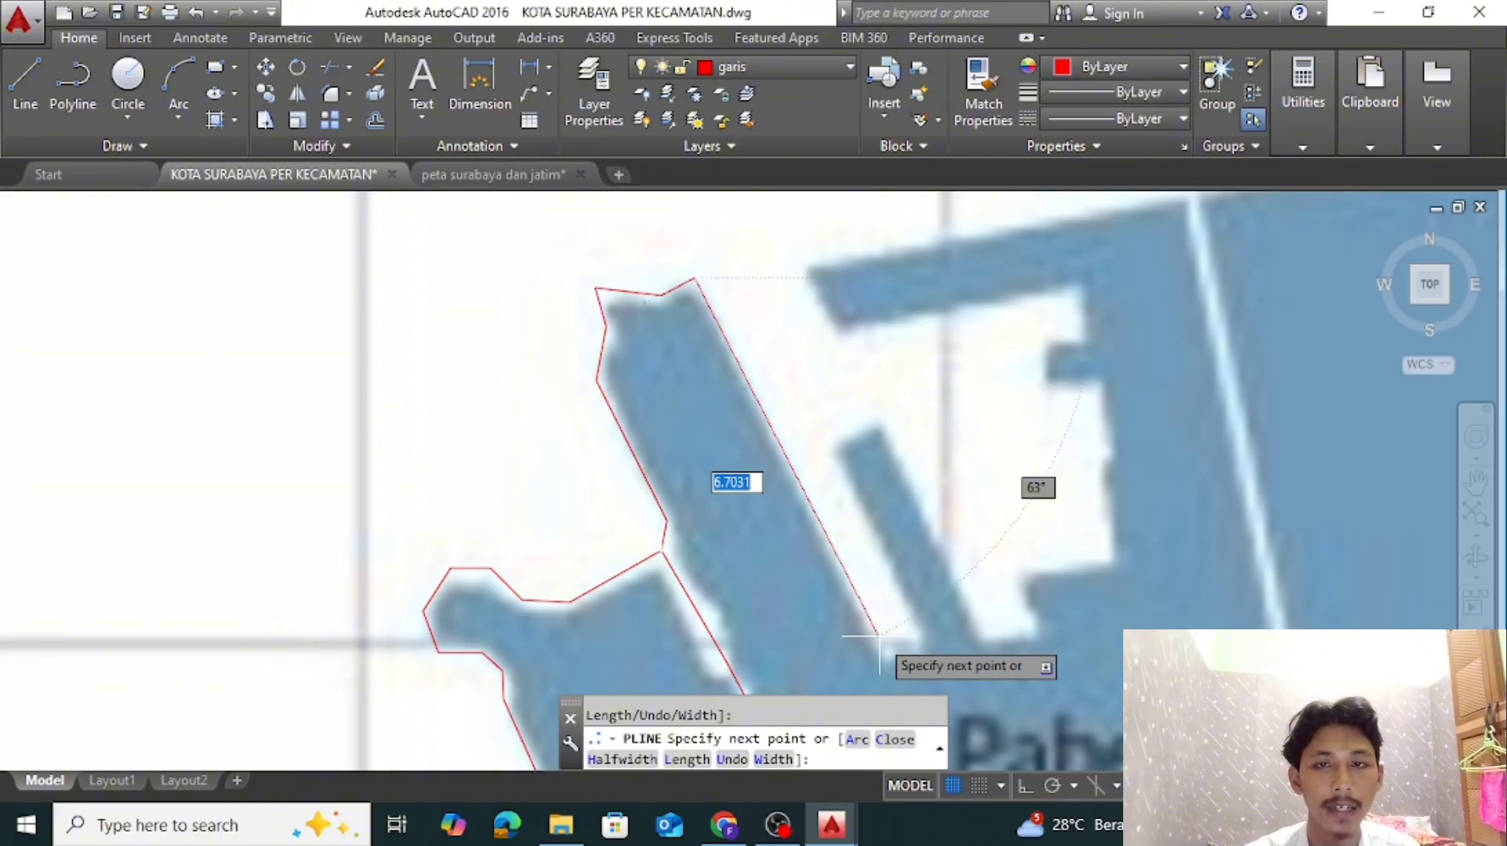
{"action": "key", "text": "Escape"}
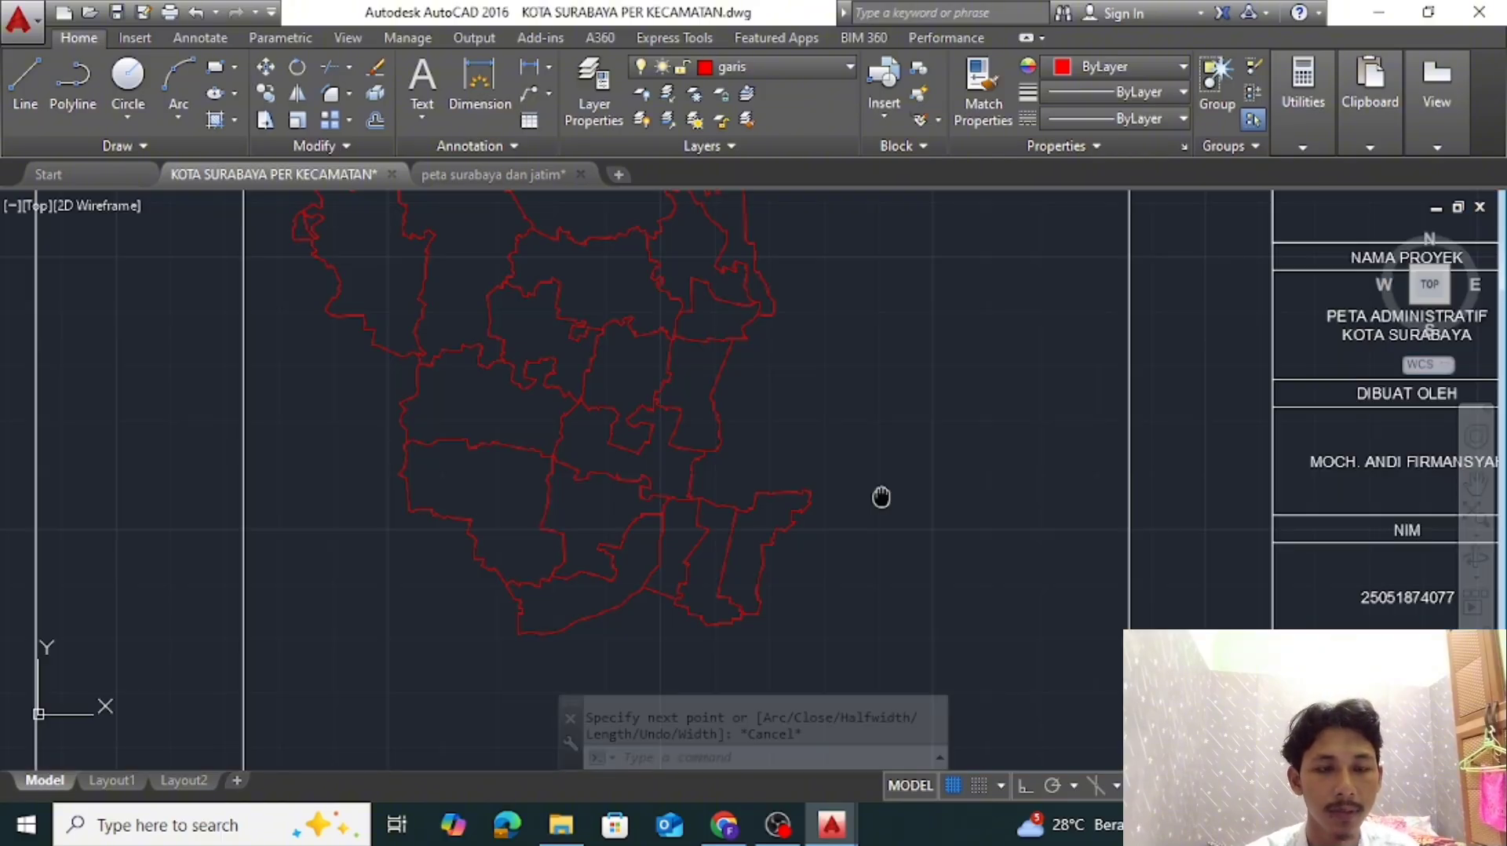
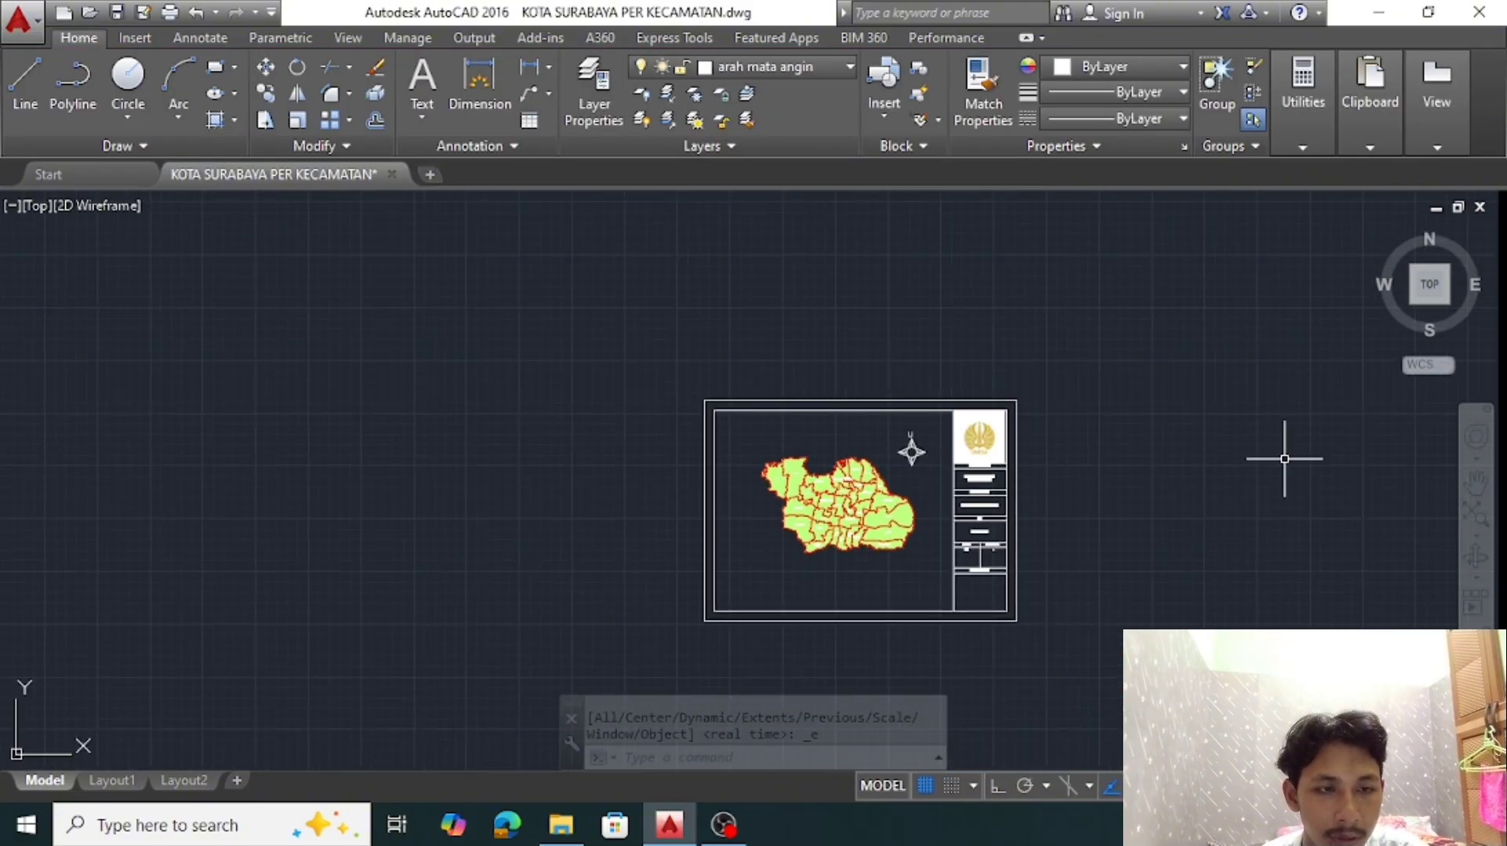
Recolor the Wonocolo, Tenggilis Mejoyo, Gunung Anyar, Rungkut, Sukolilo, Mulyorejo and Bulak hatches to blue 39,118,187
{"action": "mouse_move", "coordinate": [1067, 506]}
{"action": "middle_mouse_down"}
{"action": "mouse_move", "coordinate": [1143, 481]}
{"action": "mouse_move", "coordinate": [908, 505]}
{"action": "middle_mouse_up"}
{"action": "scroll", "coordinate": [959, 514], "scroll_direction": "up", "scroll_amount": 6}
{"action": "scroll", "coordinate": [968, 499], "scroll_direction": "down", "scroll_amount": 4}
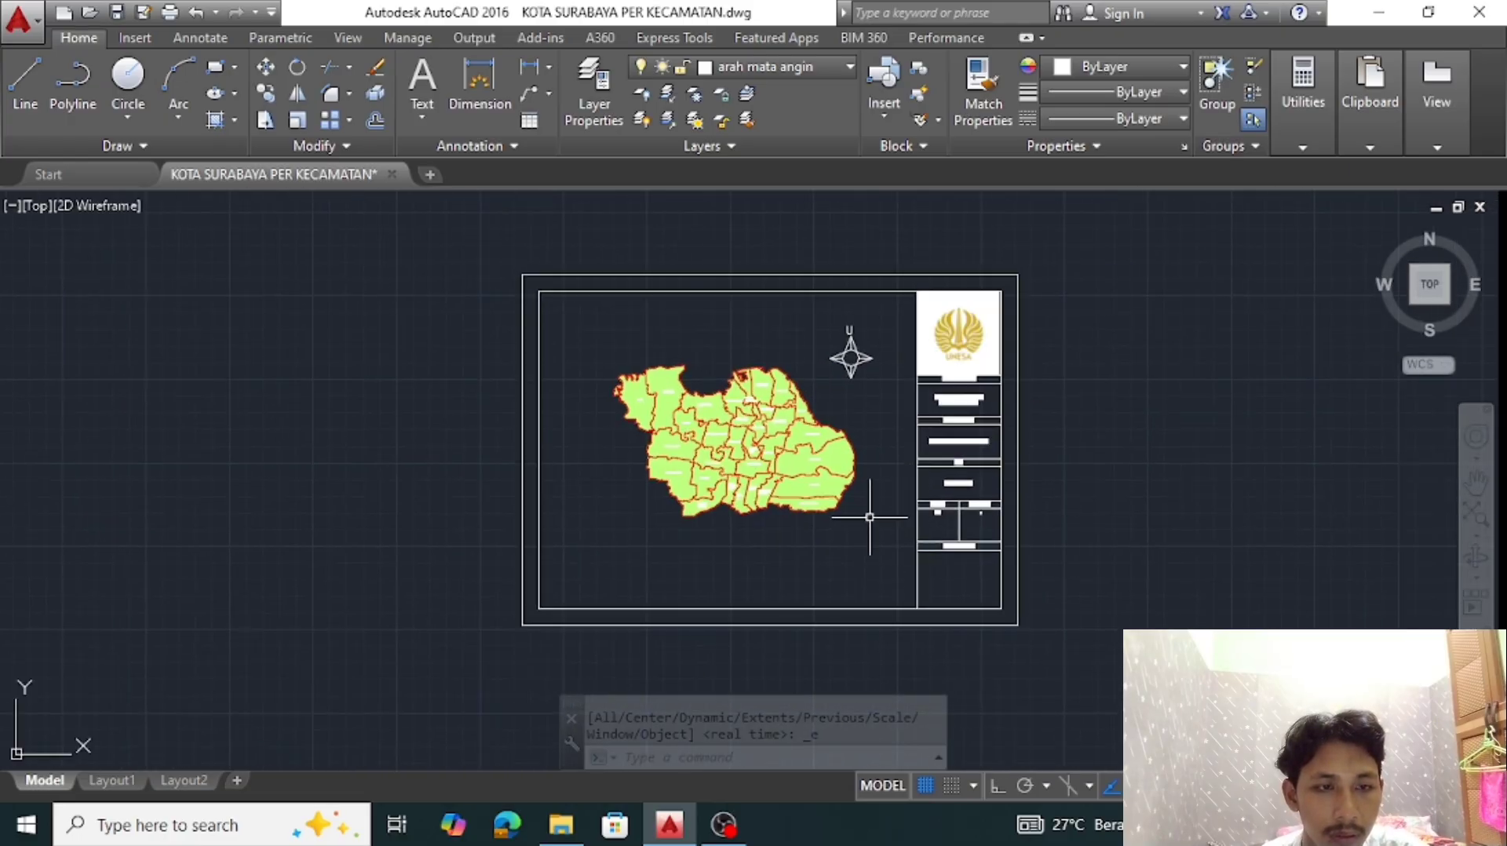
{"action": "scroll", "coordinate": [751, 491], "scroll_direction": "up", "scroll_amount": 6}
{"action": "left_click", "coordinate": [753, 480]}
{"action": "left_click", "coordinate": [791, 473]}
{"action": "left_click", "coordinate": [860, 474]}
{"action": "left_click", "coordinate": [899, 408]}
{"action": "left_click", "coordinate": [924, 331]}
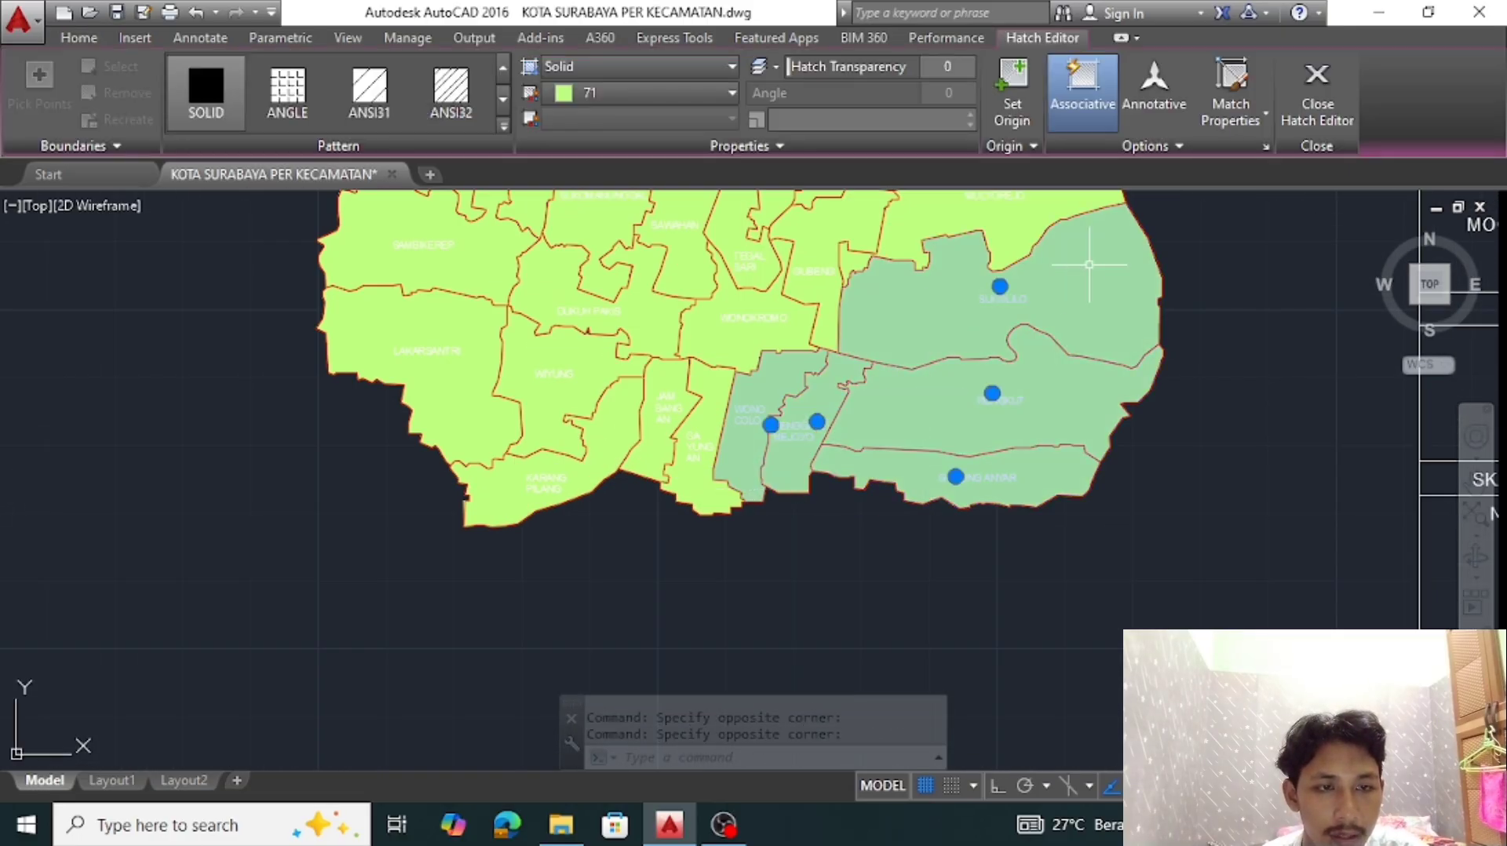
{"action": "middle_click_drag", "start_coordinate": [1088, 264], "coordinate": [1059, 542]}
{"action": "left_click", "coordinate": [914, 483]}
{"action": "left_click", "coordinate": [910, 361]}
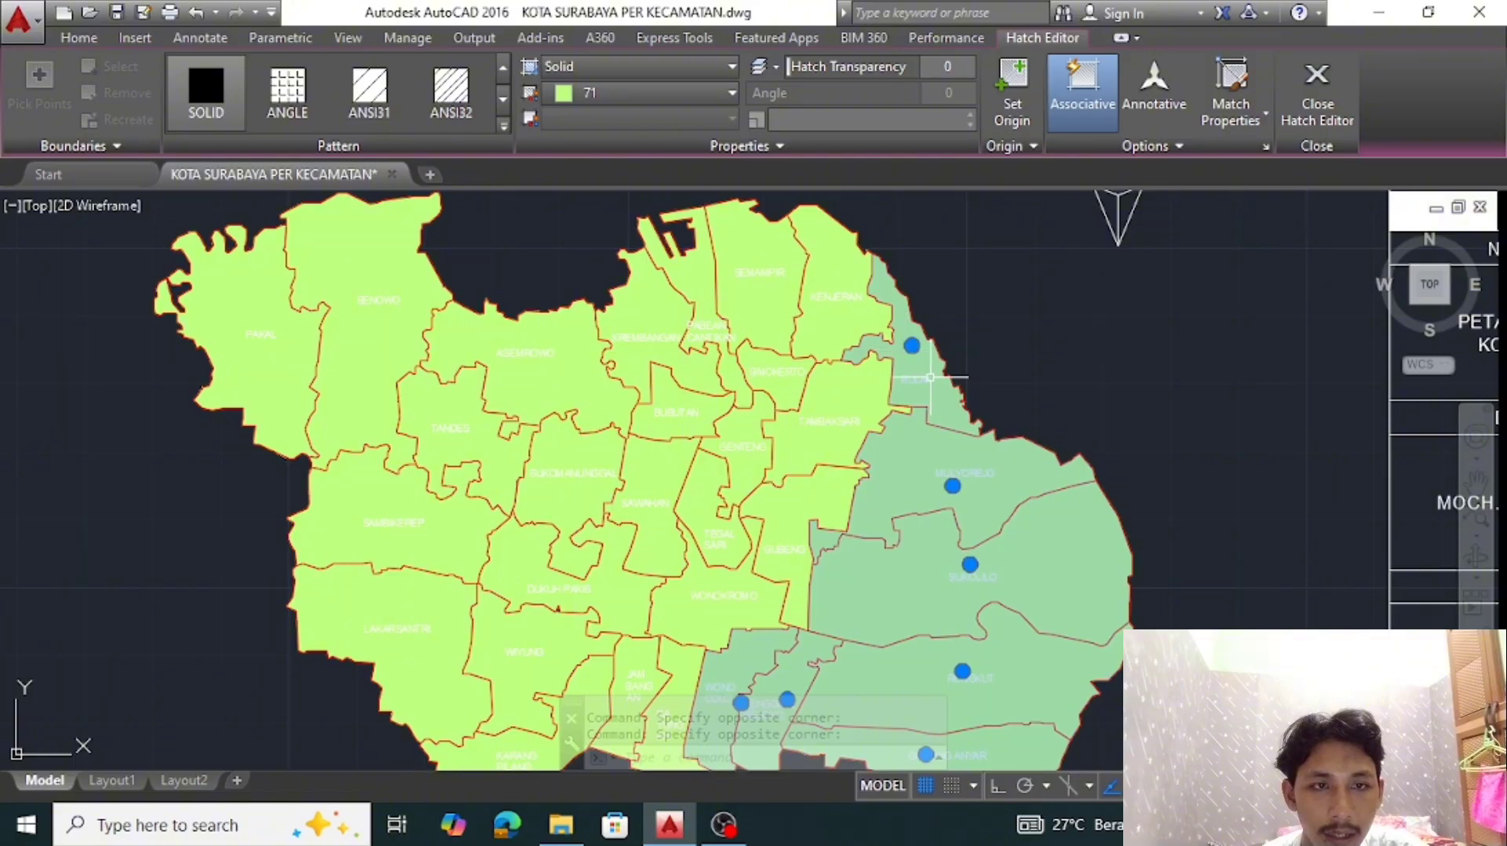
{"action": "left_click", "coordinate": [689, 97]}
{"action": "left_click", "coordinate": [690, 234]}
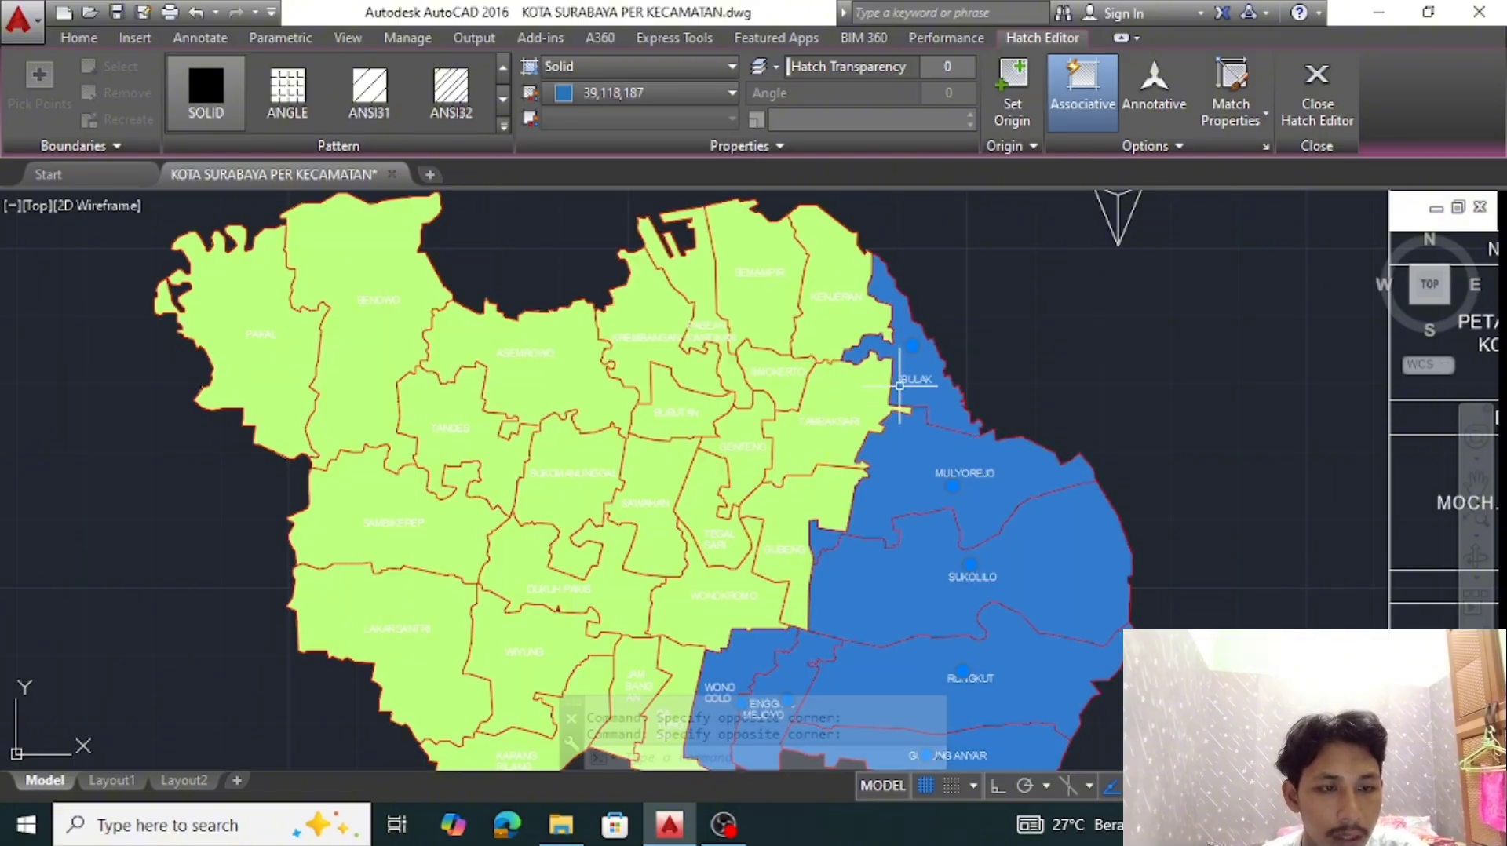
{"action": "key", "text": "Escape"}
Recolor the hatches of Gayungan, Jambangan, Wonokromo, Sawahan and Sukomanunggal to green
{"action": "middle_click_drag", "start_coordinate": [907, 397], "coordinate": [1056, 266]}
{"action": "left_click", "coordinate": [781, 522]}
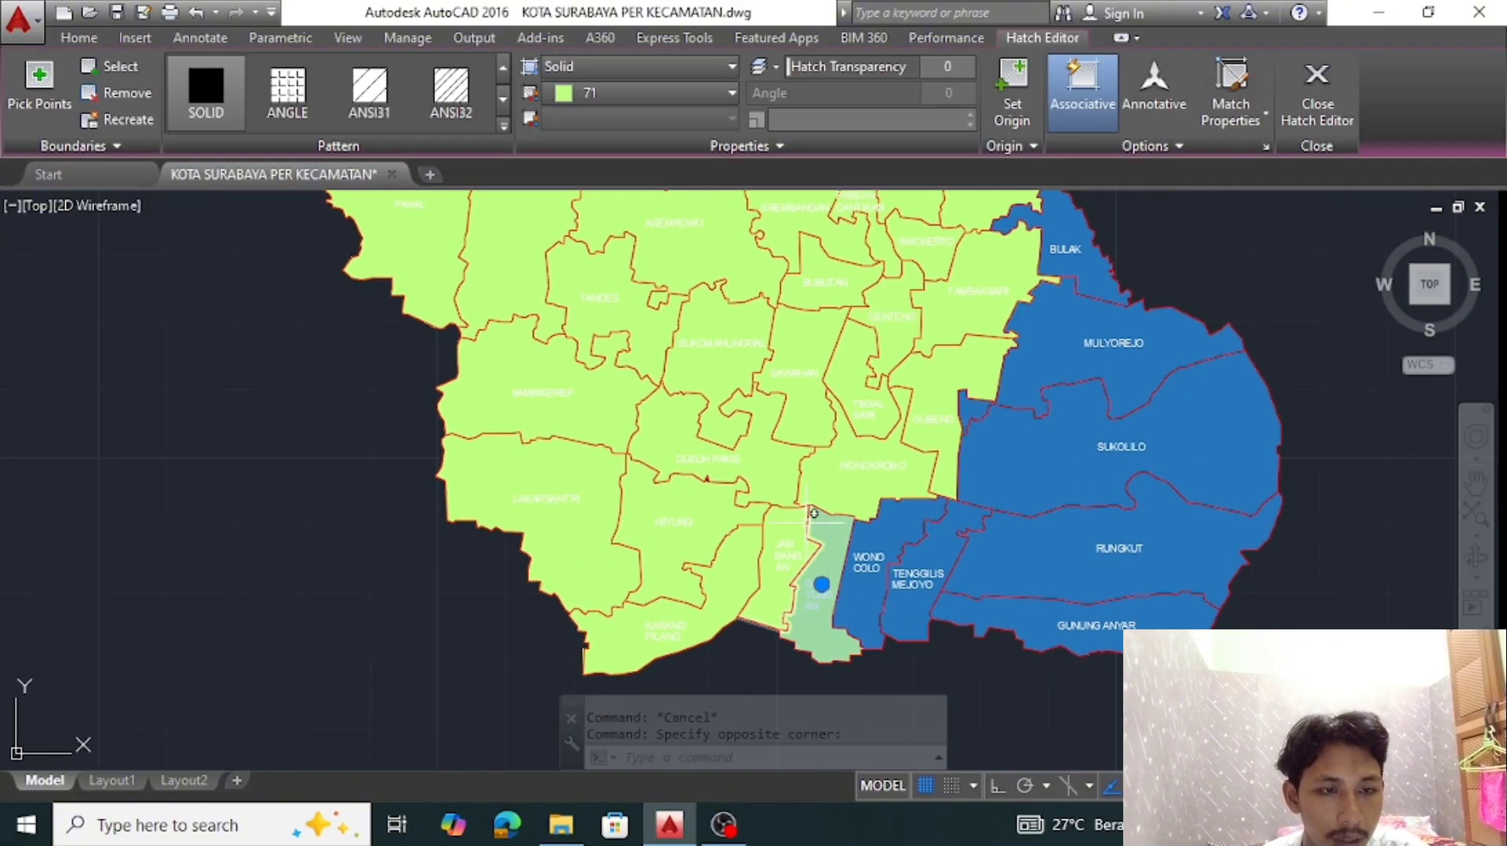
{"action": "left_click", "coordinate": [858, 467]}
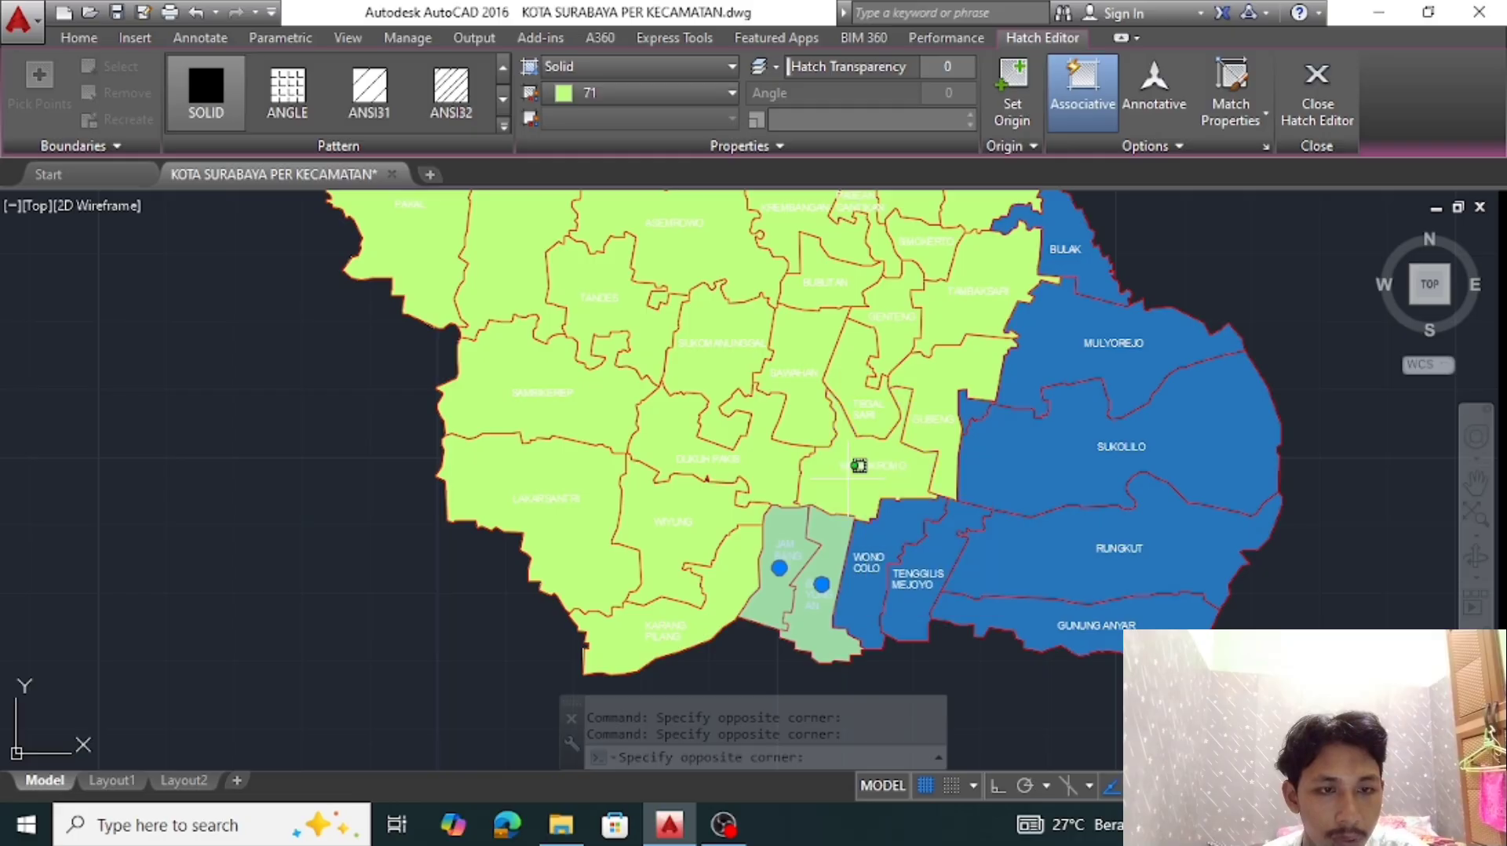
{"action": "left_click", "coordinate": [802, 337]}
{"action": "left_click", "coordinate": [726, 337]}
{"action": "left_click", "coordinate": [706, 92]}
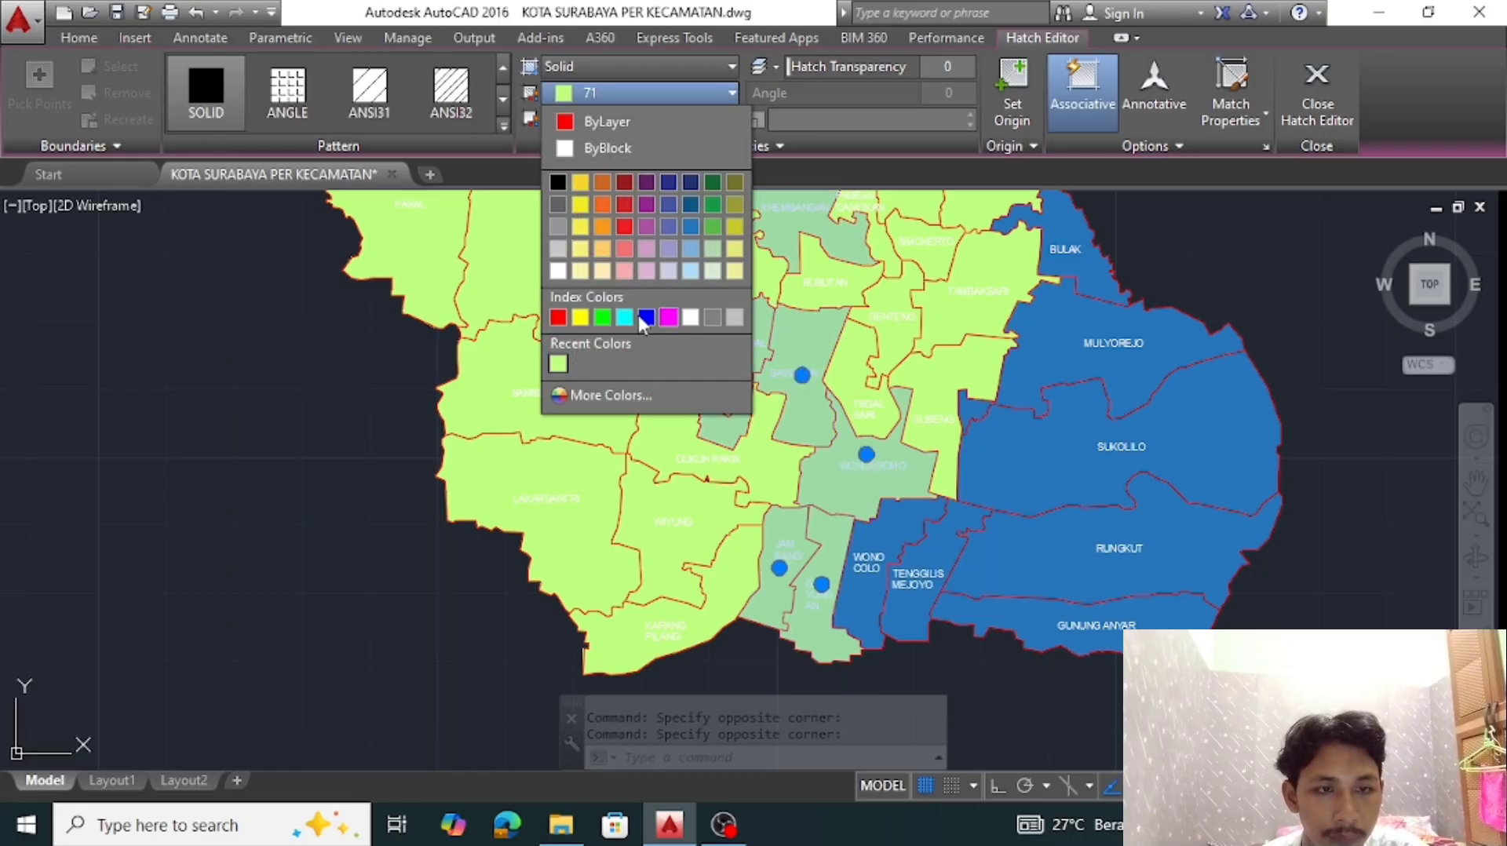
{"action": "left_click", "coordinate": [602, 317]}
{"action": "key", "text": "Escape"}
Recolor the hatches of Dukuh Pakis, Wiyung, Karang Pilang, Lakarsantri, Sambikerep, Tandes, Asemrowo, Benowo and Pakal to orange
{"action": "left_click", "coordinate": [706, 463]}
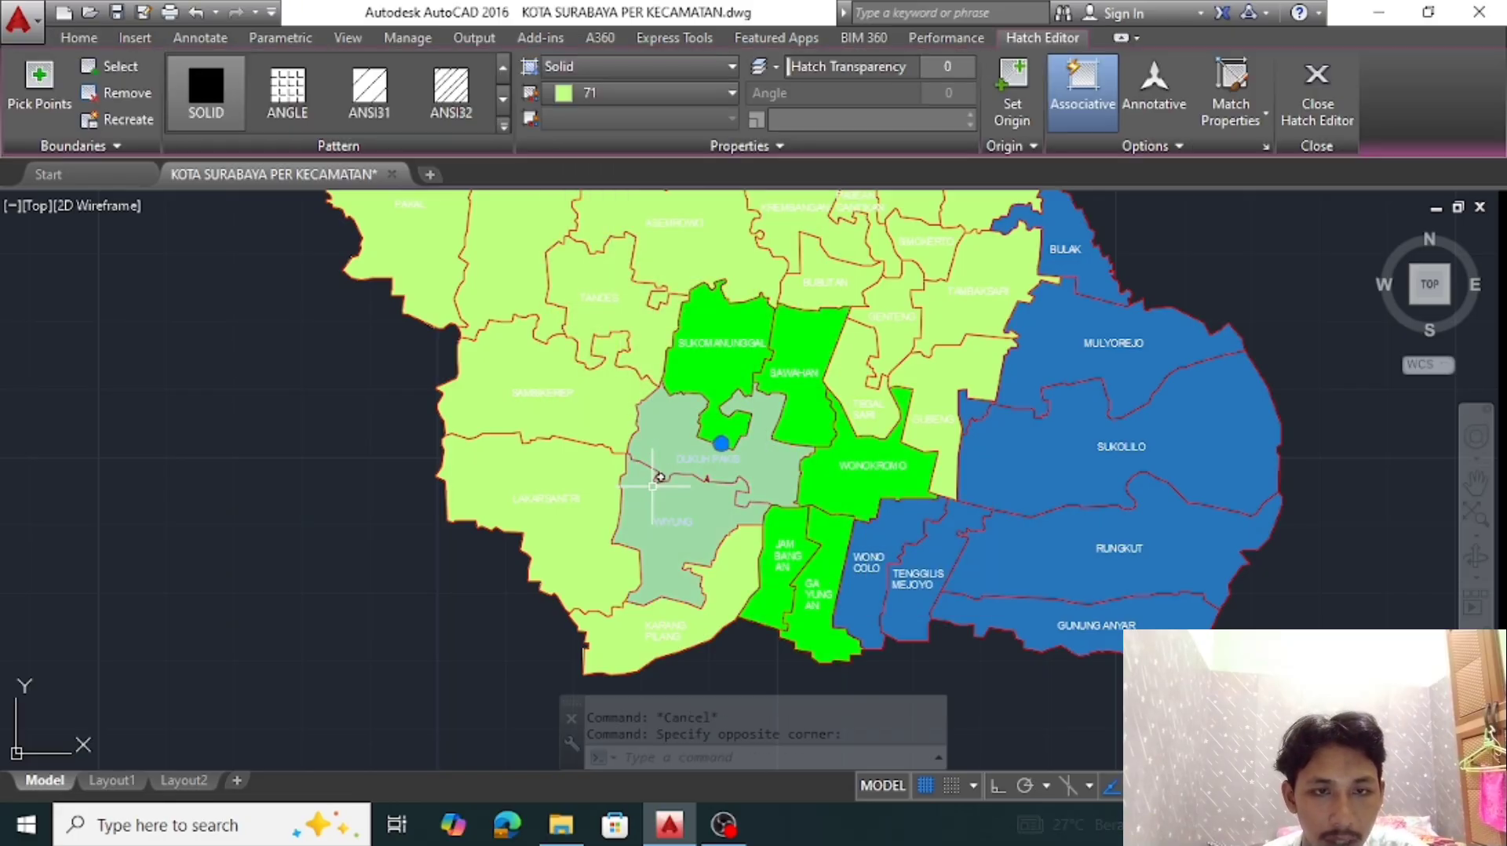
{"action": "left_click", "coordinate": [667, 541]}
{"action": "left_click", "coordinate": [629, 641]}
{"action": "left_click", "coordinate": [585, 564]}
{"action": "left_click", "coordinate": [590, 411]}
{"action": "left_click", "coordinate": [615, 295]}
{"action": "middle_click_drag", "start_coordinate": [615, 294], "coordinate": [622, 520]}
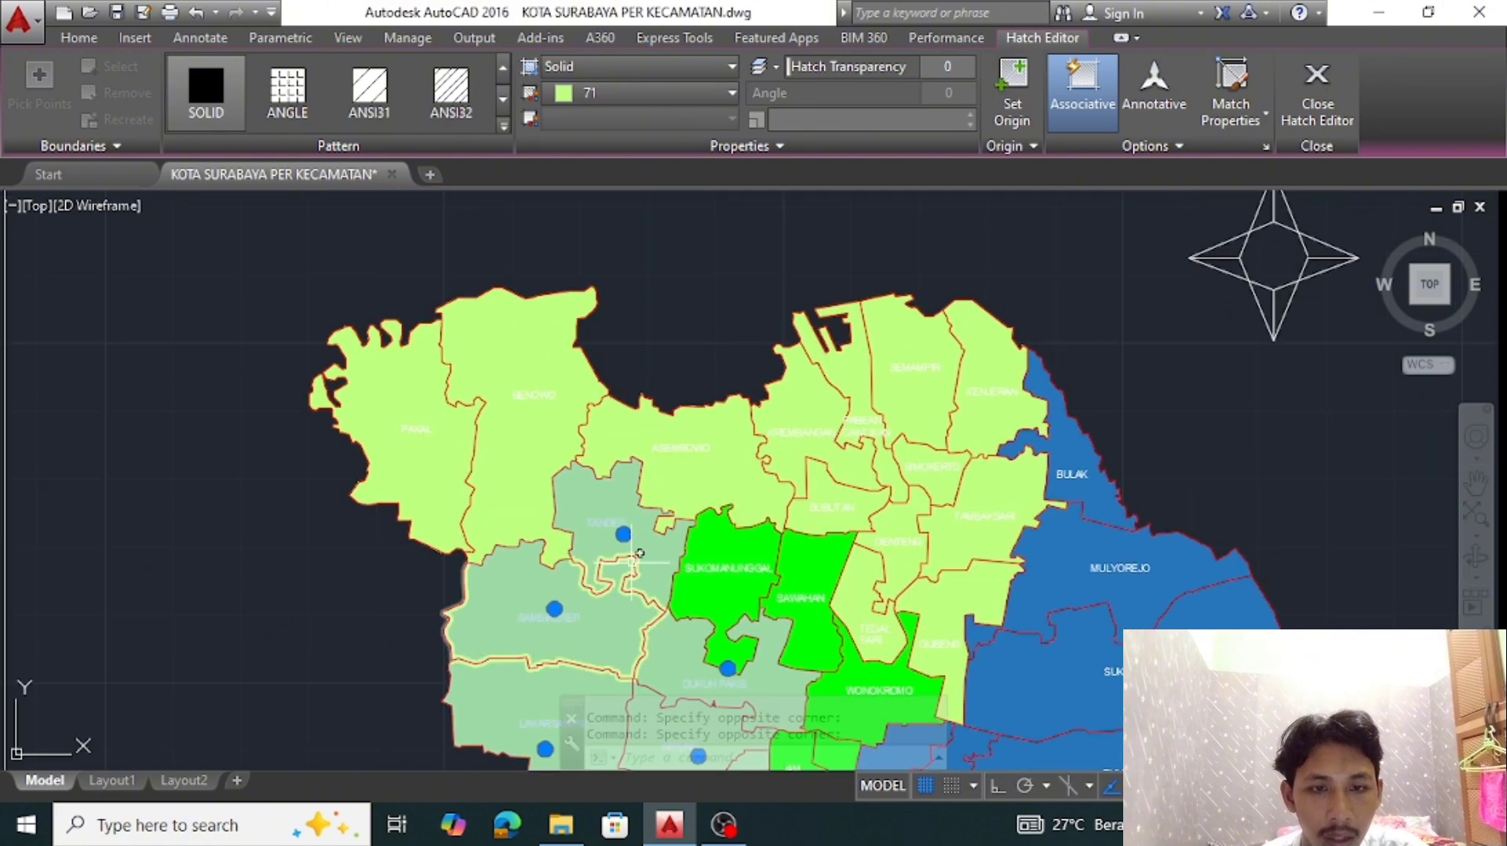
{"action": "left_click", "coordinate": [701, 480]}
{"action": "left_click", "coordinate": [520, 439]}
{"action": "left_click", "coordinate": [376, 405]}
{"action": "left_click", "coordinate": [697, 96]}
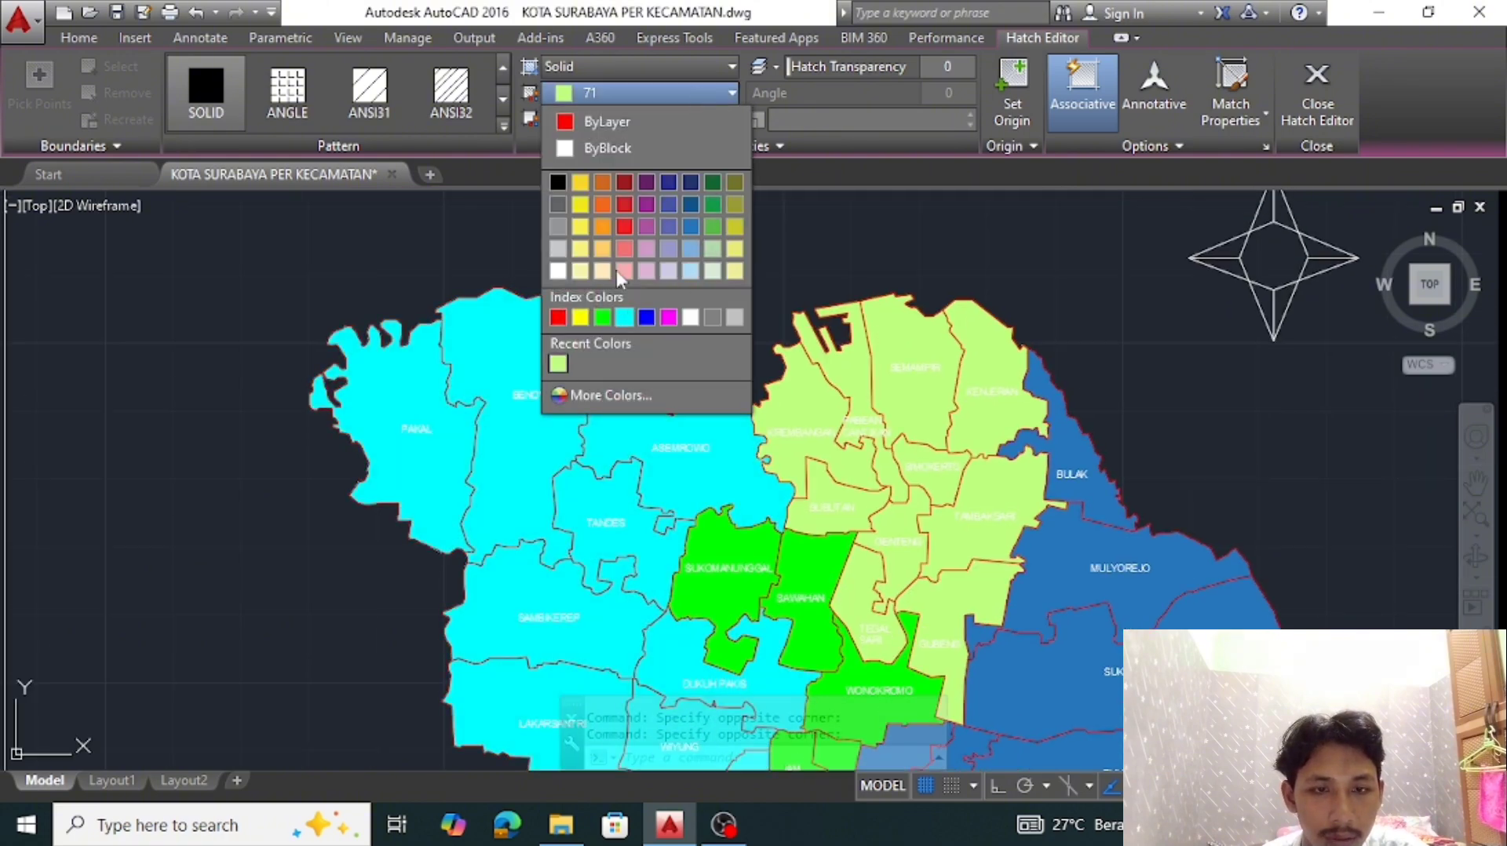
{"action": "left_click", "coordinate": [598, 232]}
{"action": "key", "text": "Escape"}
Recolor the hatches of Gubeng, Tegalsari, Genteng, Bubutan, Simokerto and Krembangan to magenta
{"action": "middle_click_drag", "start_coordinate": [785, 549], "coordinate": [604, 481]}
{"action": "left_click", "coordinate": [753, 565]}
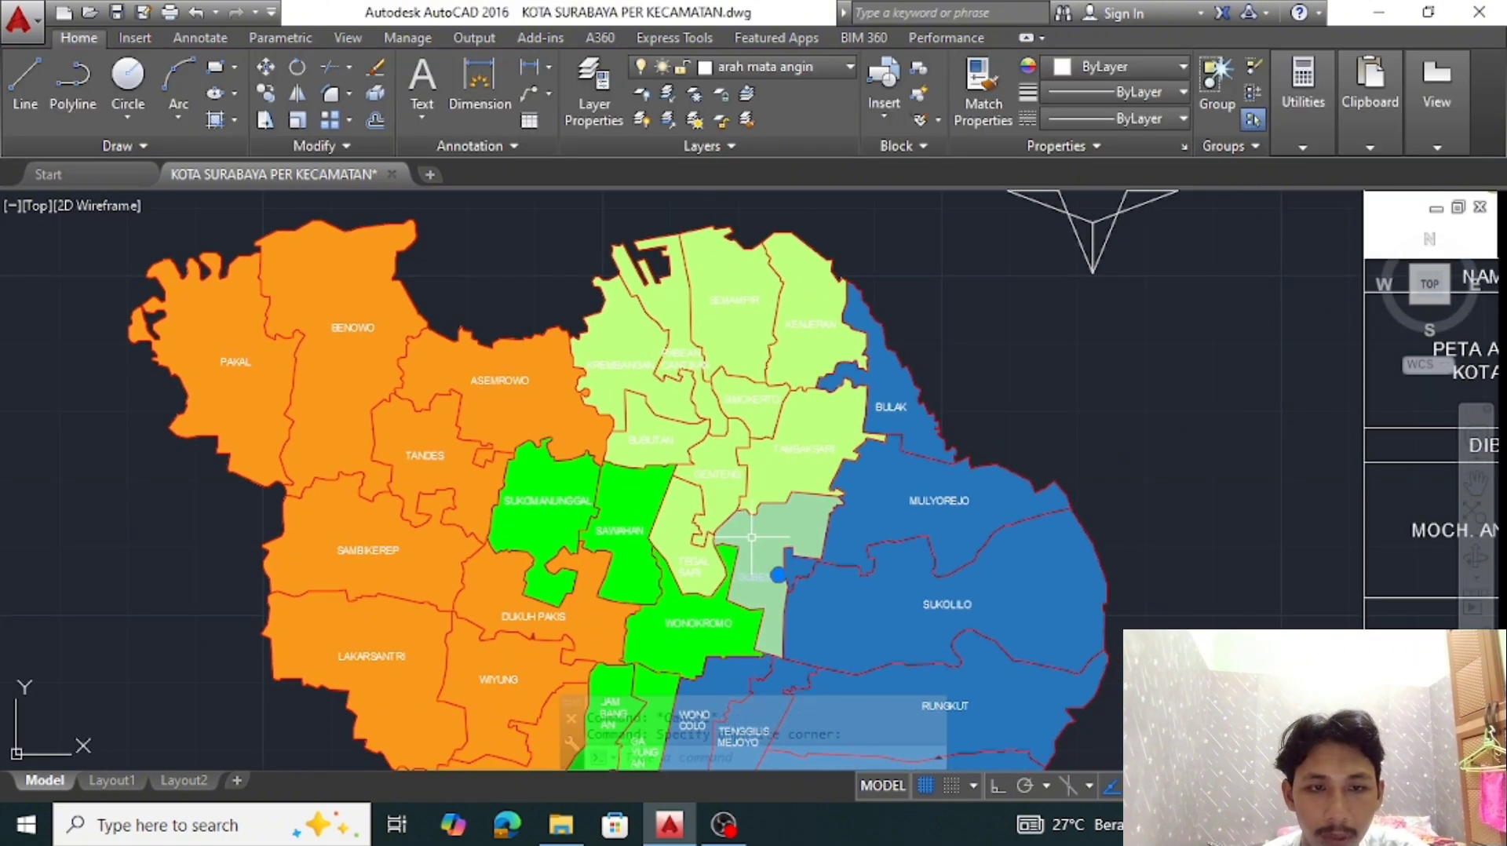
{"action": "left_click", "coordinate": [694, 502]}
{"action": "left_click", "coordinate": [707, 474]}
{"action": "left_click", "coordinate": [659, 436]}
{"action": "left_click", "coordinate": [747, 401]}
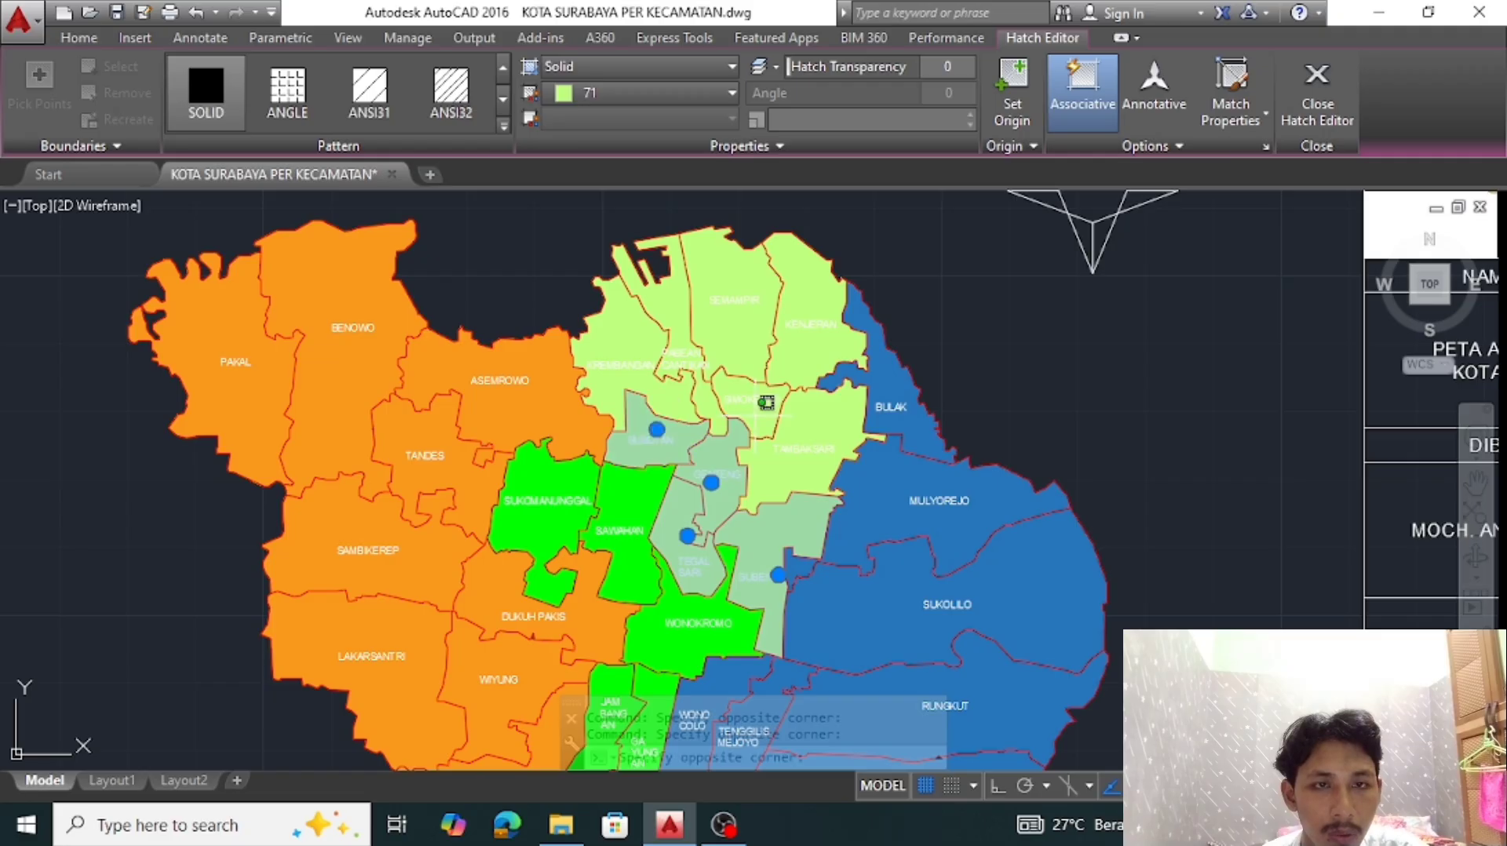
{"action": "left_click", "coordinate": [632, 354]}
{"action": "left_click", "coordinate": [696, 93]}
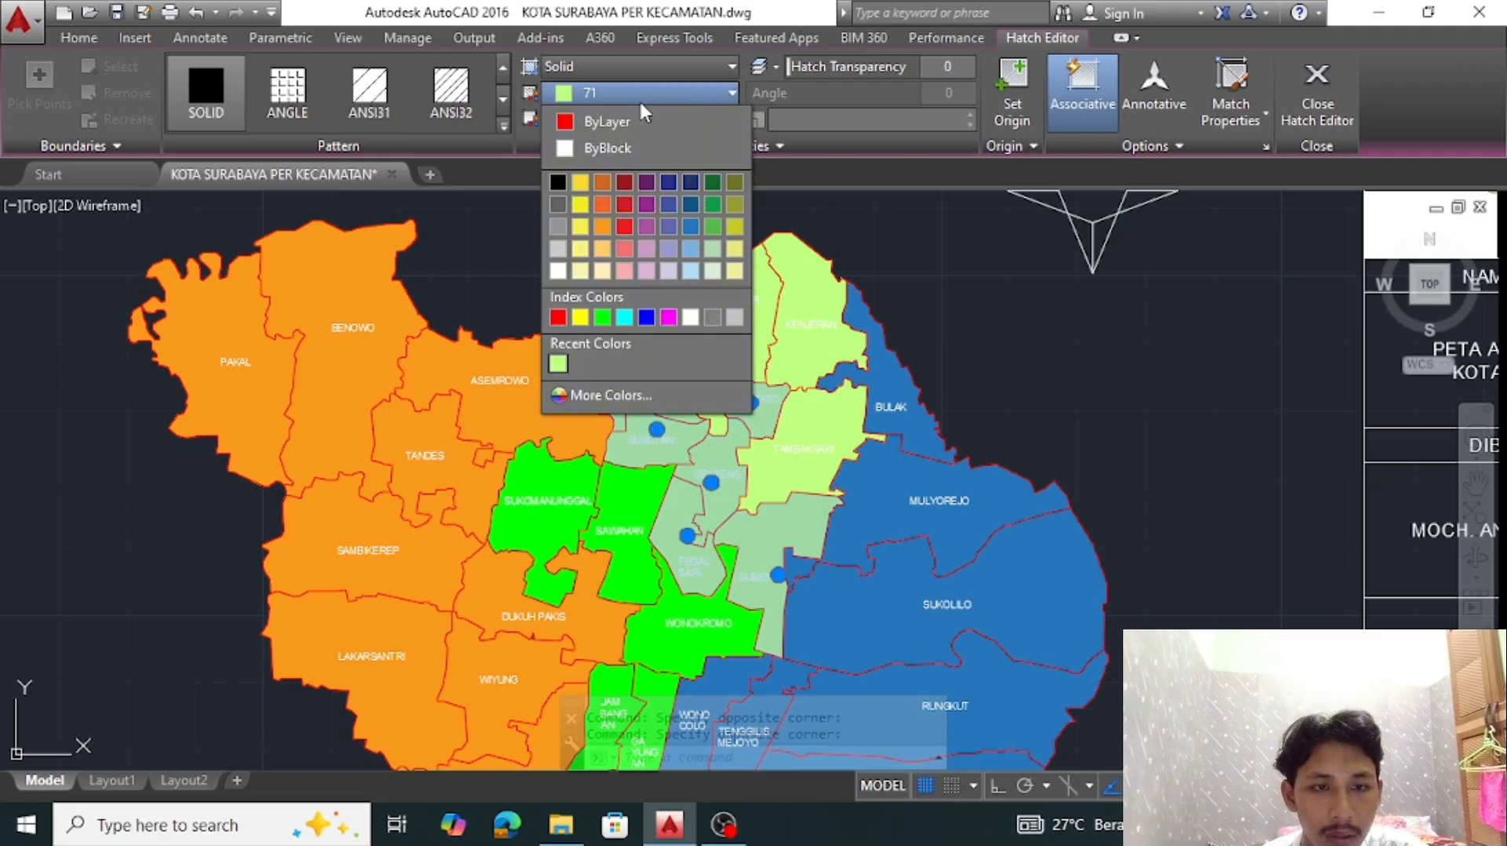
{"action": "left_click", "coordinate": [672, 303]}
{"action": "key", "text": "Escape"}
Recolor the hatches of Semampir, Pabean Cantikan, Kenjeran and Tambaksari to the index color Blue
{"action": "left_click", "coordinate": [726, 310]}
{"action": "left_click", "coordinate": [664, 312]}
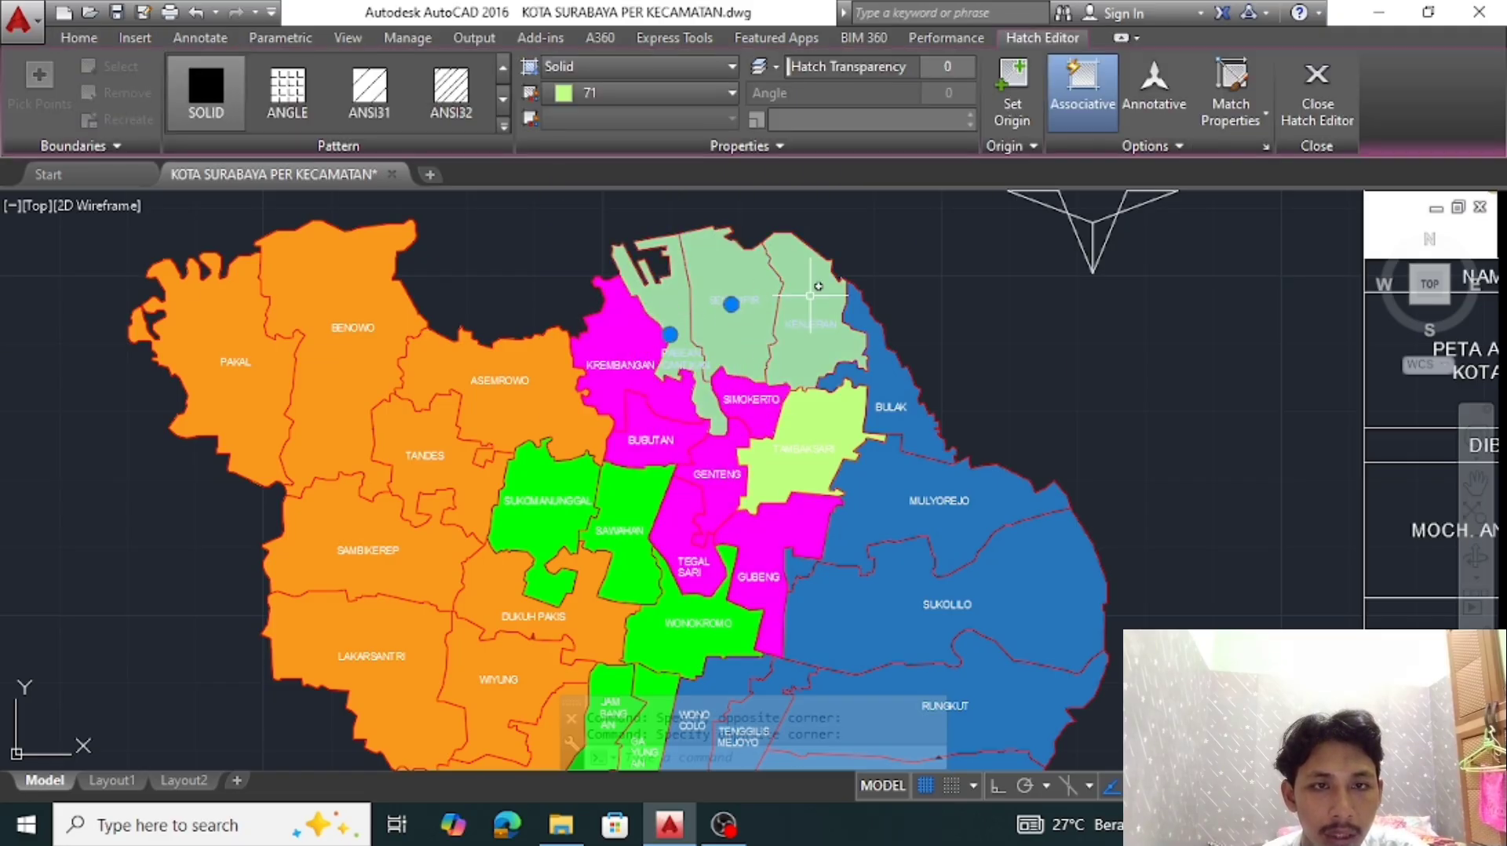
{"action": "left_click", "coordinate": [811, 296]}
{"action": "left_click", "coordinate": [812, 402]}
{"action": "left_click", "coordinate": [697, 92]}
{"action": "left_click", "coordinate": [650, 310]}
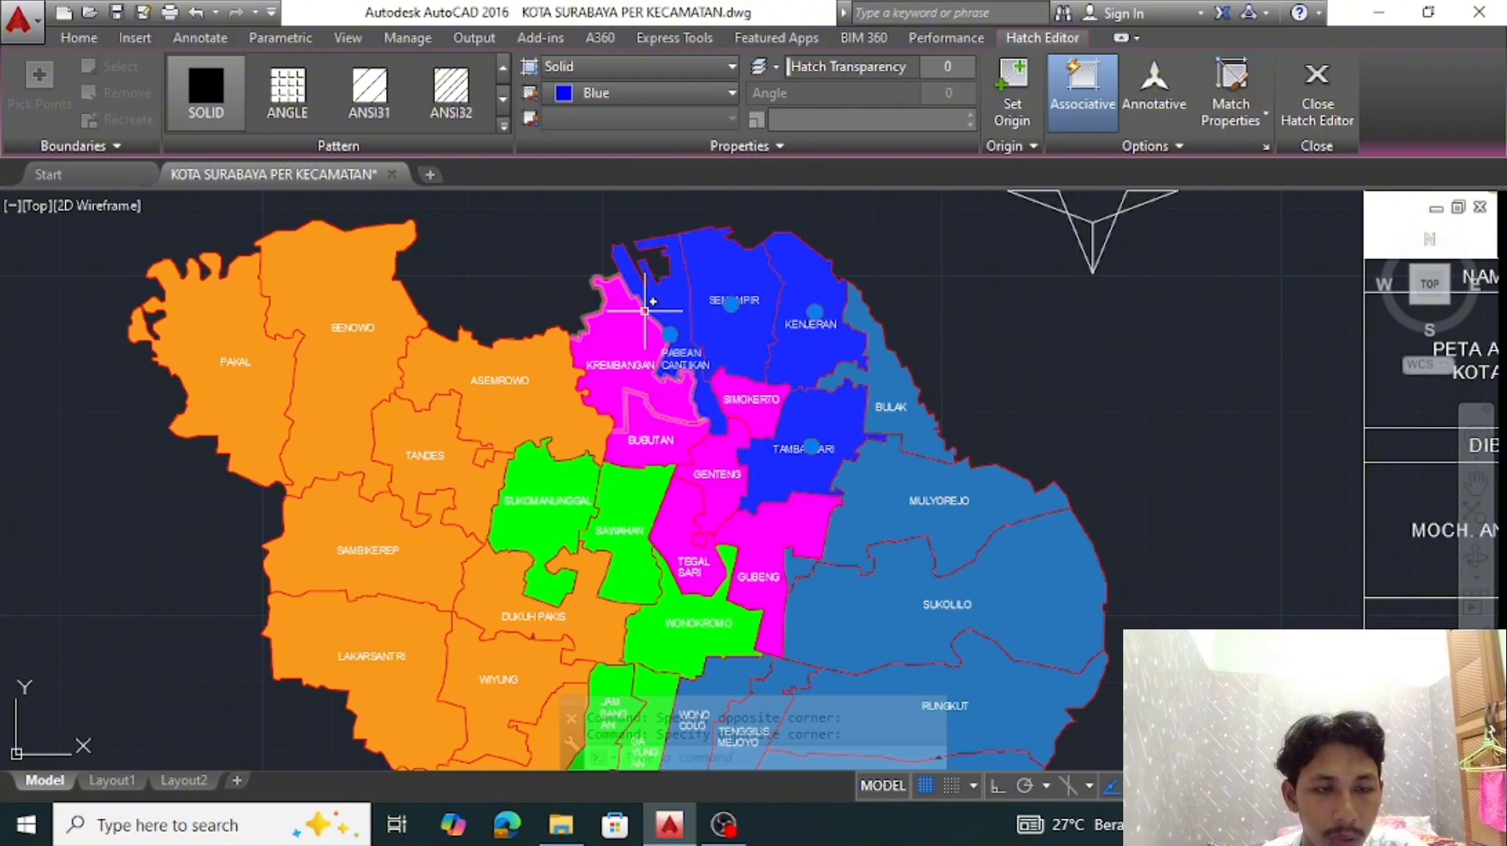
{"action": "key", "text": "Escape"}
Draw a horizontal polyline below the map from the upper corner of the KETERANGAN row to the opposite inner border
{"action": "scroll", "coordinate": [989, 449], "scroll_direction": "down", "scroll_amount": 2}
{"action": "scroll", "coordinate": [977, 445], "scroll_direction": "down", "scroll_amount": 2}
{"action": "middle_click", "coordinate": [925, 333]}
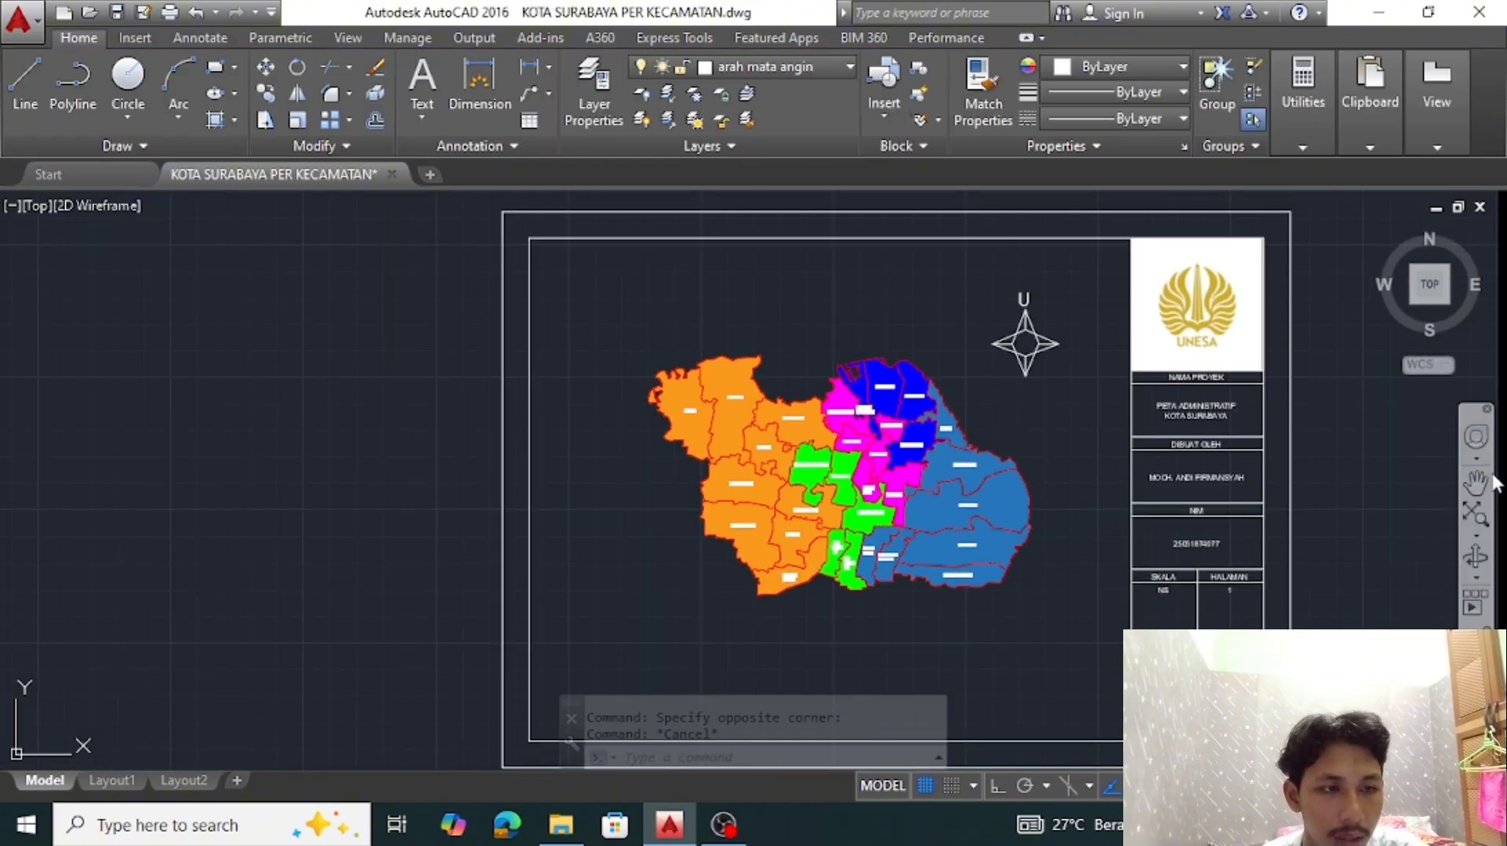
{"action": "middle_click_drag", "start_coordinate": [990, 624], "coordinate": [934, 468]}
{"action": "scroll", "coordinate": [934, 469], "scroll_direction": "up", "scroll_amount": 2}
{"action": "key", "text": "Escape"}
{"action": "type", "text": "p"}
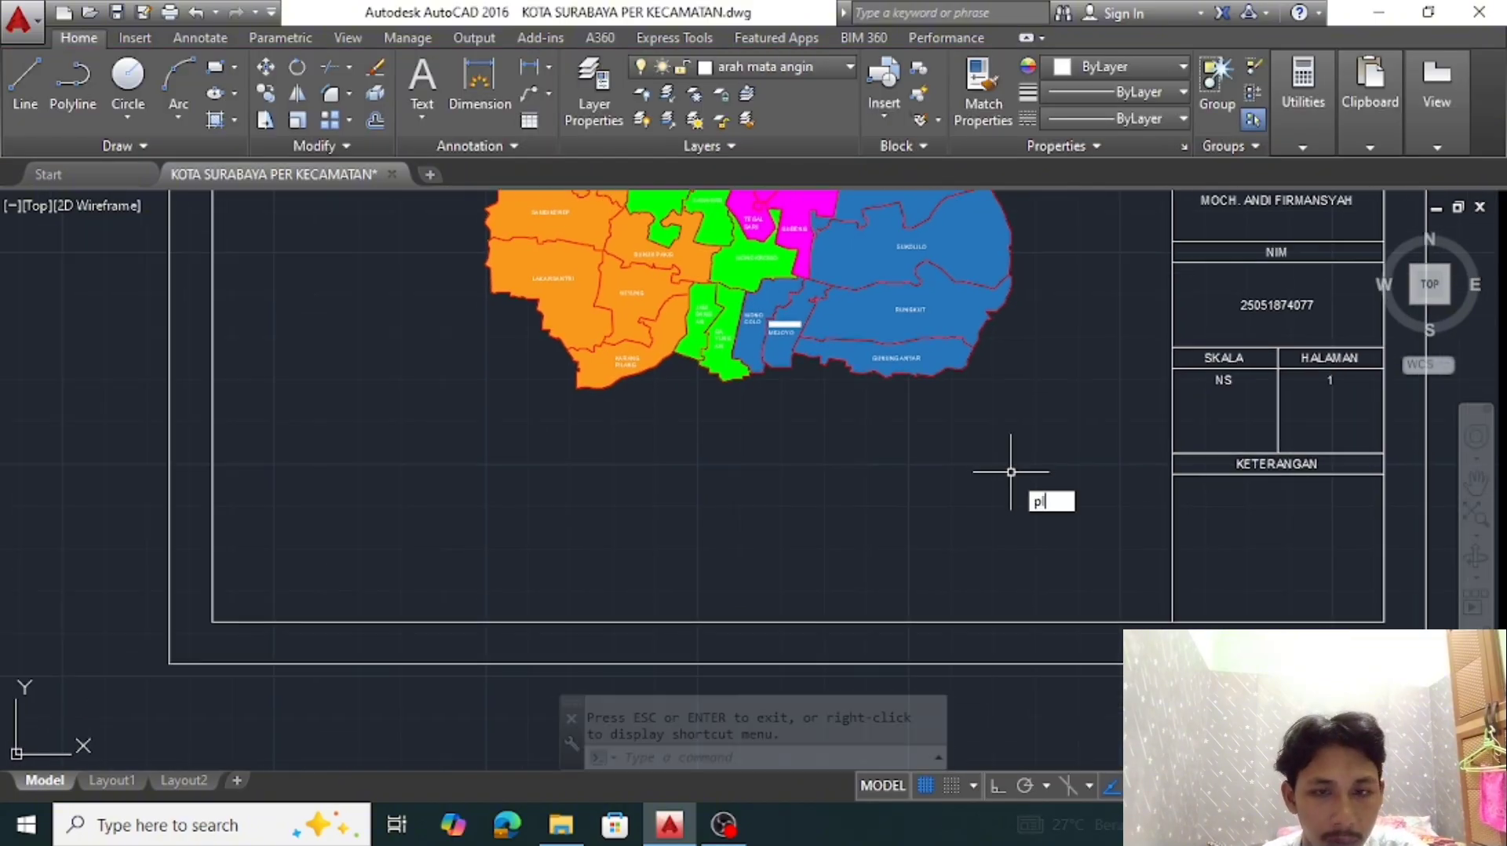
{"action": "type", "text": "l"}
{"action": "key", "text": "Return"}
{"action": "left_click", "coordinate": [1172, 453]}
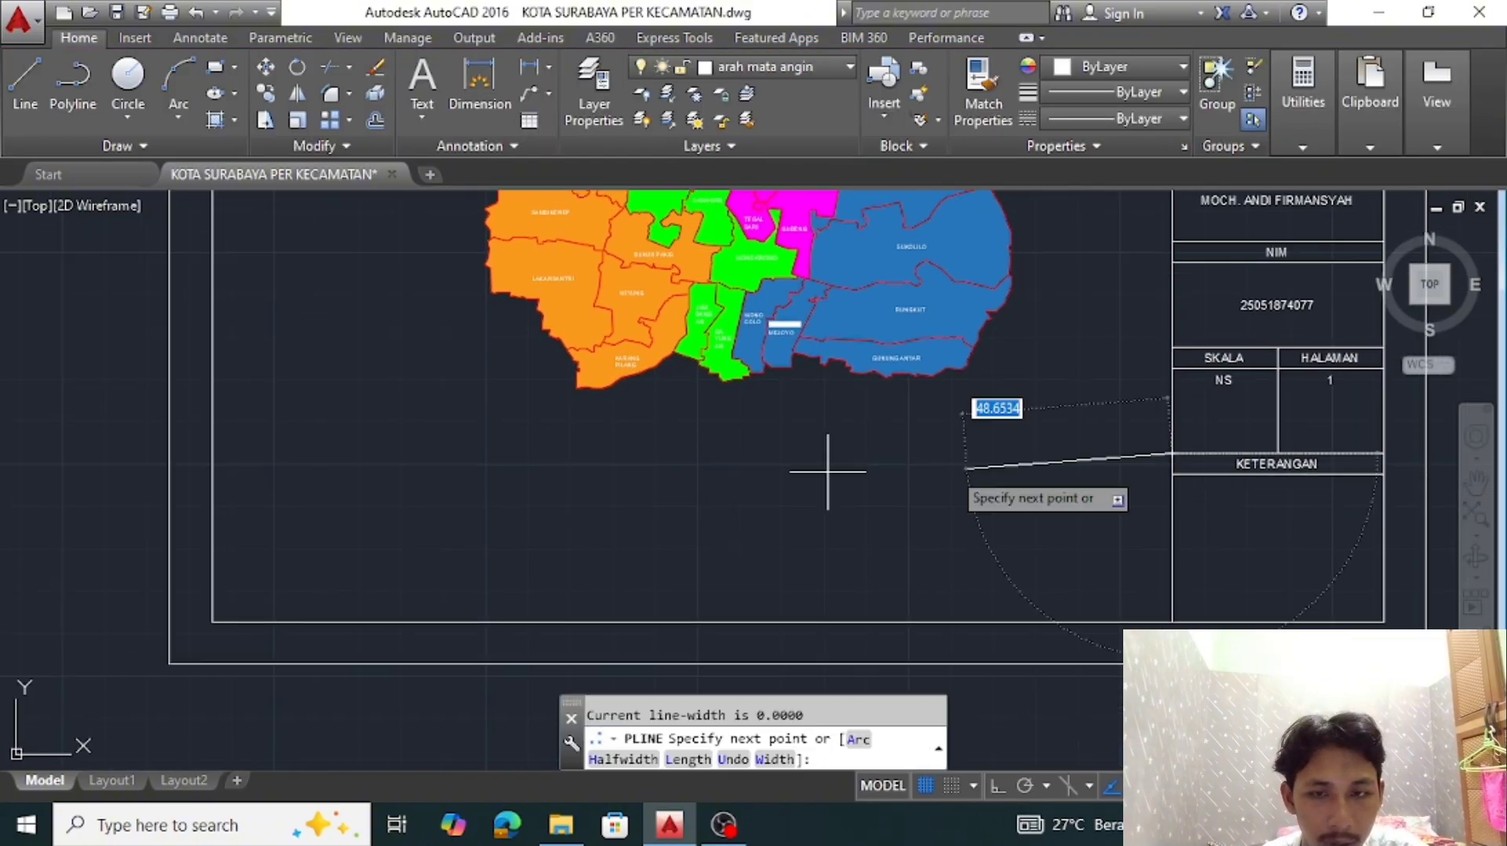
{"action": "left_click", "coordinate": [212, 453]}
{"action": "key", "text": "Return"}
{"action": "type", "text": "o"}
{"action": "key", "text": "Return"}
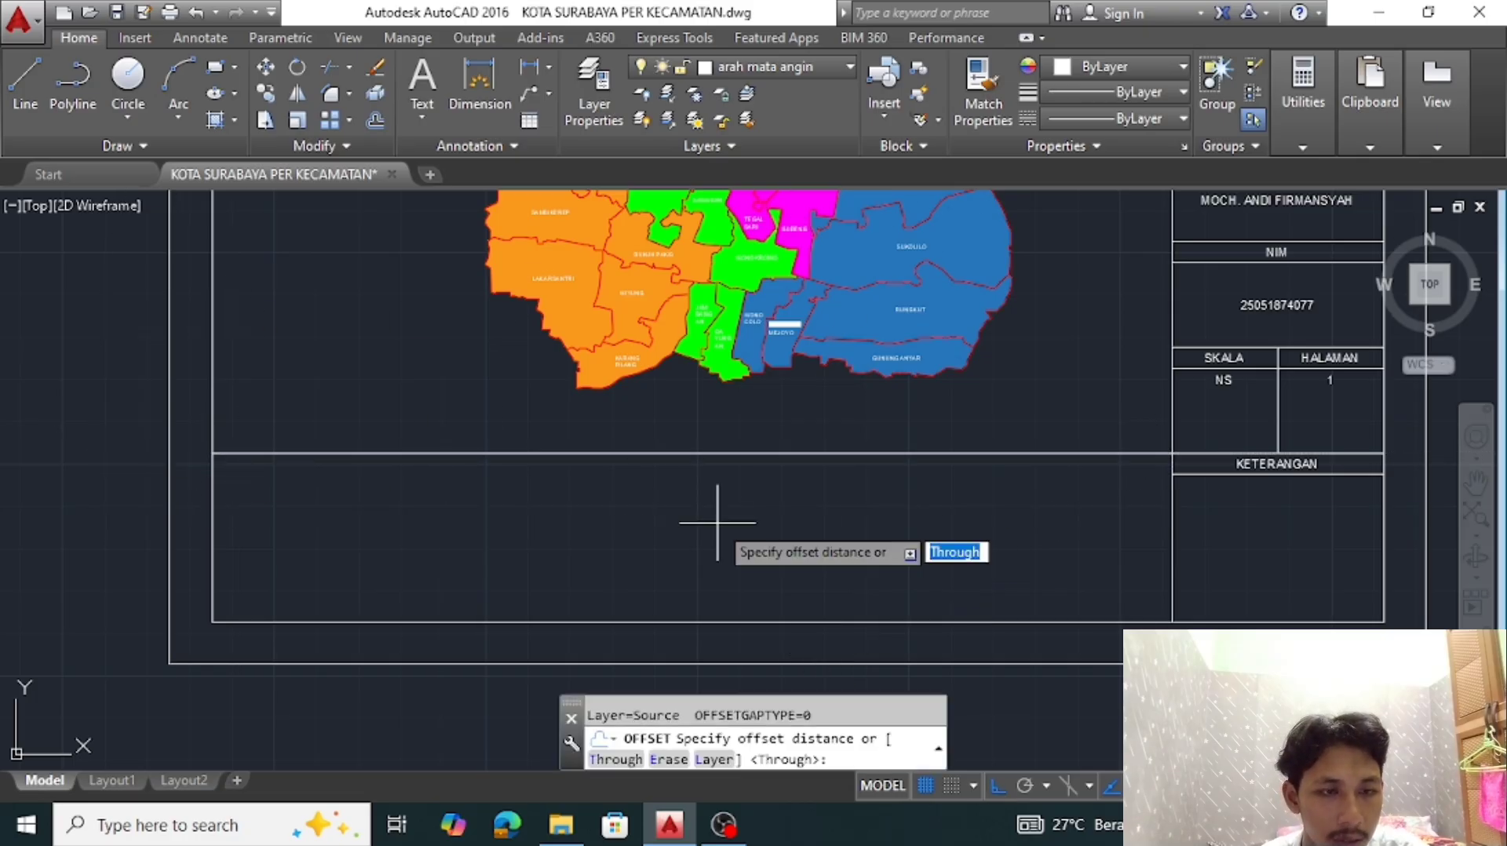
{"action": "key", "text": "Escape"}
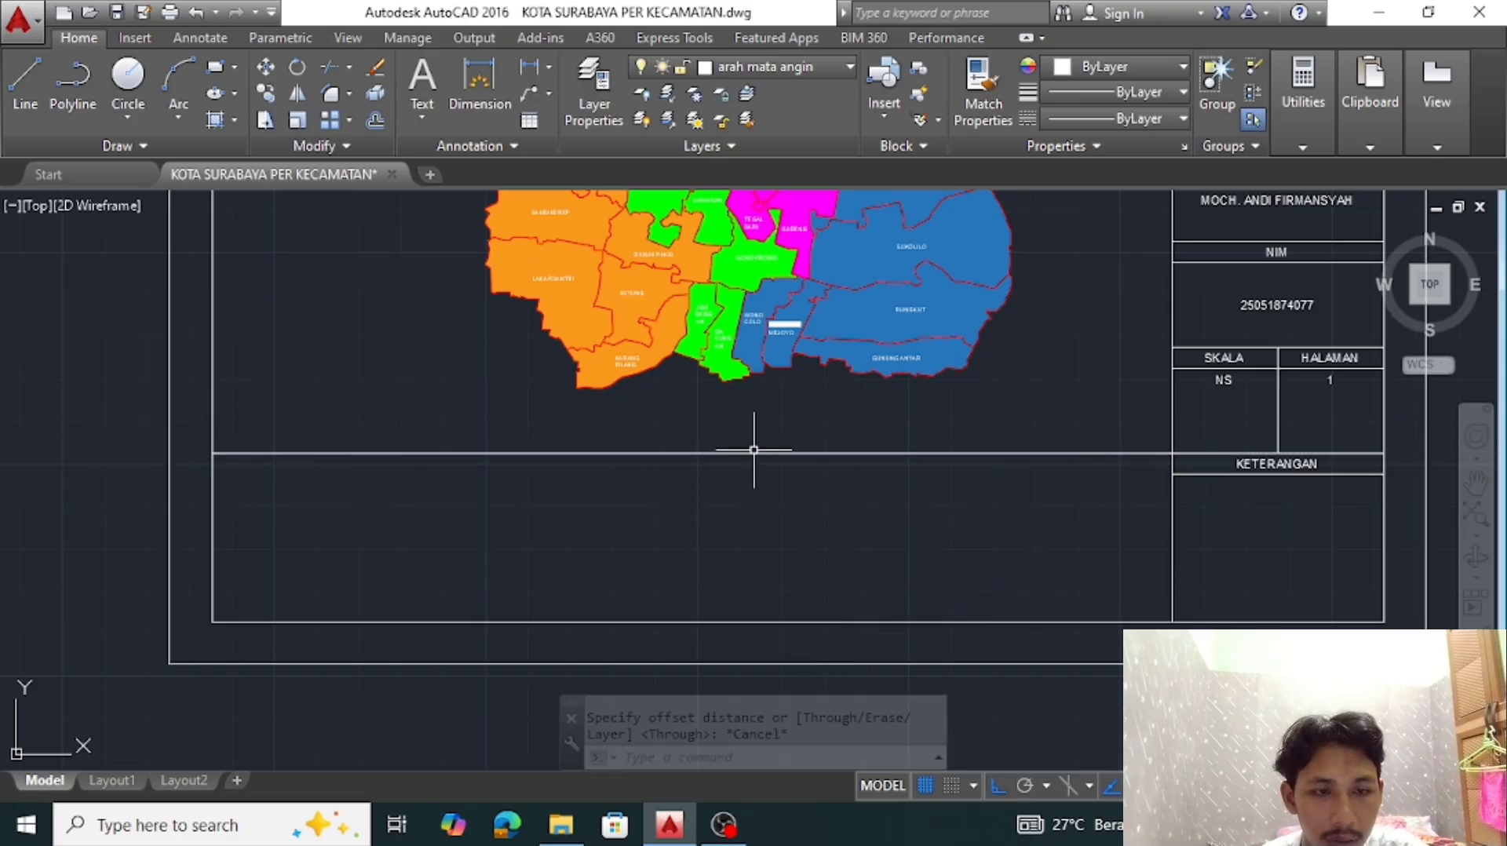
Copy the KARANG PILANG label into the empty strip below the new divider line, near the inner border's corner
{"action": "scroll", "coordinate": [616, 362], "scroll_direction": "up", "scroll_amount": 4}
{"action": "left_click", "coordinate": [629, 348]}
{"action": "type", "text": "co"}
{"action": "key", "text": "Return"}
{"action": "left_click", "coordinate": [683, 462]}
{"action": "scroll", "coordinate": [728, 525], "scroll_direction": "down", "scroll_amount": 6}
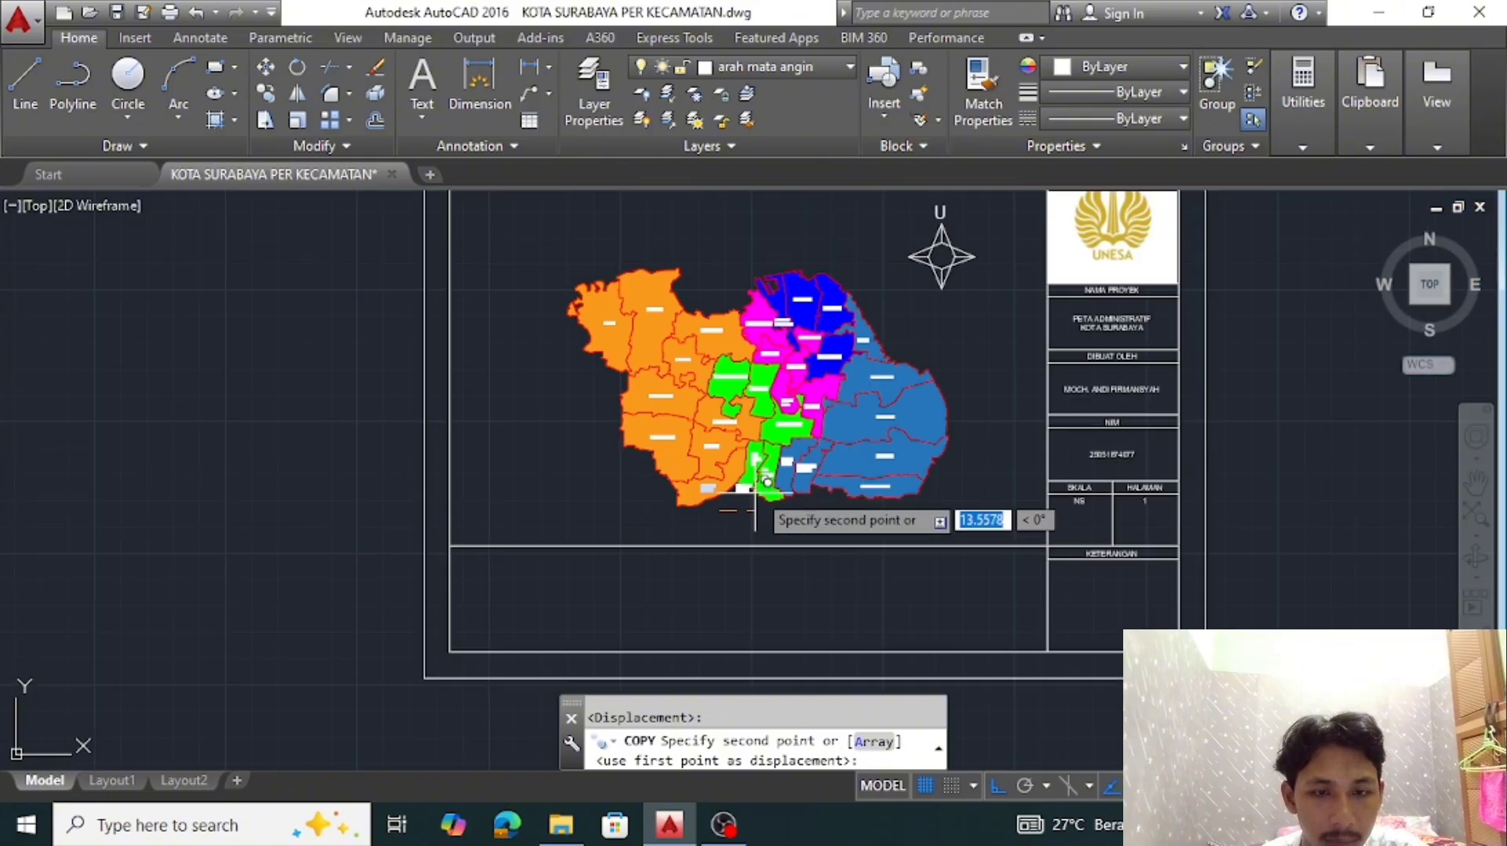
{"action": "scroll", "coordinate": [521, 605], "scroll_direction": "up", "scroll_amount": 2}
{"action": "key", "text": "F8"}
{"action": "scroll", "coordinate": [498, 588], "scroll_direction": "up", "scroll_amount": 4}
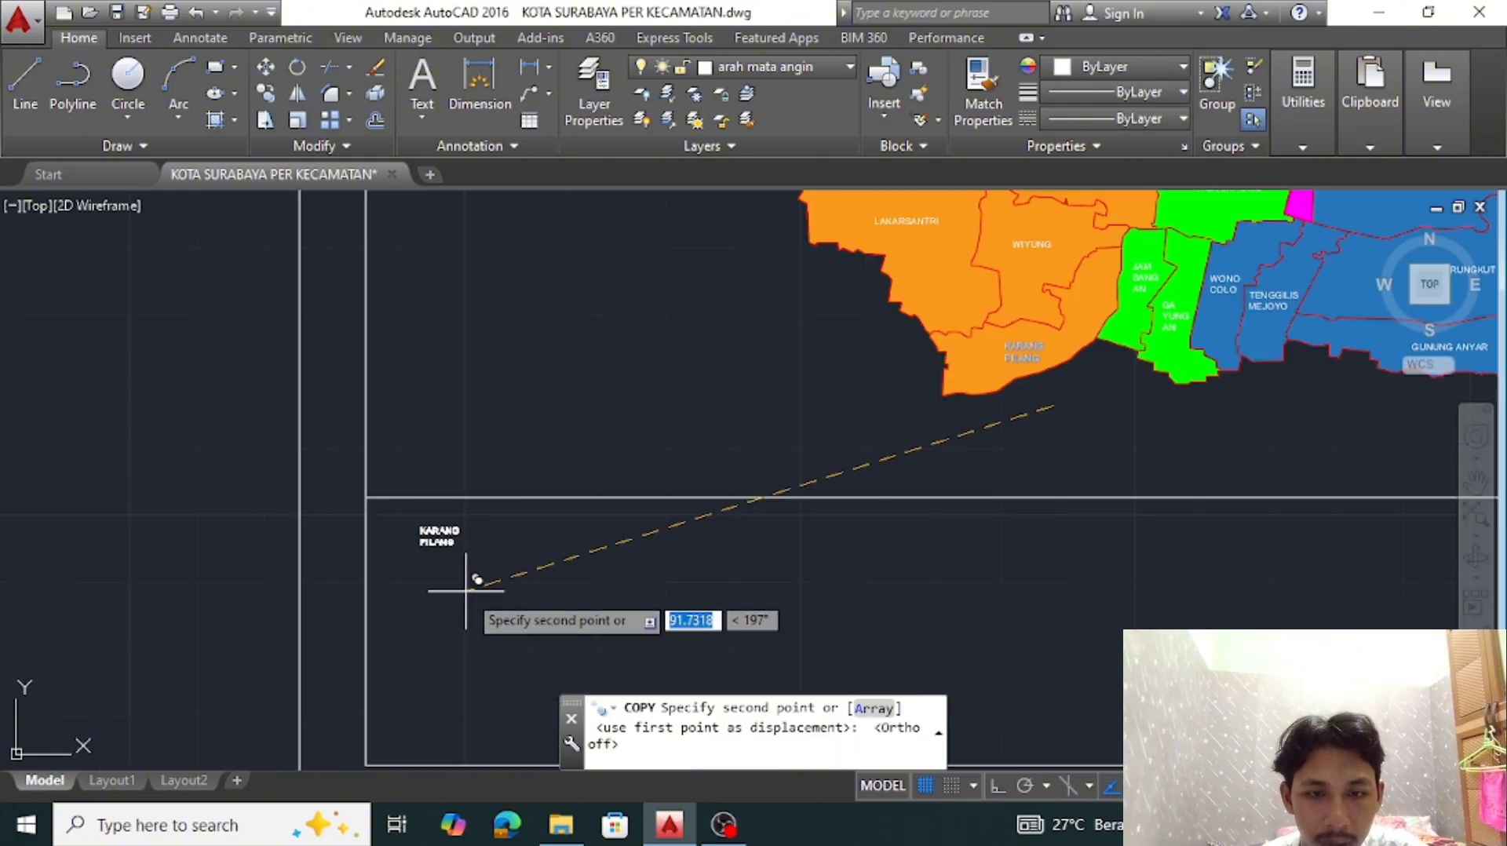
{"action": "left_click", "coordinate": [477, 579]}
{"action": "key", "text": "Escape"}
Replace the copied label's text with LEGENDA
{"action": "scroll", "coordinate": [447, 532], "scroll_direction": "up", "scroll_amount": 4}
{"action": "double_click", "coordinate": [413, 538]}
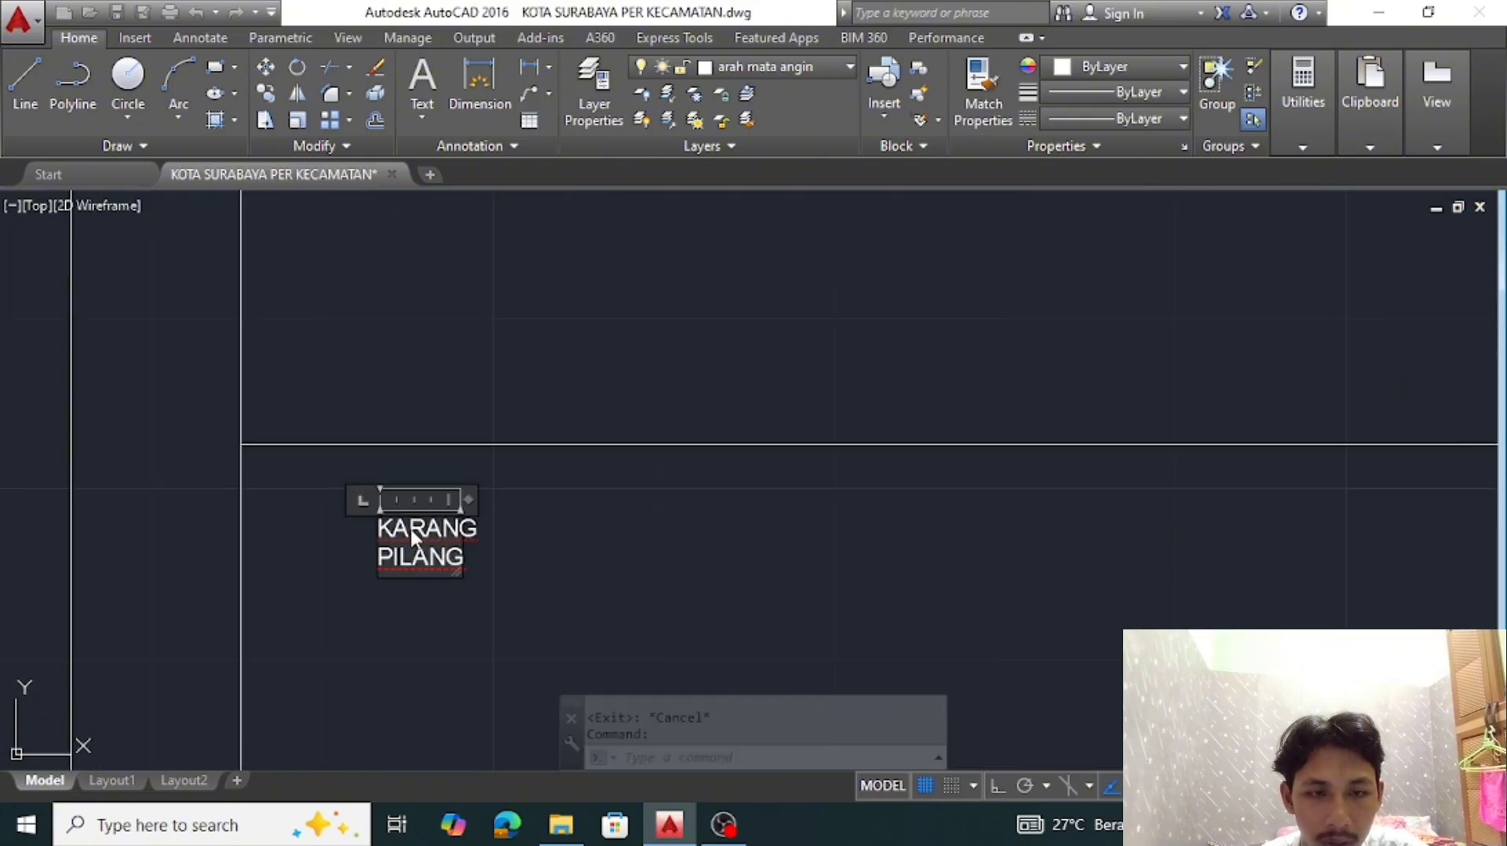
{"action": "type", "text": "LEGENDA"}
{"action": "left_click", "coordinate": [585, 528]}
Set the LEGENDA label's text height to 3
{"action": "scroll", "coordinate": [533, 538], "scroll_direction": "down", "scroll_amount": 5}
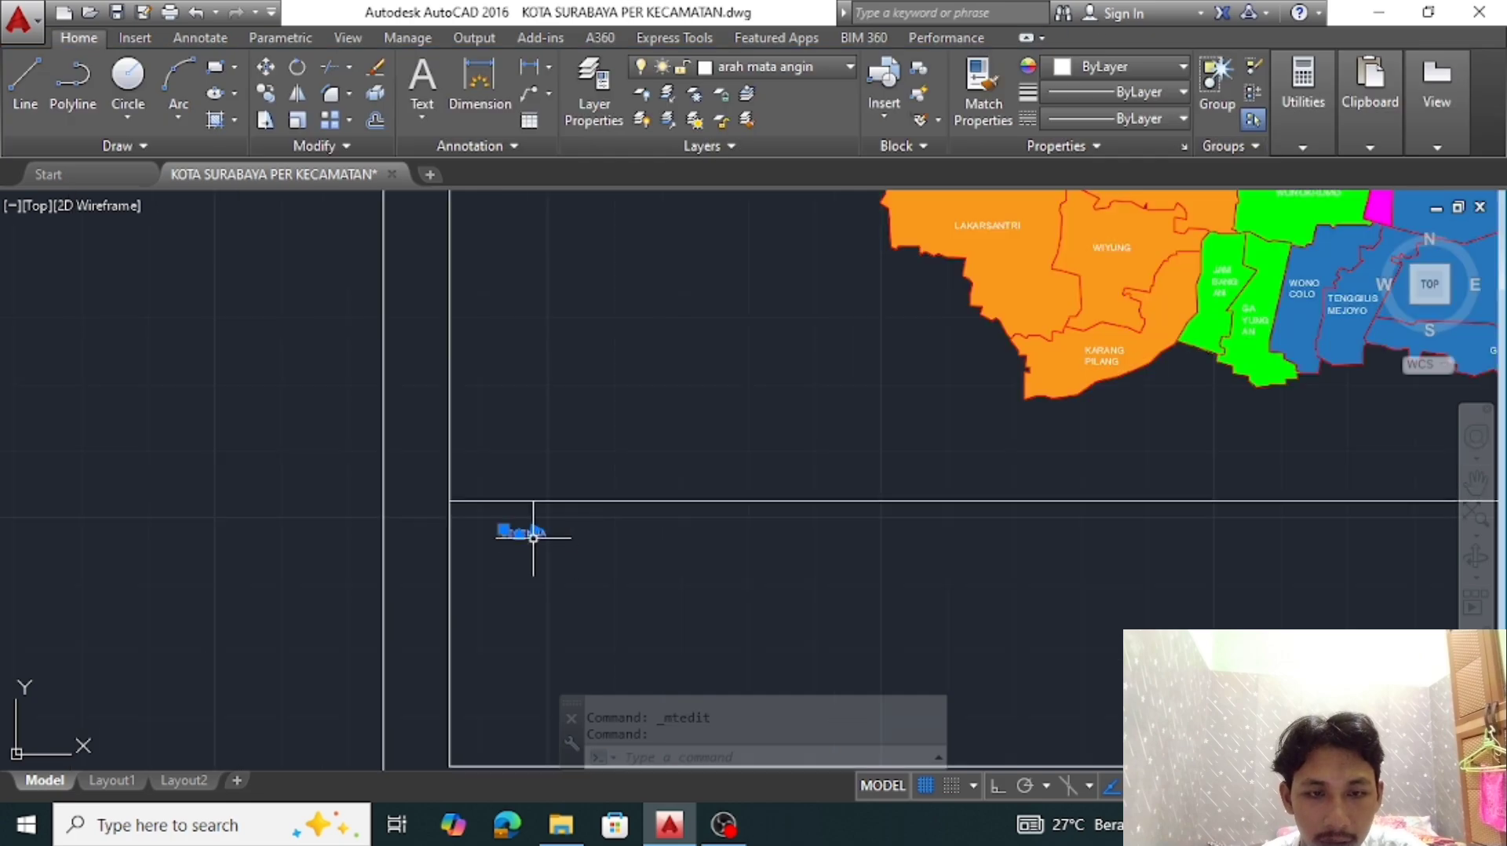
{"action": "right_click", "coordinate": [555, 549]}
{"action": "left_click", "coordinate": [596, 767]}
{"action": "left_click", "coordinate": [227, 633]}
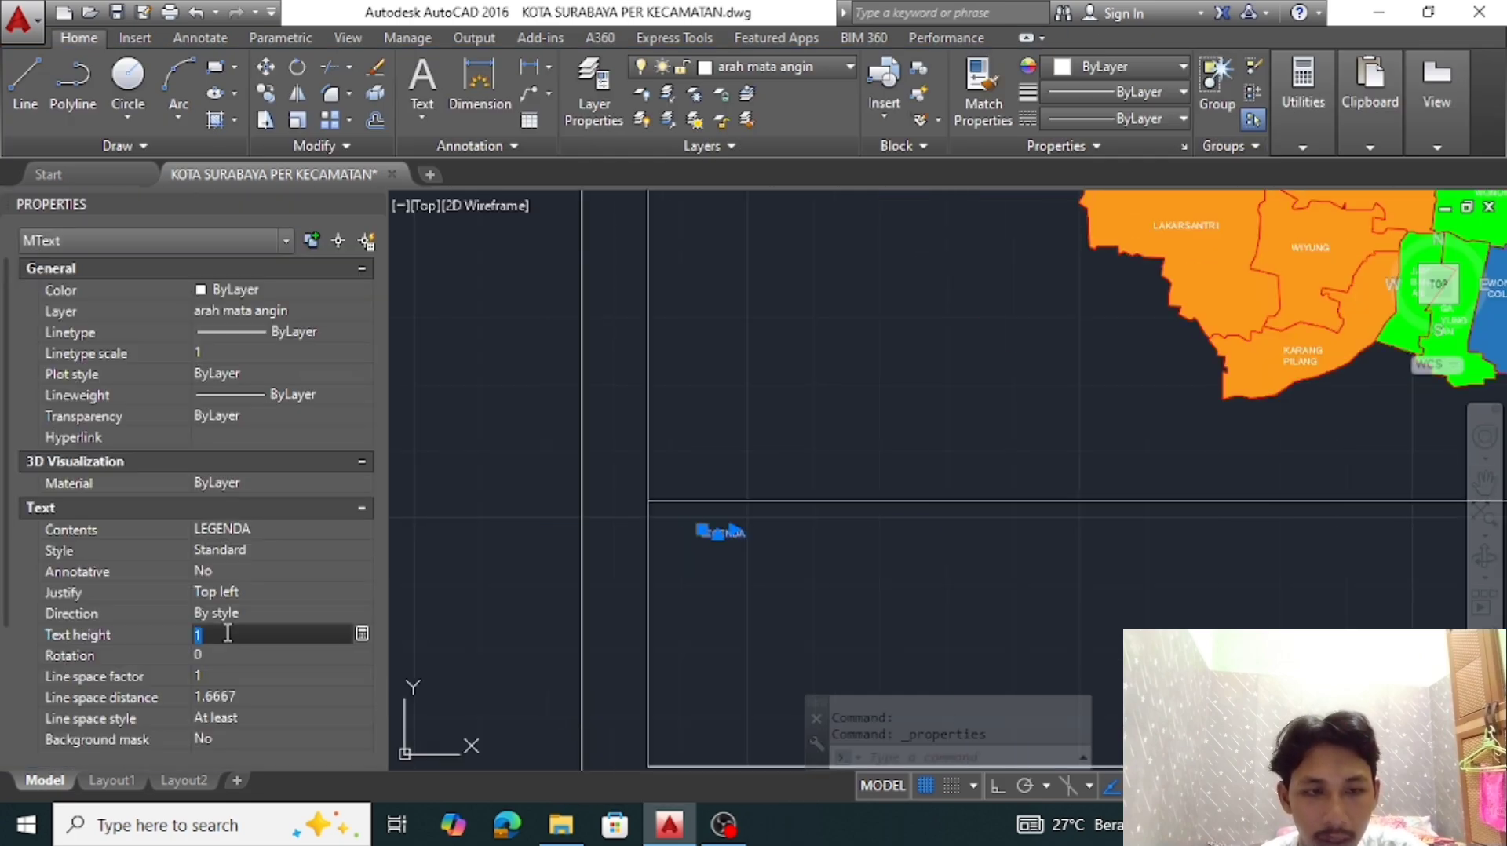
{"action": "type", "text": "3"}
{"action": "key", "text": "Return"}
{"action": "scroll", "coordinate": [973, 489], "scroll_direction": "down", "scroll_amount": 4}
{"action": "key", "text": "Escape"}
{"action": "middle_click_drag", "start_coordinate": [1231, 528], "coordinate": [952, 533]}
{"action": "left_click", "coordinate": [375, 204]}
Make kop gambar the current layer and put the legend divider line and the LEGENDA text on it
{"action": "scroll", "coordinate": [516, 563], "scroll_direction": "up", "scroll_amount": 2}
{"action": "middle_click_drag", "start_coordinate": [560, 545], "coordinate": [572, 541]}
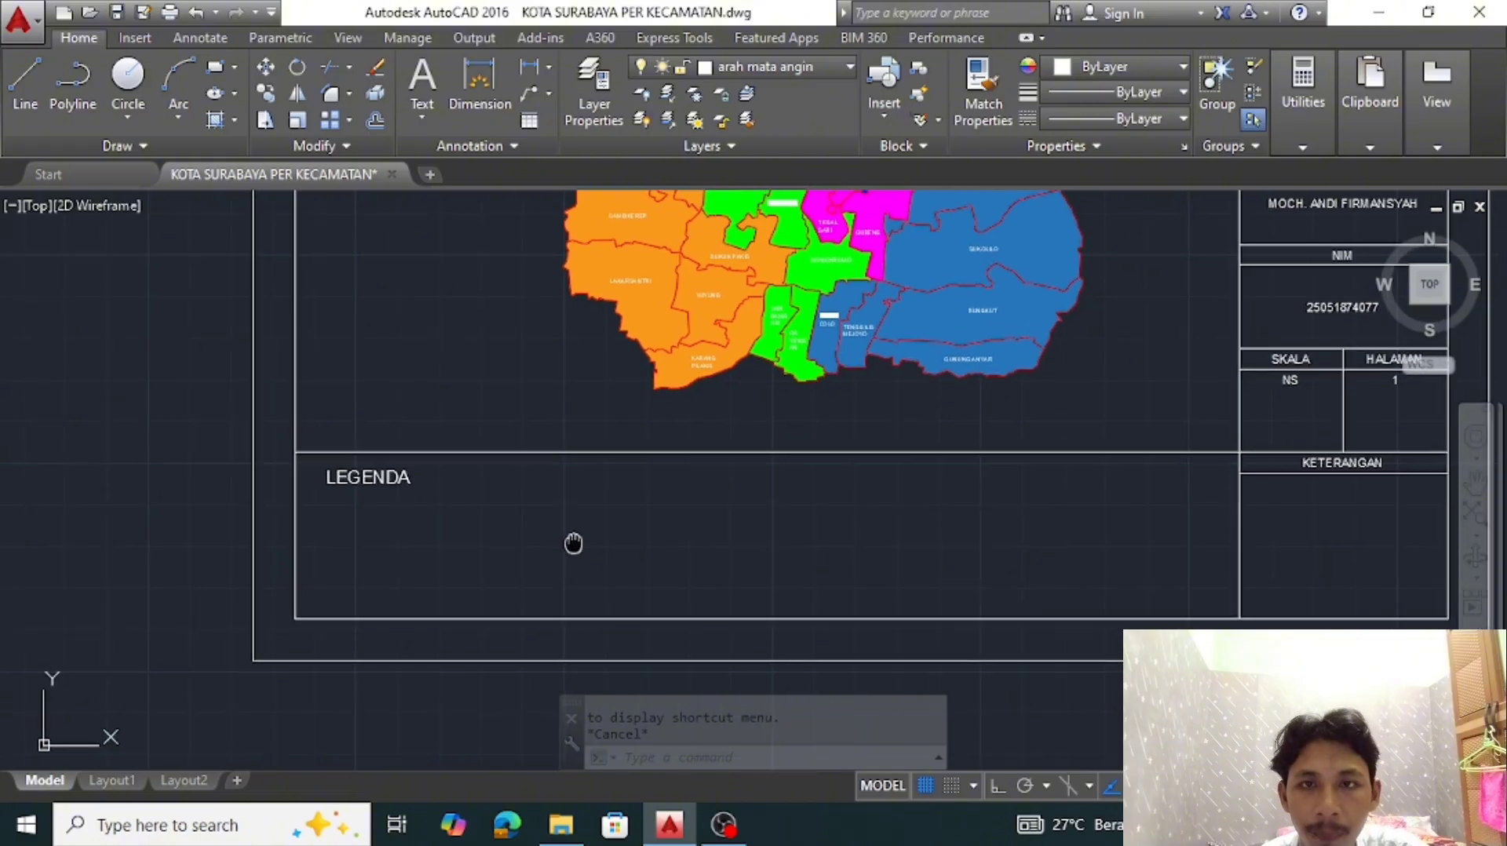
{"action": "left_click", "coordinate": [817, 66]}
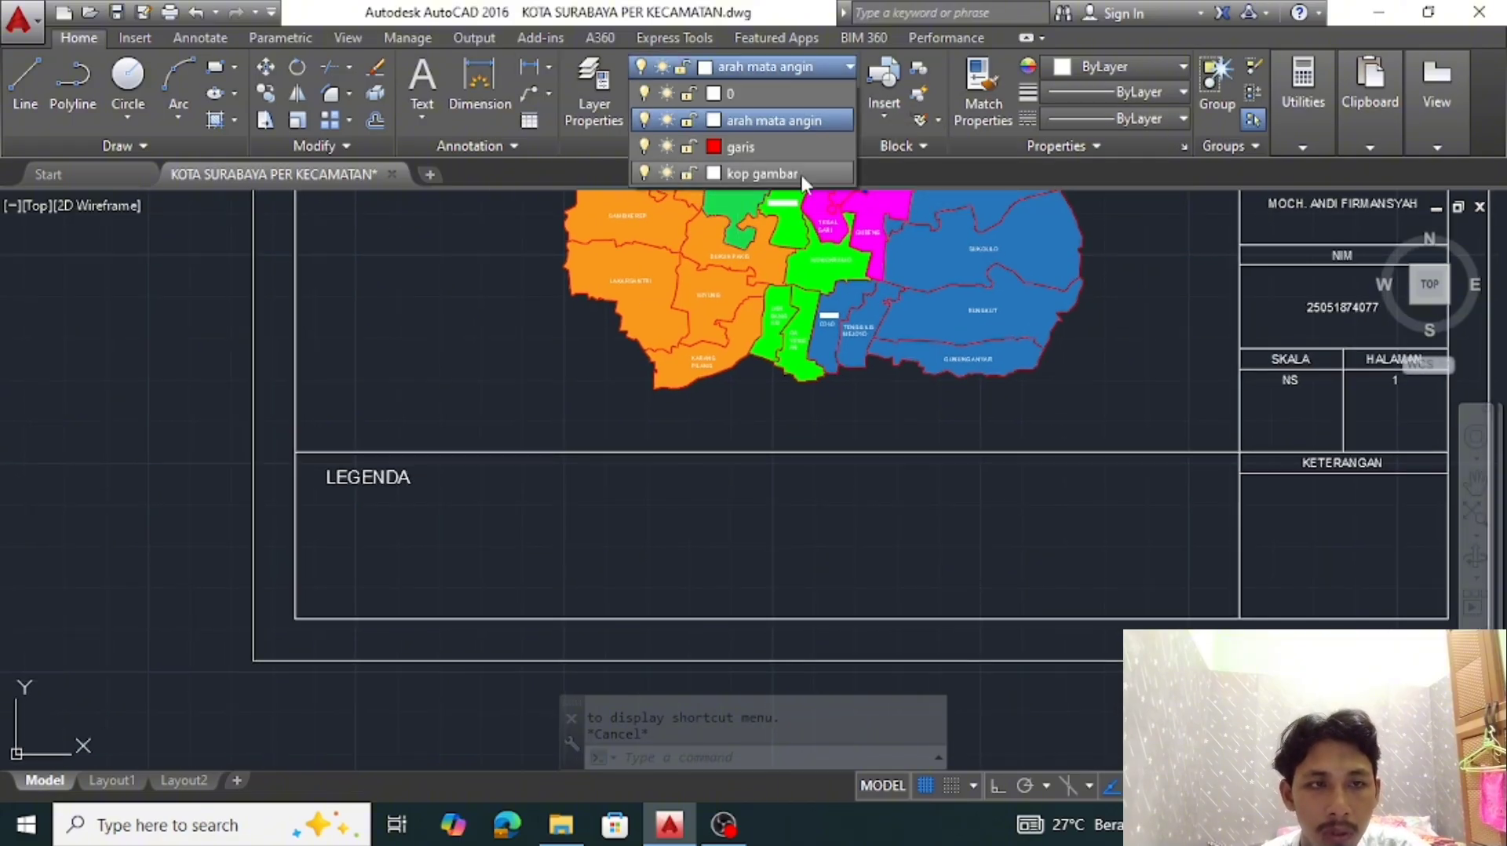
{"action": "left_click", "coordinate": [761, 172]}
{"action": "left_click", "coordinate": [460, 529]}
{"action": "left_click", "coordinate": [351, 402]}
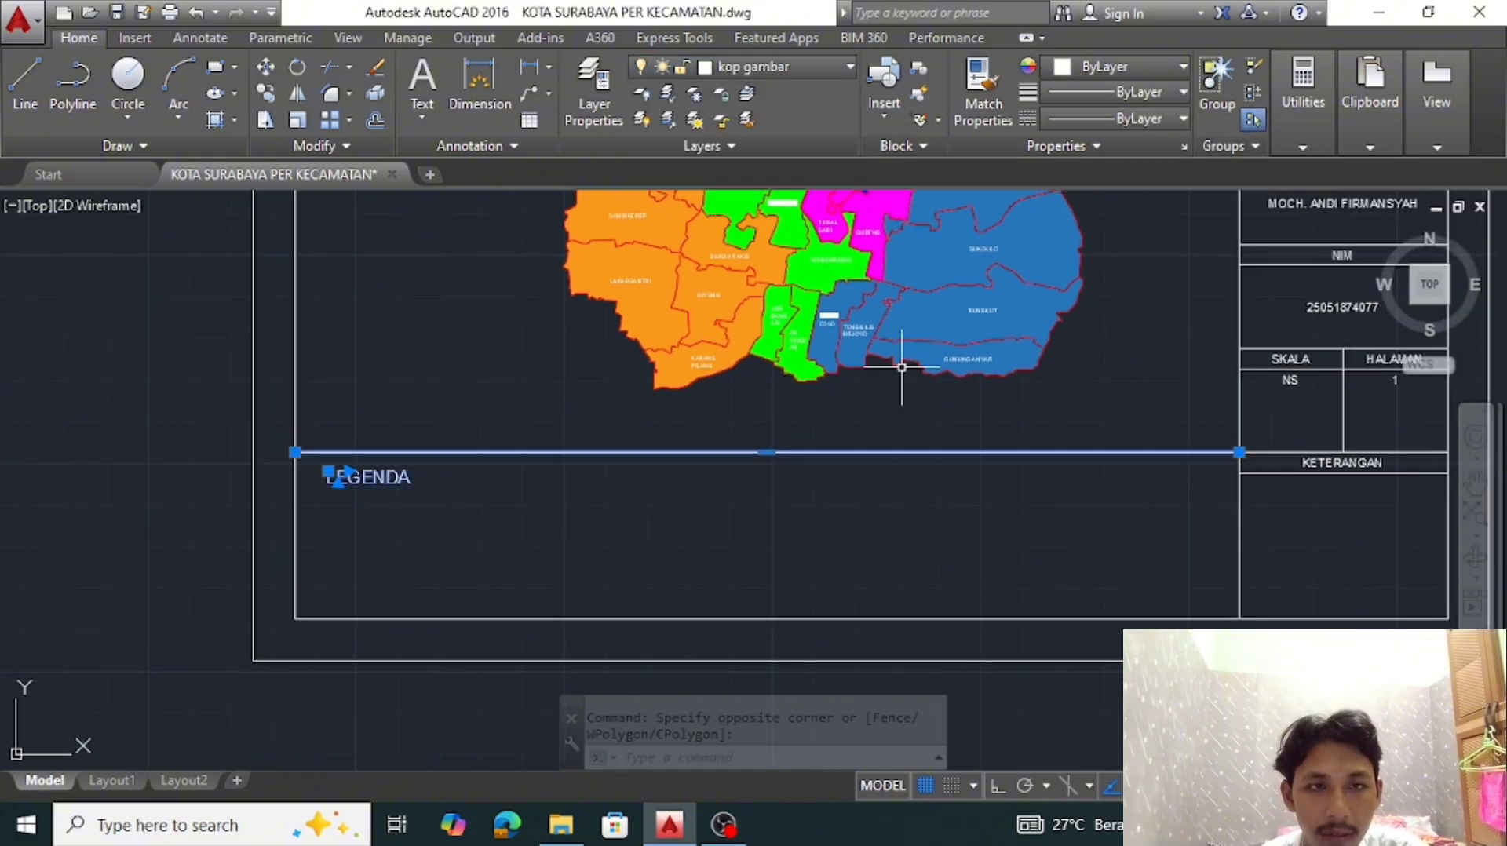
{"action": "key", "text": "Escape"}
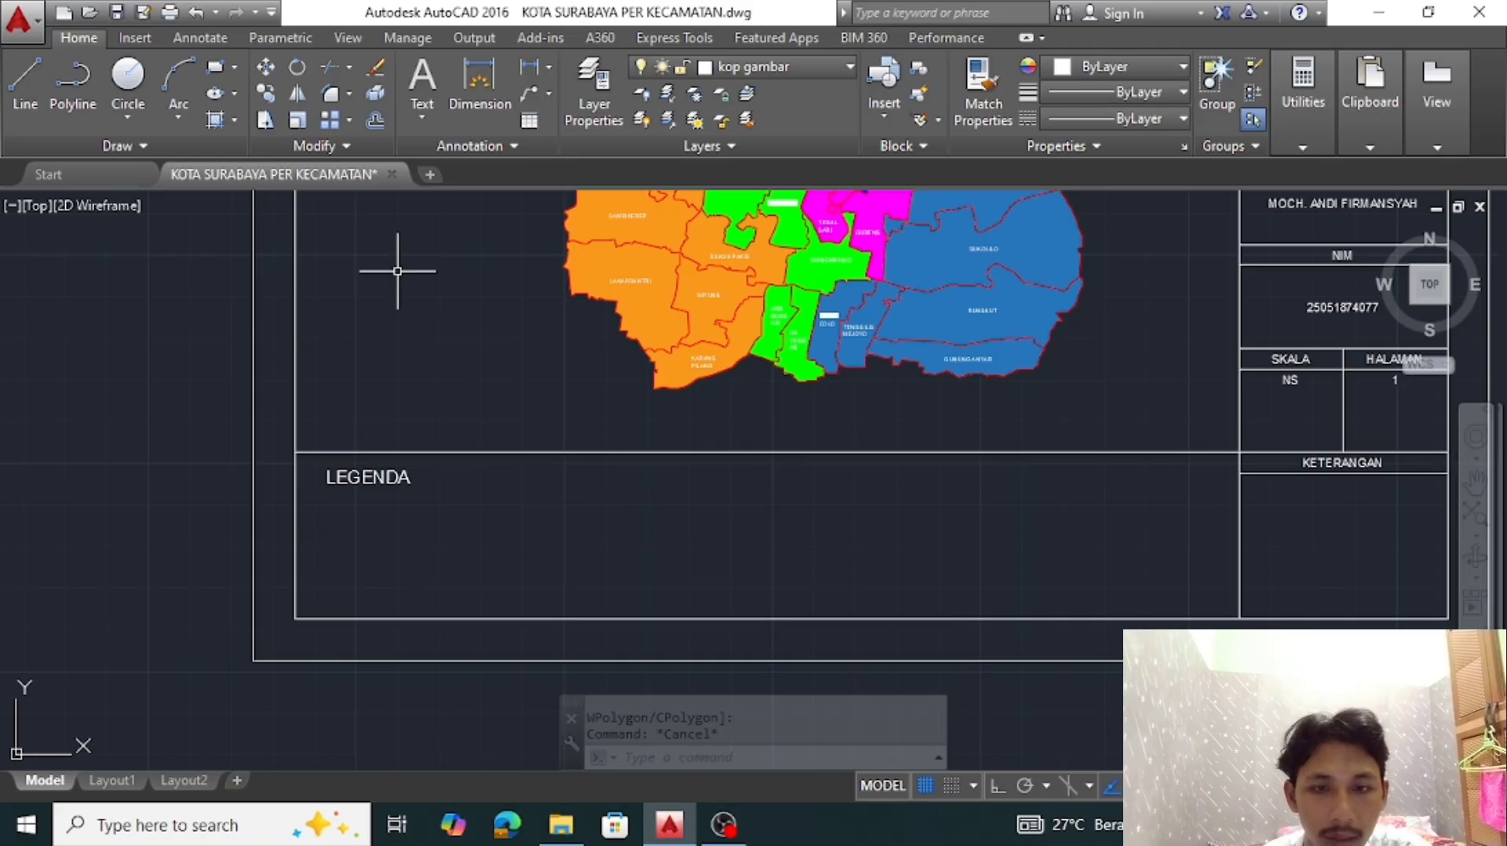
Draw a 10 by 5 rectangle beside the LEGENDA text as a color swatch frame
{"action": "left_click", "coordinate": [215, 67]}
{"action": "scroll", "coordinate": [471, 493], "scroll_direction": "up", "scroll_amount": 2}
{"action": "left_click", "coordinate": [463, 481]}
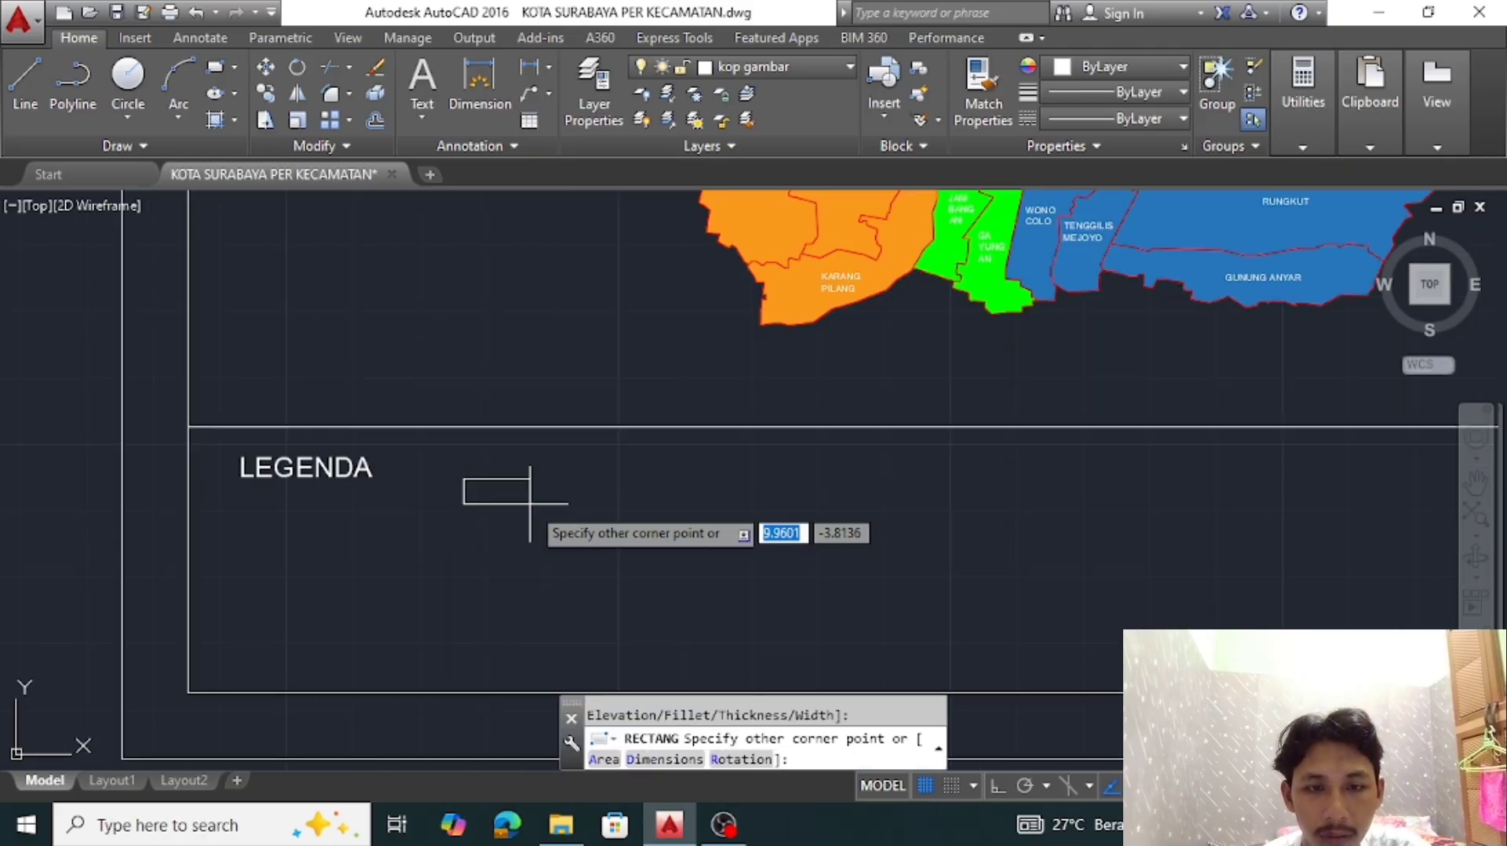
{"action": "type", "text": "@10,5"}
{"action": "key", "text": "Return"}
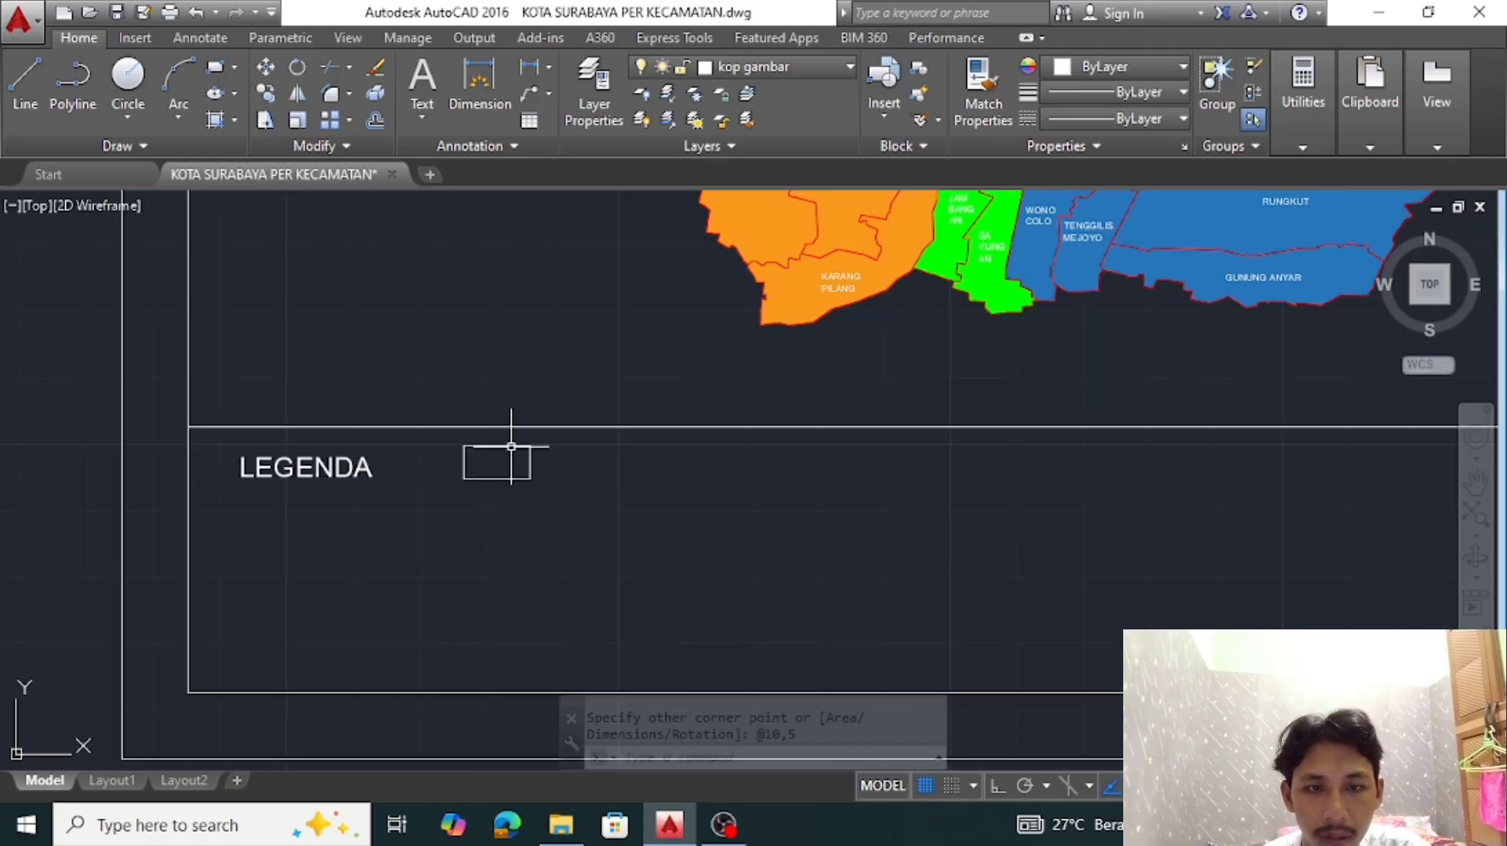
Move the swatch rectangle straight down onto the lower inner border, and raise it 5 units above that line
{"action": "type", "text": "m"}
{"action": "key", "text": "Return"}
{"action": "left_click", "coordinate": [497, 479]}
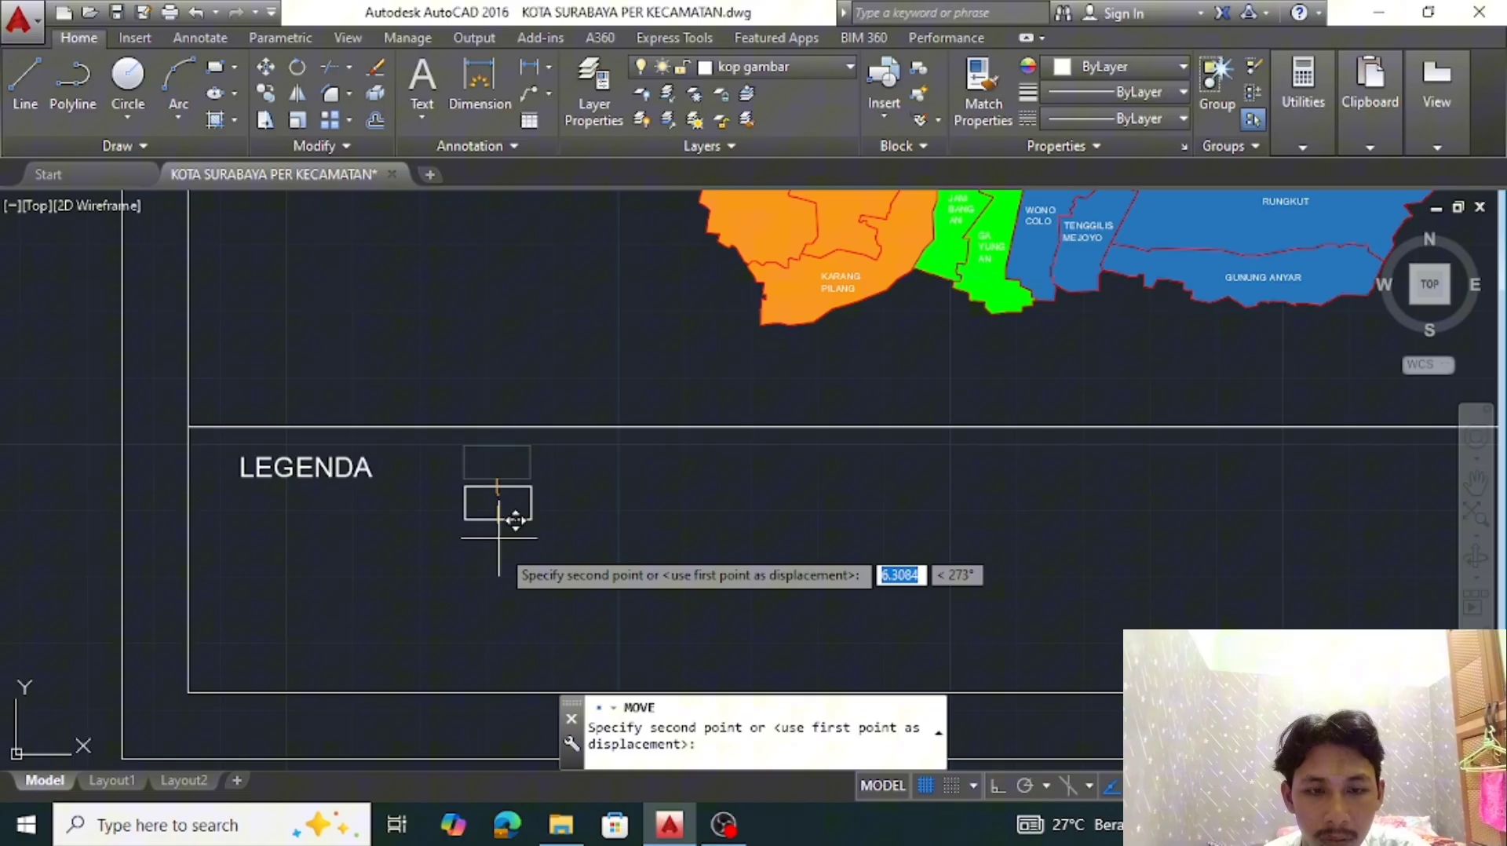
{"action": "left_click", "coordinate": [497, 692]}
{"action": "type", "text": "m"}
{"action": "key", "text": "Return"}
{"action": "key", "text": "F8"}
{"action": "left_click", "coordinate": [617, 610]}
{"action": "type", "text": "5"}
{"action": "key", "text": "Return"}
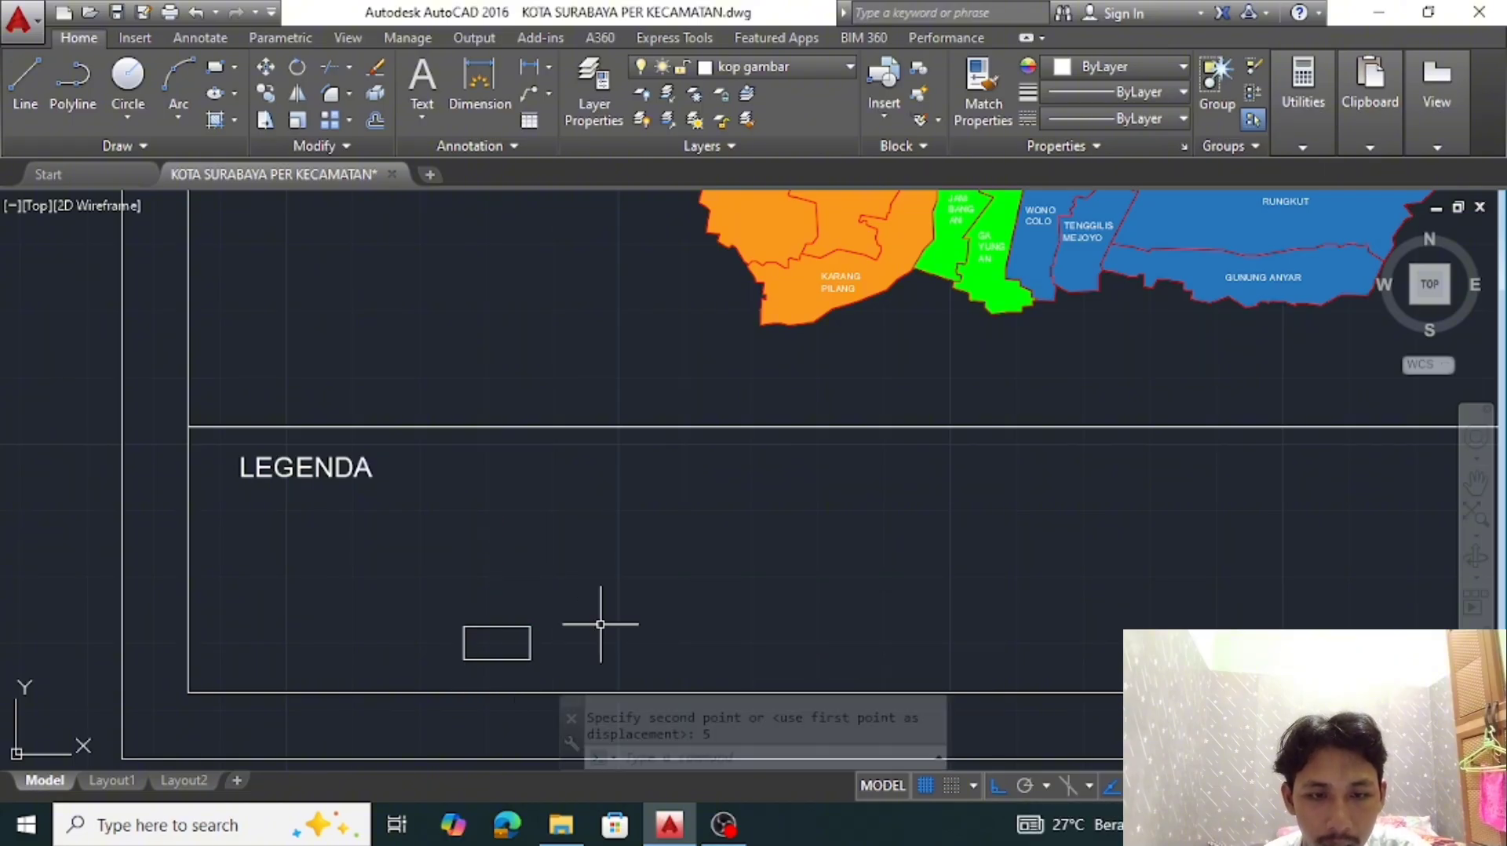
Copy the legend swatch rectangle 10 units straight up
{"action": "left_click", "coordinate": [598, 632]}
{"action": "left_click", "coordinate": [503, 569]}
{"action": "type", "text": "co"}
{"action": "key", "text": "Return"}
{"action": "left_click", "coordinate": [530, 627]}
{"action": "type", "text": "5"}
{"action": "key", "text": "Return"}
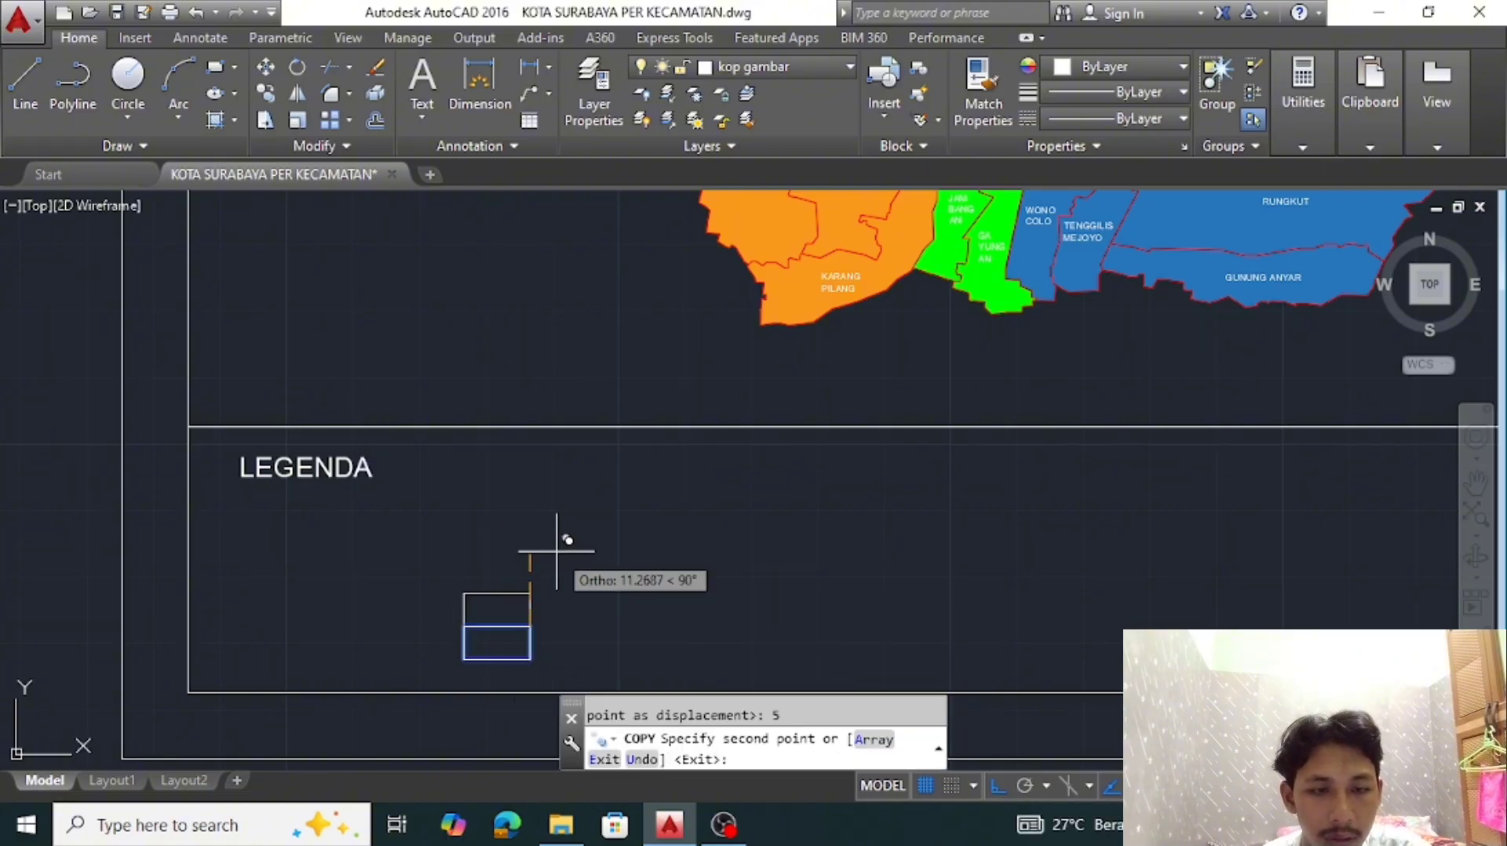
{"action": "key", "text": "ctrl+z"}
{"action": "type", "text": "10"}
{"action": "key", "text": "Return"}
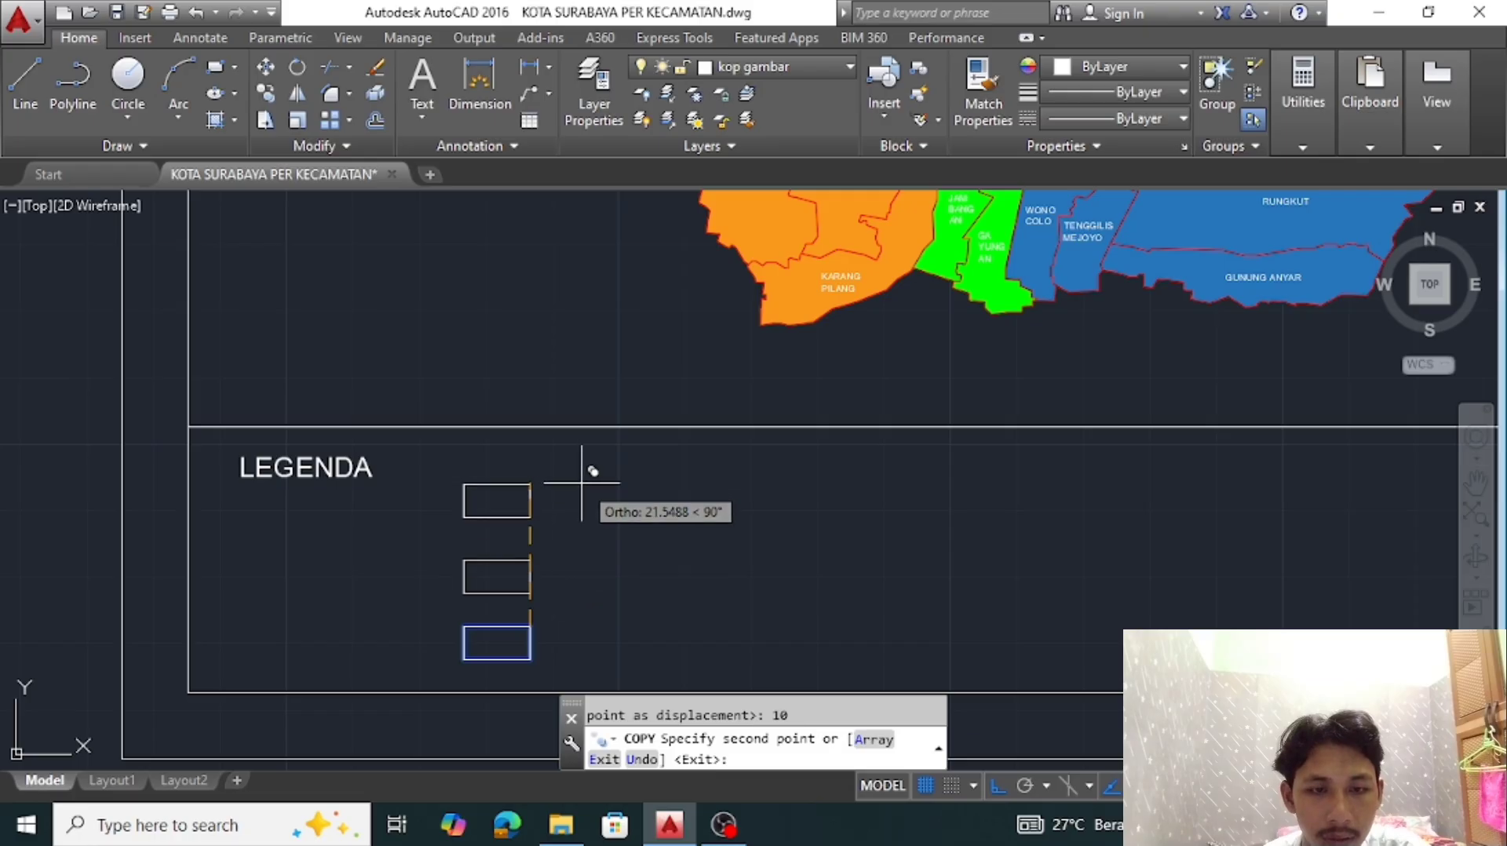
Place another copy of the legend swatch rectangle 20 units above the original
{"action": "type", "text": "20"}
{"action": "key", "text": "Escape"}
{"action": "scroll", "coordinate": [761, 528], "scroll_direction": "down", "scroll_amount": 3}
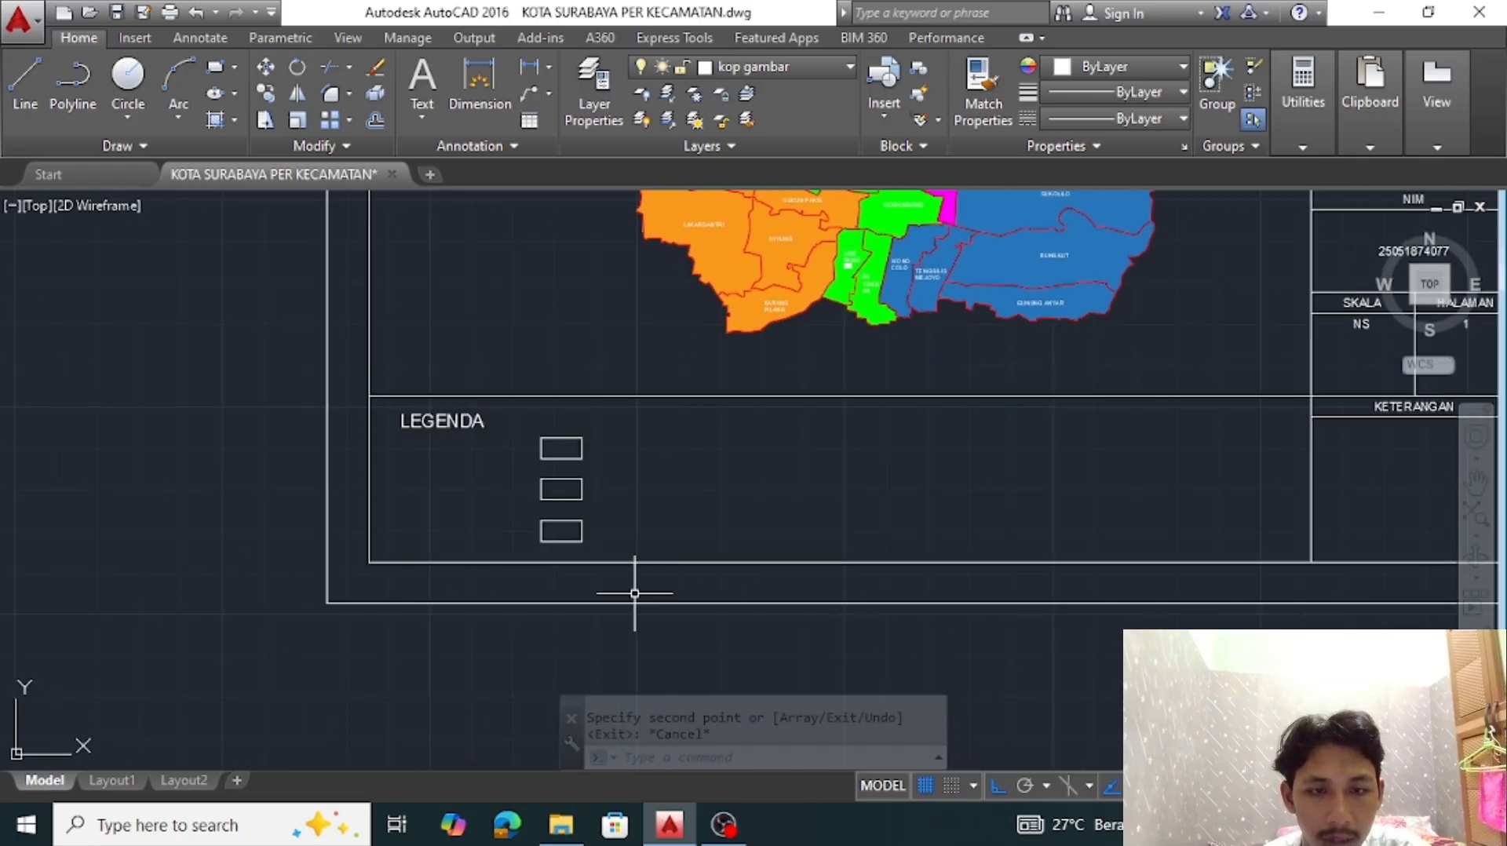
Copy the LEGENDA text to beside the uppermost swatch rectangle
{"action": "type", "text": "co"}
{"action": "key", "text": "Return"}
{"action": "left_click", "coordinate": [402, 415]}
{"action": "scroll", "coordinate": [565, 428], "scroll_direction": "up", "scroll_amount": 4}
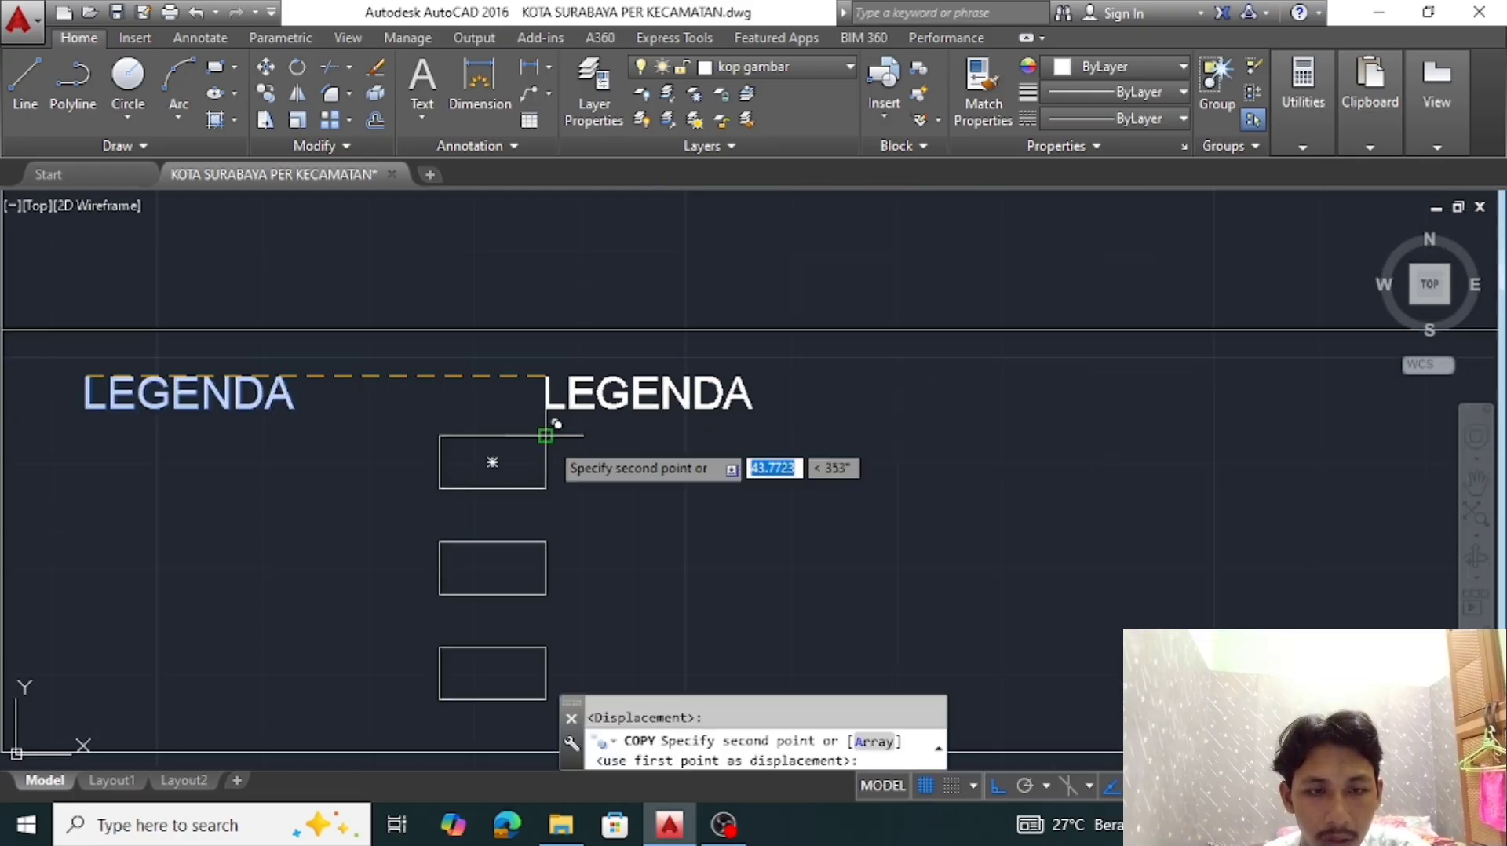
{"action": "left_click", "coordinate": [583, 438]}
Move the copied LEGENDA text 2 units away from the uppermost swatch's edge
{"action": "type", "text": "m"}
{"action": "key", "text": "Return"}
{"action": "left_click", "coordinate": [960, 441]}
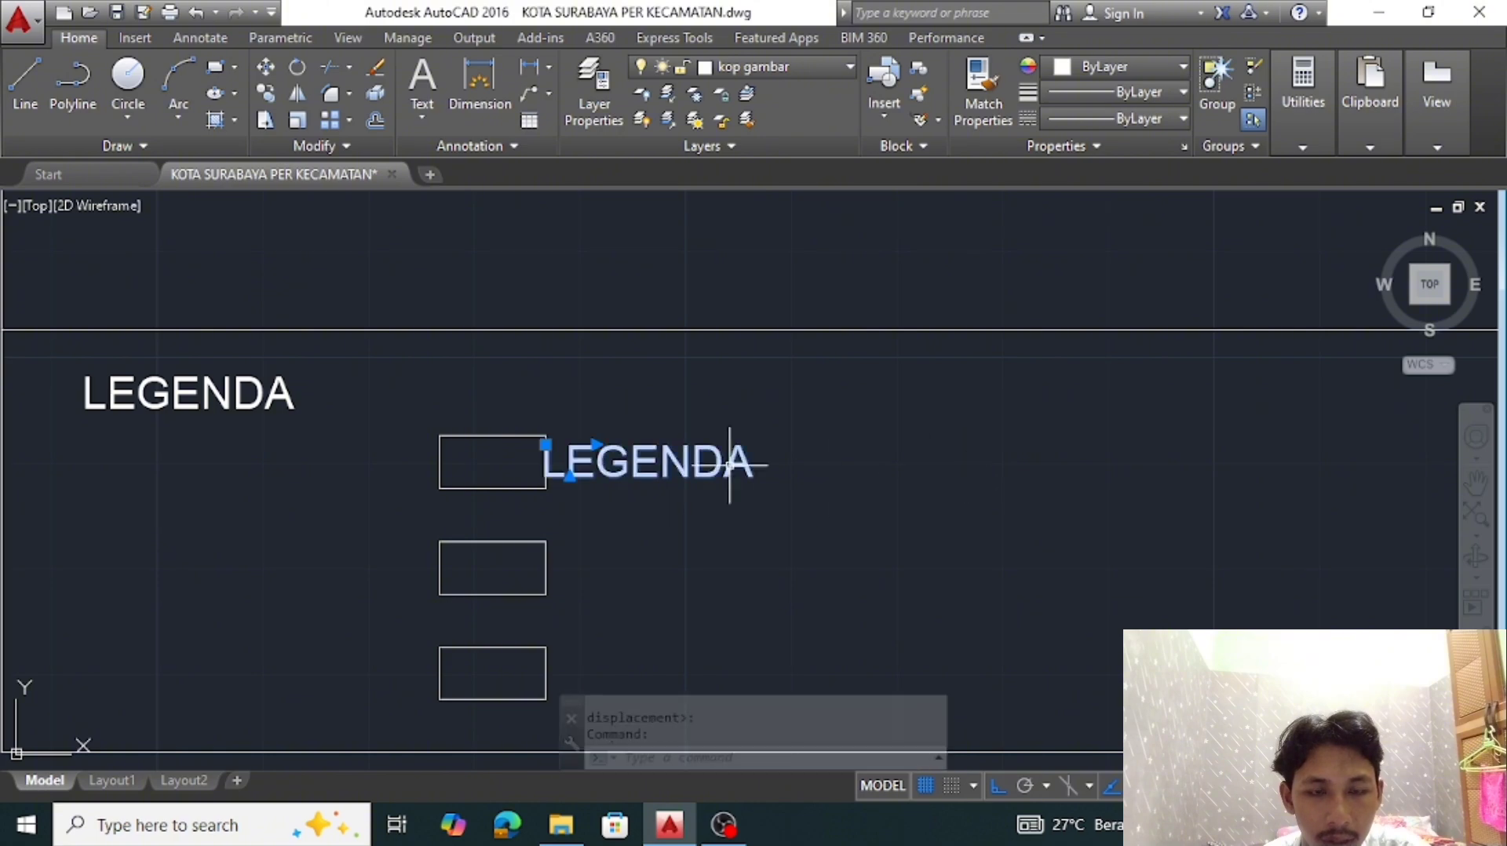
{"action": "left_click", "coordinate": [793, 518]}
{"action": "scroll", "coordinate": [885, 538], "scroll_direction": "down", "scroll_amount": 6}
{"action": "scroll", "coordinate": [902, 553], "scroll_direction": "up", "scroll_amount": 4}
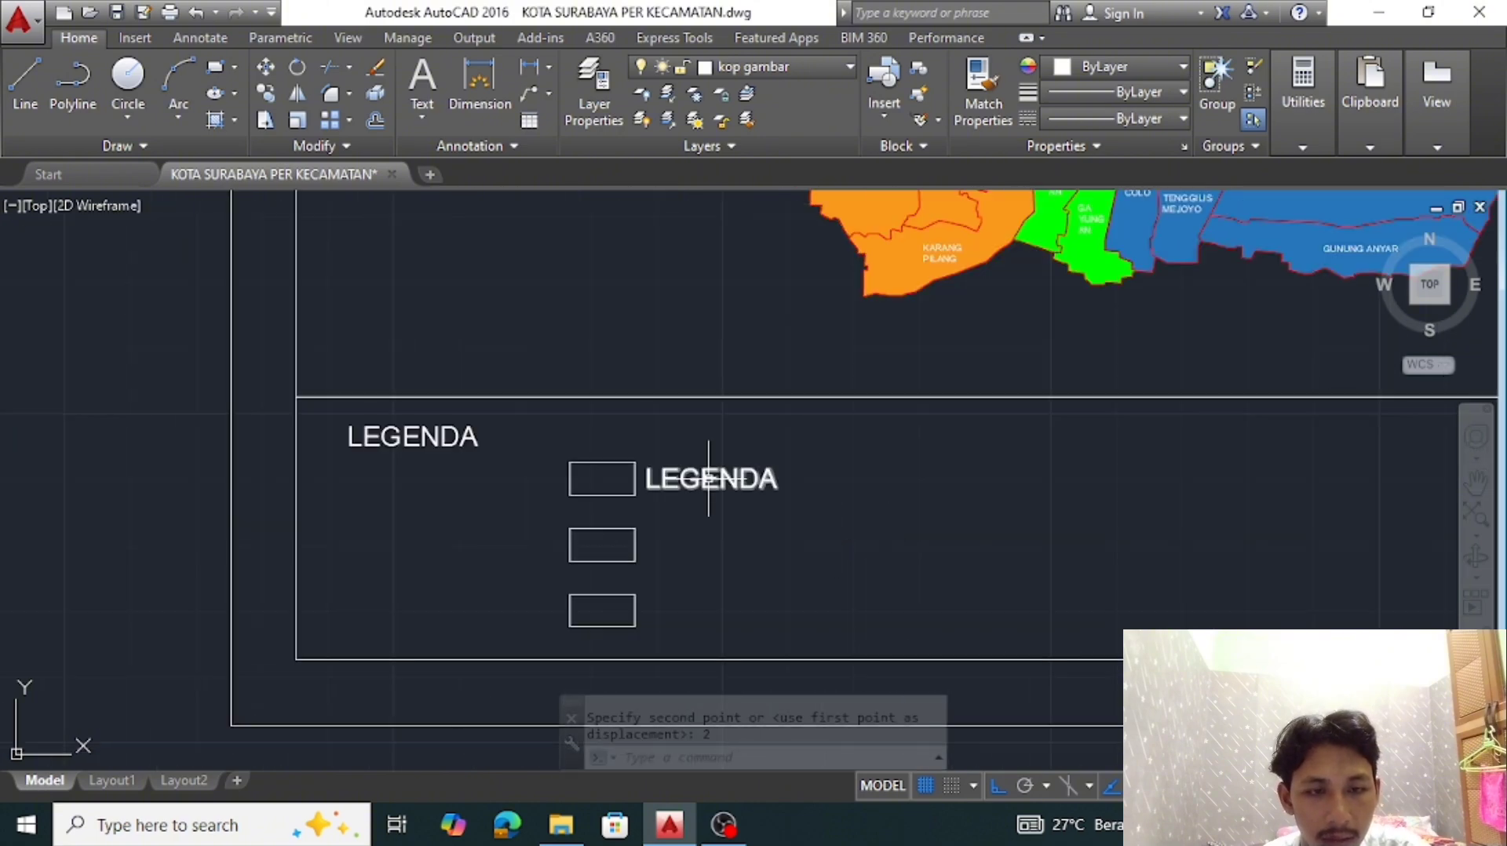
Change the text beside the uppermost swatch to DAPIL 1
{"action": "double_click", "coordinate": [708, 483]}
{"action": "double_click", "coordinate": [671, 484]}
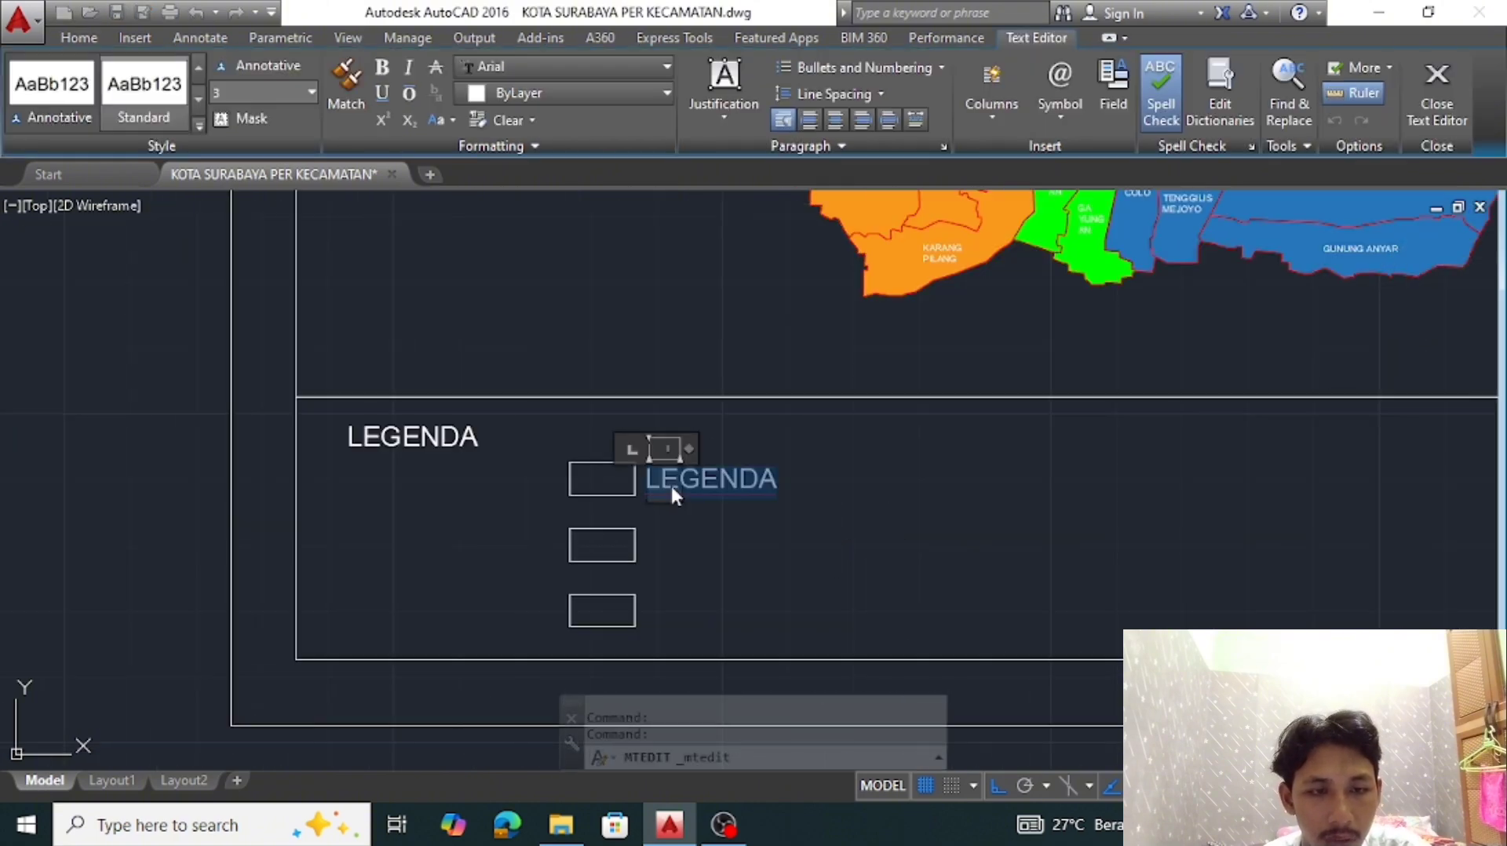
{"action": "type", "text": "DAPIL"}
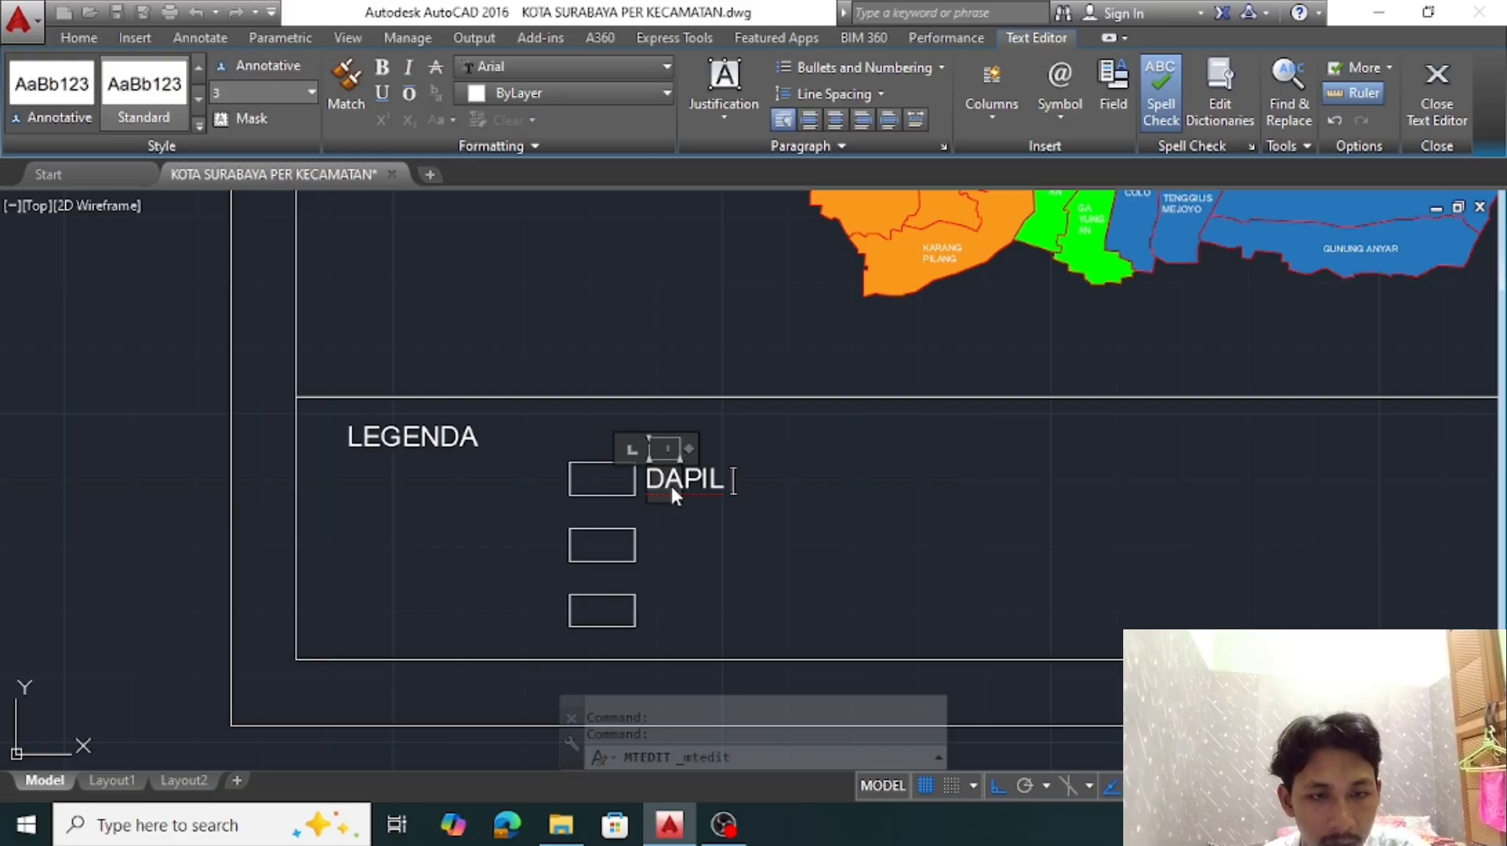
{"action": "type", "text": " 1"}
{"action": "left_click_drag", "start_coordinate": [682, 503], "coordinate": [752, 506]}
{"action": "left_click", "coordinate": [749, 524]}
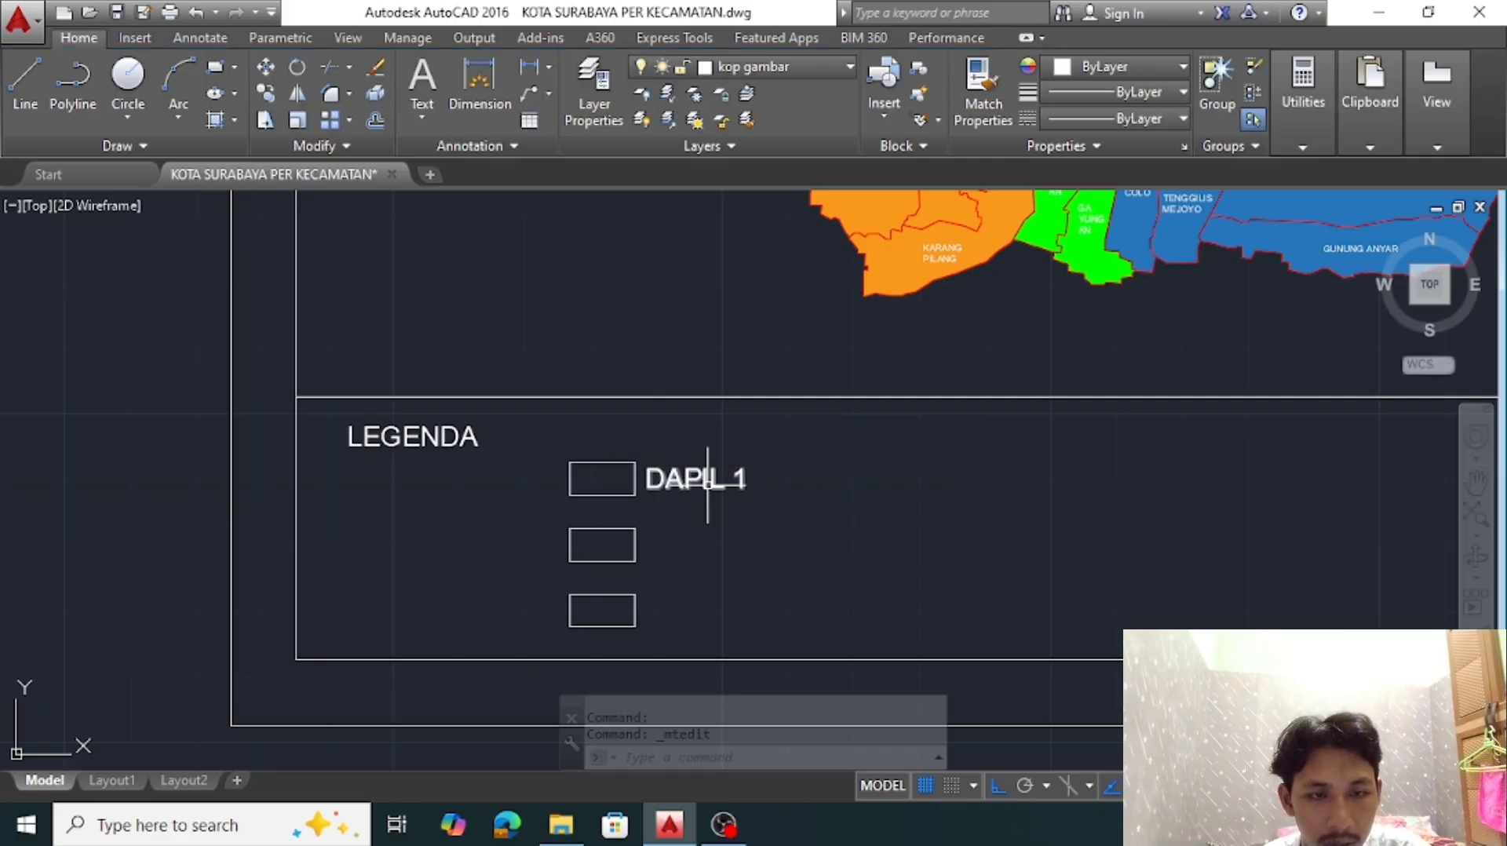
Copy the DAPIL 1 label straight down beside each of the two lower swatches
{"action": "left_click", "coordinate": [706, 481]}
{"action": "type", "text": "co"}
{"action": "key", "text": "space"}
{"action": "left_click", "coordinate": [635, 495]}
{"action": "left_click", "coordinate": [635, 561]}
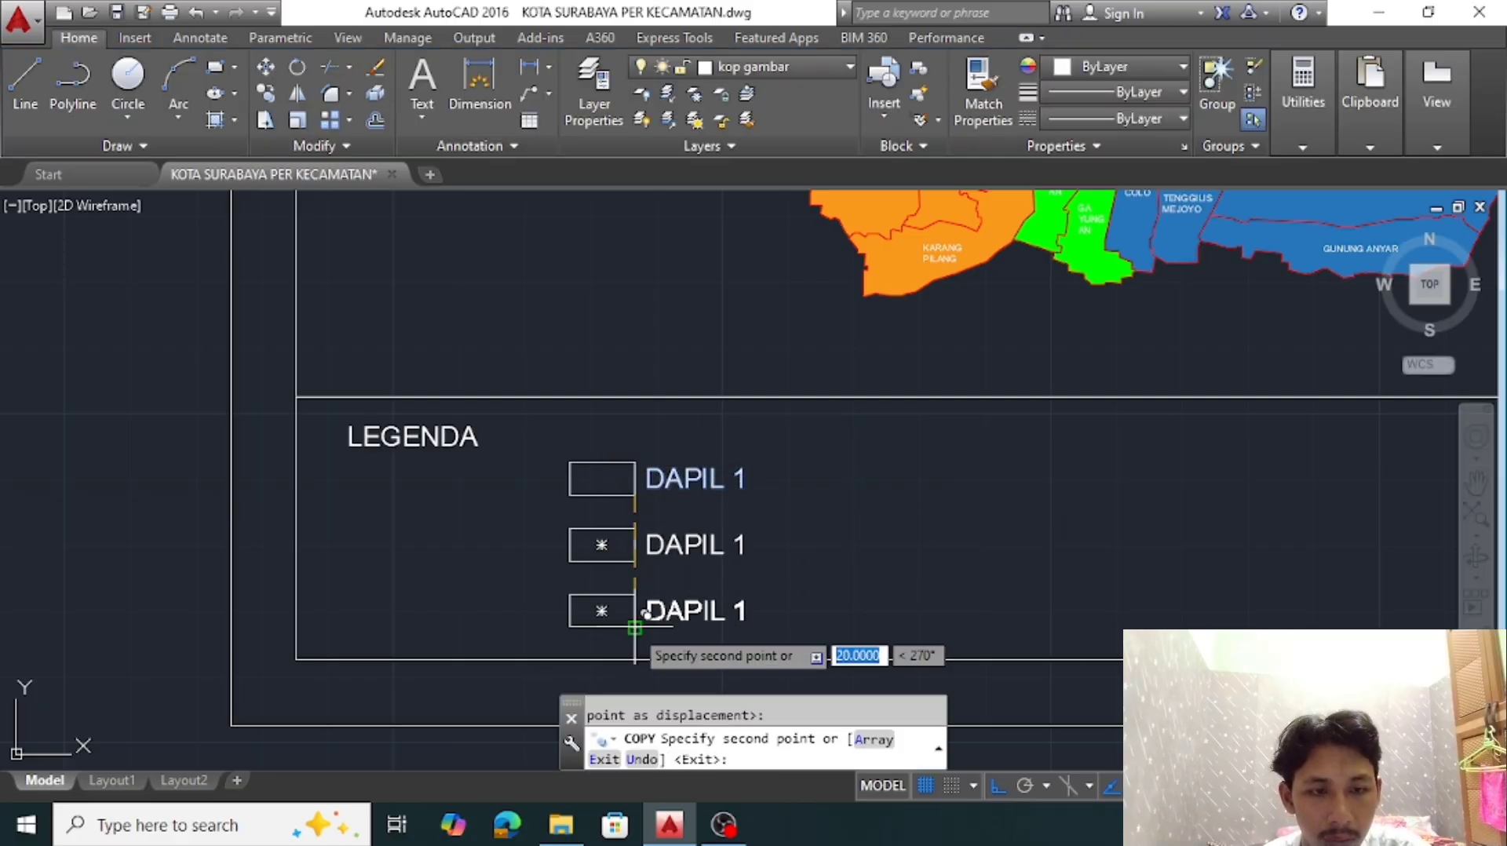
{"action": "left_click", "coordinate": [635, 627]}
{"action": "key", "text": "Return"}
Renumber the middle swatch's label to DAPIL 2 and the lowest swatch's label to DAPIL 3
{"action": "double_click", "coordinate": [737, 544]}
{"action": "type", "text": "2"}
{"action": "left_click", "coordinate": [699, 604]}
{"action": "double_click", "coordinate": [736, 605]}
{"action": "left_click_drag", "start_coordinate": [731, 612], "coordinate": [747, 616]}
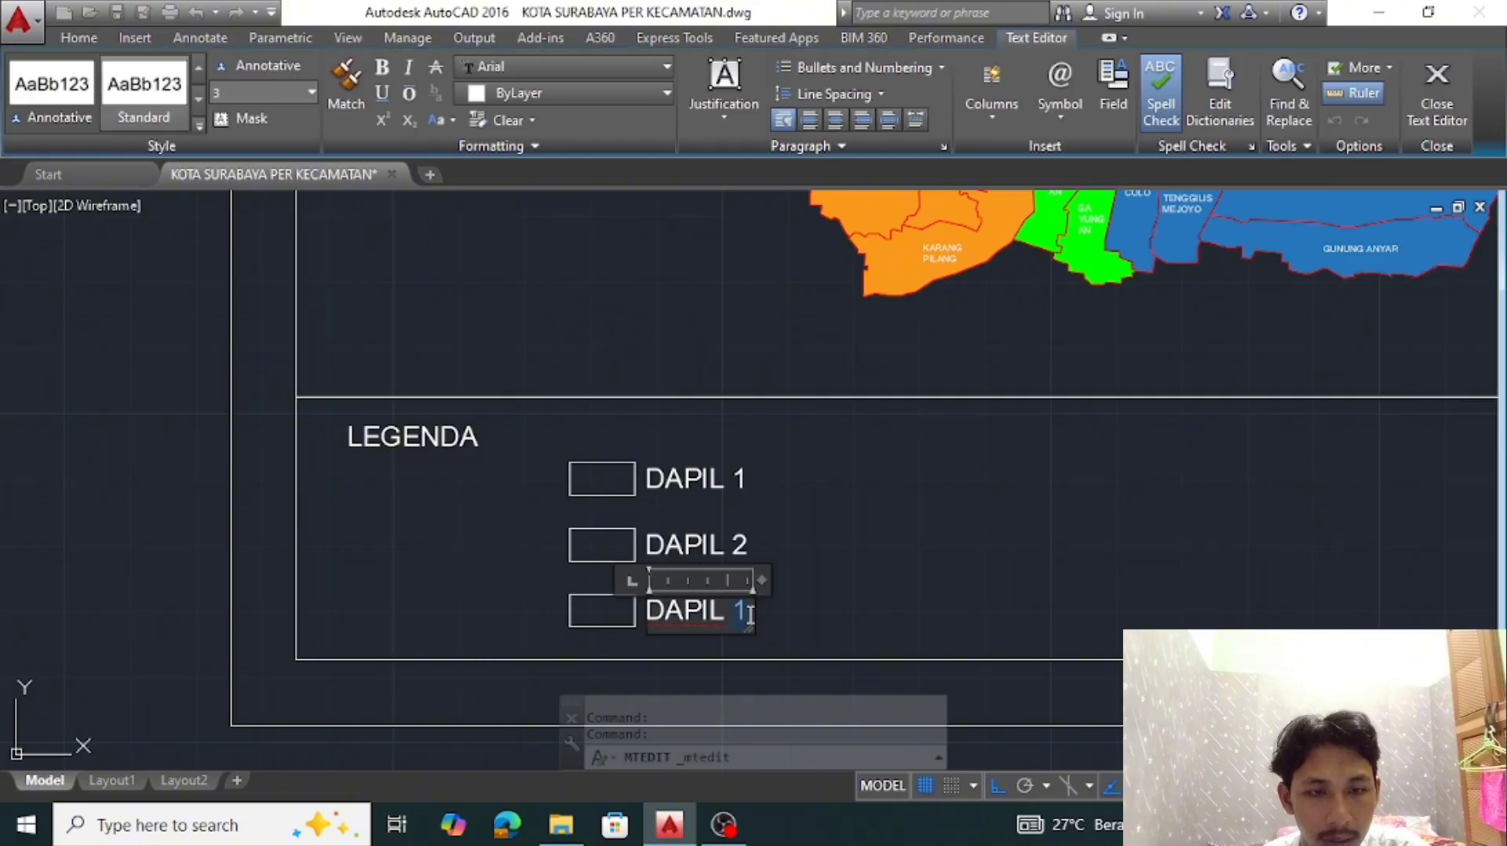
{"action": "type", "text": "3"}
{"action": "left_click", "coordinate": [811, 577]}
Copy all three swatches and their labels horizontally to form a second legend column
{"action": "left_click", "coordinate": [680, 640]}
{"action": "left_click", "coordinate": [589, 438]}
{"action": "type", "text": "co"}
{"action": "key", "text": "space"}
{"action": "left_click", "coordinate": [588, 438]}
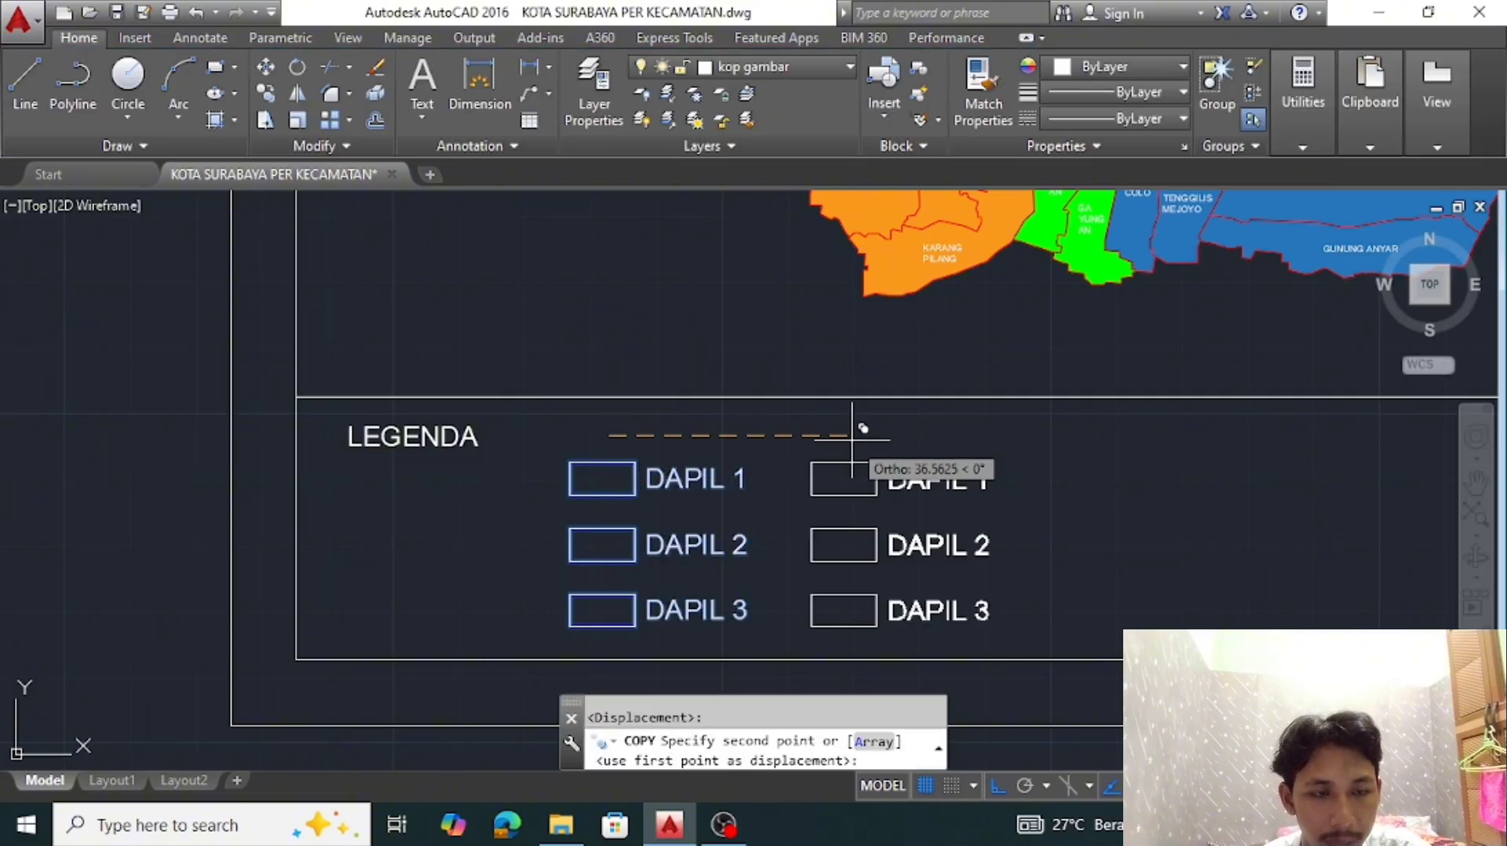
{"action": "left_click", "coordinate": [917, 438]}
{"action": "key", "text": "Escape"}
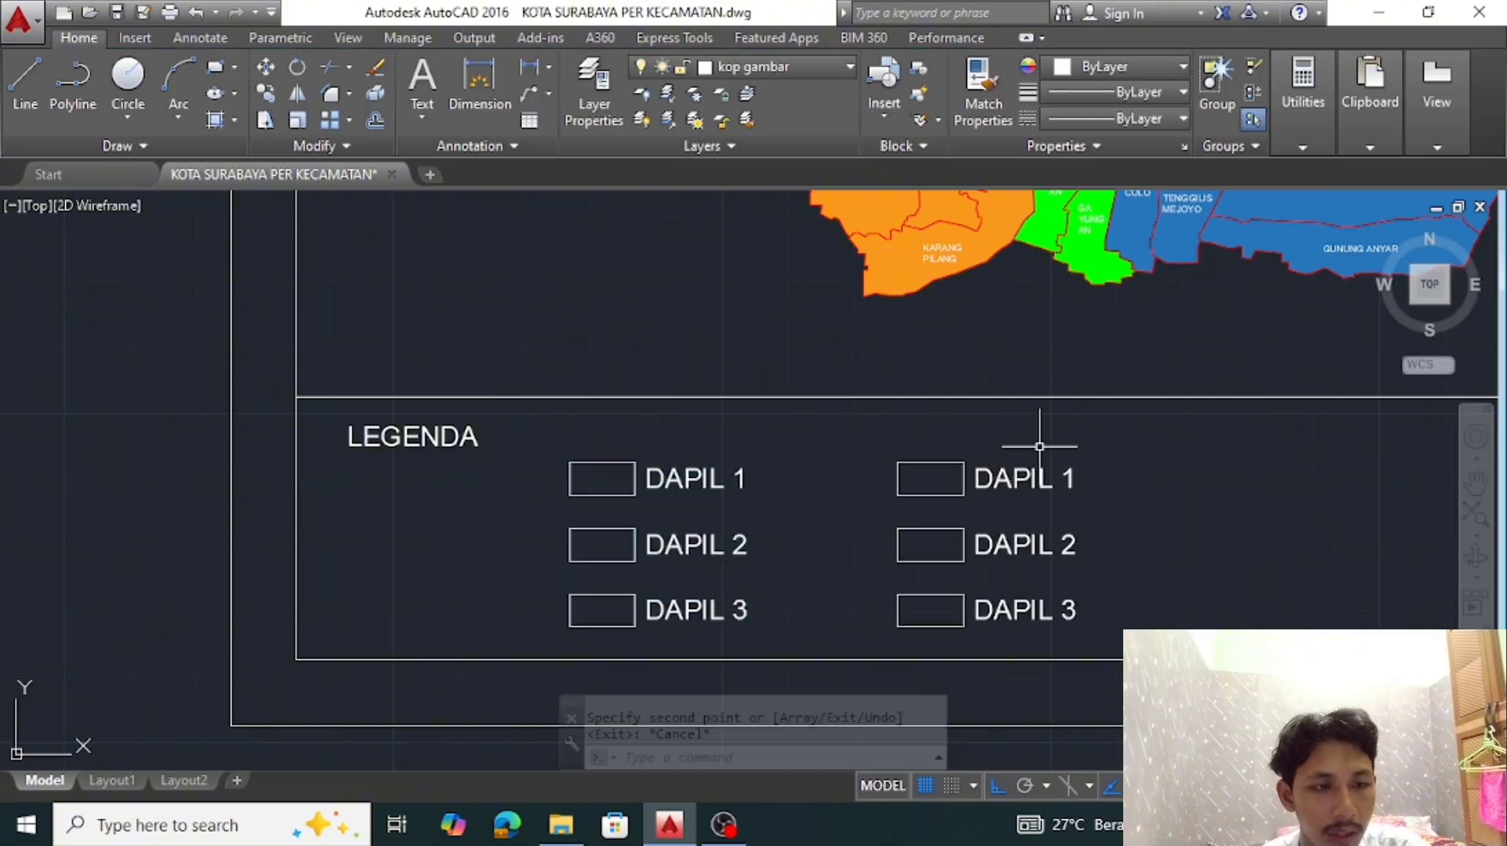
Renumber the upper two labels in the second legend column to DAPIL 4 and DAPIL 5
{"action": "double_click", "coordinate": [1023, 487]}
{"action": "left_click_drag", "start_coordinate": [1061, 480], "coordinate": [1084, 480]}
{"action": "type", "text": "4"}
{"action": "left_click", "coordinate": [1255, 528]}
{"action": "double_click", "coordinate": [1037, 543]}
{"action": "left_click_drag", "start_coordinate": [1059, 546], "coordinate": [1090, 555]}
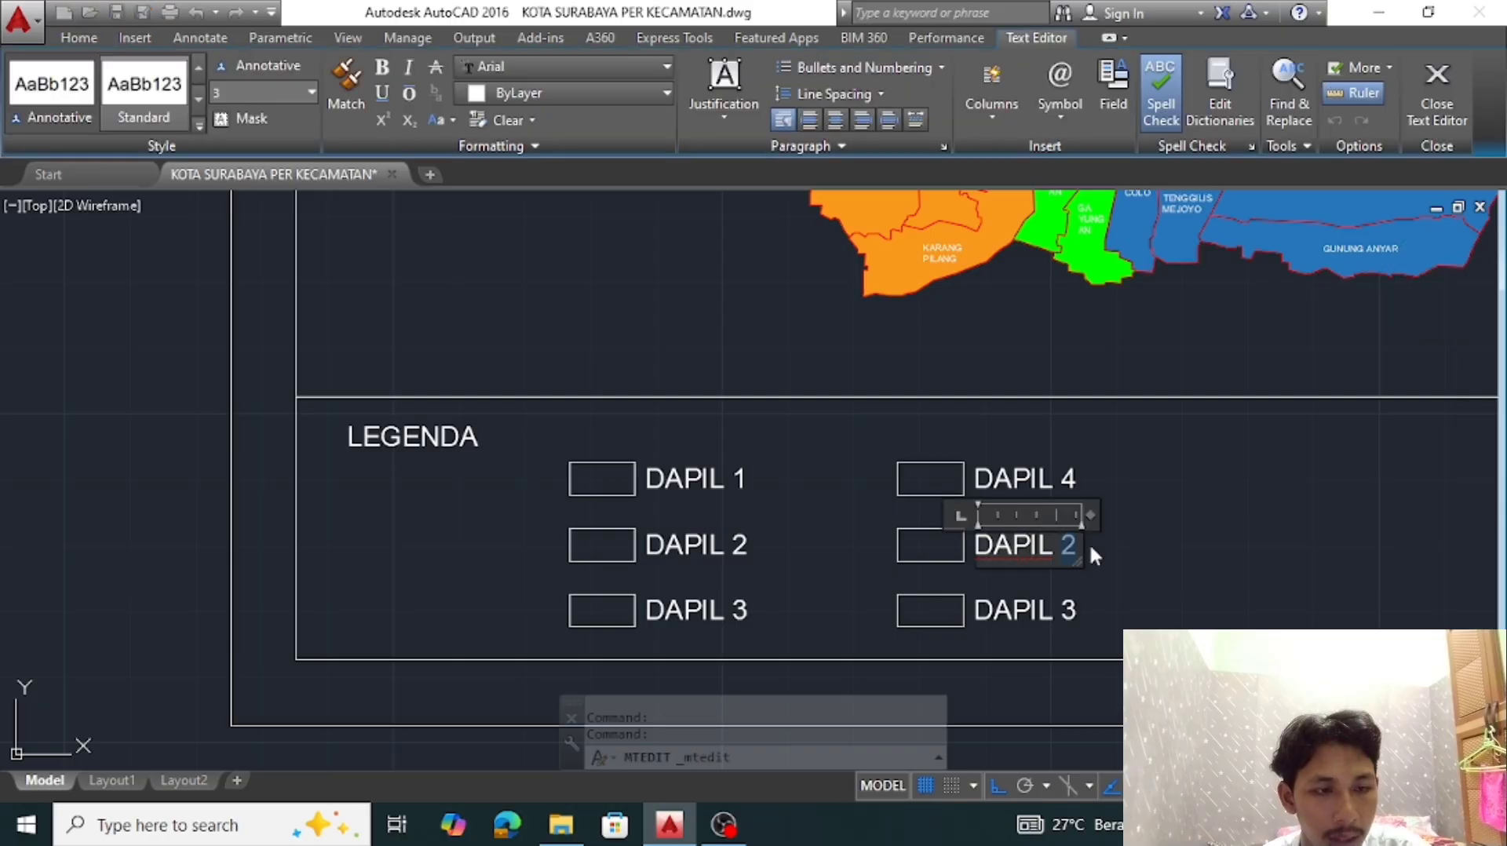
{"action": "type", "text": "5"}
{"action": "left_click", "coordinate": [1218, 528]}
Erase the surplus DAPIL 3 label and its swatch from the second legend column
{"action": "scroll", "coordinate": [1218, 529], "scroll_direction": "down", "scroll_amount": 4}
{"action": "middle_click_drag", "start_coordinate": [1209, 526], "coordinate": [857, 561]}
{"action": "scroll", "coordinate": [857, 560], "scroll_direction": "up", "scroll_amount": 4}
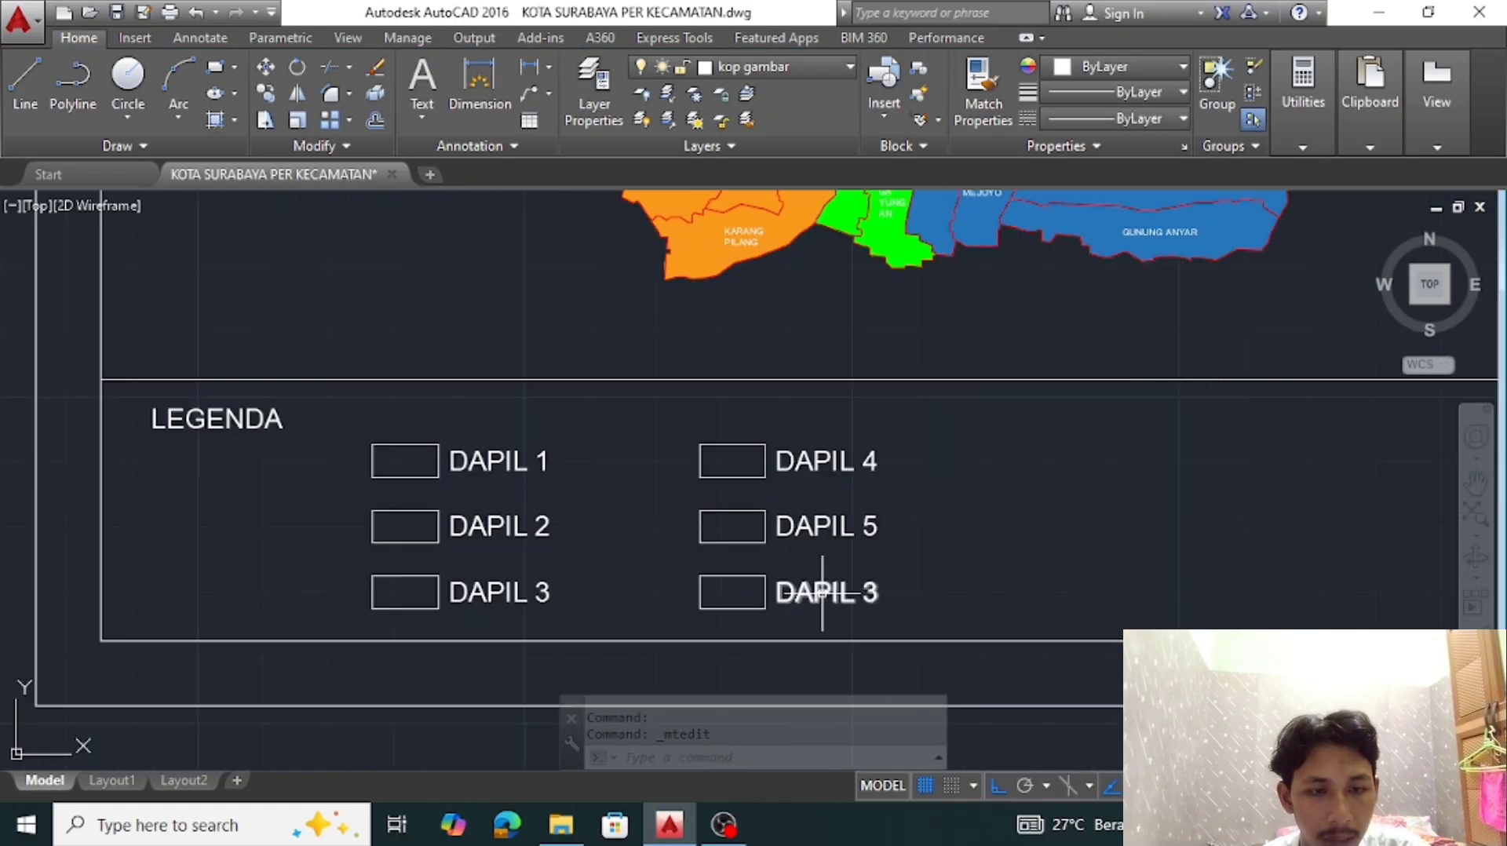
{"action": "left_click", "coordinate": [698, 592]}
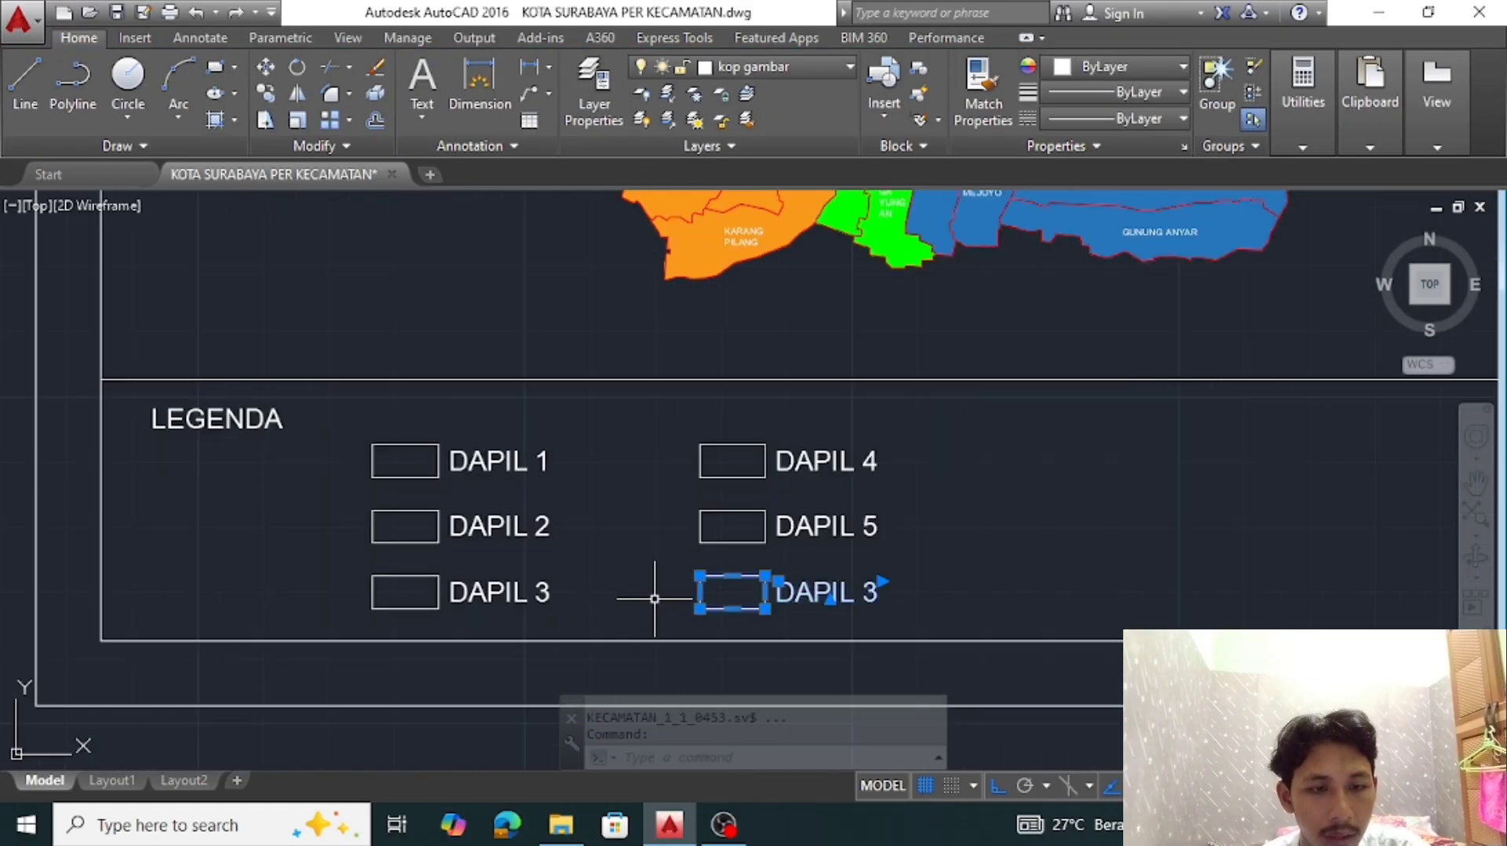
{"action": "type", "text": "e"}
{"action": "key", "text": "Return"}
{"action": "scroll", "coordinate": [824, 431], "scroll_direction": "down", "scroll_amount": 5}
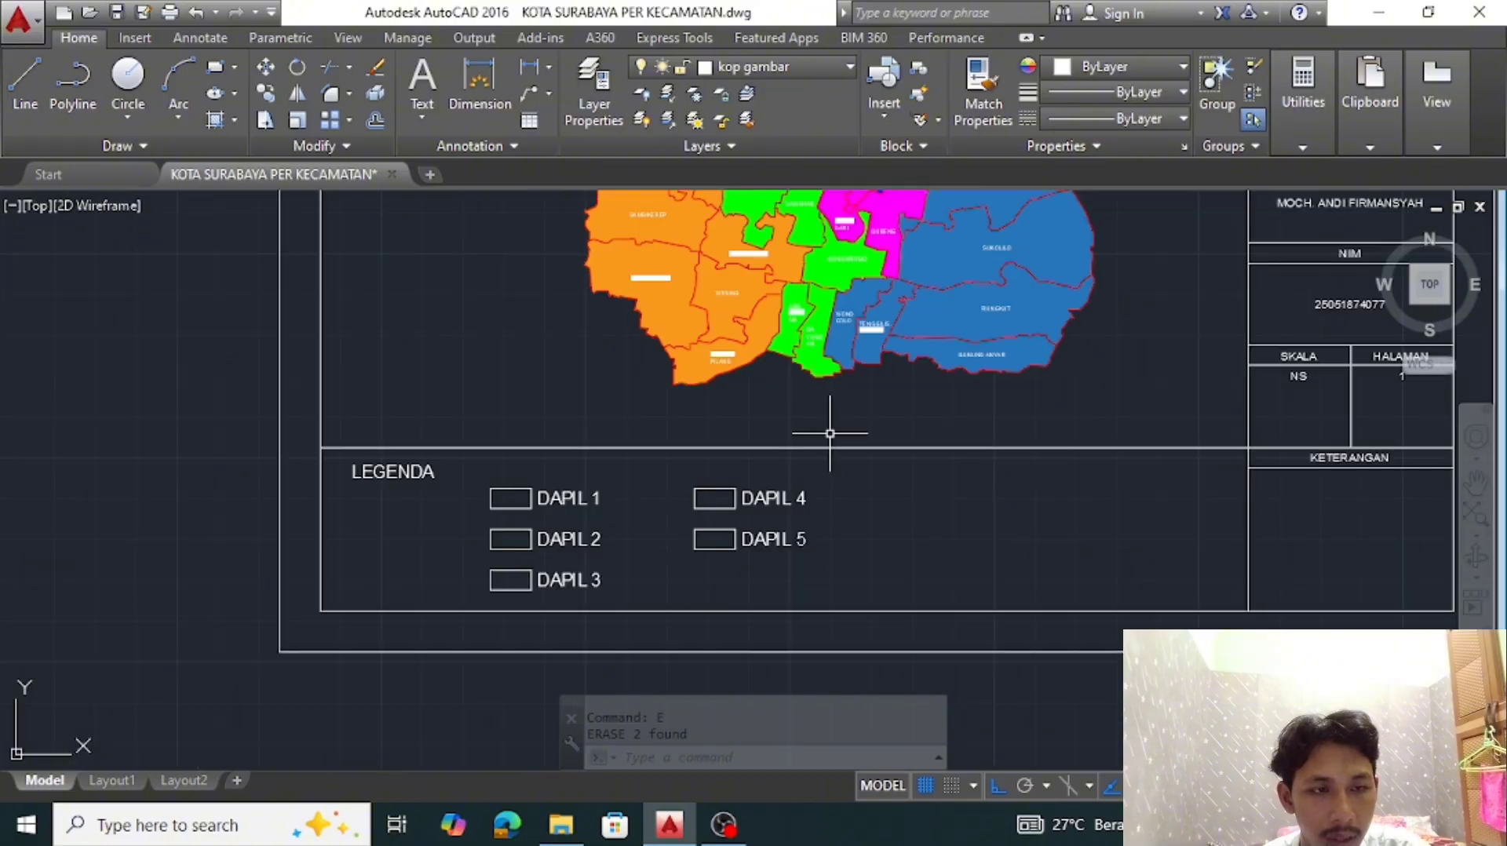
Extend the orange (248,153,30) solid hatch from its district into the DAPIL 5 swatch
{"action": "middle_click_drag", "start_coordinate": [824, 431], "coordinate": [890, 464]}
{"action": "left_click", "coordinate": [999, 392]}
{"action": "left_click", "coordinate": [1131, 419]}
{"action": "middle_click_drag", "start_coordinate": [1124, 460], "coordinate": [1167, 471]}
{"action": "middle_click_drag", "start_coordinate": [1094, 407], "coordinate": [1066, 482]}
{"action": "key", "text": "Escape"}
{"action": "left_click", "coordinate": [748, 446]}
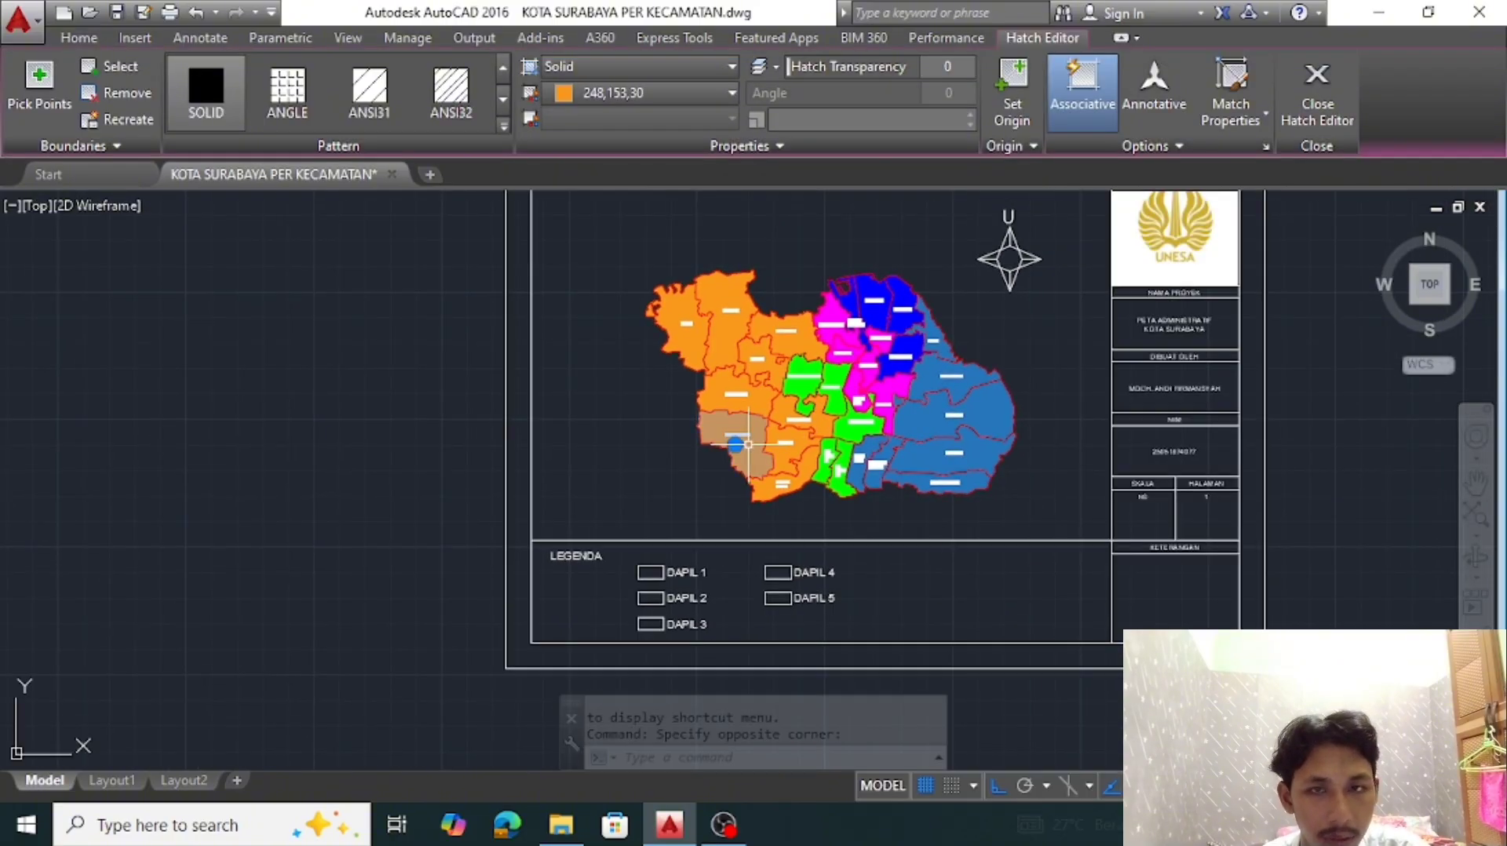
{"action": "left_click", "coordinate": [26, 92]}
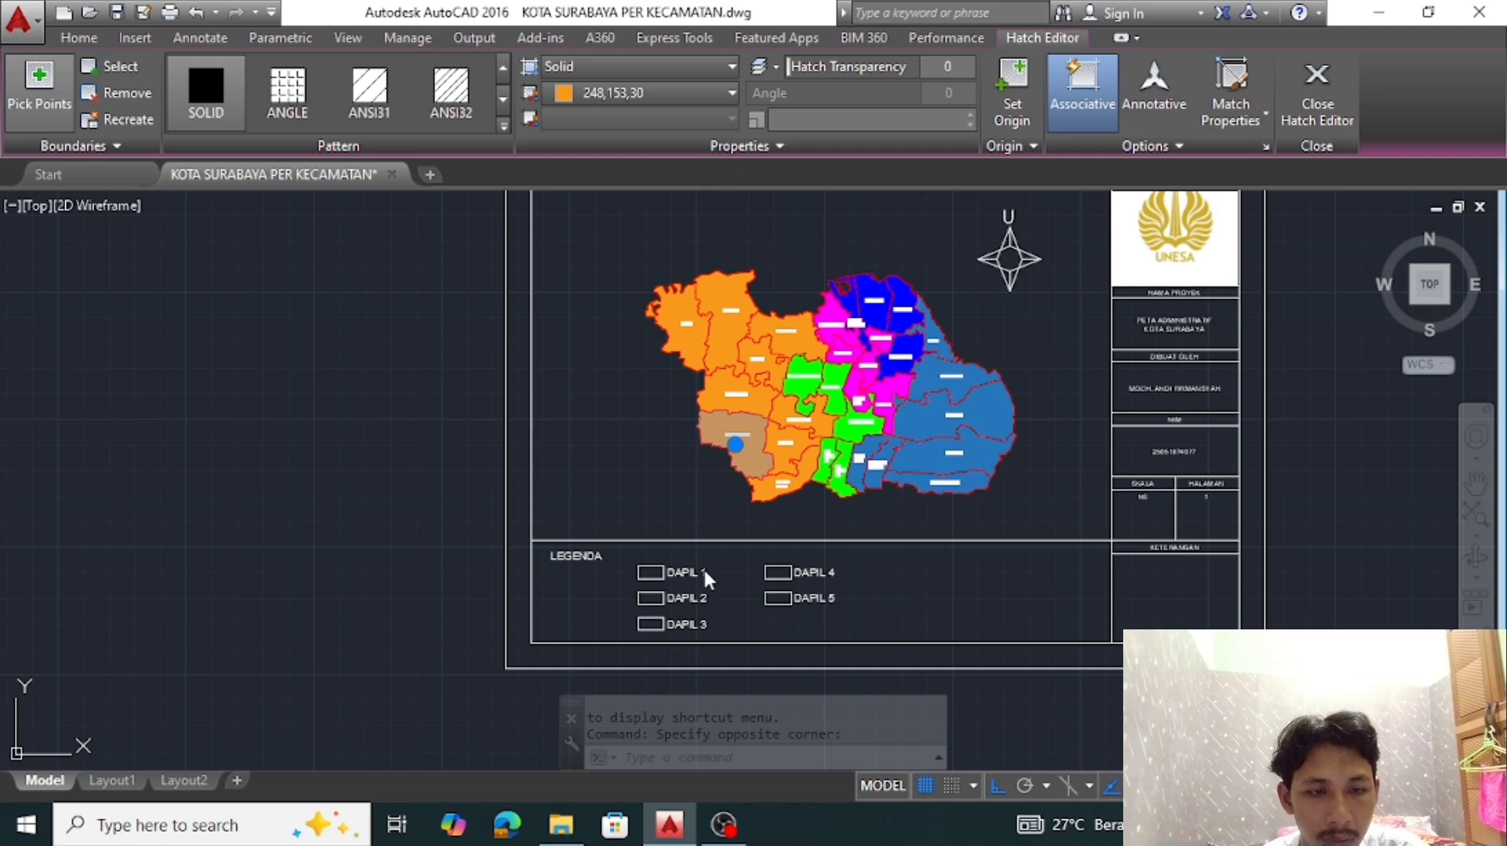
{"action": "left_click", "coordinate": [778, 598]}
{"action": "scroll", "coordinate": [779, 598], "scroll_direction": "up", "scroll_amount": 4}
{"action": "left_click", "coordinate": [779, 598]}
{"action": "key", "text": "Escape"}
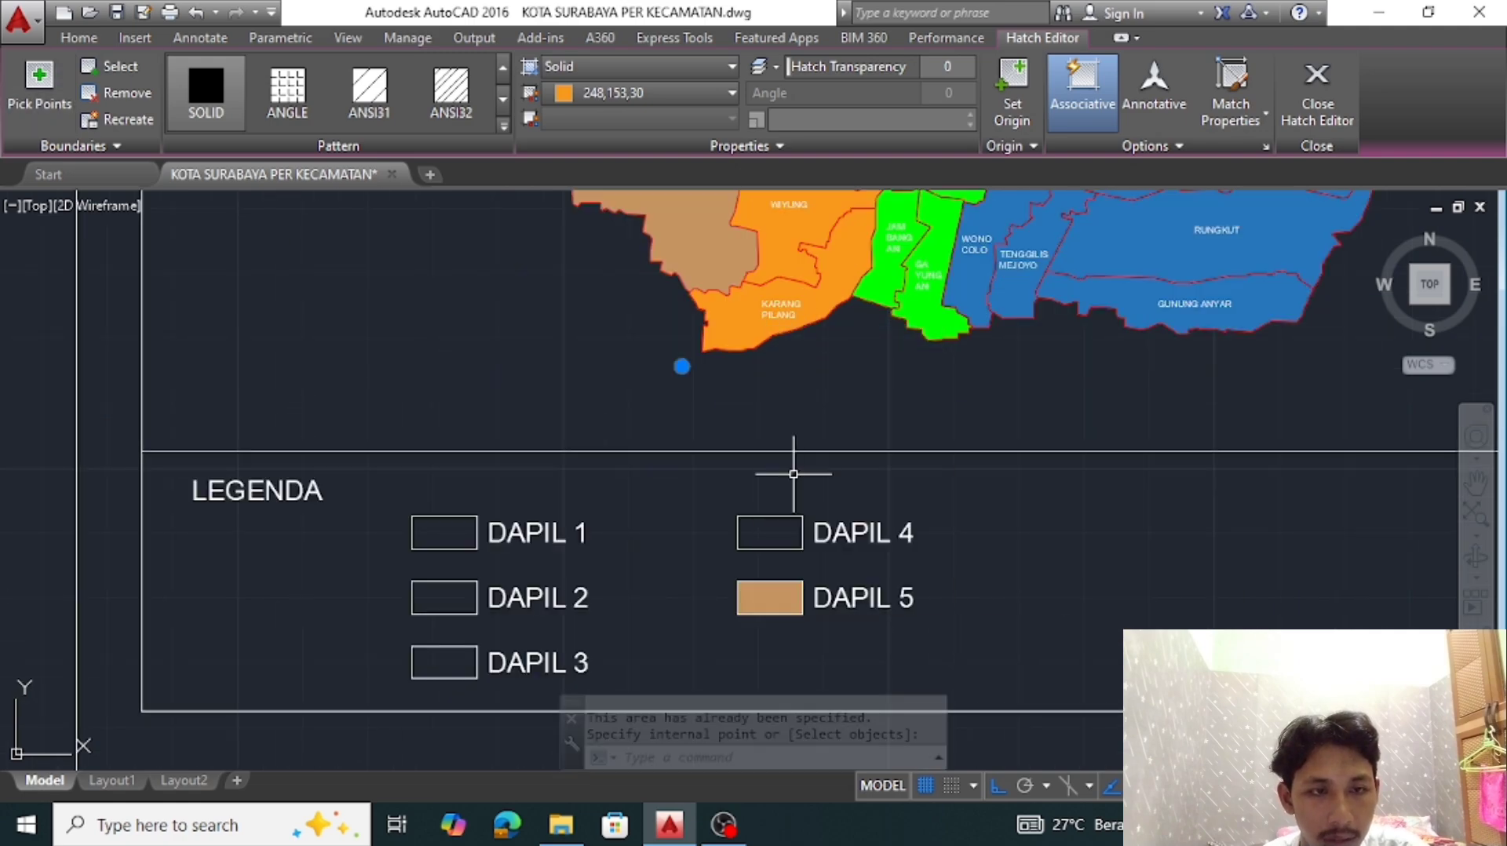
Extend a green district's solid hatch into the DAPIL 4 swatch
{"action": "scroll", "coordinate": [788, 460], "scroll_direction": "down", "scroll_amount": 2}
{"action": "left_click", "coordinate": [871, 337]}
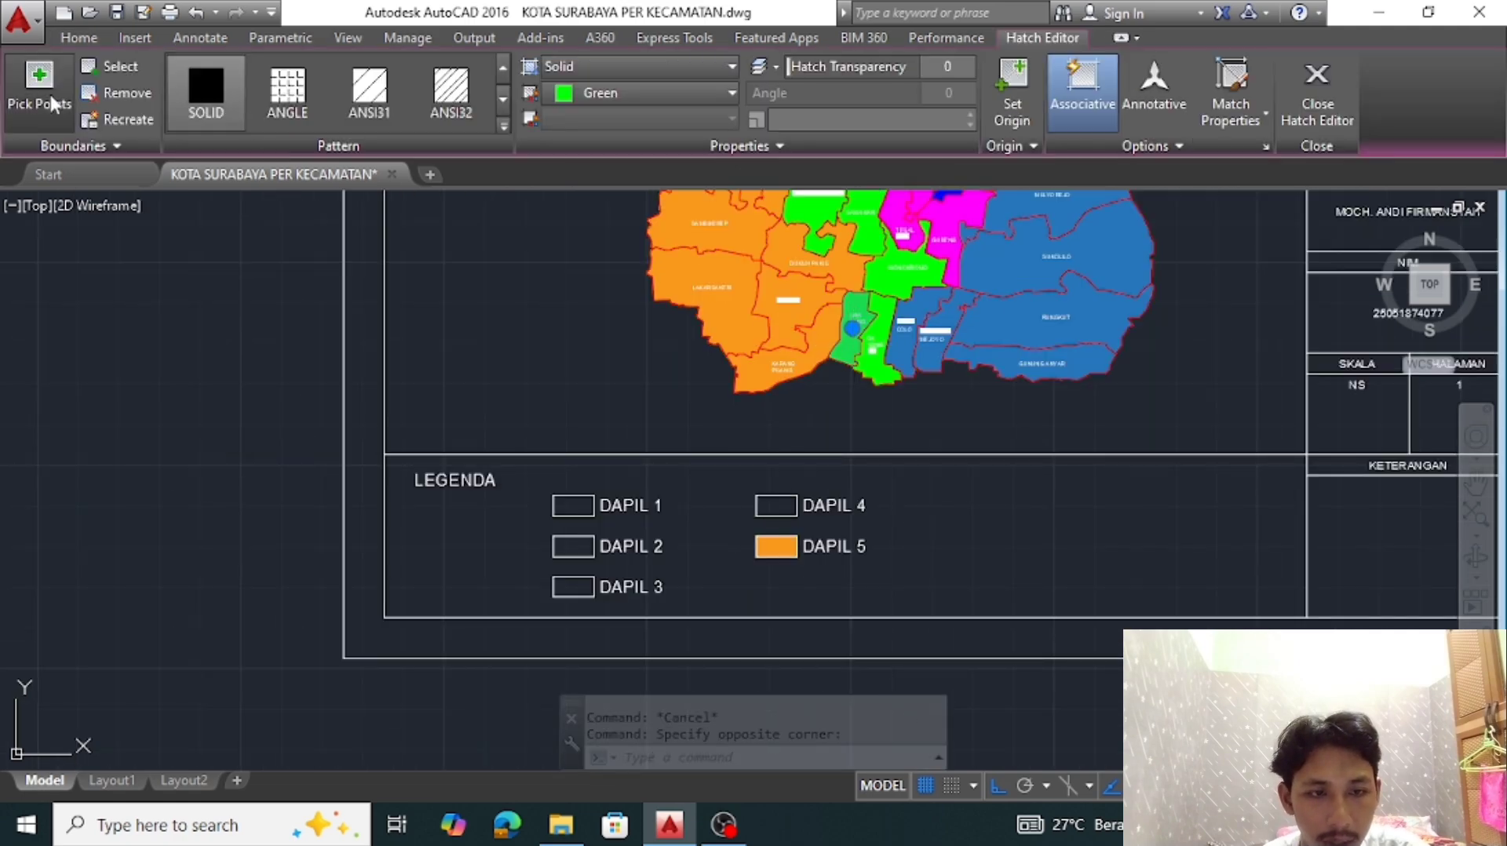
{"action": "left_click", "coordinate": [38, 79]}
{"action": "left_click", "coordinate": [775, 506]}
{"action": "right_click", "coordinate": [767, 508]}
{"action": "left_click", "coordinate": [765, 512]}
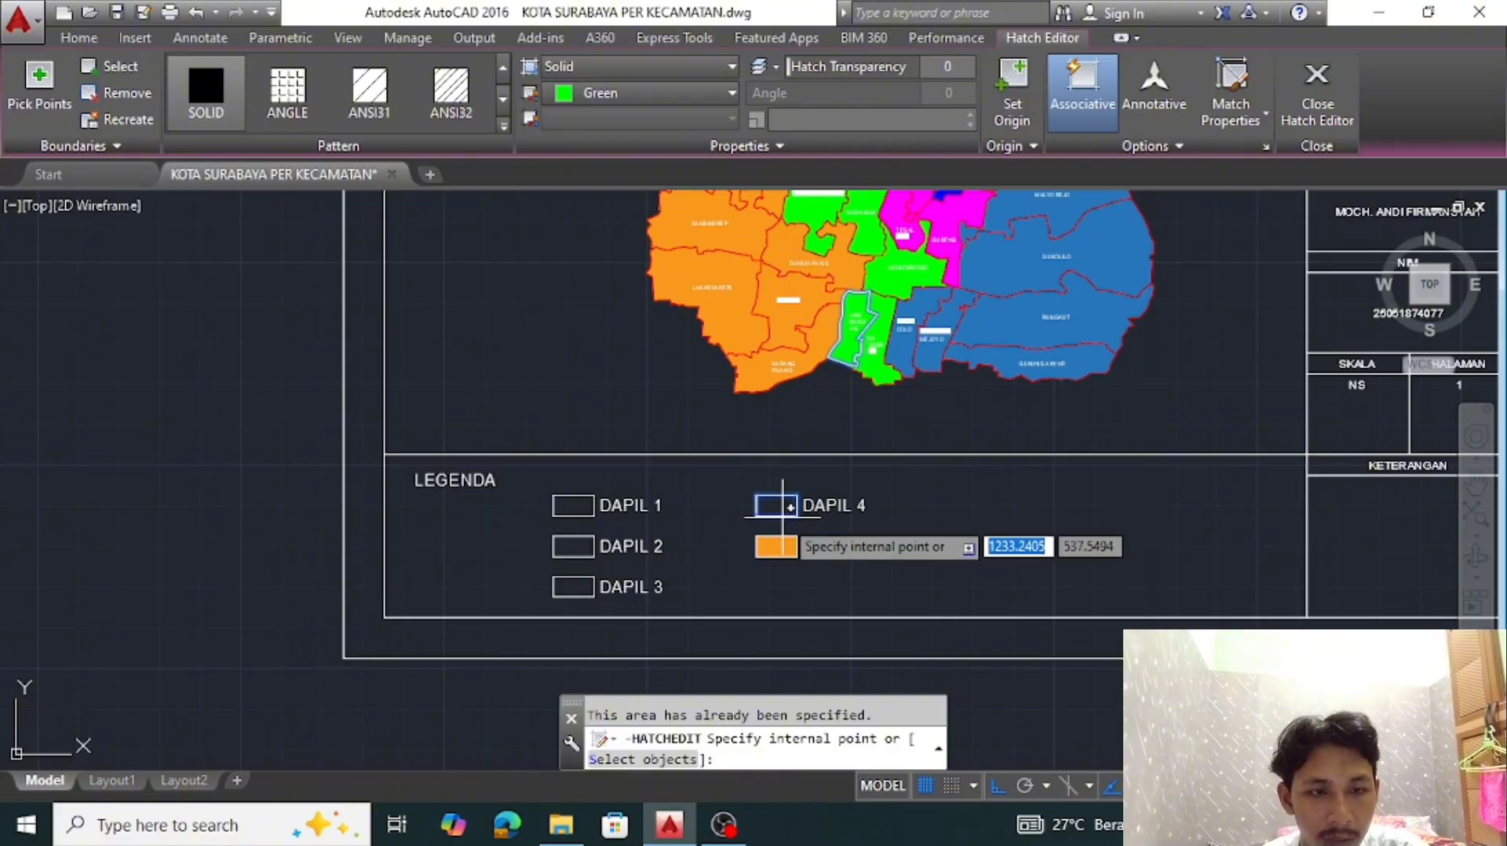
{"action": "right_click", "coordinate": [799, 505]}
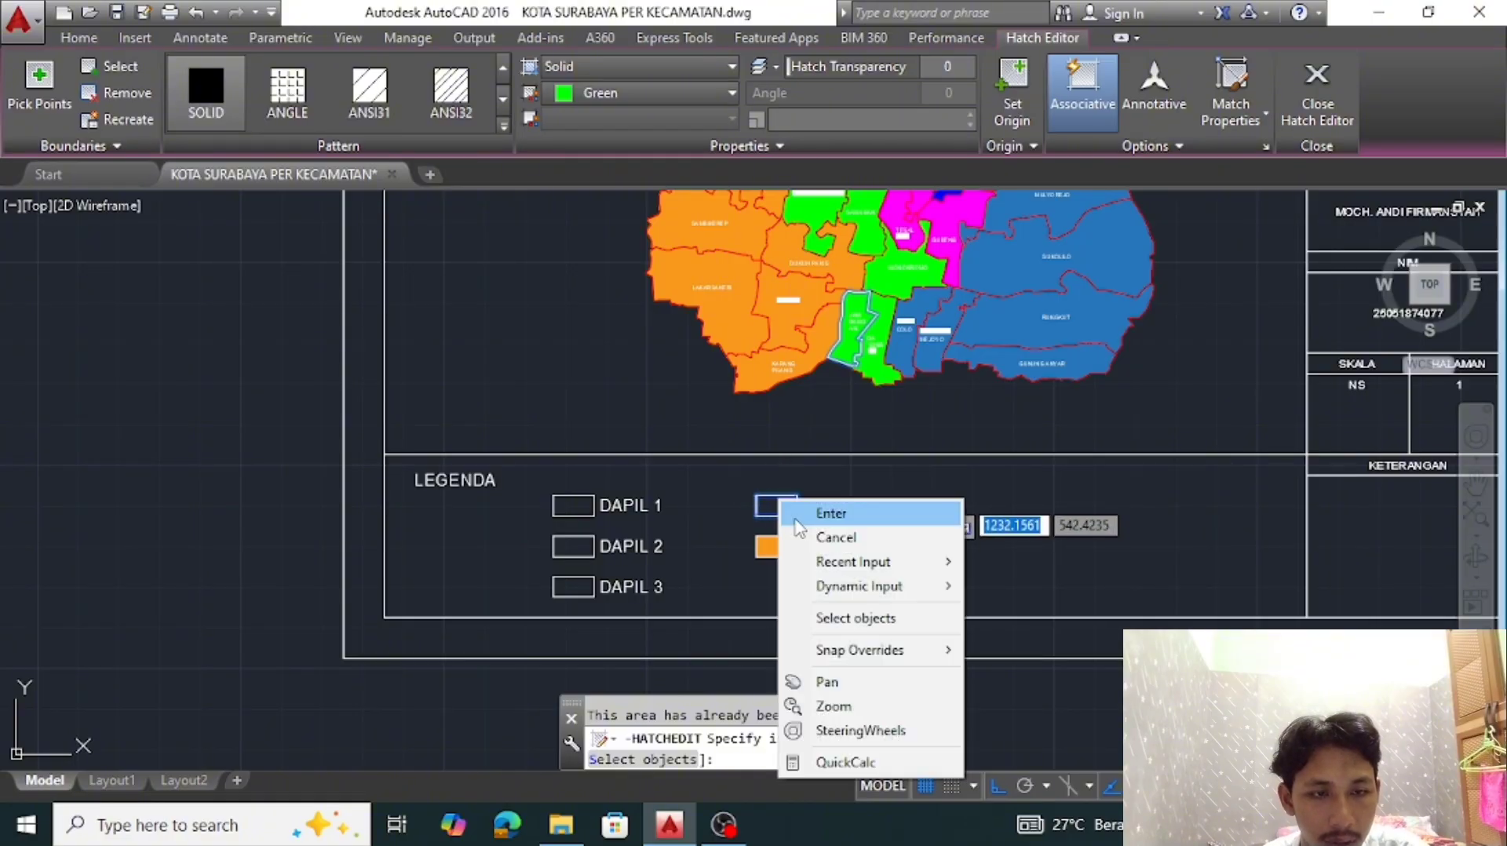
{"action": "left_click", "coordinate": [832, 535]}
Extend the 39,118,187 blue solid hatch of the Rungkut district into the DAPIL 3 swatch
{"action": "left_click", "coordinate": [1009, 302]}
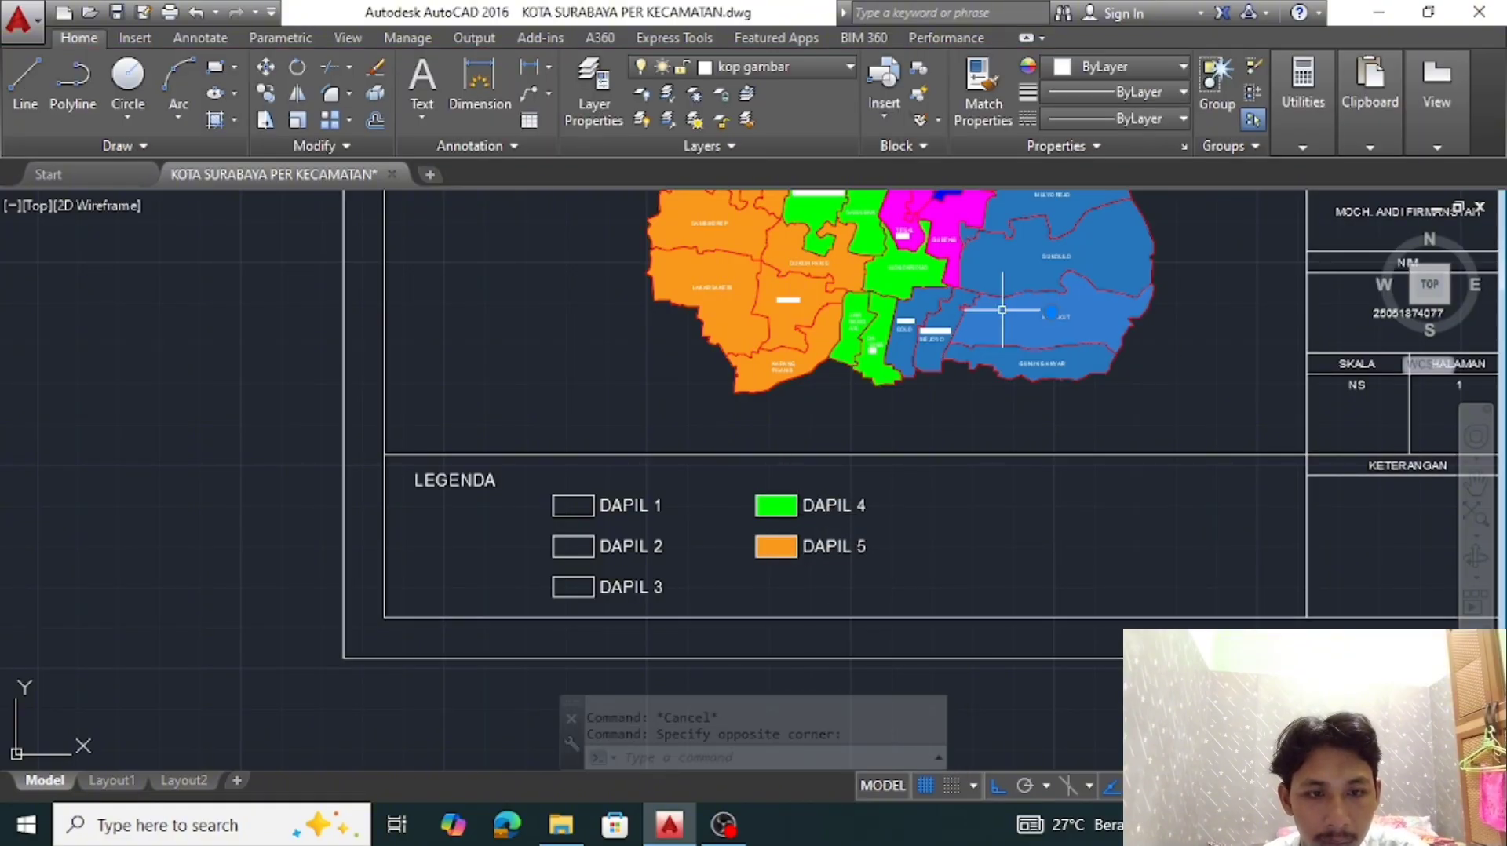
{"action": "left_click", "coordinate": [38, 79]}
{"action": "left_click", "coordinate": [565, 587]}
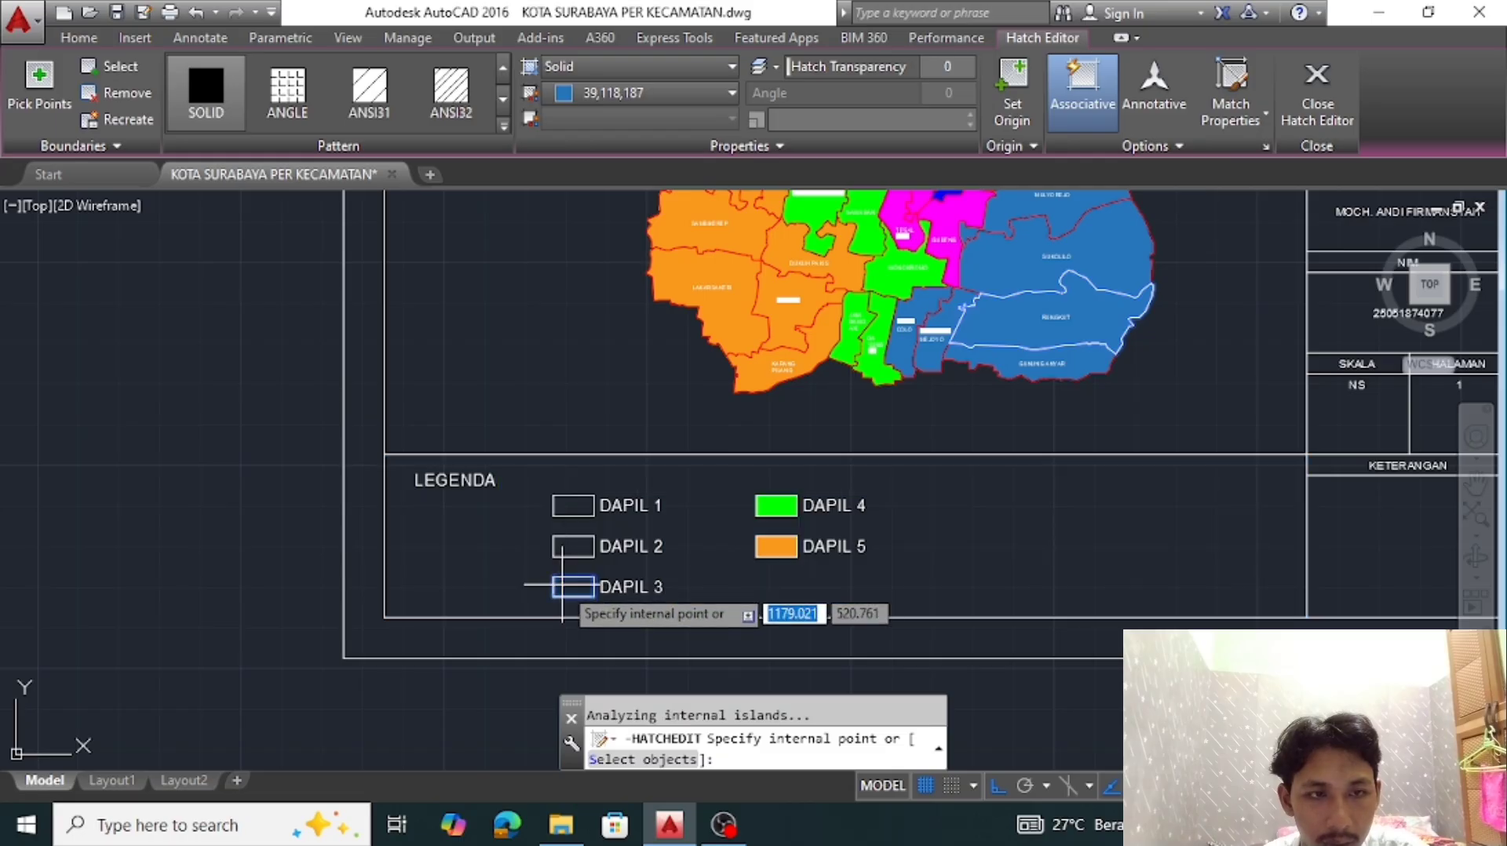
{"action": "right_click", "coordinate": [564, 589]}
{"action": "left_click", "coordinate": [620, 343]}
Extend the pure Blue solid hatch of a northern district into the DAPIL 2 swatch
{"action": "middle_click_drag", "start_coordinate": [1029, 366], "coordinate": [1016, 562]}
{"action": "left_click", "coordinate": [924, 284]}
{"action": "left_click", "coordinate": [39, 86]}
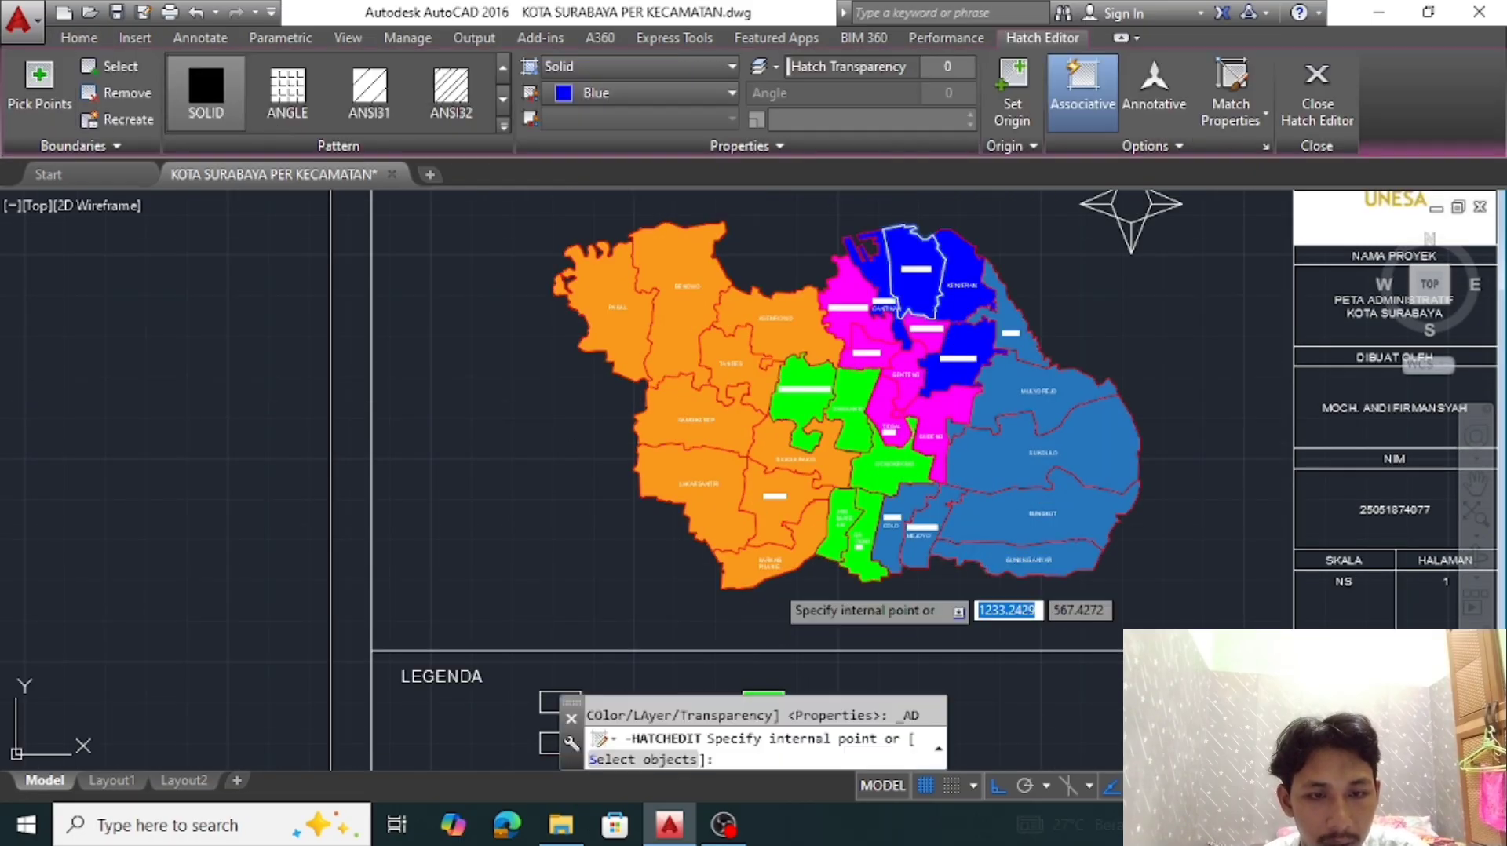
{"action": "middle_click_drag", "start_coordinate": [701, 675], "coordinate": [690, 606]}
{"action": "left_click", "coordinate": [548, 675]}
{"action": "right_click", "coordinate": [547, 675]}
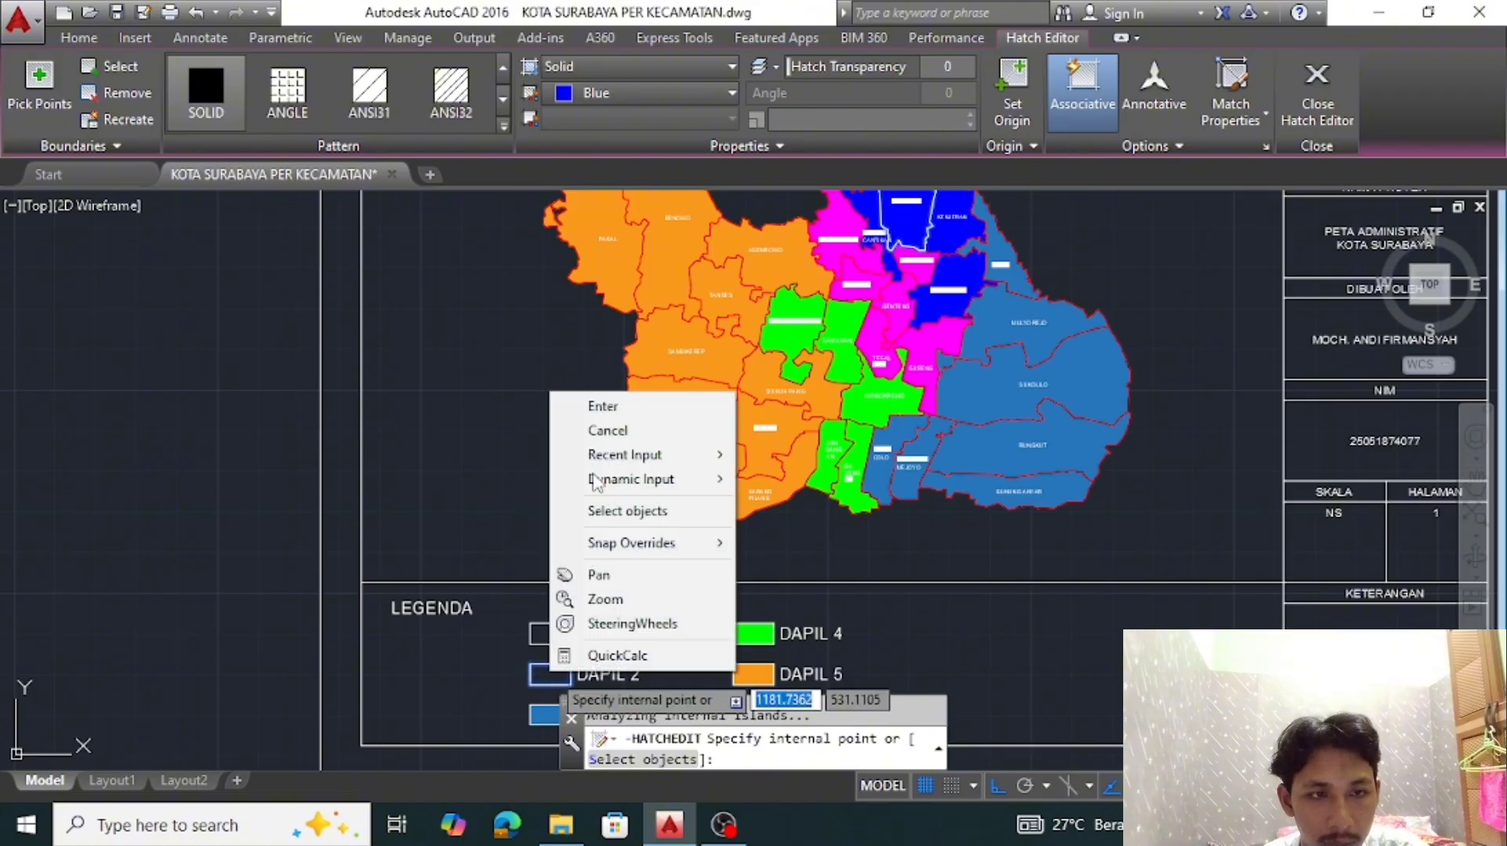
{"action": "left_click", "coordinate": [597, 408]}
{"action": "key", "text": "Escape"}
Extend a magenta district's solid hatch into the DAPIL 1 swatch
{"action": "left_click", "coordinate": [878, 348]}
{"action": "left_click", "coordinate": [39, 87]}
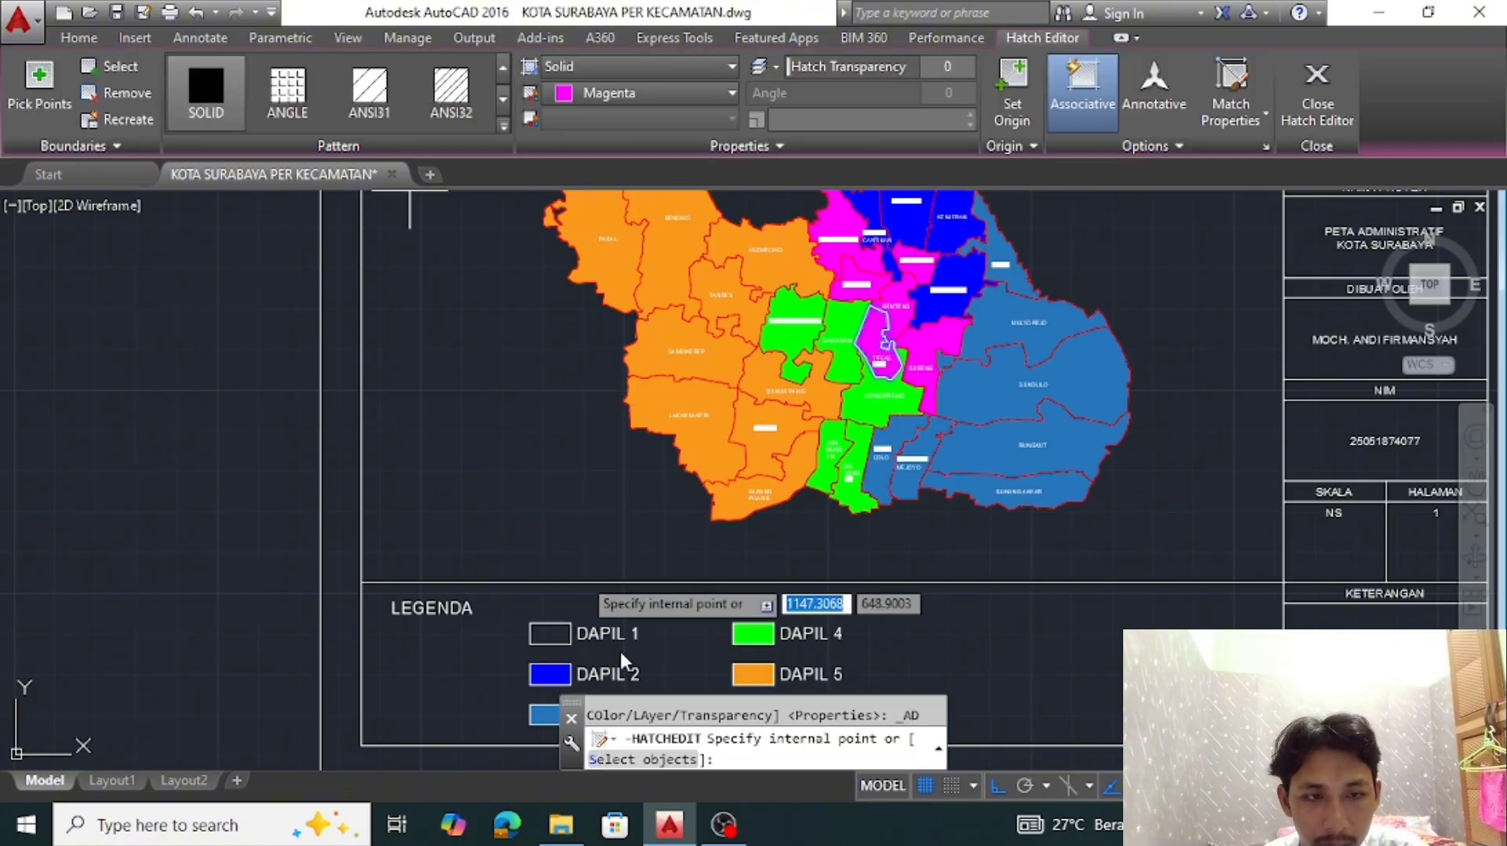
{"action": "left_click", "coordinate": [556, 633]}
{"action": "right_click", "coordinate": [557, 633]}
{"action": "left_click", "coordinate": [611, 371]}
{"action": "key", "text": "Escape"}
{"action": "left_click", "coordinate": [1476, 481]}
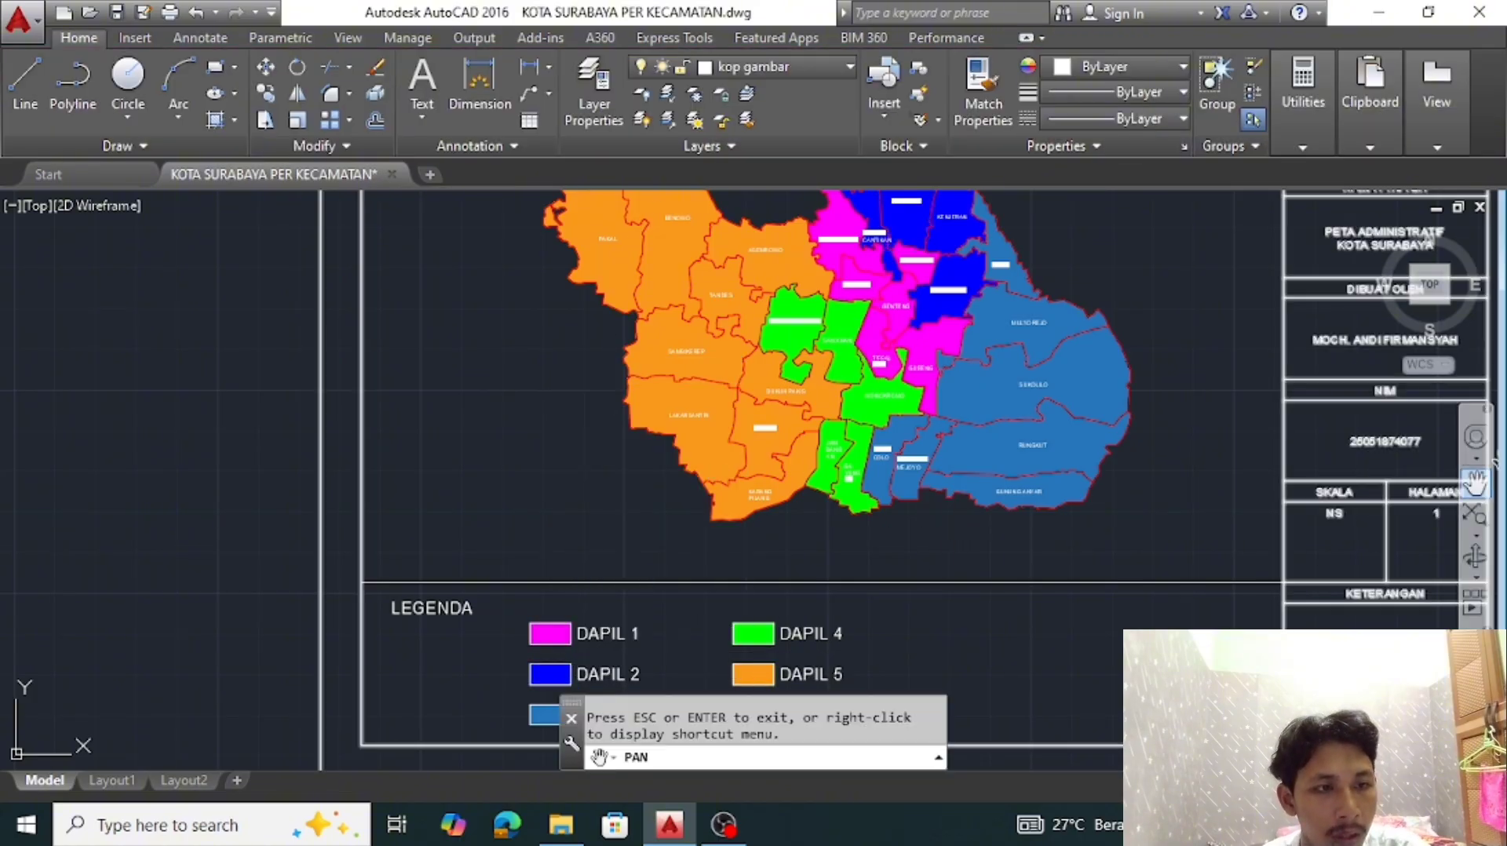
{"action": "scroll", "coordinate": [1193, 486], "scroll_direction": "down", "scroll_amount": 5}
{"action": "mouse_move", "coordinate": [1181, 488]}
{"action": "left_mouse_down"}
{"action": "mouse_move", "coordinate": [908, 481]}
{"action": "mouse_move", "coordinate": [913, 517]}
{"action": "left_mouse_up"}
{"action": "scroll", "coordinate": [907, 496], "scroll_direction": "up", "scroll_amount": 2}
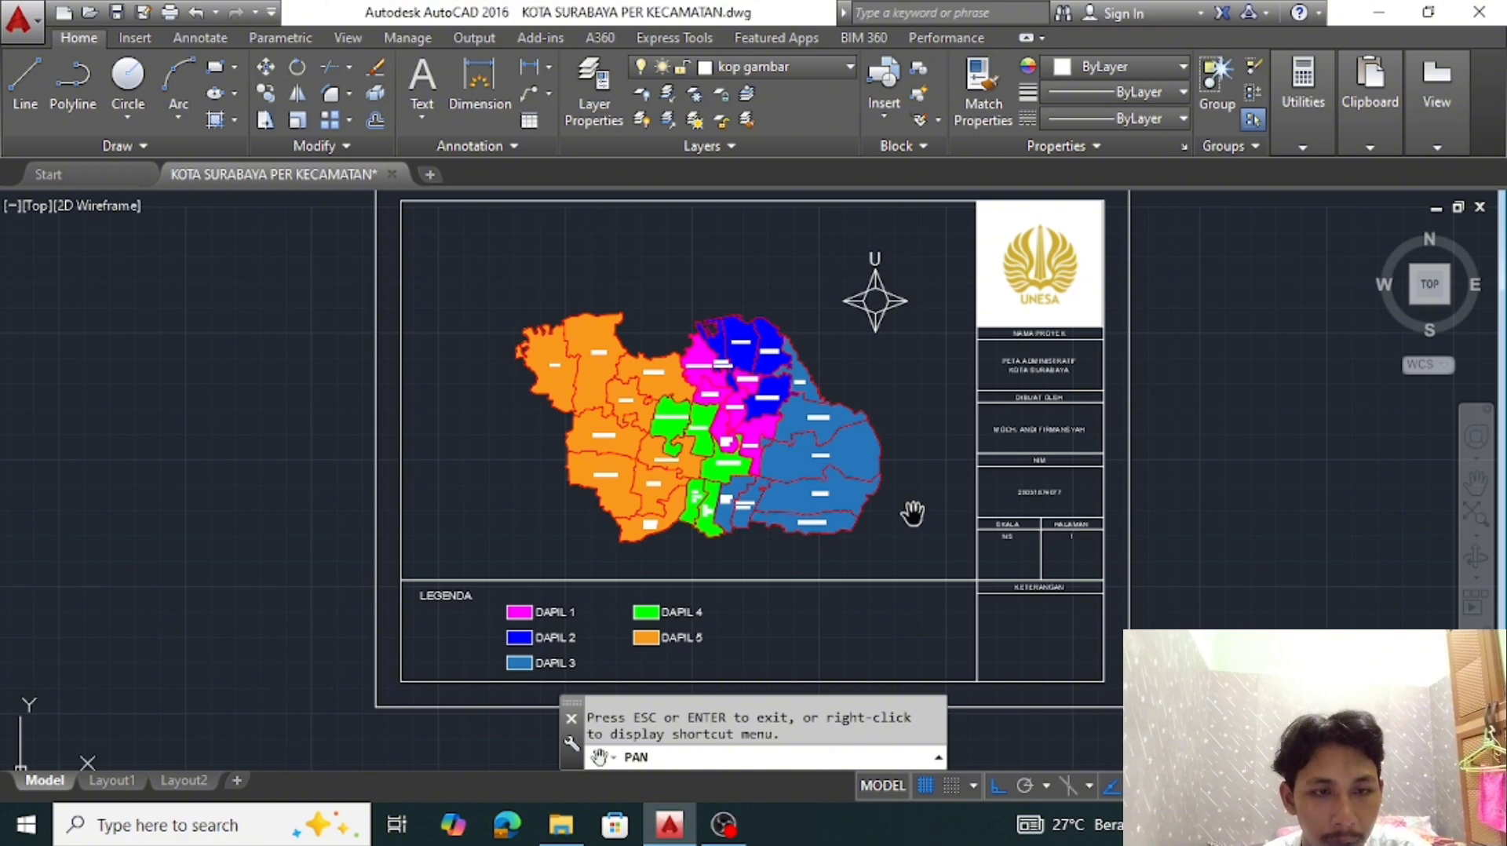
{"action": "key", "text": "Escape"}
{"action": "key", "text": "Escape"}
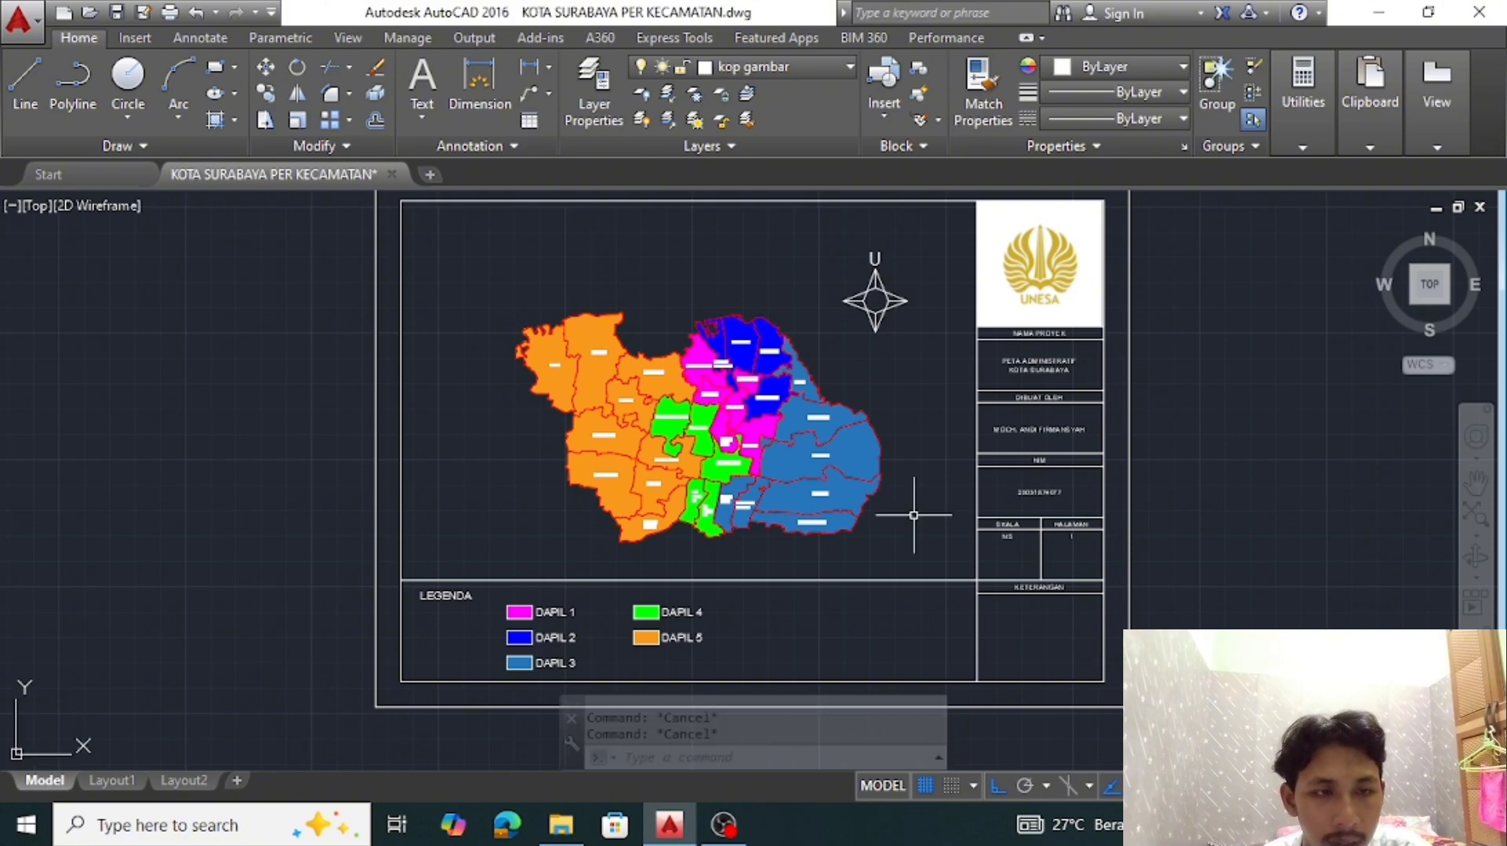